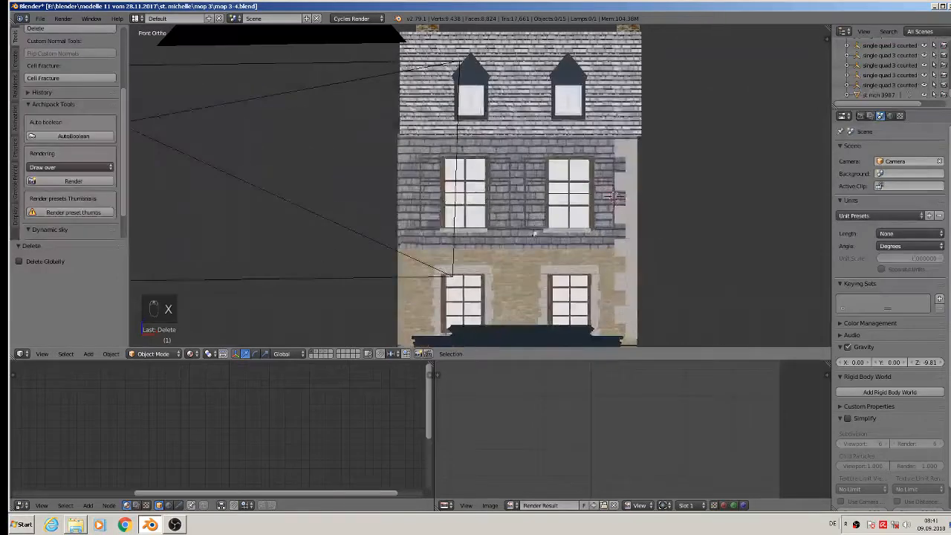
Duplicate the whole house object in place and move the copy to the fifth layer
middle_click_drag(536, 221, 457, 177, "shift")
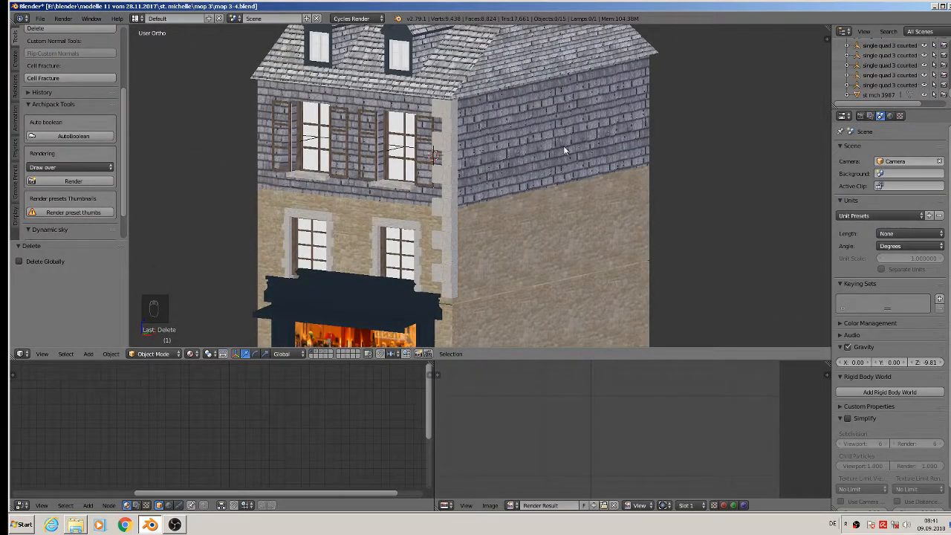
scroll(480, 207, "down", 4)
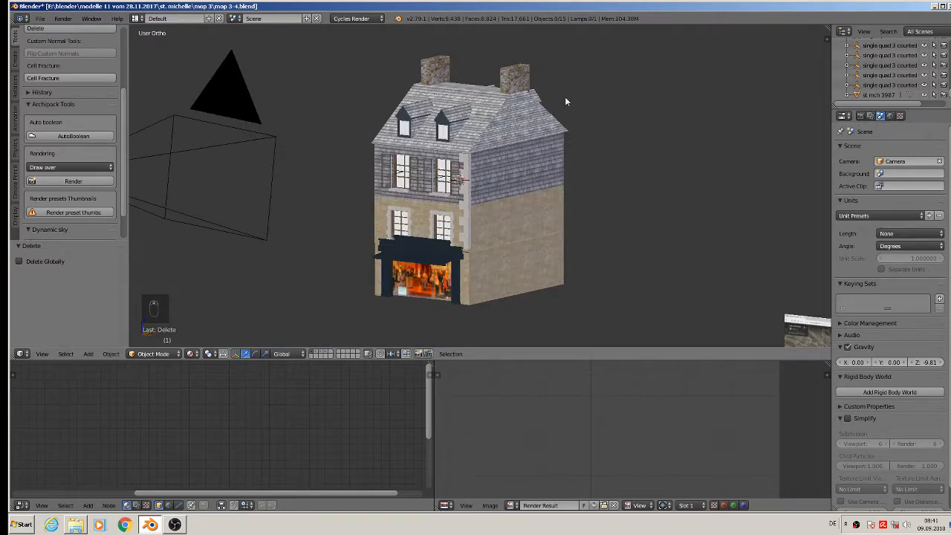
middle_click_drag(547, 159, 576, 168)
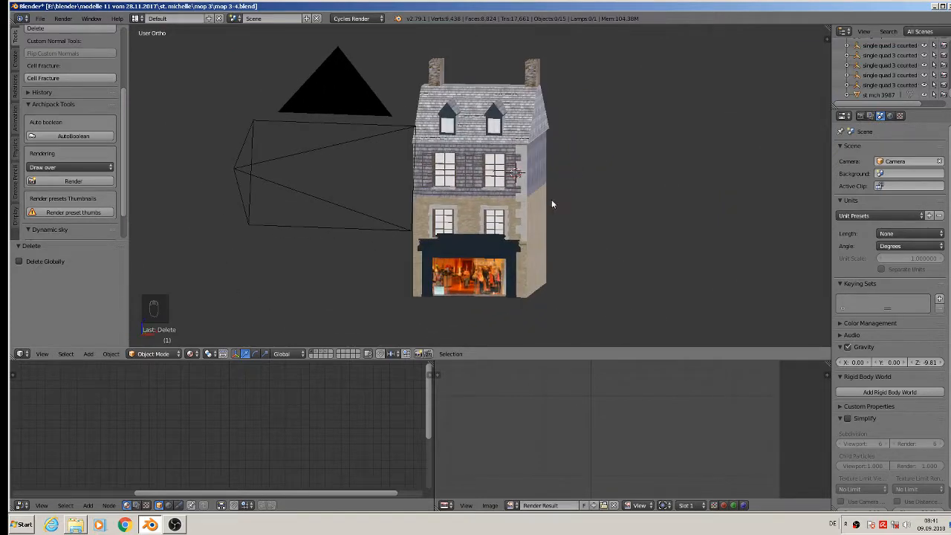
right_click(488, 200)
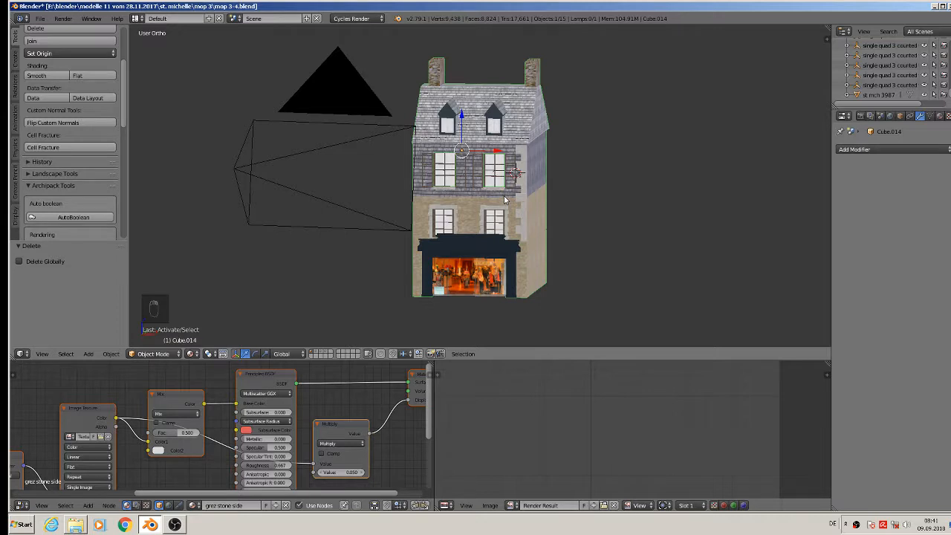
key("KP_1")
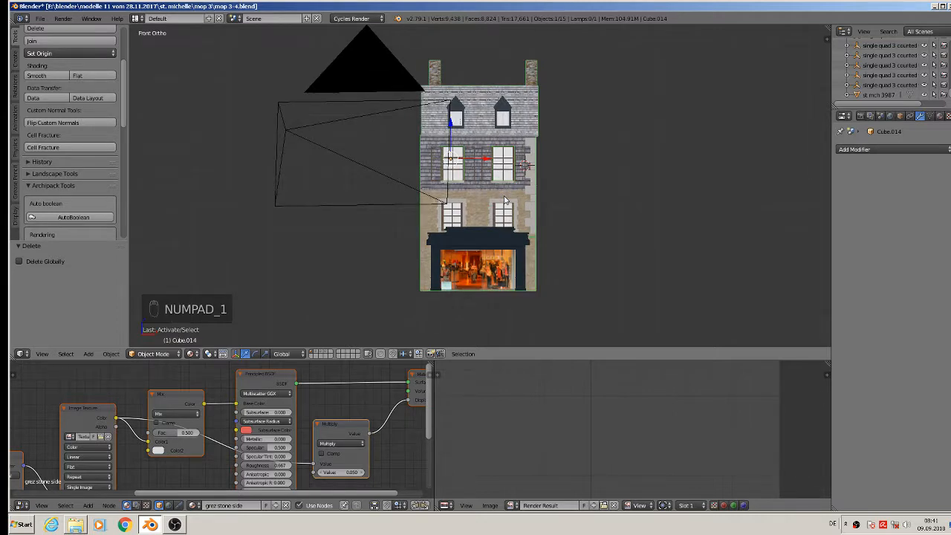
key("shift+d")
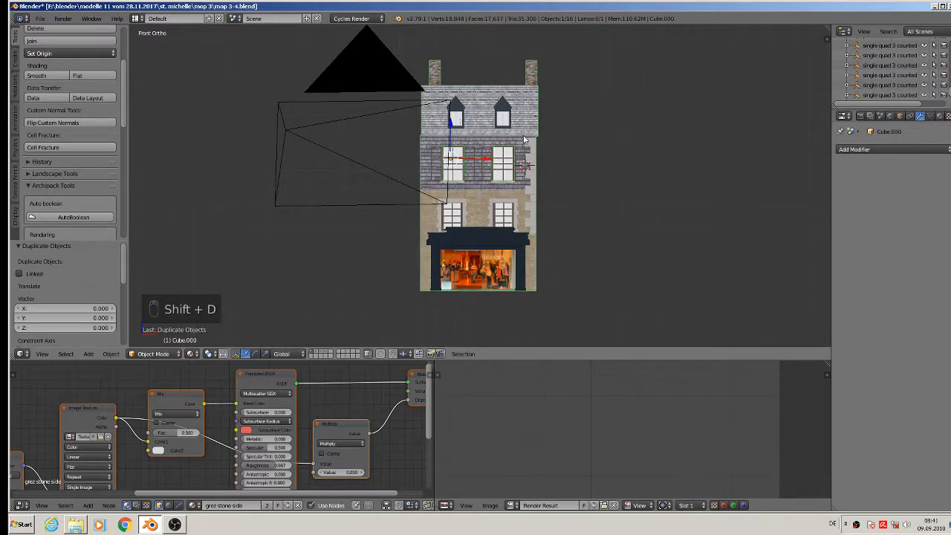
key("m")
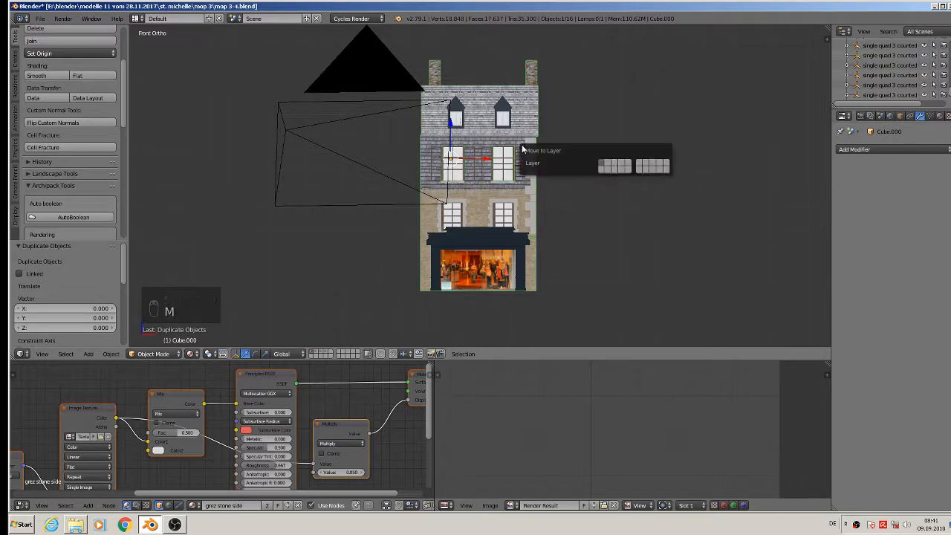
left_click(630, 167)
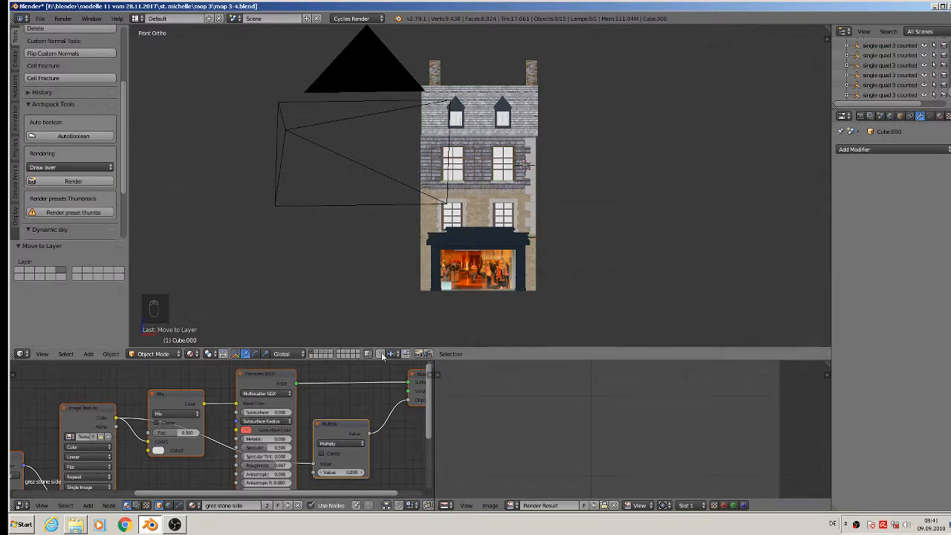
Show only the fifth layer and open the house copy's mesh for editing in Solid viewport shading
left_click(331, 354)
scroll(467, 151, "up", 4)
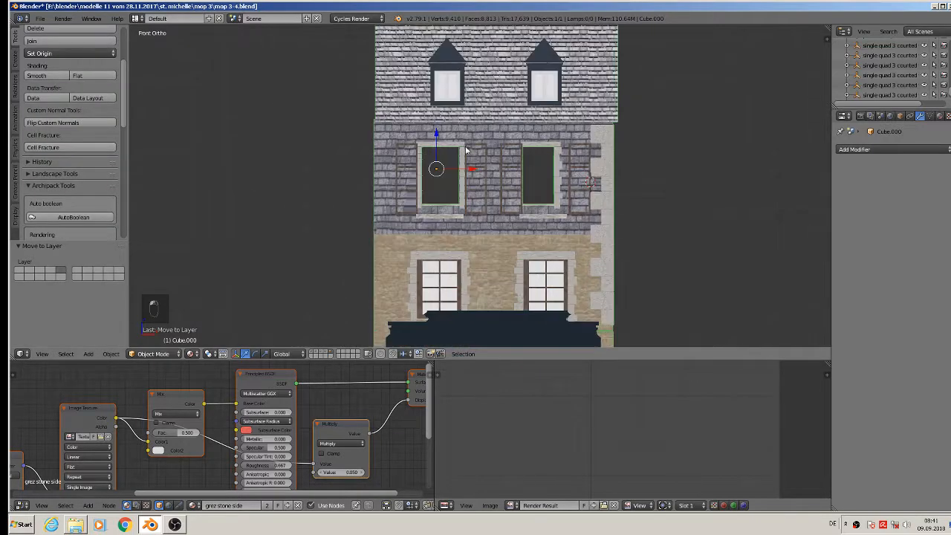
key("Tab")
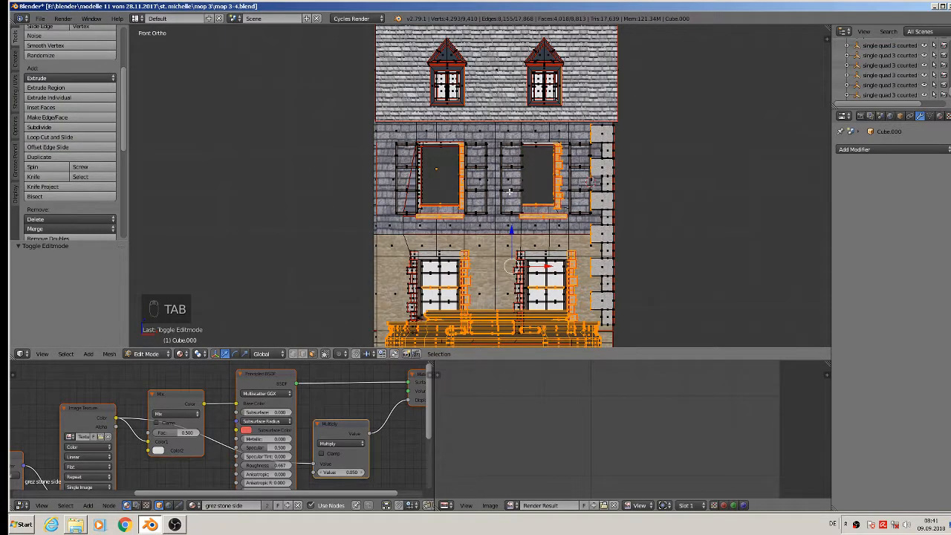
scroll(513, 191, "up", 1)
middle_click_drag(504, 192, 602, 197)
left_click(180, 354)
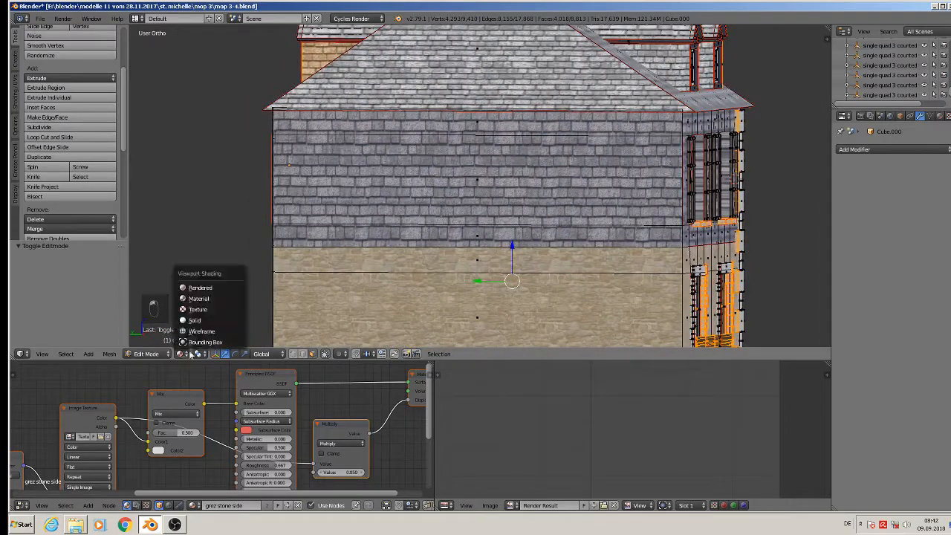
left_click(196, 321)
Recalculate the normals of all faces of the house copy and leave mesh editing
mouse_move(416, 268)
middle_mouse_down()
mouse_move(476, 253)
mouse_move(491, 234)
middle_mouse_up()
scroll(476, 252, "down", 2)
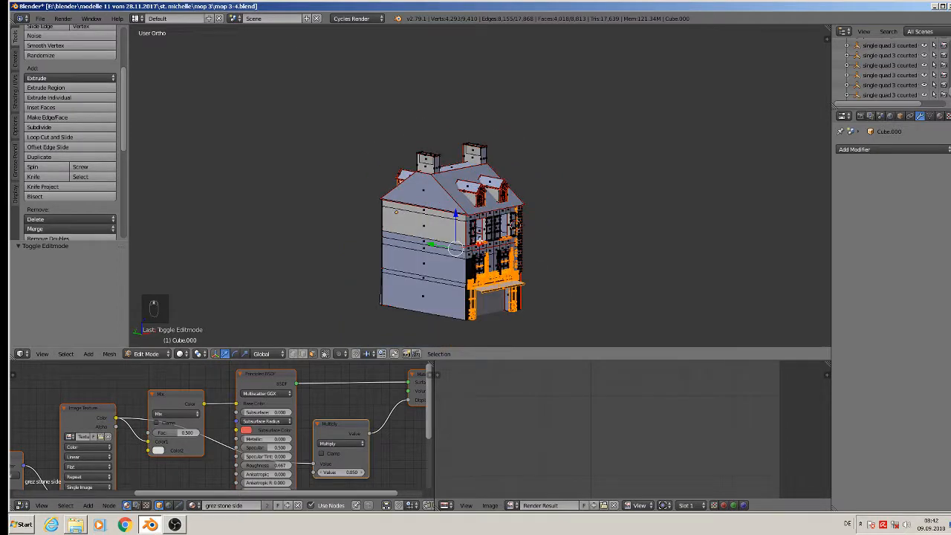
key("a")
key("a")
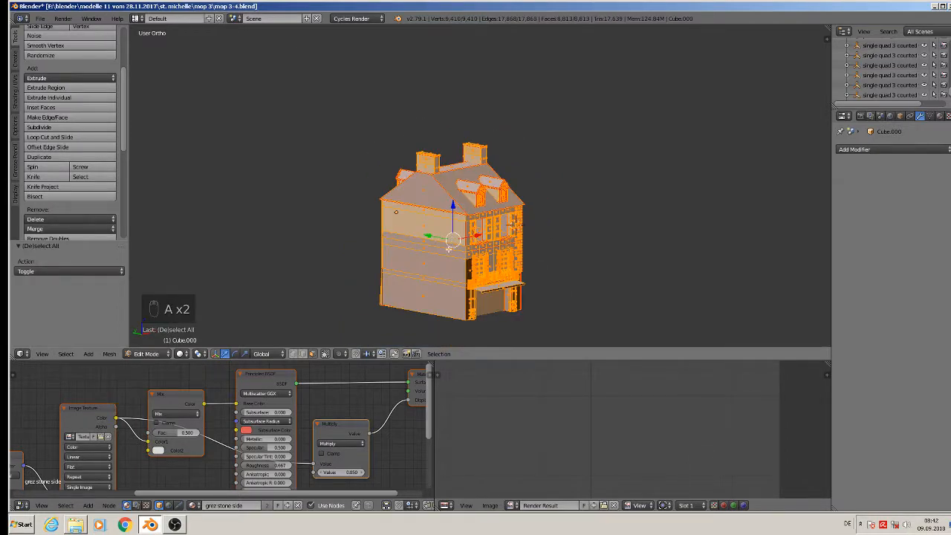
left_click(14, 93)
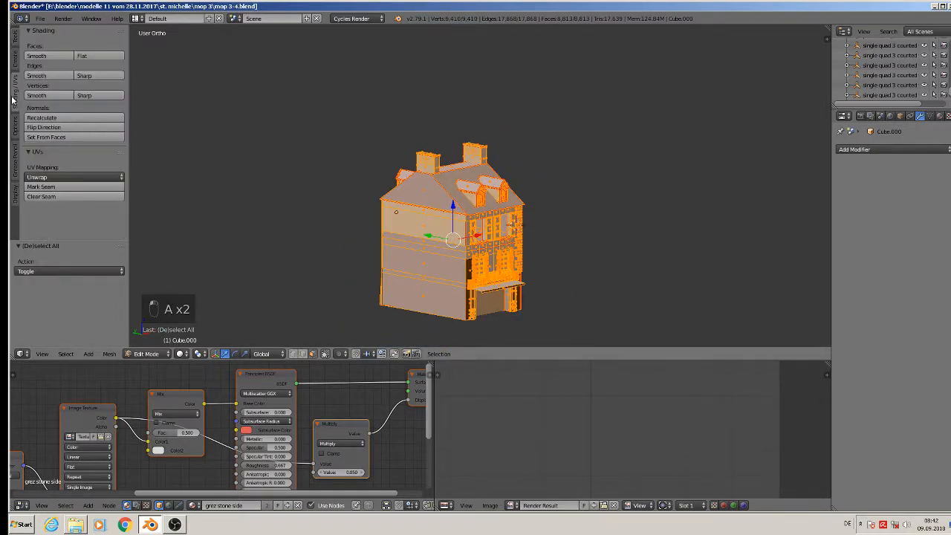
left_click(51, 119)
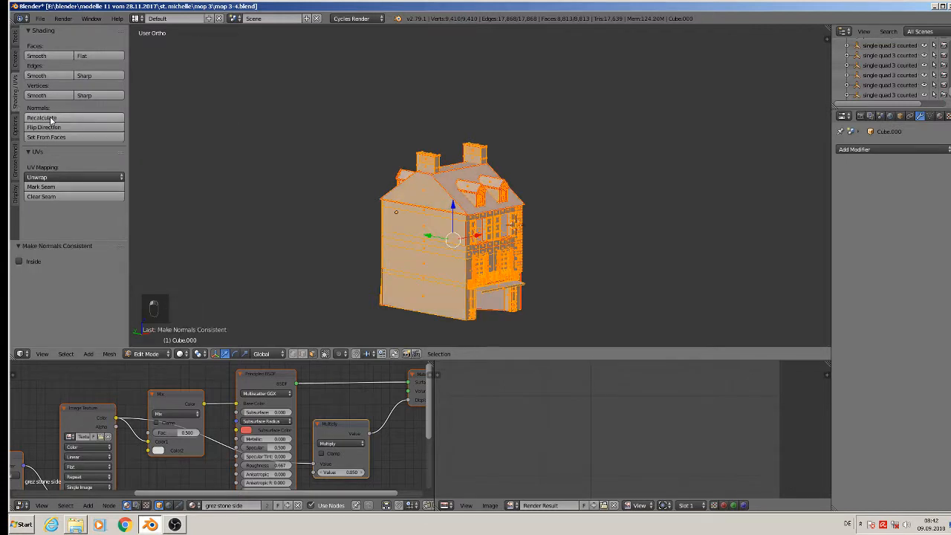
key("Tab")
middle_click_drag(401, 252, 378, 255)
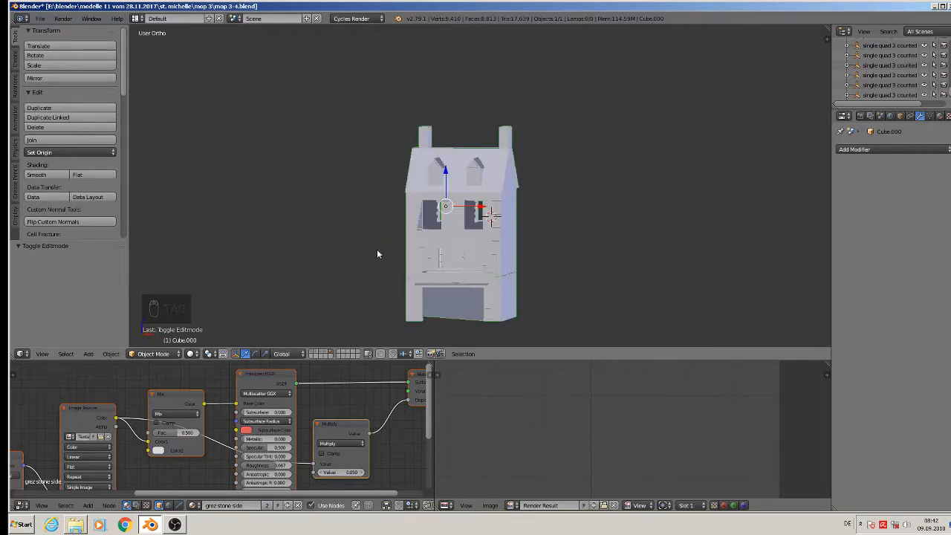
Reopen the house copy's mesh for editing in edge selection mode with nothing selected
key("KP_1")
key("Tab")
middle_click_drag(422, 208, 572, 230)
scroll(539, 227, "up", 3)
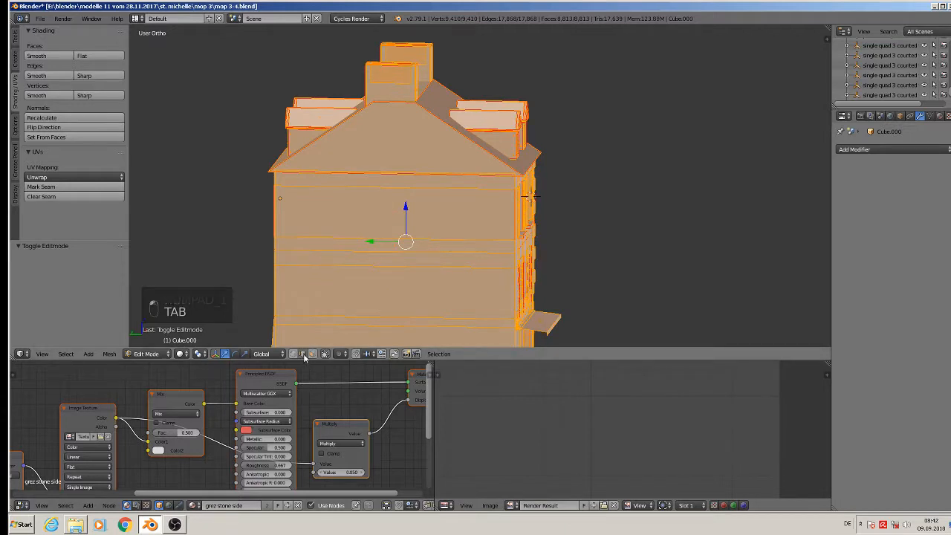
middle_click_drag(419, 295, 430, 251, "shift")
key("a")
Try to dissolve all horizontal edges across the side wall, from the eaves line down to the lower storey
key("c")
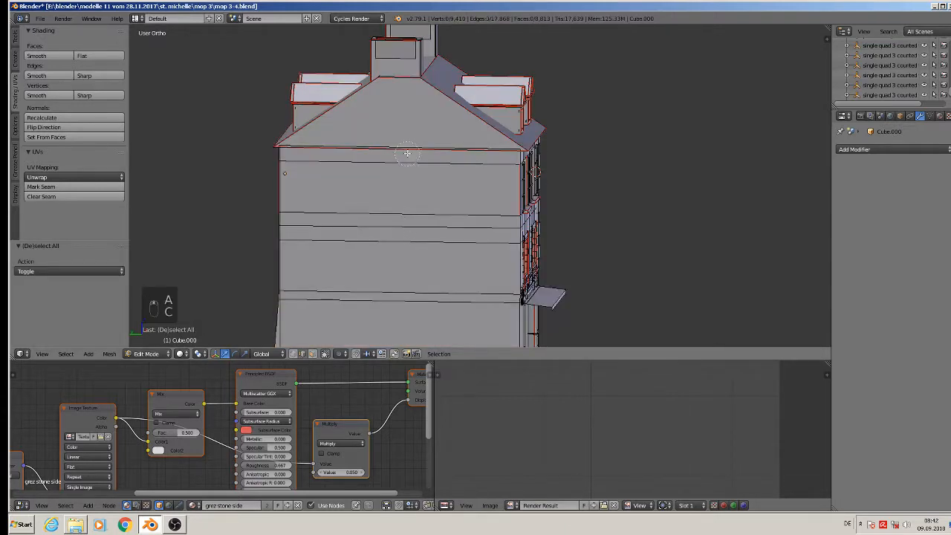
left_click_drag(401, 149, 396, 334)
right_click(396, 333)
scroll(386, 308, "down", 3)
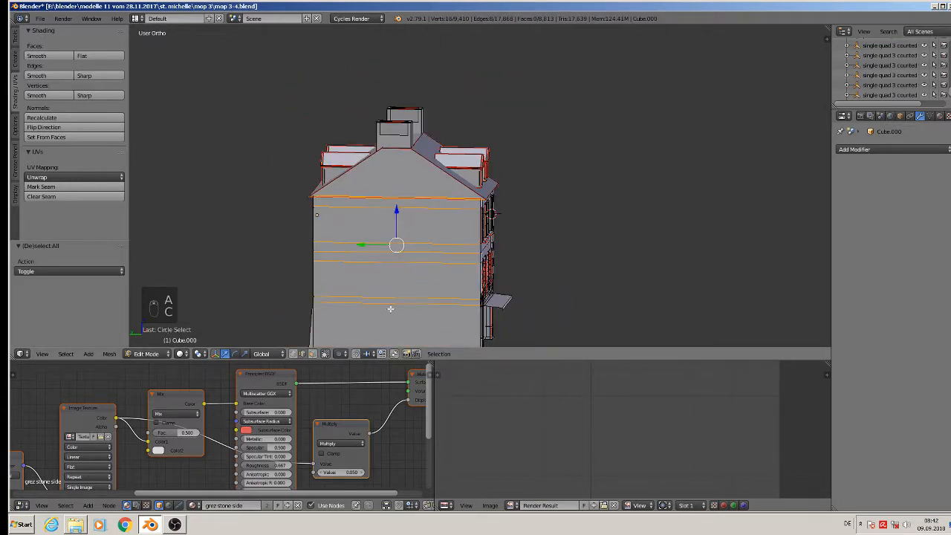
key("x")
left_click(401, 377)
middle_click_drag(402, 378, 411, 234)
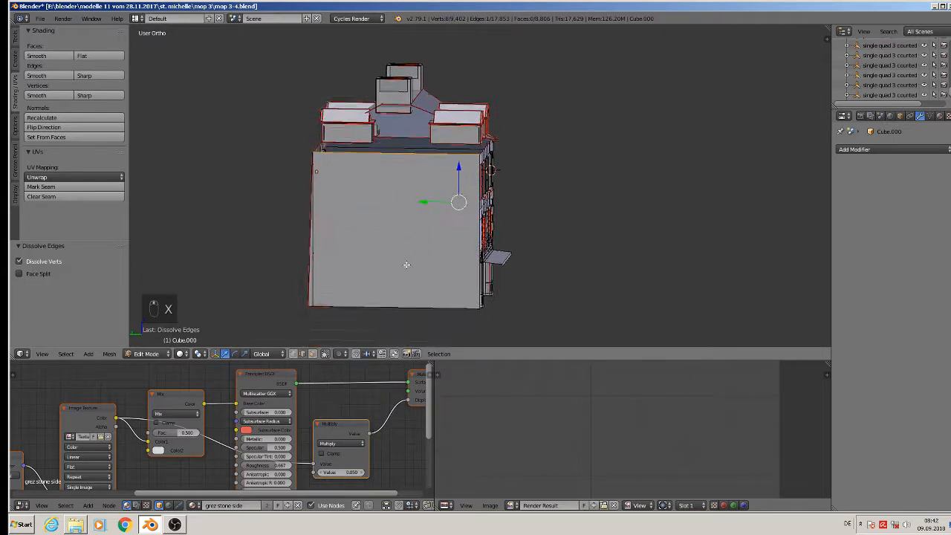
key("ctrl+z")
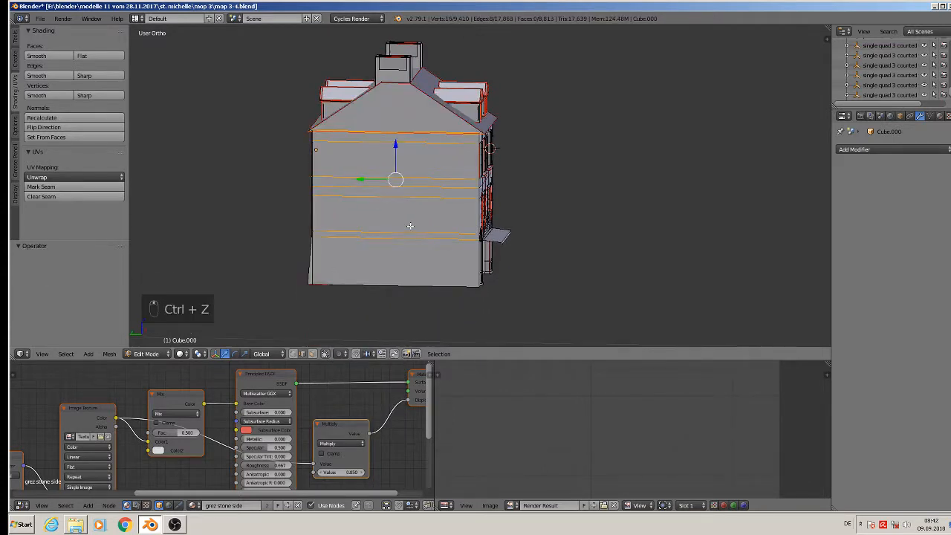
Try to dissolve the side wall's selected horizontal edges with the topmost eaves edge removed from the selection
scroll(410, 228, "up", 4)
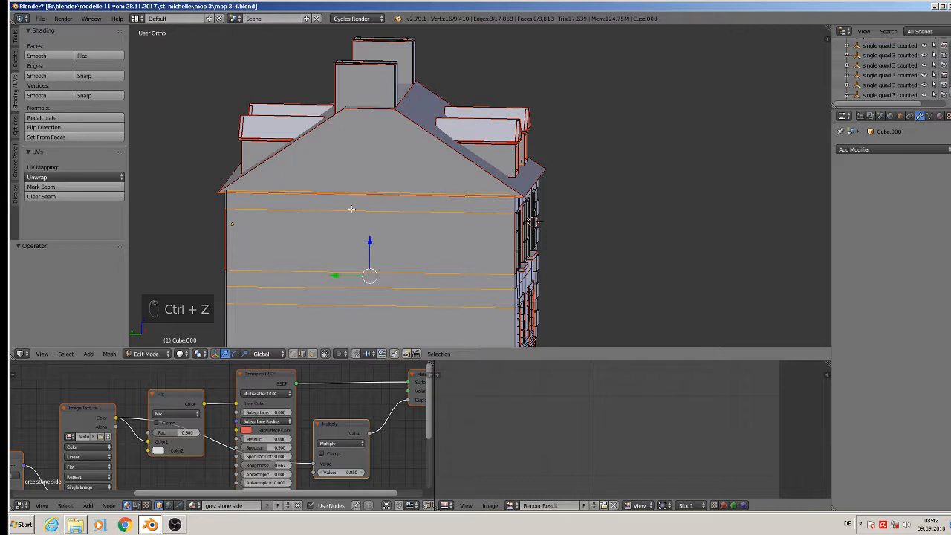
scroll(351, 209, "up", 1)
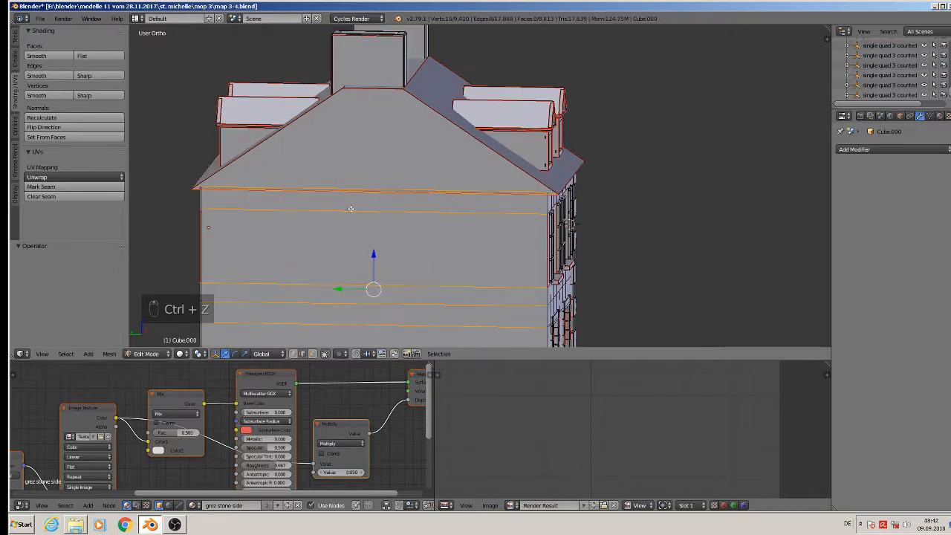
right_click(318, 187, "shift")
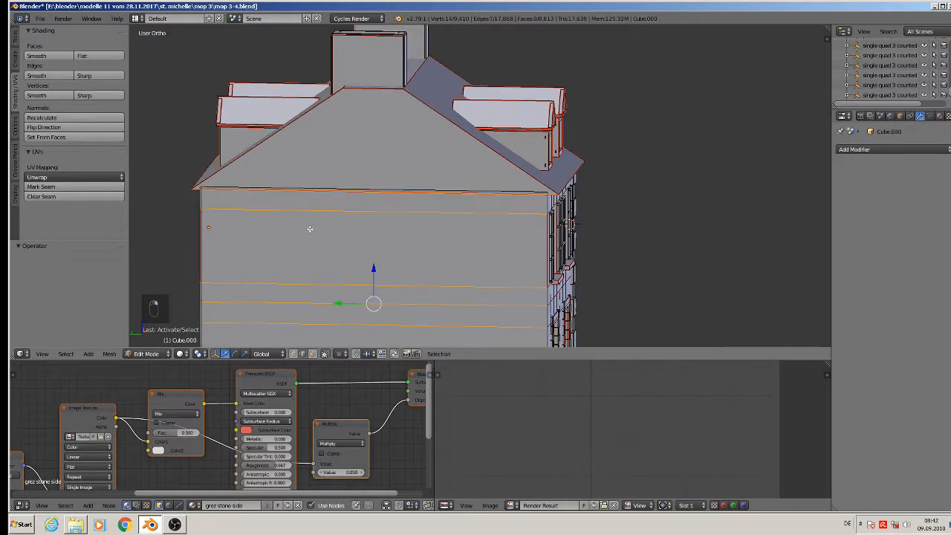
key("x")
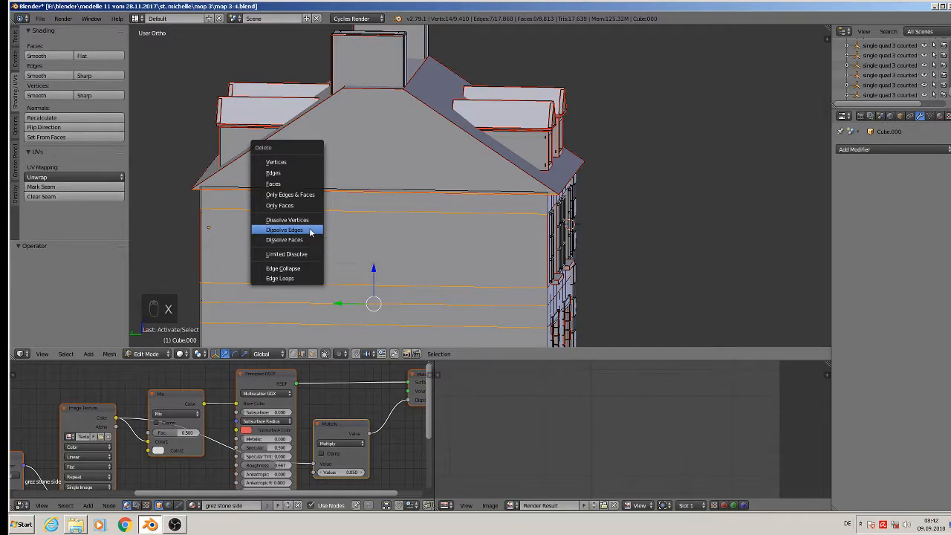
left_click(310, 230)
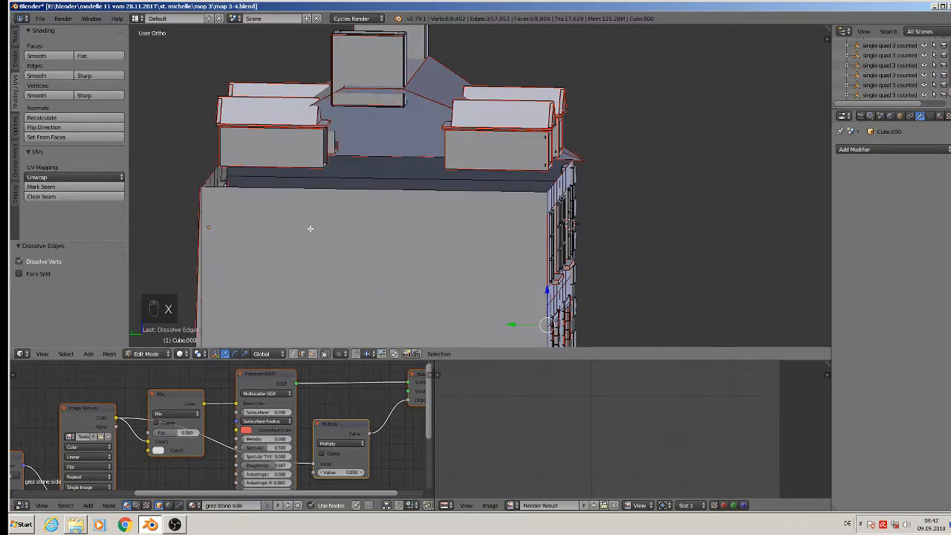
scroll(311, 228, "down", 2)
key("ctrl+z")
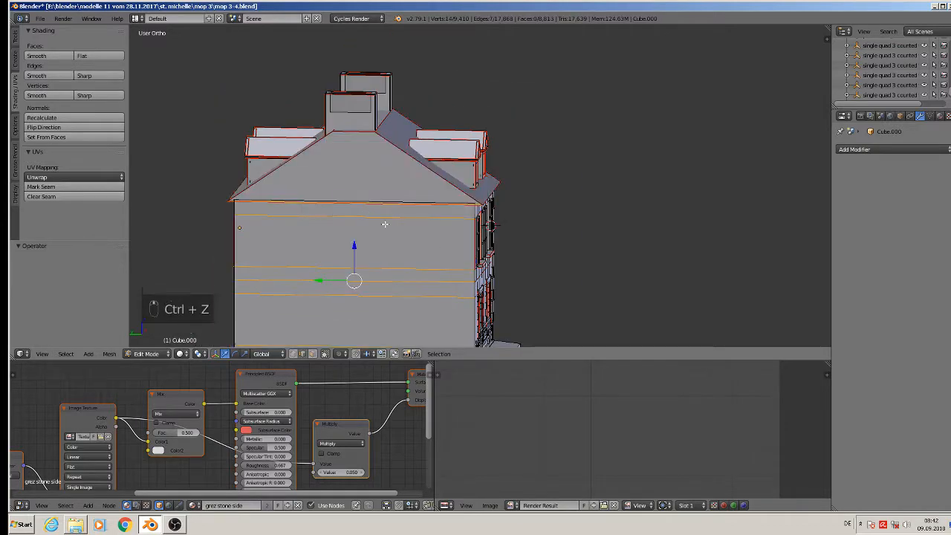
Circle-select the five horizontal edges across the side wall below its uppermost strip and dissolve them
middle_click_drag(384, 223, 545, 131)
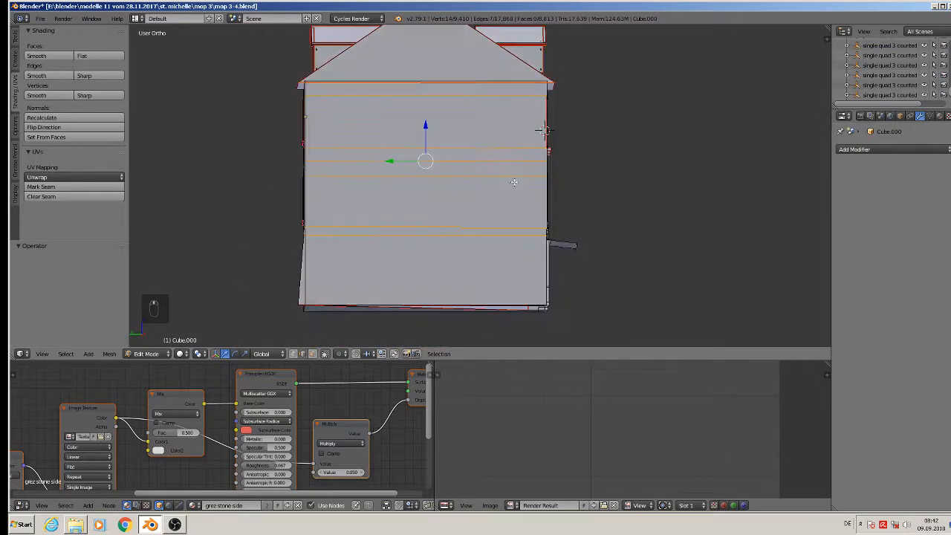
key("a")
right_click(545, 131)
left_click_drag(425, 149, 412, 259)
key("x")
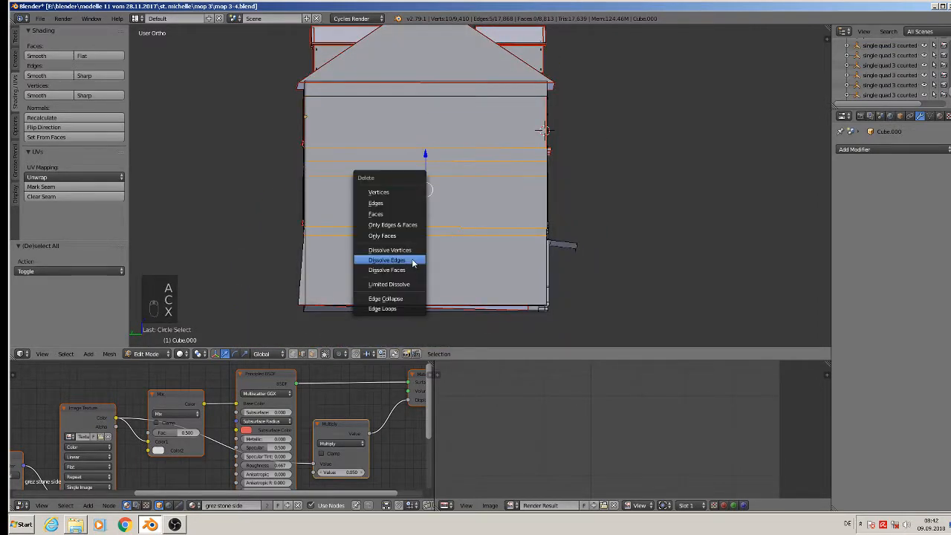
left_click(411, 260)
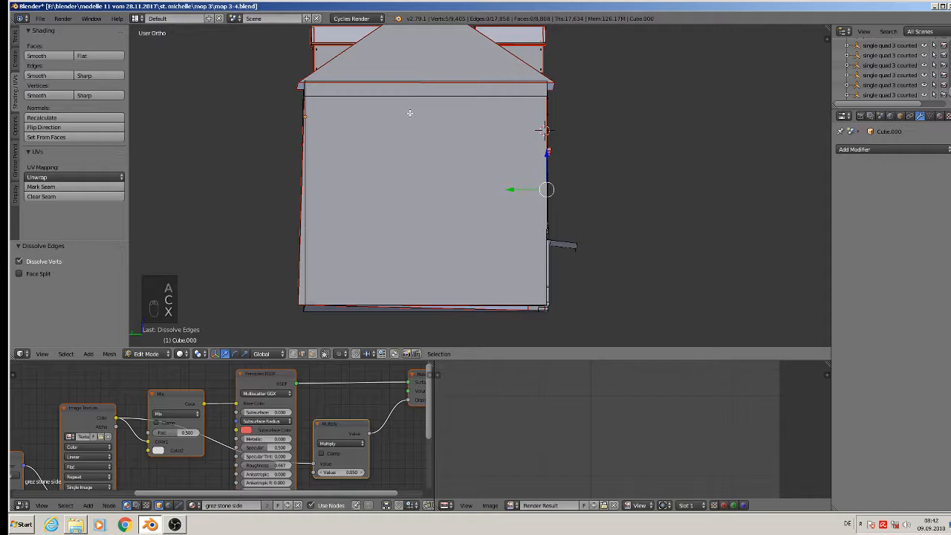
Move the remaining horizontal edge just below the side wall's eaves about 0.002 along Z
middle_click_drag(410, 113, 456, 131)
scroll(431, 126, "up", 3)
scroll(375, 119, "up", 2)
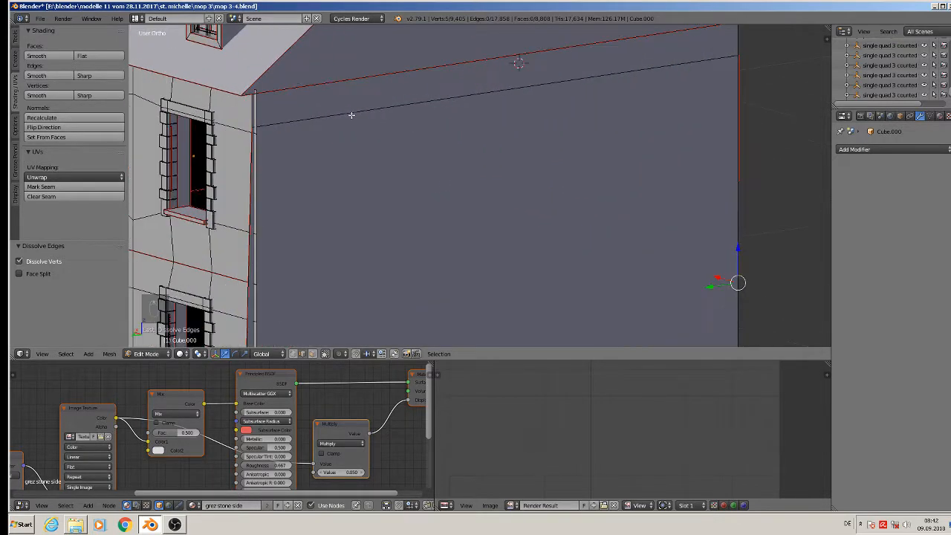
right_click(359, 114)
left_click_drag(490, 60, 431, 92)
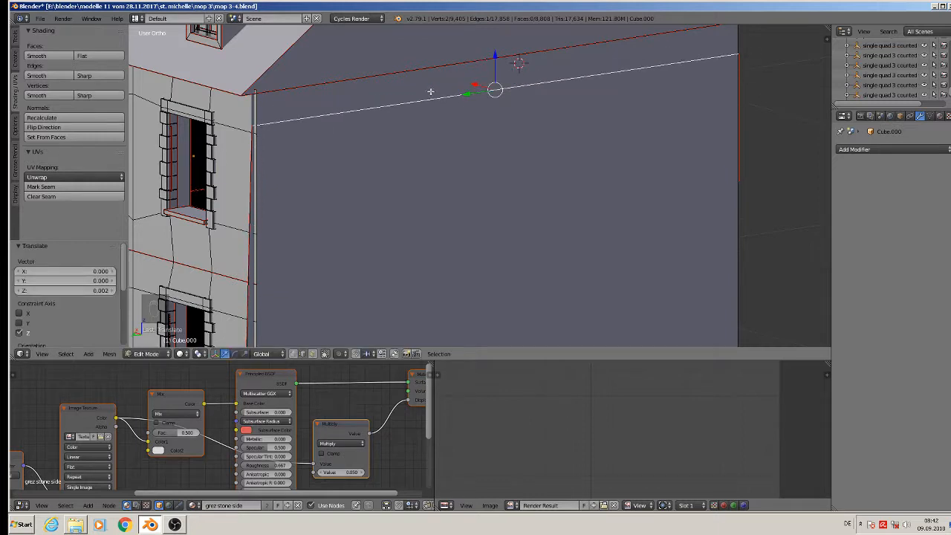
Move the upper-storey vertical corner edge between the window facade and the side wall about 0.056 along Y
scroll(431, 92, "down", 2)
right_click(320, 112)
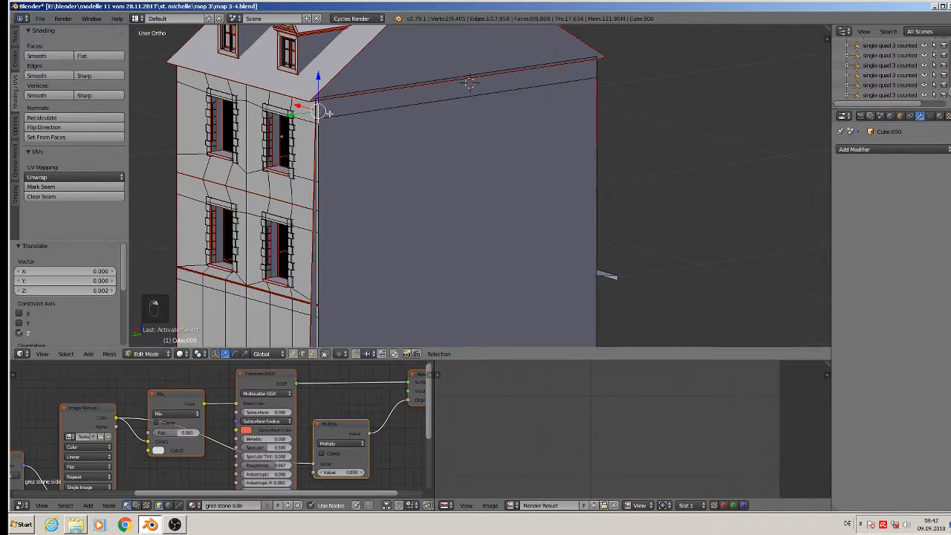
right_click(319, 151)
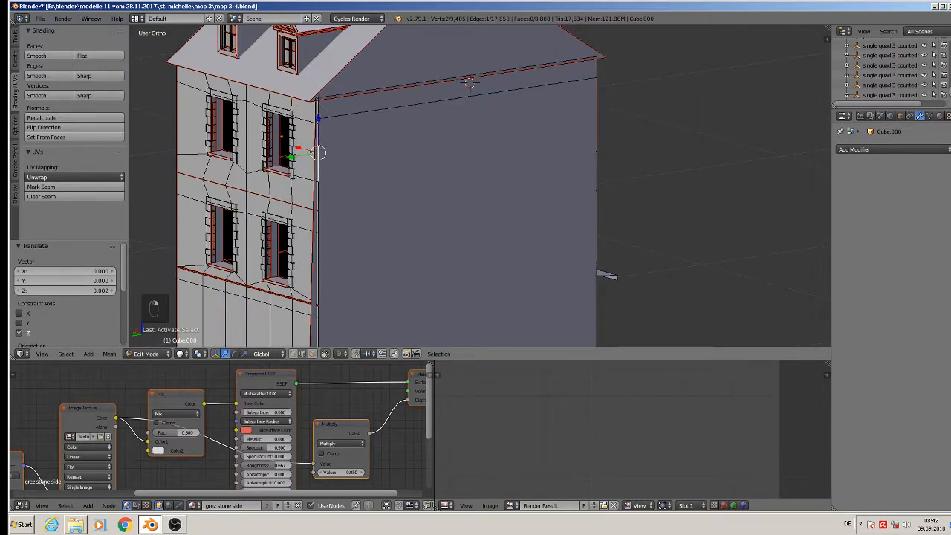
left_click_drag(318, 152, 301, 155)
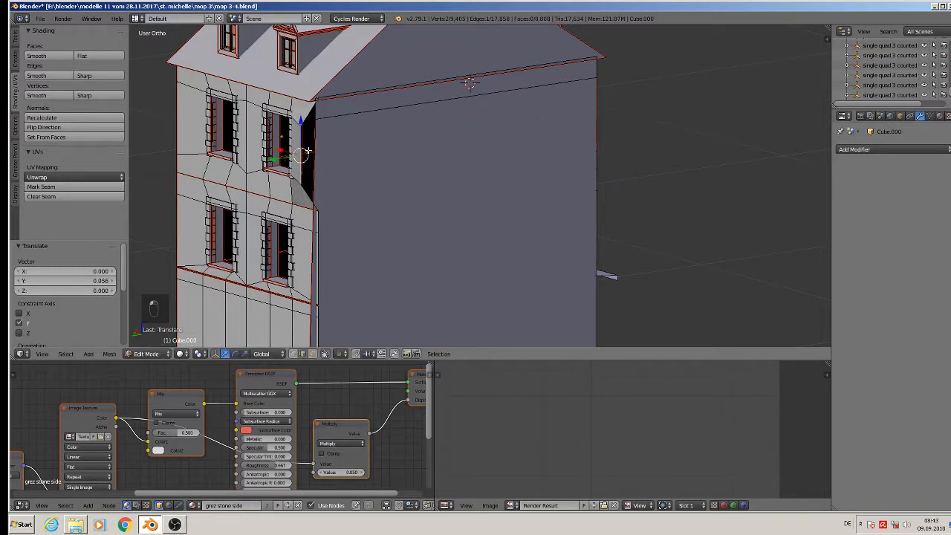
Undo the upper-storey corner edge's move, then move the side wall's eaves edge about -0.004 along Z
key("ctrl+z")
right_click(379, 110)
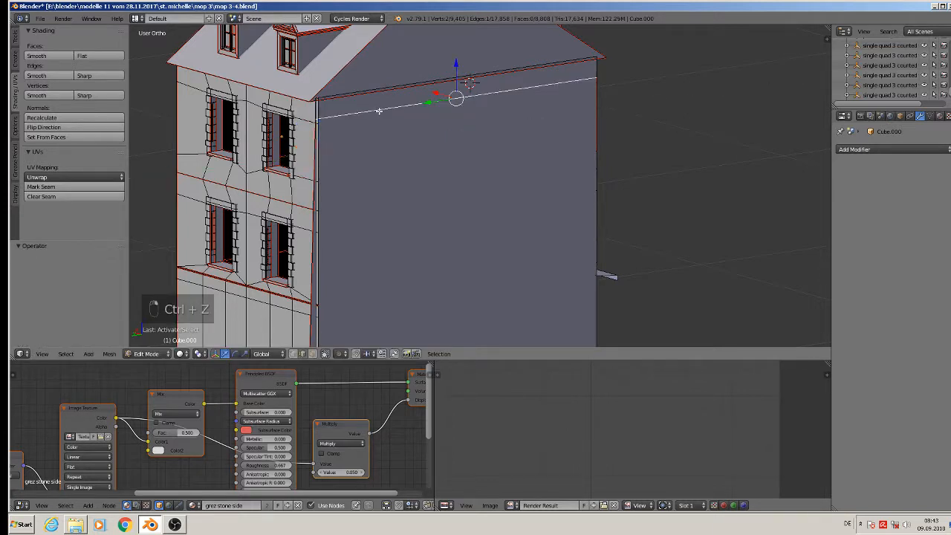
right_click(367, 88)
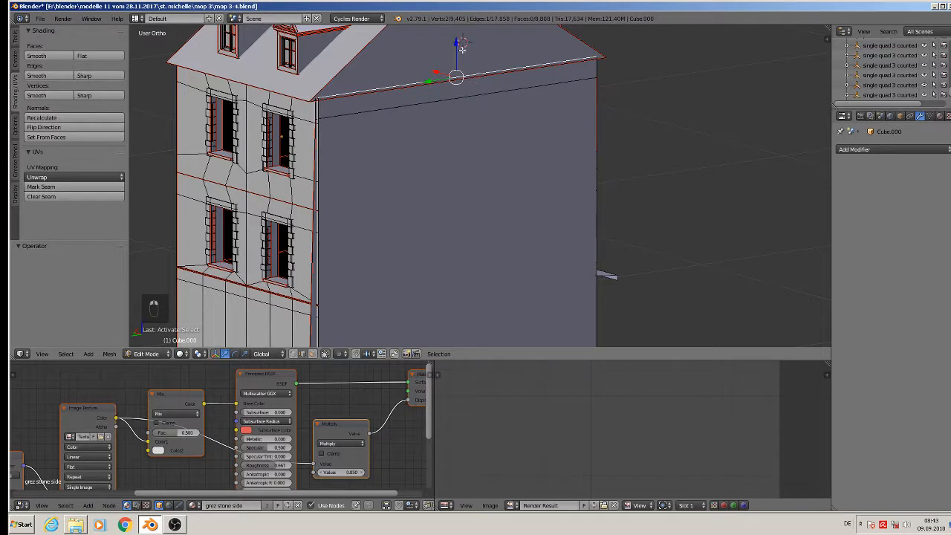
key("g")
key("z")
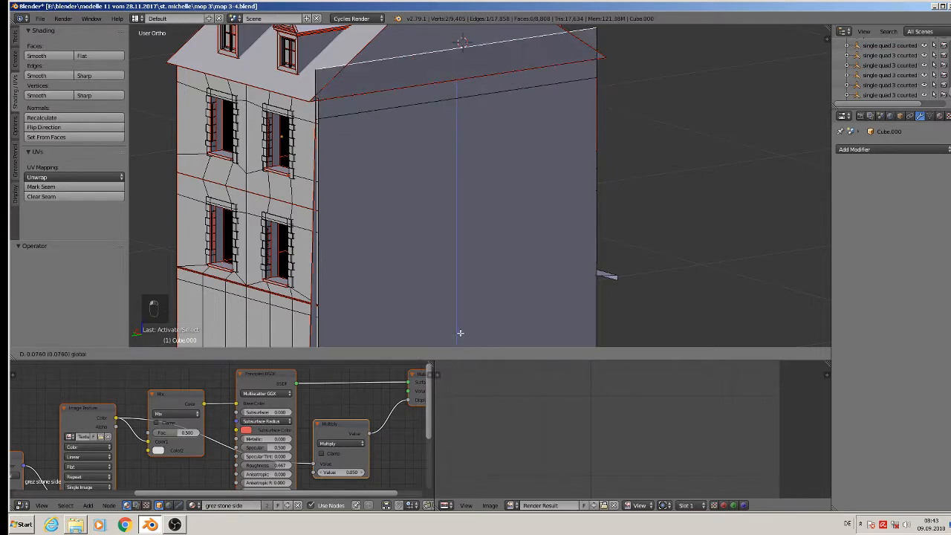
left_click(462, 45)
Dissolve the remaining horizontal edge just below the side wall's eaves
key("x")
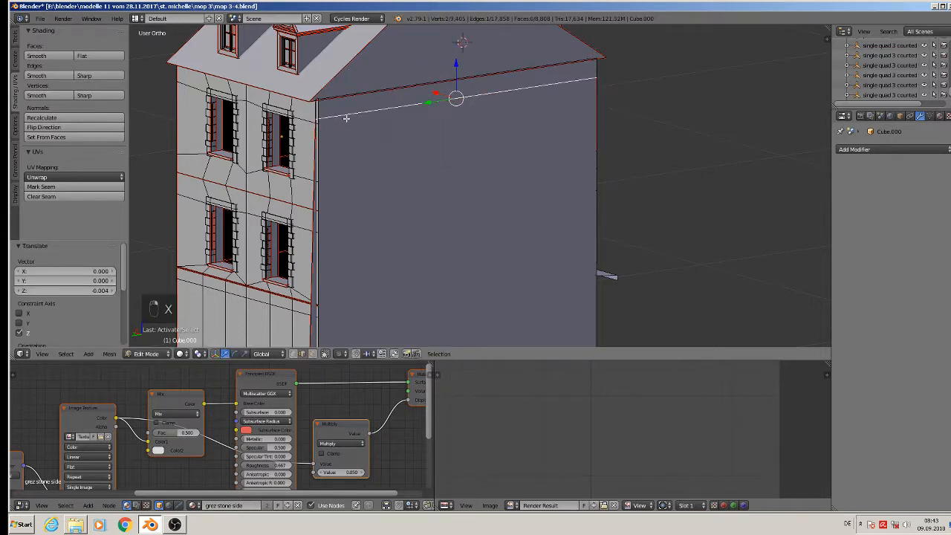
key("x")
left_click(358, 120)
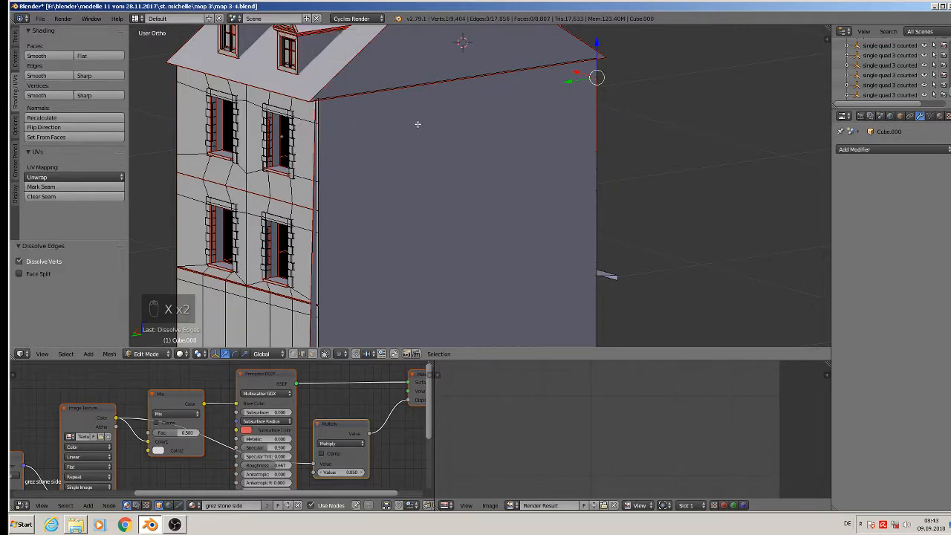
Circle-select the four horizontal edges across the opposite side wall's upper storeys, together with the edge below the ground-floor ledge, and dissolve all five
scroll(418, 124, "down", 4)
middle_click_drag(416, 124, 628, 187)
middle_click_drag(628, 187, 578, 119, "shift")
scroll(567, 127, "up", 2)
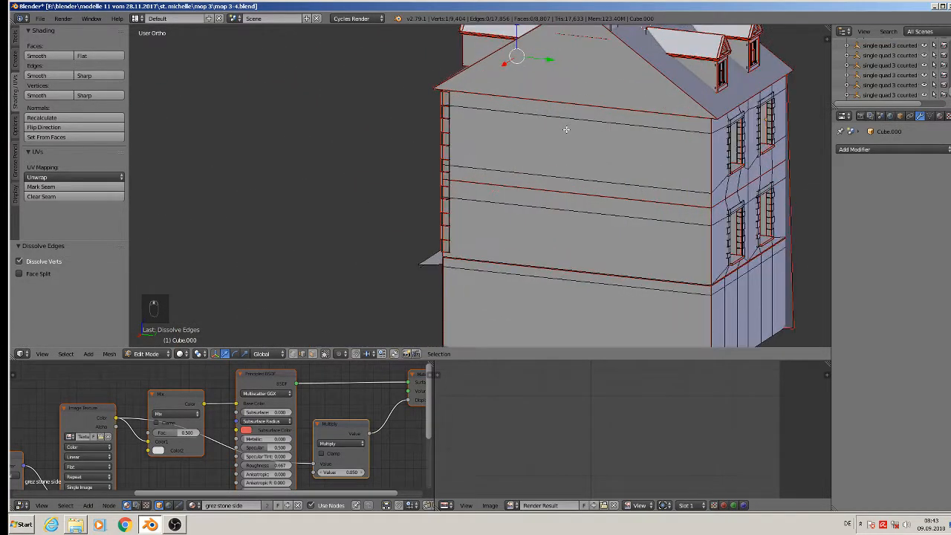
scroll(562, 142, "down", 1)
scroll(584, 276, "up", 3)
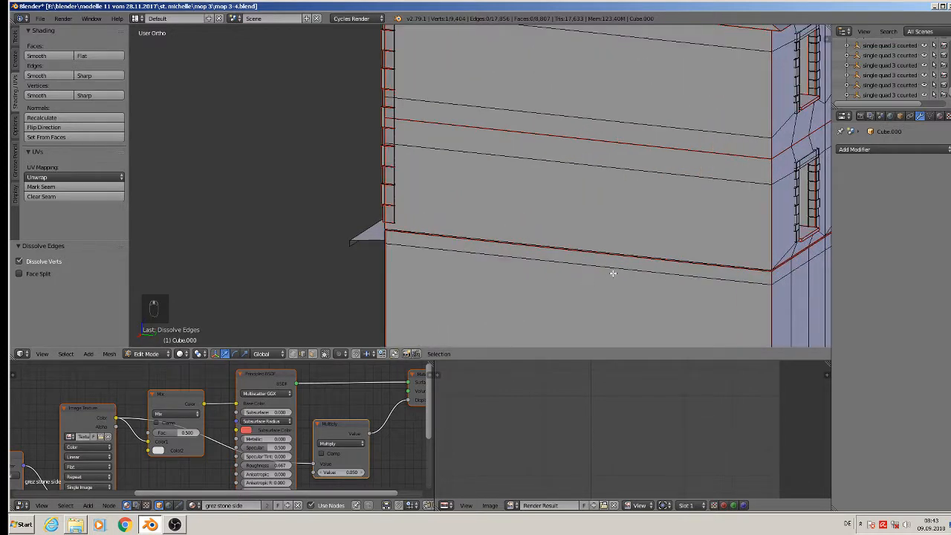
right_click(564, 269)
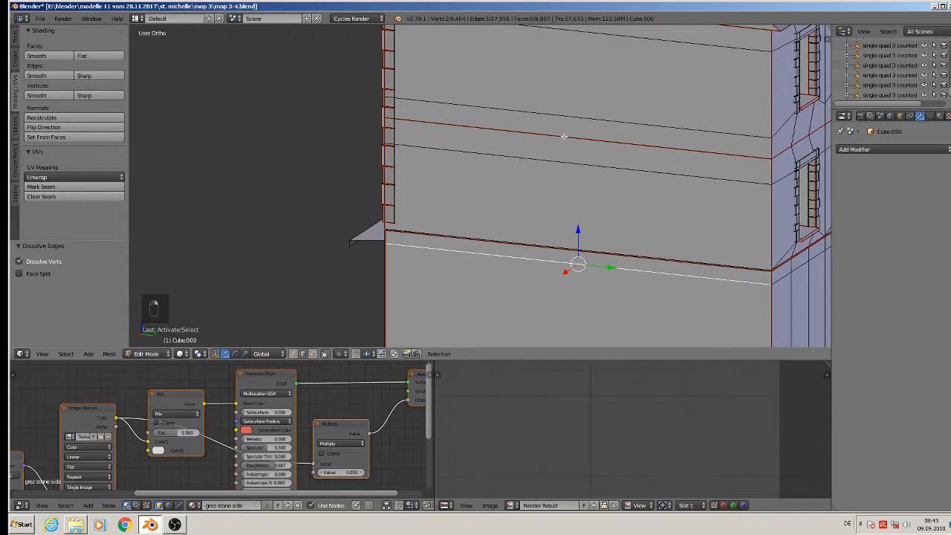
scroll(552, 223, "down", 2)
key("c")
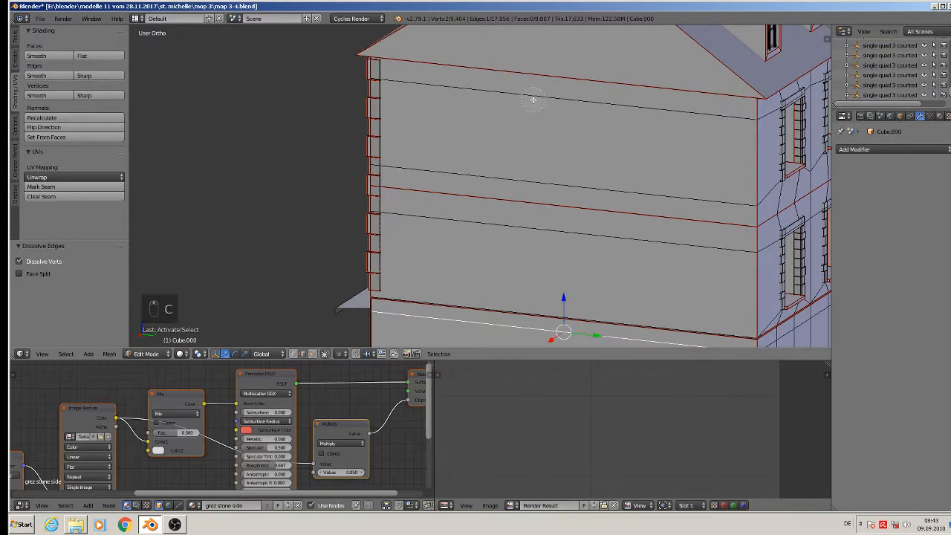
left_click_drag(532, 99, 510, 213)
right_click(510, 213)
key("x")
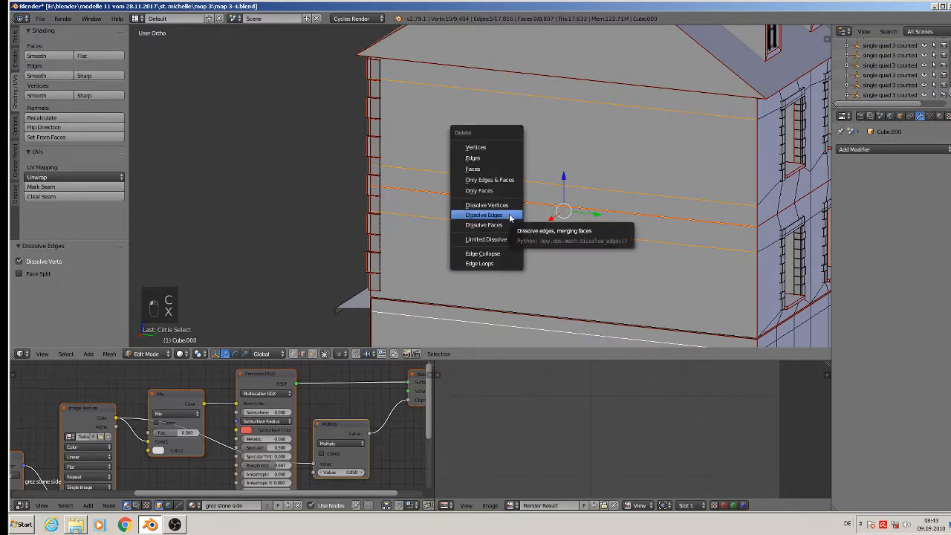
left_click(510, 215)
Move the horizontal edge along the opposite side wall's ground-floor ledge about -0.001 along Z
scroll(510, 216, "down", 4)
scroll(510, 219, "up", 8)
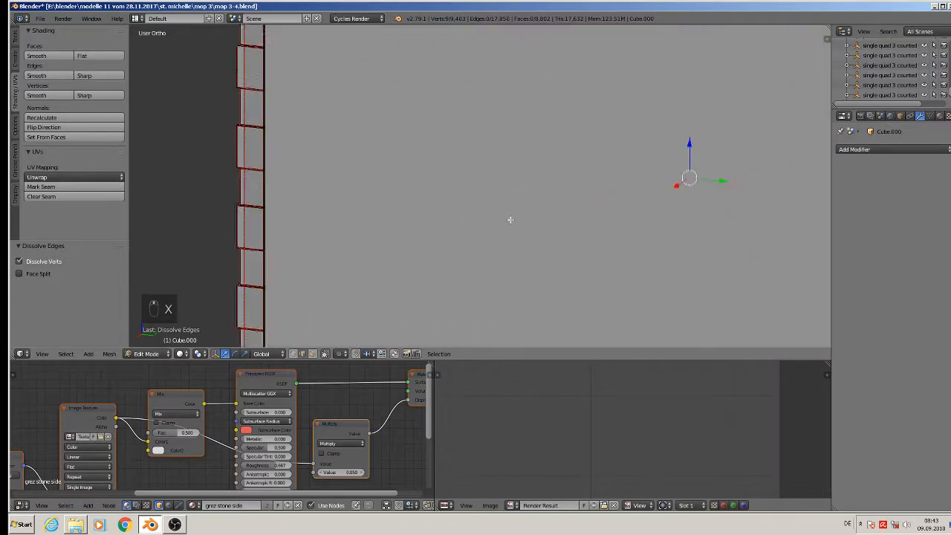
middle_click_drag(510, 220, 503, 55, "shift")
scroll(476, 186, "down", 2)
right_click(457, 190)
scroll(471, 198, "down", 4)
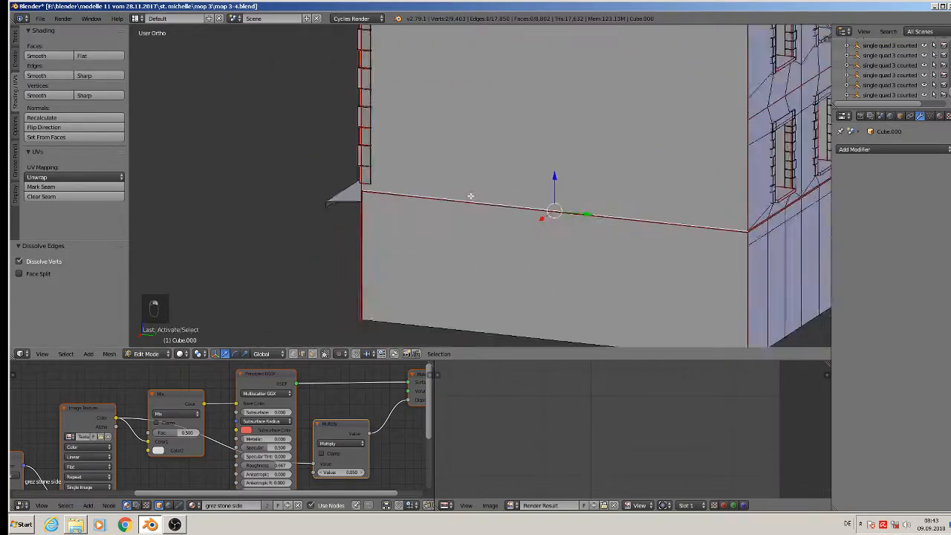
mouse_move(540, 179)
left_mouse_down()
mouse_move(533, 150)
mouse_move(530, 180)
left_mouse_up()
Try to remove the extra vertical edge beside the ground-floor corner below the ledge, first with Dissolve Edges and then by deleting it
scroll(422, 208, "up", 3)
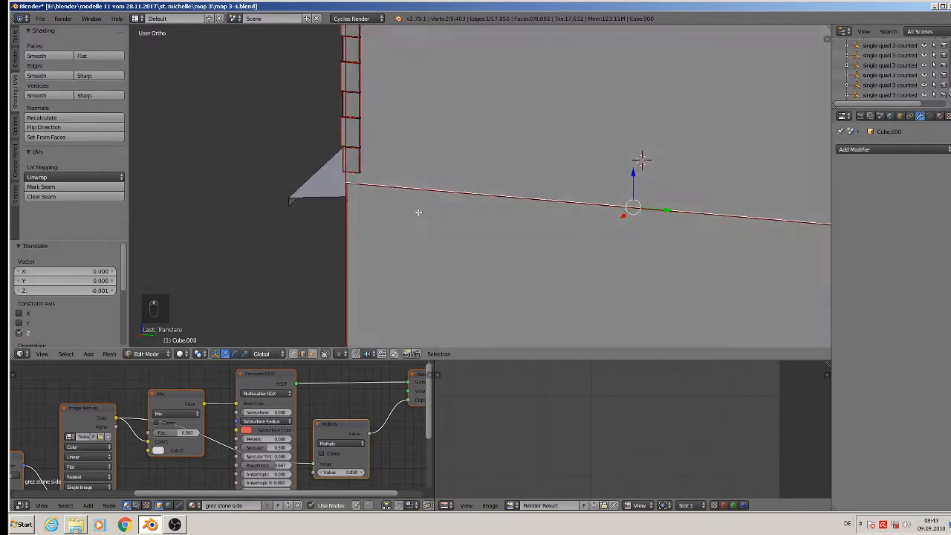
middle_click_drag(418, 211, 464, 200)
scroll(394, 216, "up", 7)
scroll(288, 229, "up", 2)
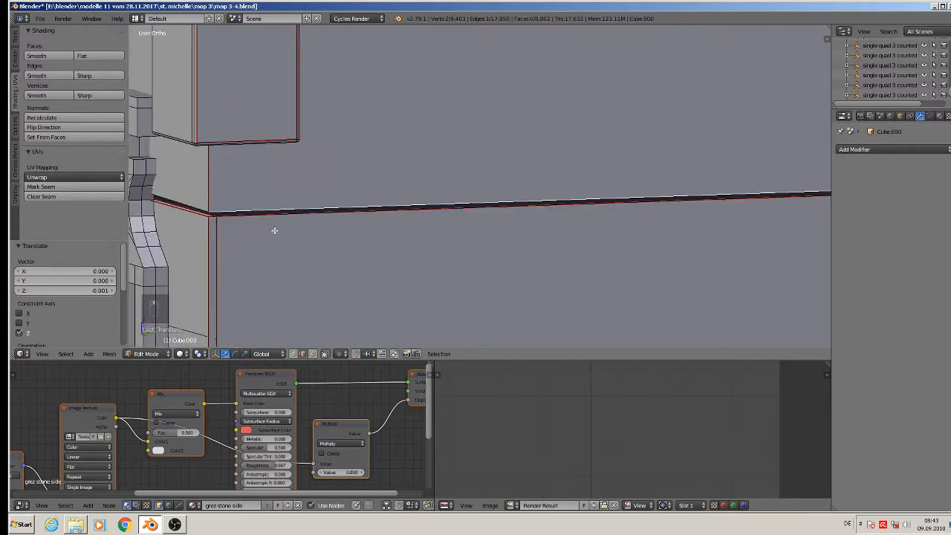
middle_click_drag(260, 230, 426, 229, "shift")
scroll(480, 214, "up", 2)
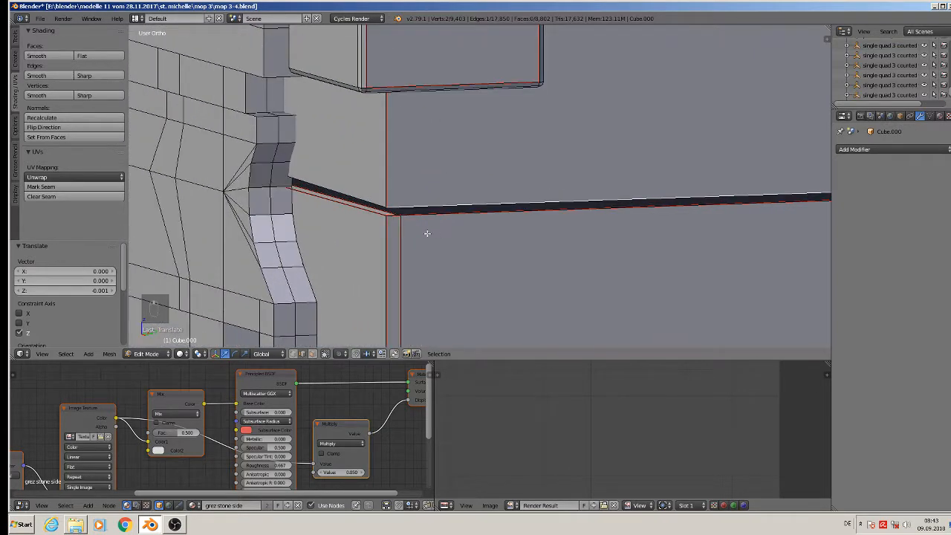
scroll(418, 233, "down", 2)
scroll(417, 234, "down", 3)
scroll(408, 240, "up", 8)
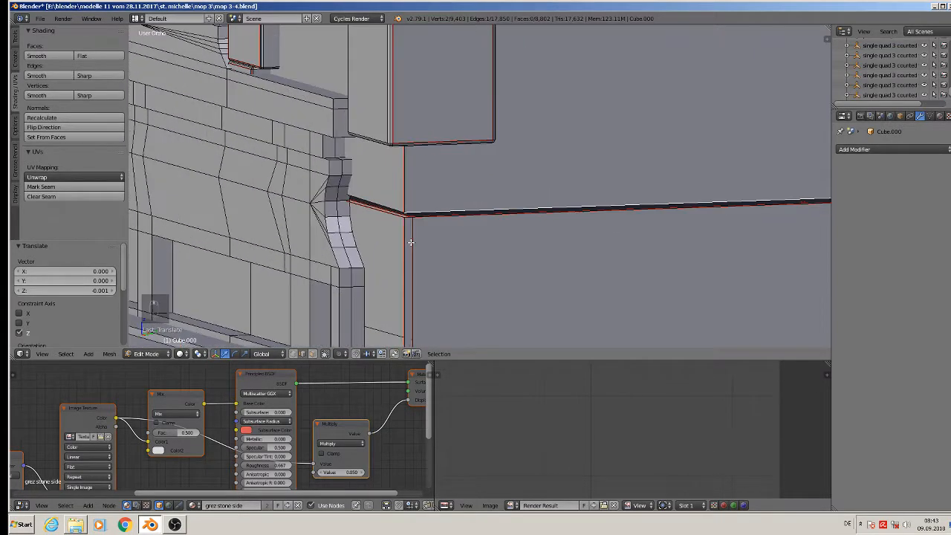
right_click(395, 185)
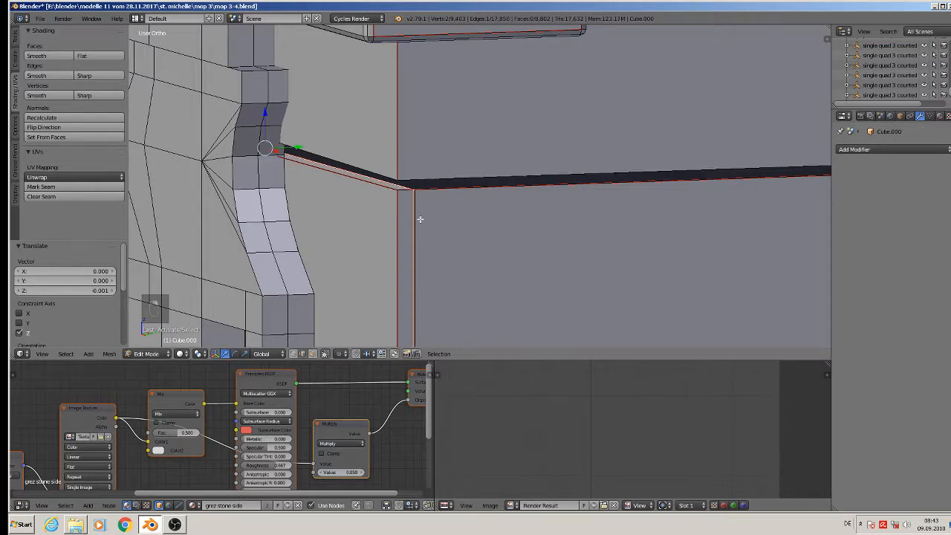
key("x")
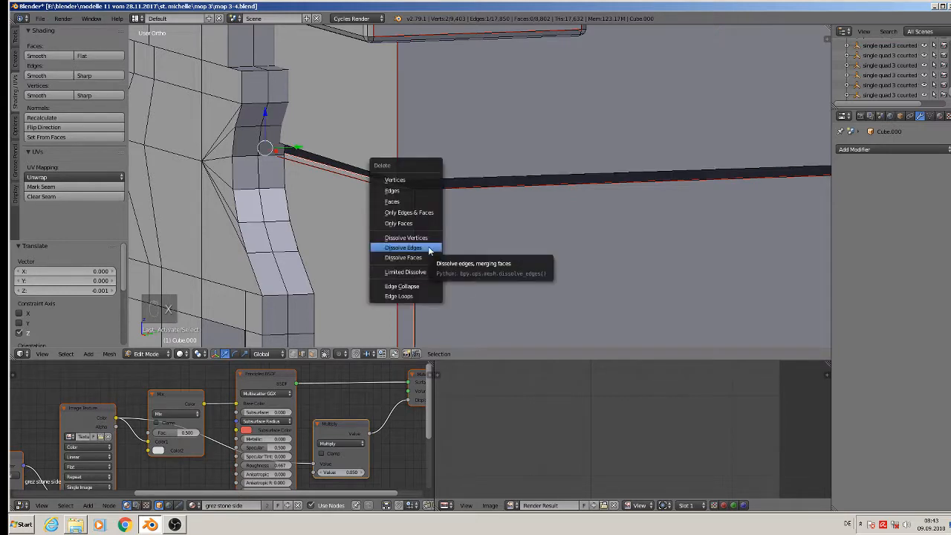
left_click(428, 248)
key("x")
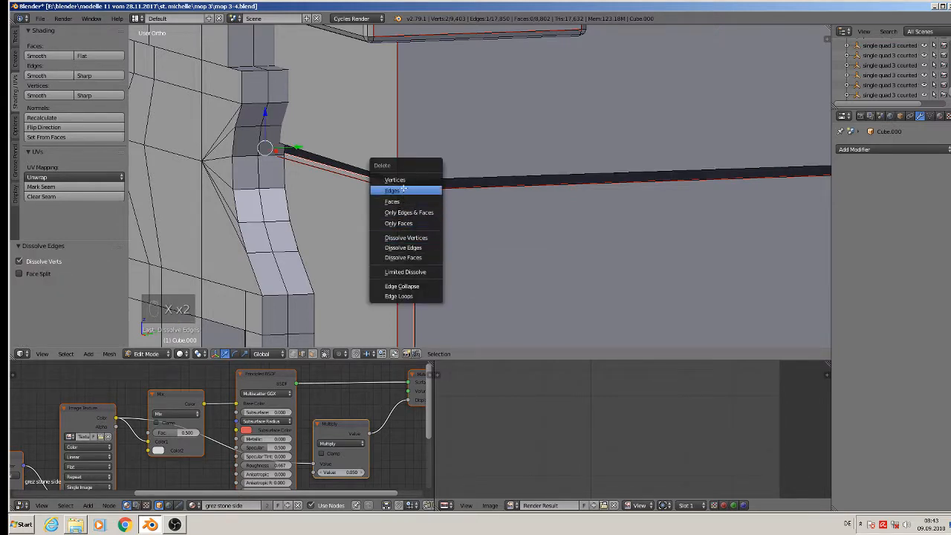
left_click(403, 190)
Inspect the ground-floor corner beside the shopfront and undo the edge deletion
scroll(420, 220, "down", 3)
scroll(444, 116, "up", 5)
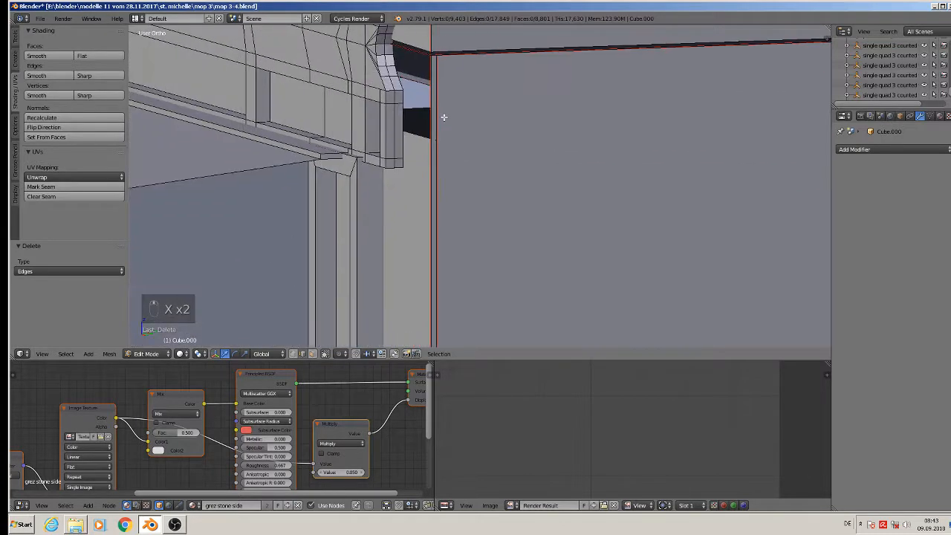
scroll(445, 140, "down", 4)
scroll(446, 145, "down", 2)
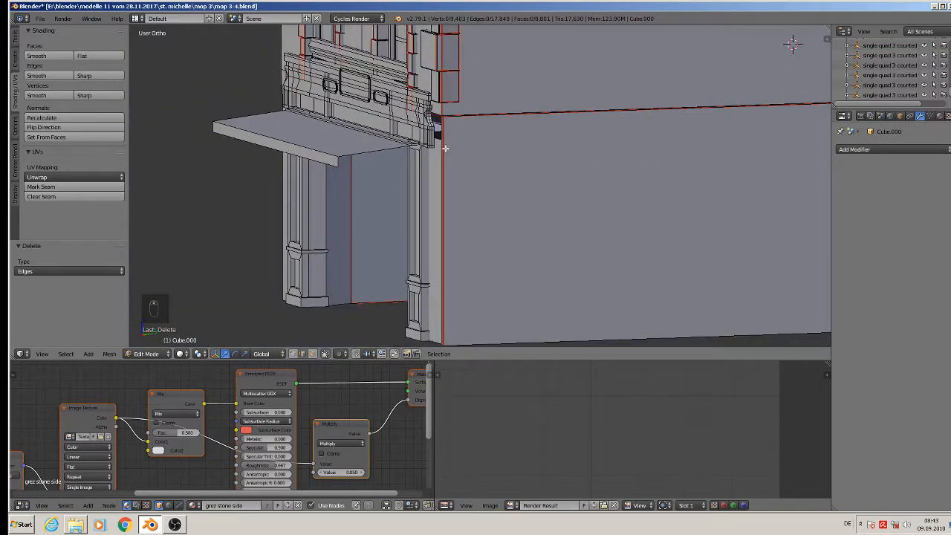
scroll(445, 149, "up", 1)
key("ctrl+z")
Select the three vertices around the gap at the ledge's front corner and merge them at last into the upper wall corner
scroll(449, 214, "up", 1)
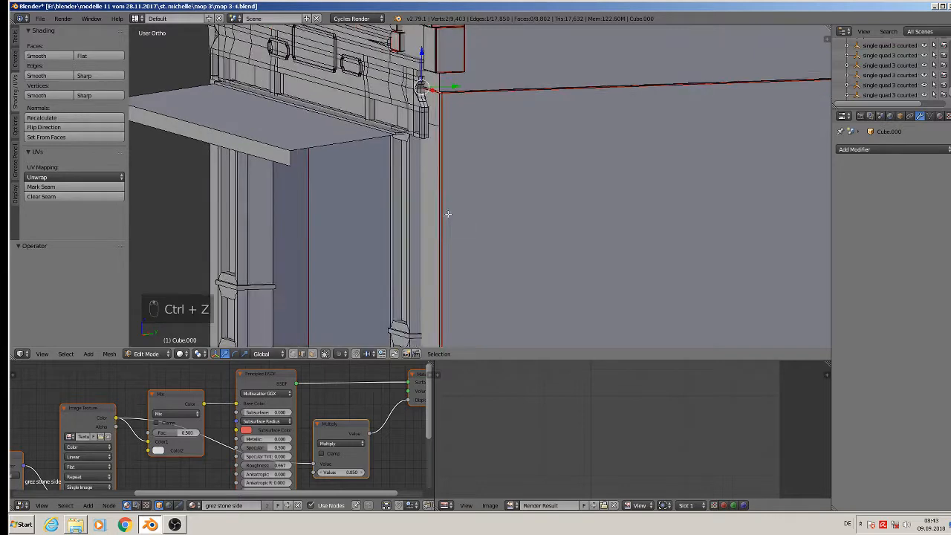
scroll(447, 223, "down", 3)
scroll(449, 261, "up", 3)
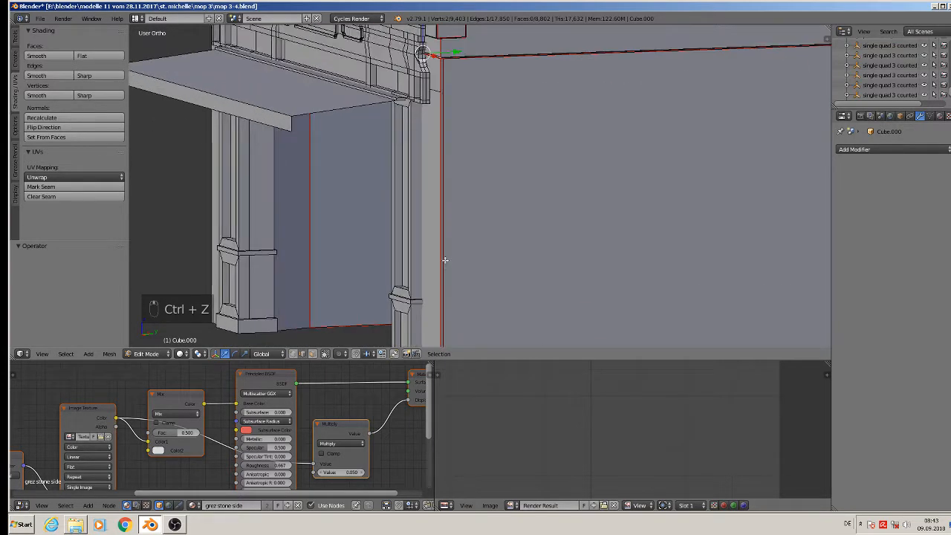
scroll(454, 73, "up", 8)
middle_click_drag(429, 54, 408, 149, "shift")
scroll(420, 138, "up", 3)
scroll(409, 160, "up", 3)
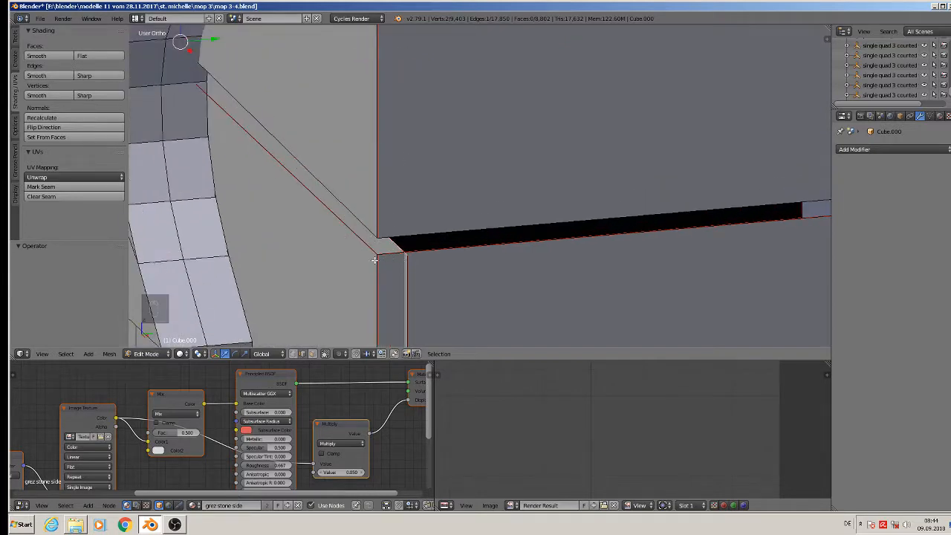
left_click(294, 354)
right_click(408, 256)
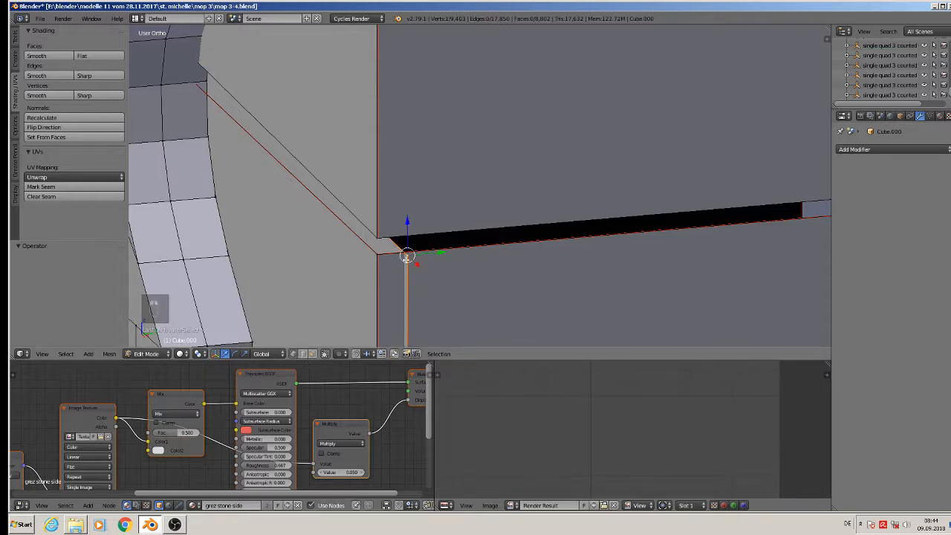
right_click_drag(366, 252, 369, 245, "shift")
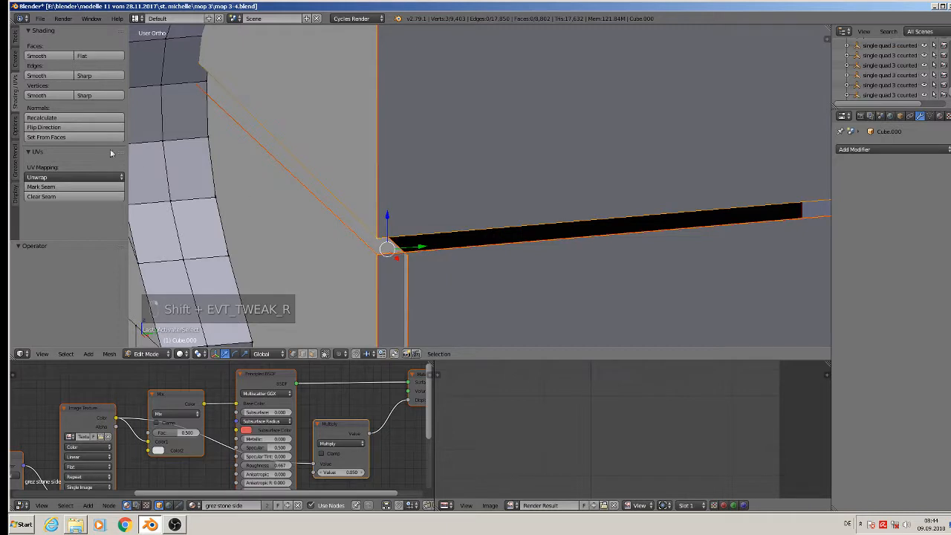
left_click(16, 38)
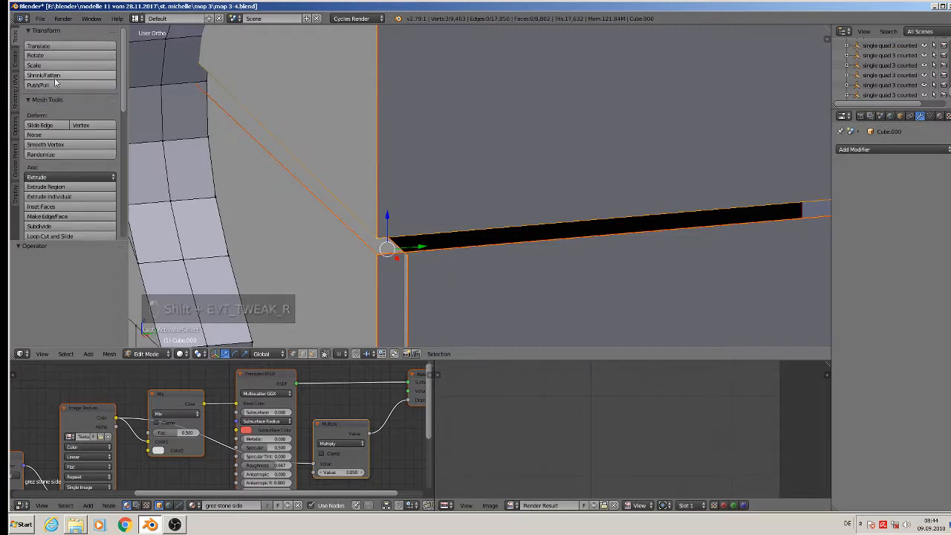
scroll(59, 156, "down", 3)
left_click(45, 208)
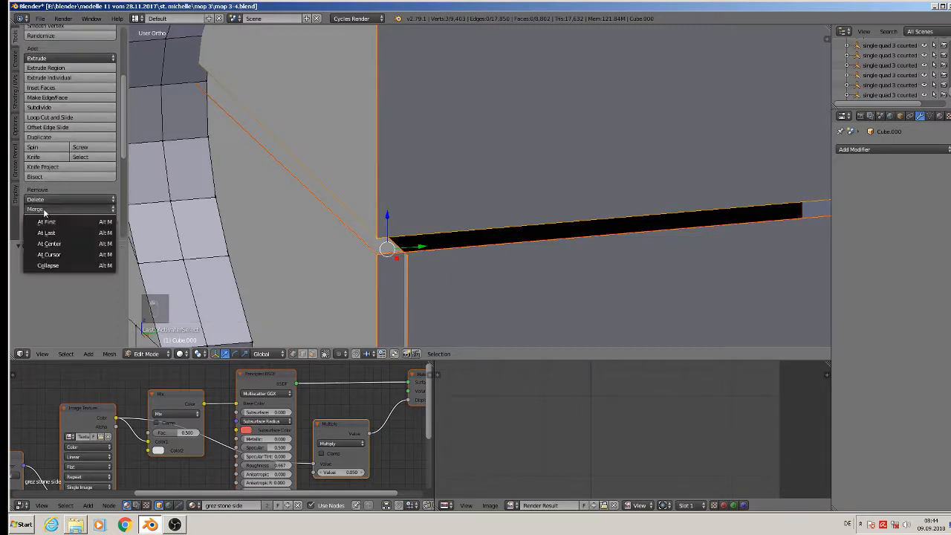
left_click(46, 232)
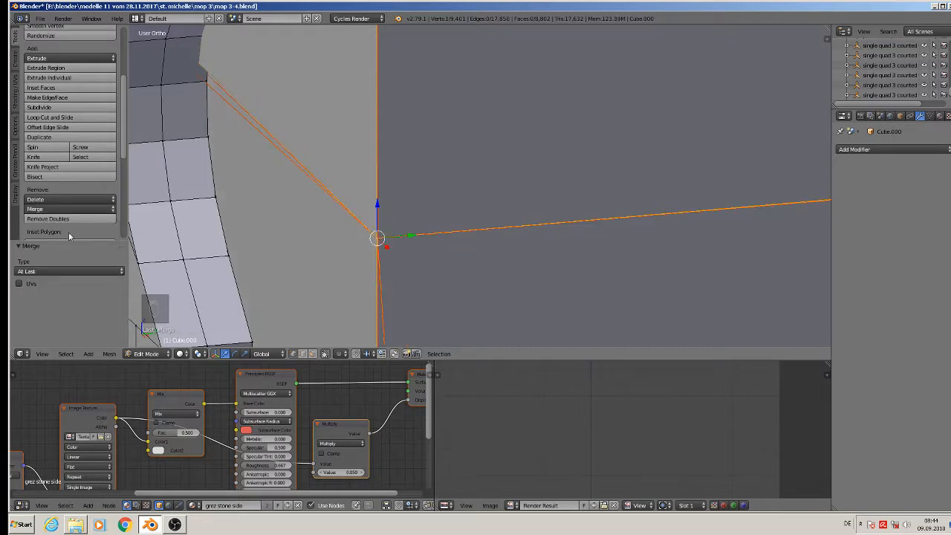
Dissolve the extra vertex on the vertical corner edge just below the merged ledge corner
scroll(251, 247, "down", 8)
middle_click_drag(395, 302, 475, 102, "shift")
scroll(465, 223, "down", 3)
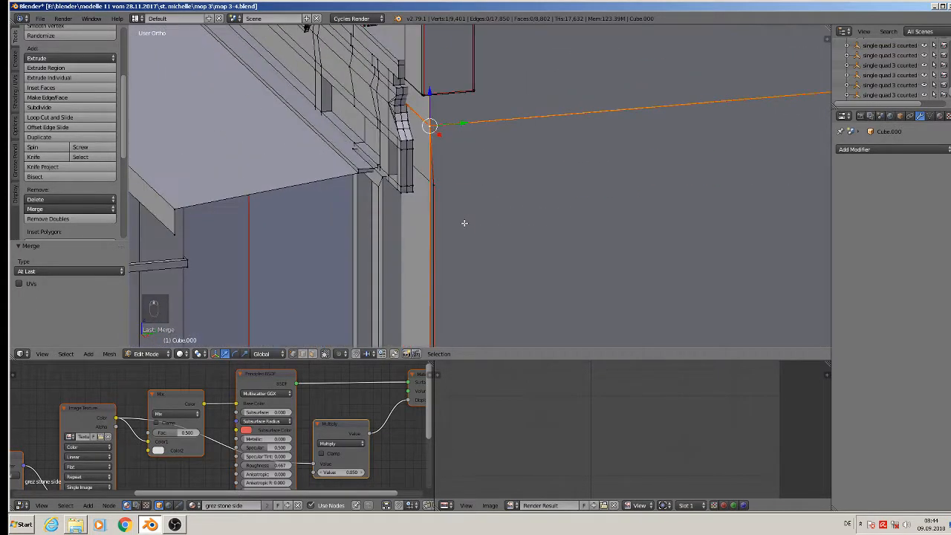
scroll(464, 223, "up", 3)
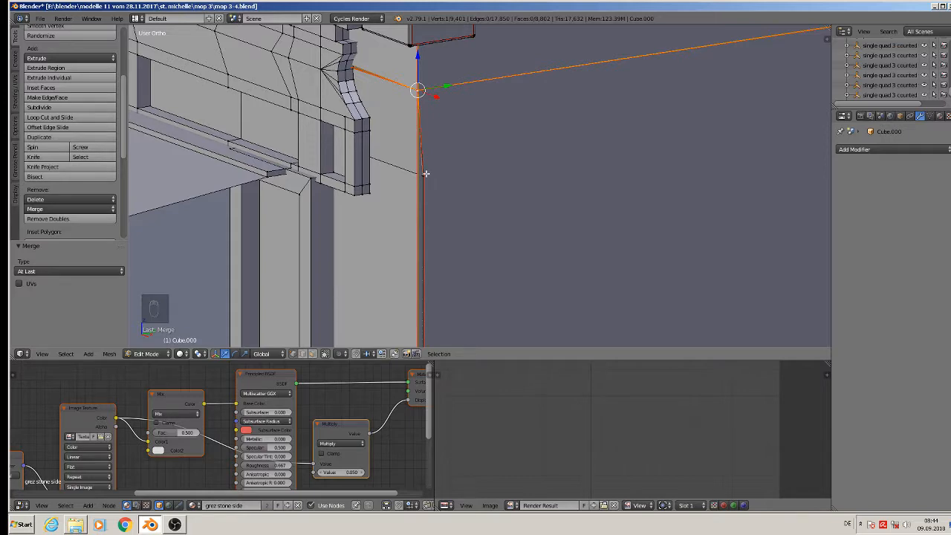
key("x")
left_click(414, 219)
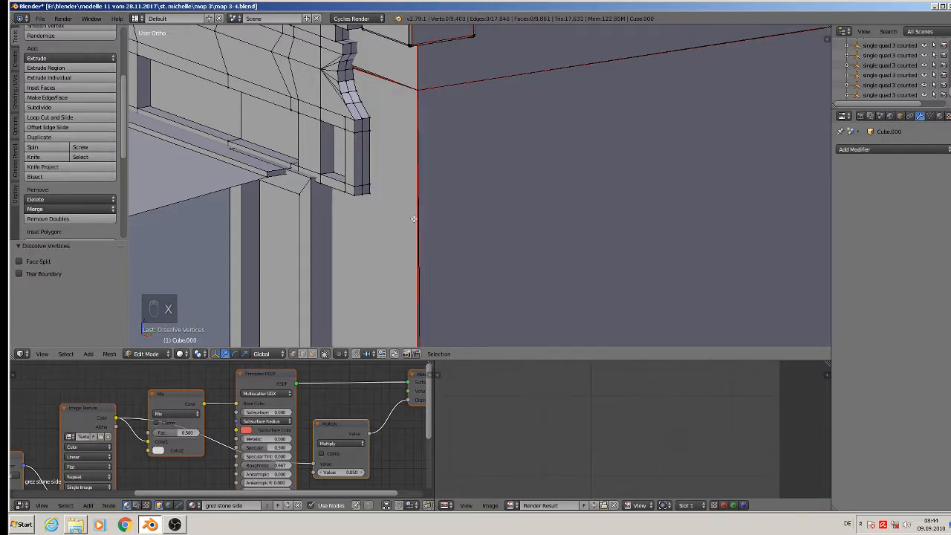
Merge the two vertices at the foot of the same wall corner at last
scroll(446, 238, "down", 4)
scroll(461, 111, "up", 2)
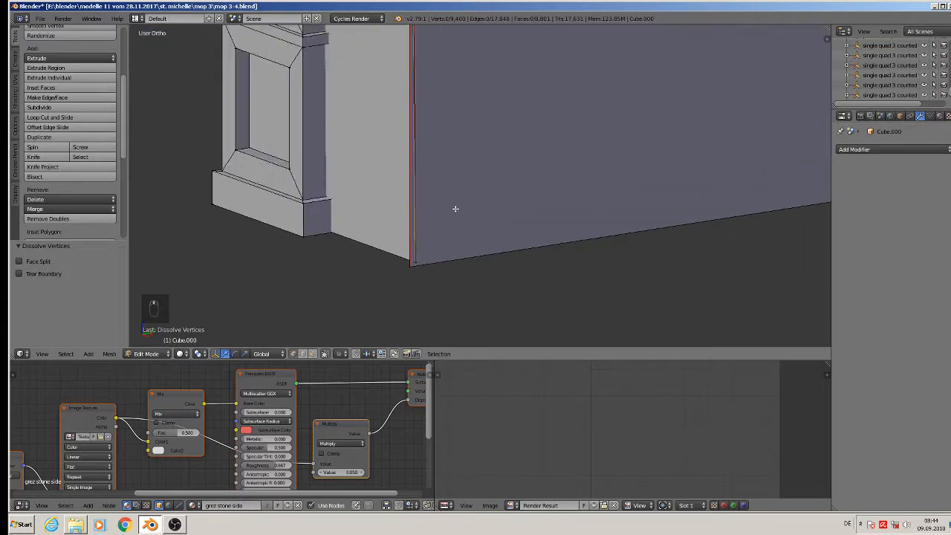
right_click(413, 264)
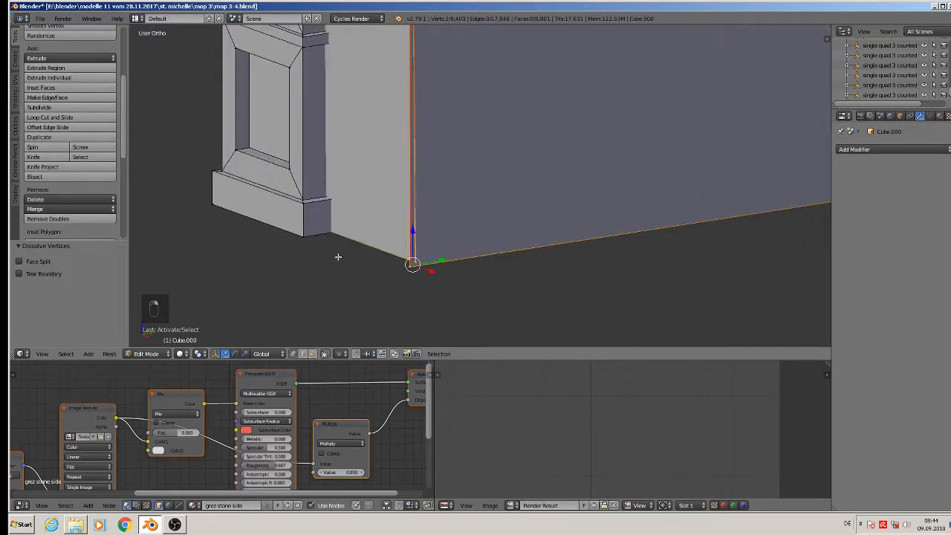
left_click(50, 212)
left_click(70, 234)
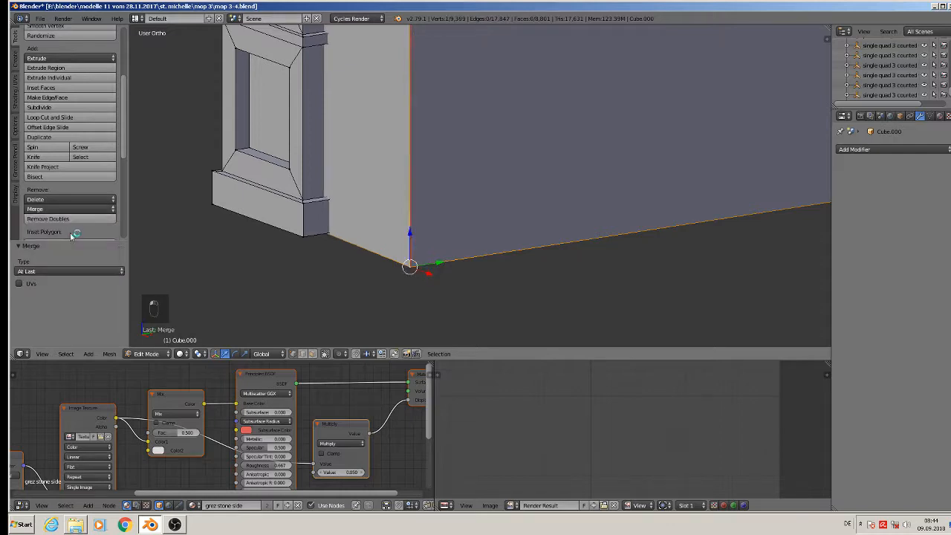
Merge the three vertices at last where the narrow strip below the windows meets the vertical wall corner
middle_click_drag(520, 245, 580, 244)
scroll(579, 245, "down", 4)
middle_click_drag(813, 171, 556, 232, "shift")
scroll(734, 231, "up", 4)
middle_click_drag(715, 208, 665, 149)
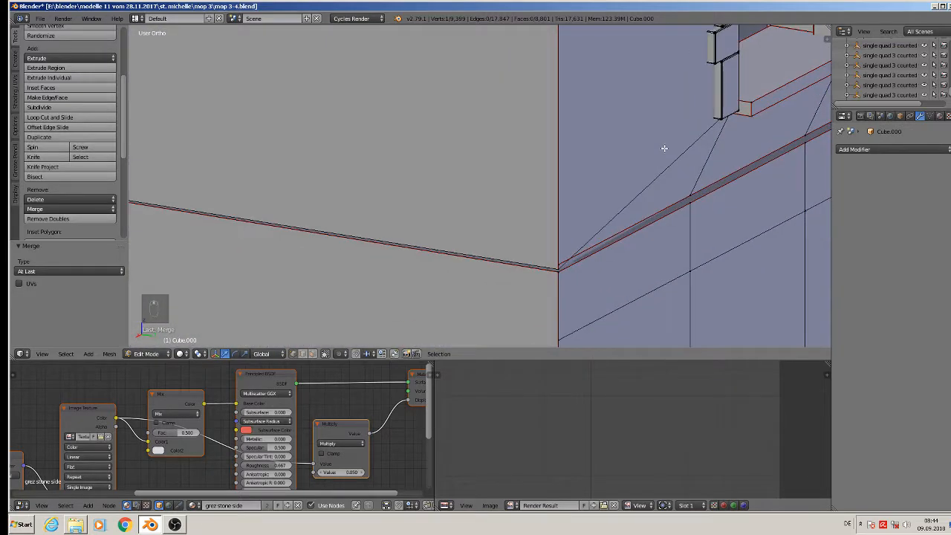
scroll(616, 230, "up", 4)
middle_click_drag(598, 256, 541, 198)
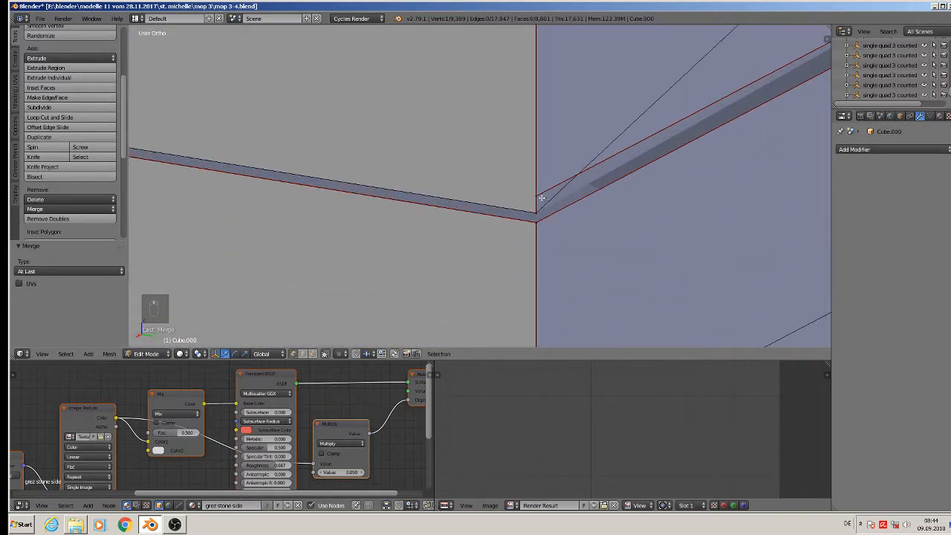
right_click(533, 208)
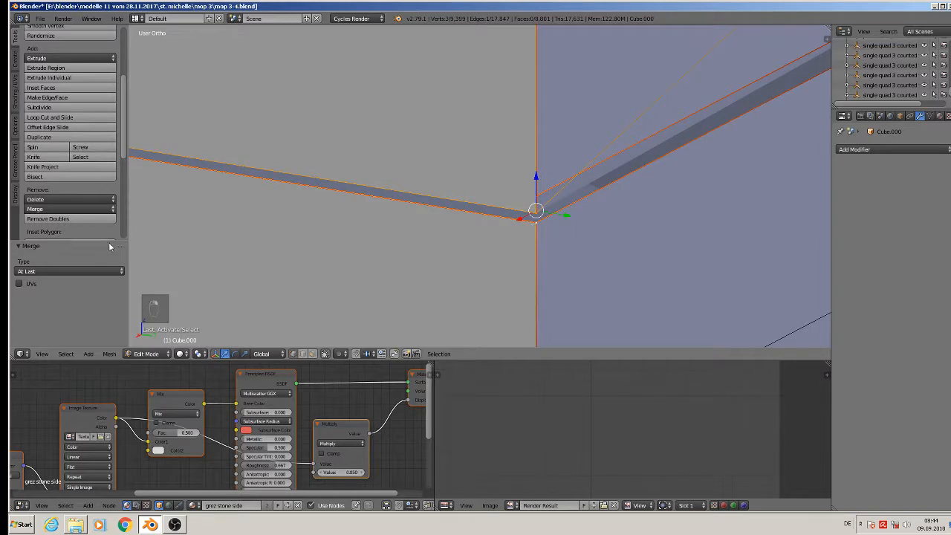
left_click(60, 210)
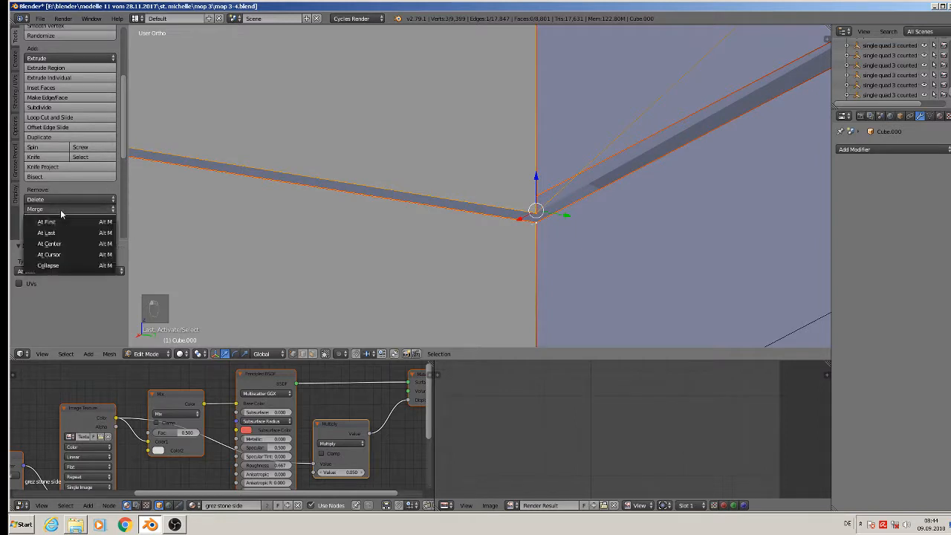
left_click(57, 234)
Inspect the strip and the foot of the wall corner, test-moving the bottom corner vertex and cancelling the move
scroll(470, 265, "down", 4)
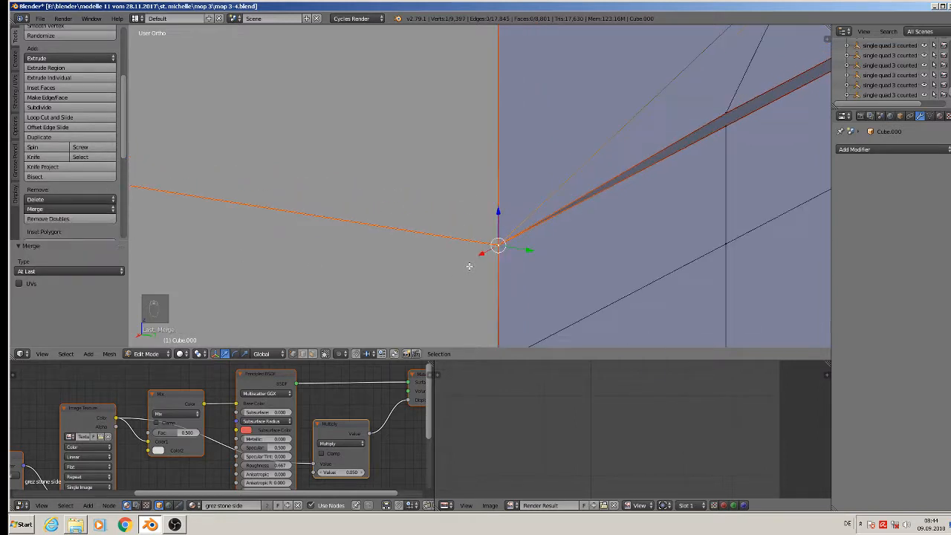
scroll(713, 214, "up", 2)
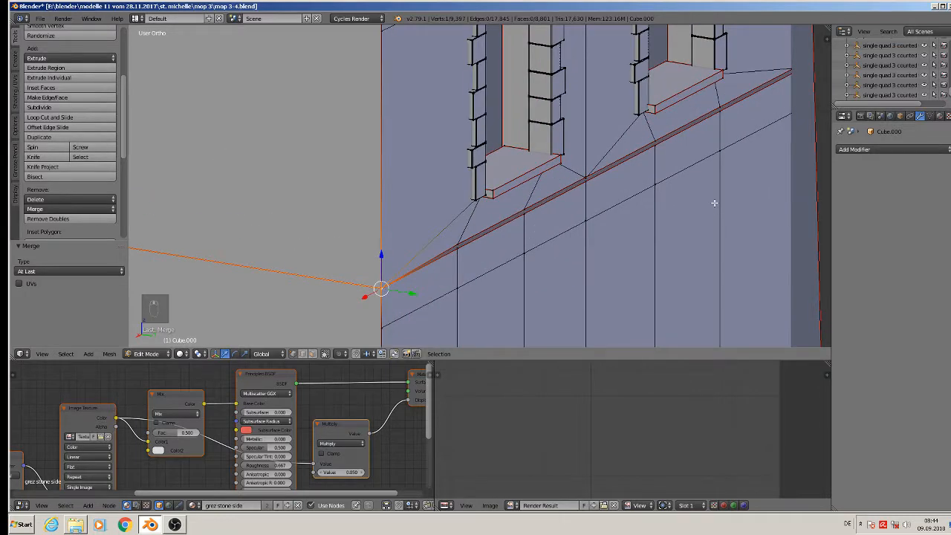
scroll(714, 202, "down", 2)
middle_click_drag(596, 249, 594, 249, "shift")
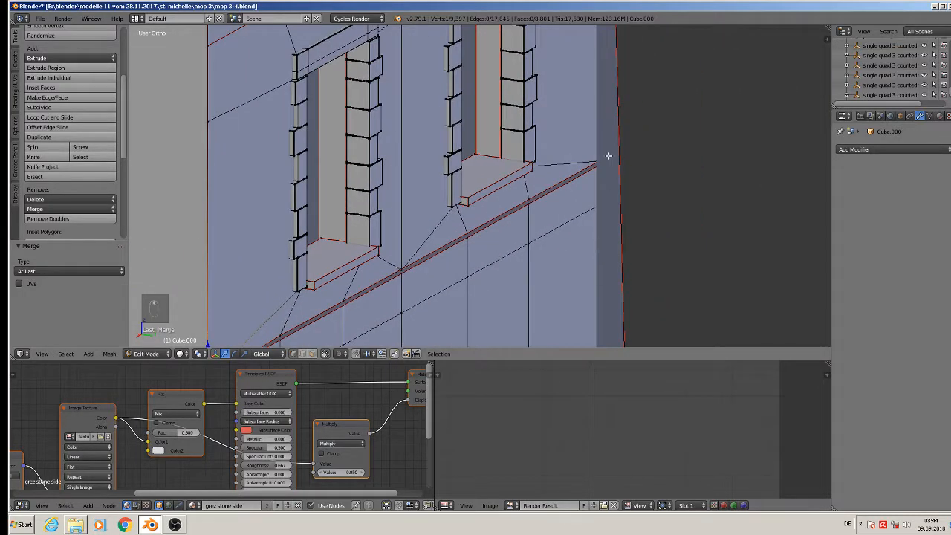
middle_click_drag(651, 160, 634, 172)
scroll(635, 172, "down", 3)
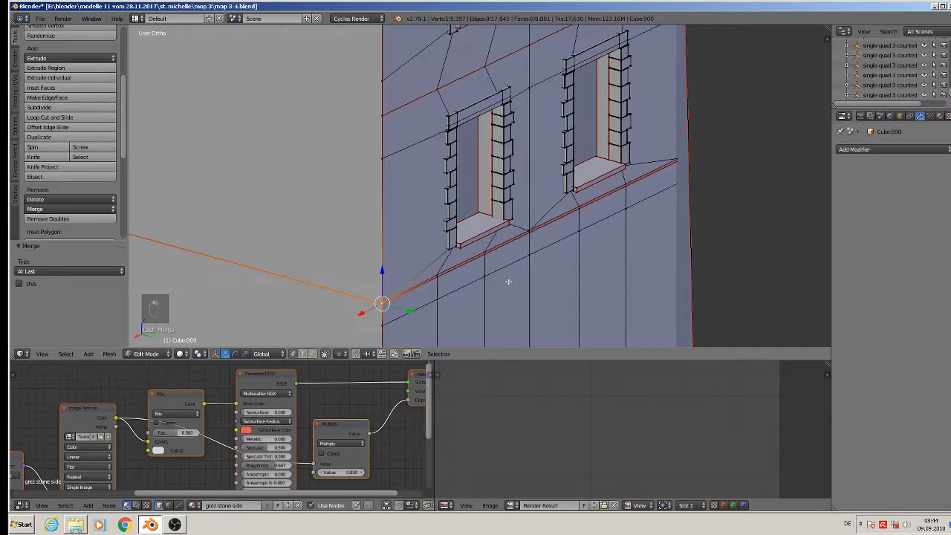
middle_click_drag(499, 309, 647, 30, "shift")
scroll(573, 282, "up", 4)
right_click(515, 219)
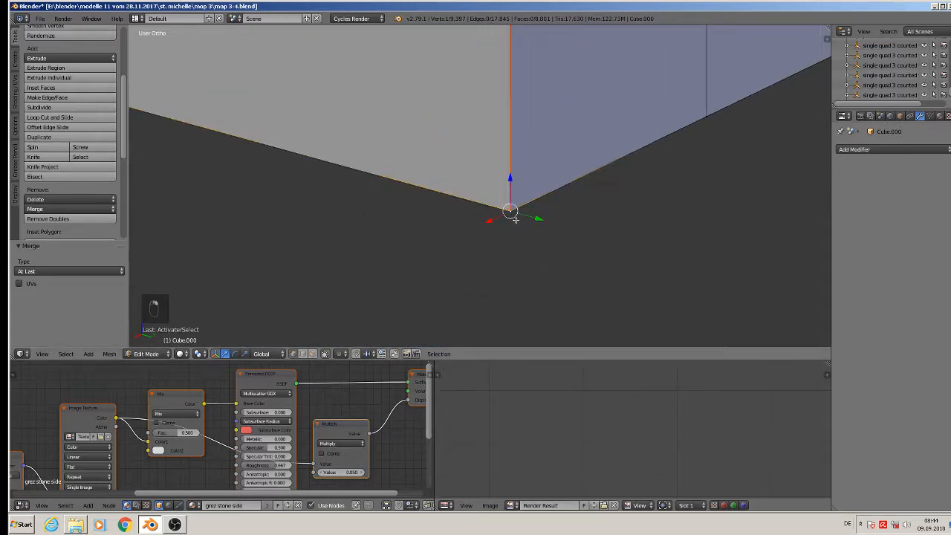
key("g")
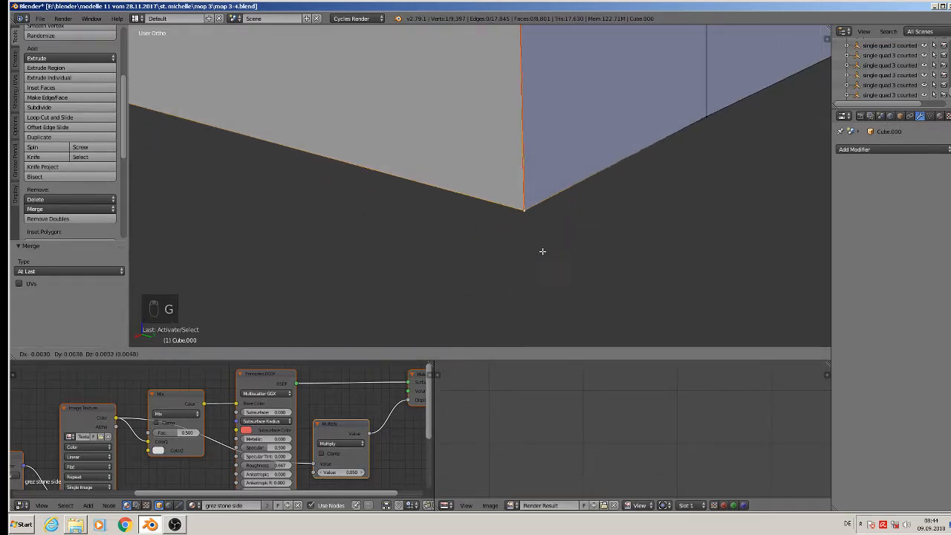
right_click(555, 251)
Merge the two separate vertices at the foot of the windowed wall's other corner at last
middle_click_drag(737, 218, 560, 156)
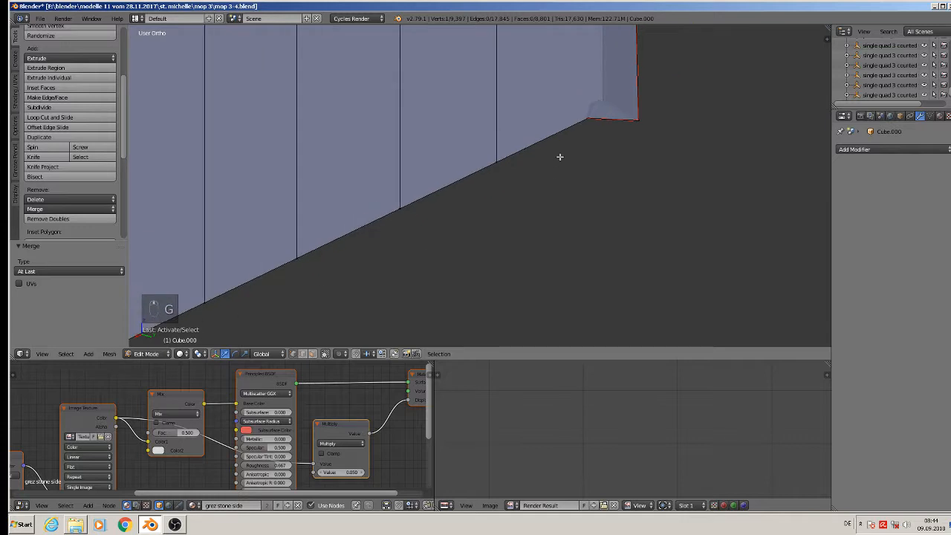
middle_click_drag(651, 132, 484, 235)
key("g")
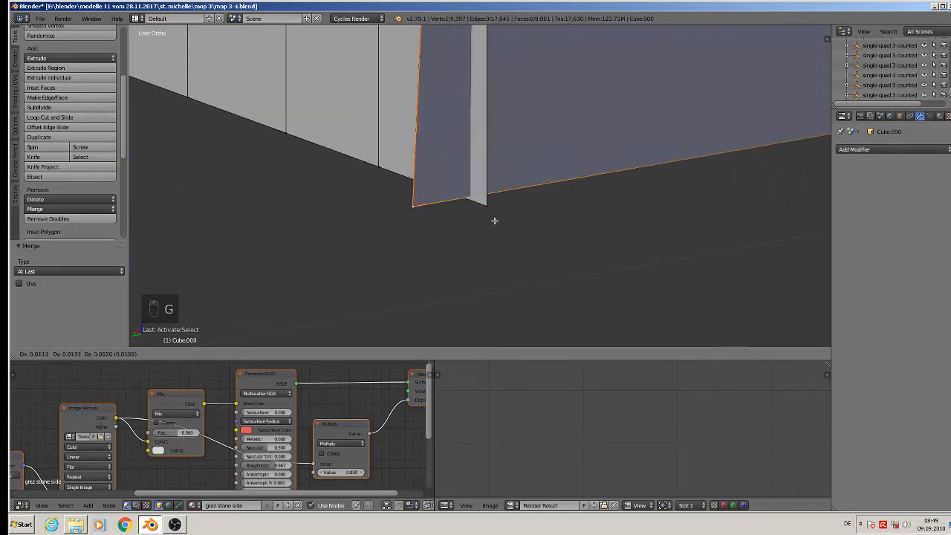
left_click(606, 236)
middle_click_drag(591, 239, 439, 152)
right_click(438, 152, "shift")
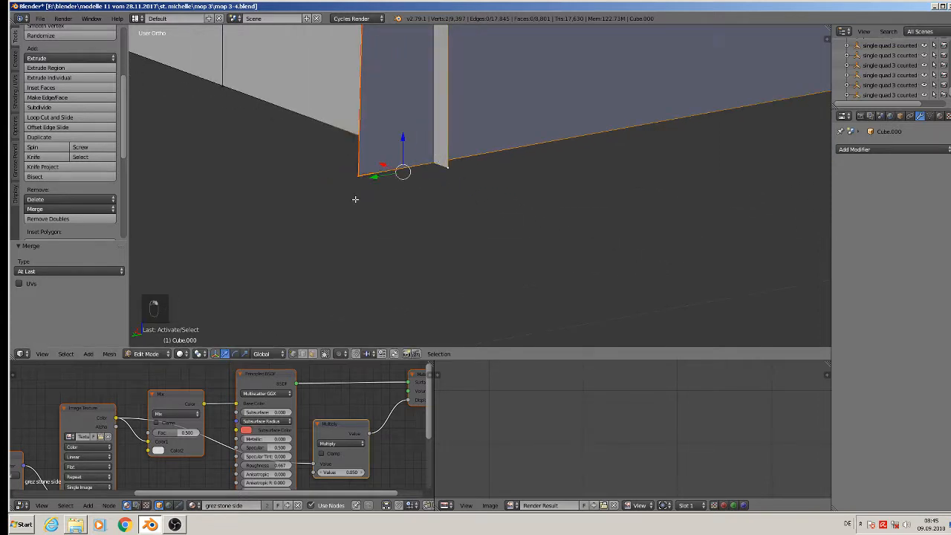
left_click(50, 209)
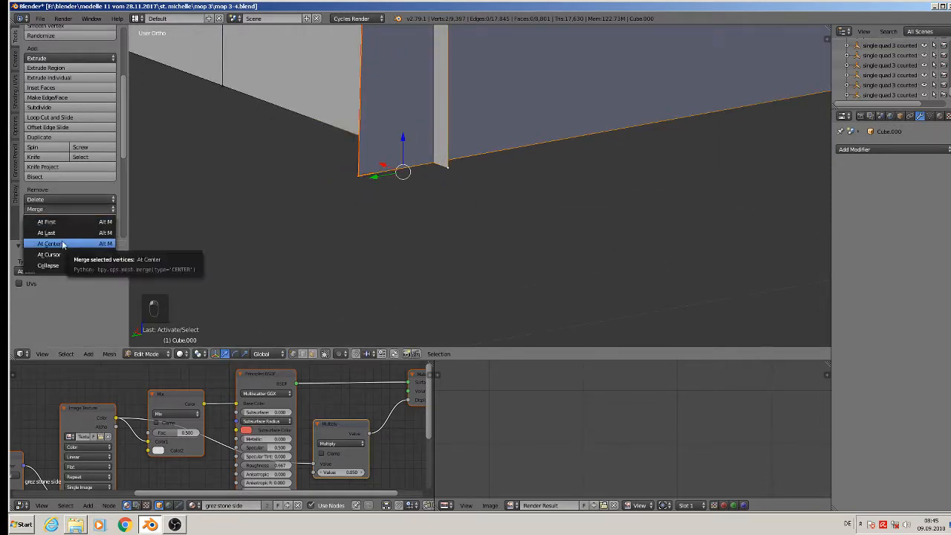
left_click(60, 237)
Select the three vertices where the dark strip ends at the same wall corner and merge them at last into the lower one
middle_click_drag(268, 238, 505, 119)
scroll(505, 118, "up", 6)
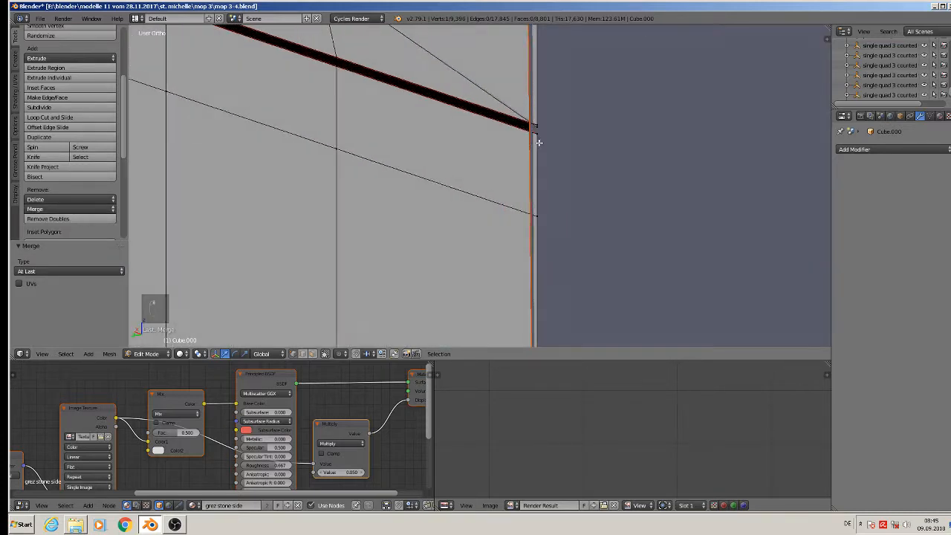
middle_click_drag(561, 139, 520, 67)
key("a")
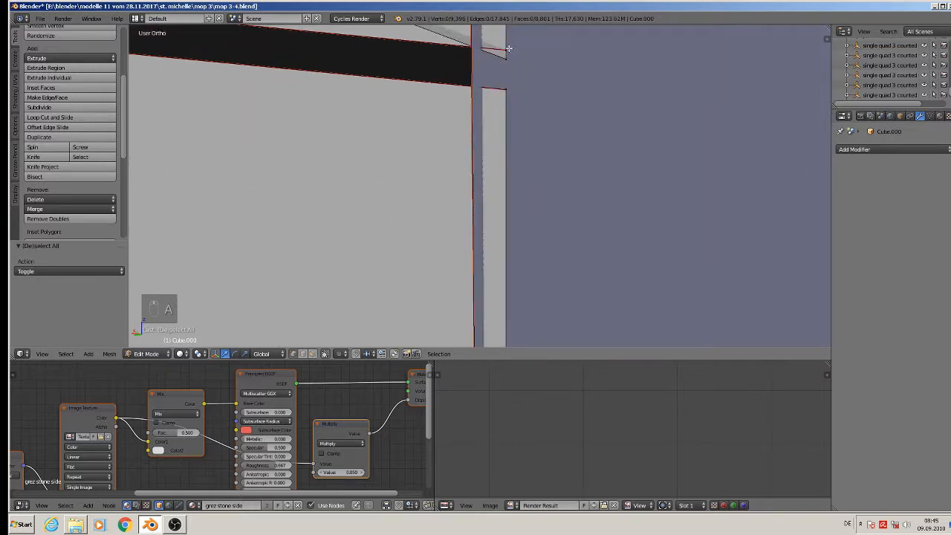
key("c")
left_click(505, 52)
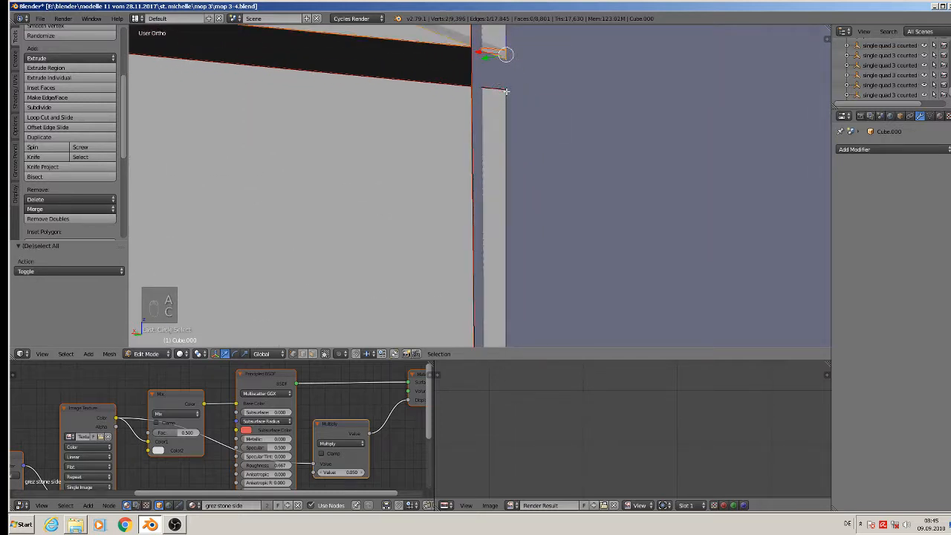
right_click(506, 91, "shift")
left_click(41, 209)
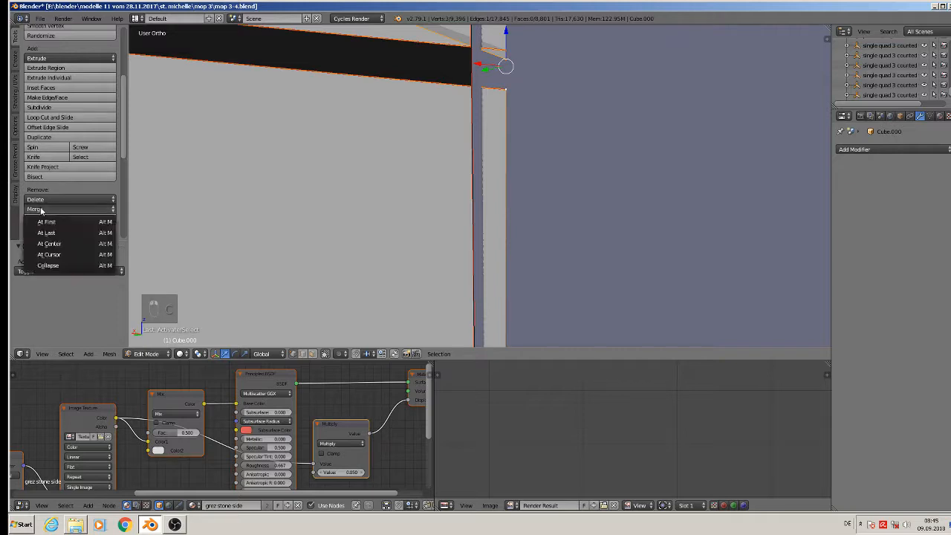
left_click(60, 243)
Merge the two vertex pairs across the dark strip beneath the window nearest the corner, each pair at center
scroll(149, 237, "down", 6)
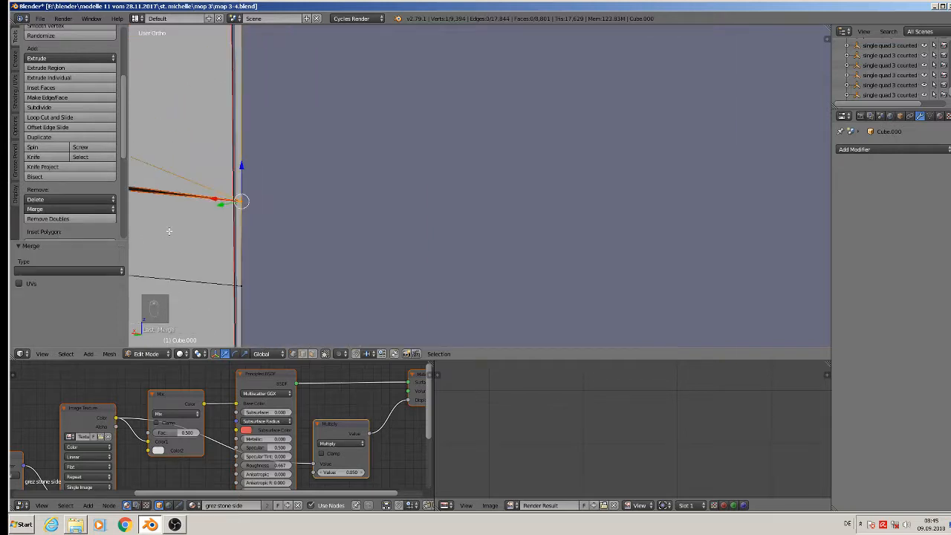
middle_click_drag(169, 232, 610, 171, "shift")
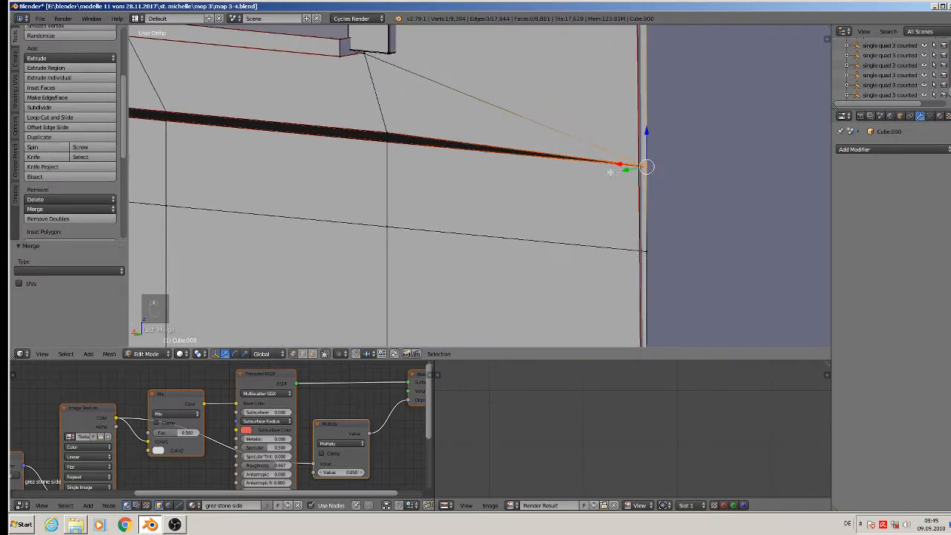
right_click(387, 135, "shift")
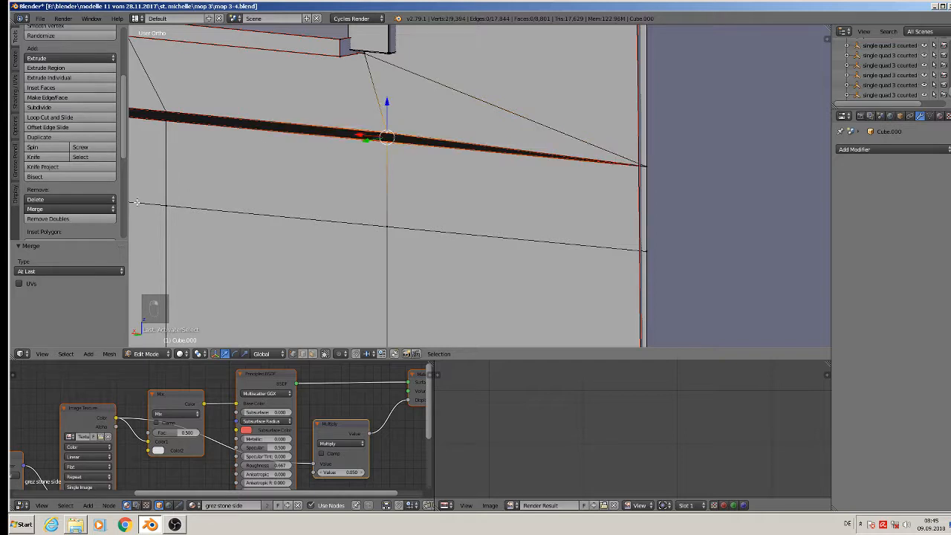
left_click(50, 210)
left_click(58, 233)
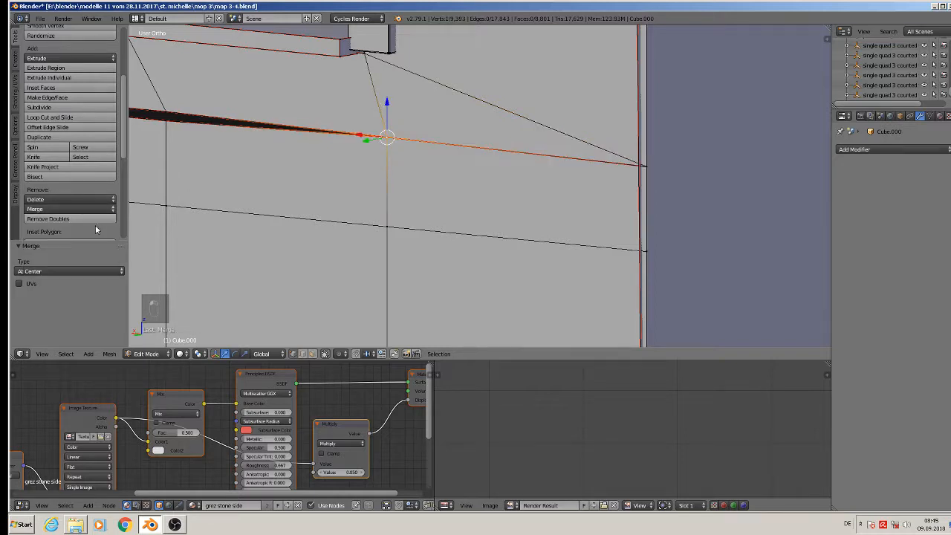
right_click(165, 114)
right_click(165, 126, "shift")
middle_click_drag(234, 171, 506, 210, "shift")
left_click(67, 211)
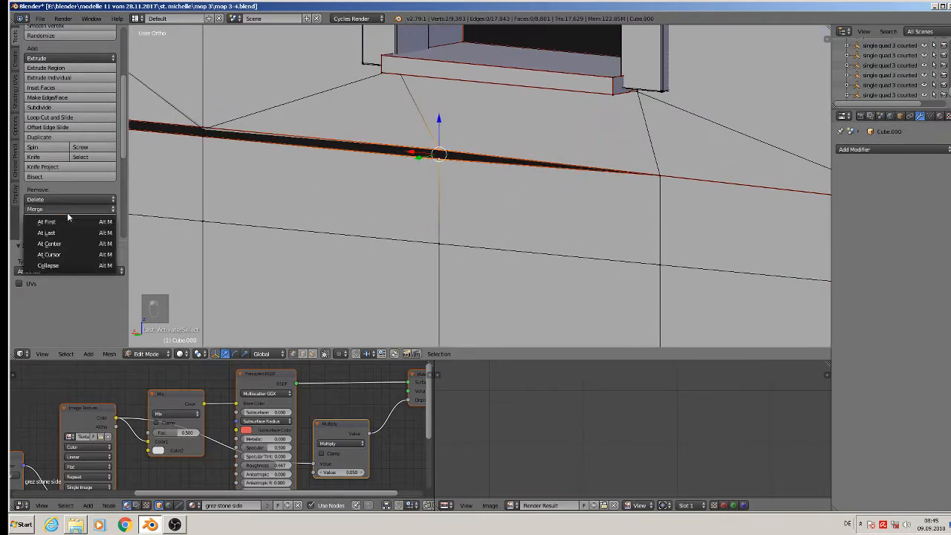
left_click(64, 242)
Circle-select the three strip vertices on the vertical edge between the two windows and merge them at center
key("a")
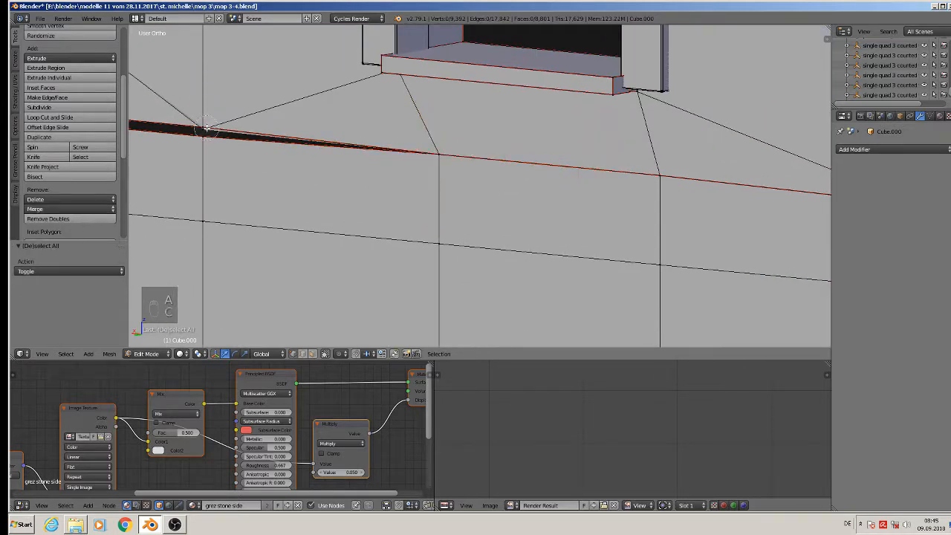
key("c")
left_click(202, 130)
left_click(36, 210)
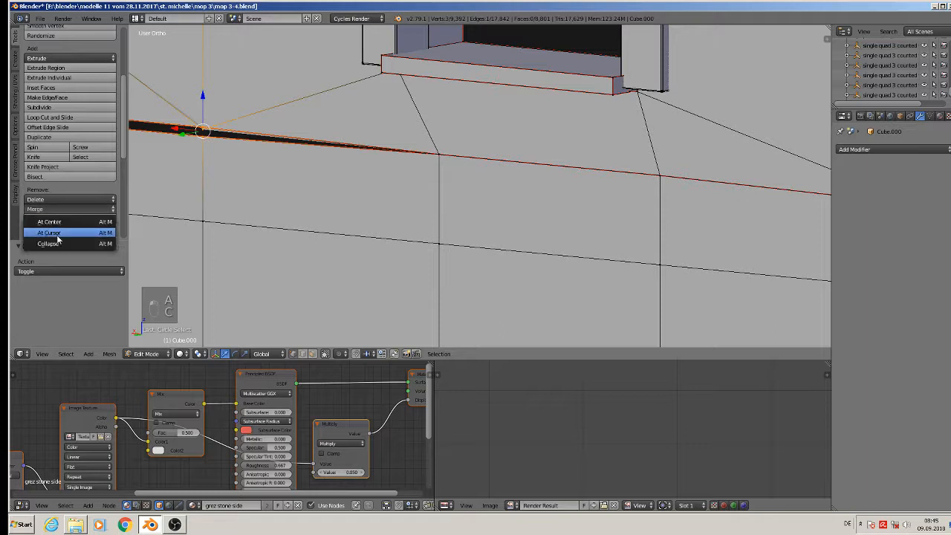
left_click(60, 222)
Merge the two strip vertices at center beneath the near side of the second window
scroll(229, 210, "down", 3)
middle_click_drag(229, 210, 489, 186, "shift")
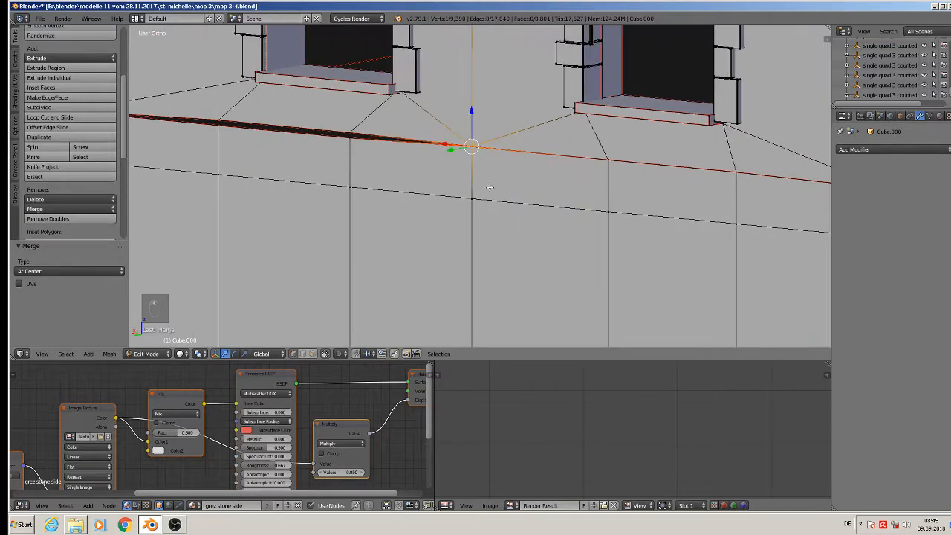
scroll(376, 166, "up", 3)
key("a")
right_click(330, 109)
right_click(336, 130, "shift")
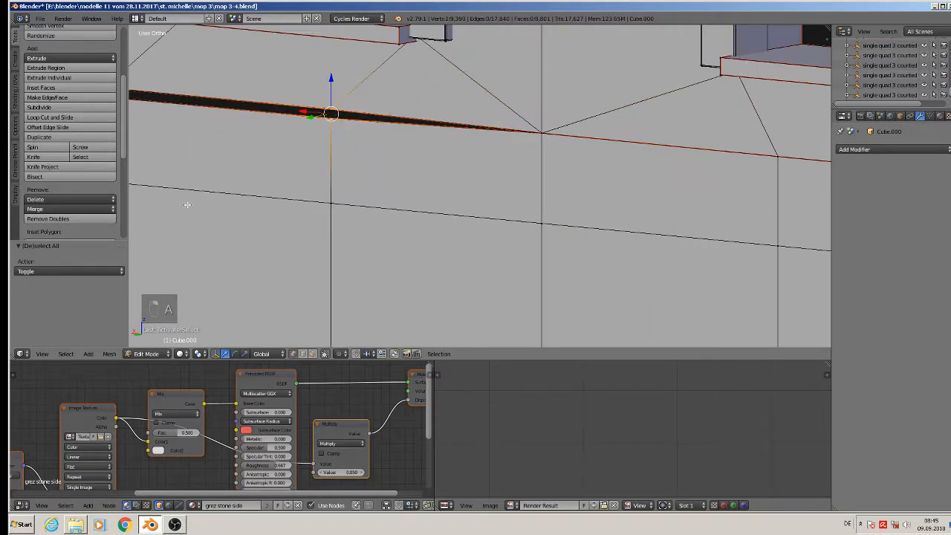
left_click(60, 210)
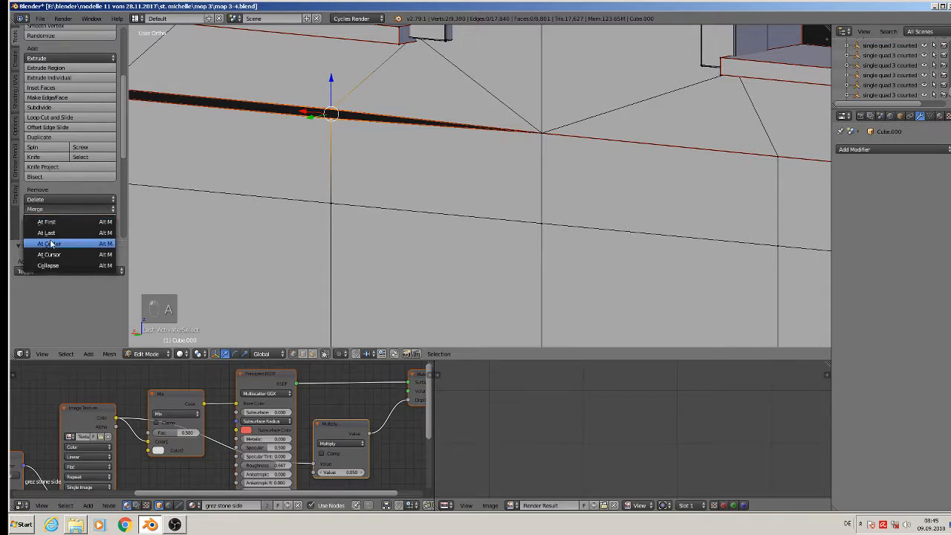
left_click(49, 244)
Merge the remaining two strip vertices at center beneath the far side of the second window
scroll(333, 136, "up", 1)
right_click(333, 137, "shift")
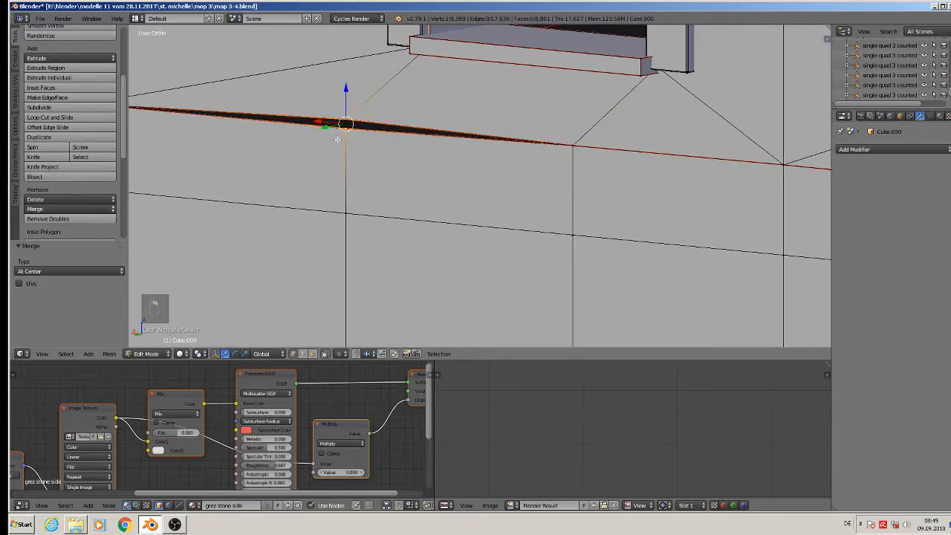
left_click(42, 210)
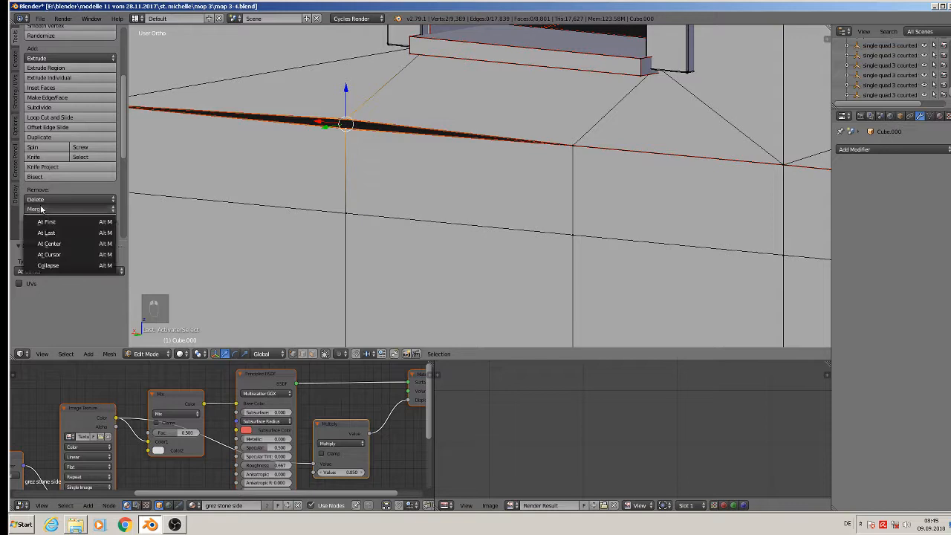
left_click(50, 243)
scroll(329, 149, "down", 5)
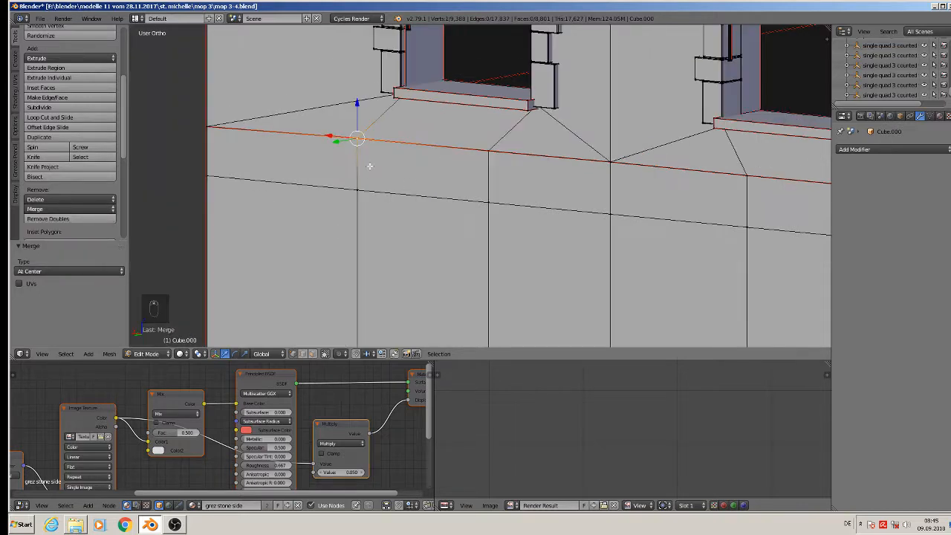
Select the horizontal edge loop just below the merged strip on the windowed wall and dissolve its edges
scroll(485, 211, "down", 3)
middle_click_drag(494, 222, 506, 195)
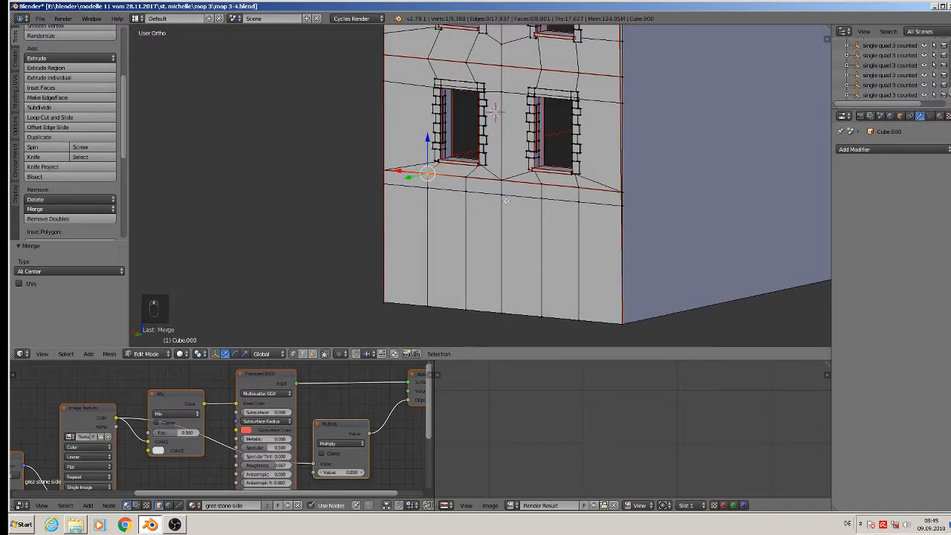
right_click(506, 195, "alt")
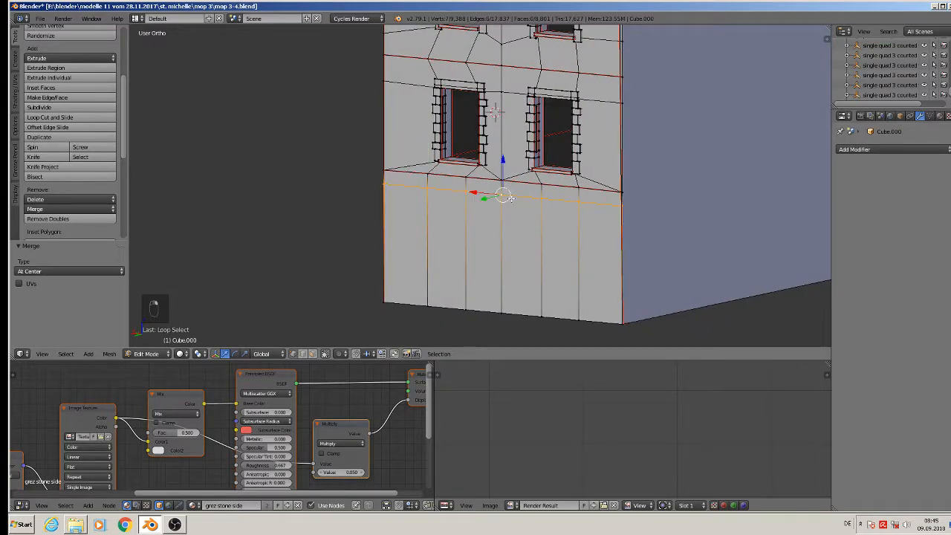
key("x")
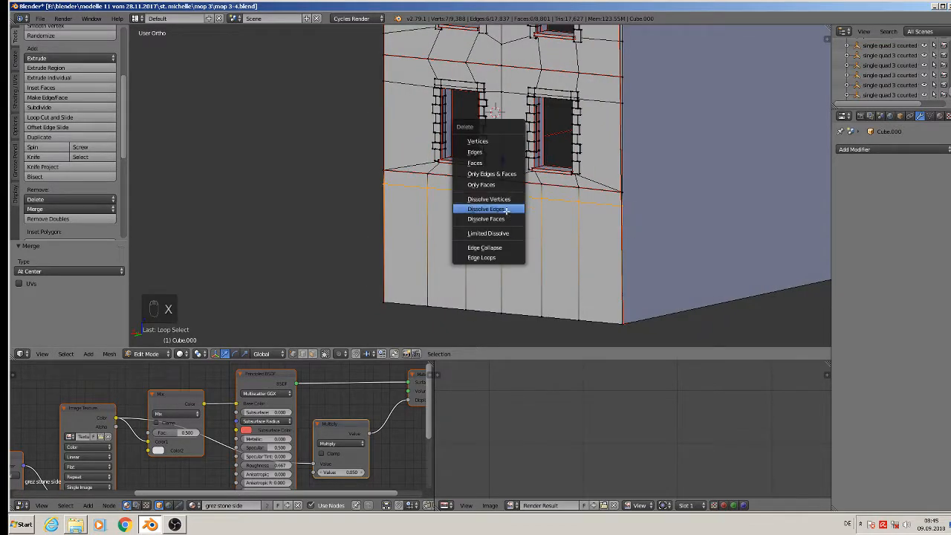
left_click(507, 211)
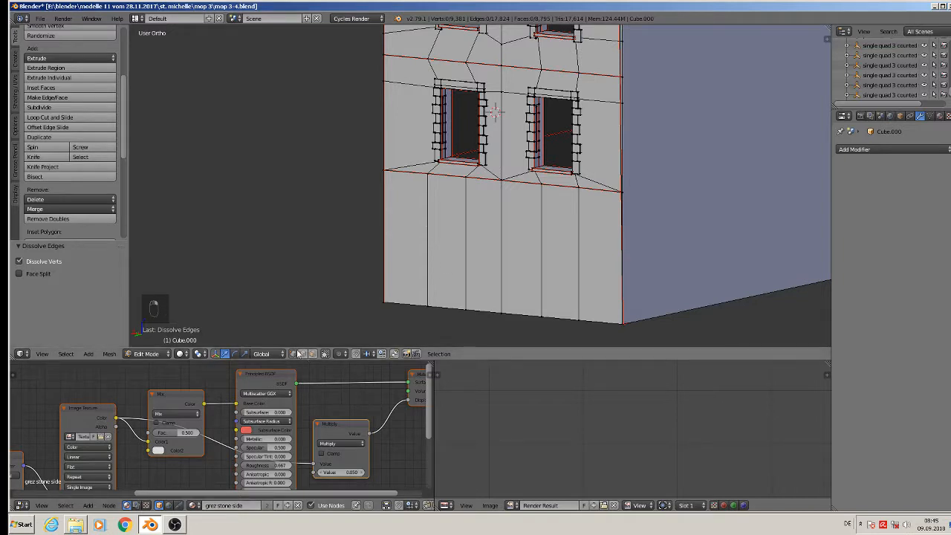
Circle-select the vertical edges on the wall below the lower windows and dissolve them
key("c")
left_click_drag(416, 238, 584, 252)
key("x")
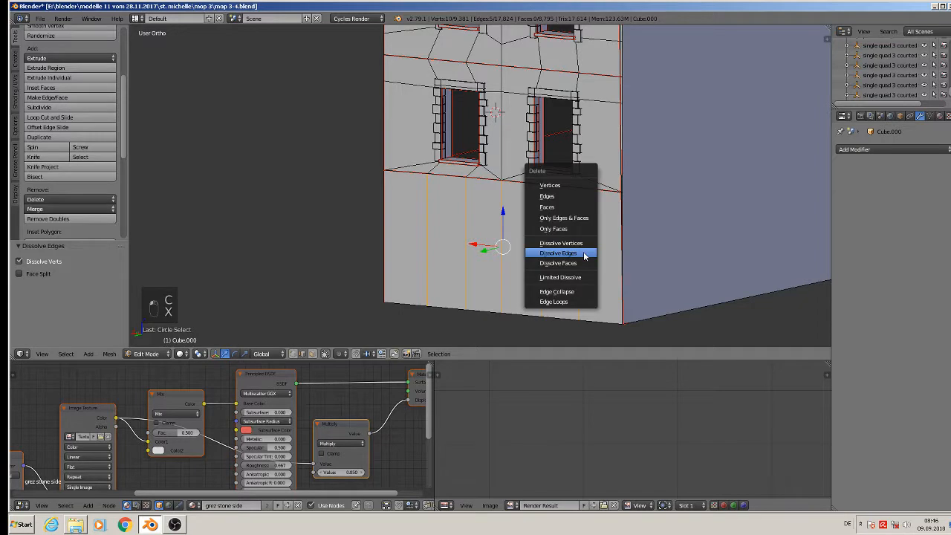
left_click(568, 250)
Select the four short slanted edges between the upper windows' lintels and the eaves, and dissolve them
scroll(567, 278, "up", 3, "shift")
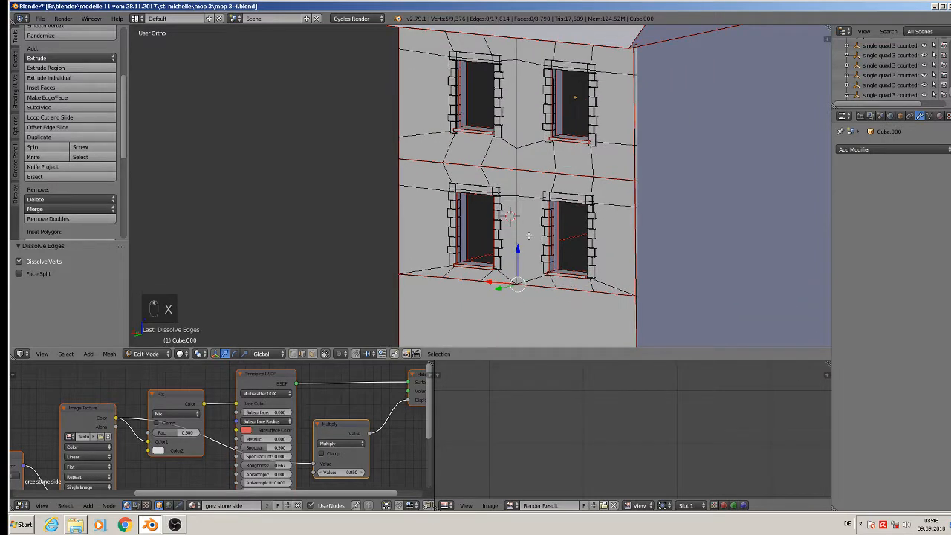
scroll(521, 224, "up", 2)
middle_click_drag(449, 121, 481, 127)
middle_click_drag(485, 128, 507, 266, "shift")
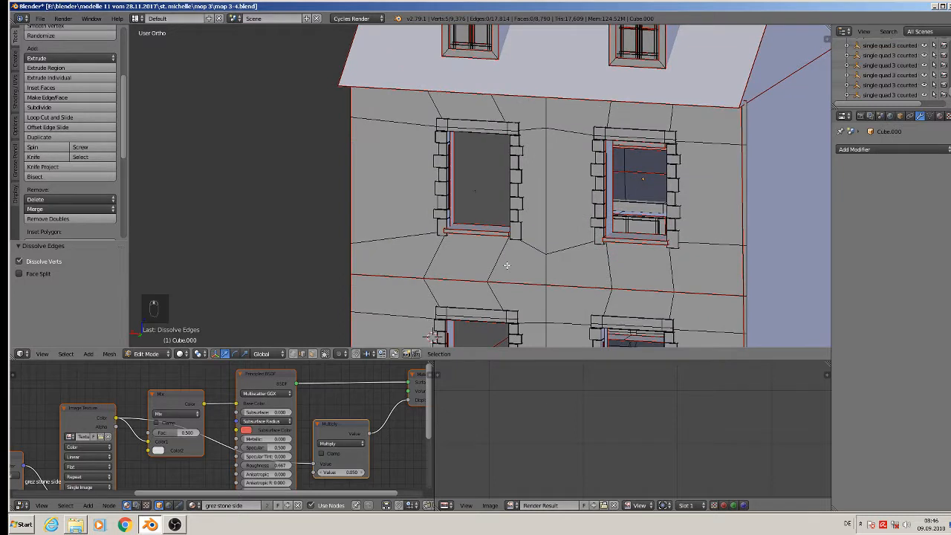
right_click(436, 104)
right_click(502, 110, "shift")
right_click(608, 114, "shift")
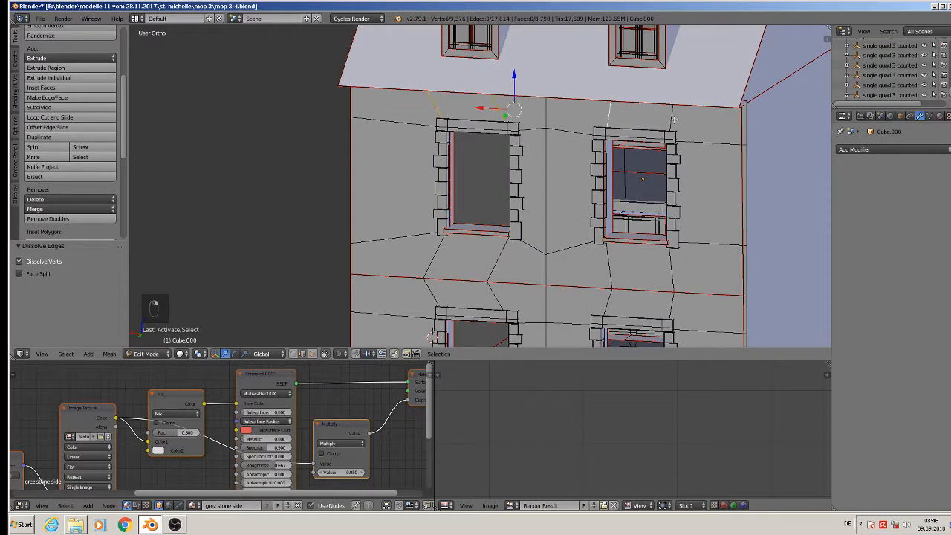
right_click(671, 118, "shift")
key("x")
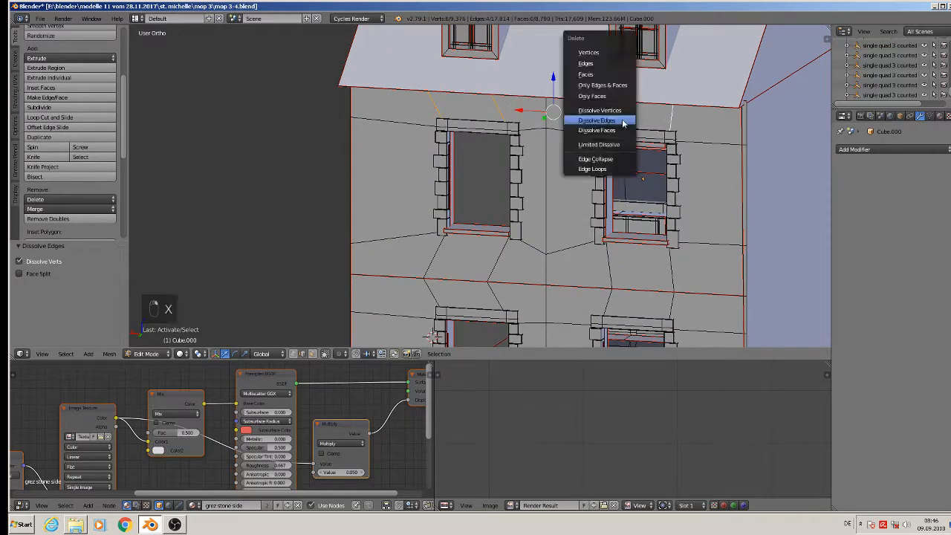
left_click(622, 121)
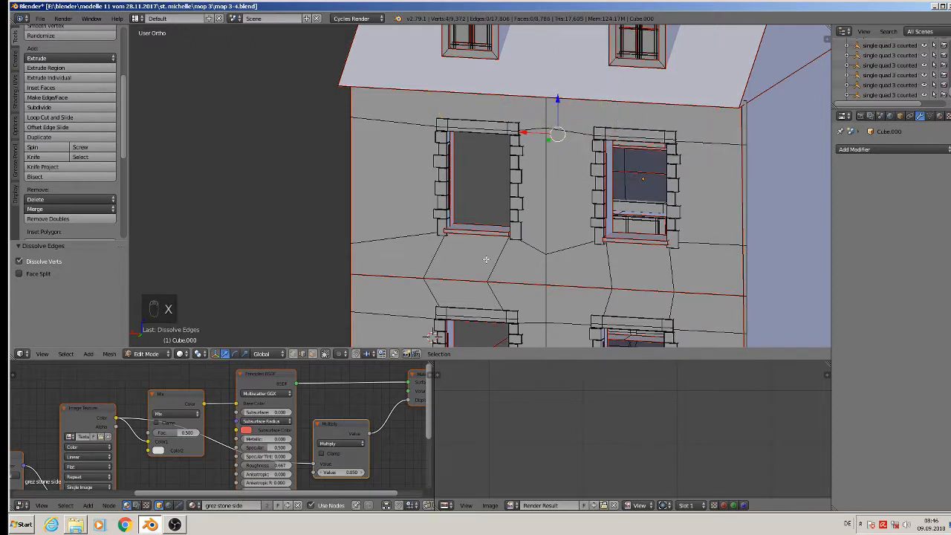
Select the four slanted edges running from beneath the upper windows to the horizontal floor line and dissolve them
right_click(420, 267)
right_click(518, 263, "shift")
right_click(610, 266, "shift")
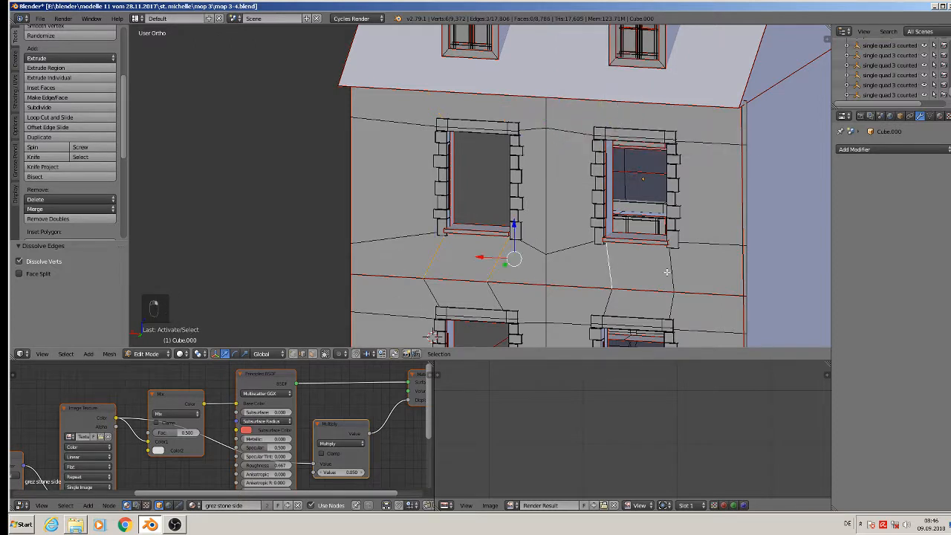
right_click(670, 272, "shift")
key("x")
left_click(671, 272)
Select the vertical edge segments between the two upper windows, from the eaves to the floor line, and dissolve them
right_click(546, 207)
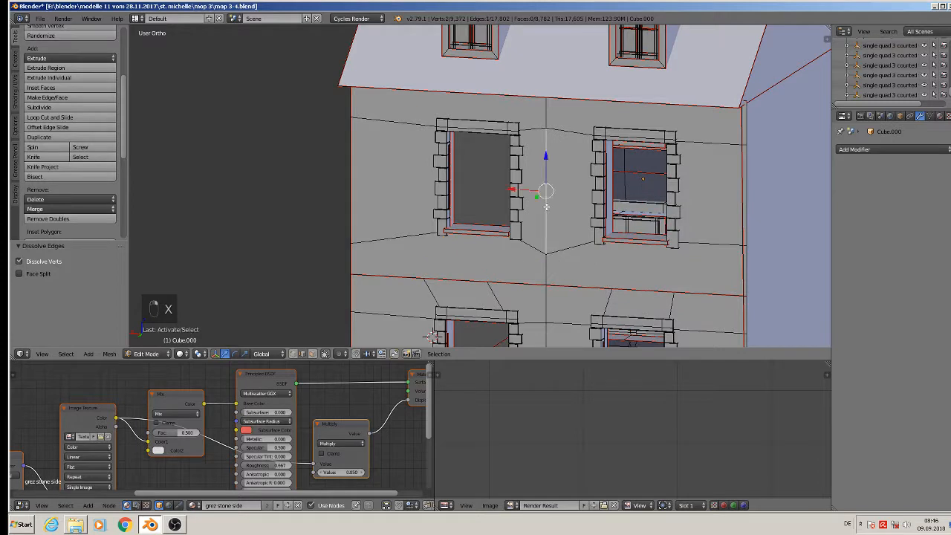
right_click(550, 104, "shift")
right_click(545, 267, "shift")
key("x")
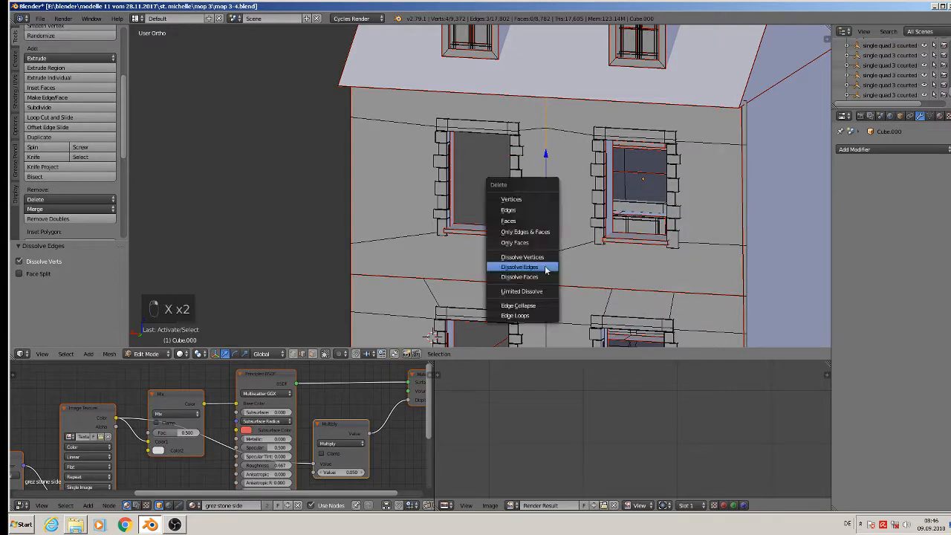
left_click(547, 267)
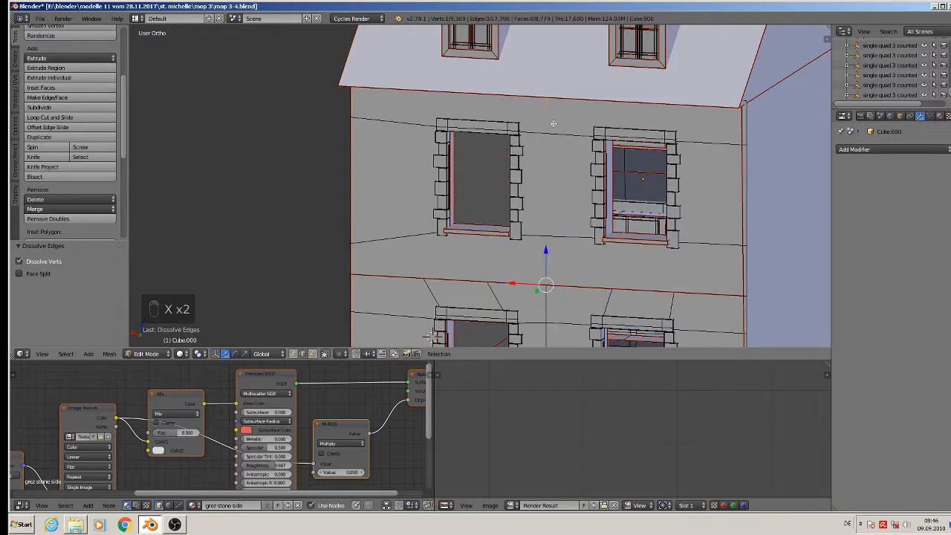
Dissolve the two horizontal edges connecting the upper windows' surrounds at lintel and sill height
right_click(555, 131)
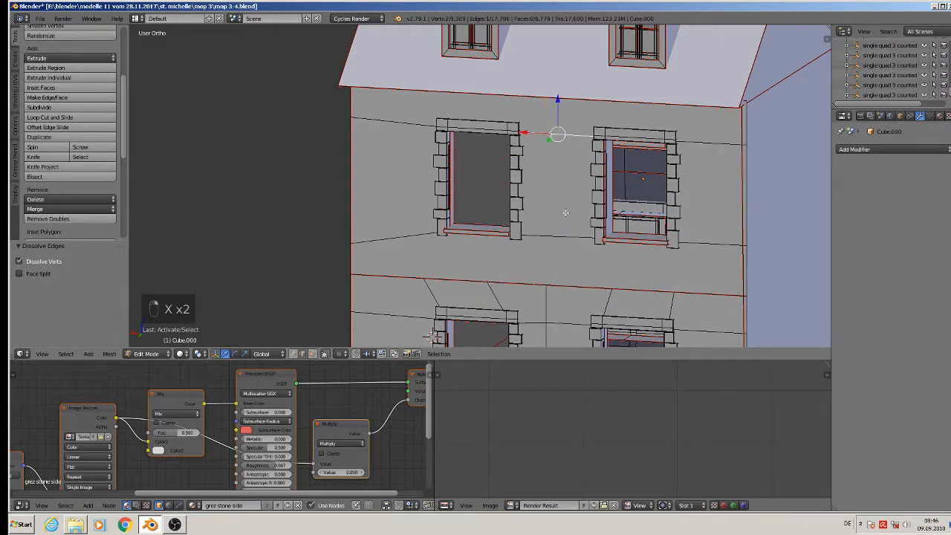
key("x")
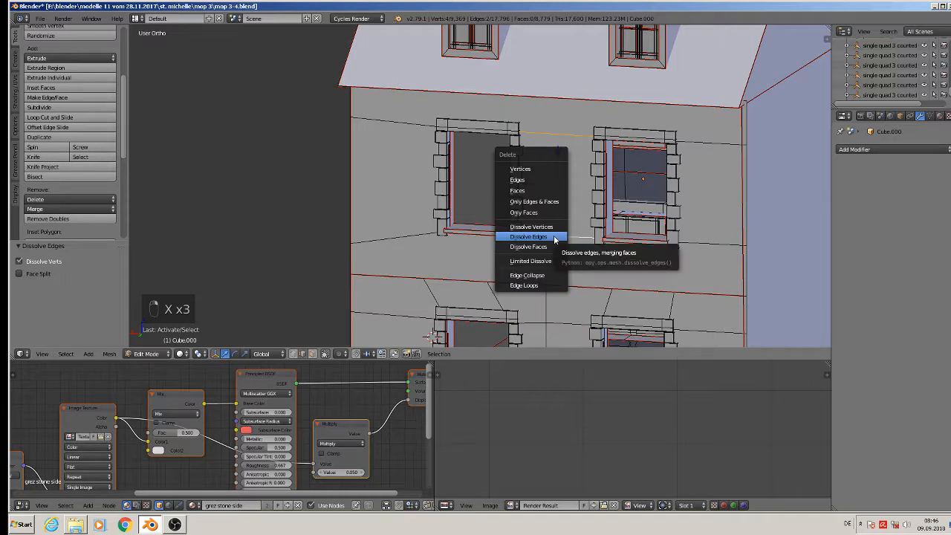
left_click(555, 238)
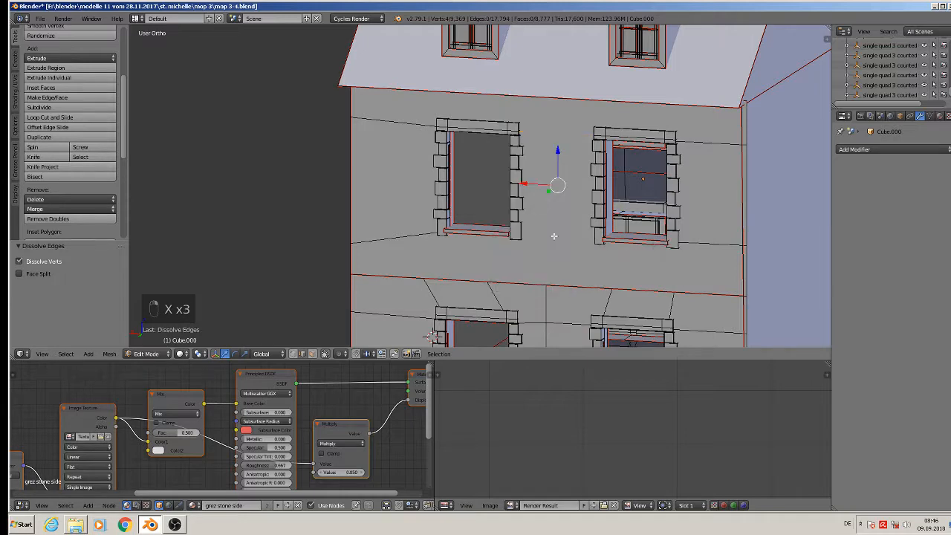
Select the slanted edges above and below the lower windows plus the vertical and connecting edges between them, and dissolve them all
scroll(588, 293, "down", 4)
scroll(431, 103, "up", 4)
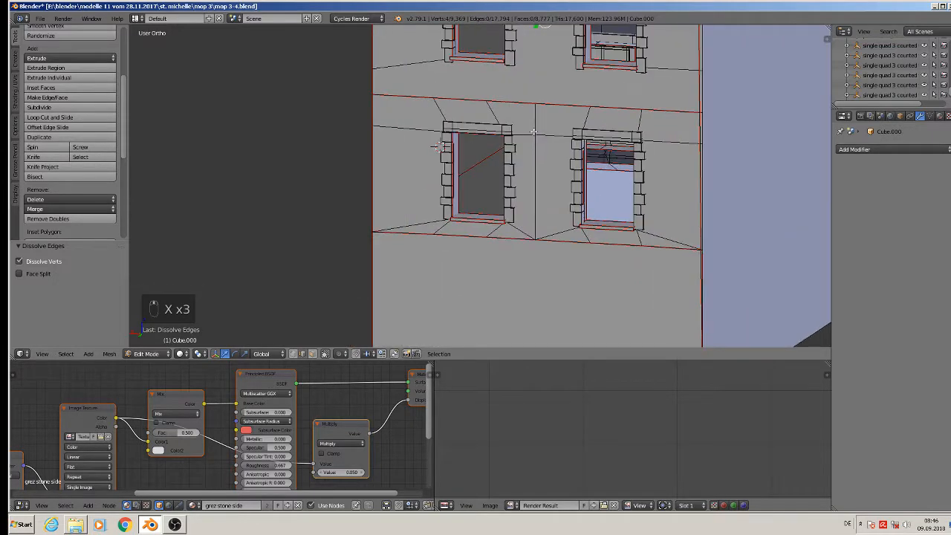
right_click(435, 104)
right_click(496, 112, "shift")
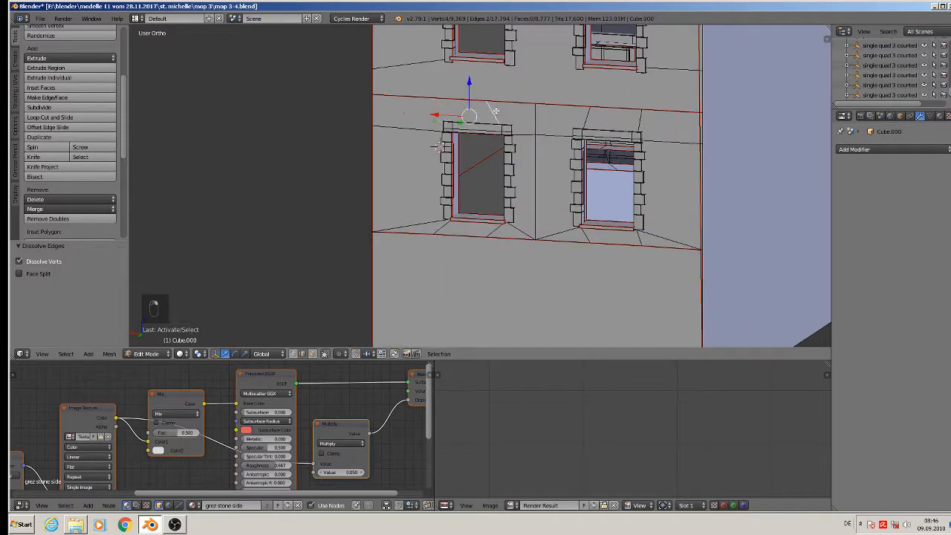
right_click(538, 120, "shift")
right_click(541, 126, "shift")
right_click(538, 142, "shift")
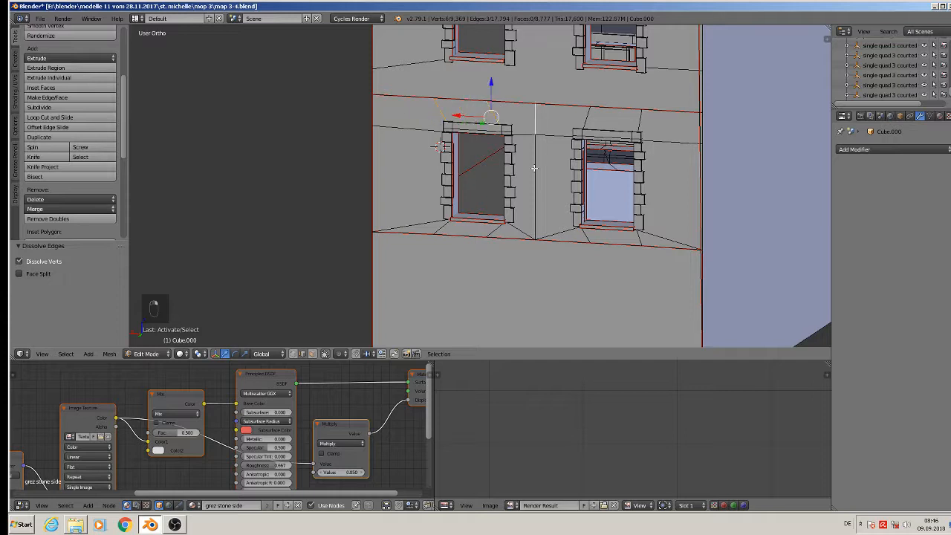
right_click(522, 231, "shift")
right_click(556, 233, "shift")
right_click(590, 117, "shift")
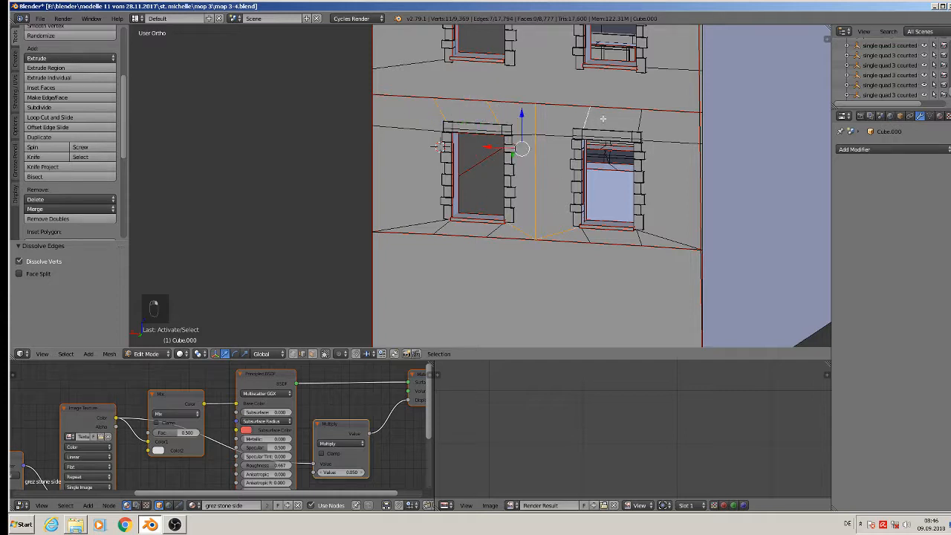
right_click(639, 119, "shift")
right_click(564, 137, "shift")
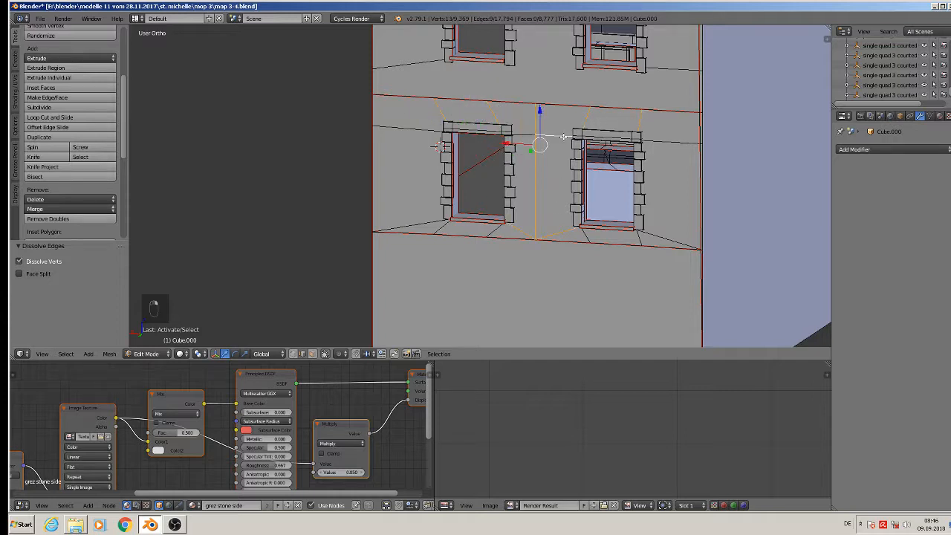
right_click(590, 237, "shift")
right_click(503, 224, "shift")
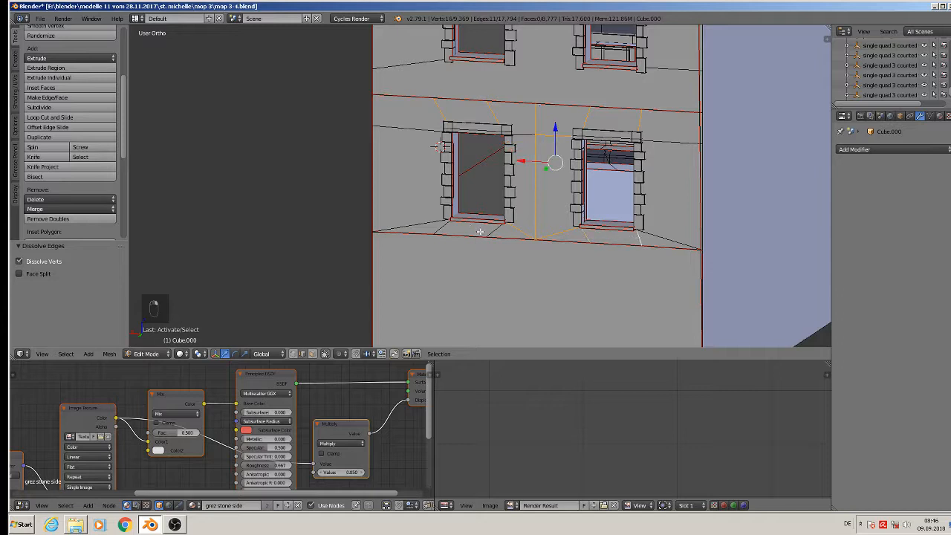
right_click(480, 232, "shift")
right_click(450, 224, "shift")
key("x")
left_click(449, 223)
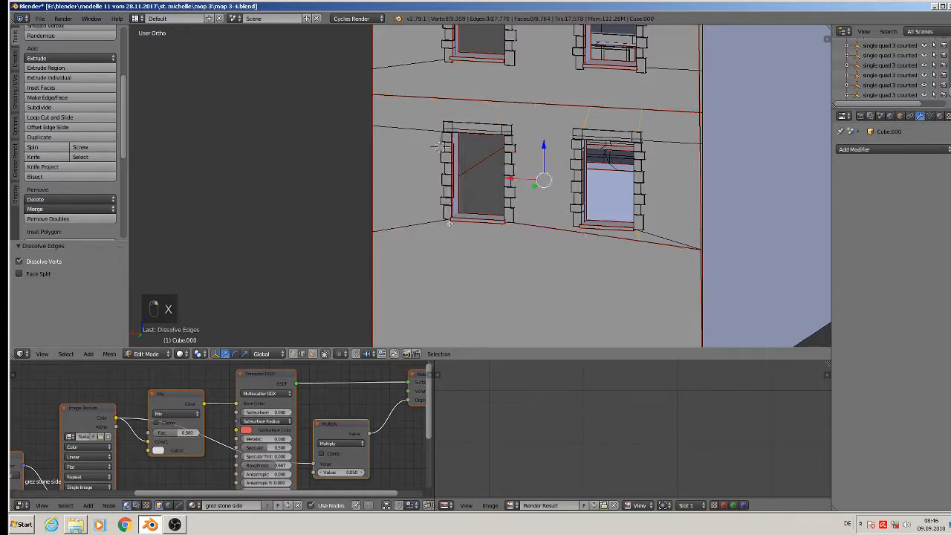
Dissolve the leftover diagonal edge running beneath the second lower window to the wall corner
right_click(548, 231)
key("x")
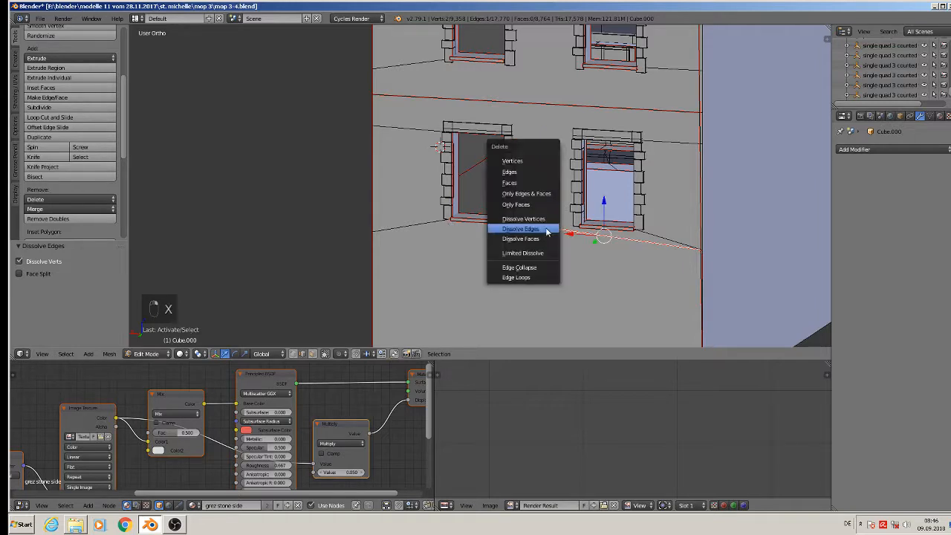
left_click(547, 230)
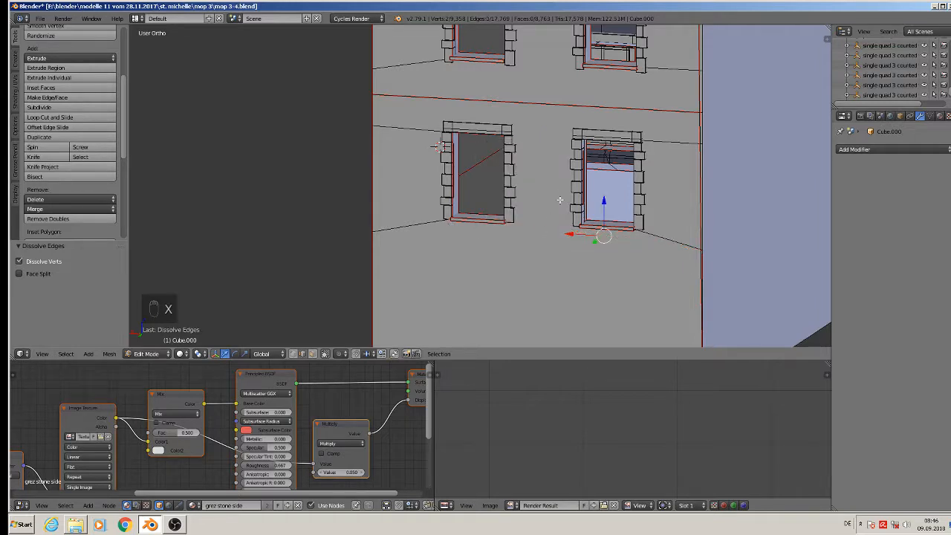
Dissolve the horizontal edge crossing the blank, windowless side wall
scroll(560, 200, "up", 1)
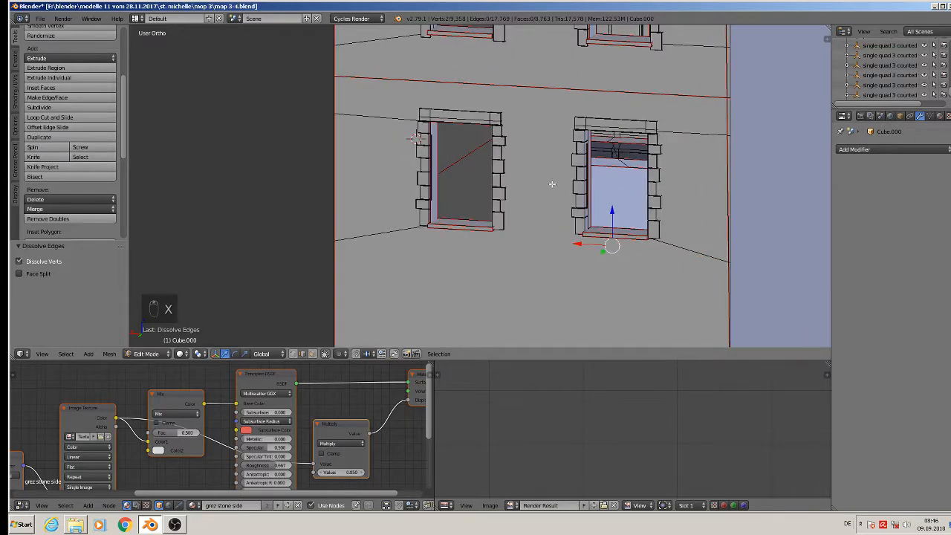
scroll(540, 173, "down", 4)
middle_click_drag(525, 185, 781, 264)
right_click(427, 231)
key("x")
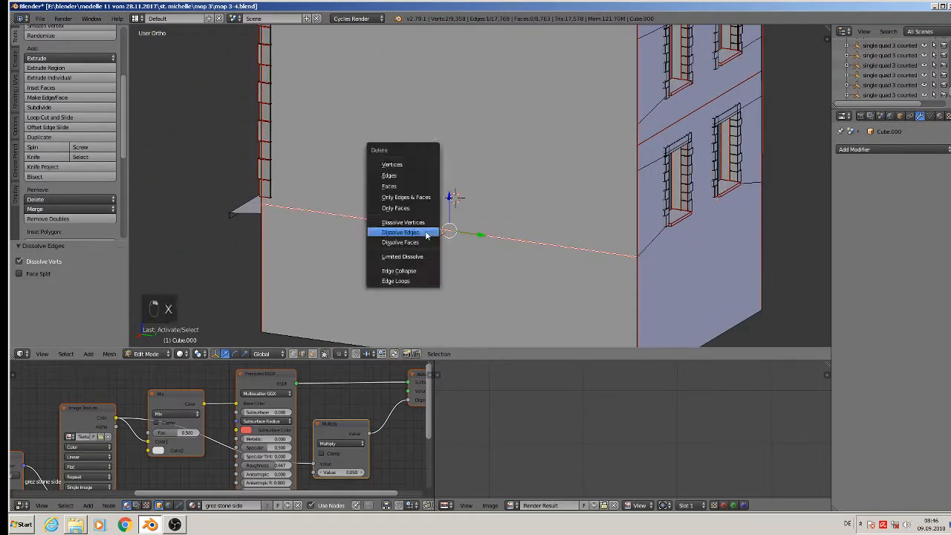
left_click(428, 233)
Dissolve the horizontal floor-line edge between the upper and lower window rows on the rear wall
scroll(513, 186, "down", 4)
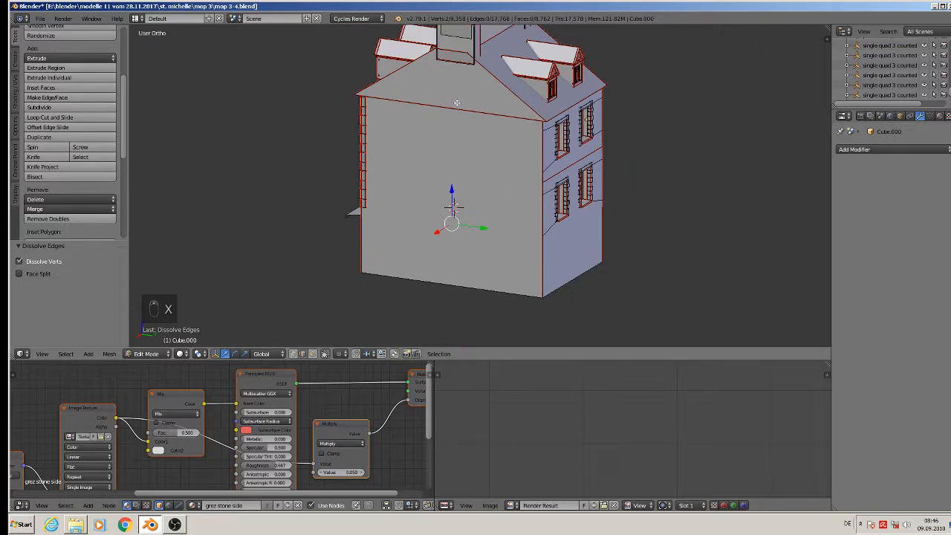
middle_click_drag(560, 119, 437, 112)
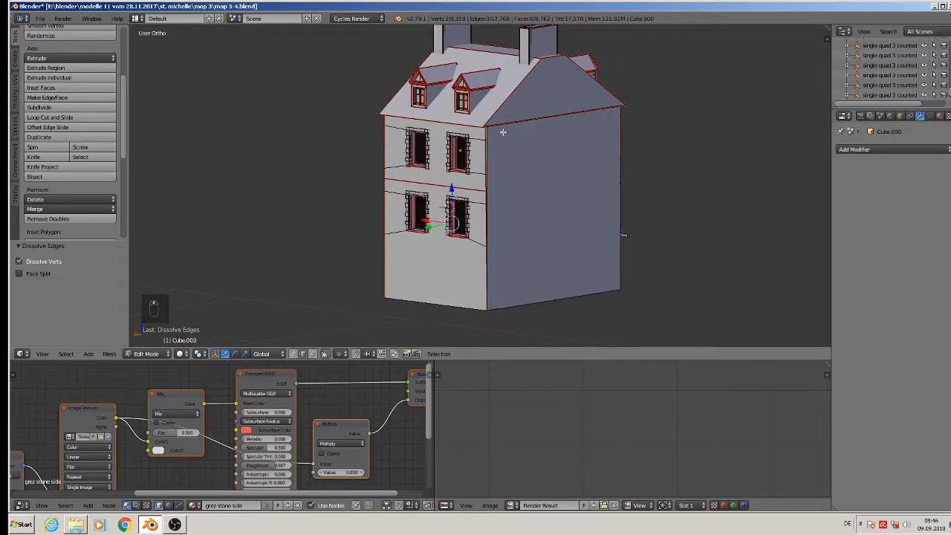
scroll(504, 132, "up", 3)
scroll(504, 132, "up", 4)
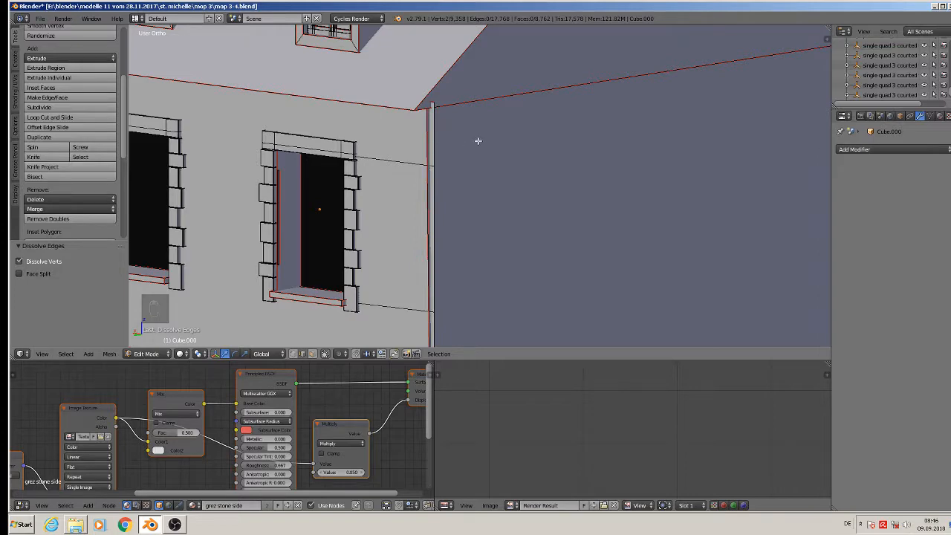
scroll(509, 232, "down", 3)
middle_click_drag(513, 242, 591, 89, "shift")
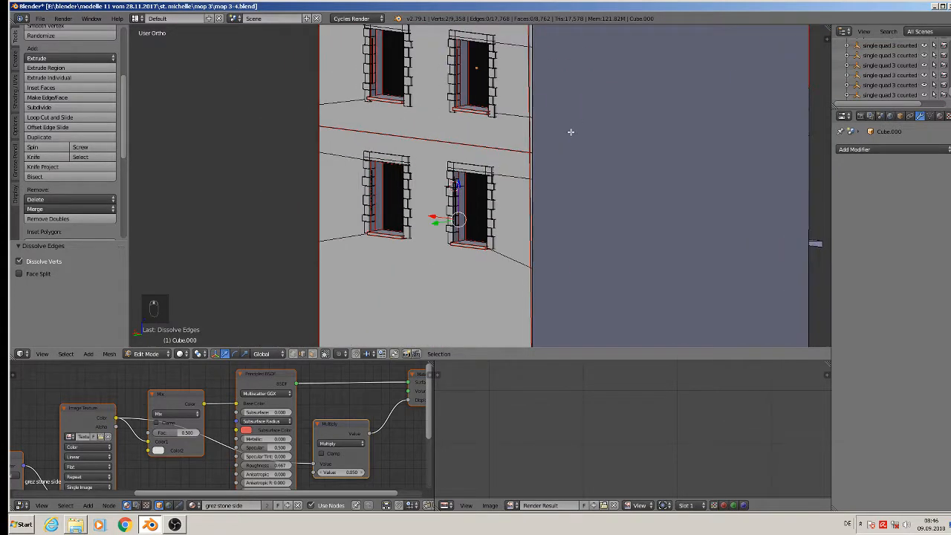
scroll(571, 131, "up", 2)
right_click(456, 155)
key("x")
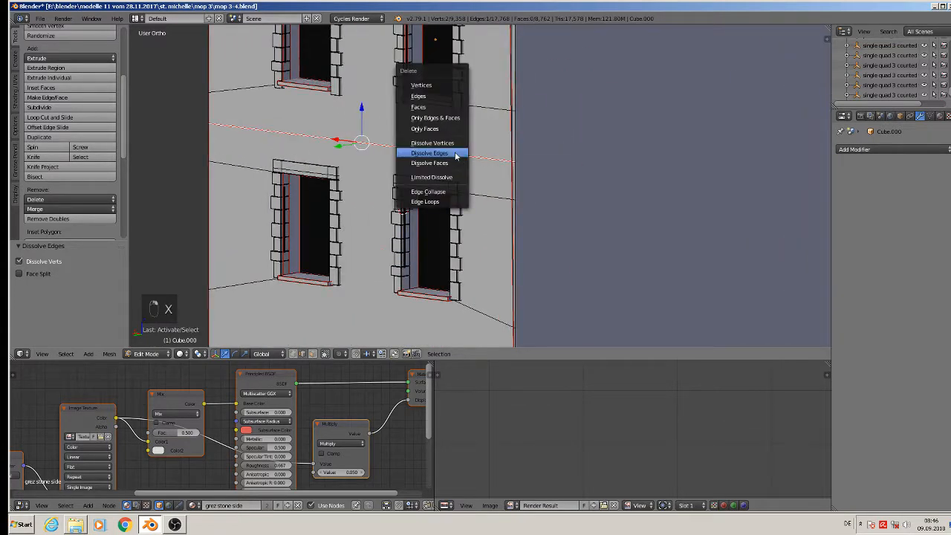
left_click(455, 154)
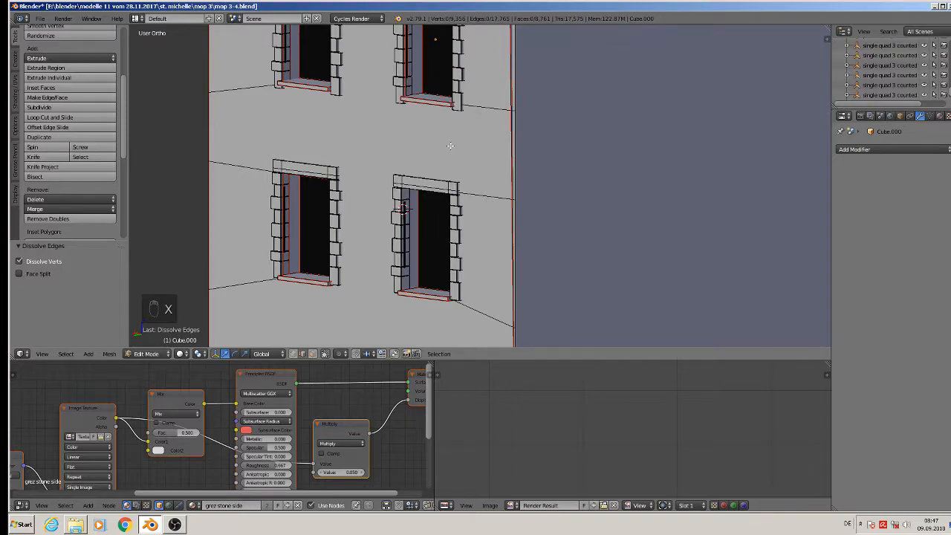
Show the shop-front facade with Material viewport shading and select the whole mesh
scroll(449, 145, "down", 4)
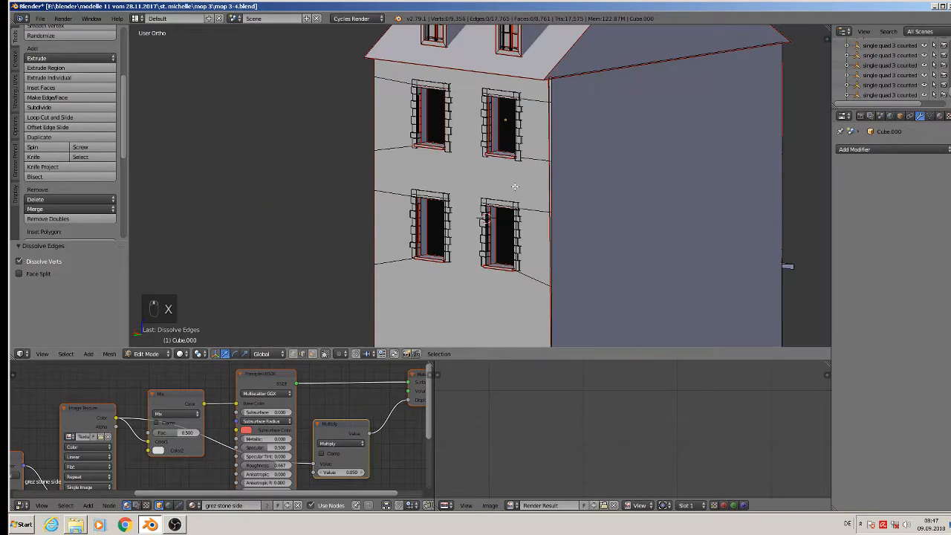
middle_click_drag(598, 158, 167, 160)
scroll(203, 151, "up", 2)
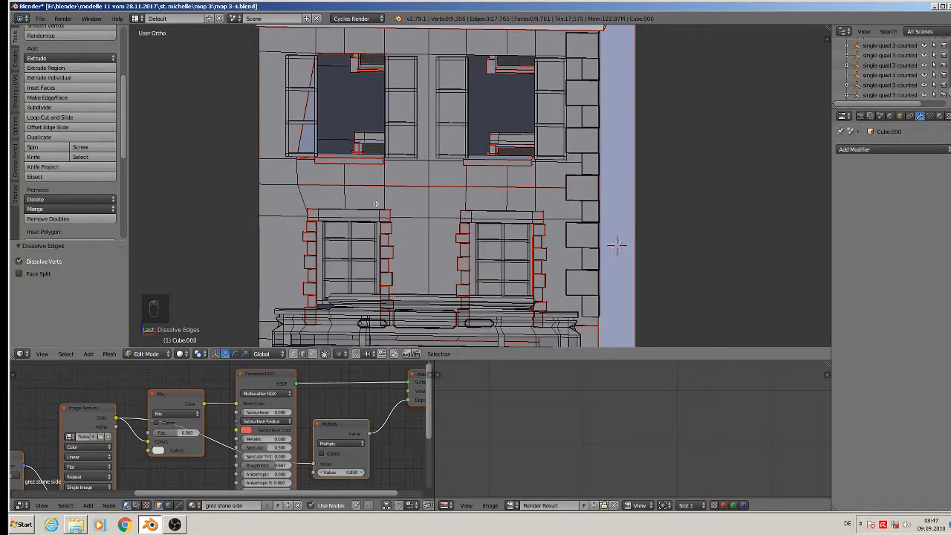
left_click(182, 354)
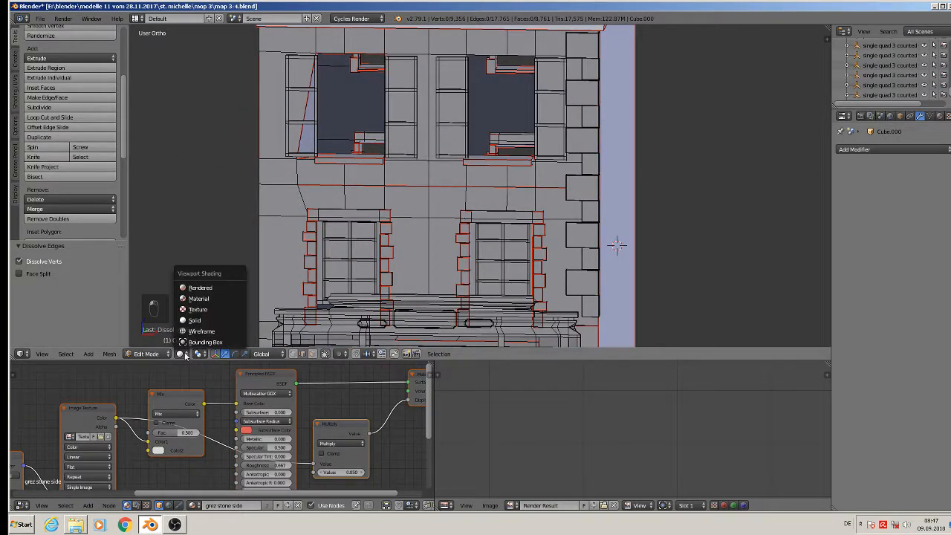
left_click(210, 300)
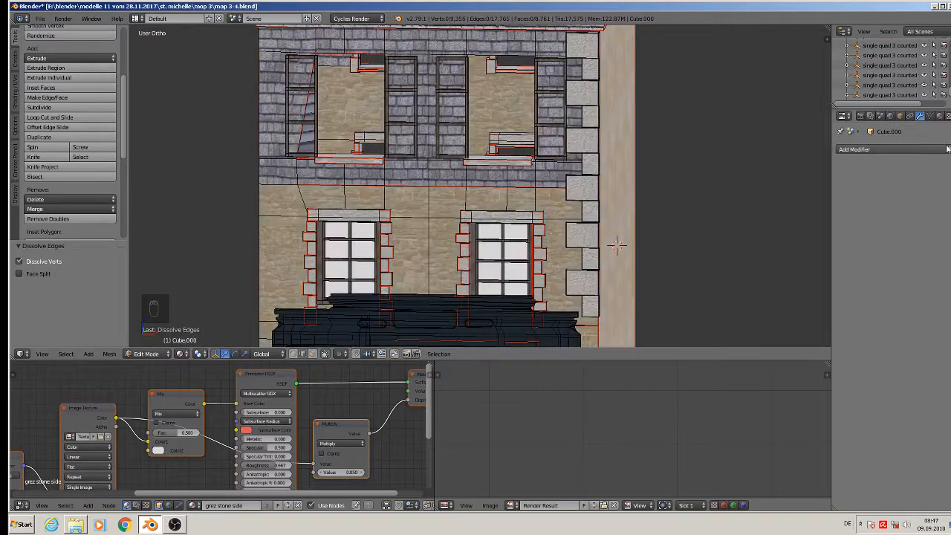
scroll(469, 184, "down", 3)
key("a")
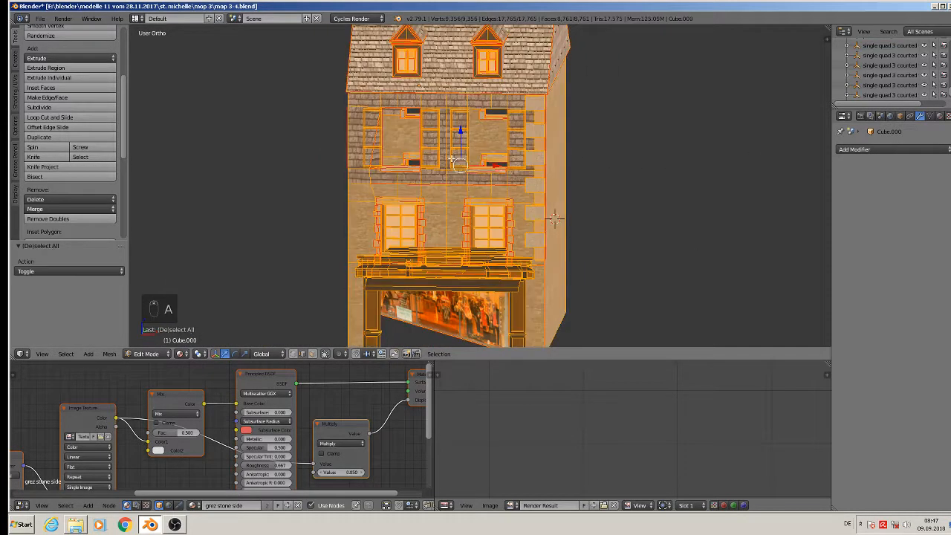
Select all faces that use the windowwood 1 material and delete their vertices
key("a")
scroll(470, 185, "up", 5)
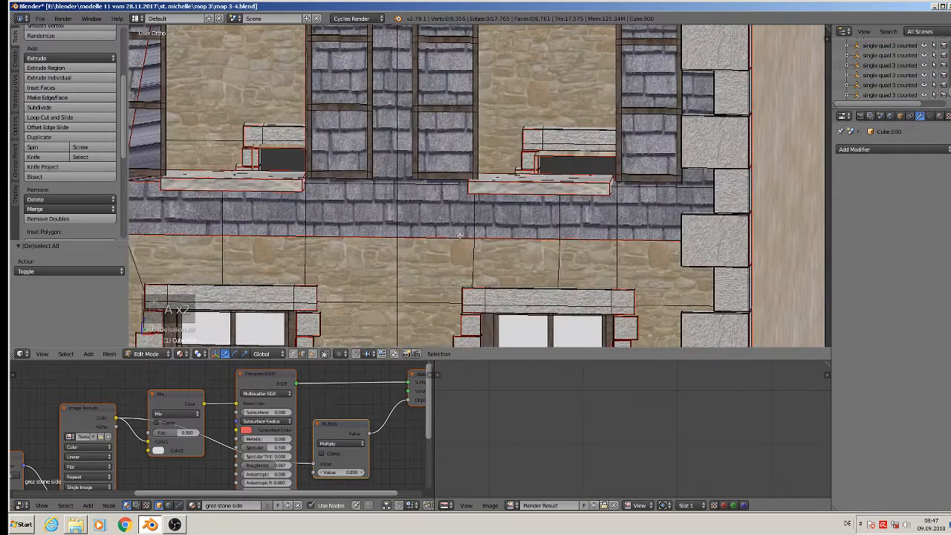
left_click(311, 354)
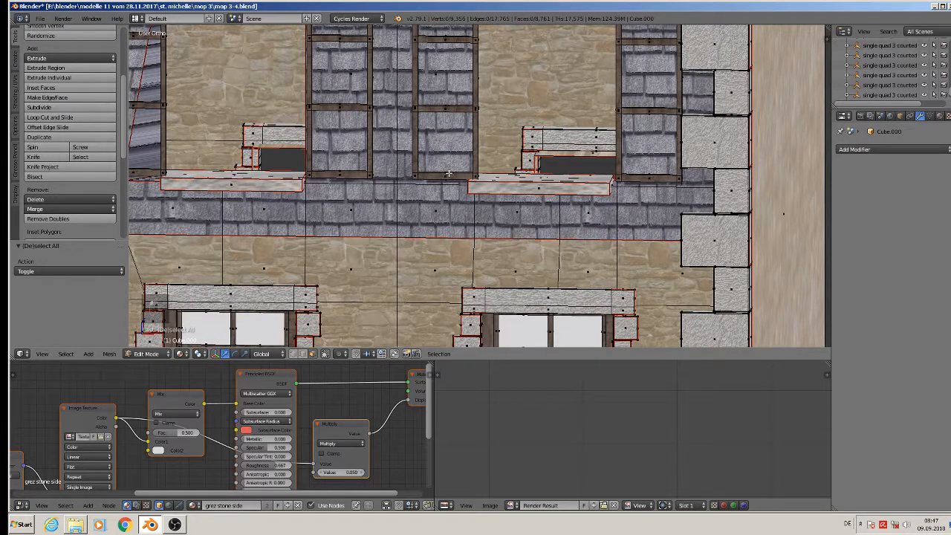
right_click(444, 176)
left_click(940, 116)
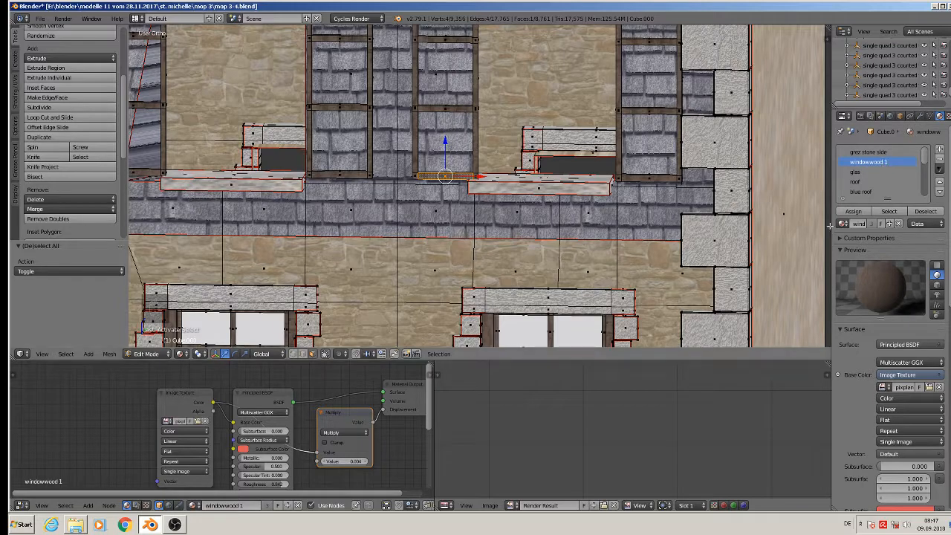
left_click(890, 212)
scroll(758, 331, "down", 5)
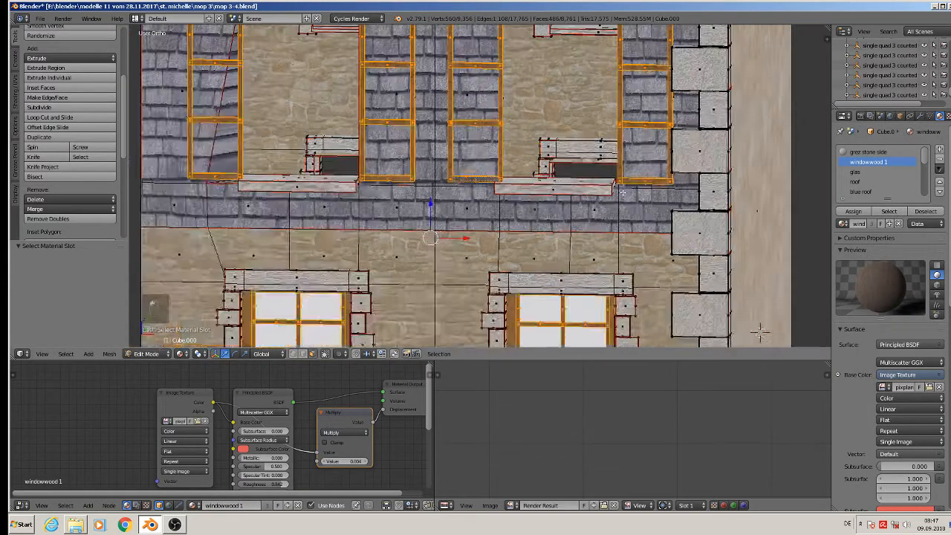
mouse_move(552, 233)
middle_mouse_down()
mouse_move(623, 253)
mouse_move(775, 234)
mouse_move(569, 232)
middle_mouse_up()
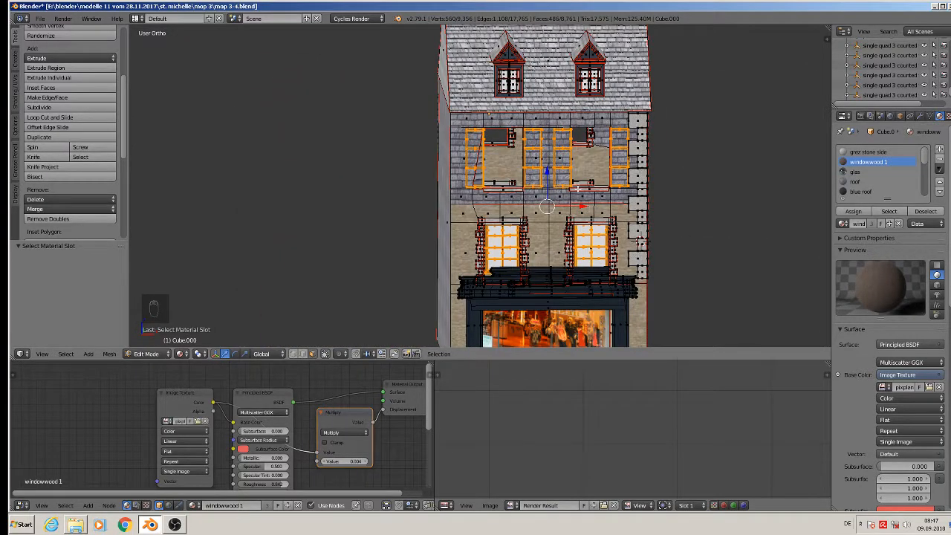
key("x")
left_click(581, 121)
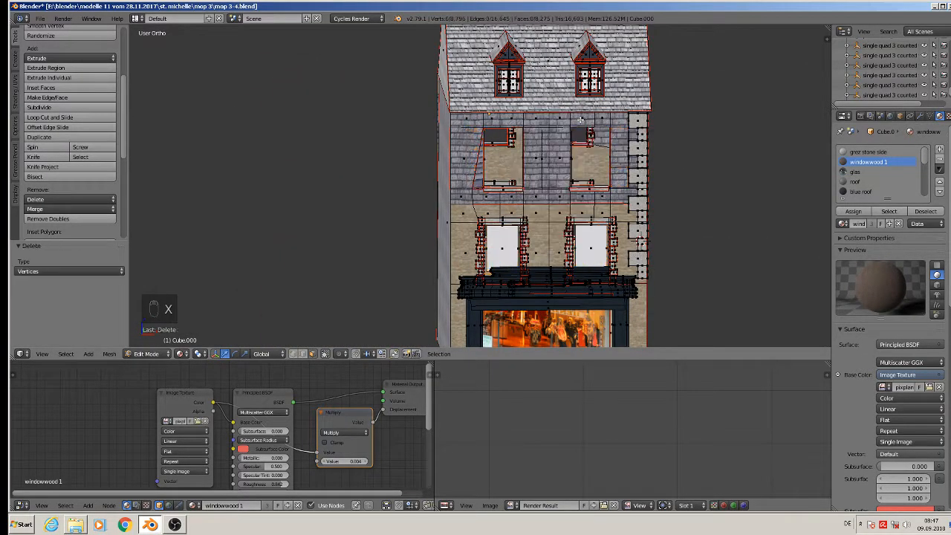
Select all faces that use the grez stone side material and delete their vertices
scroll(618, 171, "up", 3)
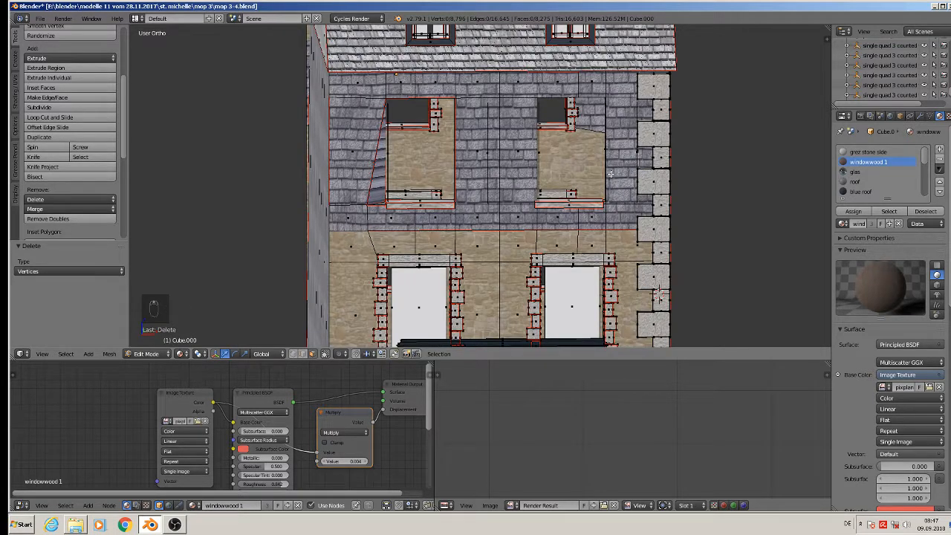
middle_click_drag(512, 271, 536, 213, "shift")
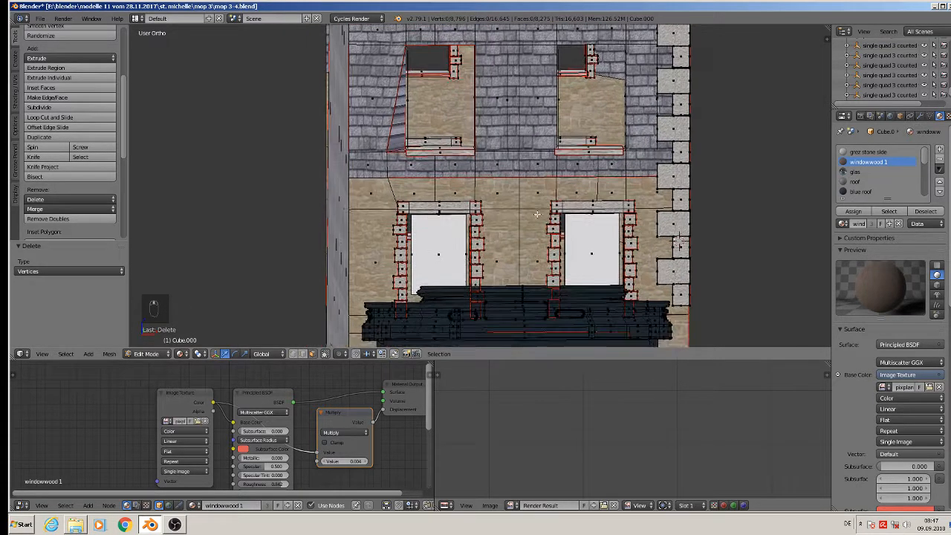
right_click(673, 132)
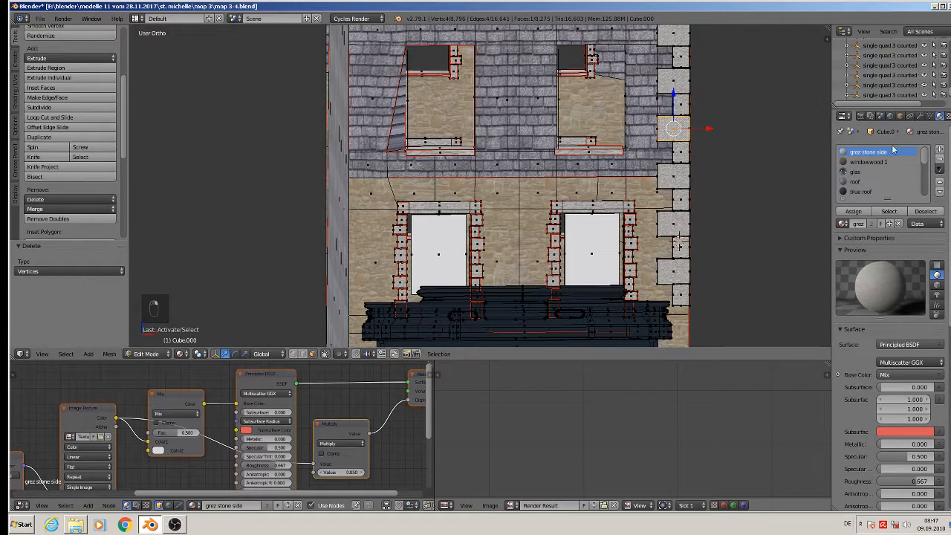
left_click(889, 211)
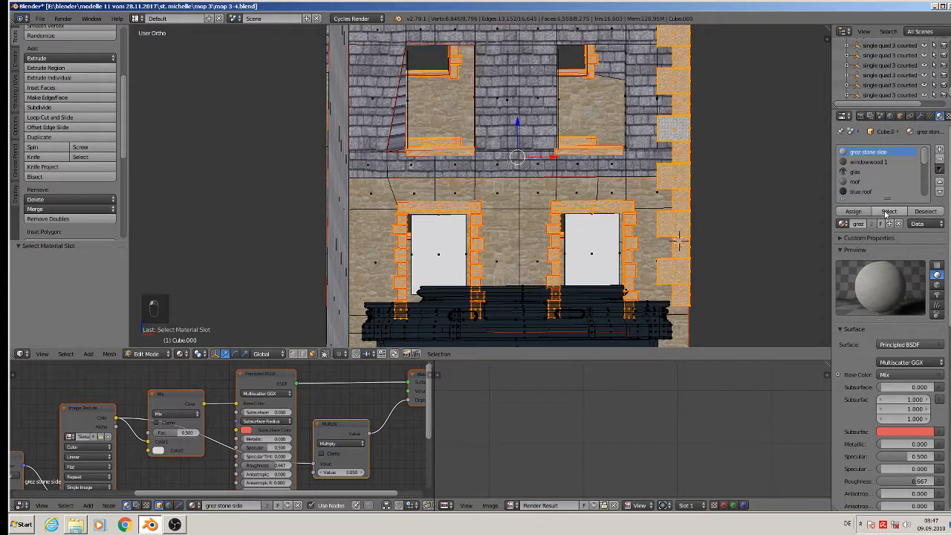
scroll(538, 162, "down", 3)
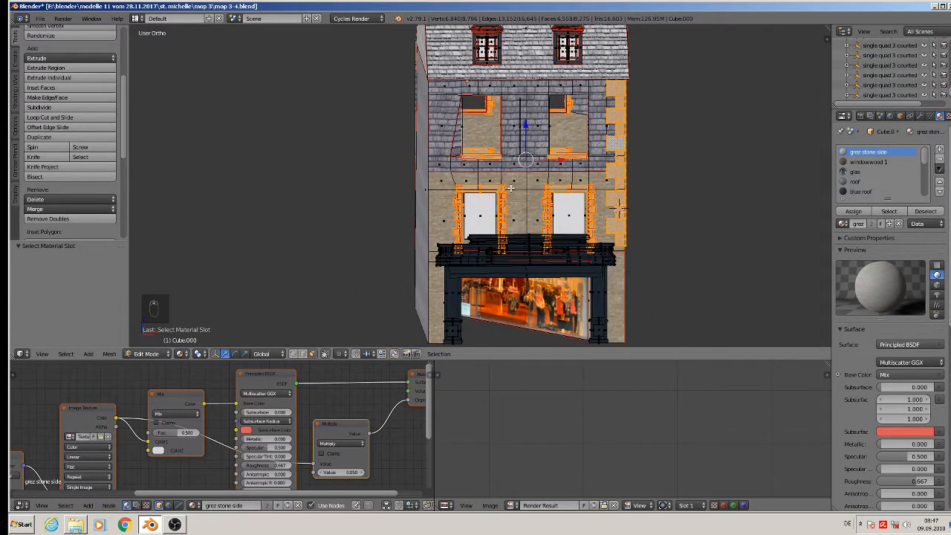
middle_click_drag(510, 188, 592, 228)
key("x")
left_click(551, 187)
Delete the edges subdividing the slate wall section between the two upper windows and just above it
scroll(577, 176, "up", 3)
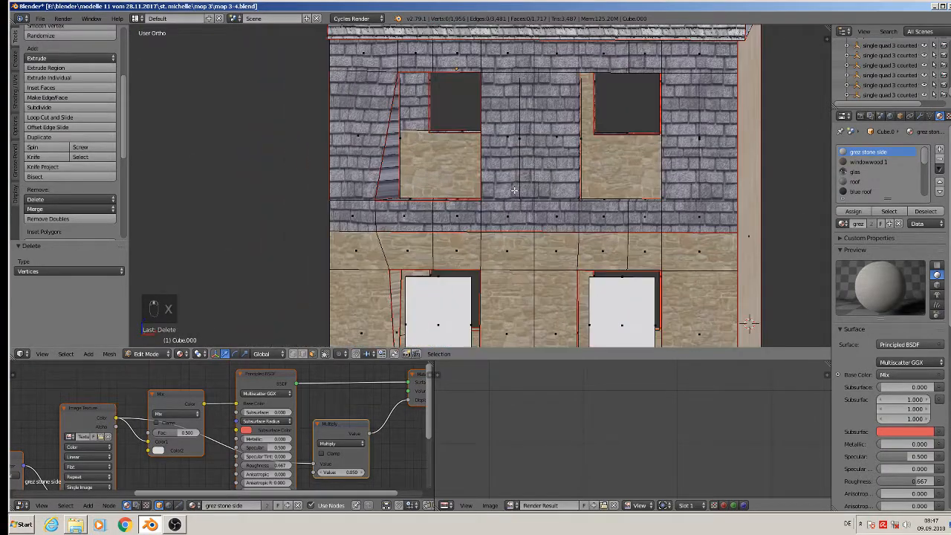
scroll(515, 190, "up", 1)
scroll(458, 160, "down", 2)
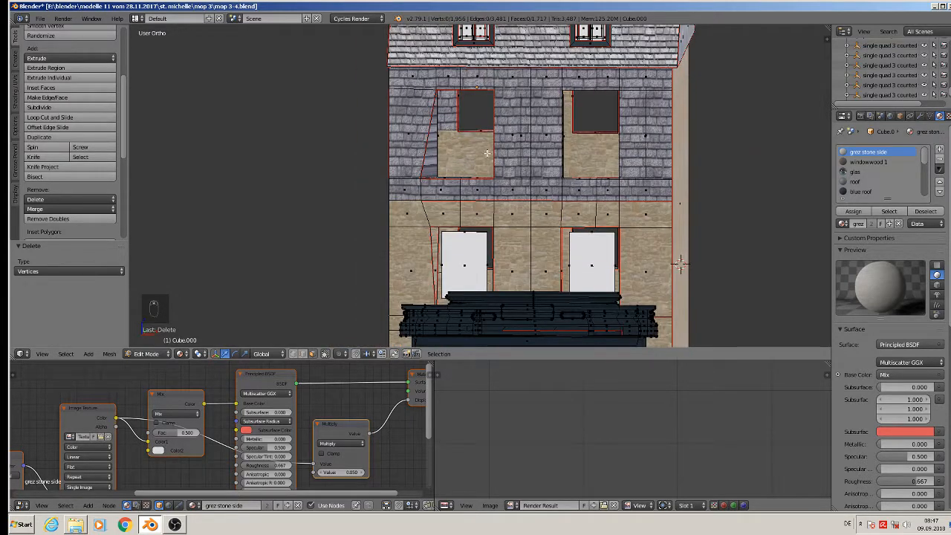
left_click(302, 354)
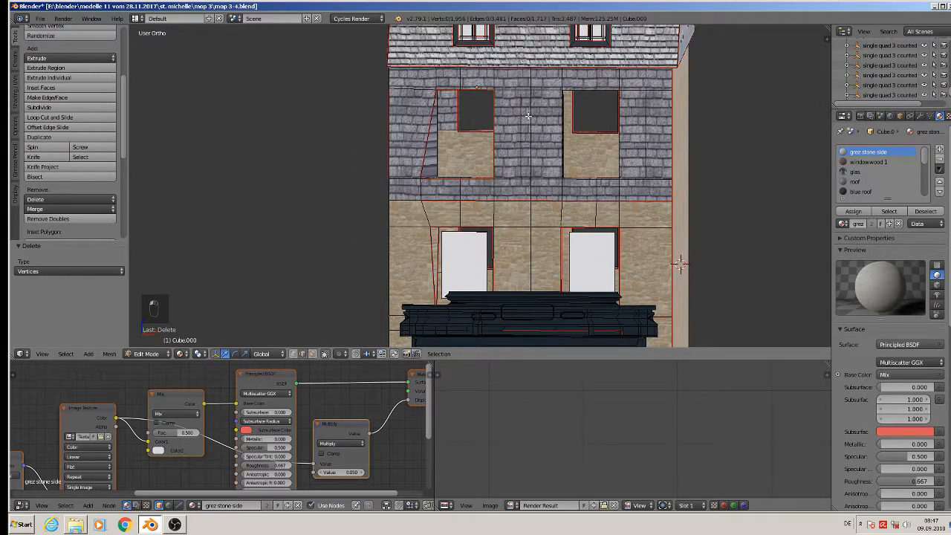
right_click(528, 116)
right_click(524, 113, "shift")
right_click(519, 87, "shift")
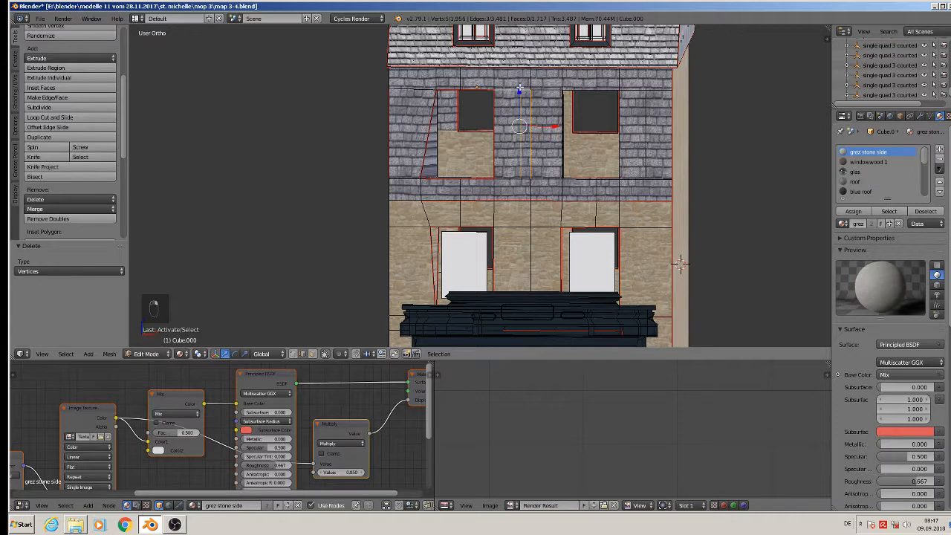
right_click(545, 89, "shift")
right_click(533, 82, "shift")
key("x")
left_click(528, 93)
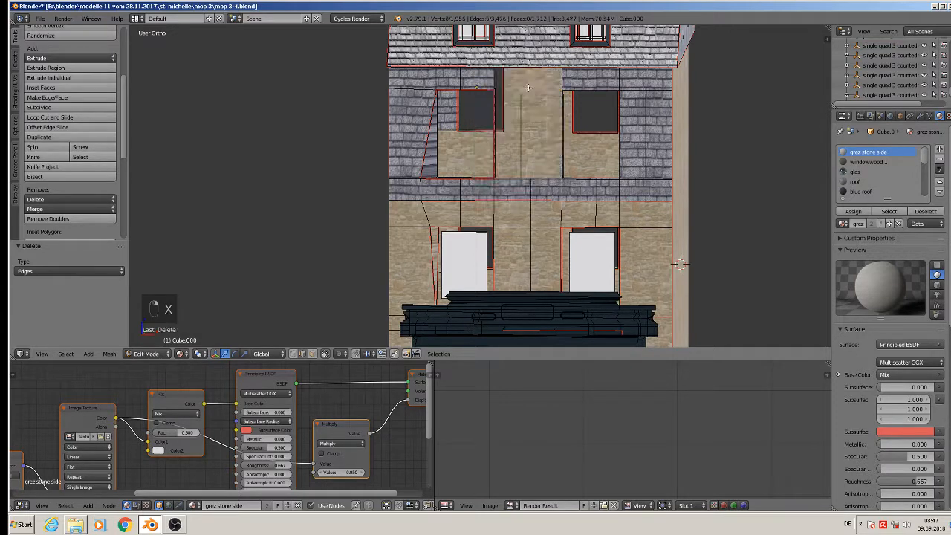
Delete the leftover stray vertical edge in the opened wall section between the upper windows
right_click(513, 153)
key("x")
left_click(513, 155)
Show the upper window area of the facade with Solid viewport shading
middle_click_drag(514, 154, 534, 162)
scroll(537, 162, "up", 2)
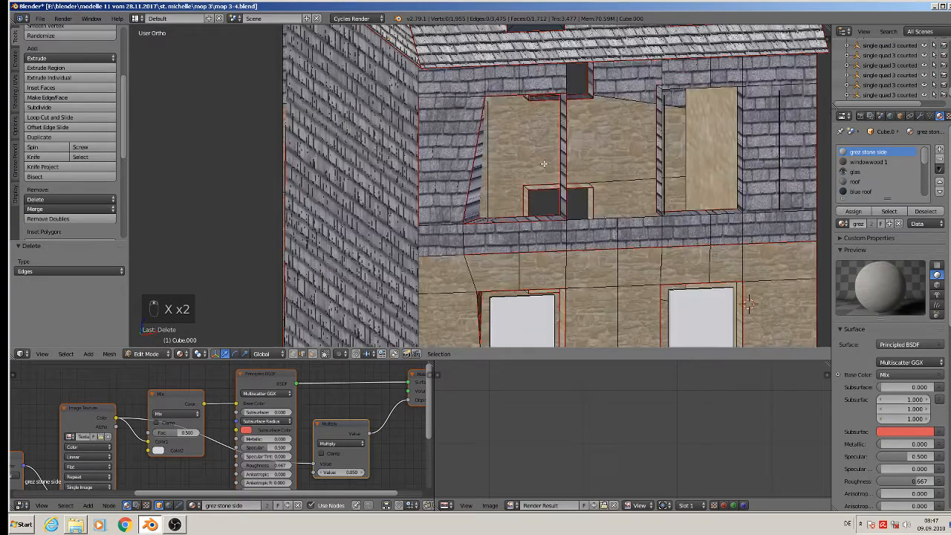
left_click(183, 354)
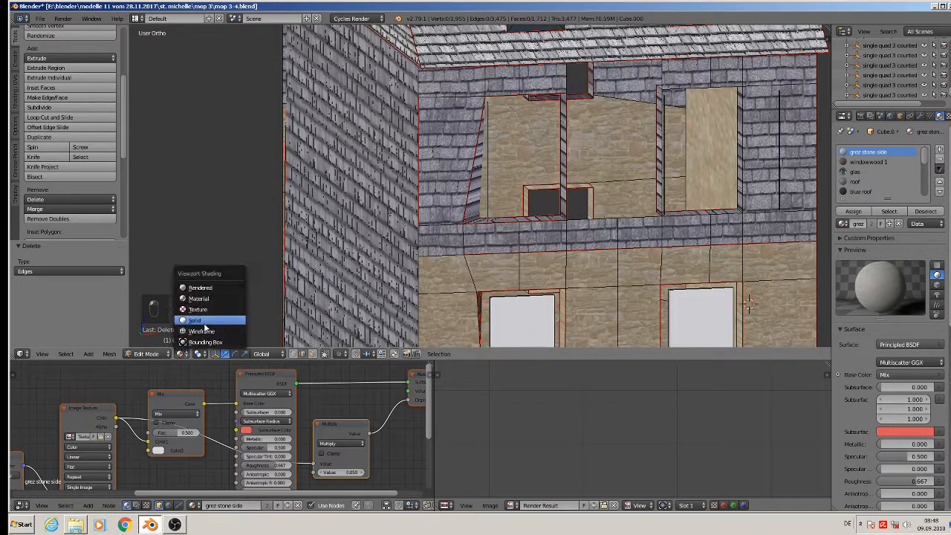
left_click(205, 325)
scroll(477, 150, "up", 1)
mouse_move(555, 141)
middle_mouse_down("shift")
mouse_move(483, 195)
mouse_move(566, 206)
middle_mouse_up("shift")
Try to fill the wall opening between the upper windows from the first window's inner reveal edge, and undo the face
right_click(510, 185)
scroll(624, 168, "up", 1)
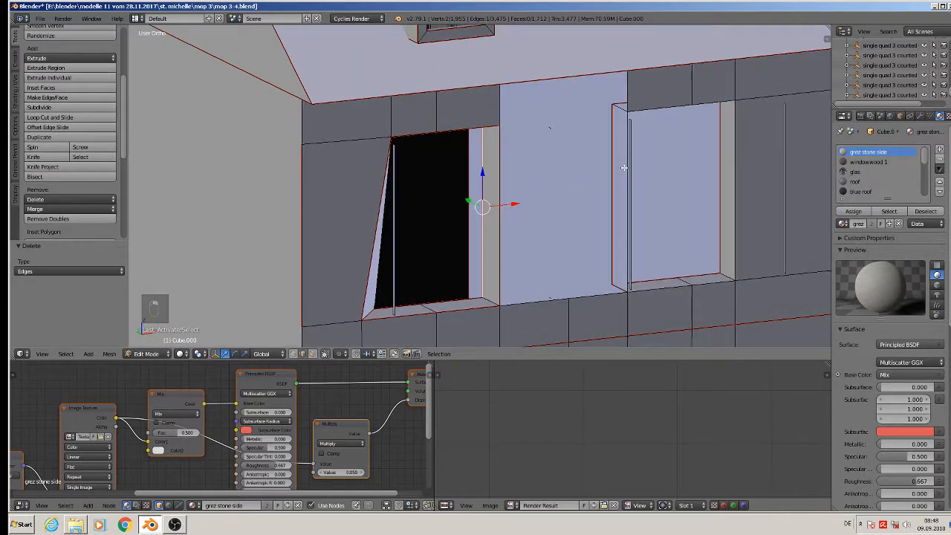
right_click(628, 116, "shift")
key("x")
key("c")
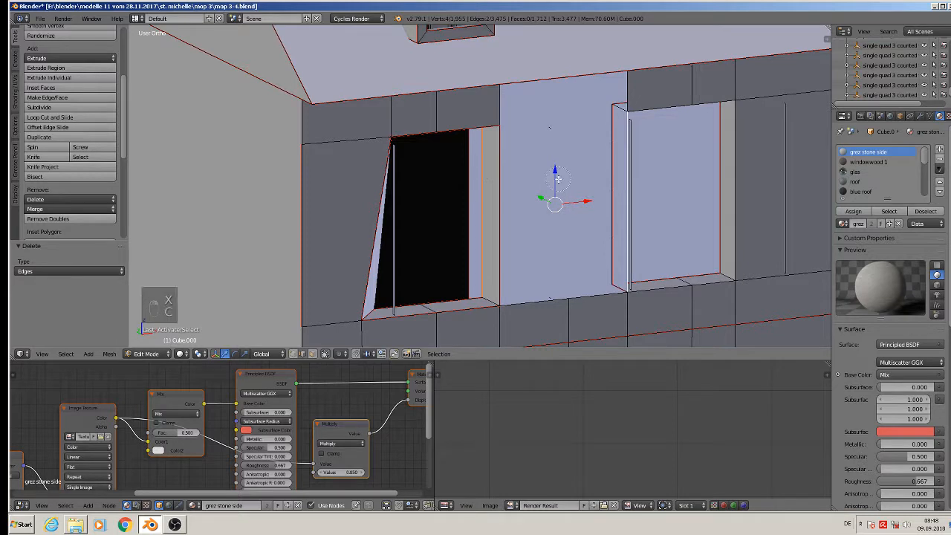
right_click(585, 161)
key("f")
middle_click_drag(632, 176, 743, 334)
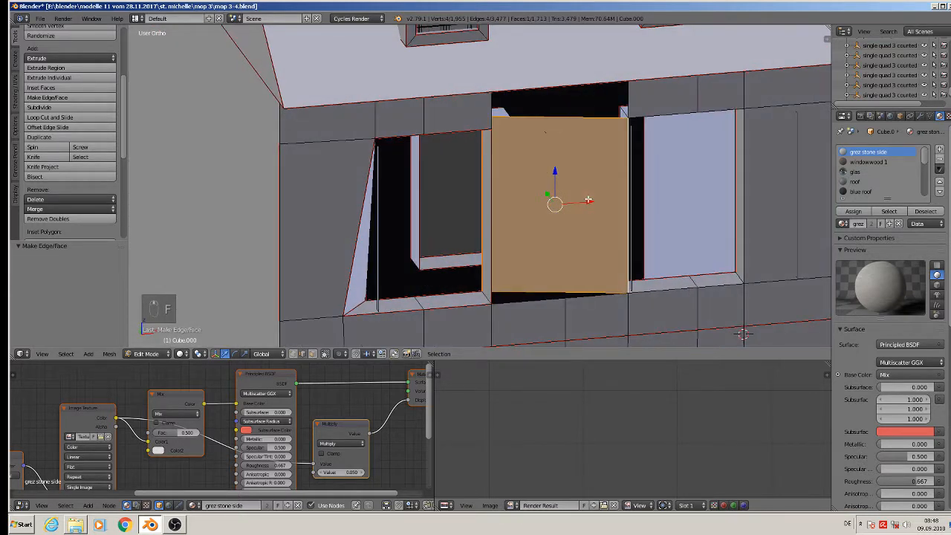
key("ctrl+z")
Fill a face between the facing front edges of the two upper window openings
right_click(492, 216)
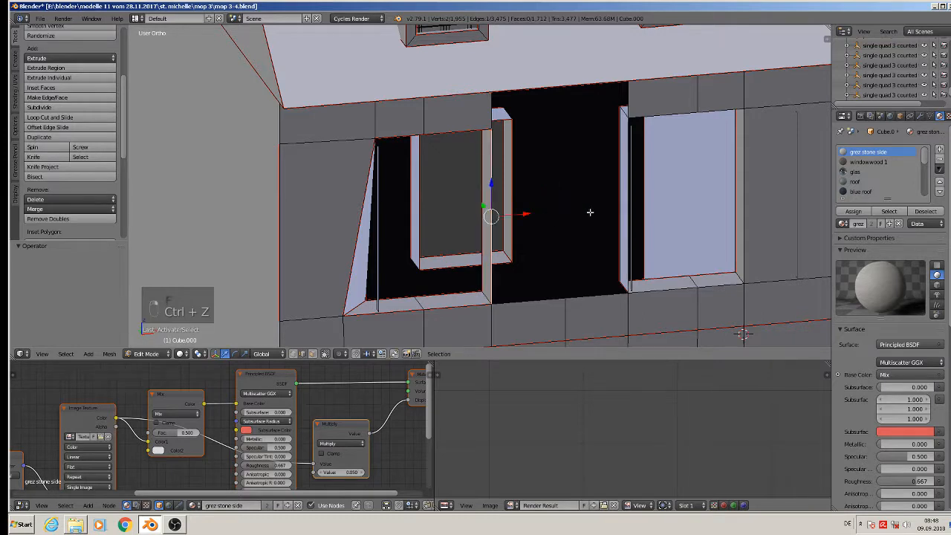
right_click(627, 142, "shift")
key("f")
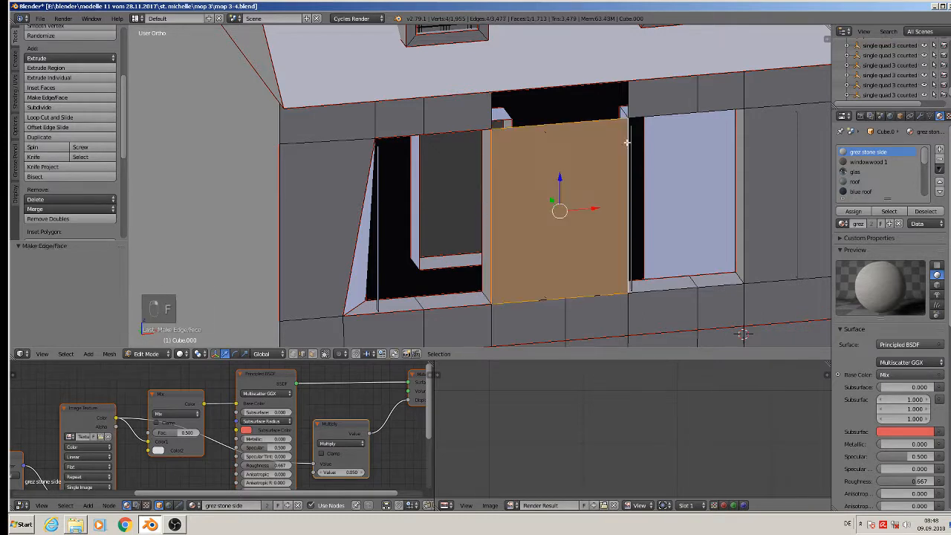
Delete the three overlapping stray vertical edges beside the second upper window opening
right_click(634, 173)
key("x")
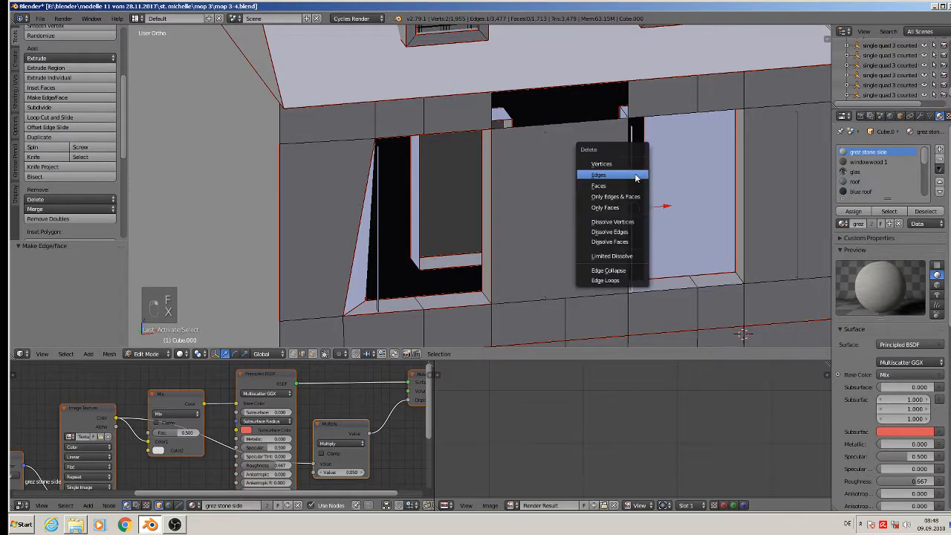
left_click(635, 174)
right_click(633, 206)
key("x")
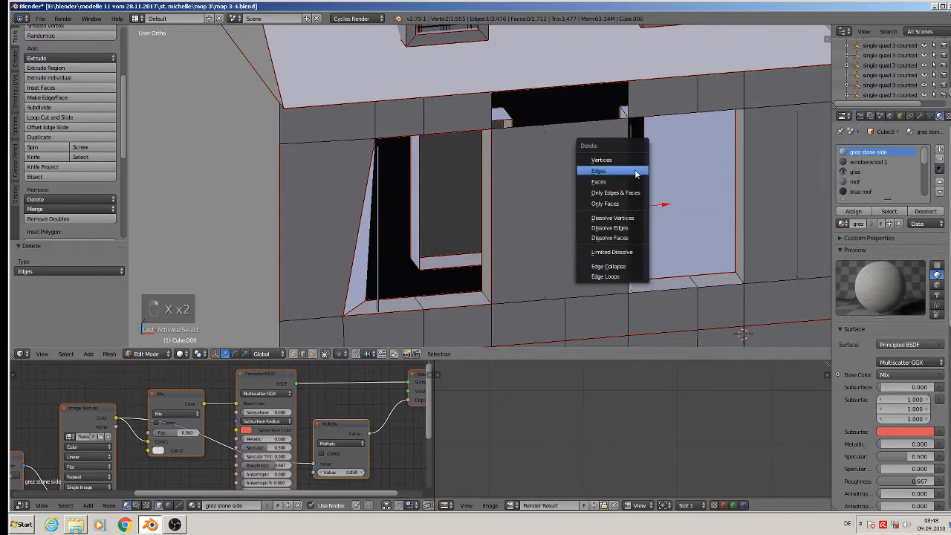
left_click(632, 172)
right_click(632, 137)
key("x")
left_click(642, 138)
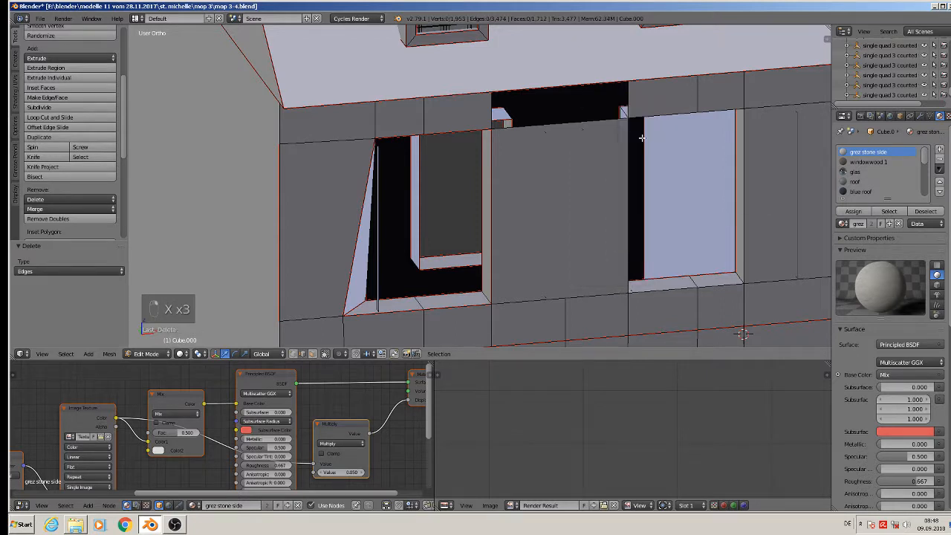
Fill the gap between the new wall face and the roof line with a face joining its two short vertical edges
right_click(631, 286)
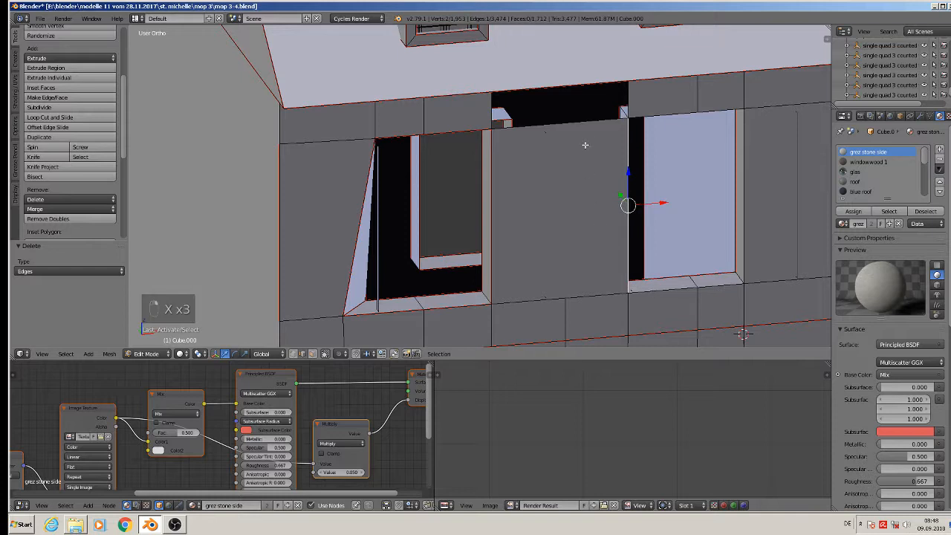
right_click(491, 114)
right_click(619, 99)
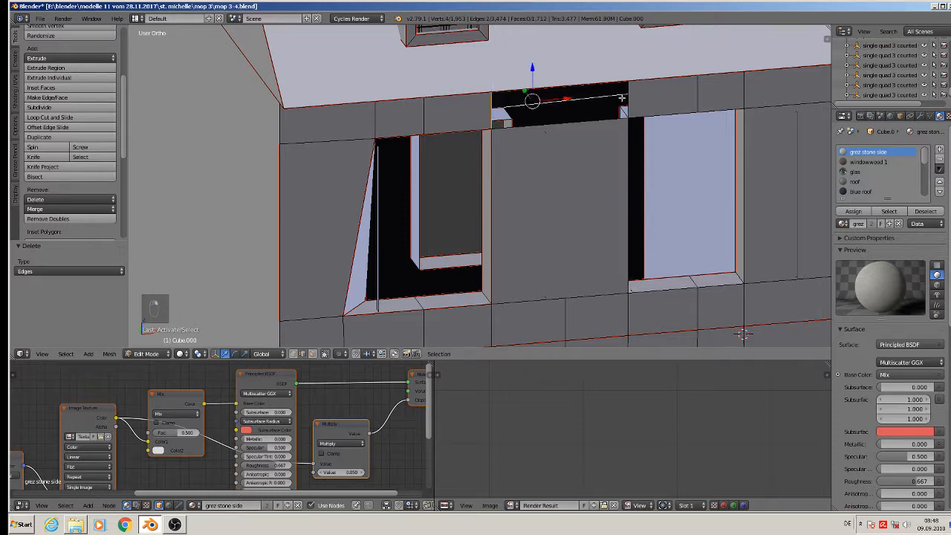
right_click(555, 104)
right_click(491, 104)
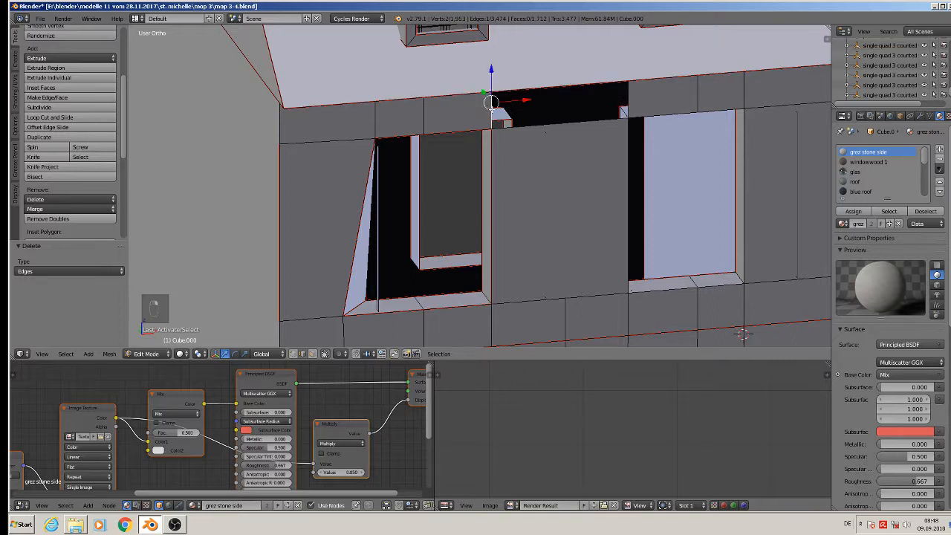
right_click(639, 104, "shift")
key("f")
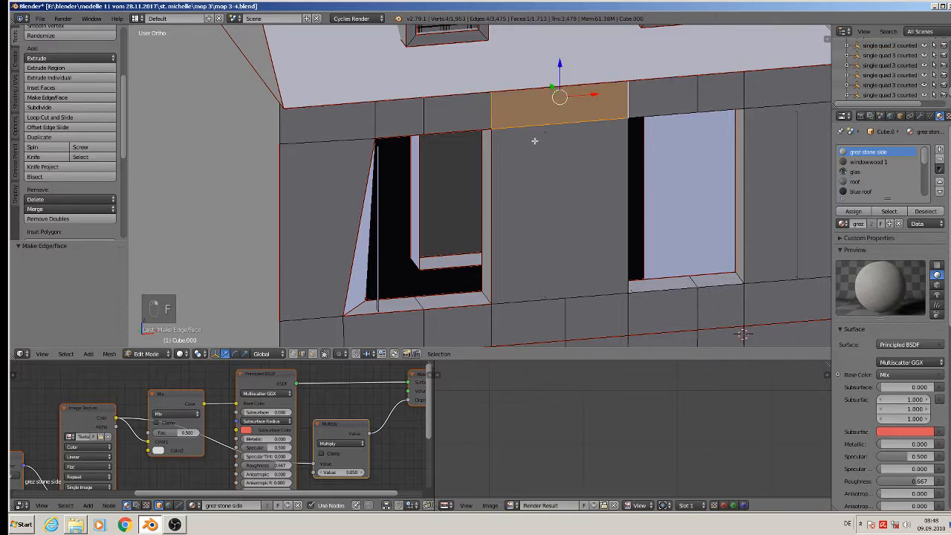
Dissolve the six short vertical edges dividing the wall strip between the upper windows and the roof line
right_click(367, 121)
middle_click_drag(432, 125, 409, 155)
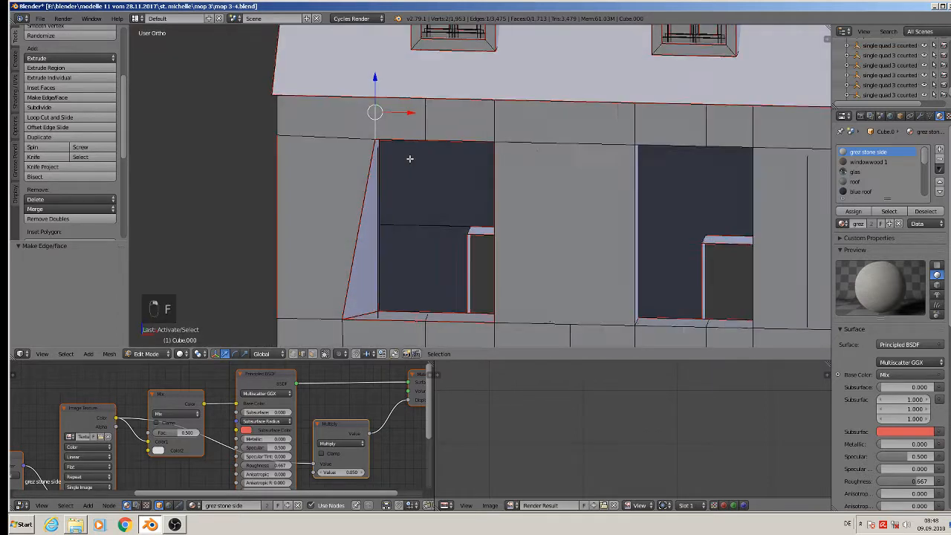
right_click(425, 121, "shift")
right_click(492, 117, "shift")
right_click(653, 117, "shift")
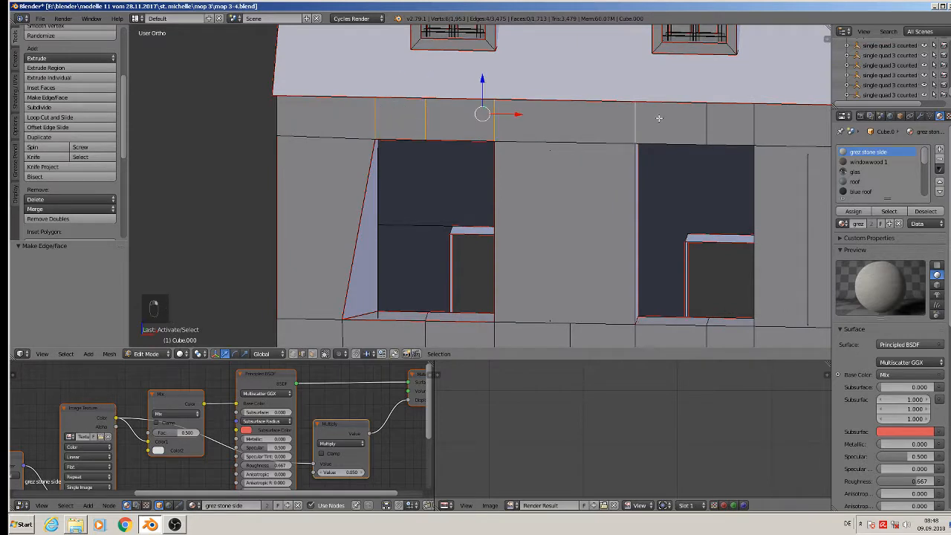
right_click(704, 119, "shift")
right_click(758, 127, "shift")
middle_click_drag(769, 164, 581, 129, "shift")
key("x")
left_click(582, 128)
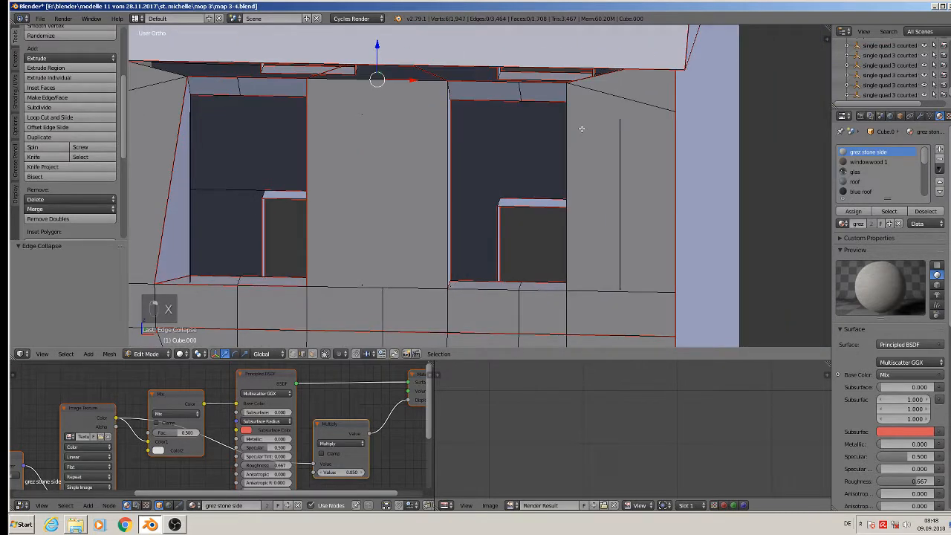
key("ctrl+z")
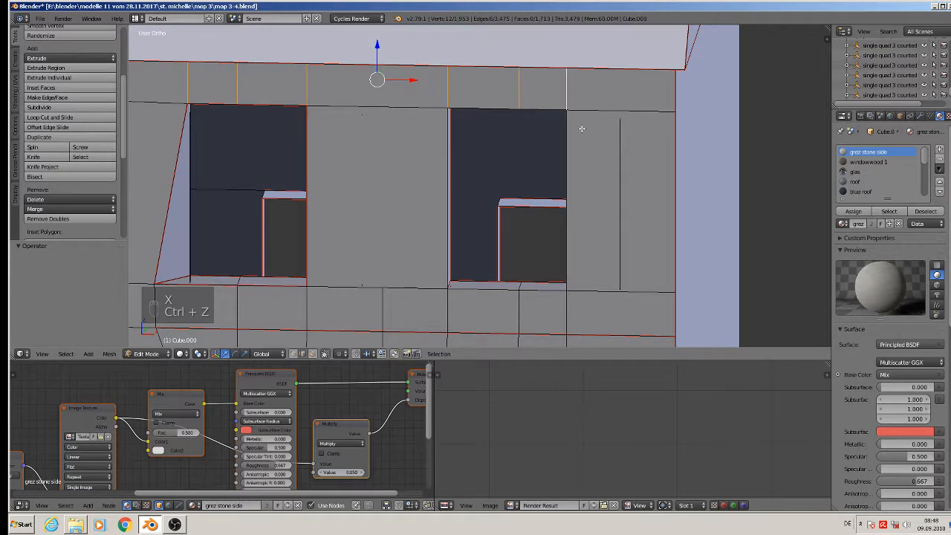
key("x")
left_click(585, 106)
scroll(568, 184, "down", 1)
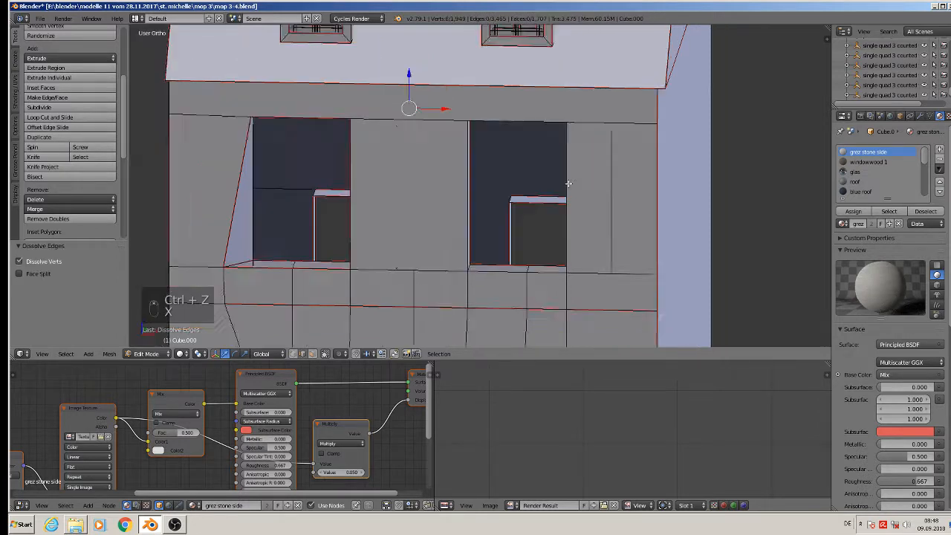
Delete the vertices of the stray loose piece on the wall beside the second upper window opening
scroll(568, 184, "down", 2)
right_click(674, 276)
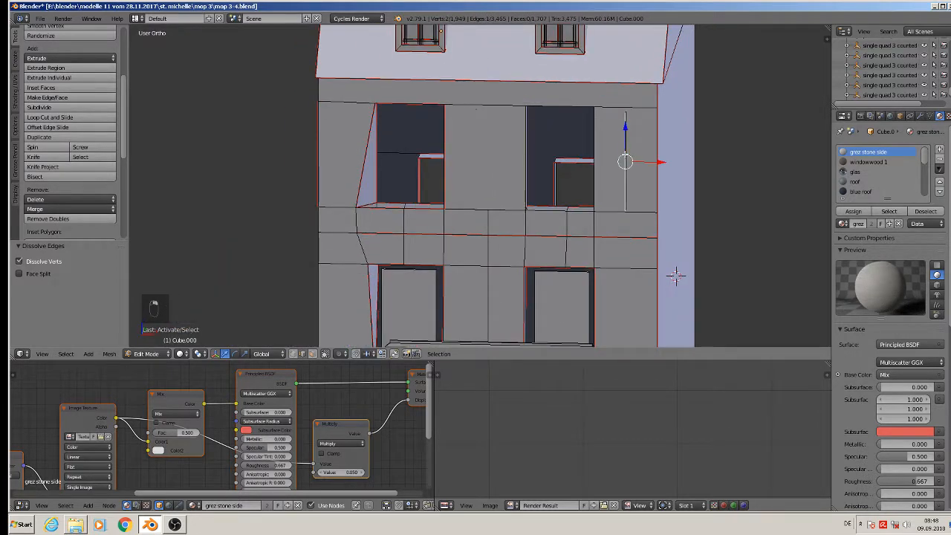
key("l")
key("x")
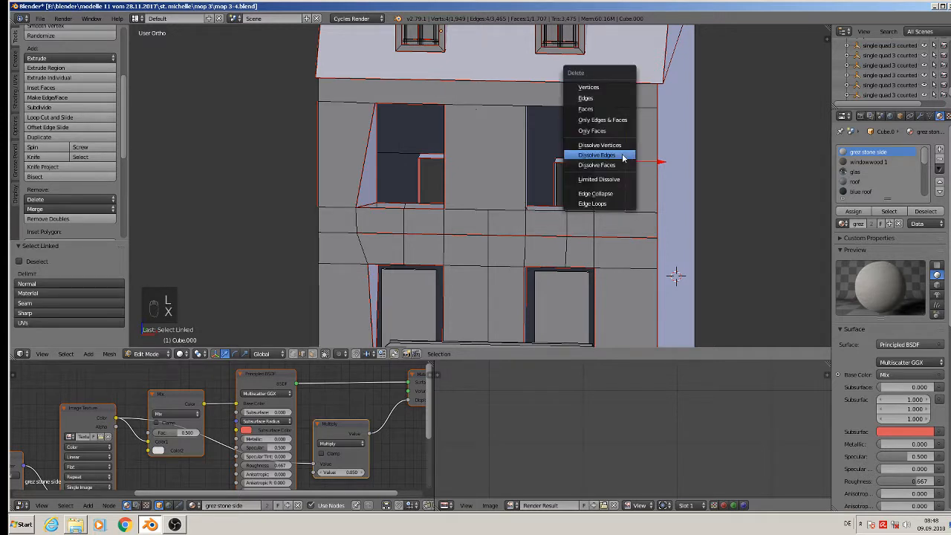
left_click(623, 86)
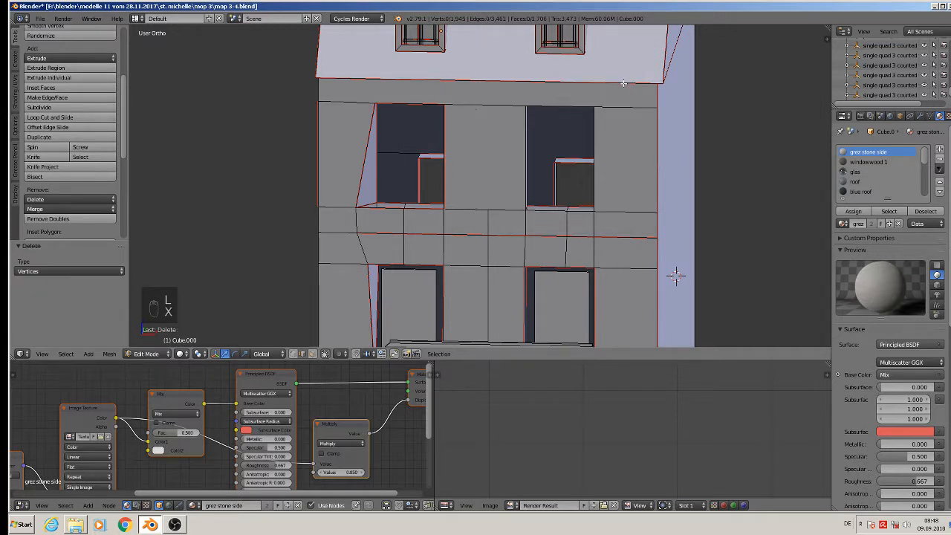
Dissolve the slanted edge beside the first upper window opening
right_click(362, 170)
key("x")
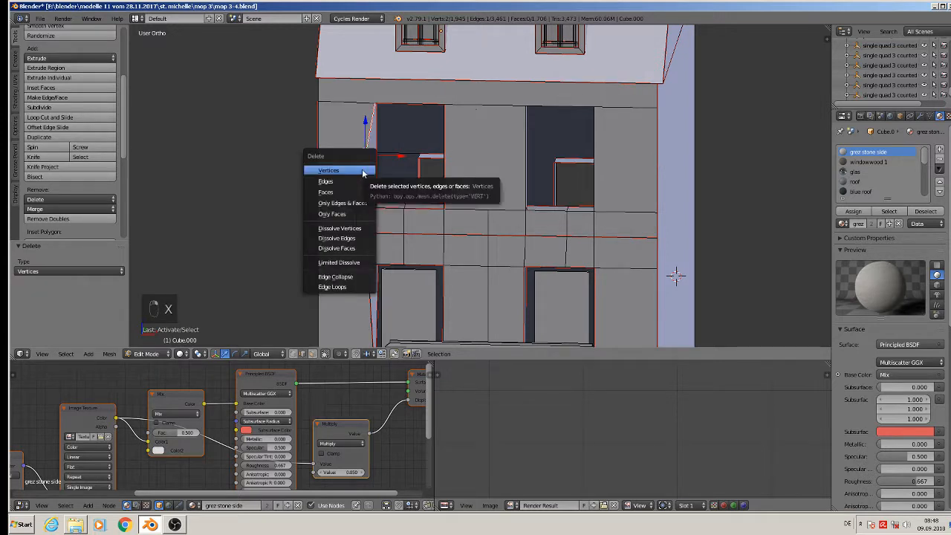
left_click(338, 237)
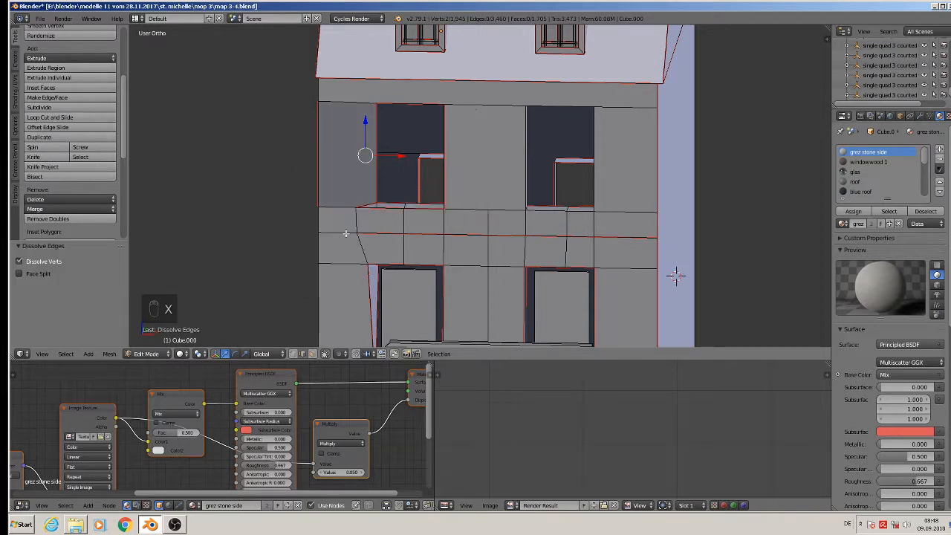
Delete the vertices of the tiny stray edge near the top of the wall between the upper window openings
right_click(475, 106)
key("x")
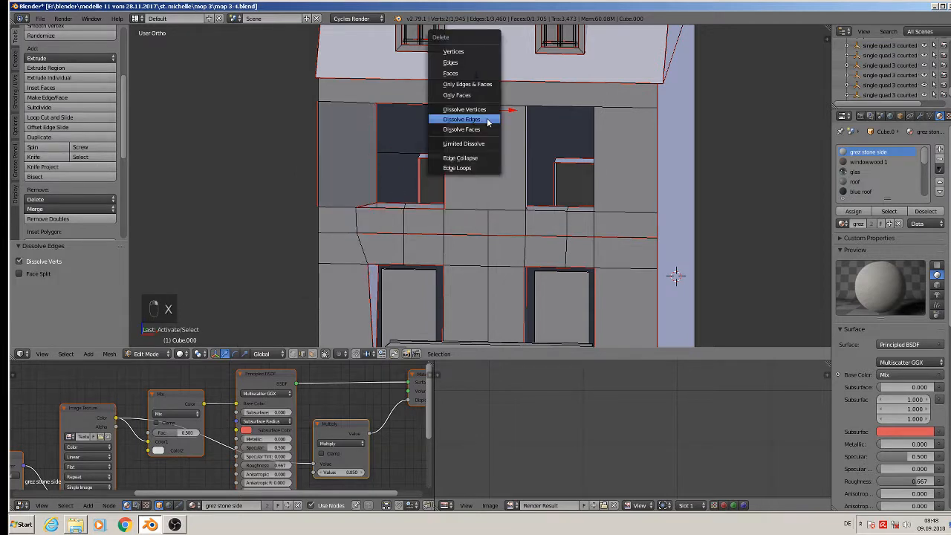
left_click(479, 124)
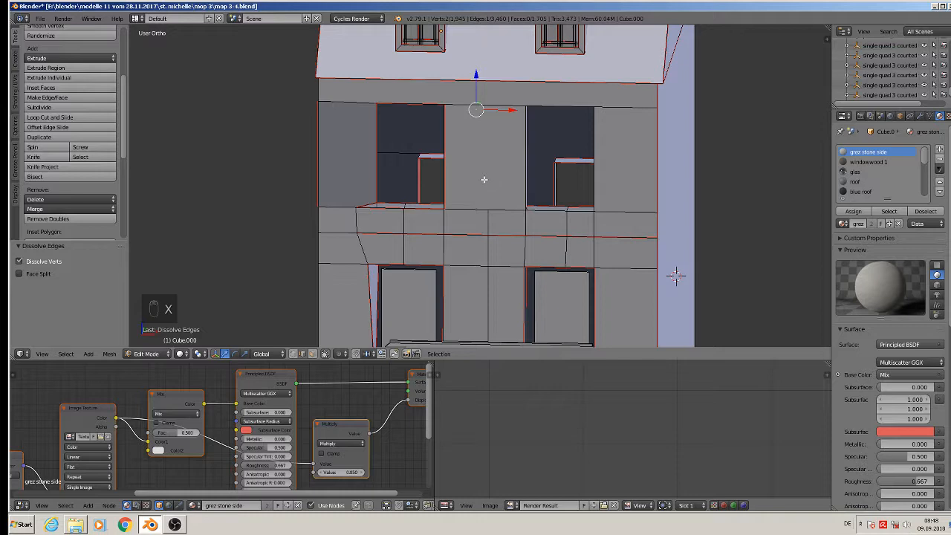
key("x")
left_click(463, 114)
Delete the vertices of the loose narrow vertical piece standing in the first upper window opening
middle_click_drag(425, 214, 423, 132, "shift")
scroll(492, 191, "up", 5)
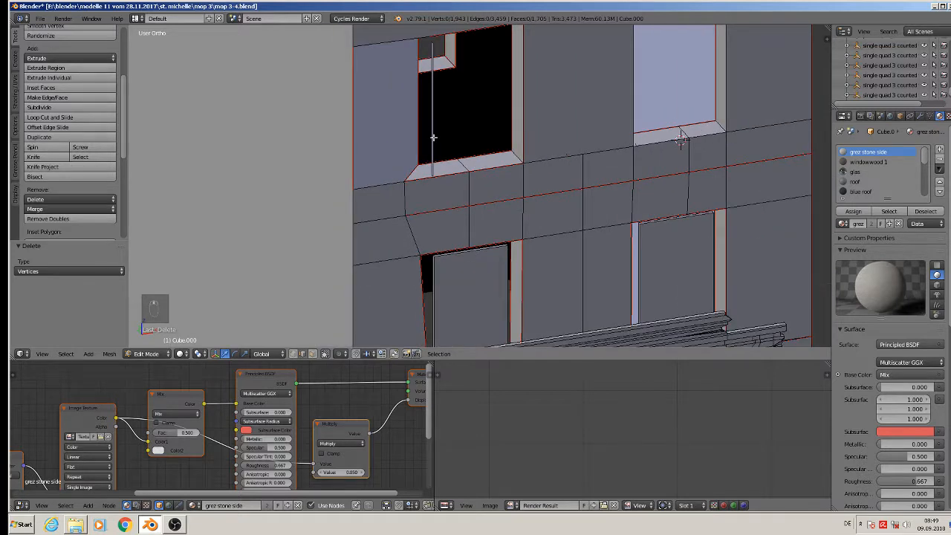
key("l")
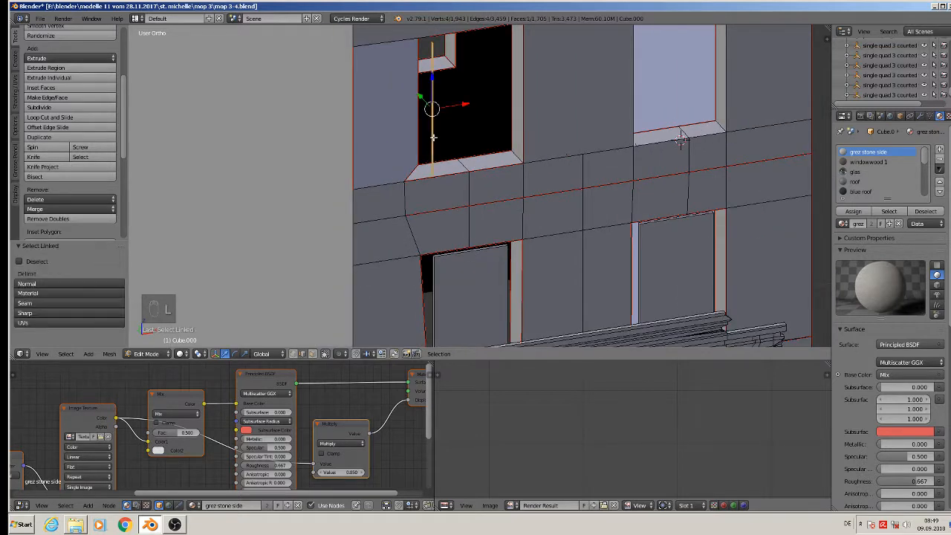
key("x")
left_click(434, 142)
Move the lower front corner vertex of the first upper window opening 0.034 along X
scroll(427, 149, "up", 5)
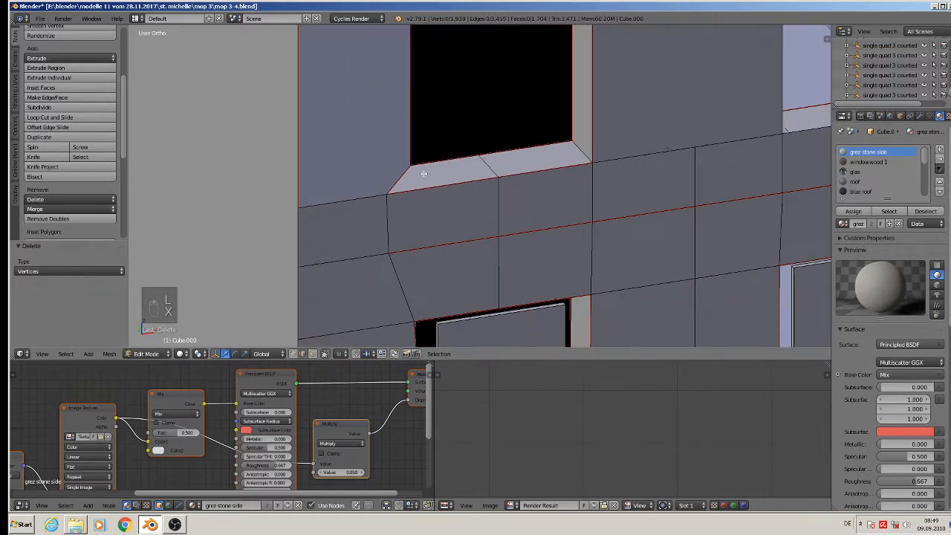
right_click(407, 105)
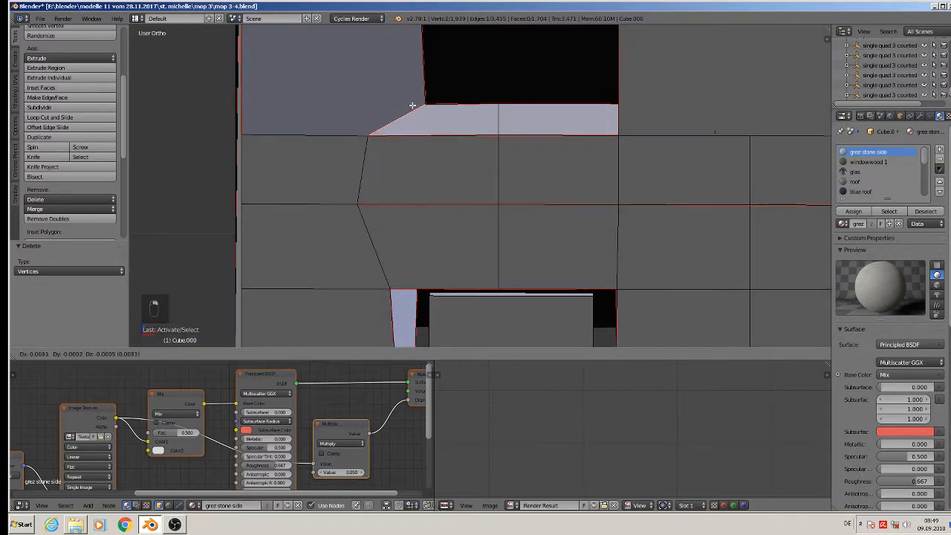
scroll(405, 214, "down", 4)
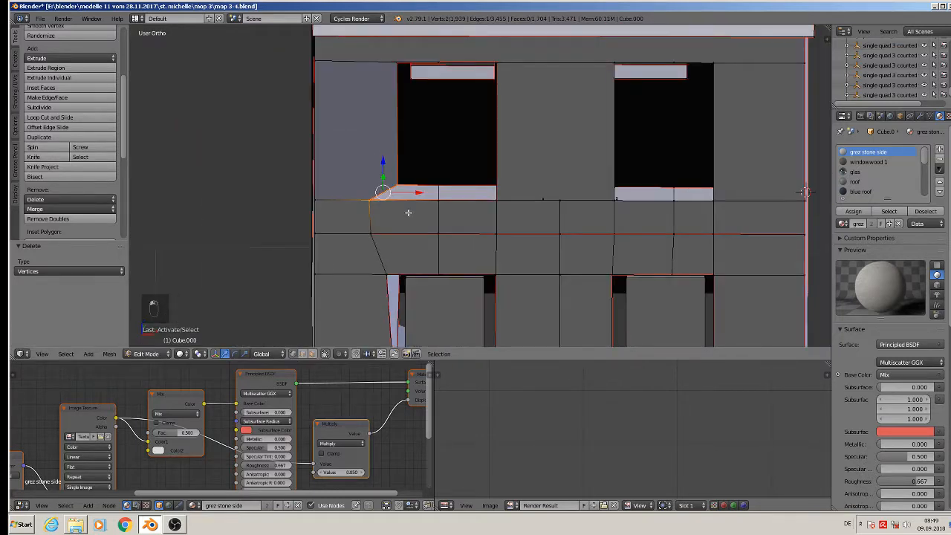
mouse_move(405, 214)
middle_mouse_down()
mouse_move(380, 246)
mouse_move(419, 157)
mouse_move(417, 213)
middle_mouse_up()
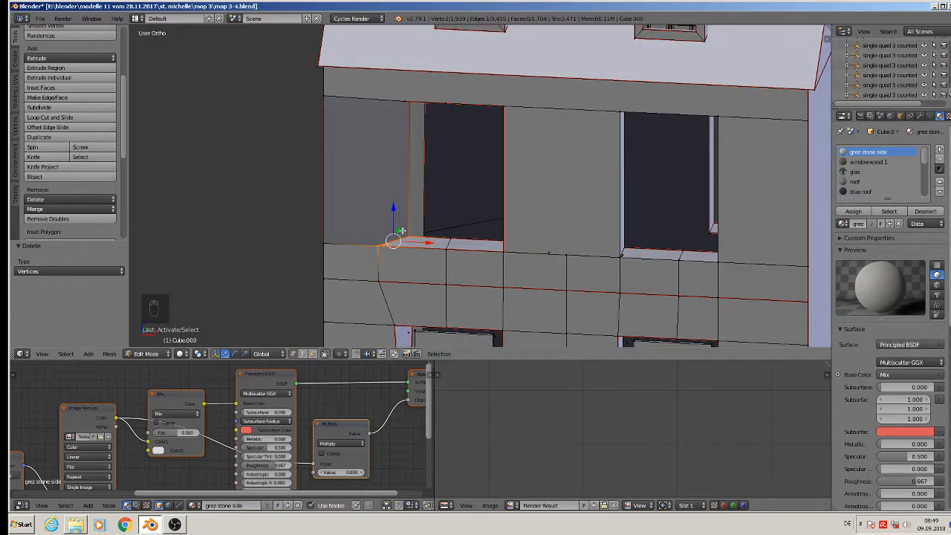
middle_click_drag(381, 242, 824, 290)
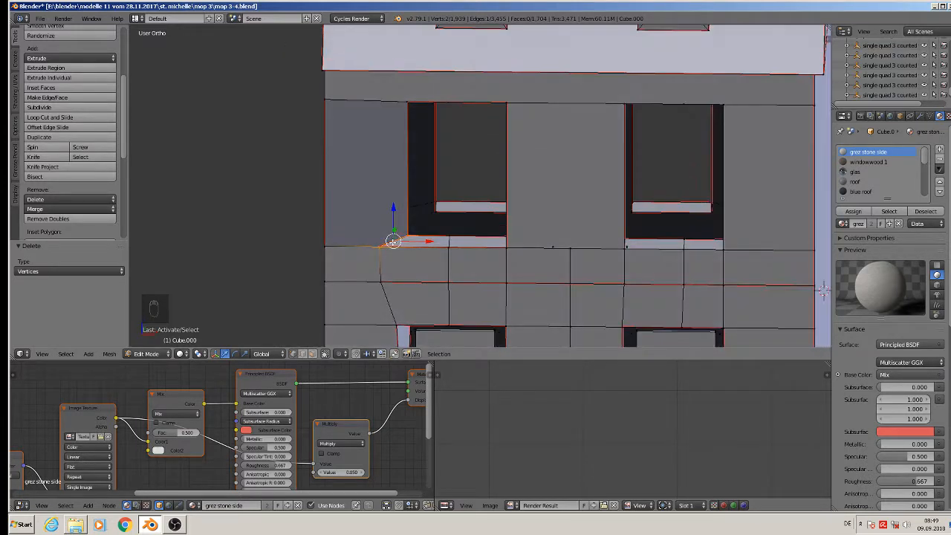
left_click_drag(412, 251, 429, 252)
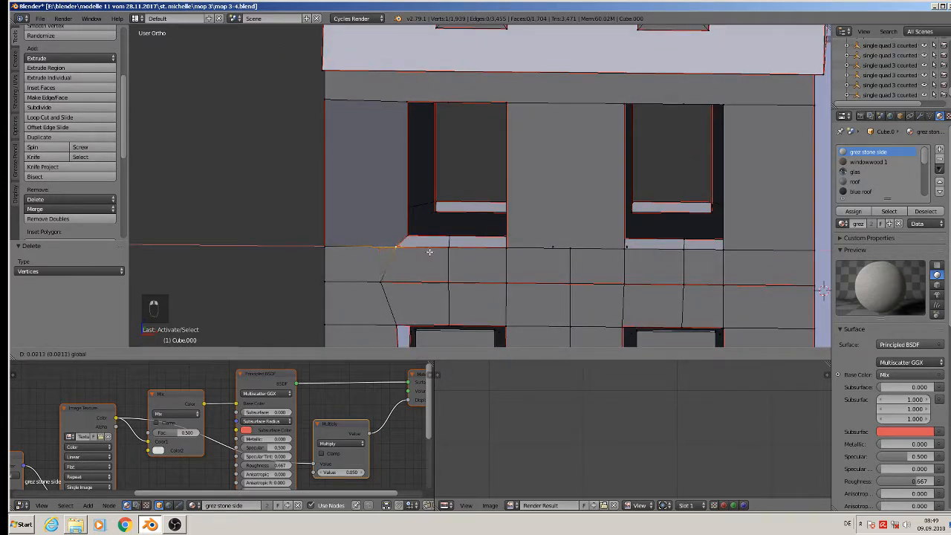
left_click(439, 252)
Delete only the face of the angled wall section beside the first upper window opening, keeping its edges
middle_click_drag(439, 252, 399, 238)
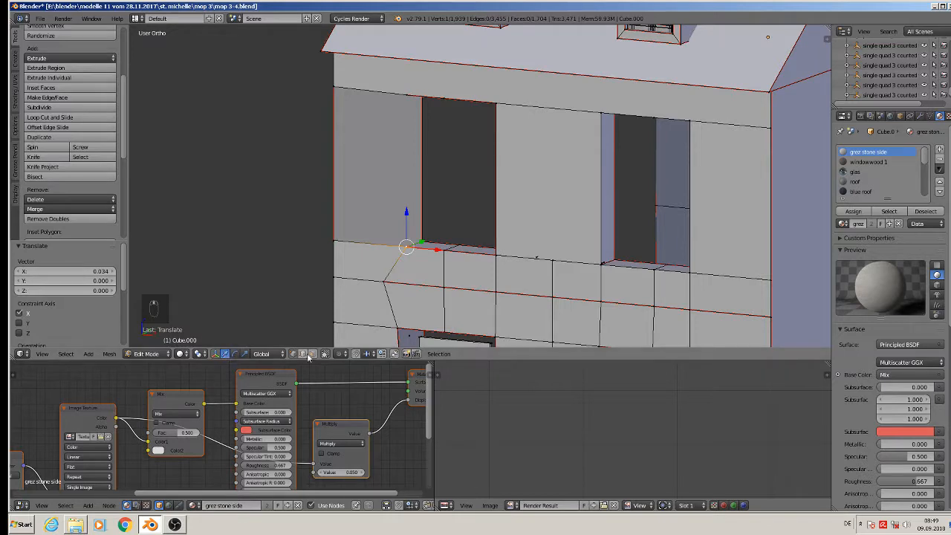
left_click(235, 354)
left_click(367, 164)
middle_click_drag(367, 164, 389, 202)
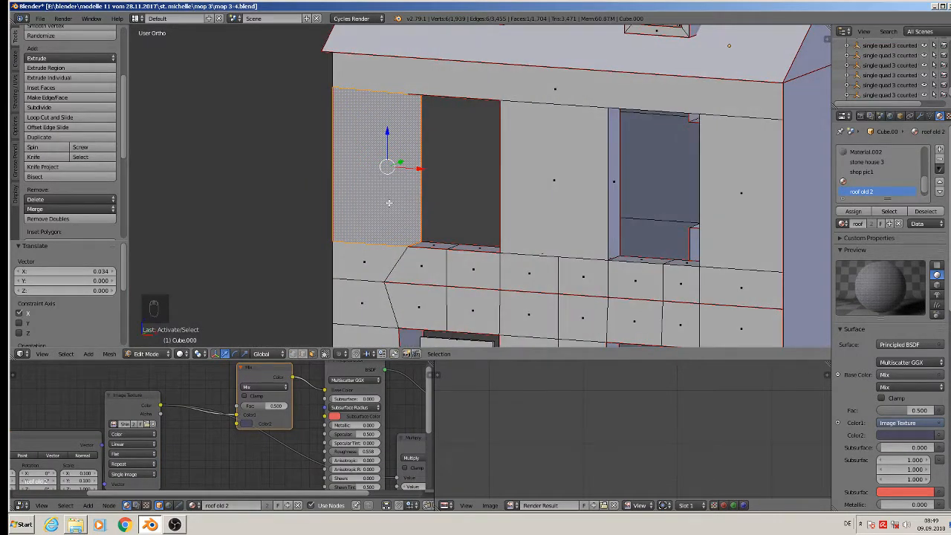
key("x")
left_click(369, 247)
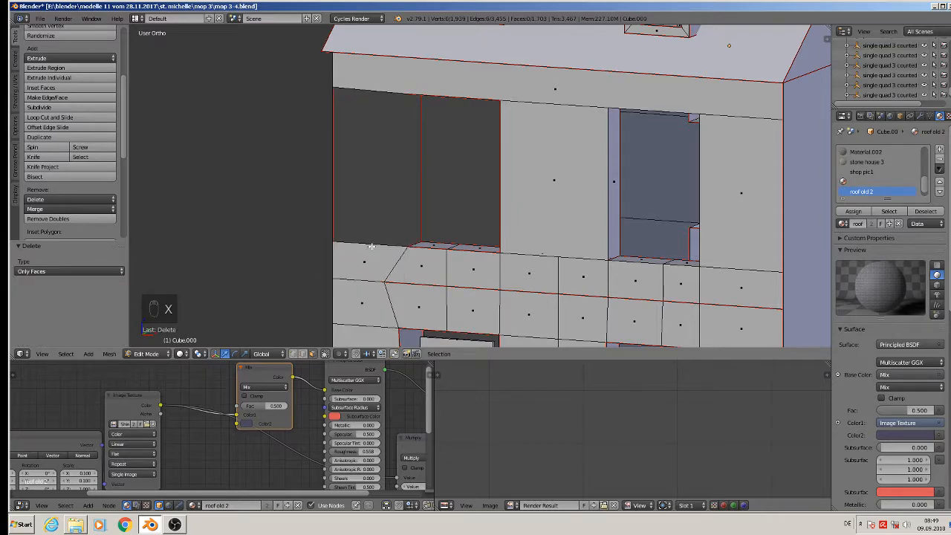
Fill the side reveal of the first upper window opening with a face between its short upper and lower depth edges
middle_click_drag(371, 246, 391, 239)
right_click(414, 238)
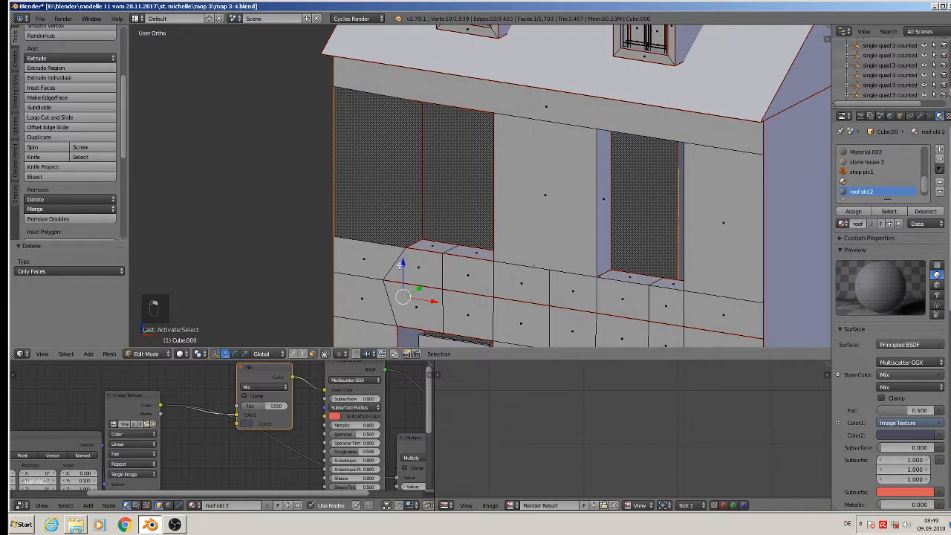
left_click(303, 355)
right_click(420, 238)
middle_click_drag(419, 237, 412, 160)
right_click(413, 113, "shift")
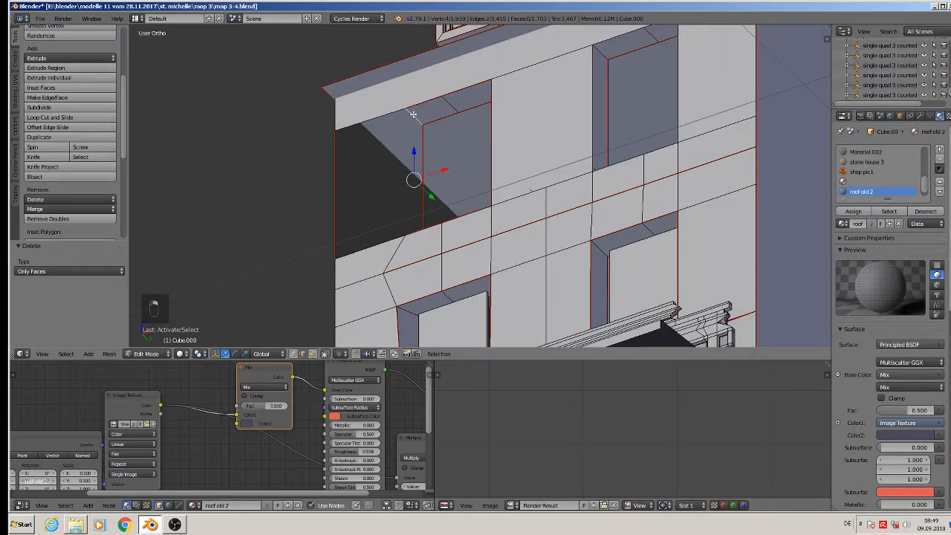
key("f")
middle_click_drag(411, 126, 413, 147)
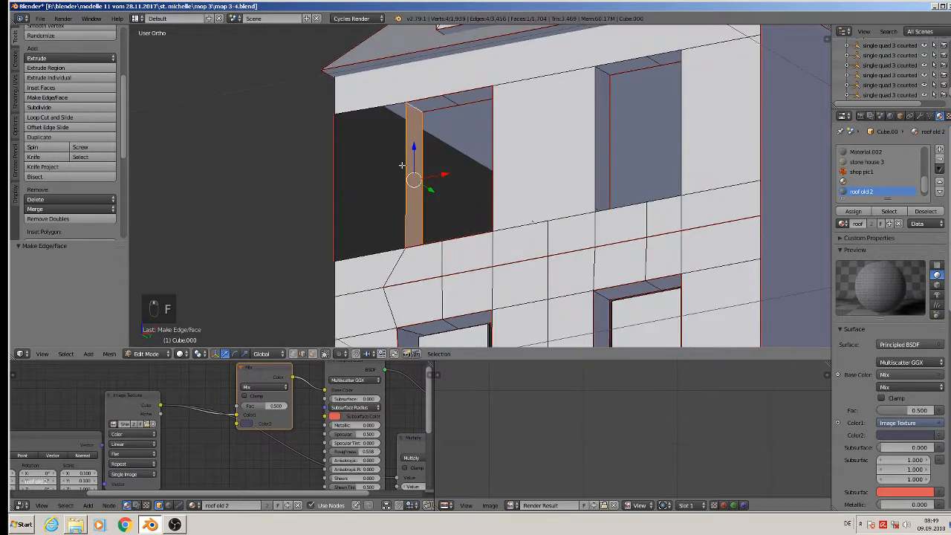
Try moving the outer vertical edge of the wall gap -0.048 along X, and undo the move
right_click(404, 168)
key("ctrl+e")
right_click(331, 149)
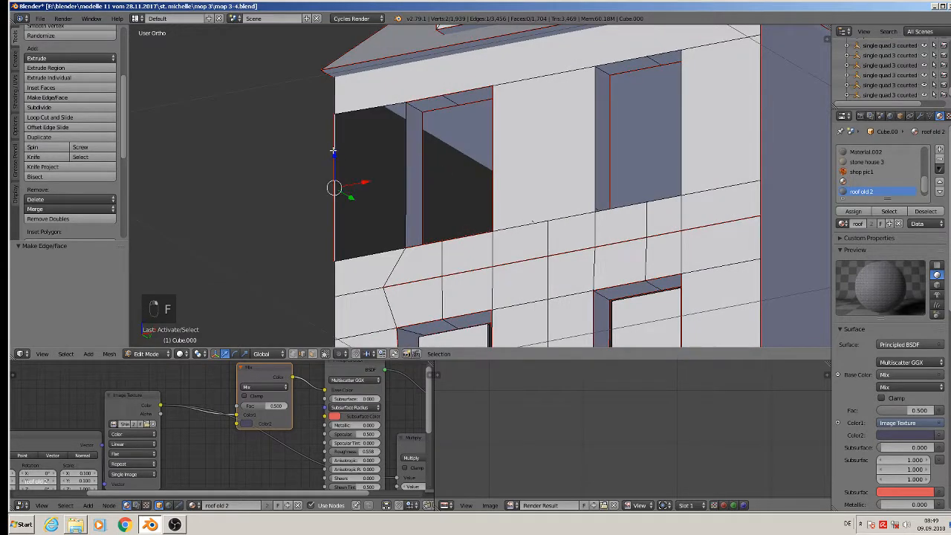
middle_click_drag(344, 173, 370, 188)
left_click_drag(372, 191, 335, 188)
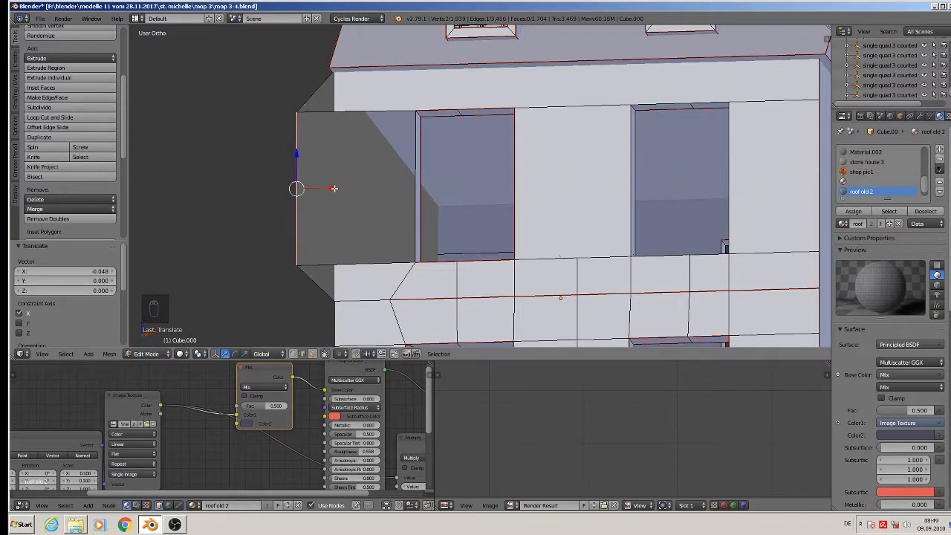
key("ctrl+z")
Fill the wall gap between the house corner and the first upper window opening with a face, and clear the selection
right_click(412, 192)
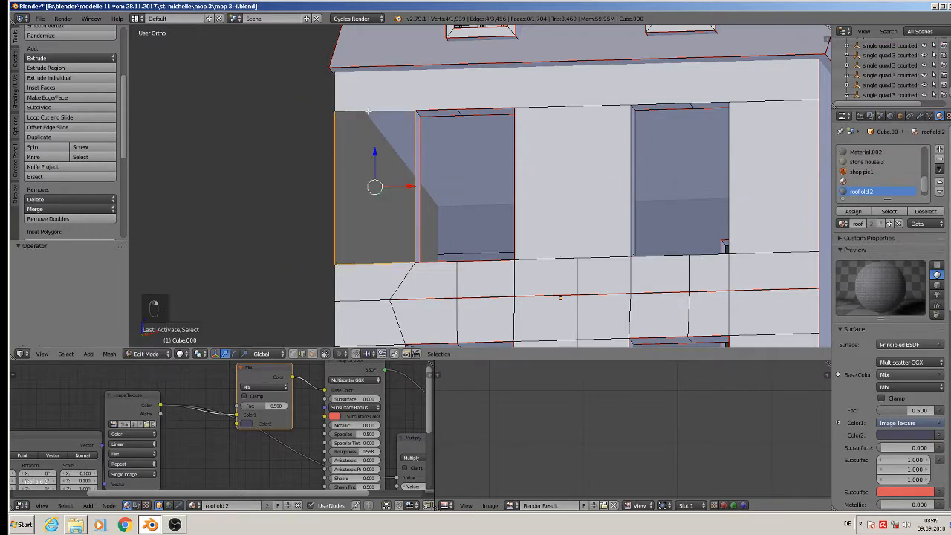
key("f")
key("a")
Dissolve the short edges dividing the top reveals of both upper window openings
middle_click_drag(420, 175, 434, 152)
right_click(462, 112)
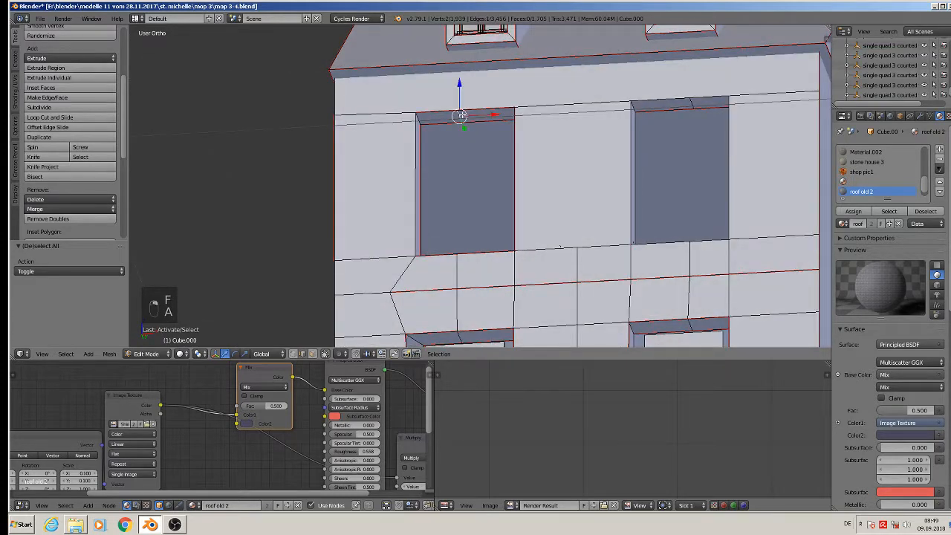
right_click(687, 110, "shift")
key("x")
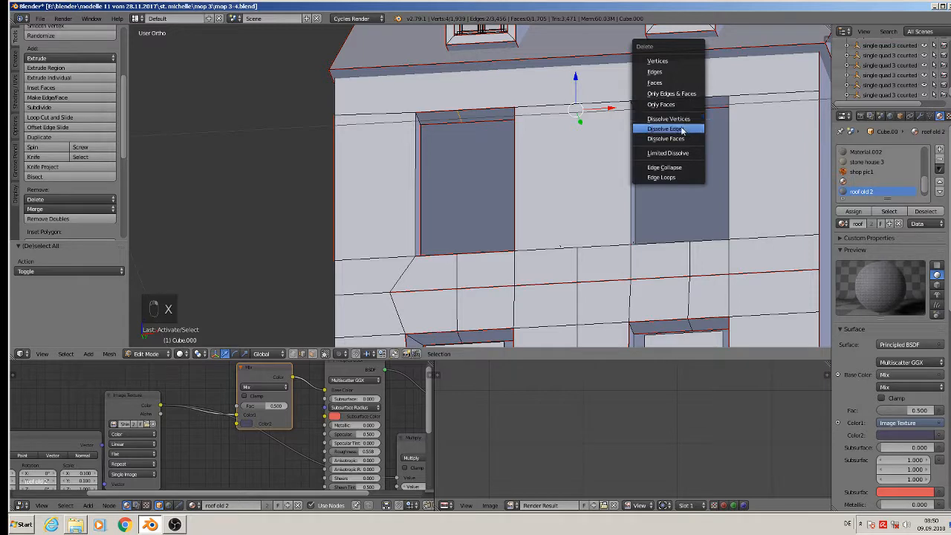
left_click(682, 129)
Dissolve the horizontal edge joining the tops of the two upper window openings
middle_click_drag(683, 129, 570, 119)
right_click(569, 113)
key("x")
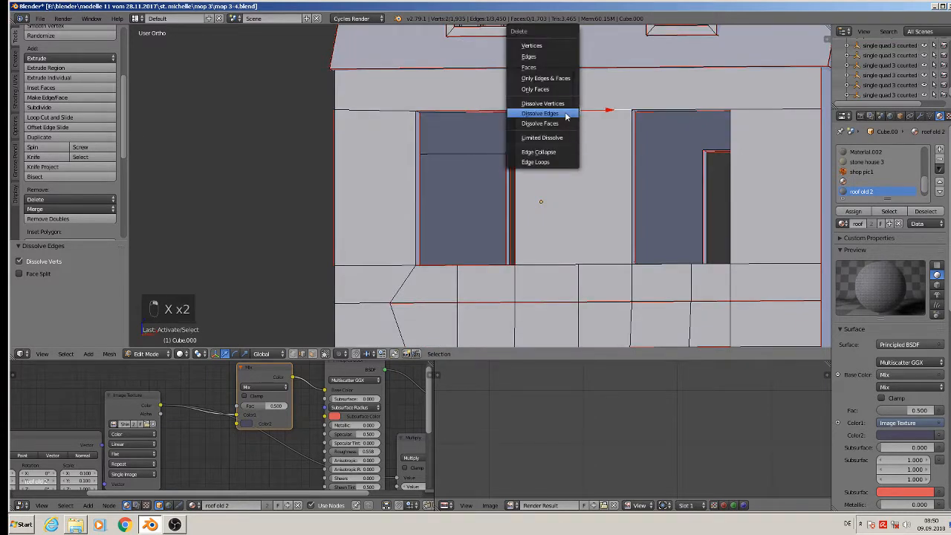
left_click(566, 116)
Dissolve the horizontal edge loop running through the wall band between the upper and lower window rows
scroll(722, 290, "down", 3)
scroll(574, 178, "up", 4)
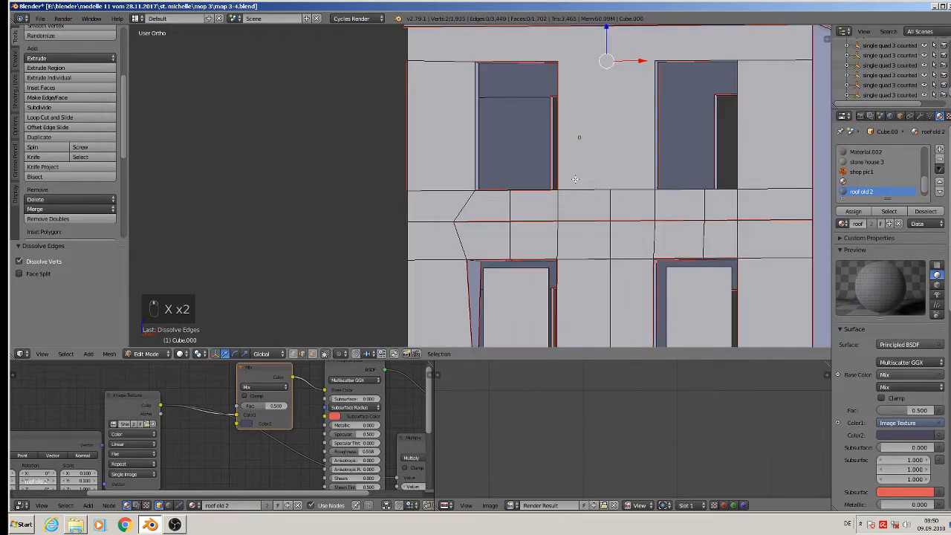
mouse_move(583, 180)
middle_mouse_down()
mouse_move(618, 197)
mouse_move(576, 184)
middle_mouse_up()
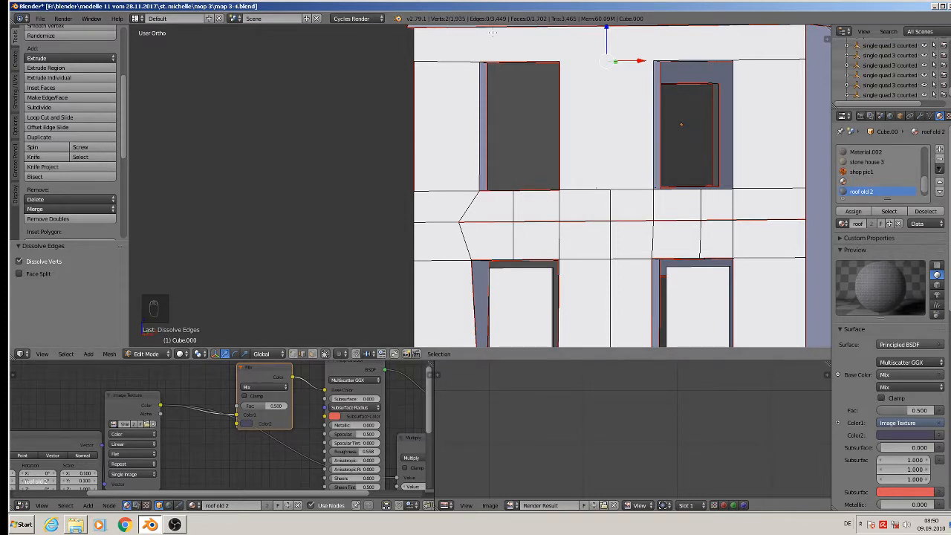
scroll(563, 210, "up", 2)
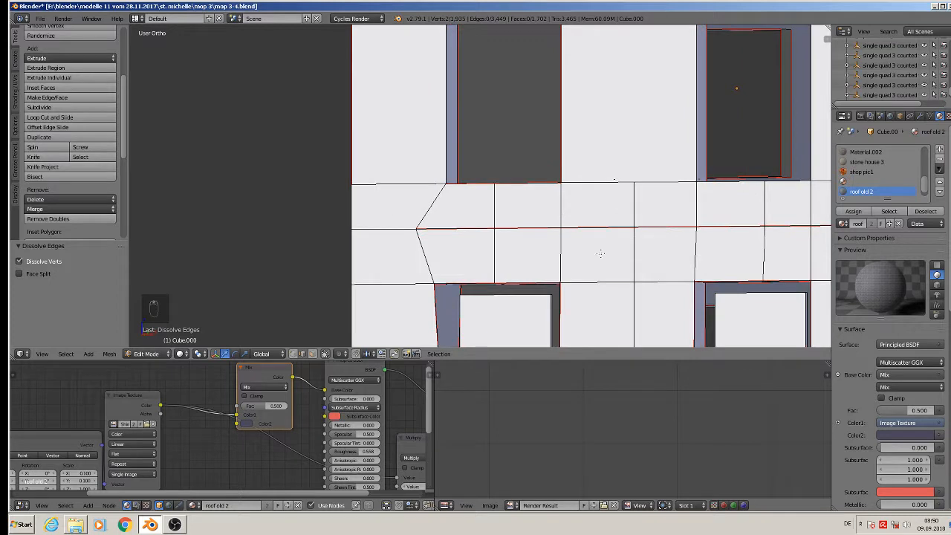
middle_click_drag(601, 254, 418, 243, "shift")
right_click(371, 221, "alt")
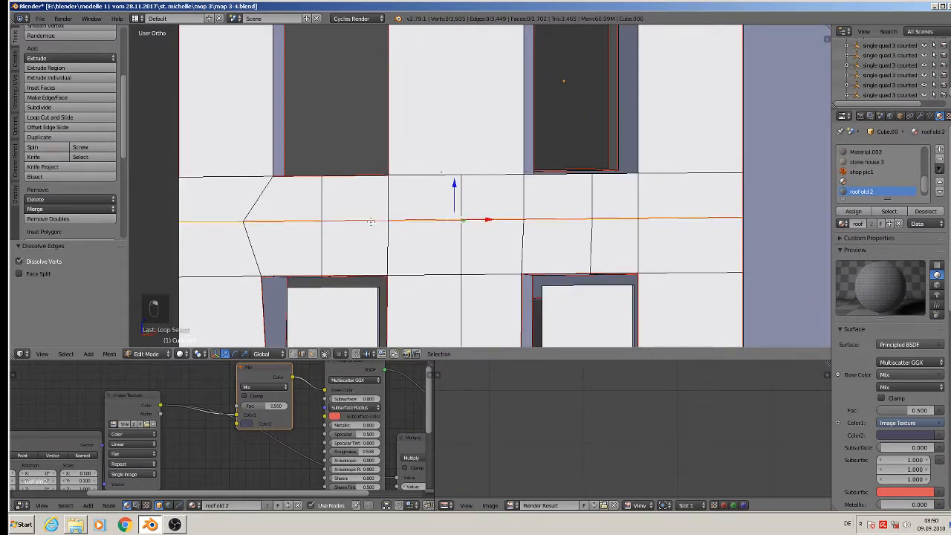
key("x")
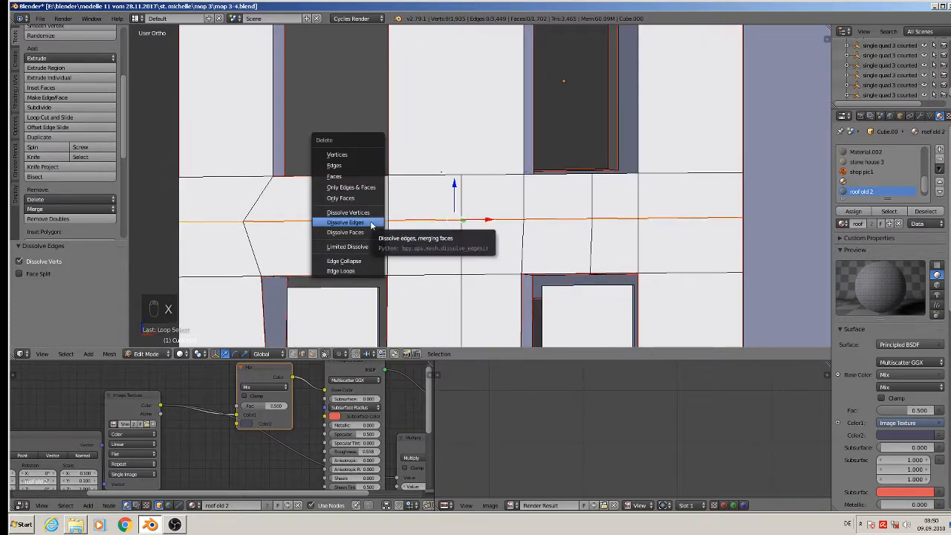
left_click(370, 221)
Dissolve the vertical edges crossing the wall band and the horizontal edges above and below it between the window openings
right_click(268, 224)
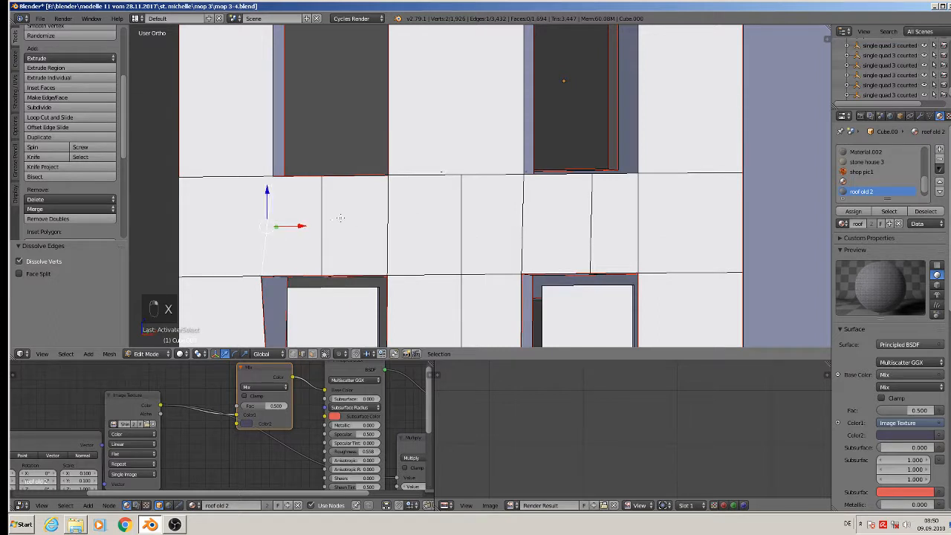
right_click(322, 224, "shift")
right_click(387, 224, "shift")
right_click(461, 223, "shift")
right_click(524, 225, "shift")
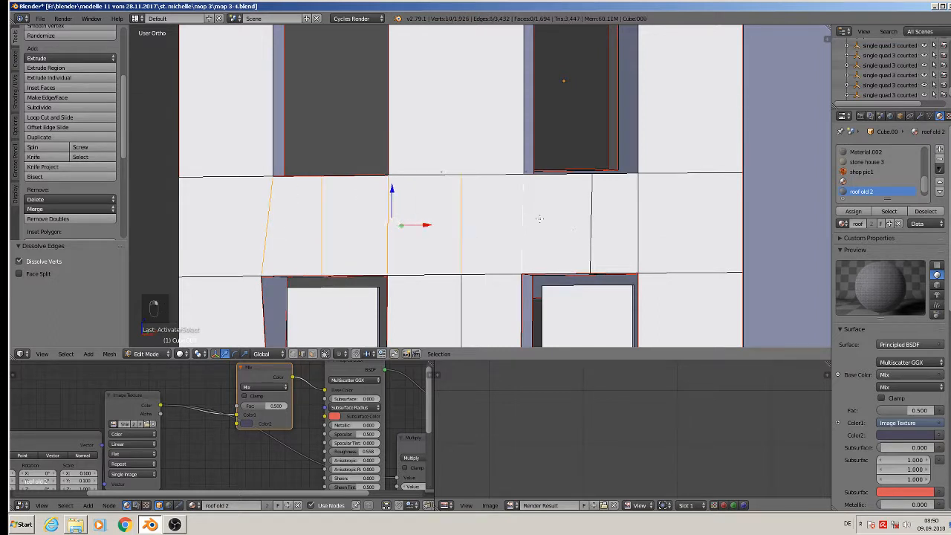
right_click(592, 221, "shift")
right_click(637, 225, "shift")
right_click(443, 170, "shift")
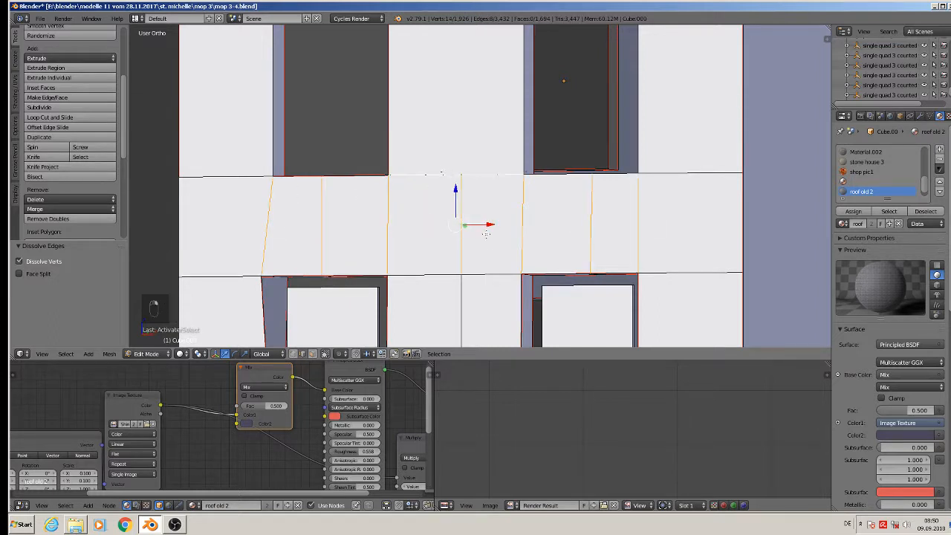
right_click(439, 280, "shift")
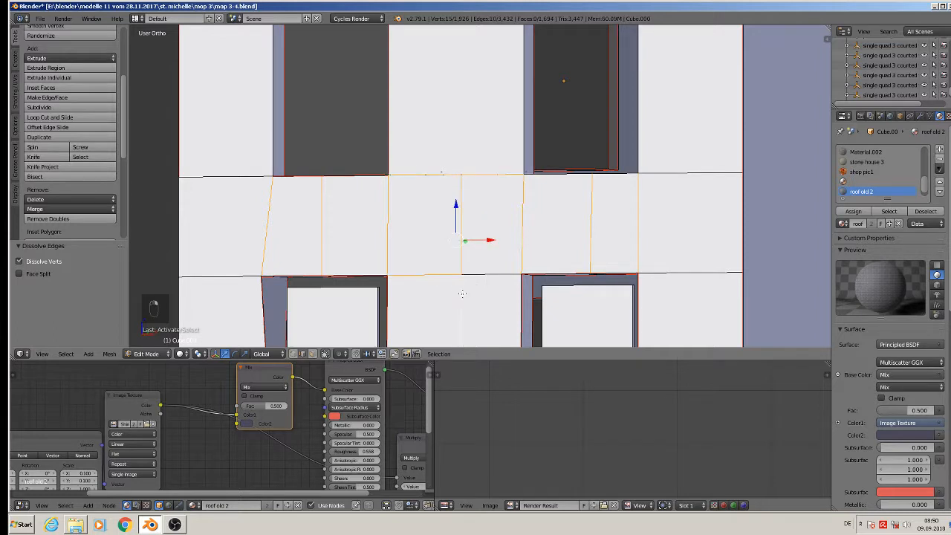
key("x")
left_click(457, 290)
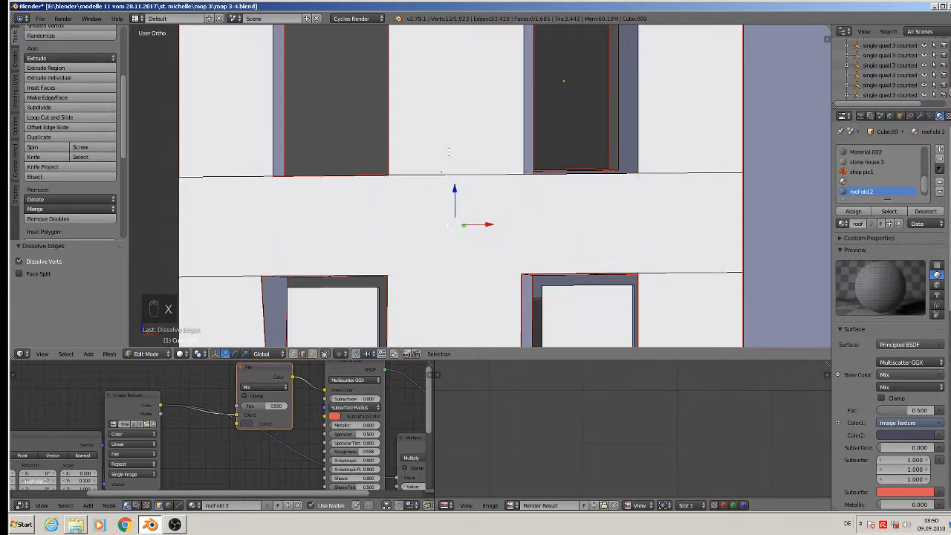
Try to dissolve the stray short edge on the wall between the sills of the two upper window openings
key("x")
right_click(443, 172)
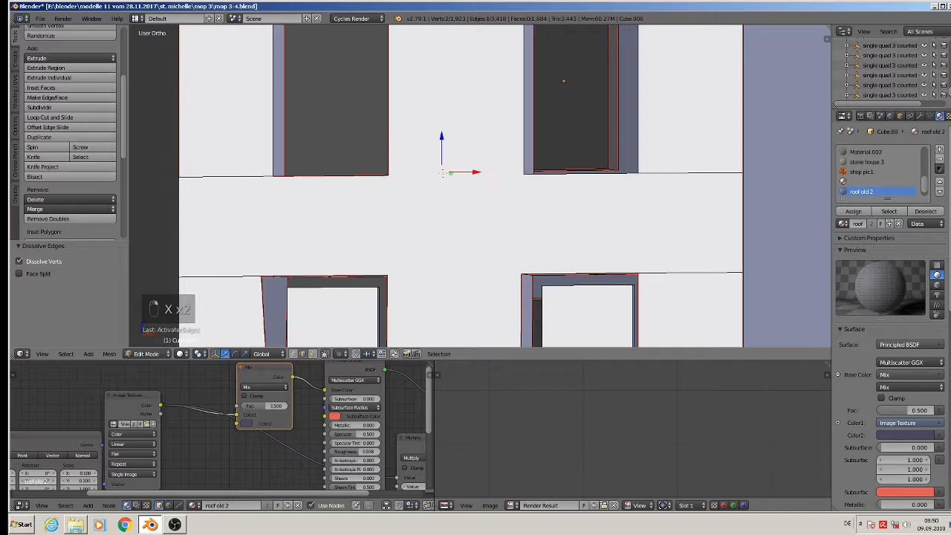
key("x")
left_click(446, 176)
Delete the linked window panels, with all their vertices, from both lower window openings above the shop cornice
scroll(479, 216, "down", 4)
middle_click_drag(489, 280, 499, 199, "shift")
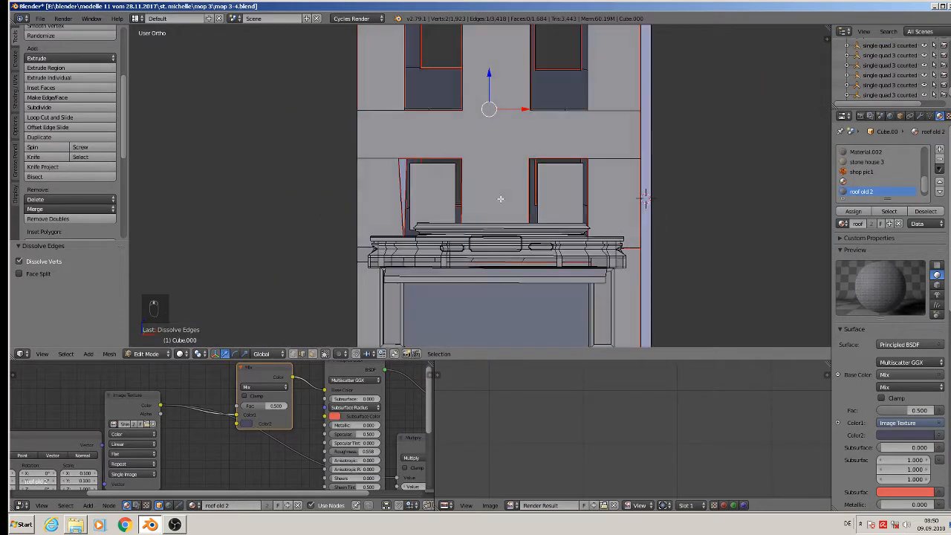
scroll(498, 198, "up", 3)
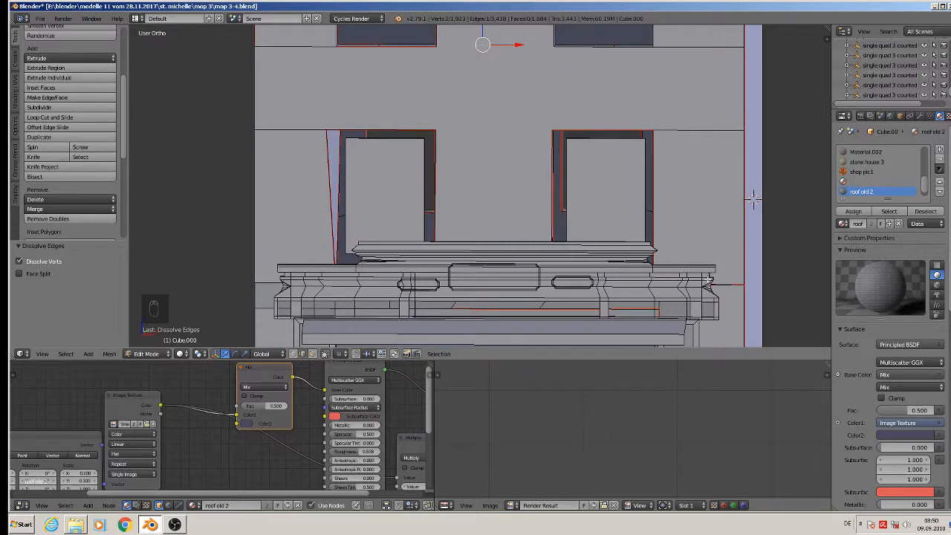
key("l")
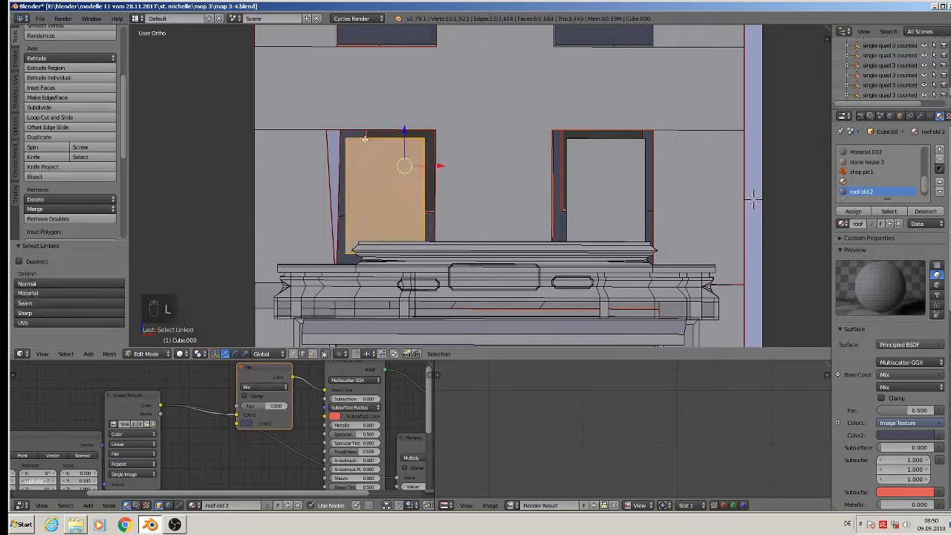
key("x")
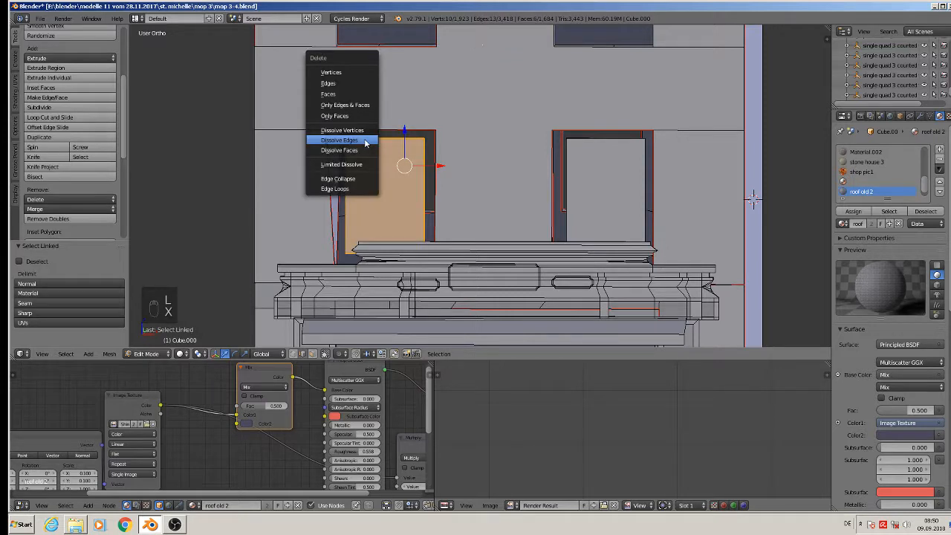
left_click(352, 72)
key("l")
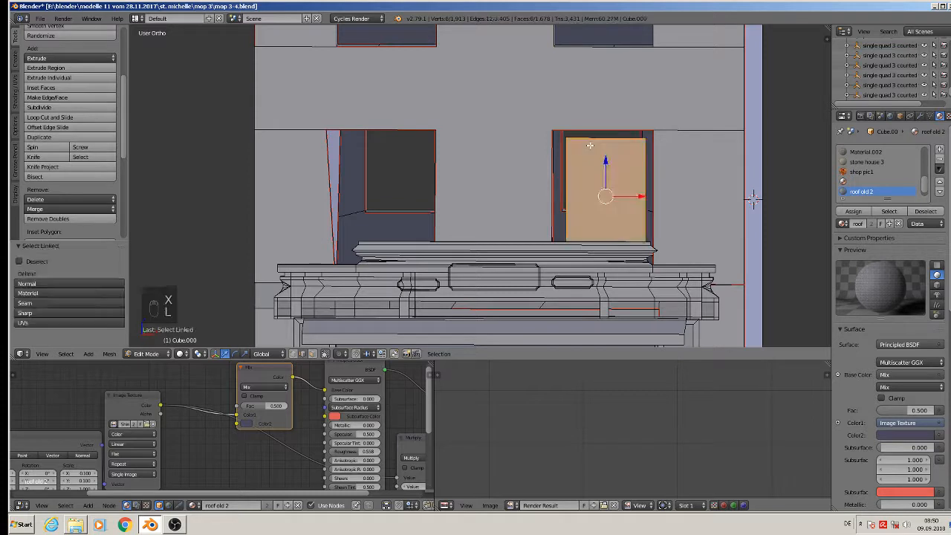
key("x")
left_click(589, 147)
Move the outer top corner vertex of the left lower window opening 0.017 along X to straighten its slanted side
scroll(428, 191, "up", 2)
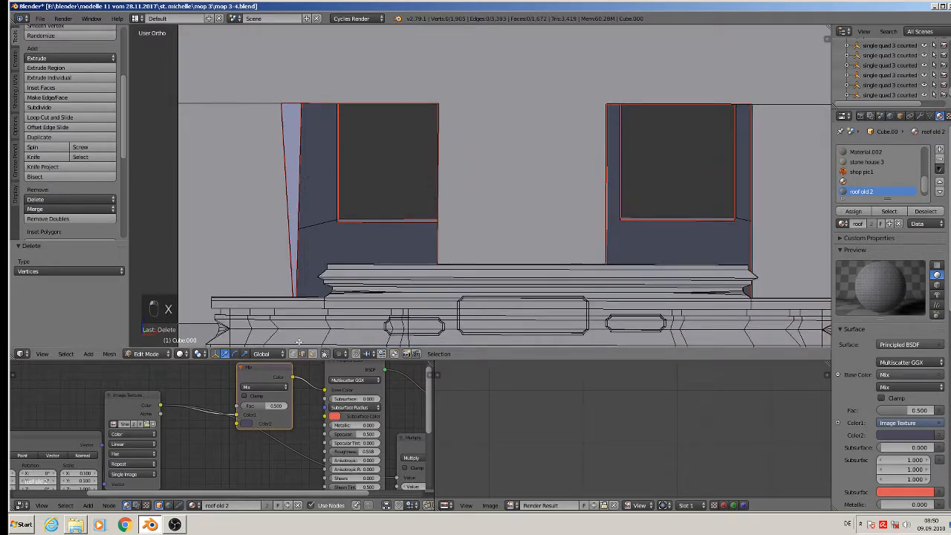
right_click(278, 106)
key("ctrl+v")
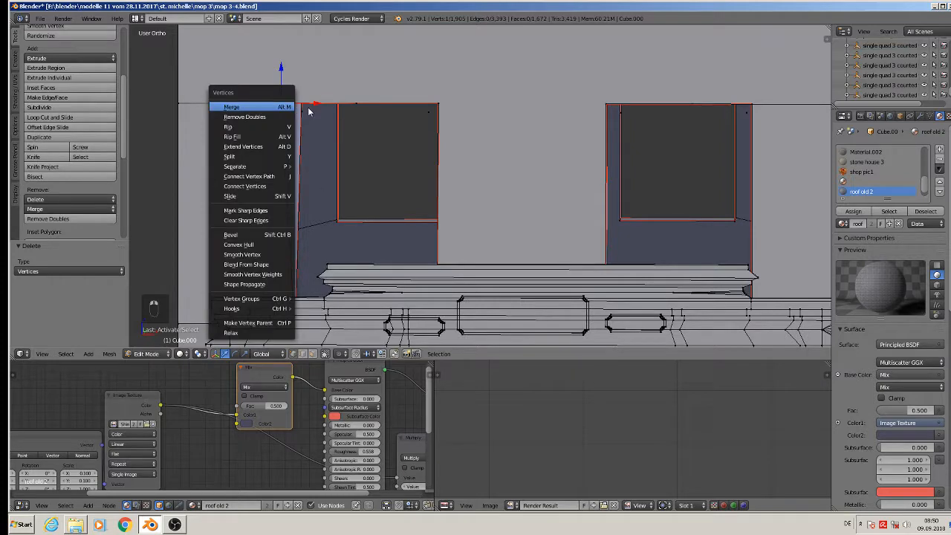
key("g")
key("x")
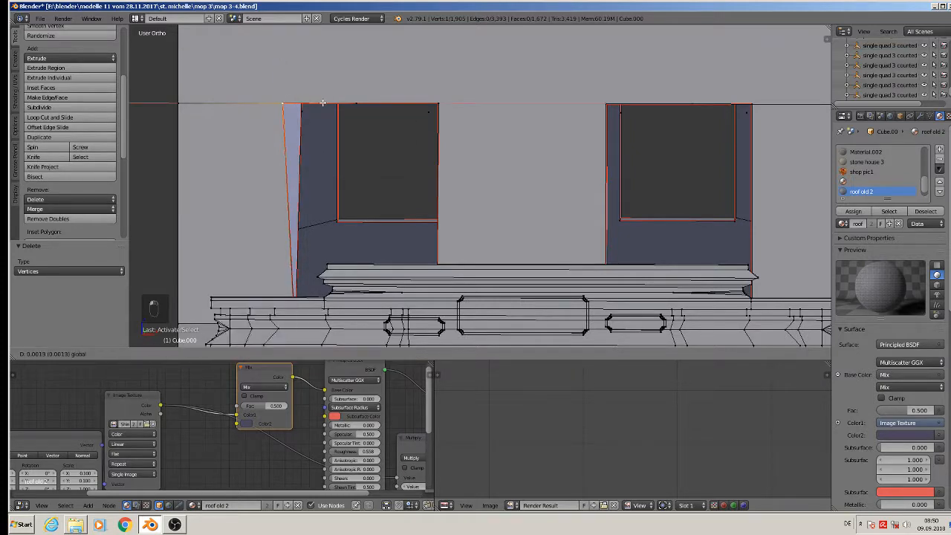
left_click(343, 109)
Clear the selection and delete the short edges dividing the top reveals of both lower window openings
middle_click_drag(343, 109, 376, 136)
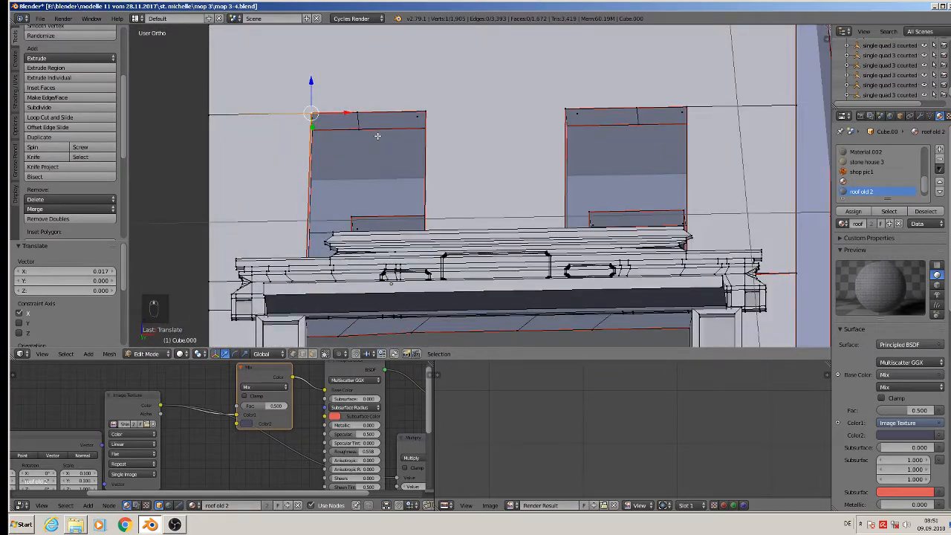
key("a")
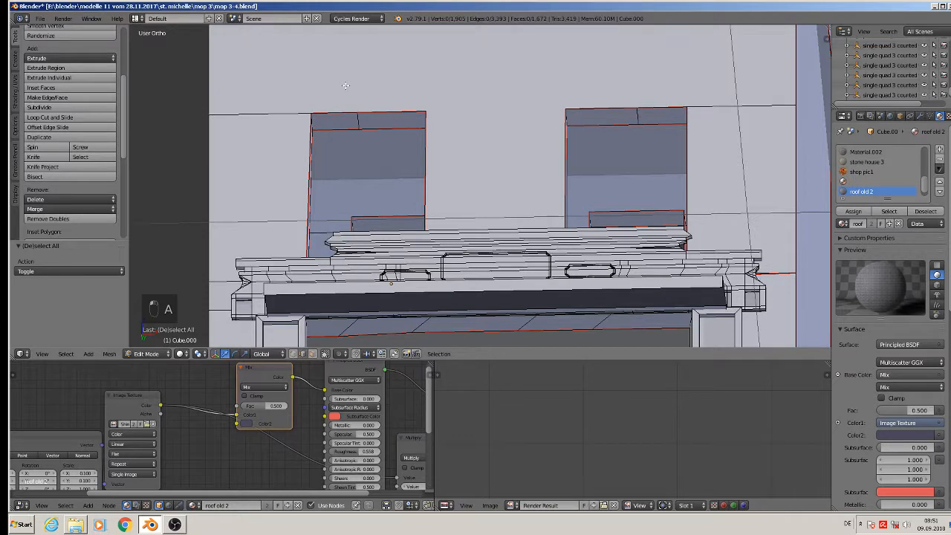
right_click(361, 116)
right_click(644, 113, "shift")
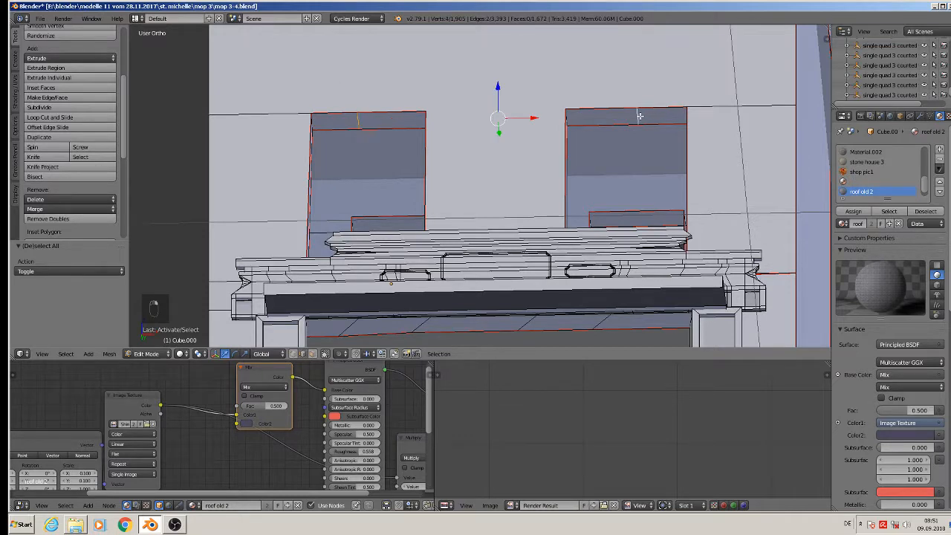
key("x")
left_click(644, 128)
Dissolve the vertical edge loop running through the shop cornice below the right end of its upper ledge
scroll(608, 201, "down", 3)
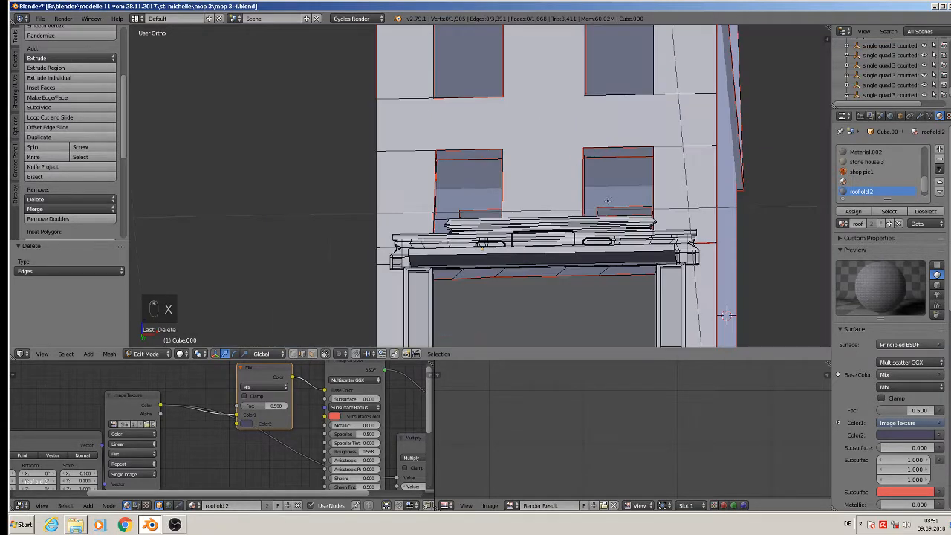
middle_click_drag(599, 222, 536, 169, "shift")
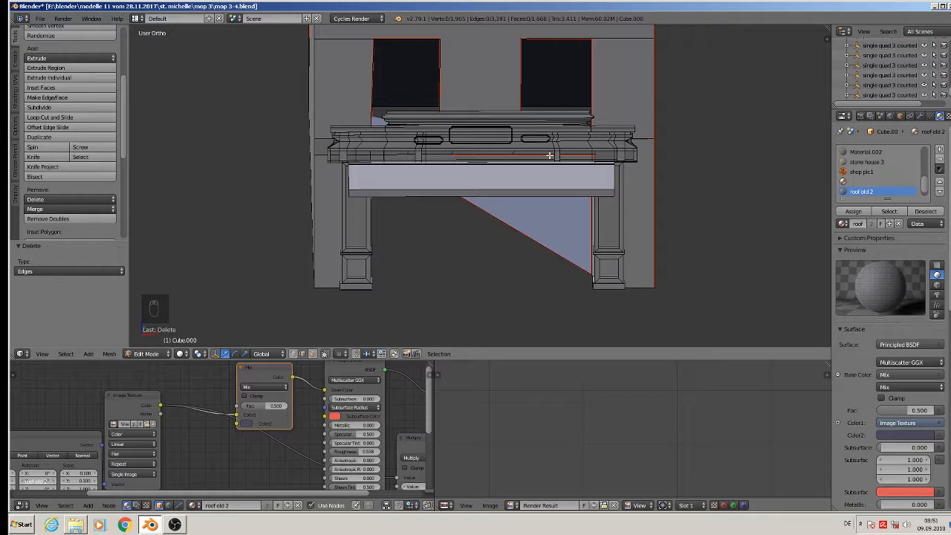
scroll(549, 156, "up", 5)
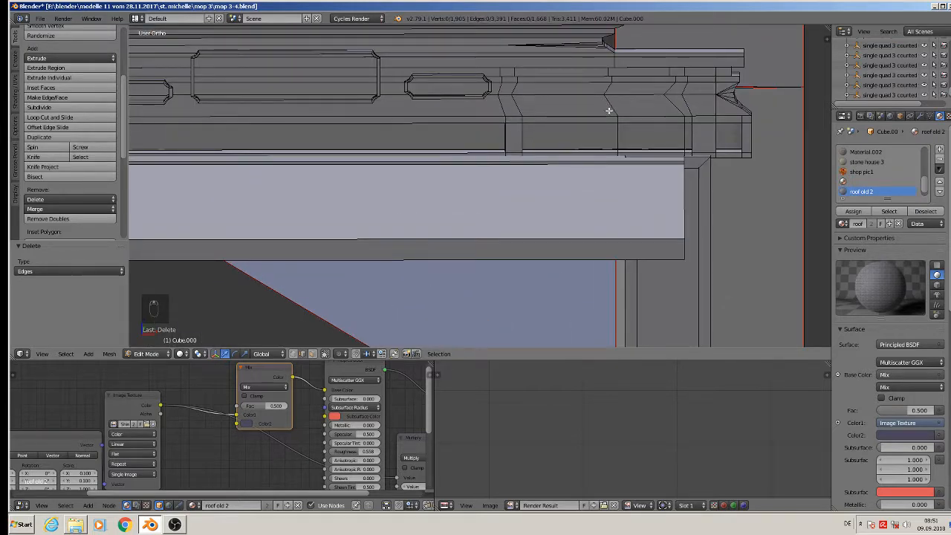
middle_click_drag(610, 111, 574, 201, "shift")
scroll(576, 198, "up", 2)
right_click(583, 189, "alt")
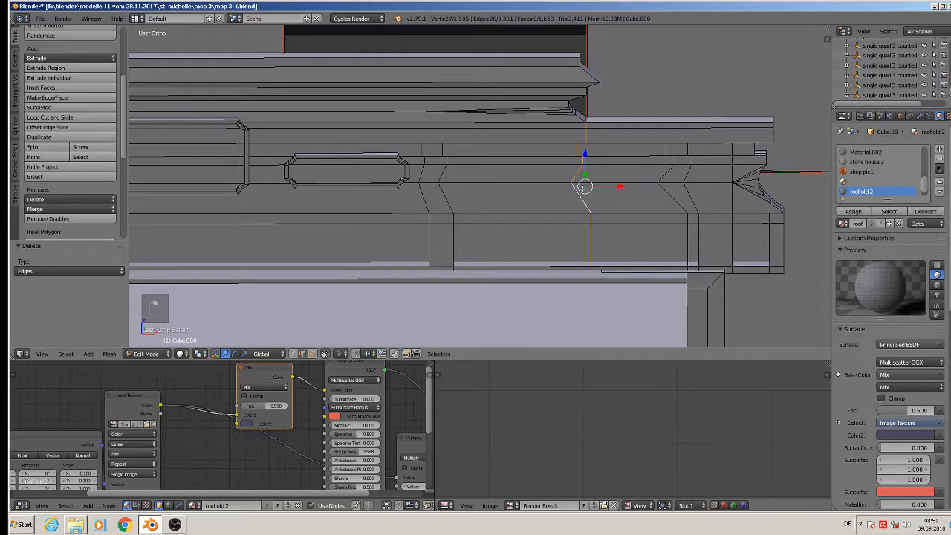
key("x")
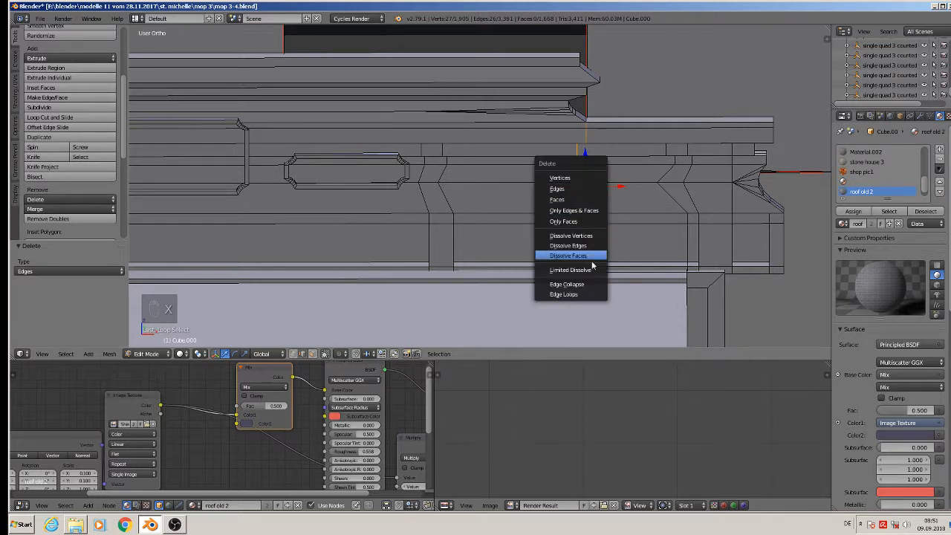
left_click(583, 245)
Dissolve the pair of angled vertical edge loops near the right end of the shop cornice
right_click(681, 227)
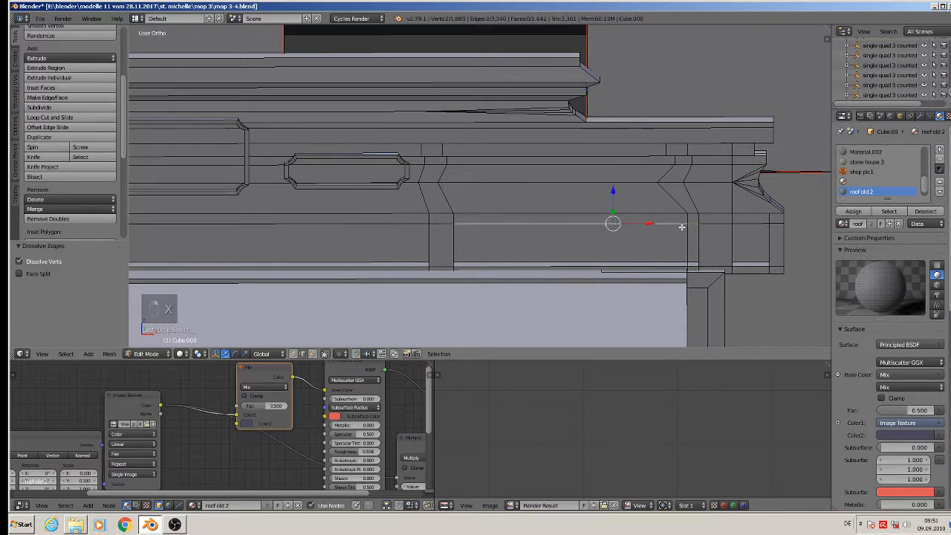
right_click(686, 237, "alt")
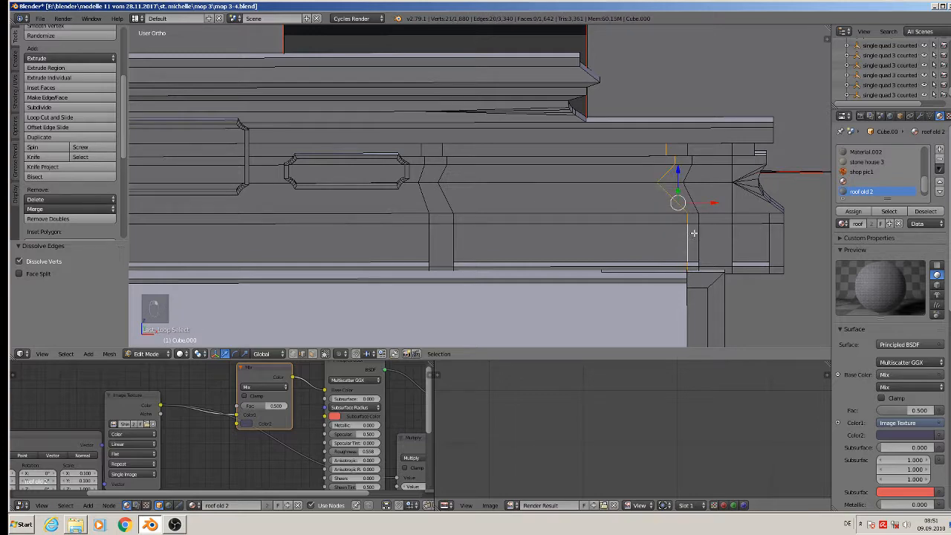
right_click(700, 232, "shift")
key("x")
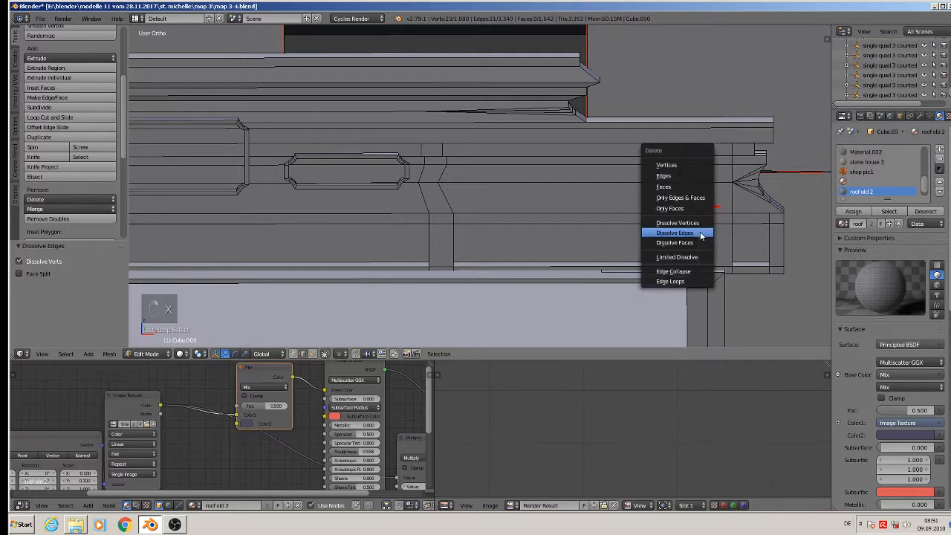
left_click(701, 235)
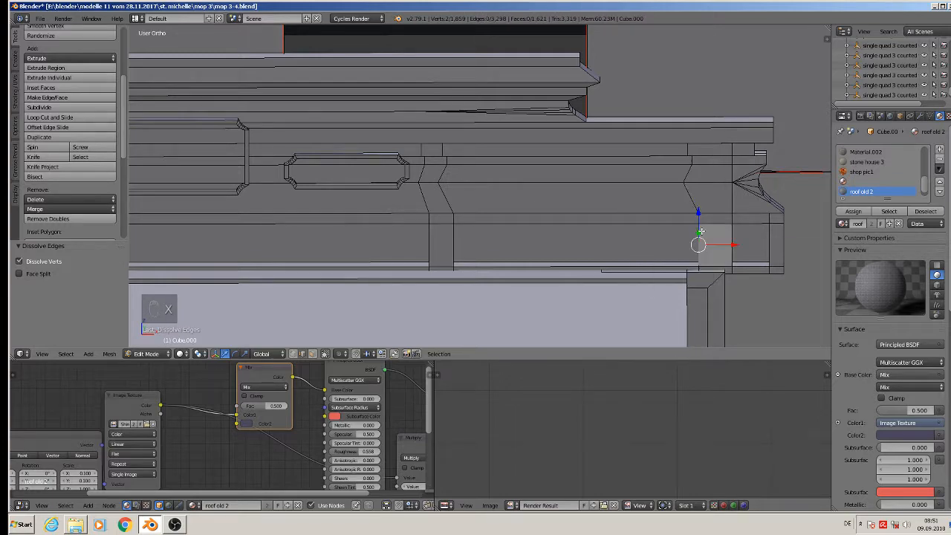
middle_click_drag(701, 231, 687, 189)
right_click(688, 187, "alt")
key("x")
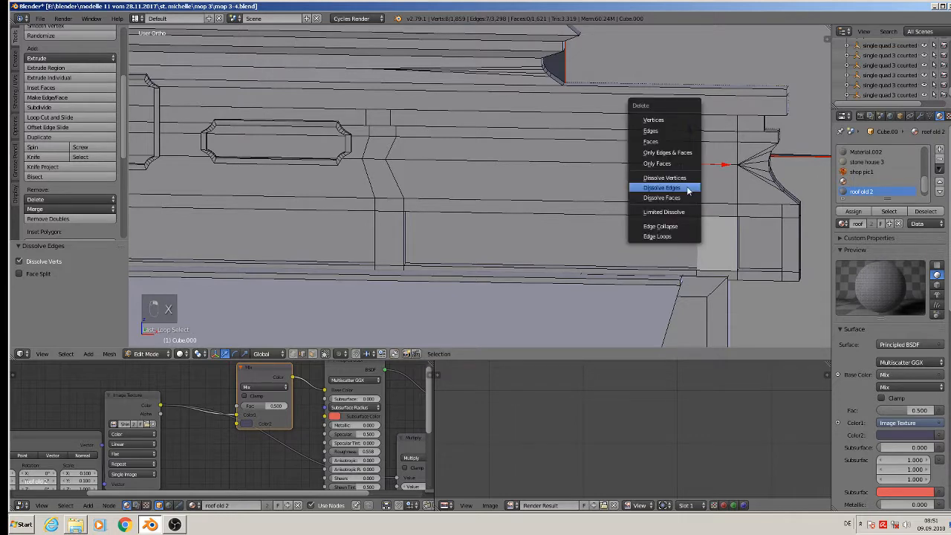
left_click(688, 188)
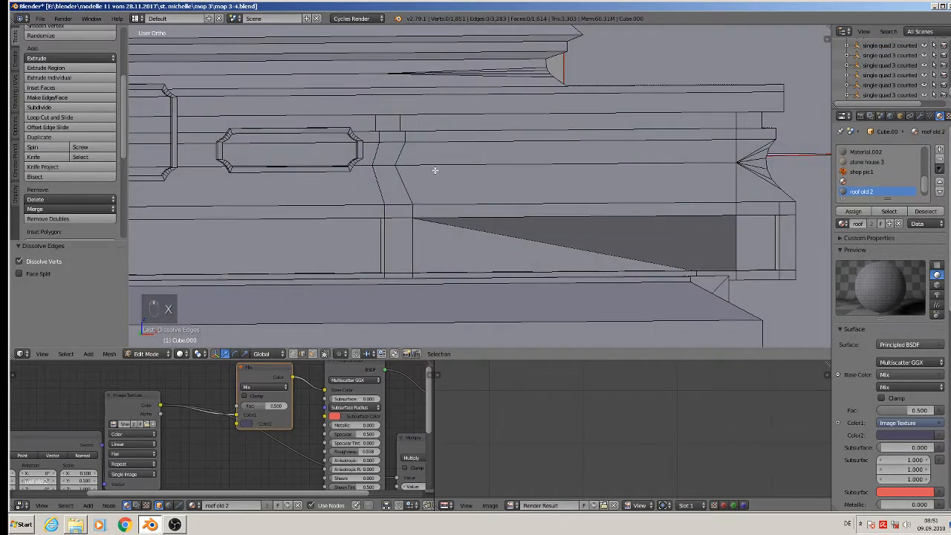
Dissolve the two angled vertical edge loops in the cornice beside the small right-hand ornamental panel
middle_click_drag(435, 170, 451, 176)
right_click(442, 184, "alt")
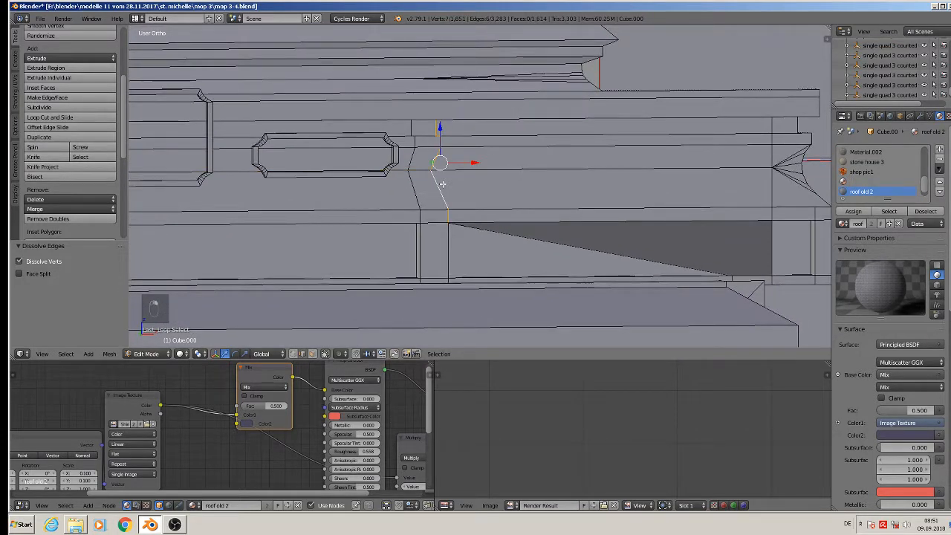
key("x")
left_click(442, 186)
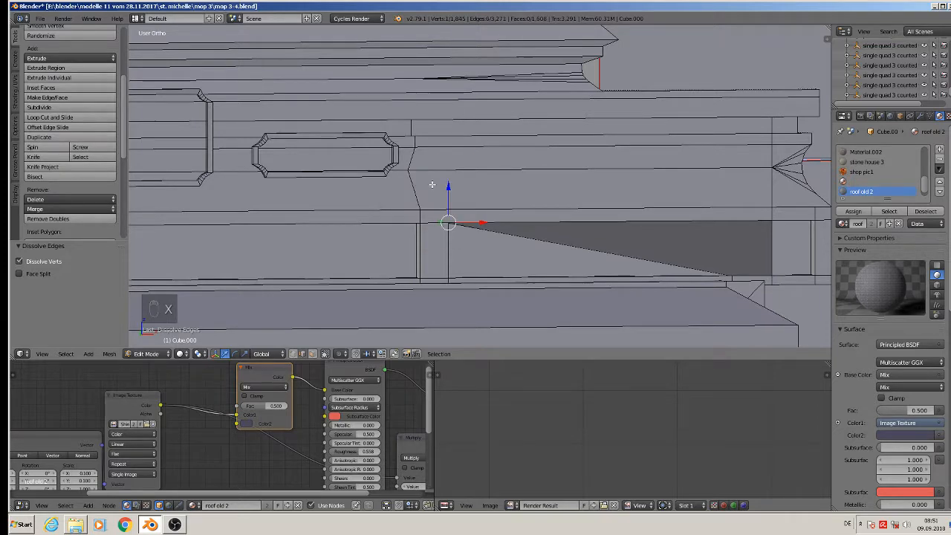
right_click(412, 187, "alt")
key("x")
left_click(413, 187)
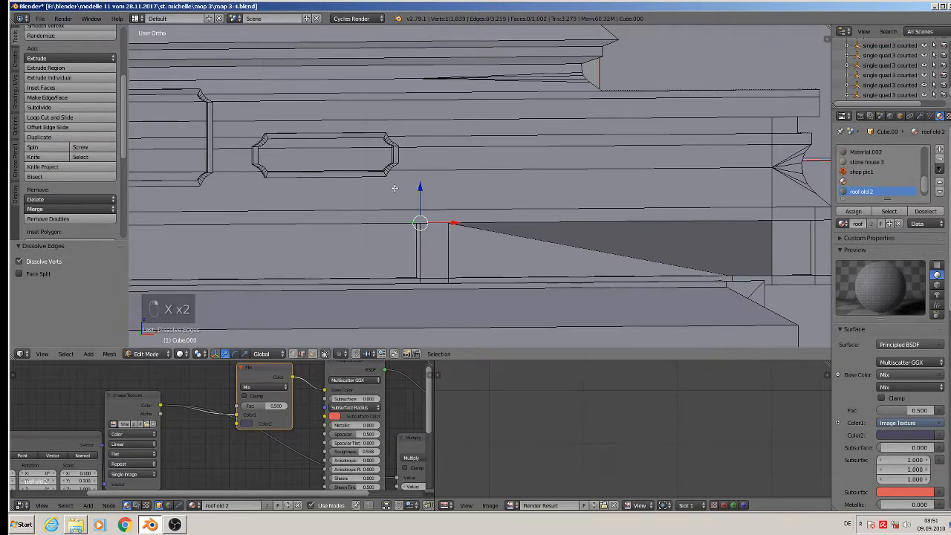
Dissolve the three vertical edge loops crossing the cornice at the small left-hand ornamental panel
middle_click_drag(394, 188, 579, 207, "shift")
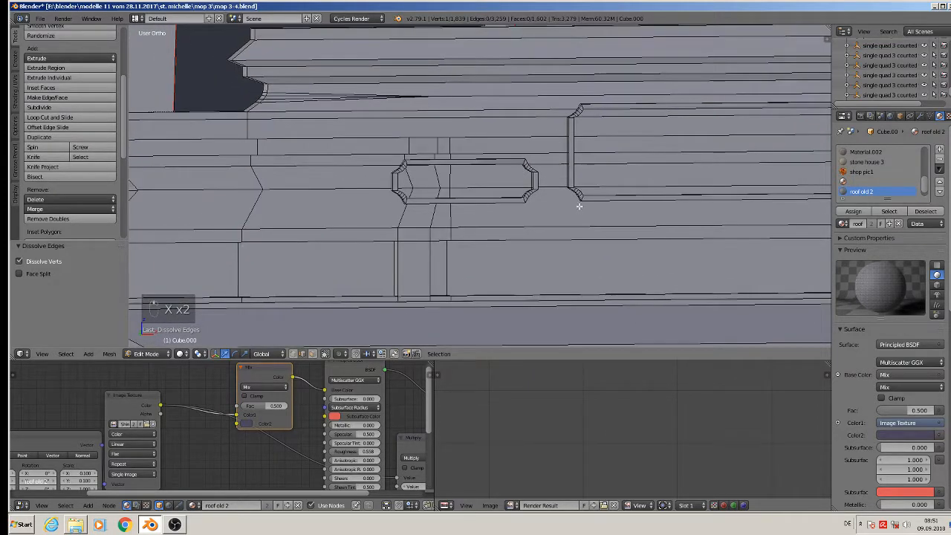
right_click(446, 222, "alt")
key("x")
left_click(439, 220)
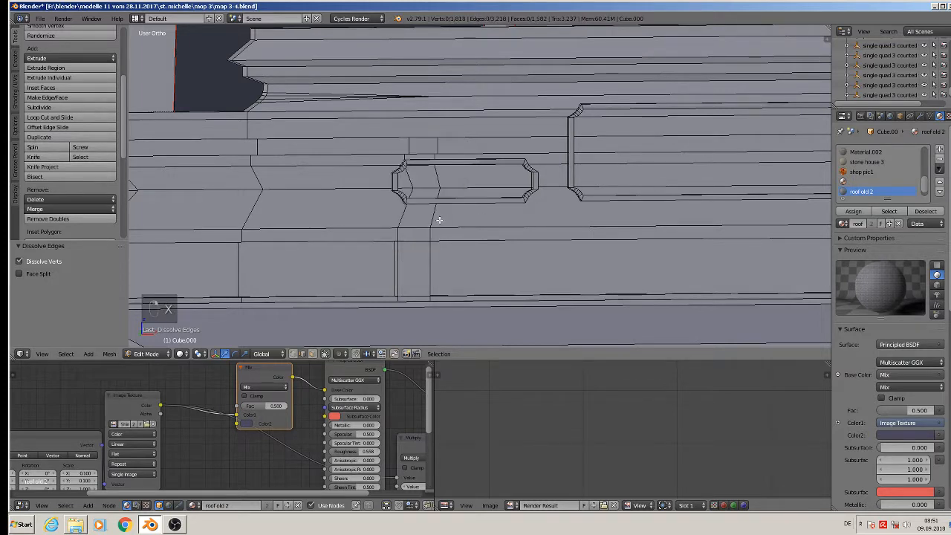
right_click(438, 221, "alt")
key("x")
left_click(436, 219)
right_click(399, 220, "alt")
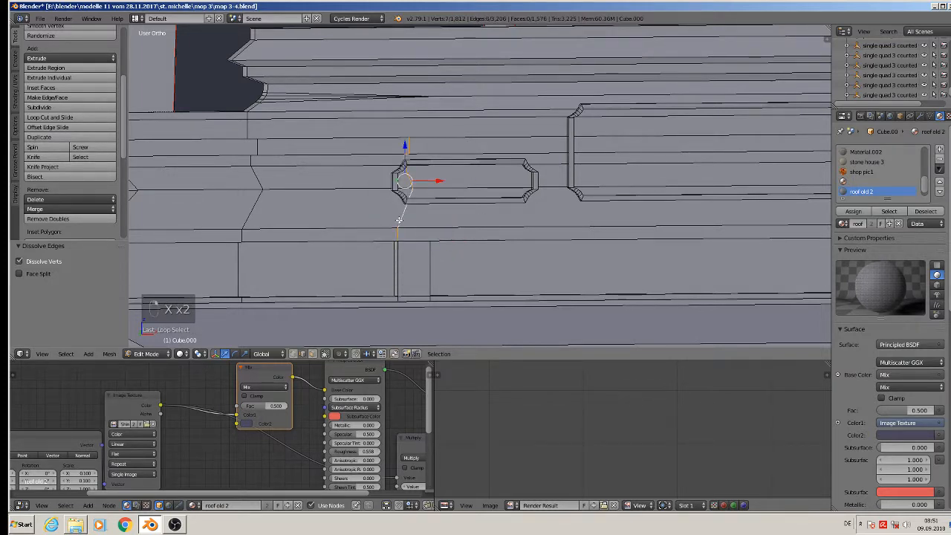
key("x")
left_click(399, 215)
Dissolve the three vertical edge loops crossing the shop cornice between its left end and the small left-hand ornamental panel
middle_click_drag(334, 212, 458, 202, "shift")
right_click(442, 199, "alt")
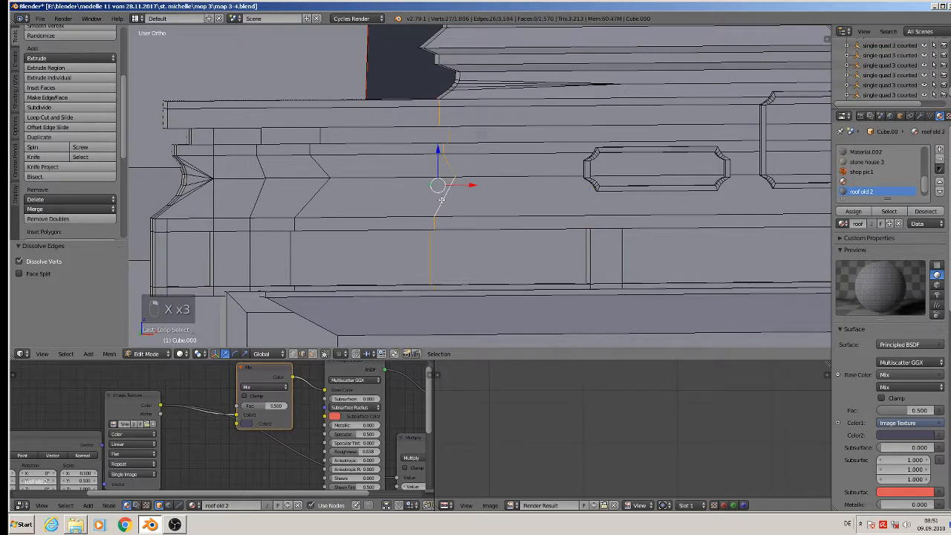
key("x")
left_click(440, 198)
right_click(312, 199, "alt")
key("x")
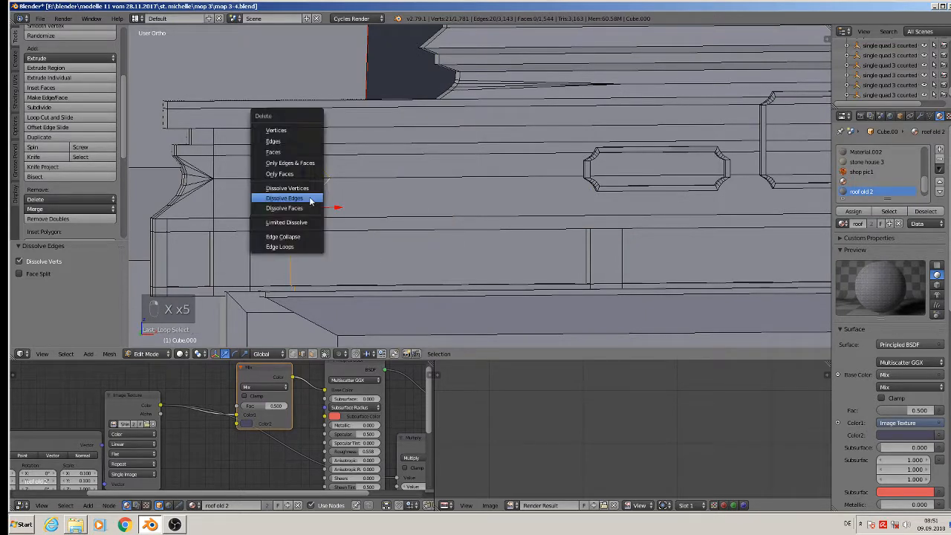
left_click(311, 201)
right_click(255, 188, "alt")
key("x")
left_click(256, 186)
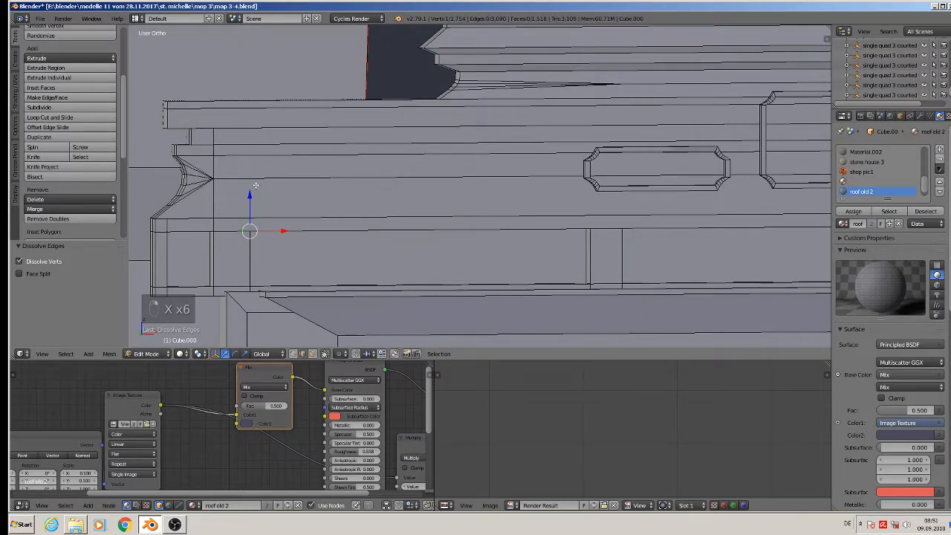
Dissolve the long horizontal edge line just above the cornice's lower recesses, including its short segments at the left end
middle_click_drag(255, 185, 296, 166, "shift")
middle_click_drag(307, 228, 345, 274, "shift")
right_click(317, 240)
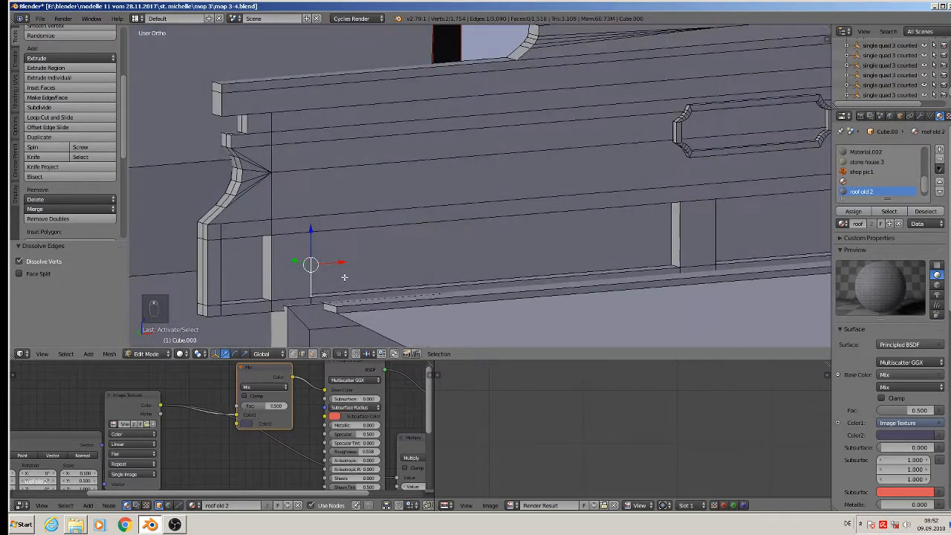
right_click(221, 223)
key("ctrl+e")
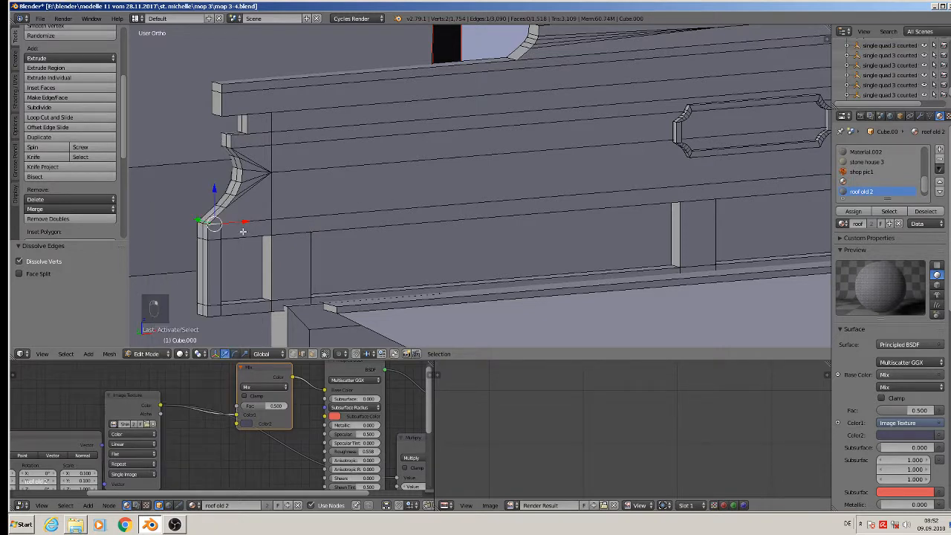
right_click(284, 218, "shift")
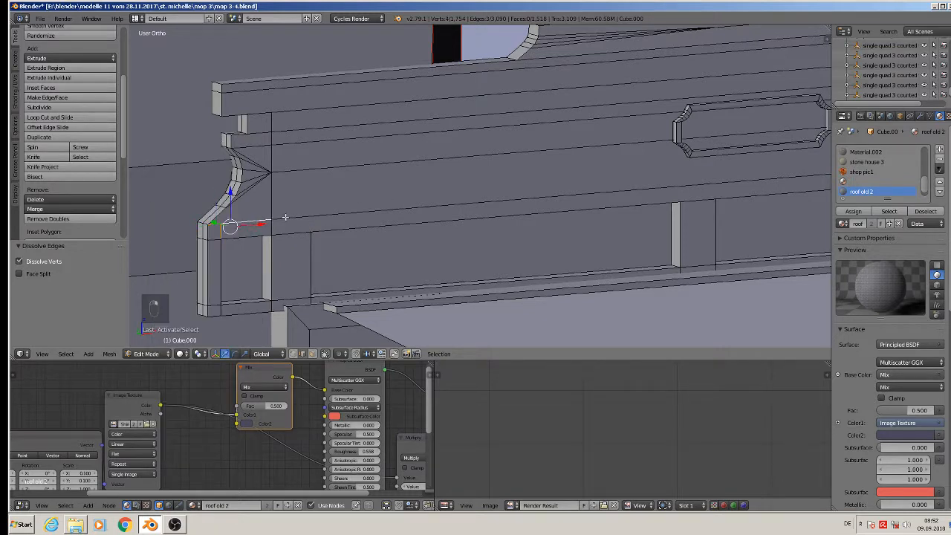
right_click(298, 216, "shift")
key("x")
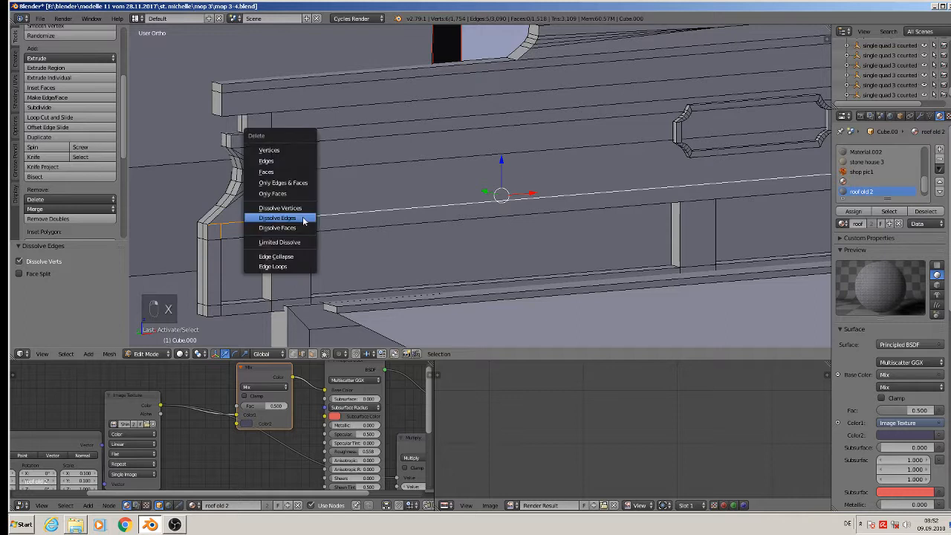
left_click(302, 217)
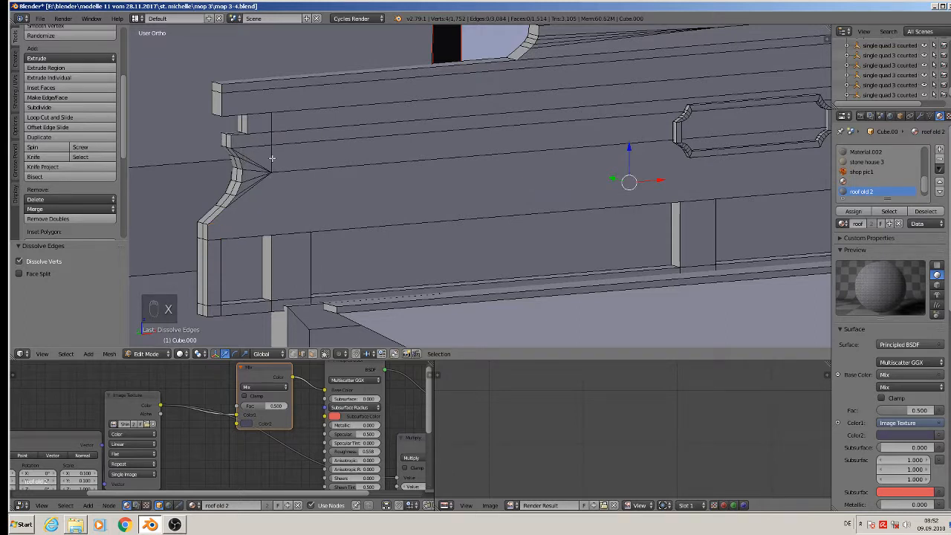
Dissolve the short vertical edges beside the cornice's stepped left end and the long horizontal edge line just below the step
right_click(271, 159)
right_click(255, 143, "shift")
right_click(300, 145, "shift")
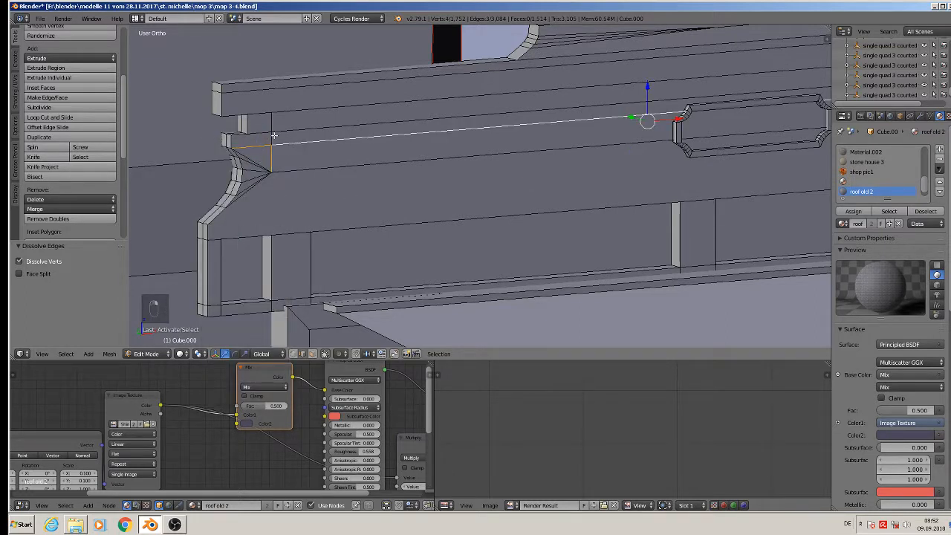
right_click(275, 135, "shift")
right_click(266, 133, "shift")
right_click(270, 124, "shift")
right_click(290, 129, "shift")
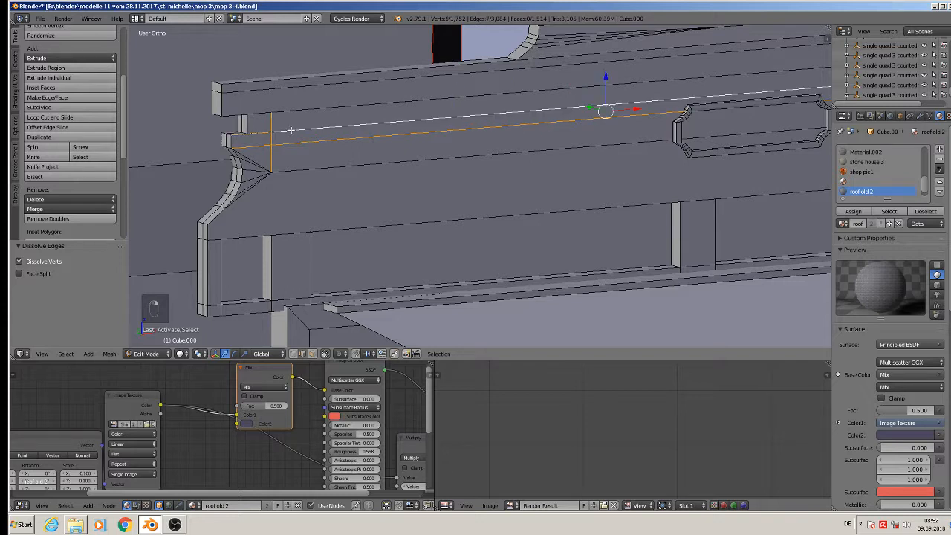
key("x")
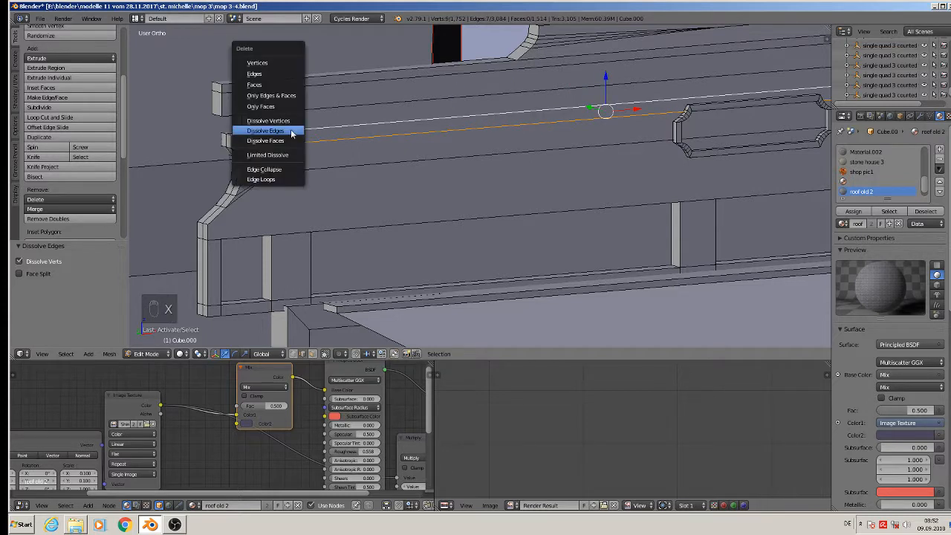
left_click(291, 130)
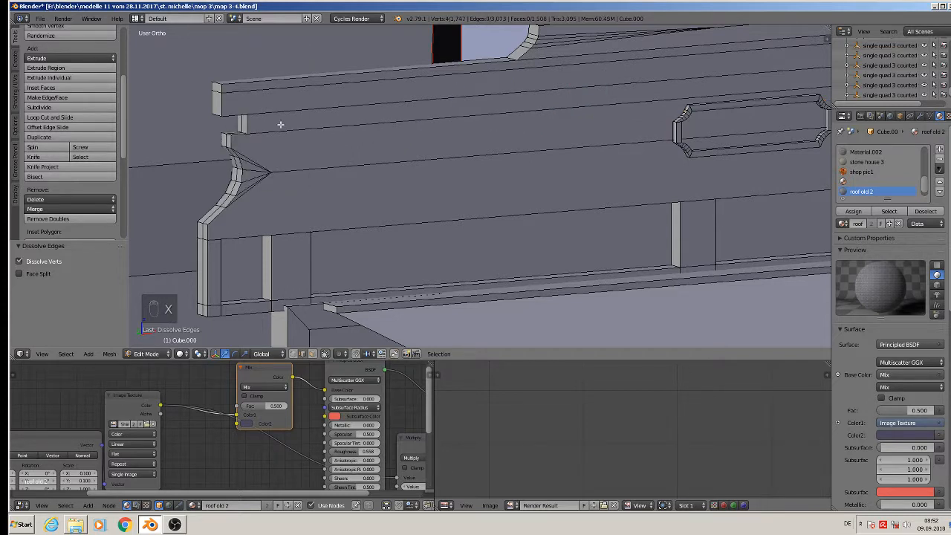
Dissolve the remaining long horizontal edge running along the cornice face from the notch in its left-end profile
right_click(277, 131)
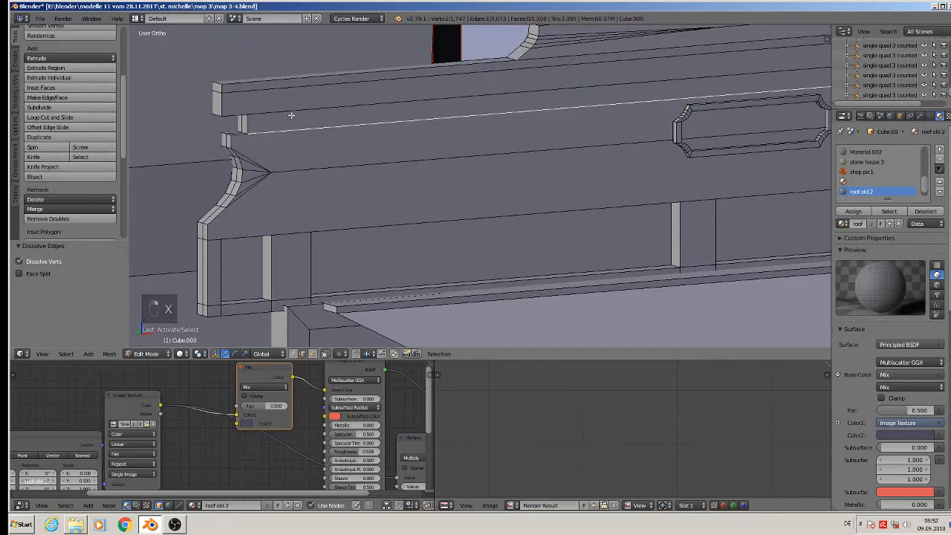
right_click(291, 113, "shift")
key("x")
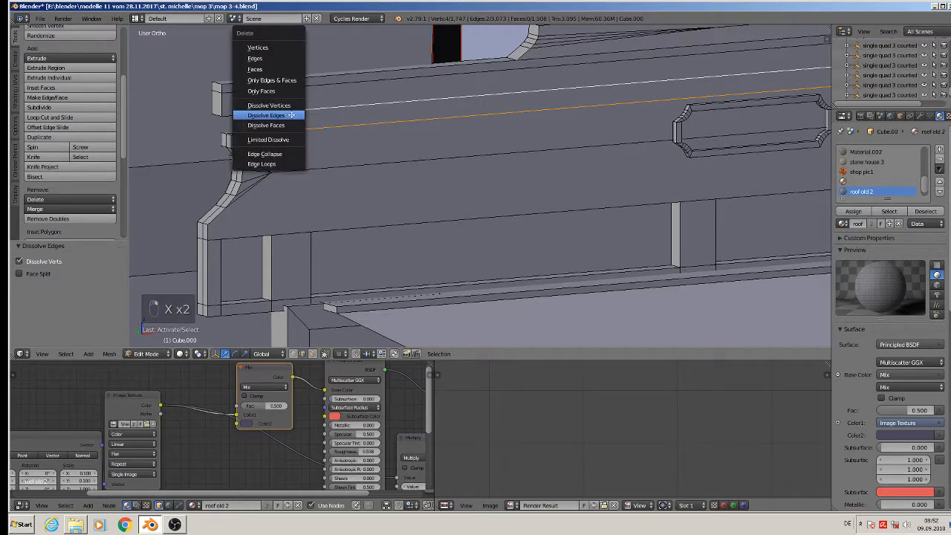
left_click(291, 115)
right_click(284, 111)
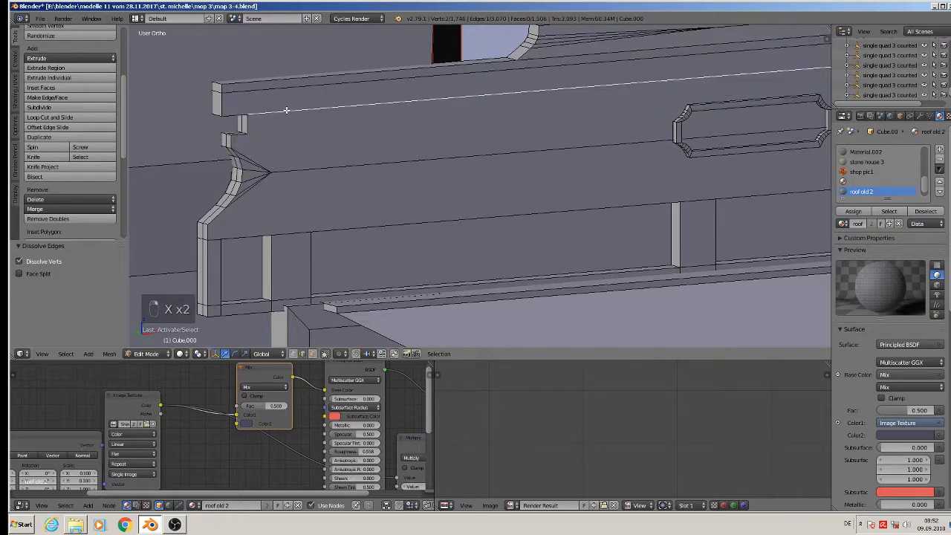
key("ctrl+e")
key("Escape")
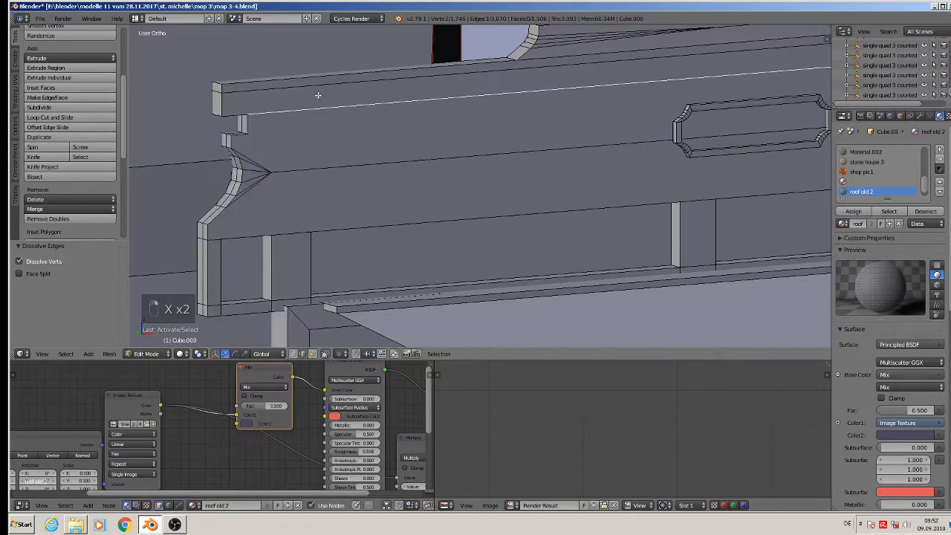
Dissolve the horizontal edge loop running along the front face of the cornice's upper ledge
right_click(293, 90)
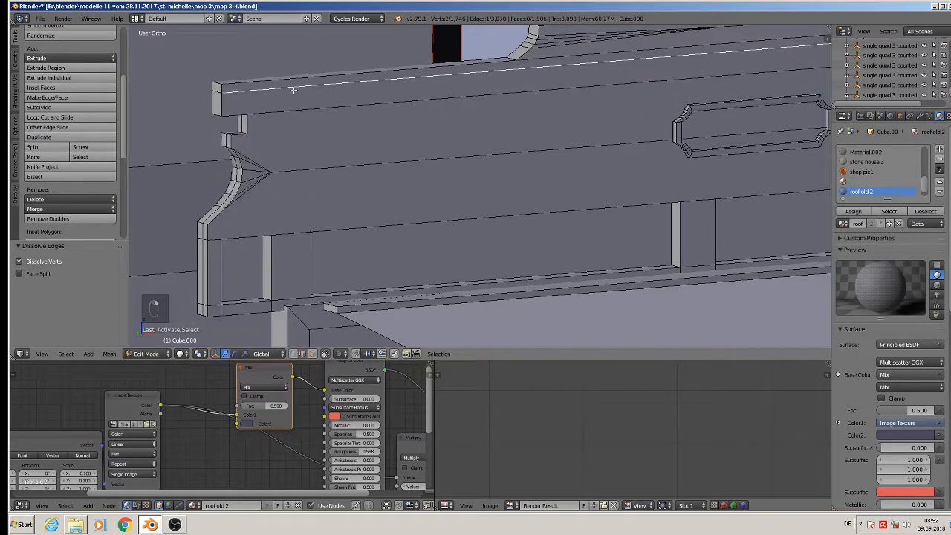
right_click(293, 90, "alt")
key("x")
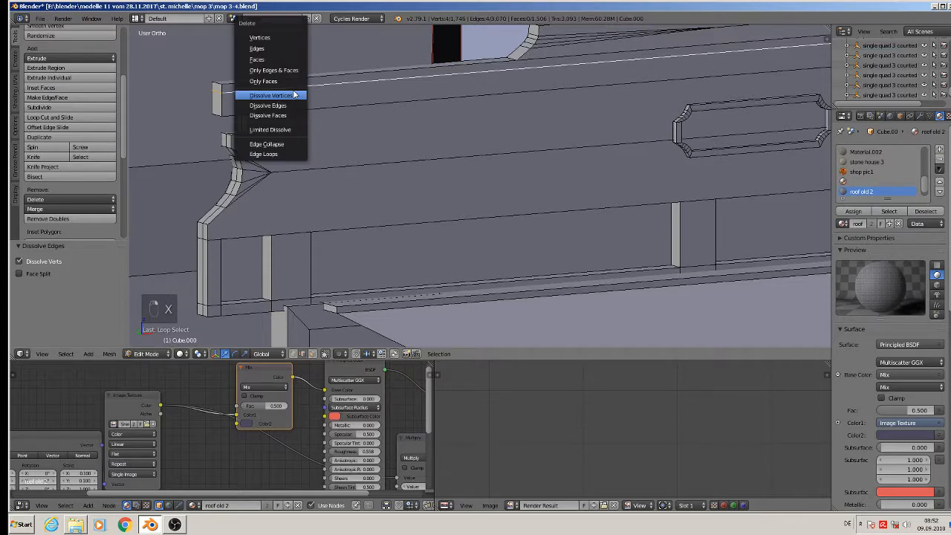
left_click(284, 110)
Dissolve the edge loop dividing the thickness of the cornice's curved left-end side face
middle_click_drag(283, 108, 342, 165)
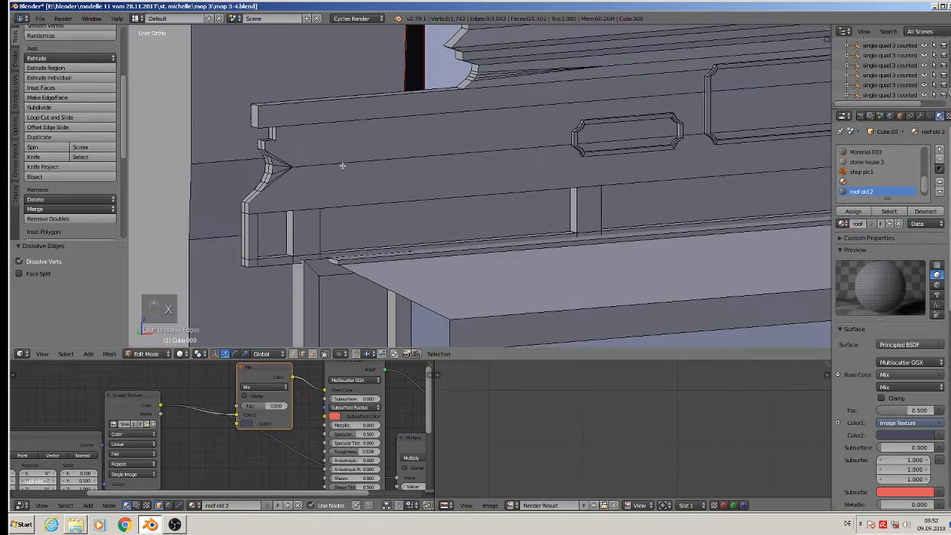
middle_click_drag(247, 215, 306, 158, "shift")
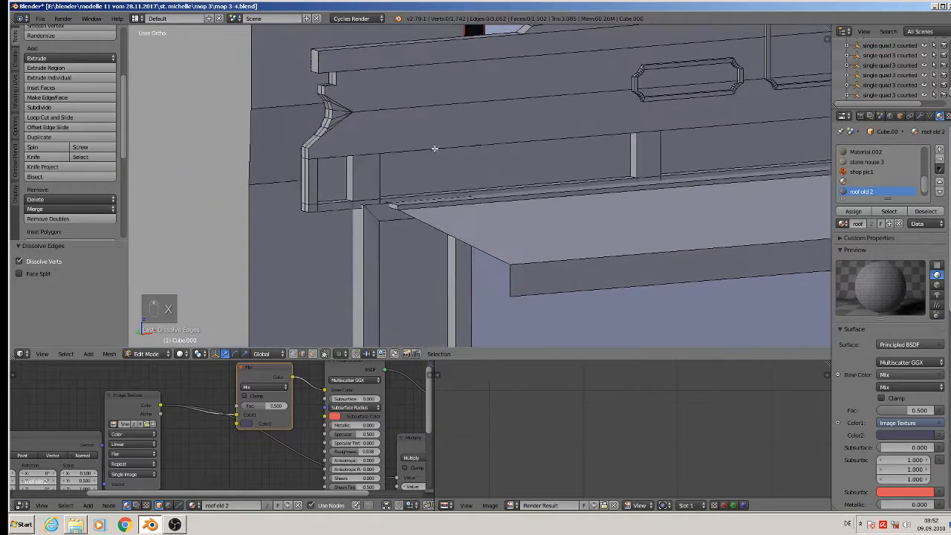
scroll(306, 159, "up", 4)
scroll(309, 159, "down", 2)
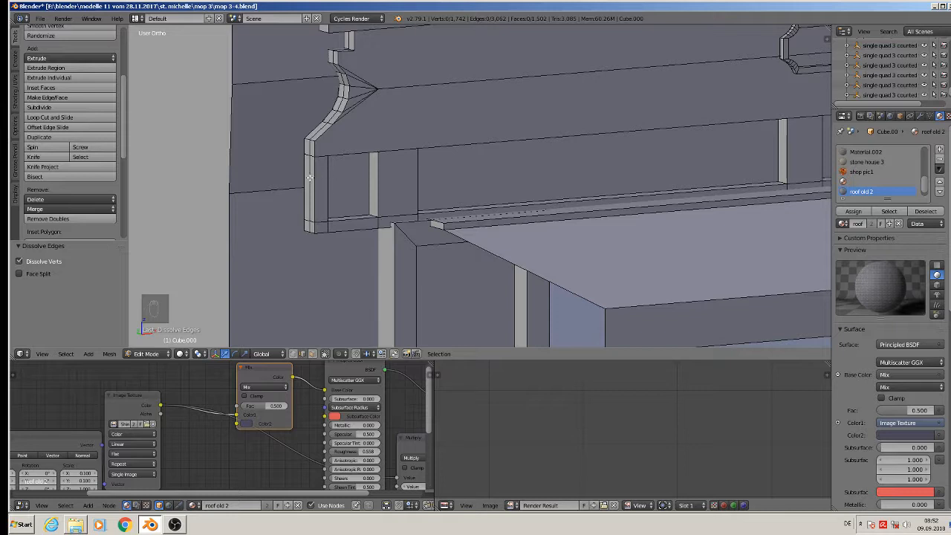
right_click(310, 177, "alt")
key("x")
left_click(310, 178)
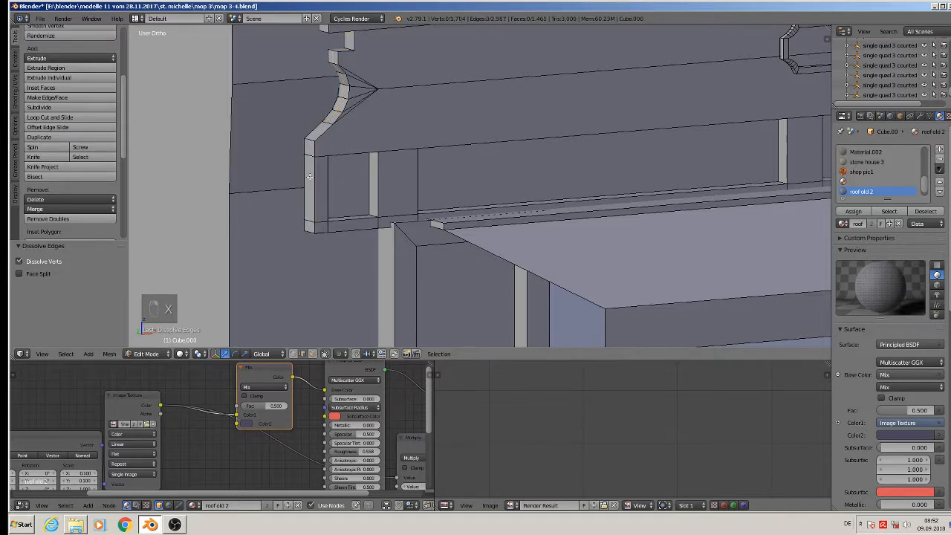
Dissolve the short edges above and below the post between the first two lower recesses at the cornice's left end
scroll(311, 177, "down", 1)
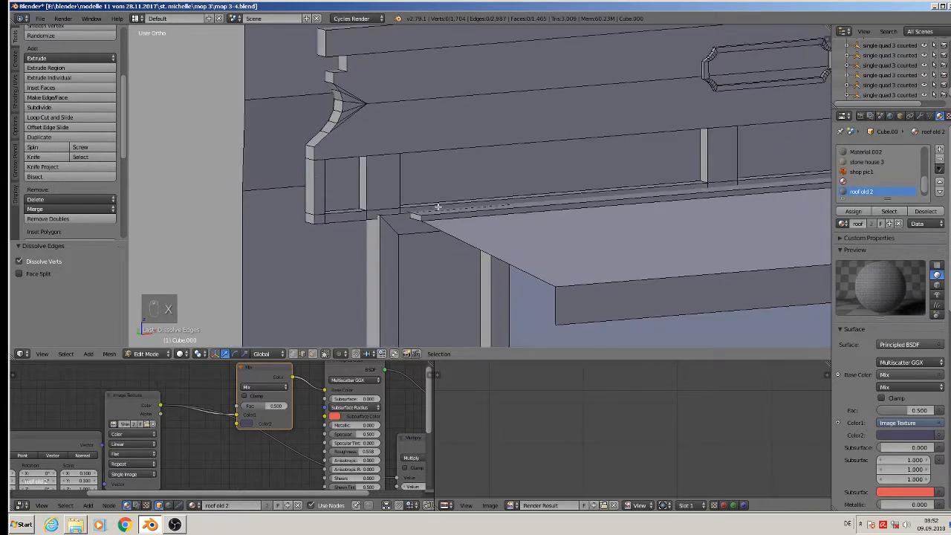
scroll(419, 207, "up", 3)
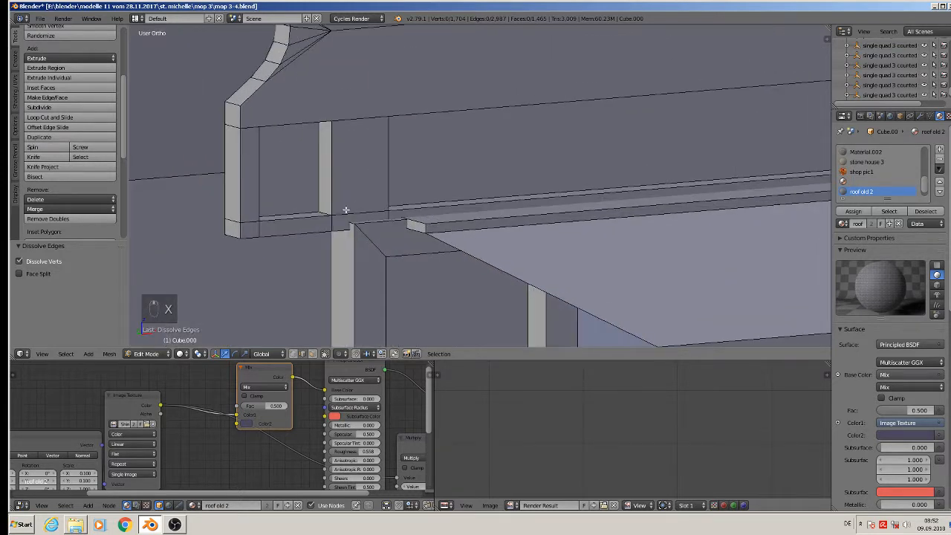
right_click(337, 222)
right_click(384, 221, "shift")
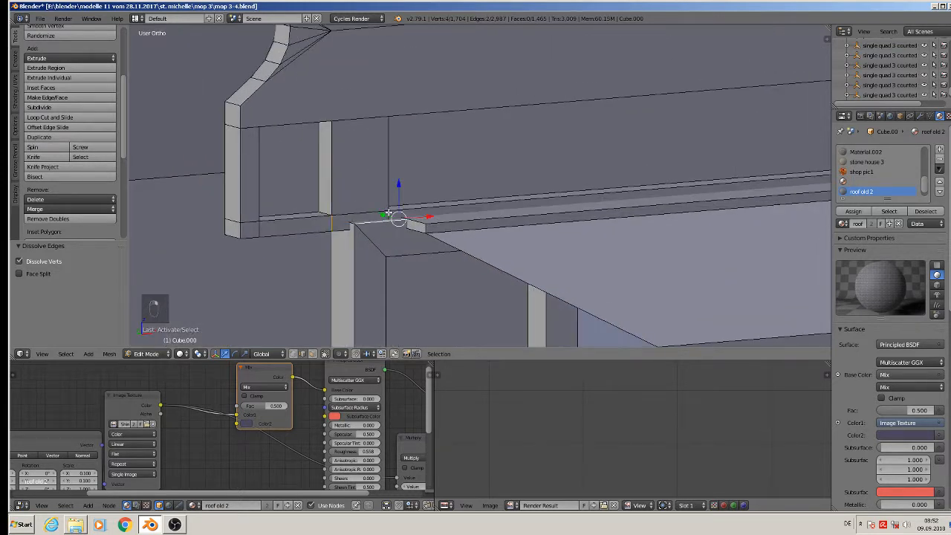
right_click(389, 213)
right_click(341, 223, "shift")
right_click(349, 213, "shift")
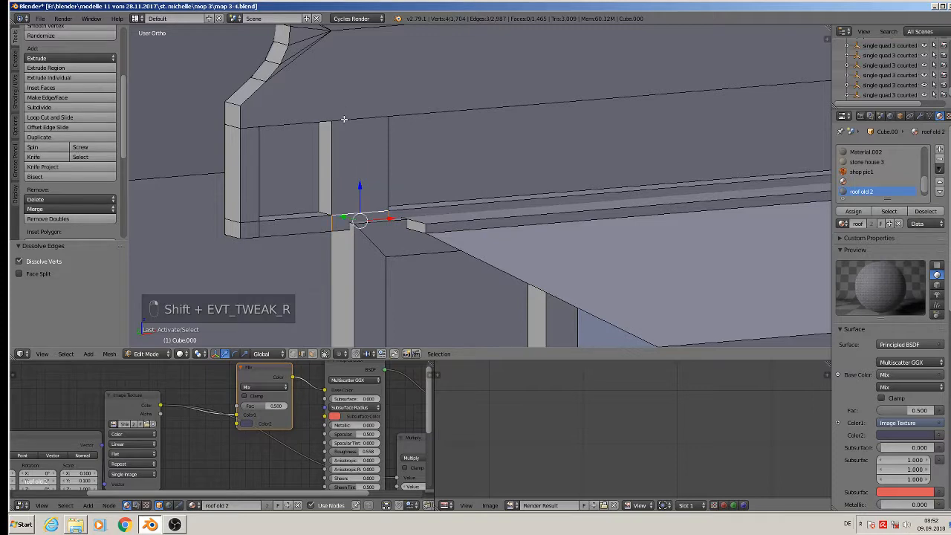
right_click(344, 119, "shift")
scroll(347, 117, "up", 2)
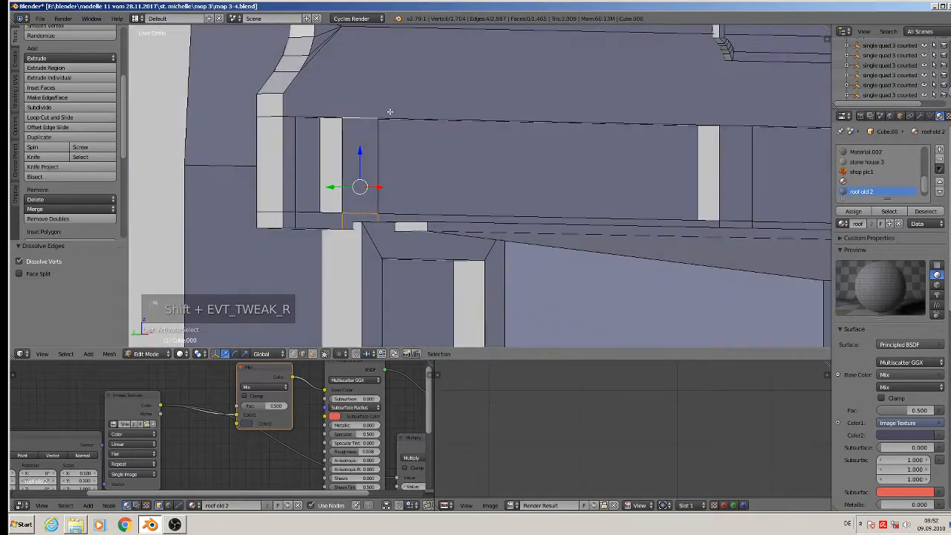
key("x")
left_click(390, 111)
Dissolve the short surplus edges at the upper and lower corners of the cornice's left-end post, then clear the selection
middle_click_drag(390, 111, 289, 229)
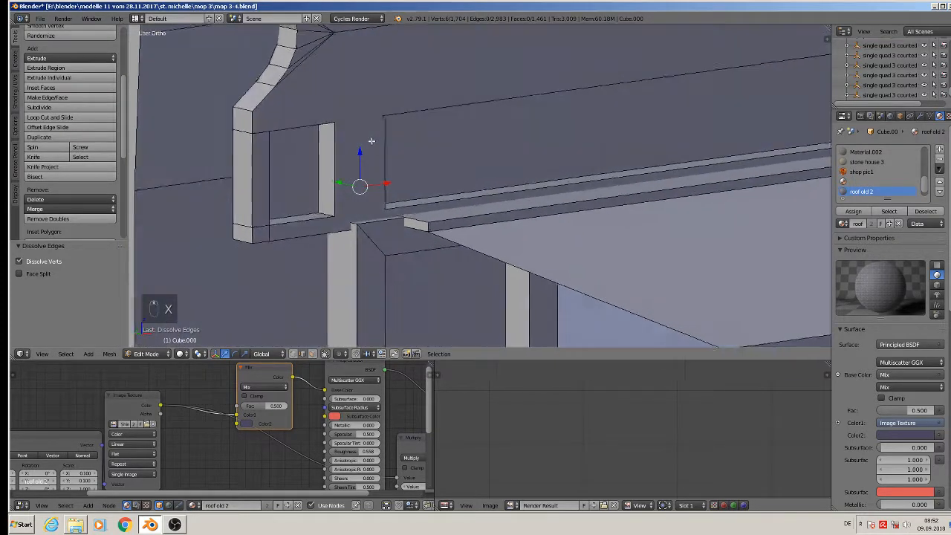
right_click(269, 230)
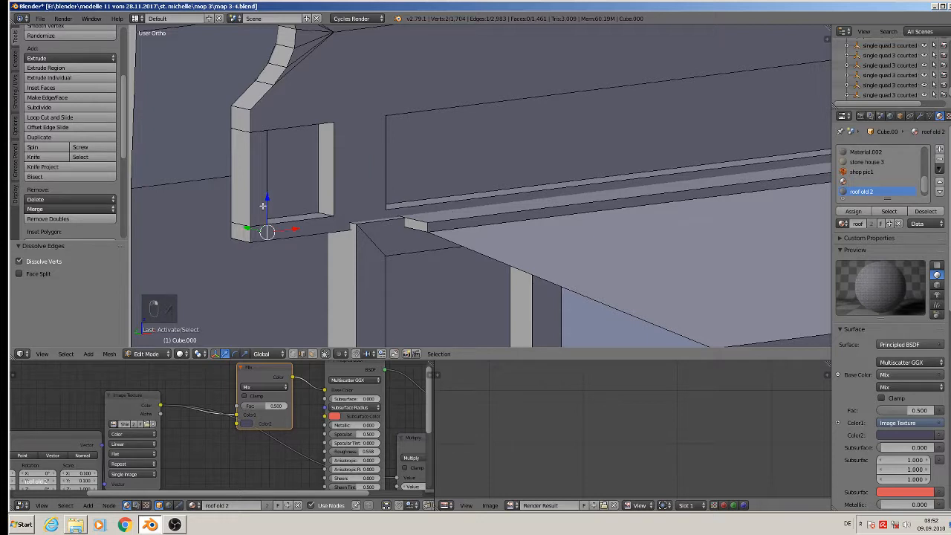
right_click(258, 227, "shift")
right_click(240, 129, "shift")
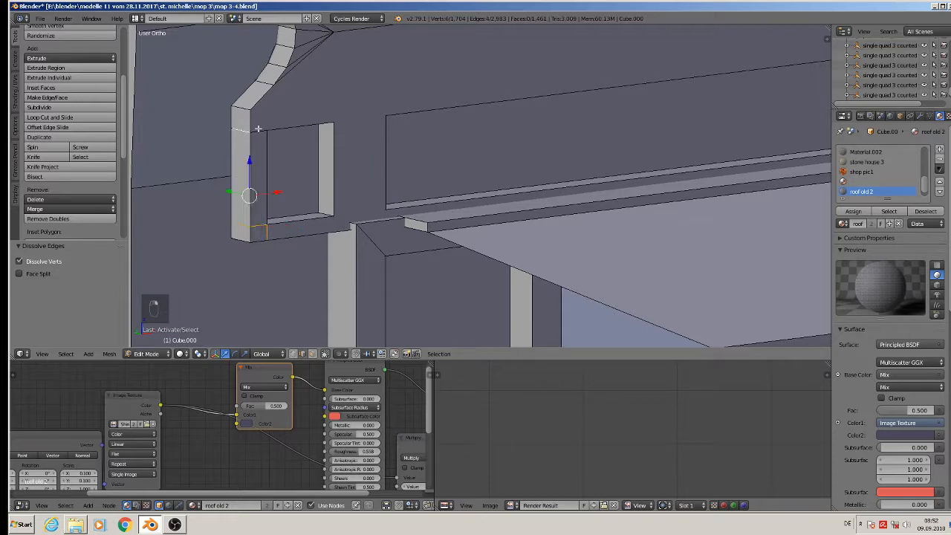
key("x")
left_click(258, 130)
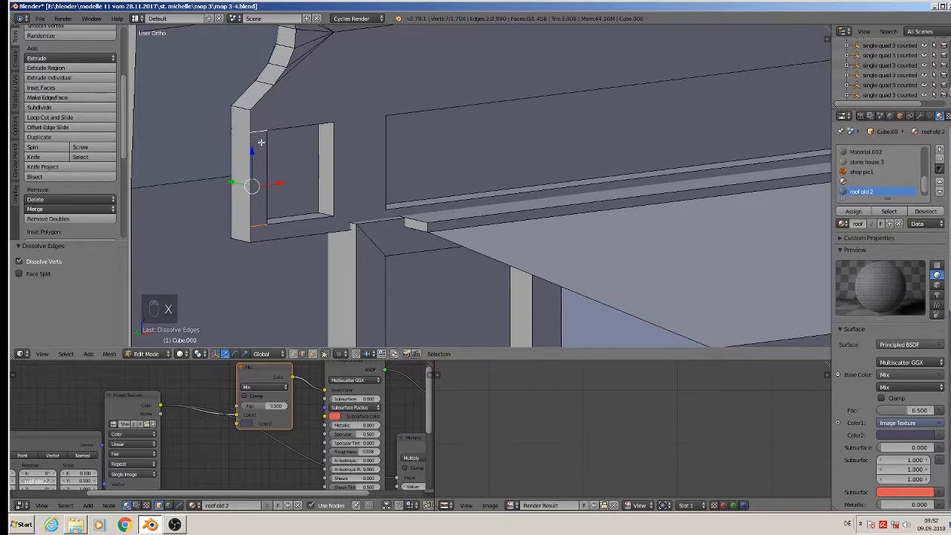
key("a")
Dissolve the short edges at the ends of the post between the lower recesses beneath the small left-hand ornamental panel
middle_click_drag(438, 157, 567, 119)
right_click(575, 102)
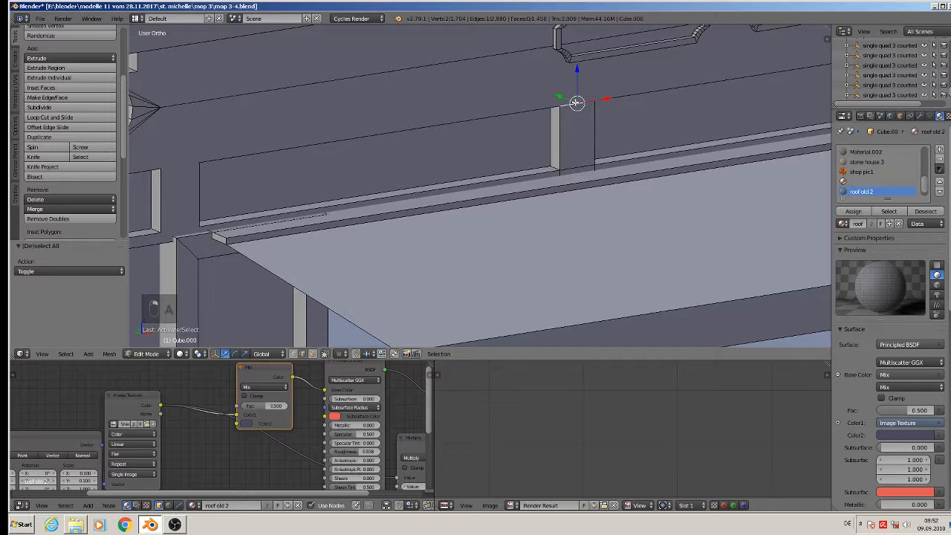
right_click(575, 164, "shift")
right_click(562, 172, "shift")
right_click(595, 169, "shift")
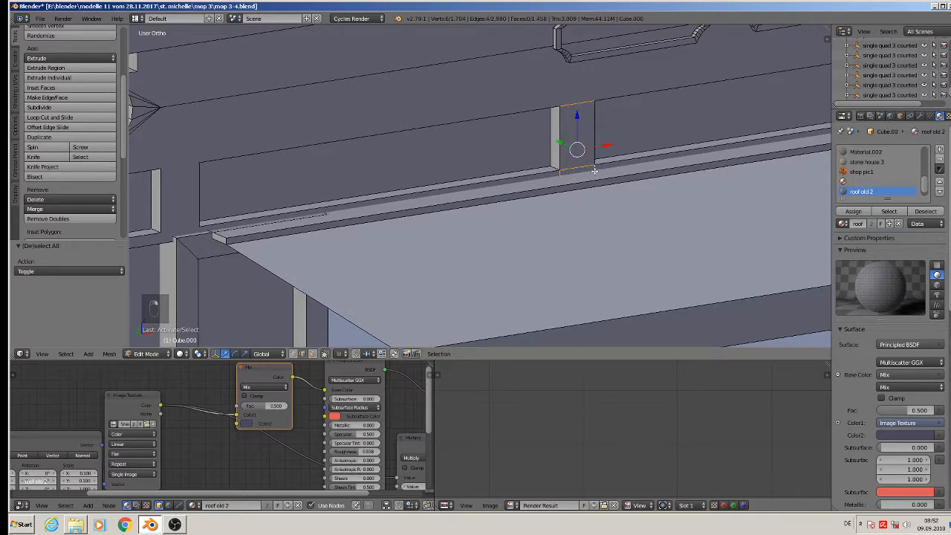
key("x")
left_click(595, 170)
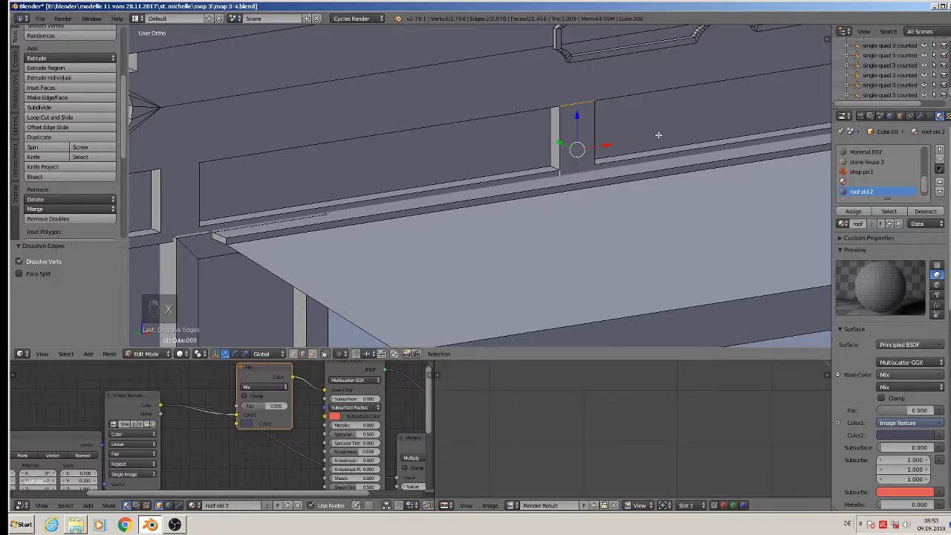
middle_click_drag(658, 135, 373, 176, "shift")
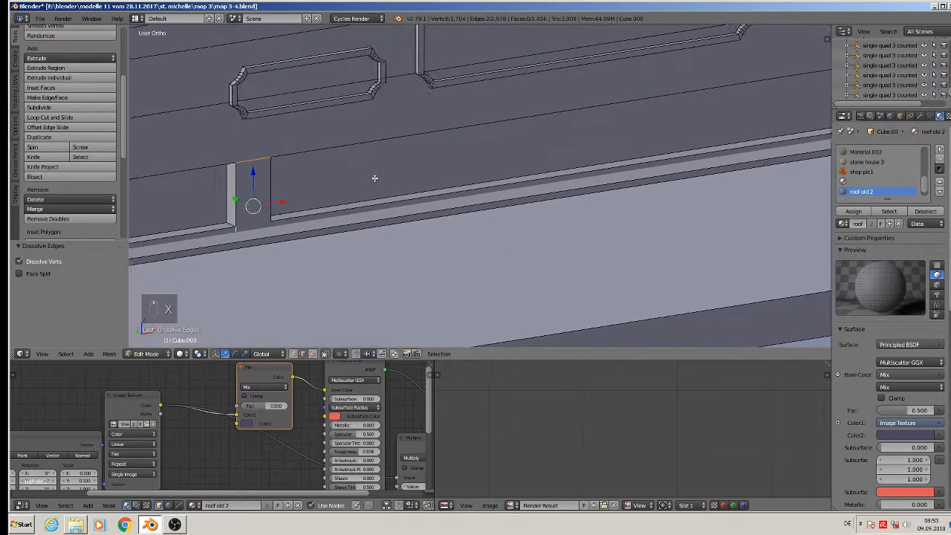
Dissolve the short edges at the ends of the post between the lower recesses beneath the small right-hand ornamental panel
middle_click_drag(677, 129, 323, 184, "shift")
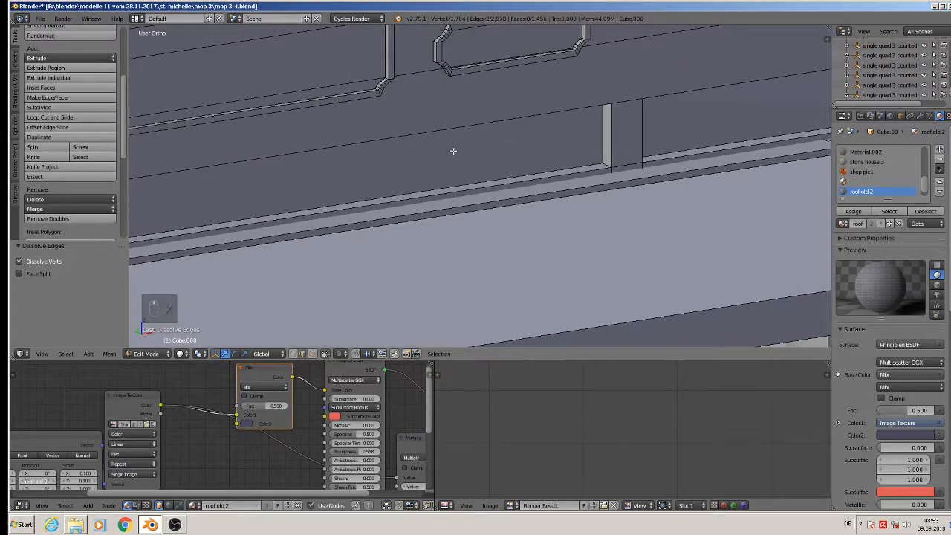
right_click(624, 102)
right_click(610, 171, "shift")
right_click(628, 168, "shift")
right_click(642, 169, "shift")
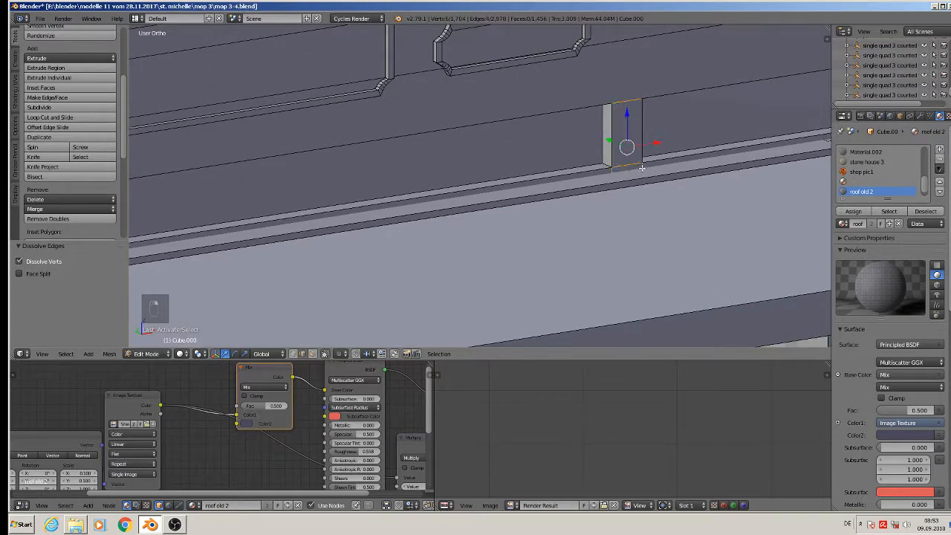
key("x")
left_click(645, 166)
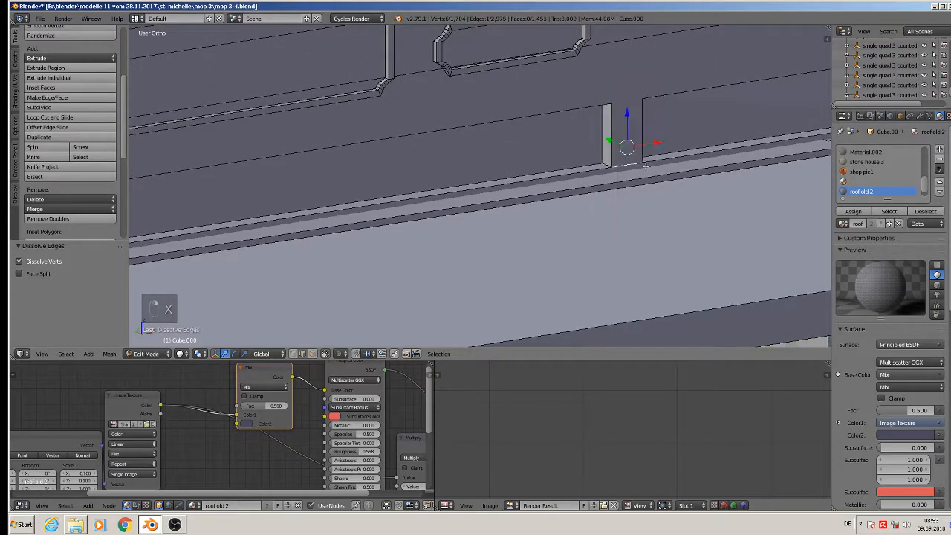
Dissolve the edge loop running through the right end of the cornice's last long lower recess
scroll(645, 165, "down", 3)
middle_click_drag(730, 117, 553, 172, "shift")
scroll(494, 145, "up", 1)
right_click(417, 158)
scroll(553, 172, "up", 3)
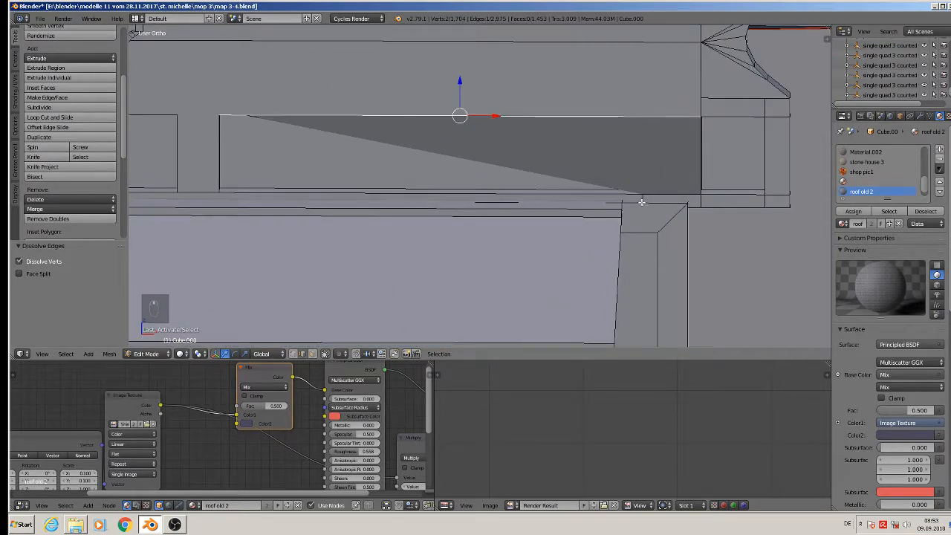
right_click(644, 200, "alt")
key("x")
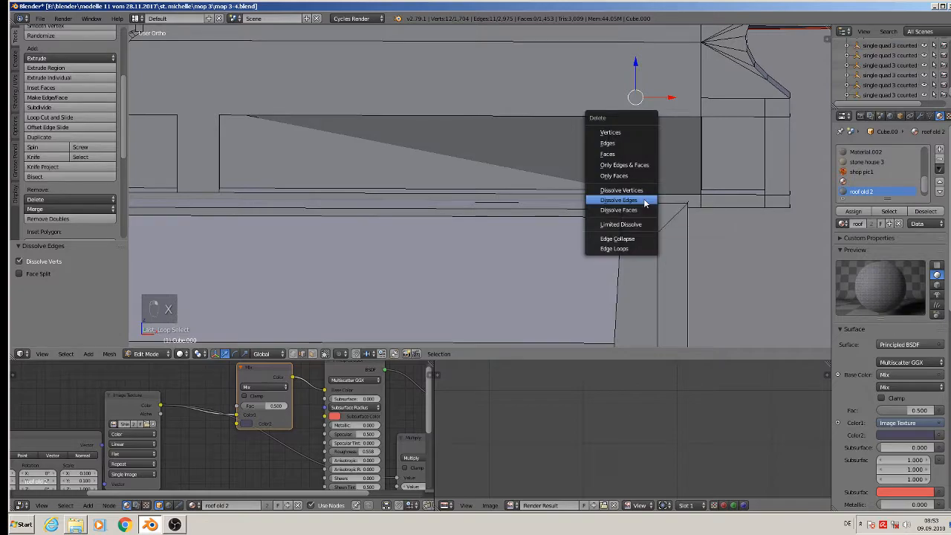
left_click(644, 200)
Cut a vertical edge with the Knife across the flat lower face near the cornice's right end
middle_click_drag(642, 202, 607, 186)
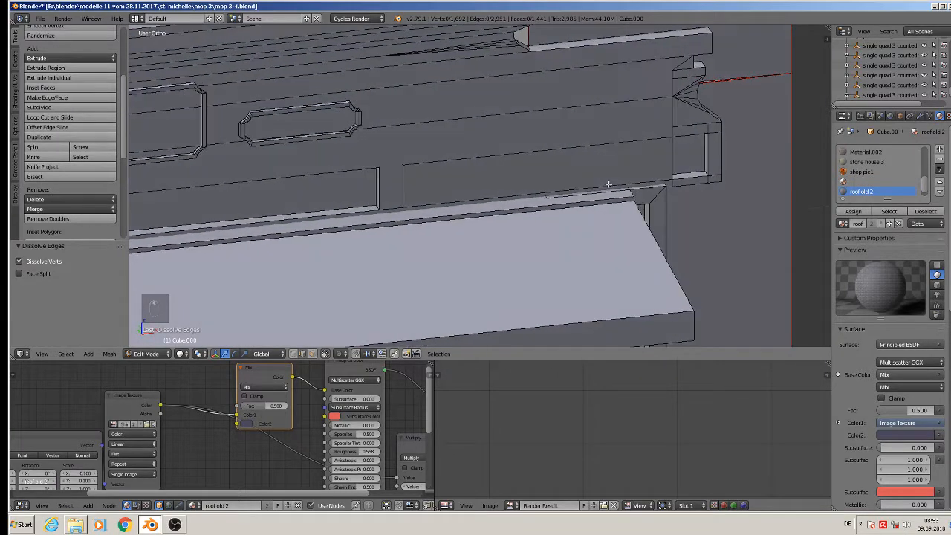
scroll(594, 189, "down", 7)
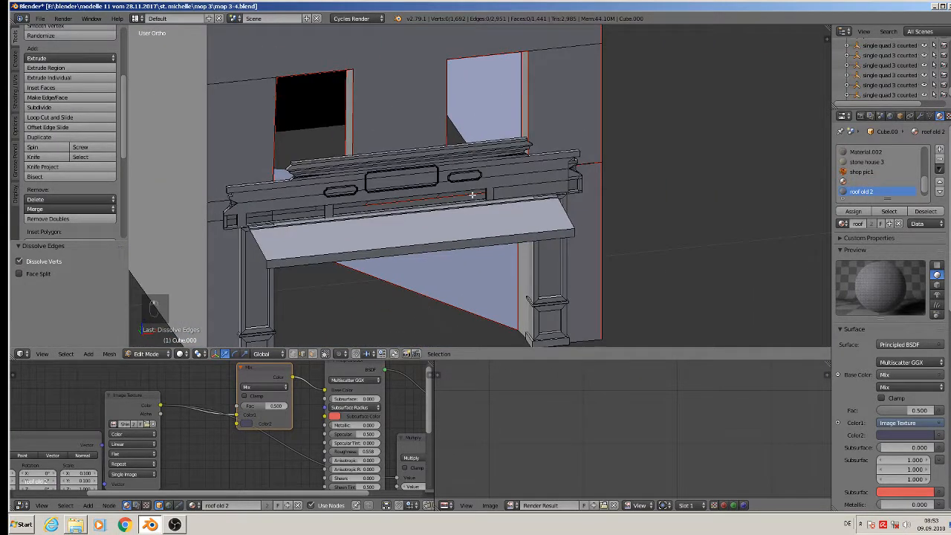
scroll(472, 194, "up", 1)
scroll(575, 186, "up", 5)
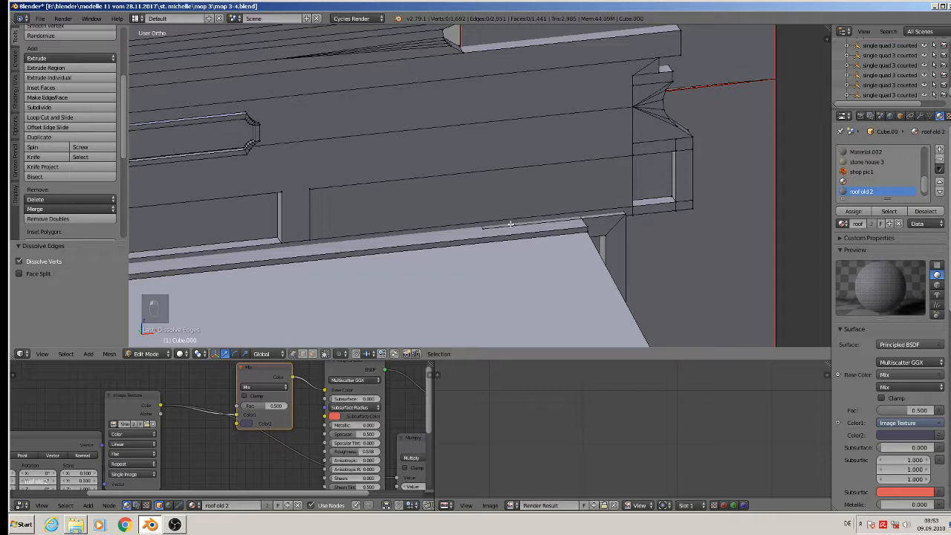
scroll(620, 199, "up", 1)
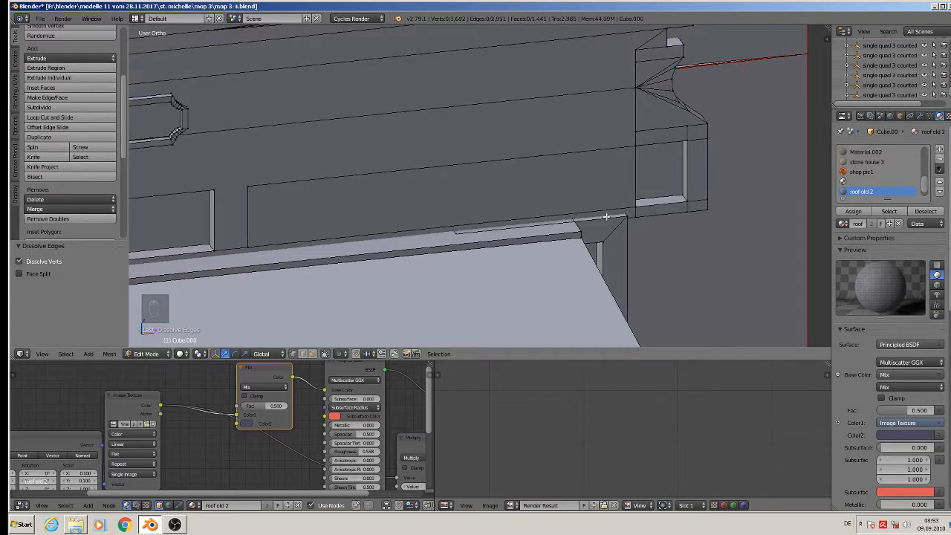
scroll(577, 215, "up", 2)
middle_click_drag(566, 214, 565, 214)
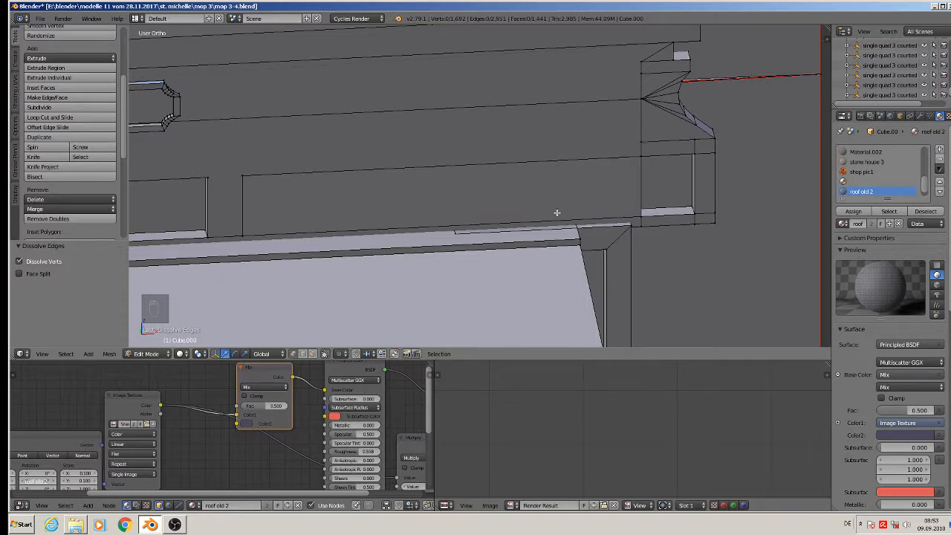
left_click(38, 157)
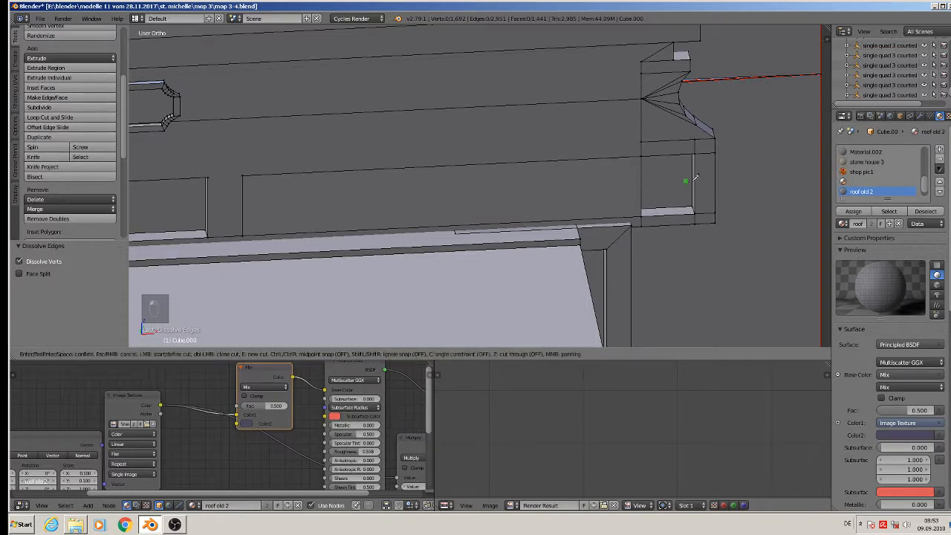
left_click(603, 158)
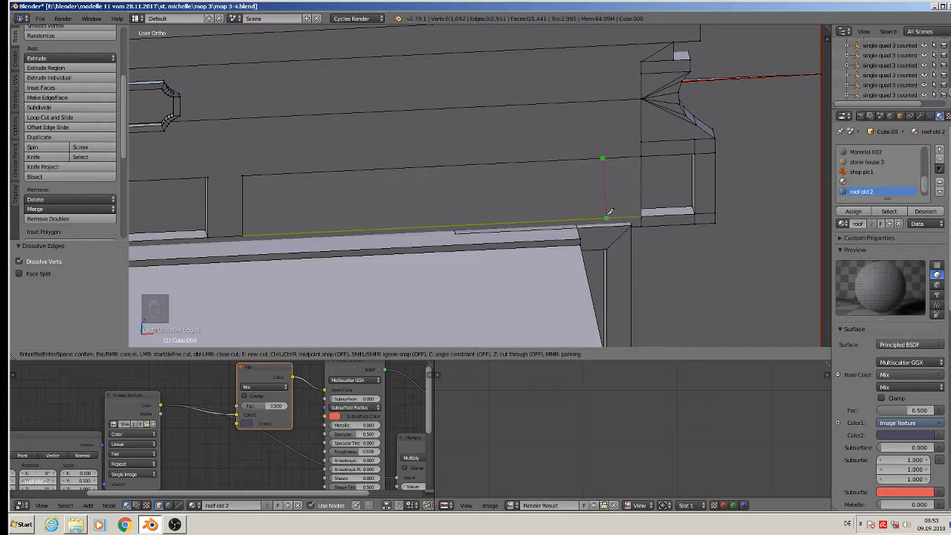
left_click(604, 218)
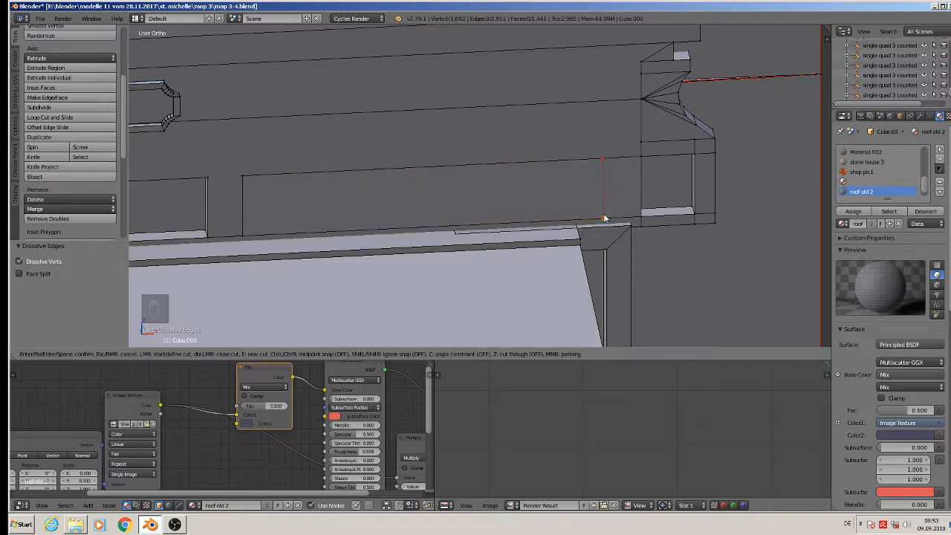
key("Return")
Extrude the long lower face beside the new cut slightly inward to form a recess, then clear the selection
left_click(315, 354)
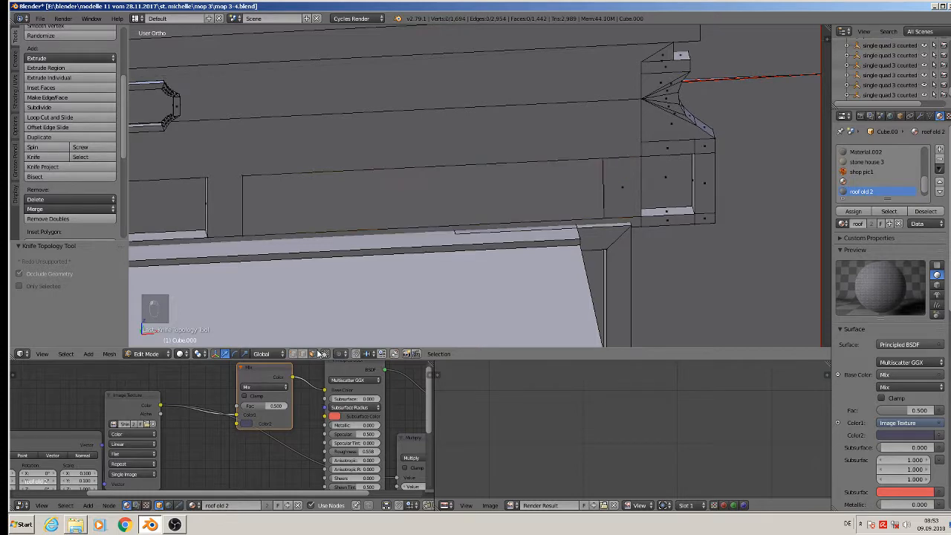
right_click(439, 194)
middle_click_drag(439, 194, 500, 258)
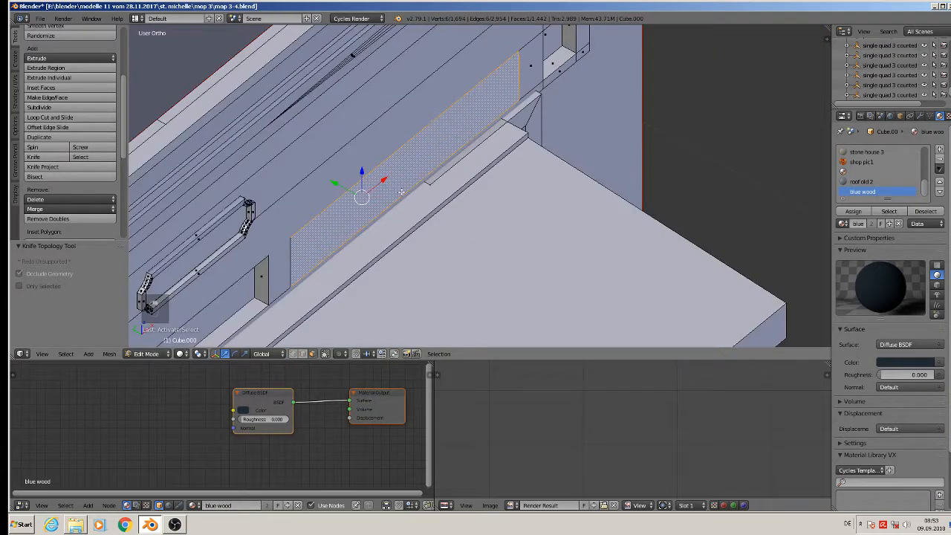
key("e")
left_click_drag(337, 183, 325, 178)
key("a")
middle_click_drag(558, 153, 437, 221)
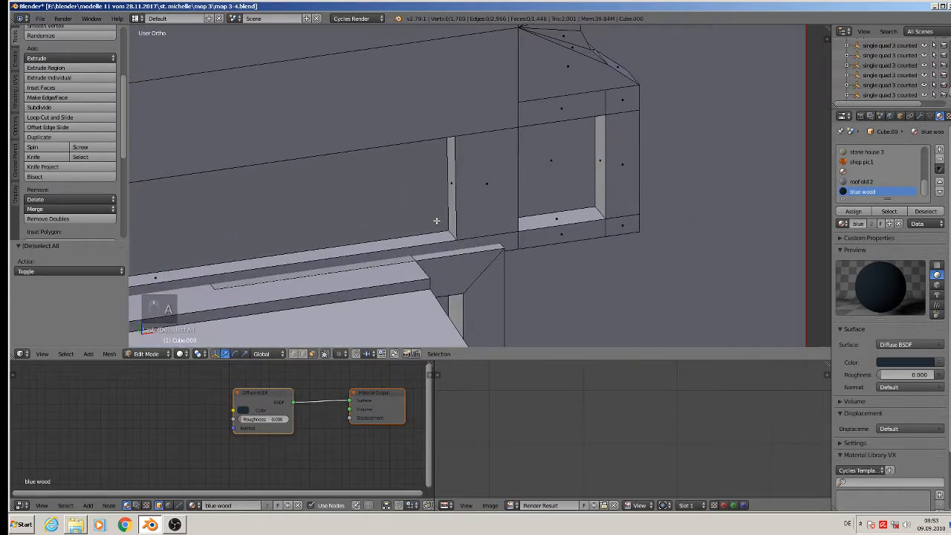
Dissolve the surplus edges above and below the square recess at the cornice's right end
left_click(307, 354)
left_click(518, 114)
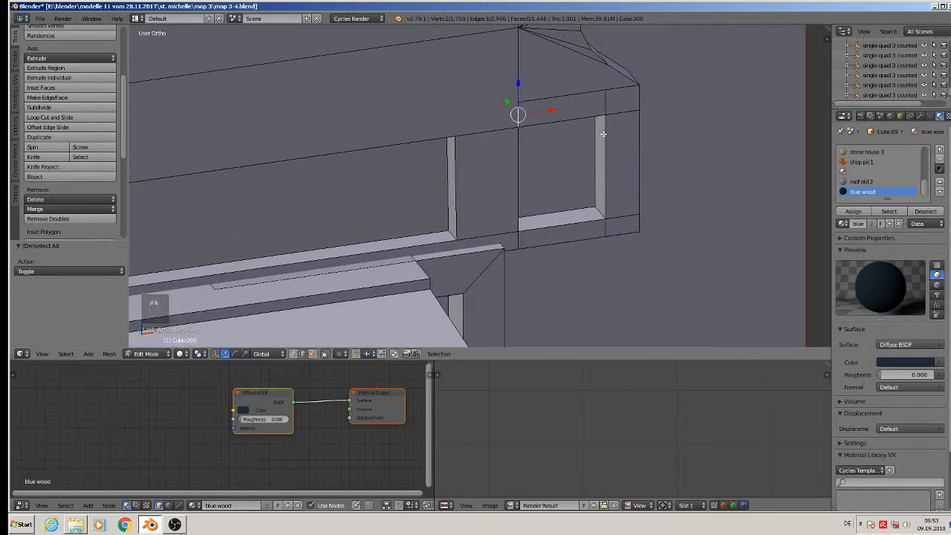
middle_click_drag(603, 134, 585, 123)
scroll(585, 123, "down", 2)
right_click(571, 108, "shift")
right_click(544, 83, "shift")
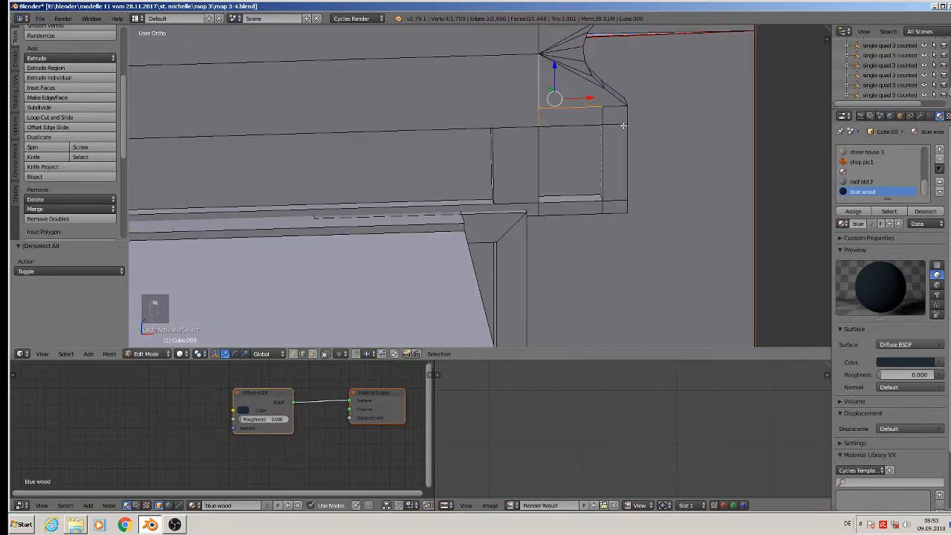
right_click(612, 106, "shift")
right_click(614, 113, "shift")
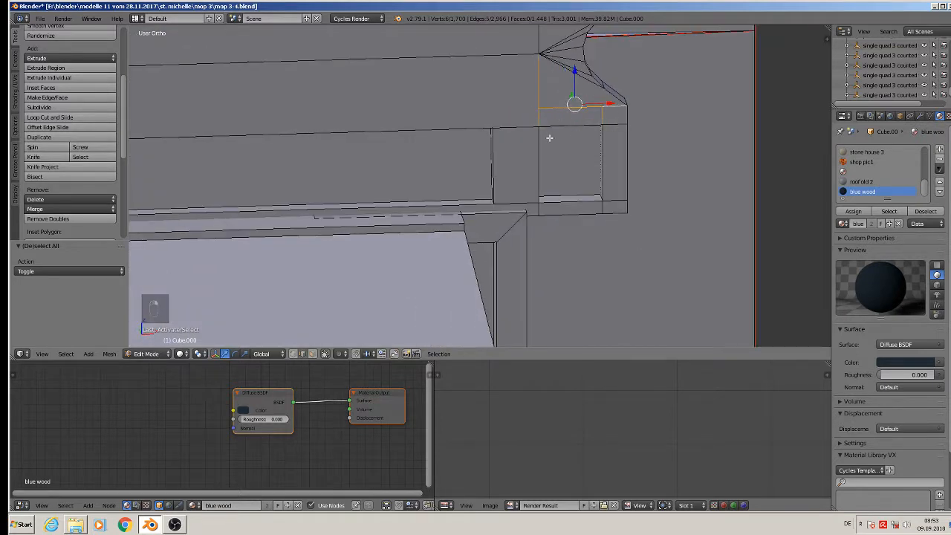
right_click(605, 207, "shift")
key("x")
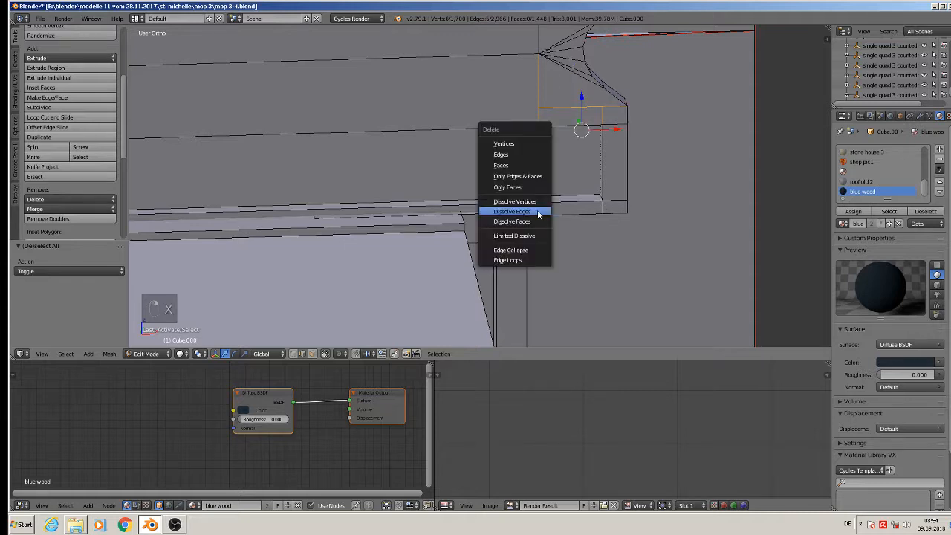
left_click(538, 211)
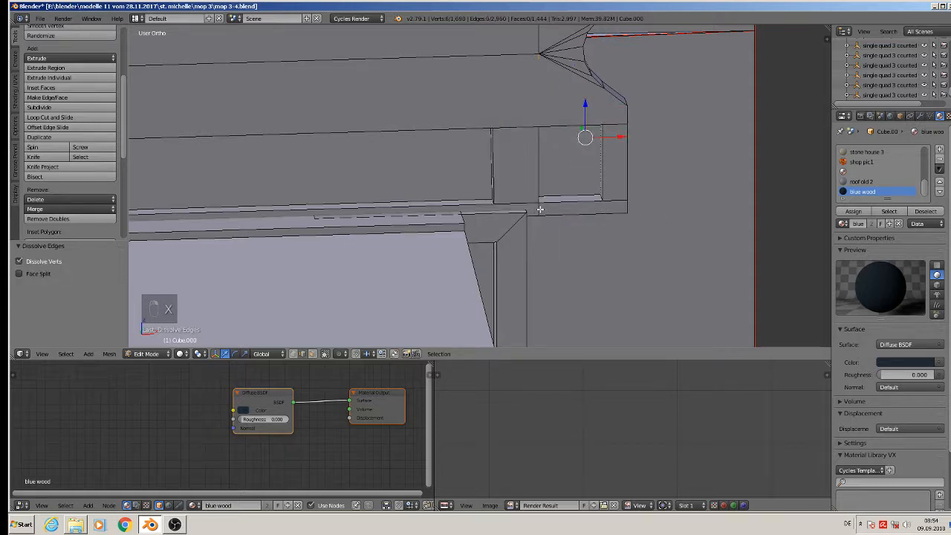
Dissolve the short edges at the lower and upper ends of the post between the long recess and the square right-end recess
right_click(539, 209)
right_click(535, 212)
right_click(524, 202)
key("x")
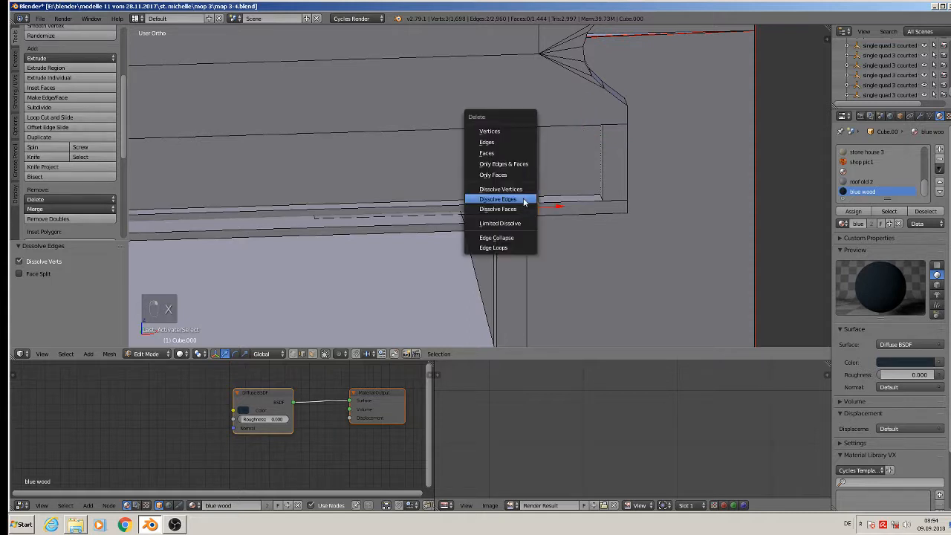
left_click(523, 198)
right_click(520, 130)
key("x")
left_click(520, 129)
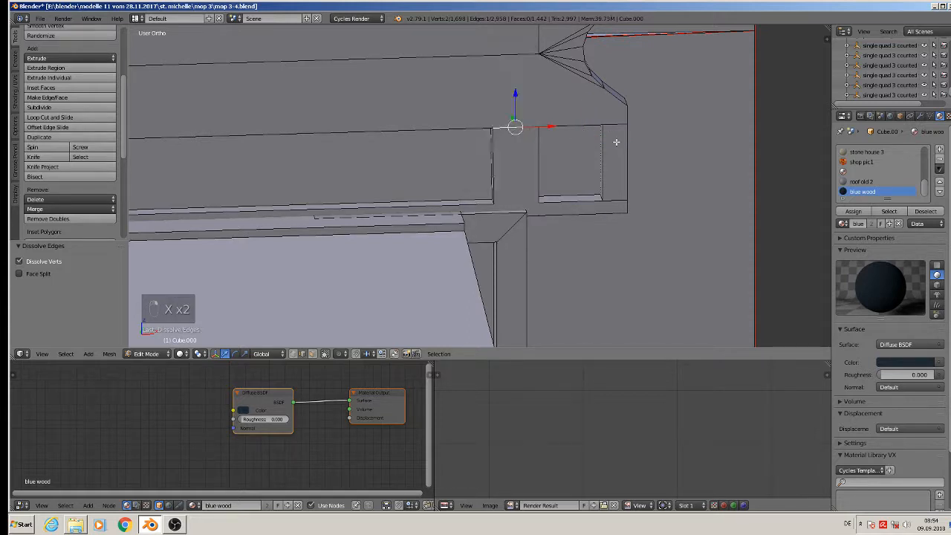
Dissolve the short surplus edges at the upper and lower corners of the cornice's right-end post
right_click(612, 129)
key("ctrl+e")
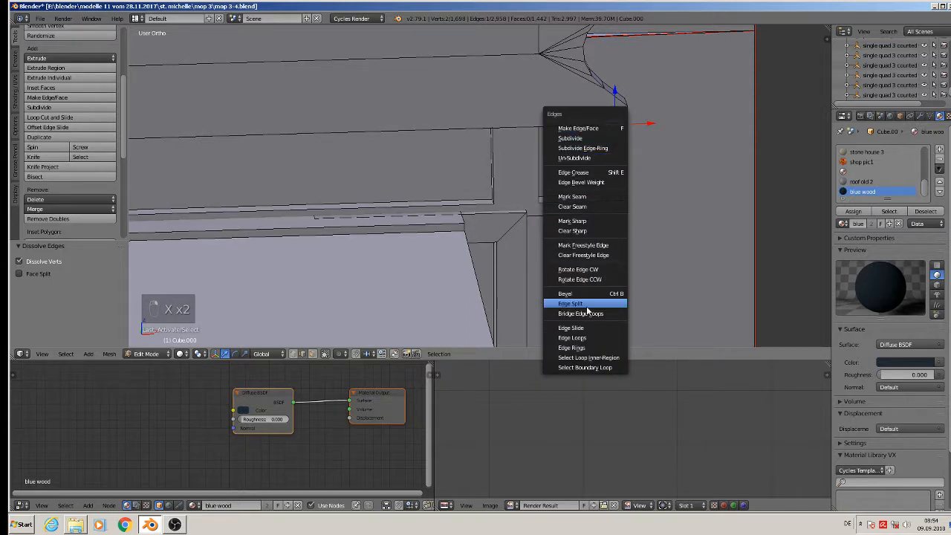
key("Escape")
key("x")
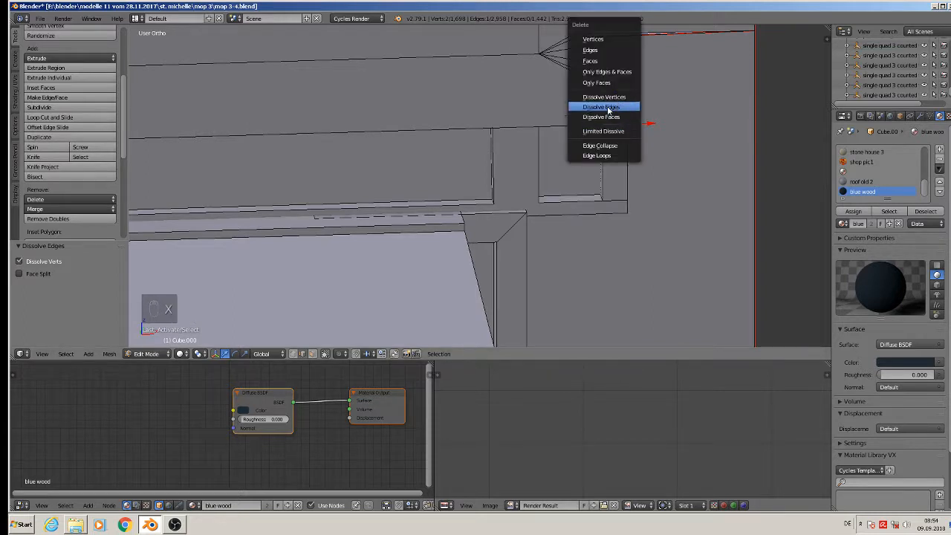
left_click(610, 104)
right_click(614, 198)
key("x")
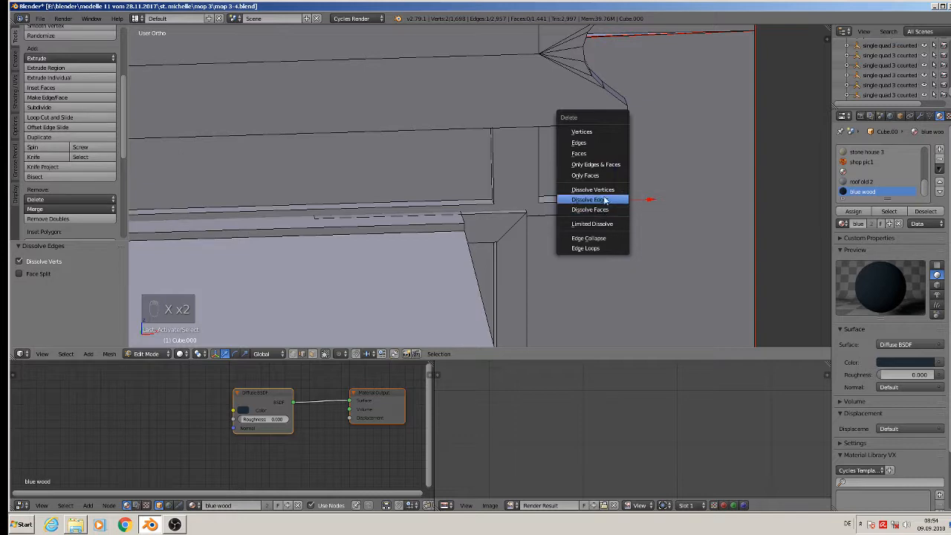
left_click(606, 199)
scroll(608, 197, "down", 4)
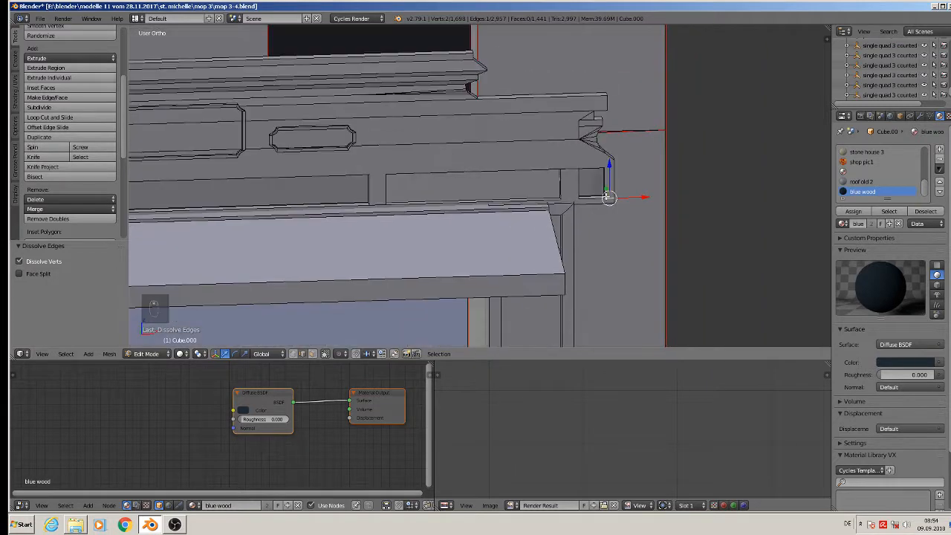
Try to dissolve the long edge loop just below the top of the upper cornice above the shopfront
scroll(608, 197, "down", 3)
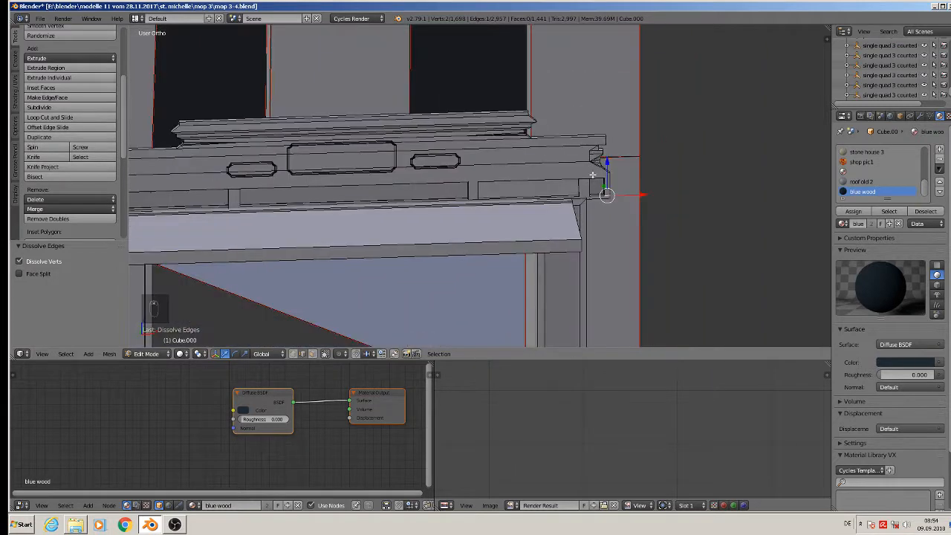
middle_click_drag(558, 133, 630, 140, "shift")
scroll(314, 127, "up", 3)
scroll(314, 127, "up", 2)
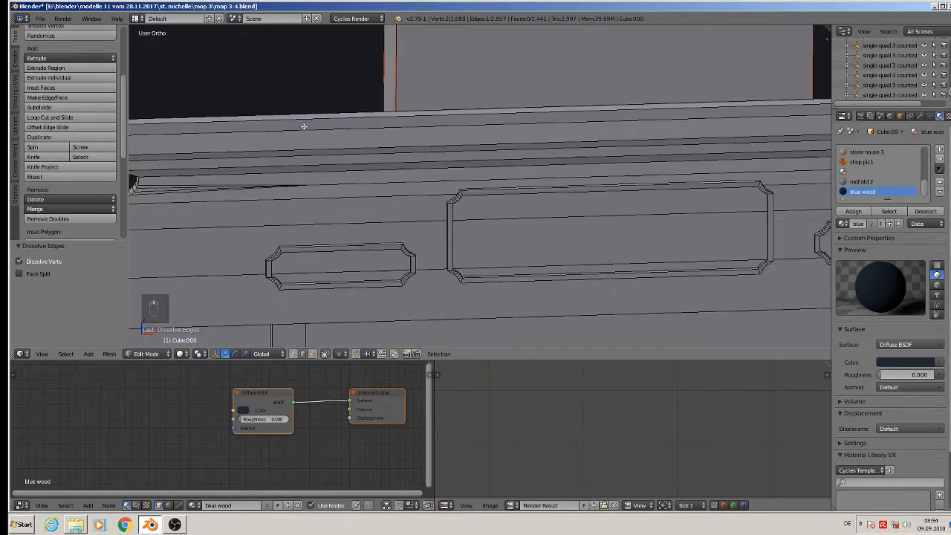
scroll(304, 126, "down", 3)
middle_click_drag(269, 139, 297, 145)
scroll(287, 208, "up", 3)
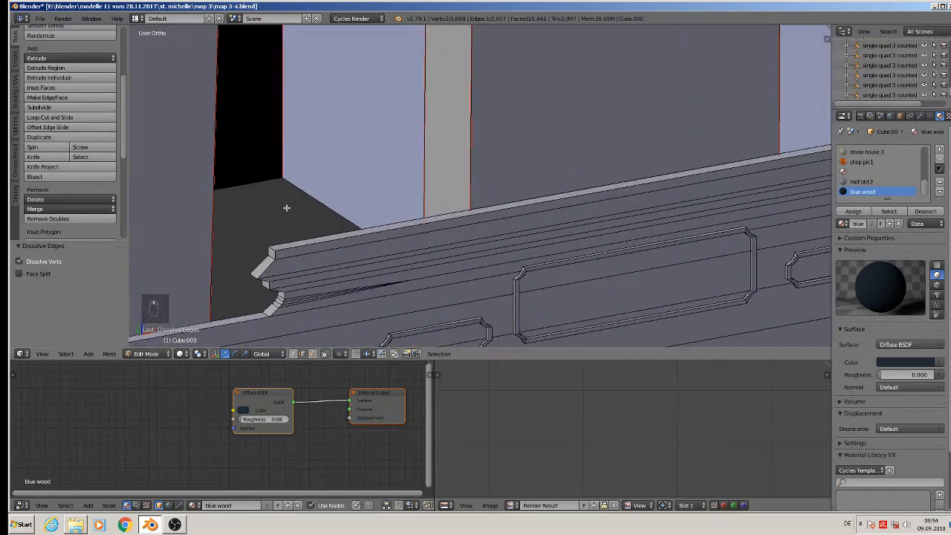
middle_click_drag(286, 208, 291, 174)
scroll(291, 175, "up", 1)
right_click(270, 207, "alt")
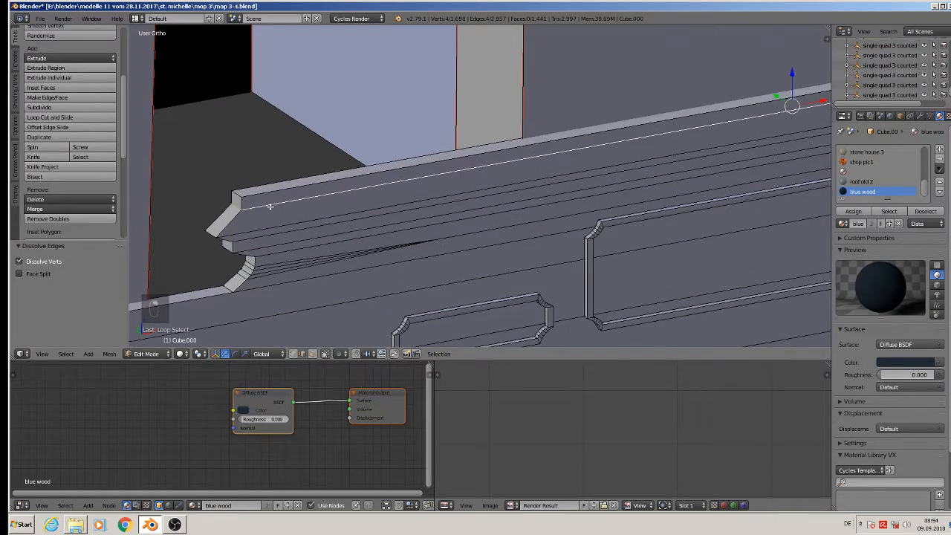
key("x")
left_click(269, 206)
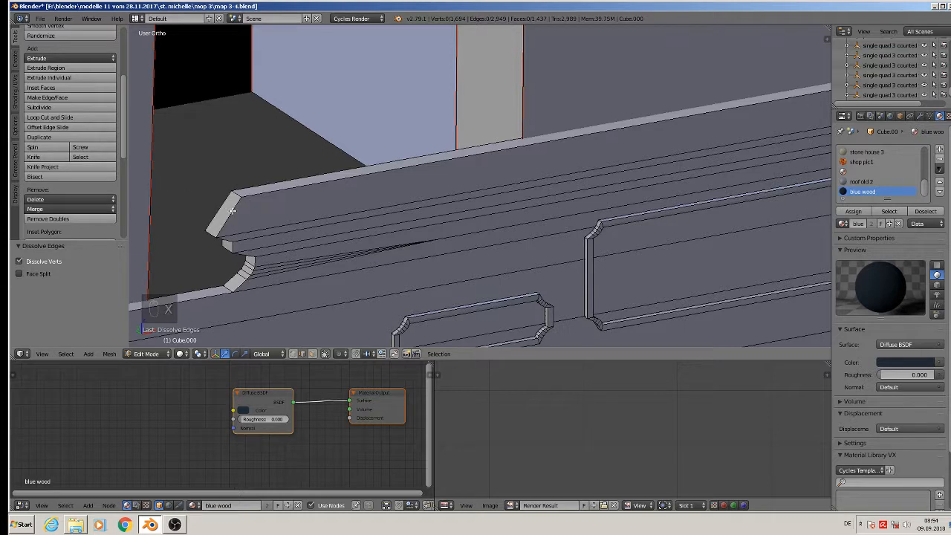
key("ctrl+z")
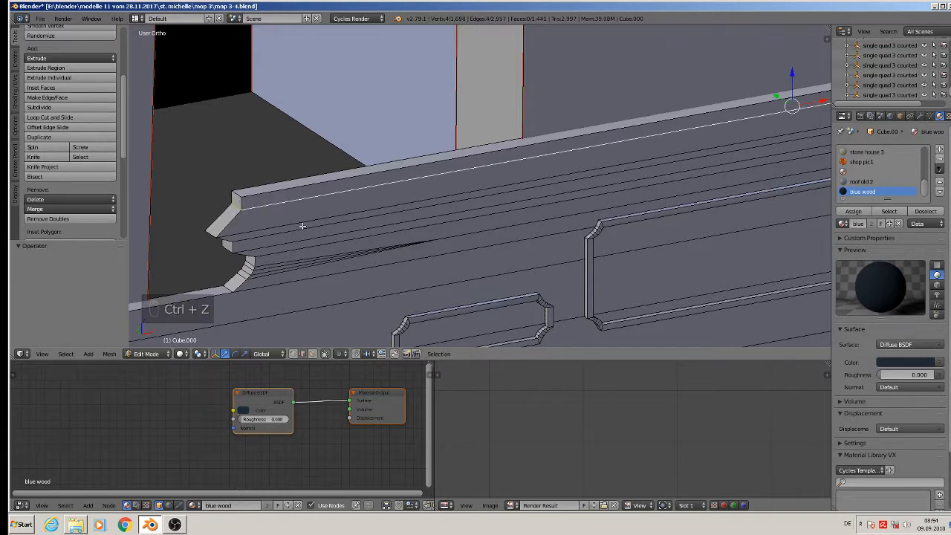
key("a")
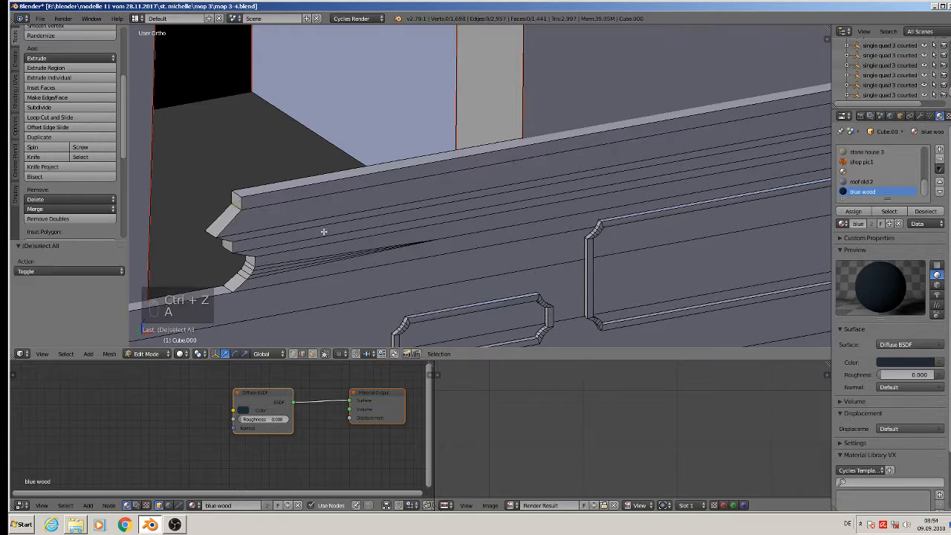
Dissolve the diagonal corner edges around the recessed panel at the base of the shopfront's left pillar
middle_click_drag(349, 257, 428, 154)
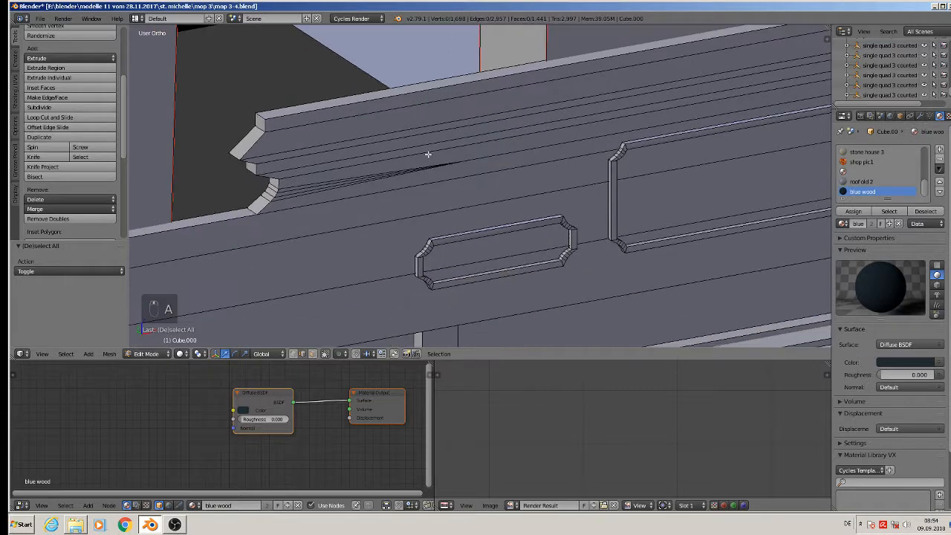
middle_click_drag(440, 199, 516, 110, "shift")
scroll(541, 166, "down", 6)
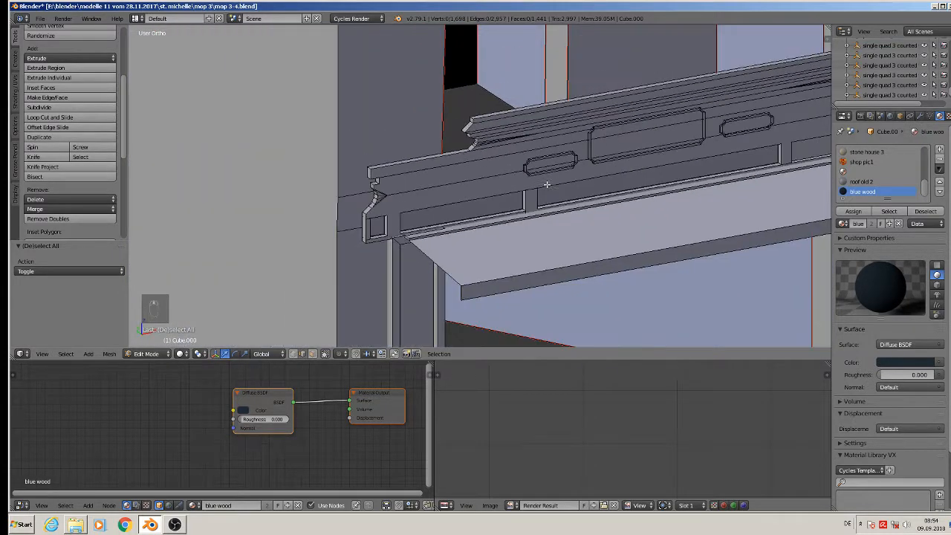
middle_click_drag(553, 213, 520, 132, "shift")
middle_click_drag(448, 169, 433, 142)
scroll(436, 145, "down", 3)
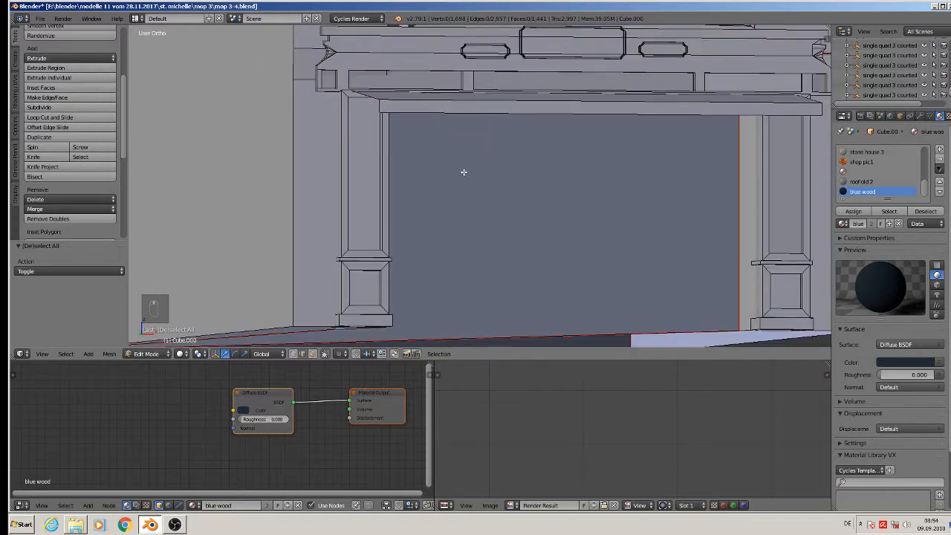
scroll(413, 228, "up", 5)
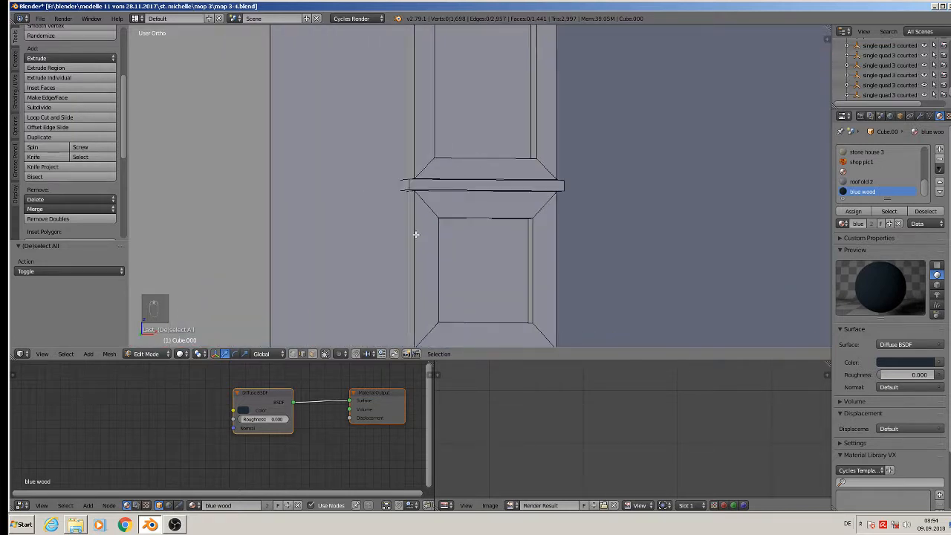
right_click(428, 206)
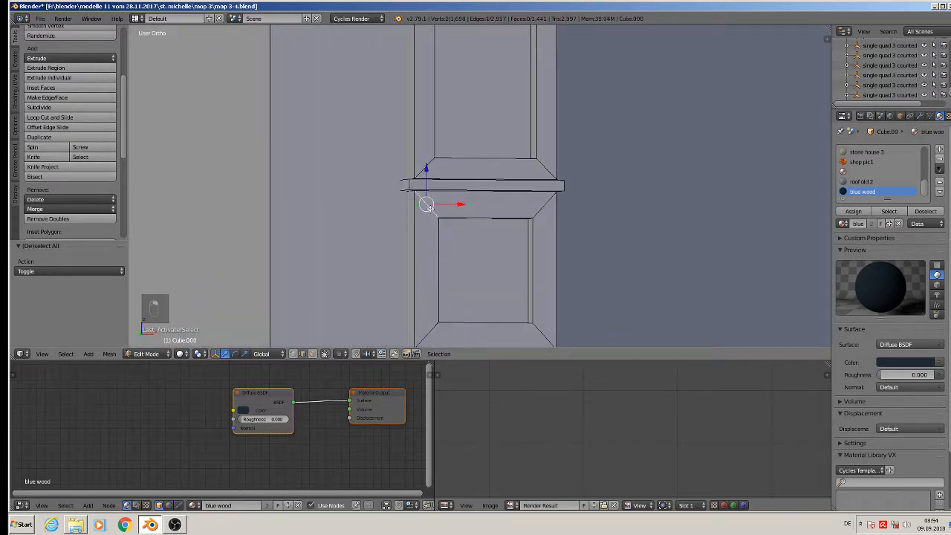
right_click(537, 335, "shift")
right_click(434, 334, "shift")
right_click(538, 210, "shift")
key("x")
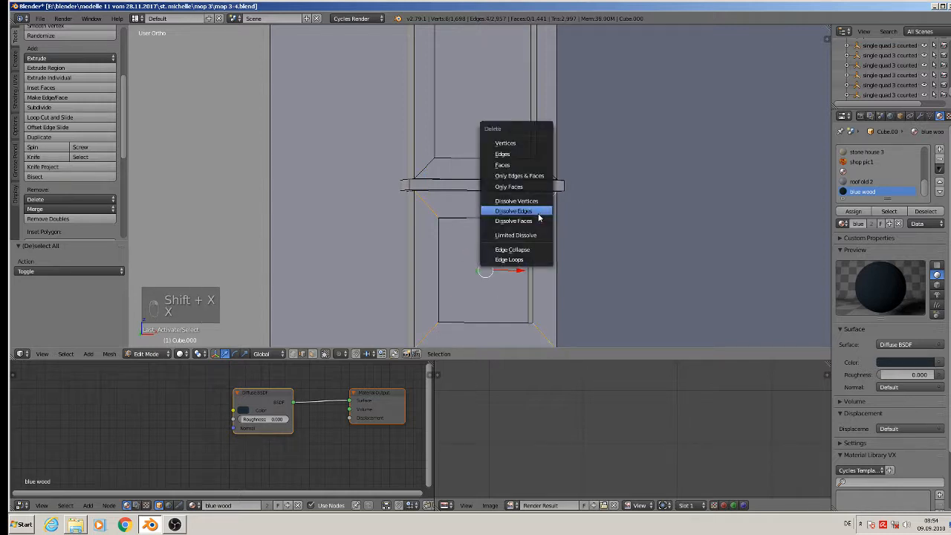
left_click(520, 211)
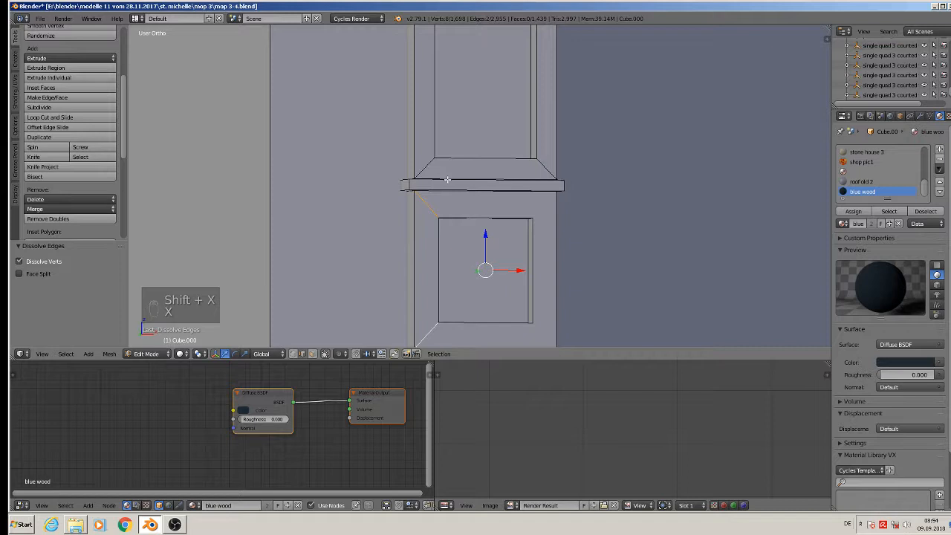
Dissolve the diagonal corner edges around the tall upper panel of the left pillar, leaving out the pillar's outer vertical edge
scroll(448, 180, "down", 3)
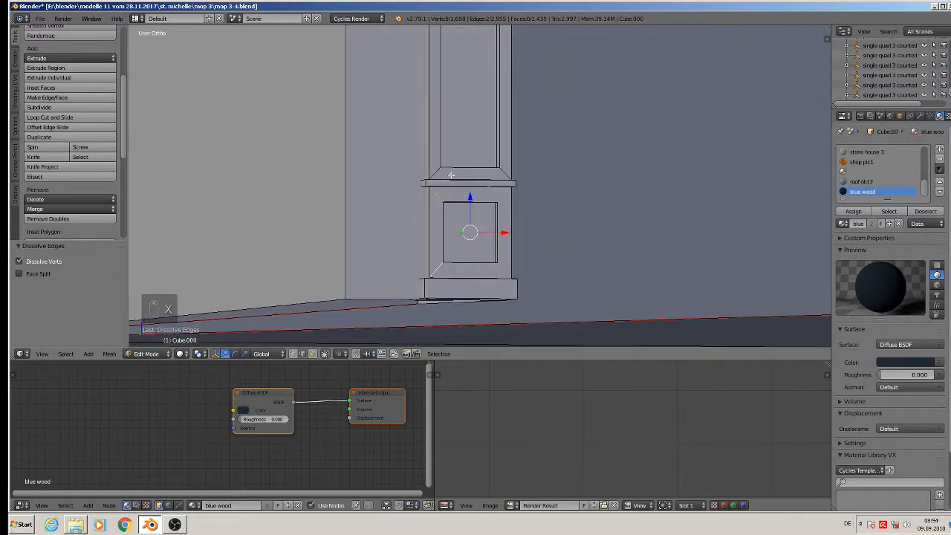
scroll(452, 174, "up", 2)
scroll(439, 208, "down", 3)
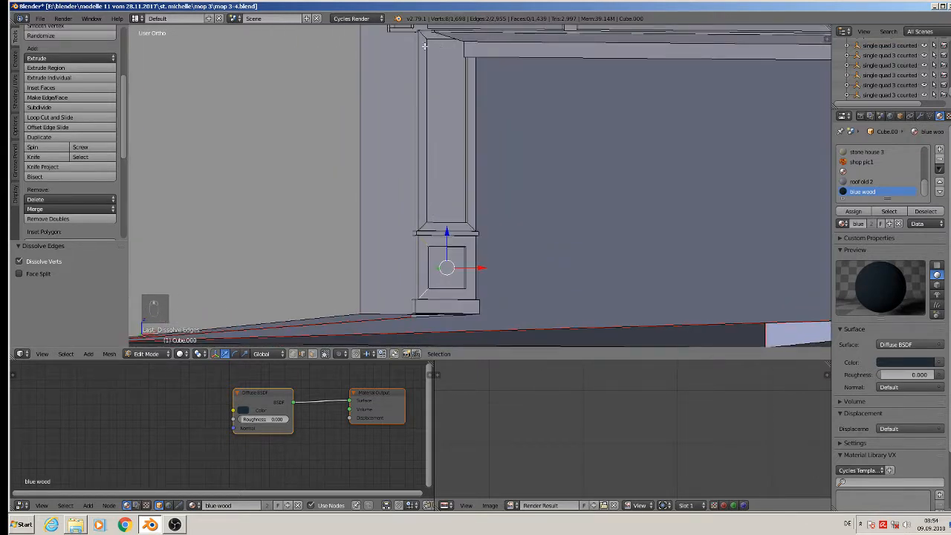
right_click(420, 33)
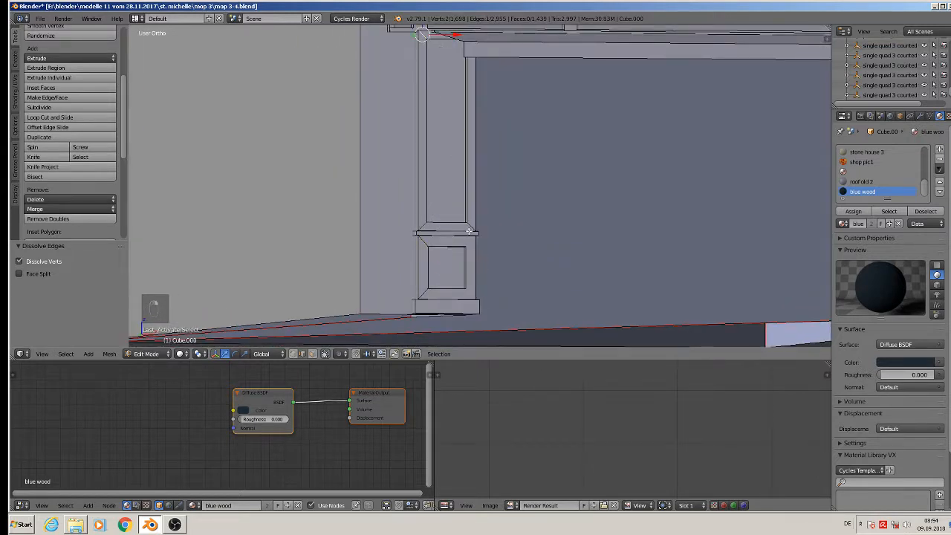
right_click(426, 227, "shift")
right_click(477, 228, "shift")
right_click(474, 227, "shift")
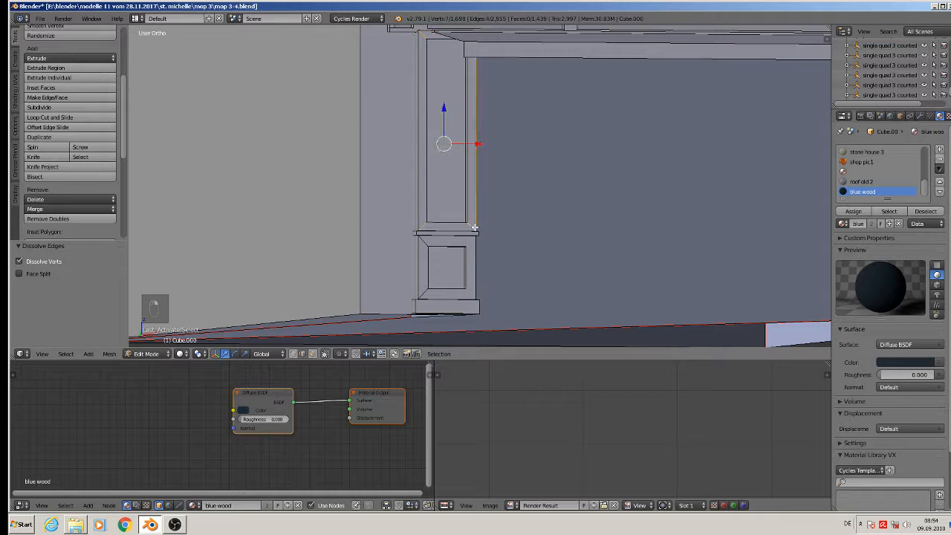
key("x")
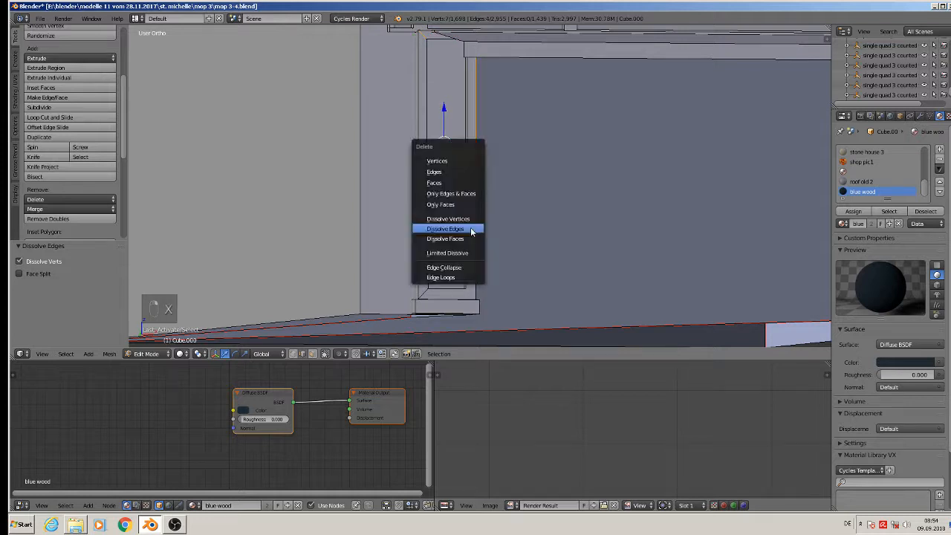
left_click(471, 228)
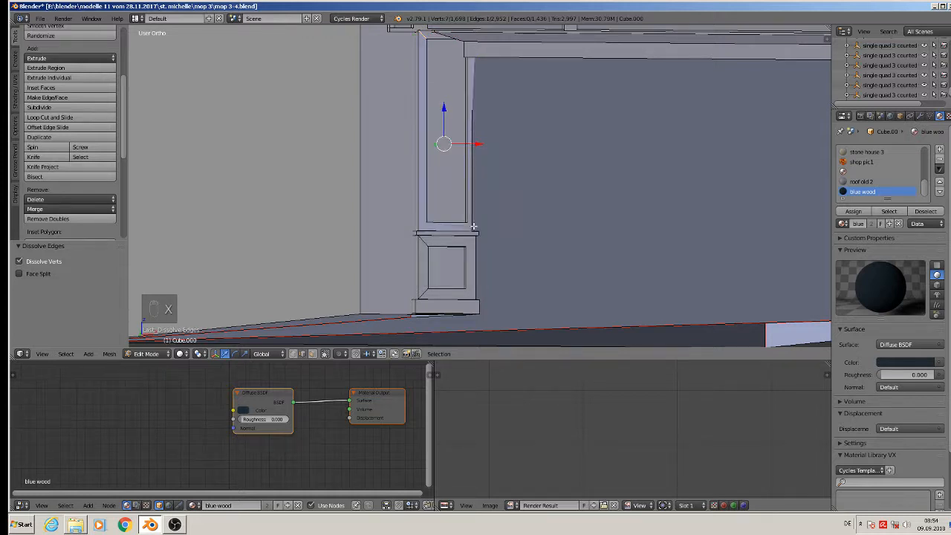
middle_click_drag(473, 226, 437, 223)
key("ctrl+z")
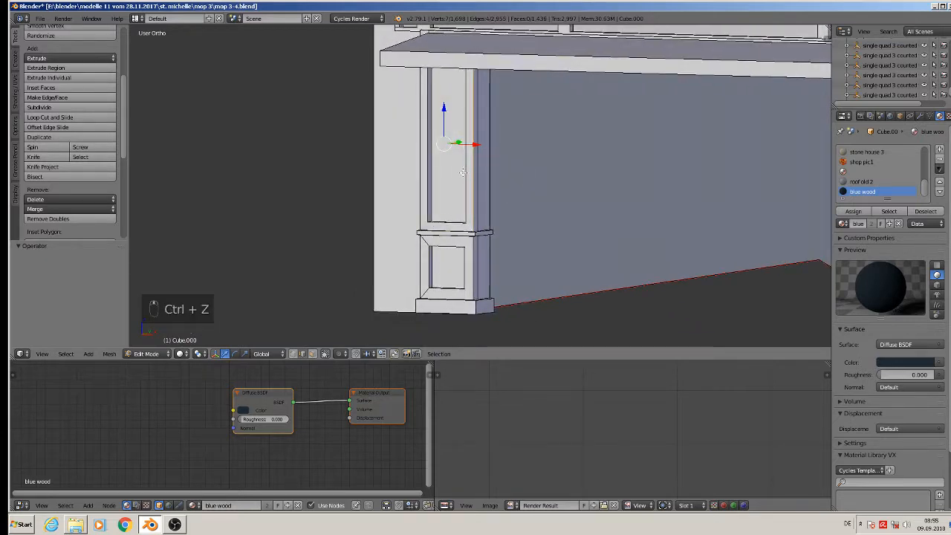
key("x")
left_click(475, 185)
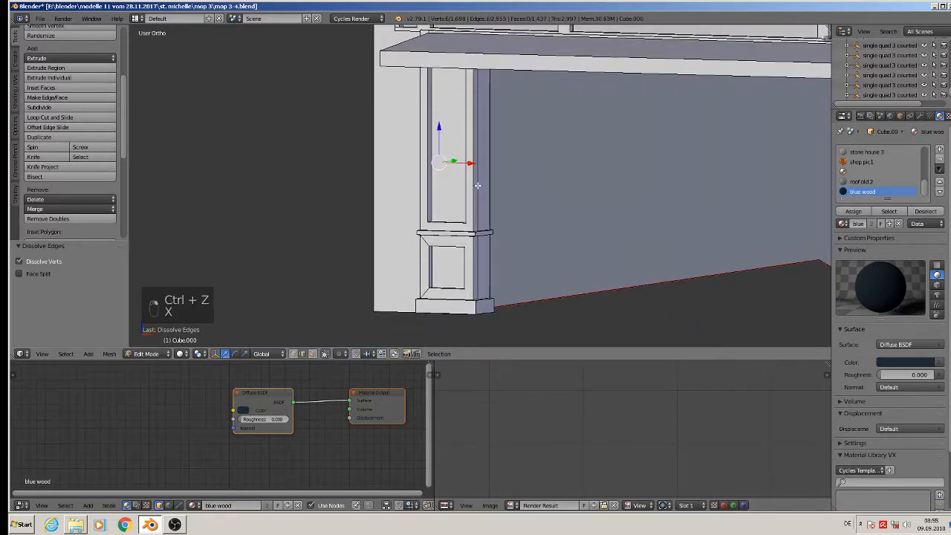
Dissolve the diagonal corner edges around the recessed panel at the base of the right pillar
middle_click_drag(475, 185, 711, 43)
scroll(508, 221, "up", 3)
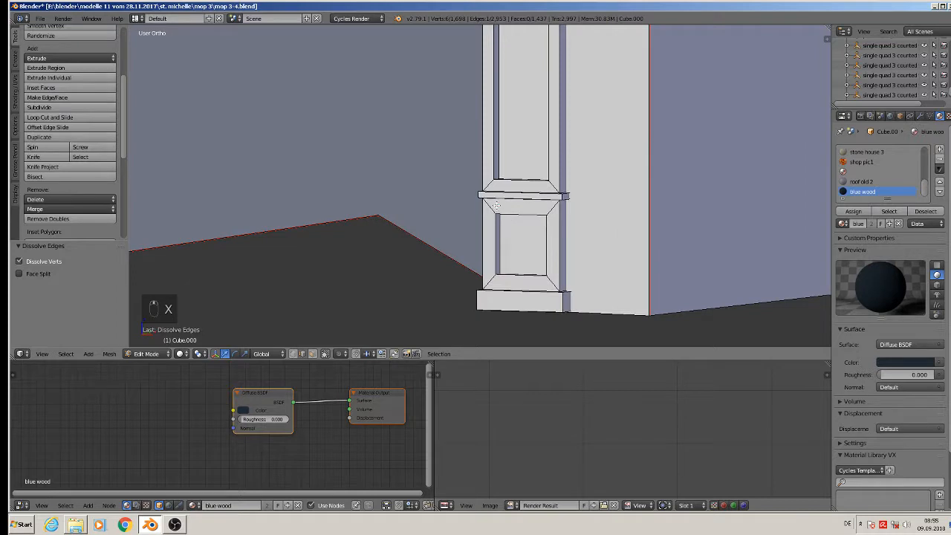
left_click(496, 205)
left_click(494, 234)
left_click(551, 284, "shift")
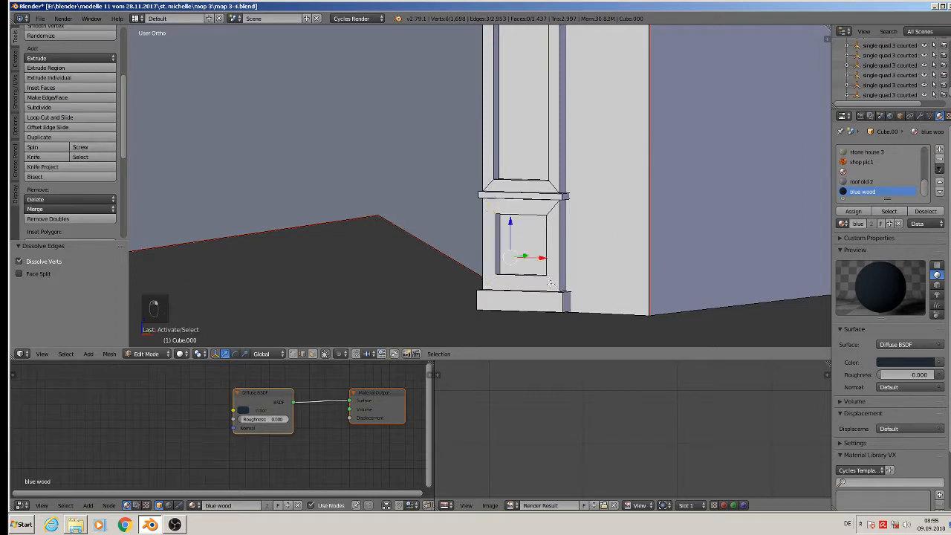
left_click(560, 219, "shift")
key("x")
left_click(553, 206)
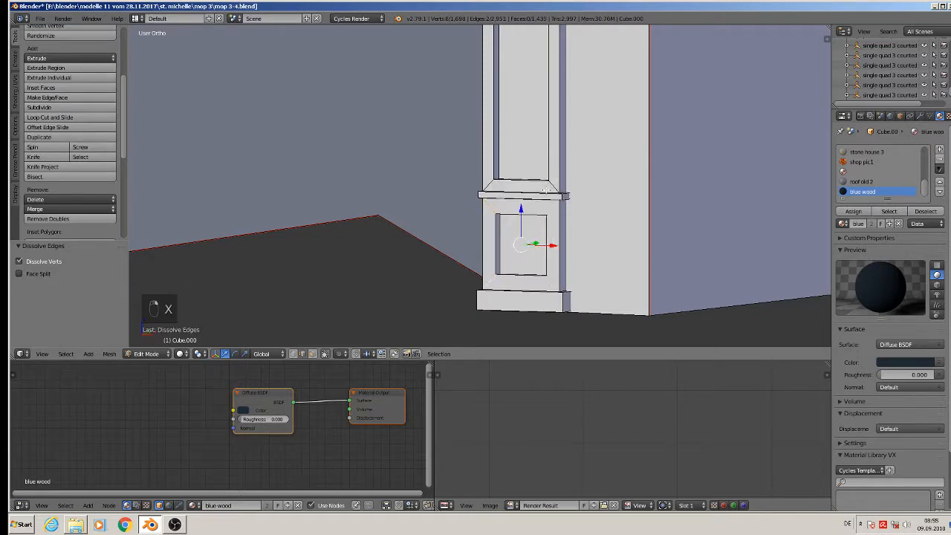
Dissolve the diagonal corner edges at both ends of the right pillar's tall upper panel
left_click(526, 193)
right_click(496, 186)
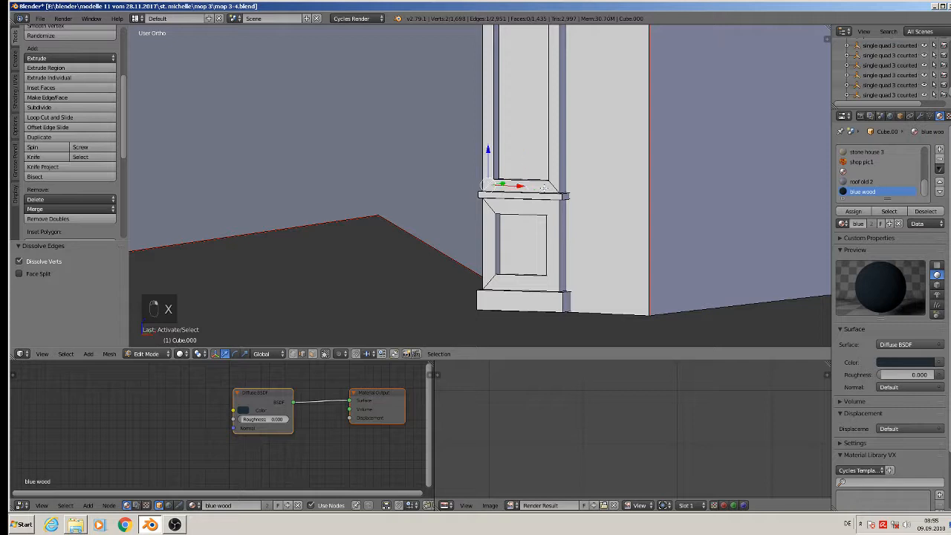
right_click(550, 188, "shift")
middle_click_drag(552, 185, 588, 375, "shift")
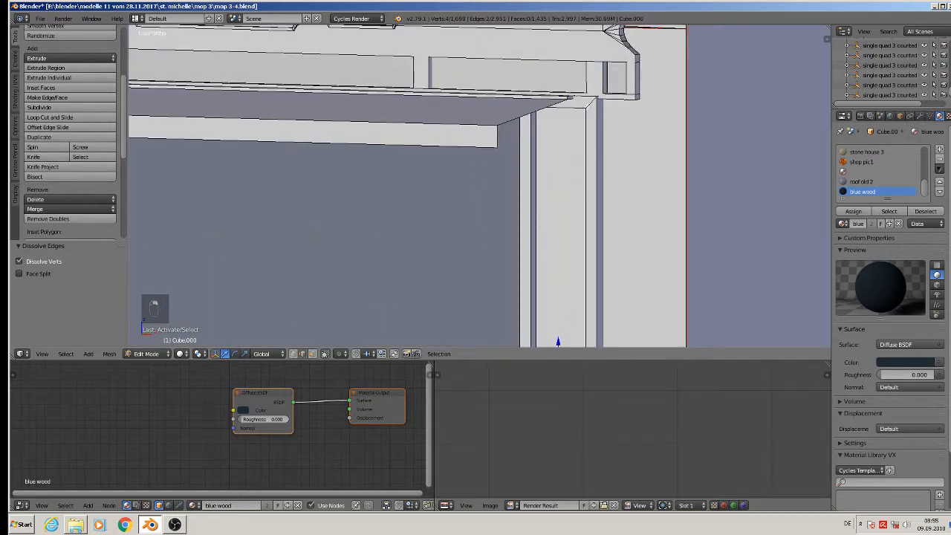
right_click(595, 102, "shift")
right_click(596, 103, "shift")
right_click(591, 104, "shift")
key("x")
left_click(597, 105)
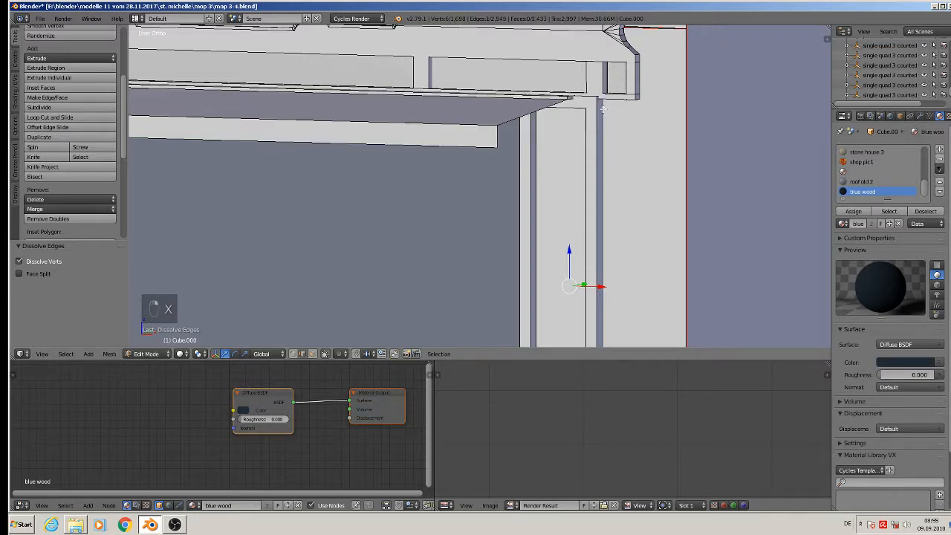
Select the linked geometry of the main roof and separate it from the house mesh into its own object
scroll(603, 109, "down", 5)
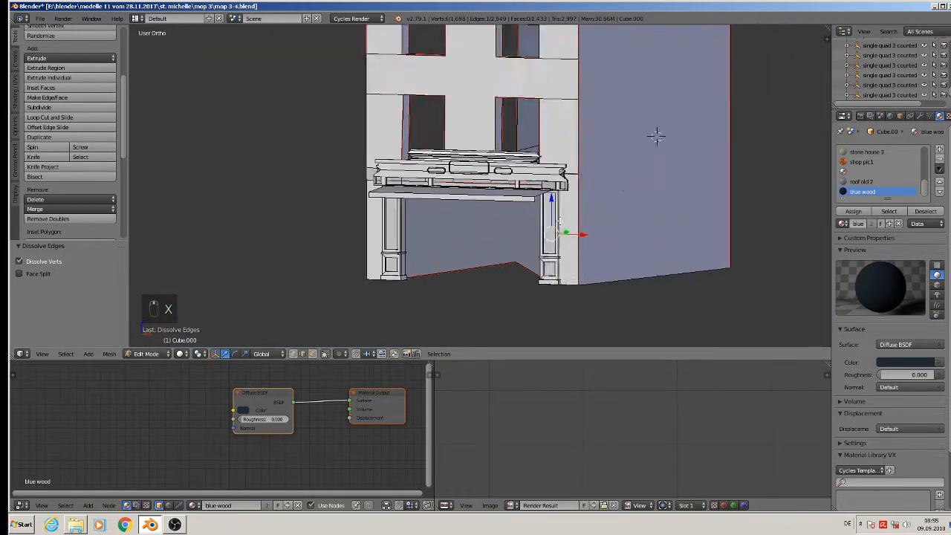
scroll(565, 148, "up", 1)
scroll(550, 162, "down", 1)
middle_click_drag(565, 116, 558, 195, "shift")
middle_click_drag(597, 135, 359, 132)
scroll(490, 140, "up", 5)
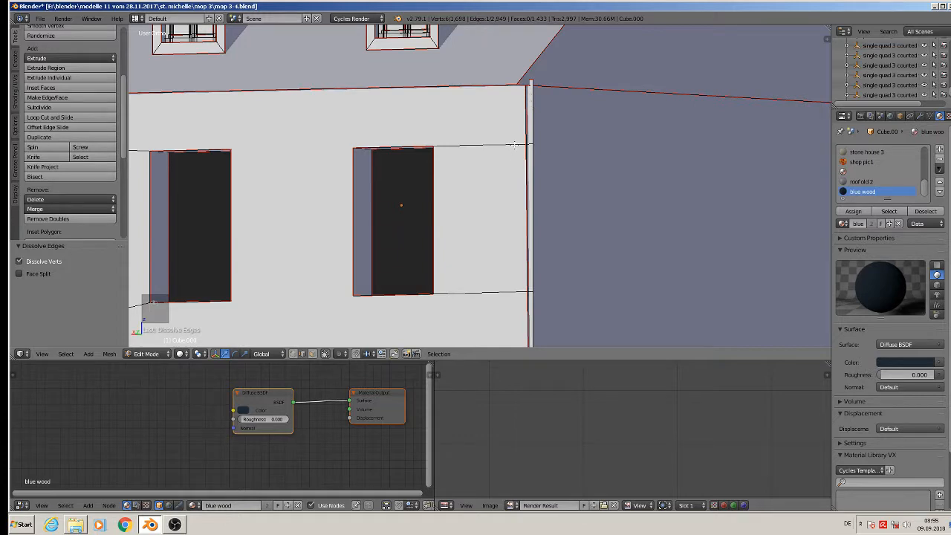
scroll(514, 145, "down", 5)
middle_click_drag(511, 158, 411, 176)
key("a")
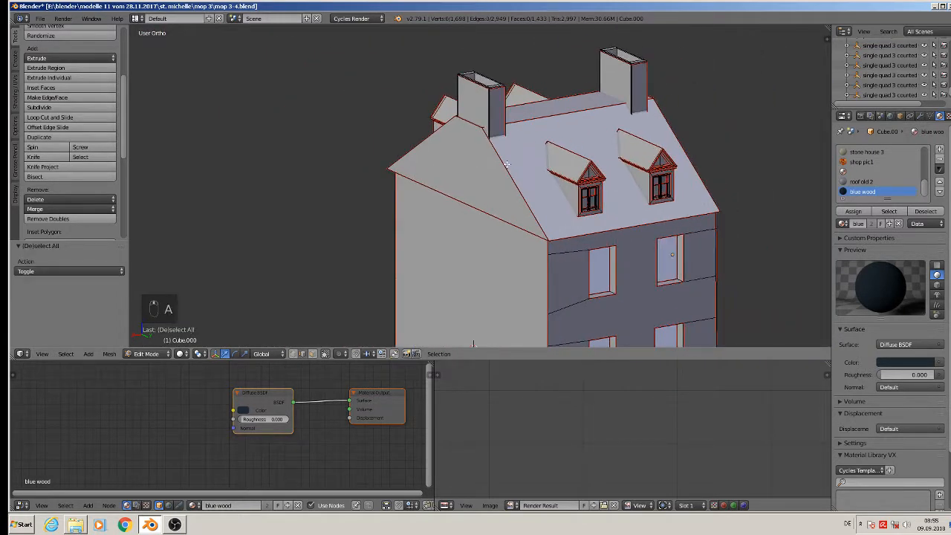
key("l")
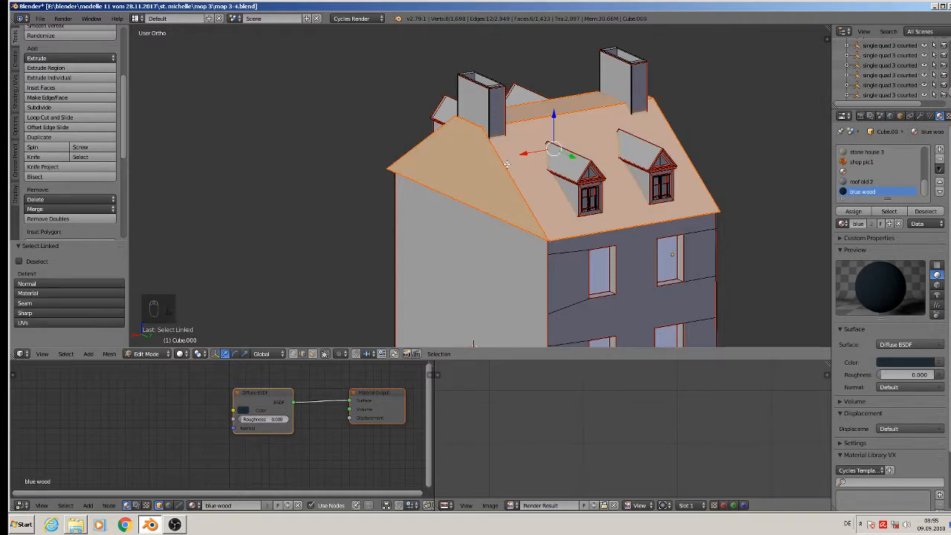
key("p")
left_click(507, 163)
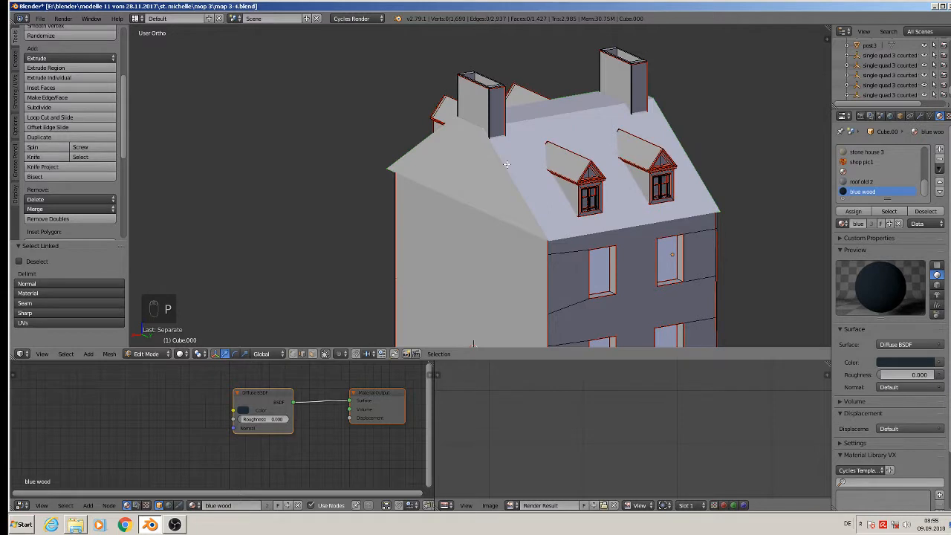
Leave Edit Mode and move the separated main roof object to layer 6
key("Tab")
right_click(507, 169)
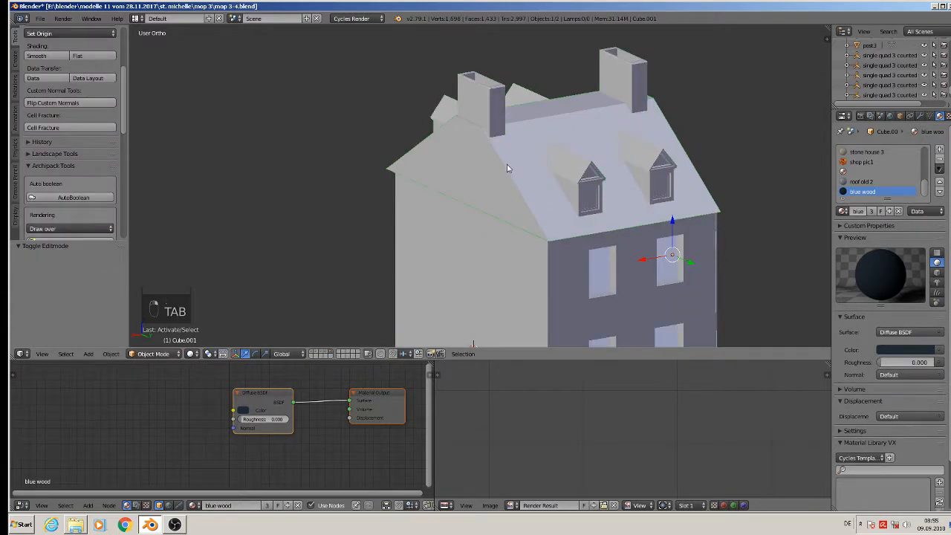
key("m")
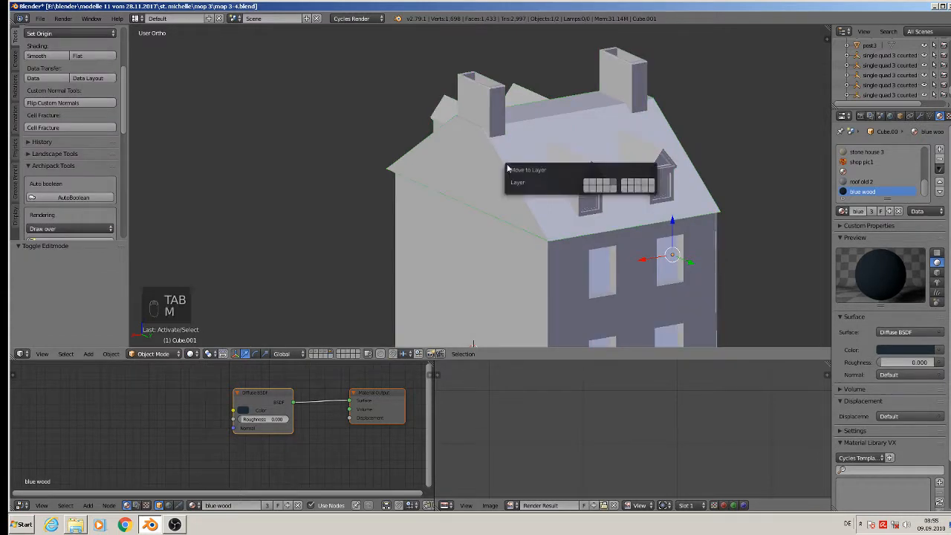
left_click(624, 186)
middle_click_drag(500, 120, 664, 139)
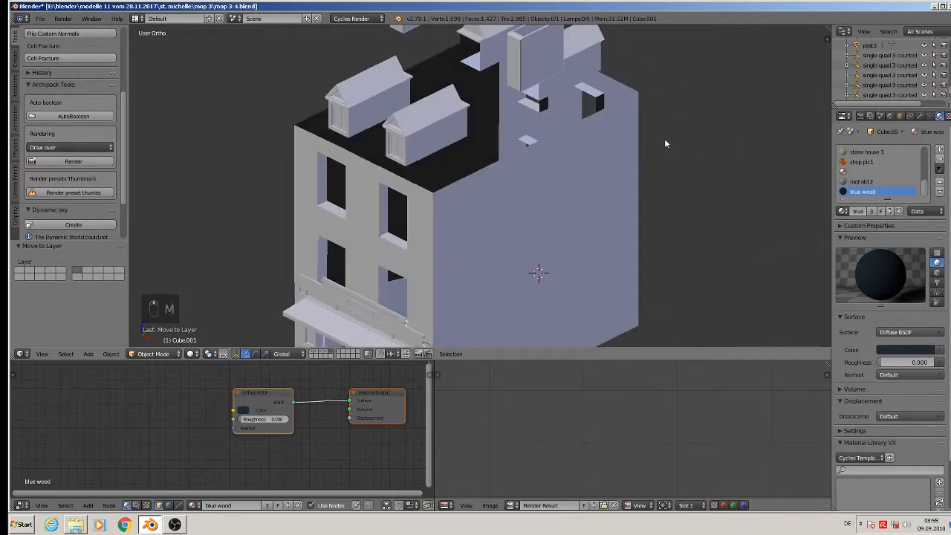
scroll(665, 139, "down", 2)
Save the scene as a new file named mop 3-4 optimized1.blend
left_click(40, 19)
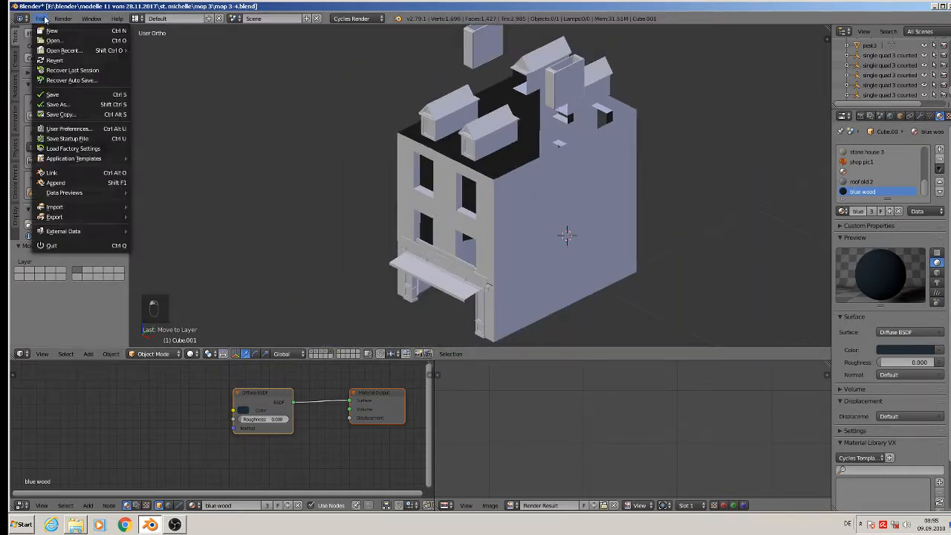
left_click(63, 107)
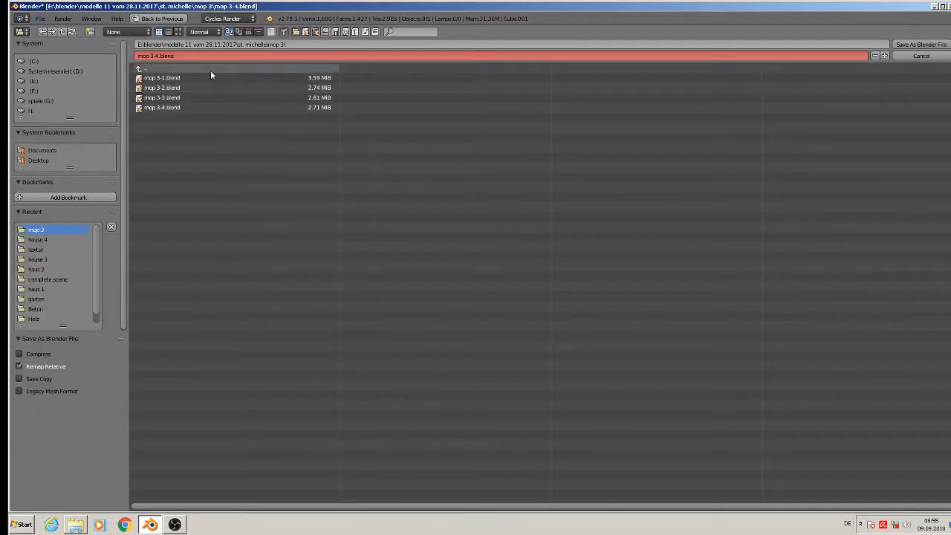
left_click(160, 55)
type(".optimized1")
left_click(921, 45)
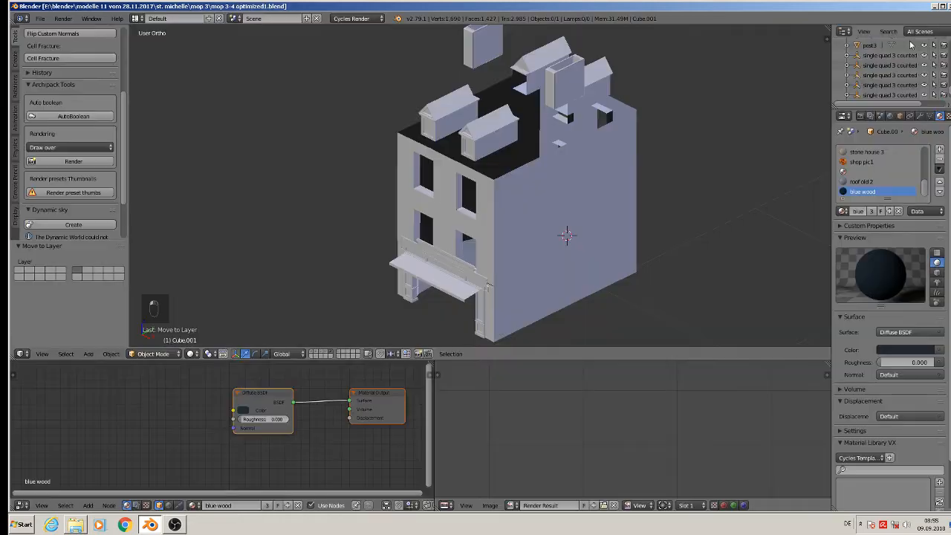
Enter Edit Mode on the remaining house mesh
key("Tab")
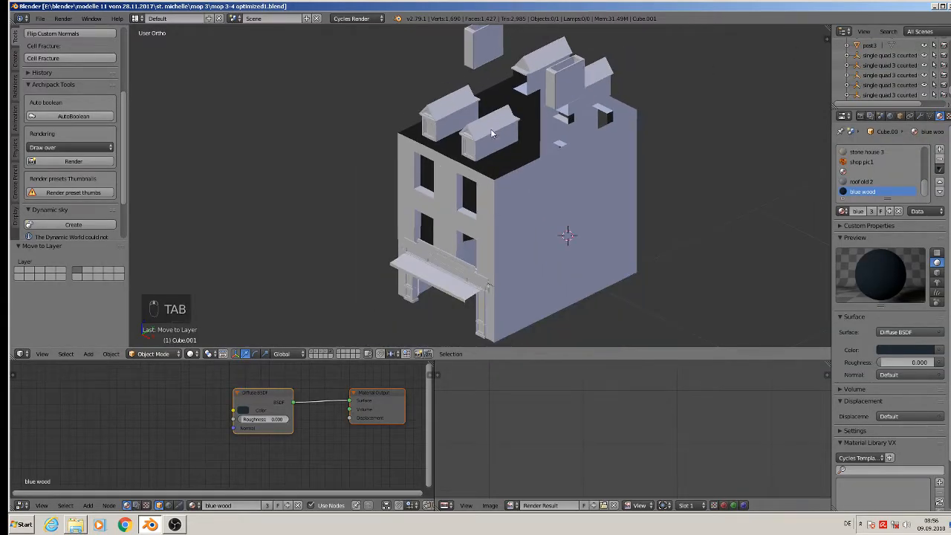
key("Tab")
scroll(491, 130, "up", 9)
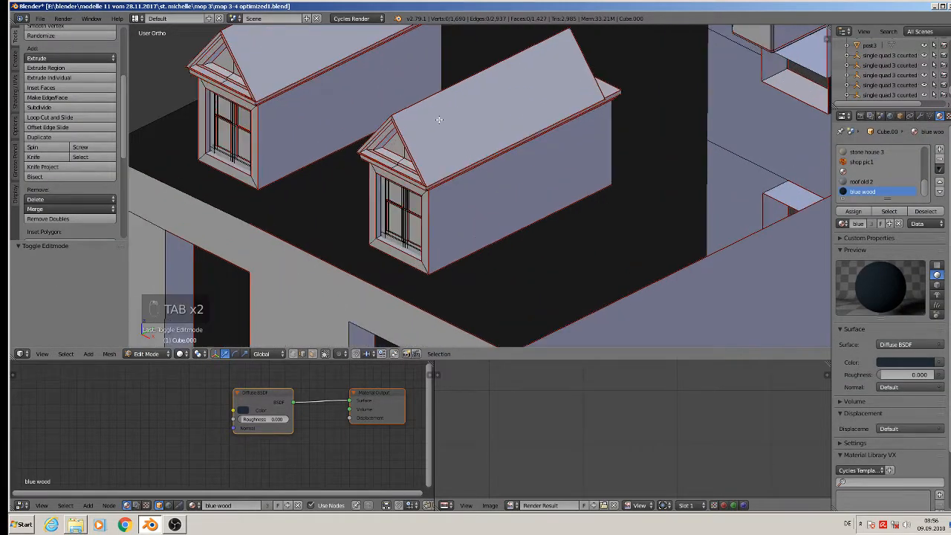
scroll(439, 119, "down", 8)
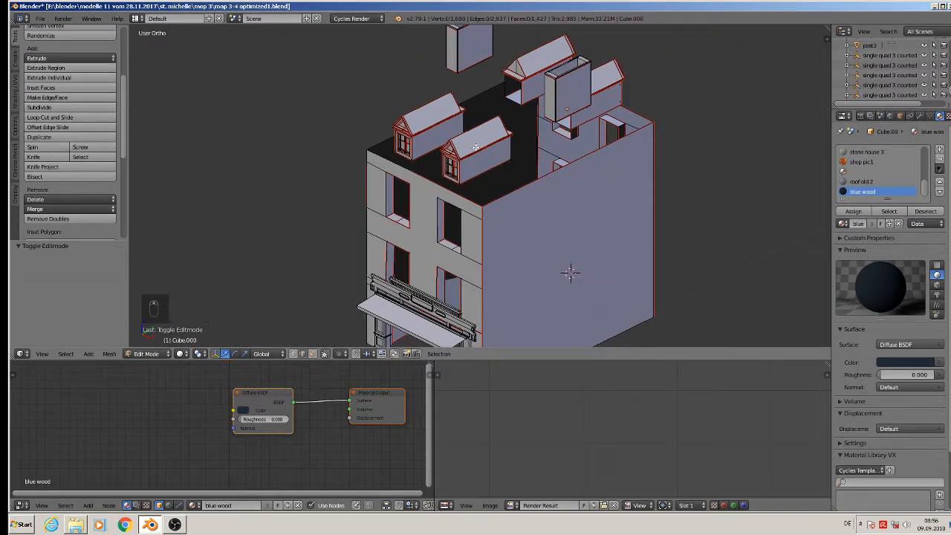
key("l")
key("l")
key("l")
key("l")
key("l")
key("l")
key("l")
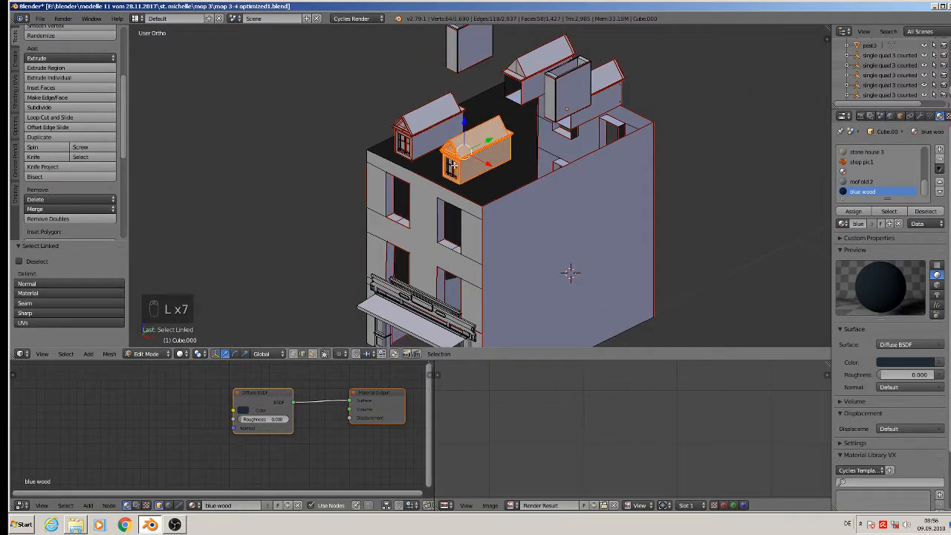
key("l")
key("l")
key("l")
middle_click_drag(460, 153, 527, 118)
key("a")
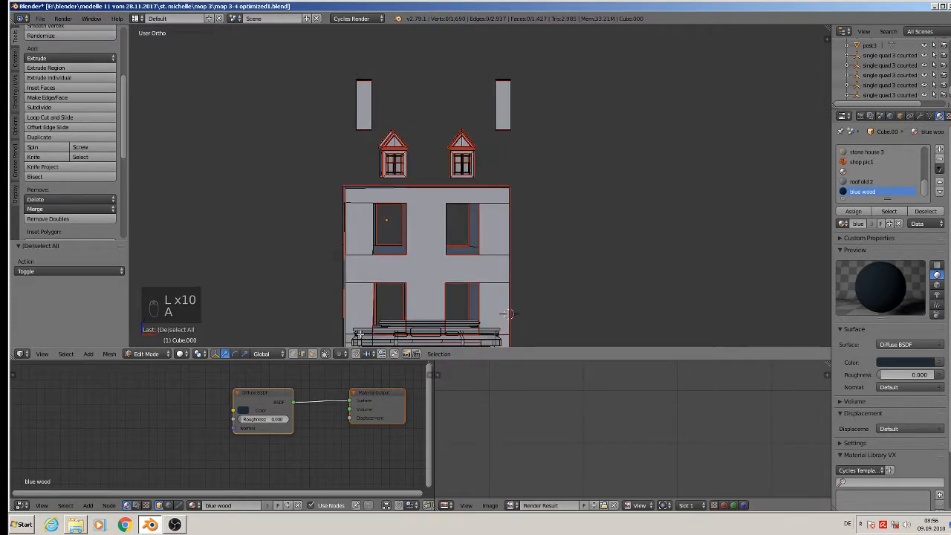
Box-select all four dormers through the mesh in vertex mode and separate them into their own object
left_click(296, 354)
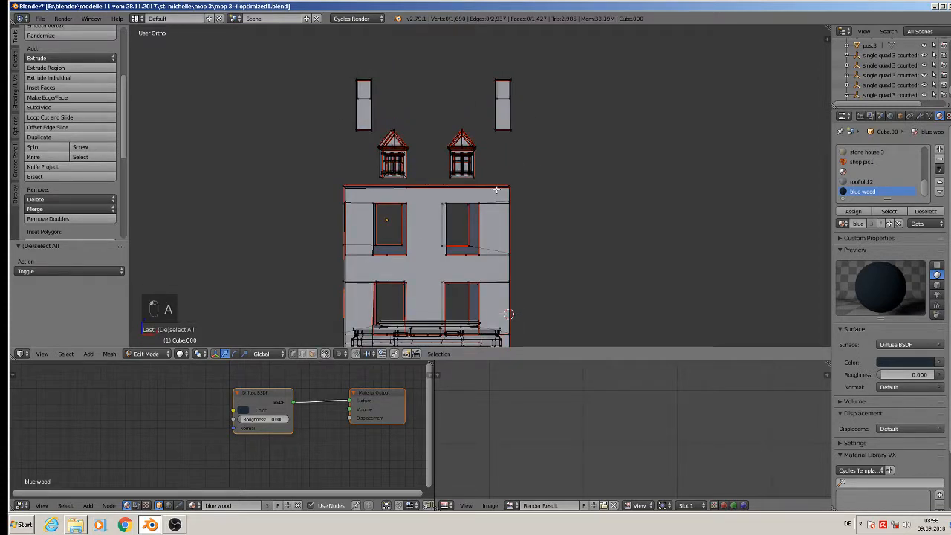
key("b")
left_click_drag(488, 180, 376, 113)
middle_click_drag(440, 147, 425, 163)
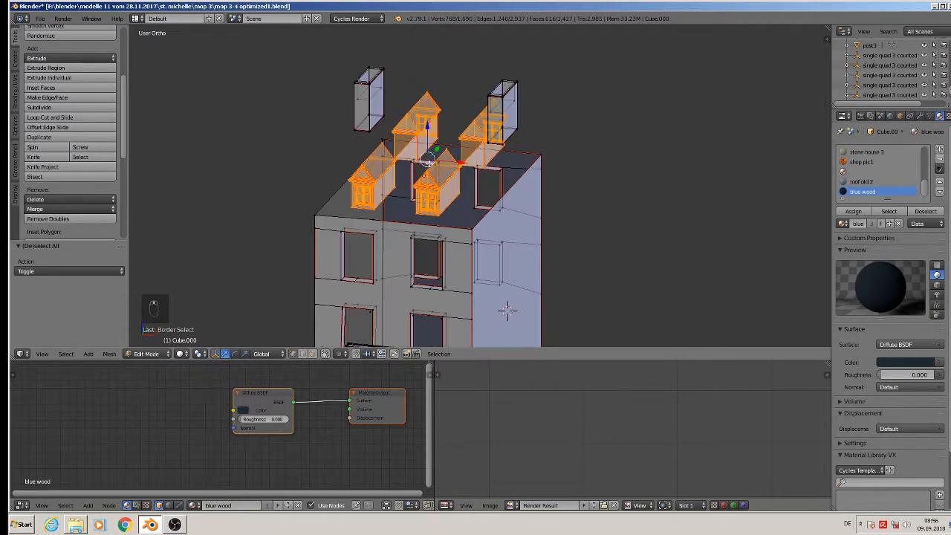
key("p")
left_click(430, 165)
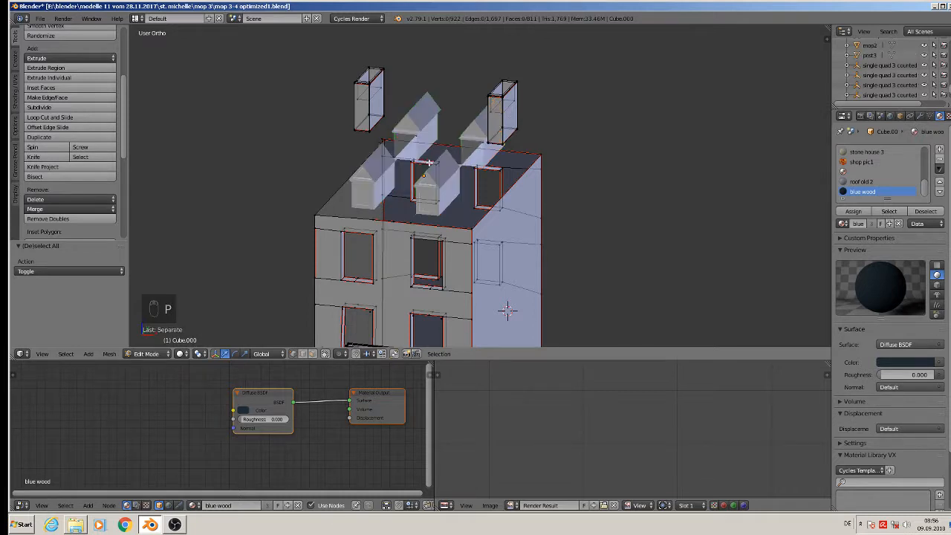
Move the separated dormers object to layer 7 and save the file
key("Tab")
right_click(436, 180)
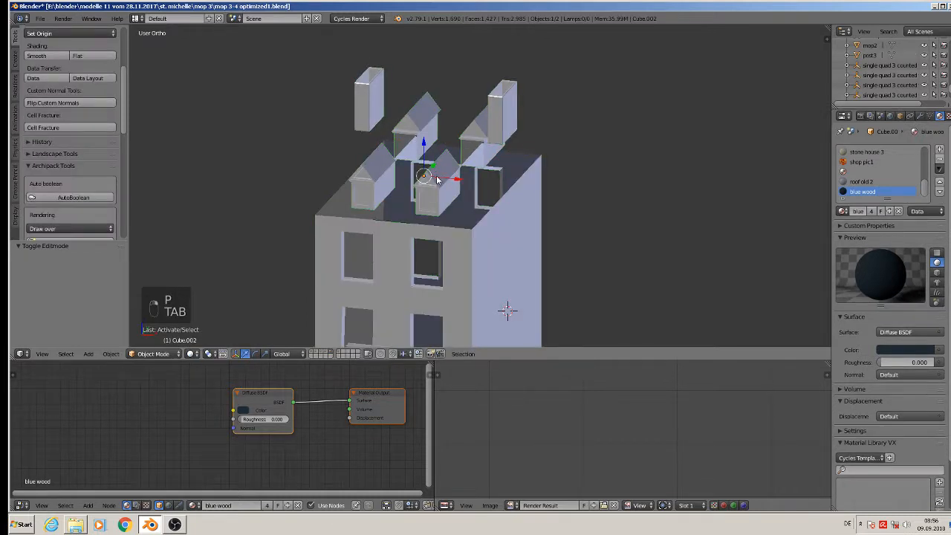
key("m")
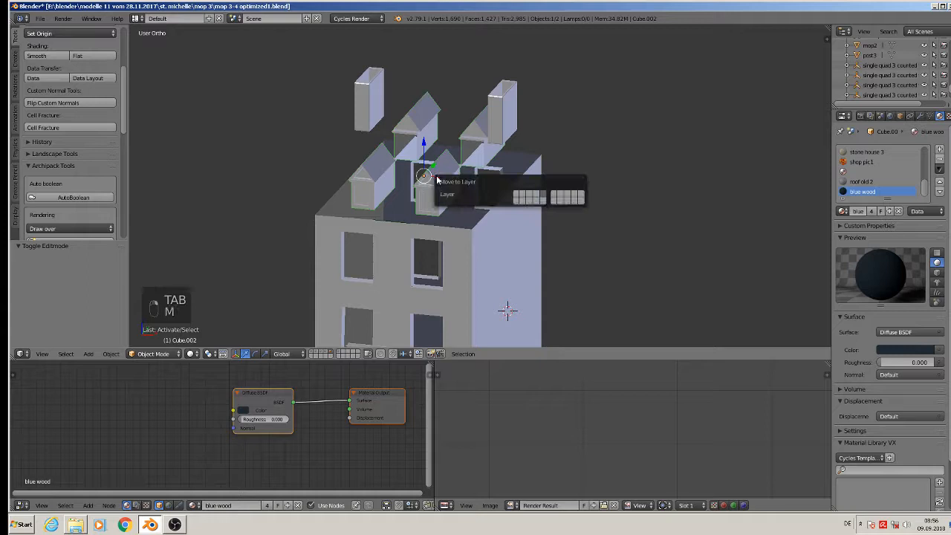
left_click(561, 195)
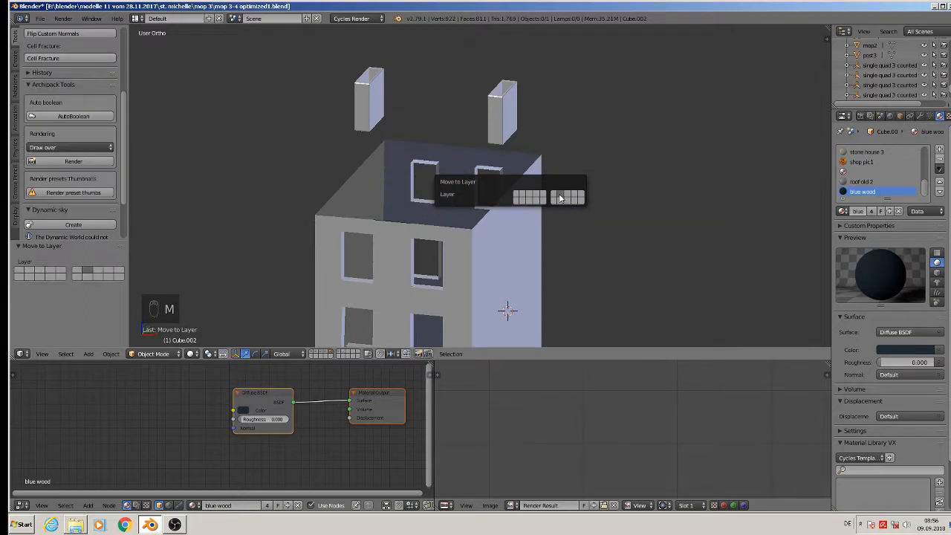
left_click(41, 18)
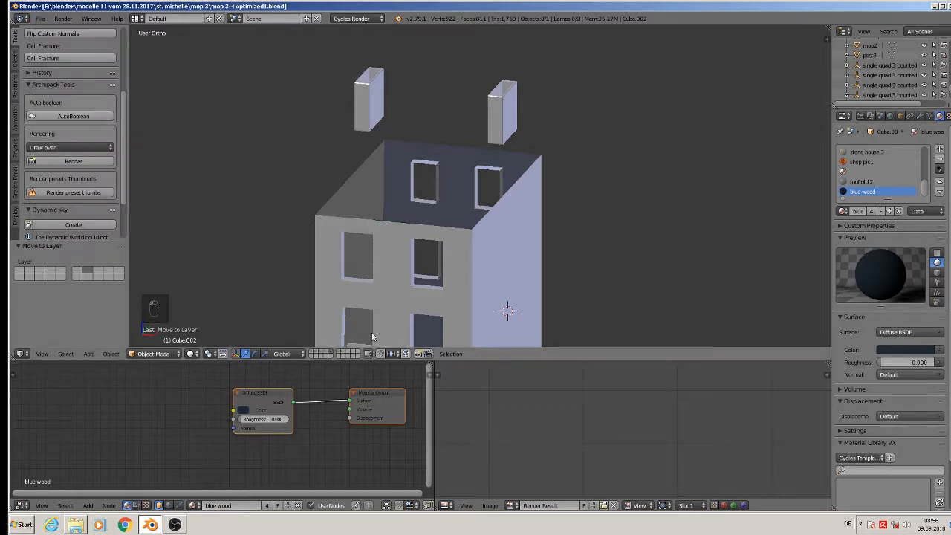
Show only the dormers' layer and edit their mesh with selection limited to visible geometry
left_click(346, 355)
scroll(466, 142, "up", 4)
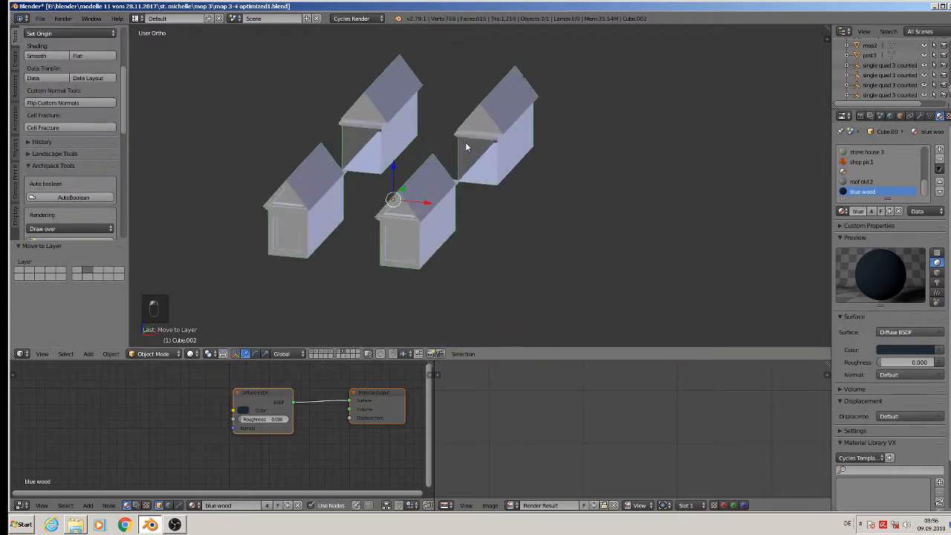
key("Tab")
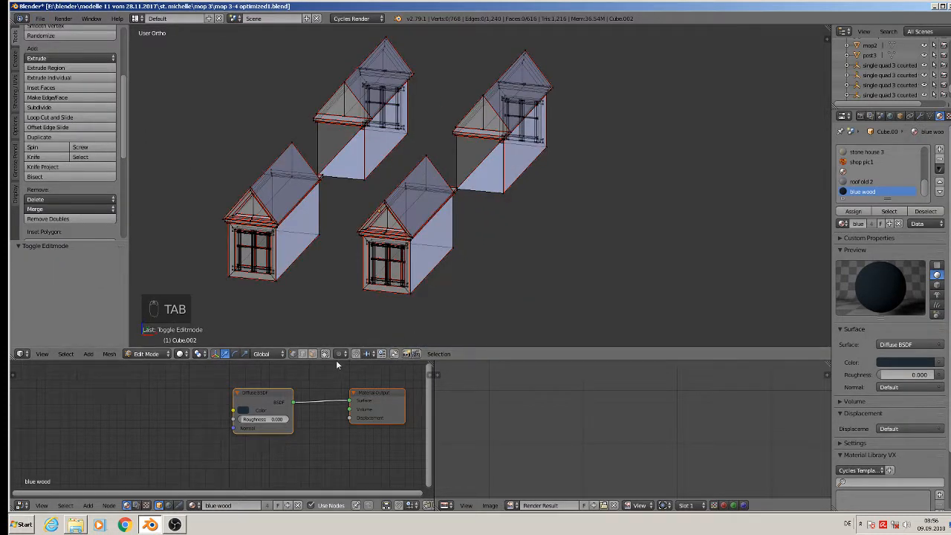
left_click(327, 354)
Select the two outer sloping gable edges on the windowed front of the nearer dormer
middle_click_drag(362, 283, 435, 272)
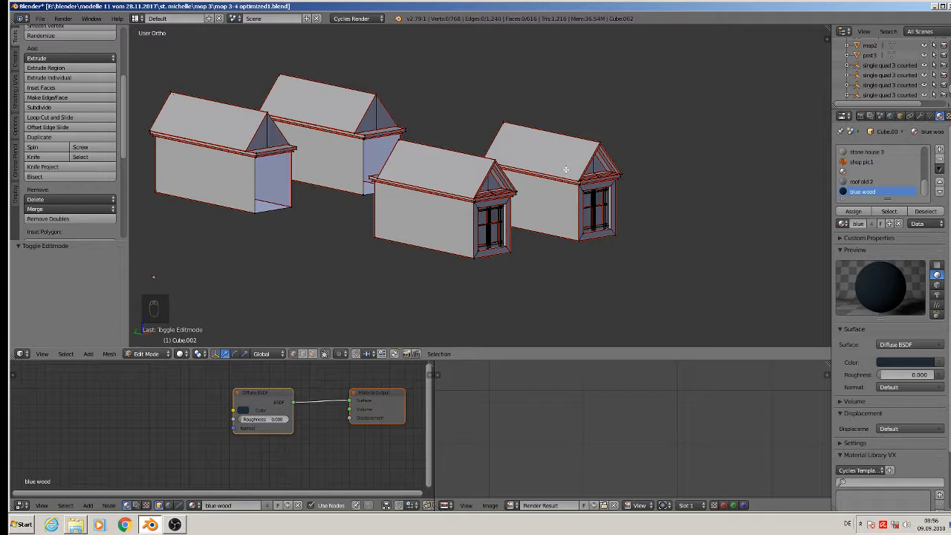
scroll(388, 343, "up", 3)
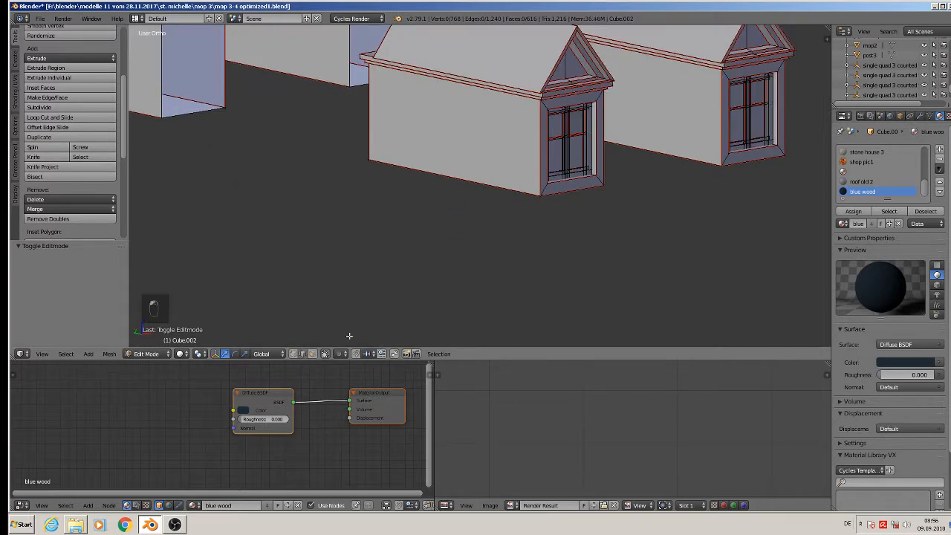
scroll(571, 81, "up", 1)
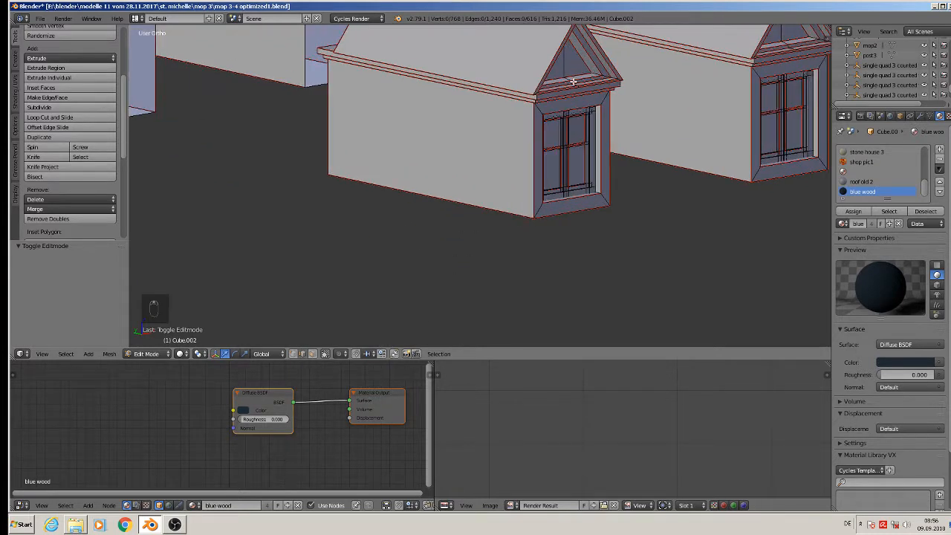
middle_click_drag(570, 84, 548, 106)
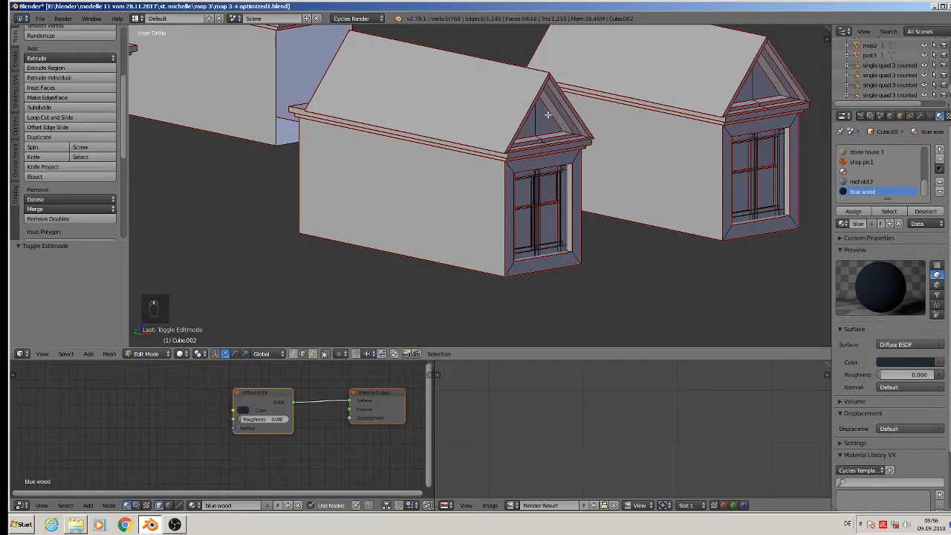
right_click(528, 103)
right_click(584, 103, "shift")
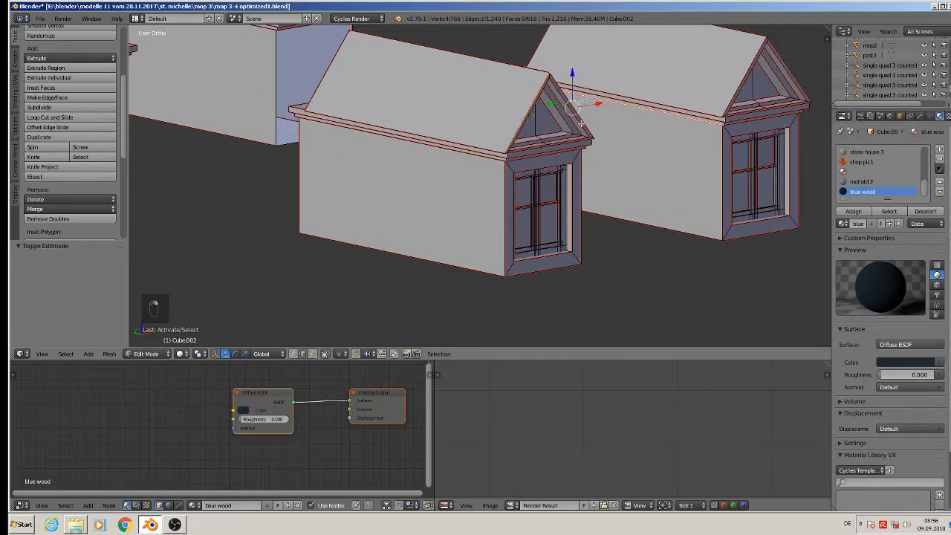
right_click(571, 100)
right_click(531, 102, "shift")
Add the two outer vertical edges and the bottom edge of the nearer dormer's window front to the selection
scroll(531, 162, "up", 2, "shift")
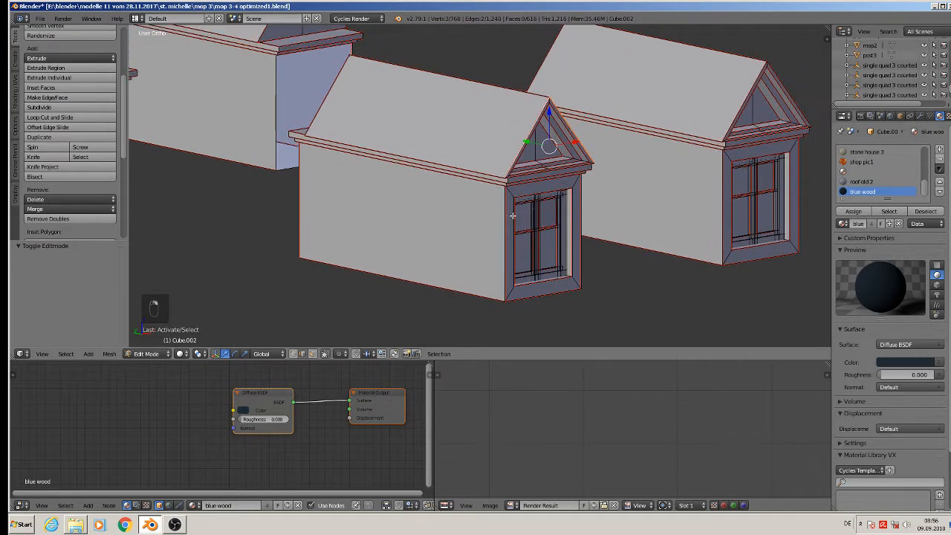
right_click(504, 218, "shift")
right_click(543, 297, "shift")
right_click(621, 245, "shift")
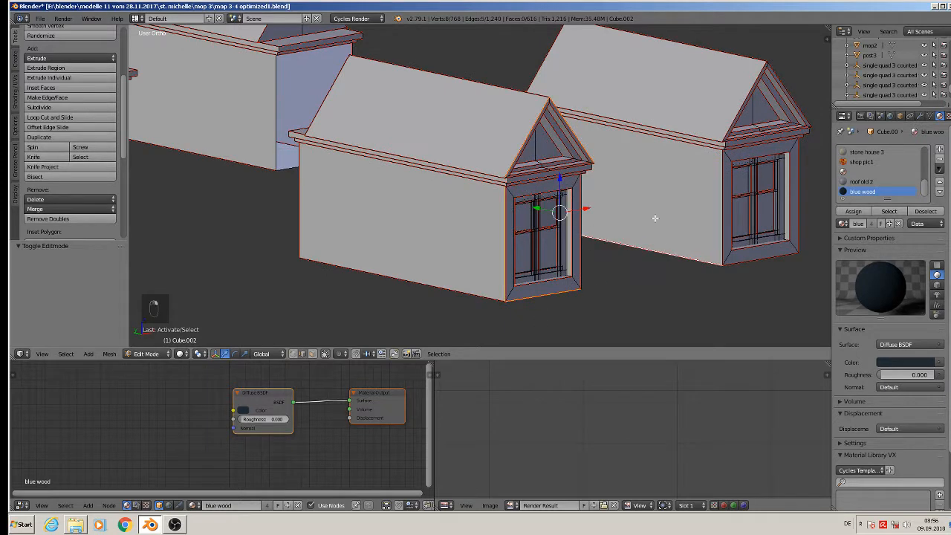
right_click(595, 243, "shift")
right_click(579, 246, "shift")
Add the neighbouring dormer's outer vertical, bottom and sloping gable edges on its window front to the selection
middle_click_drag(730, 259, 597, 258, "shift")
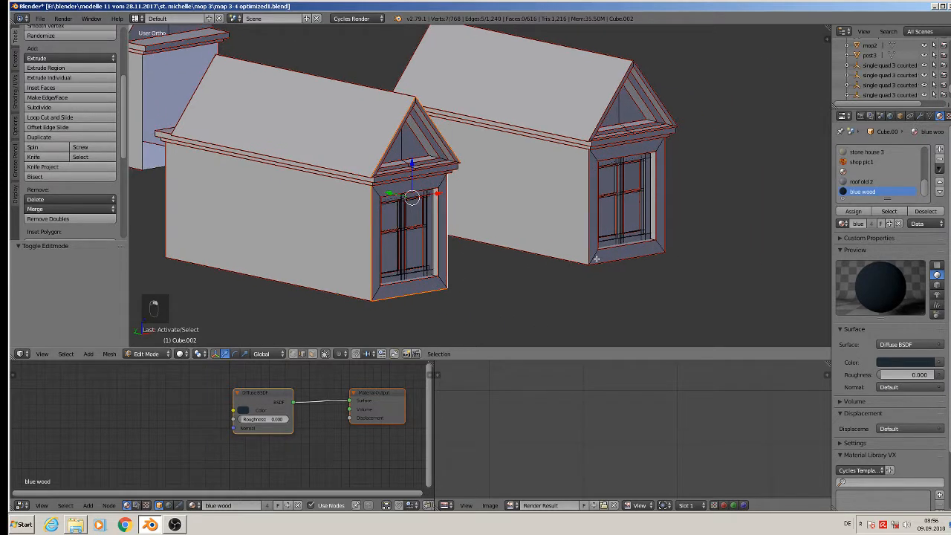
right_click(587, 196, "shift")
right_click(644, 261, "shift")
right_click(672, 190, "shift")
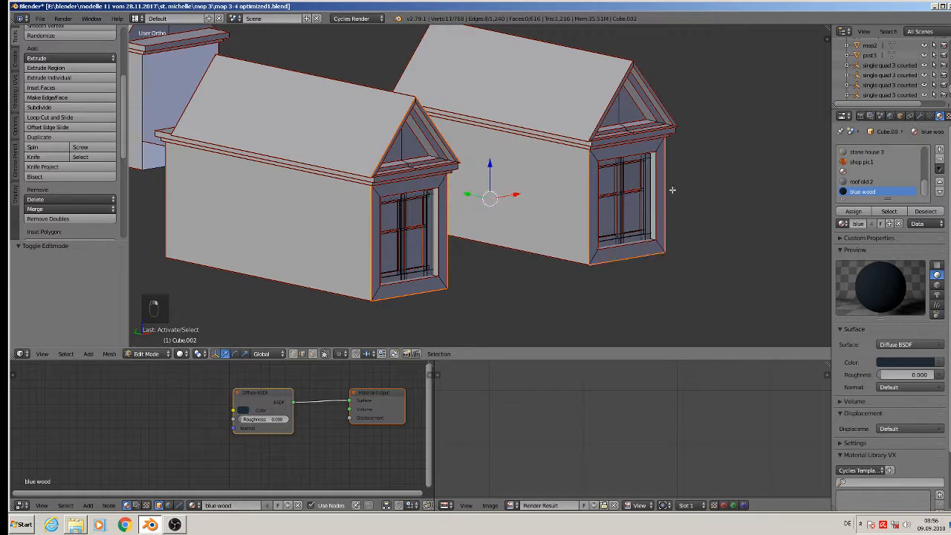
right_click(660, 92, "shift")
right_click(605, 98, "shift")
Add both halves of the outer gable base edge on each of the two dormers to the selection
scroll(637, 150, "up", 4)
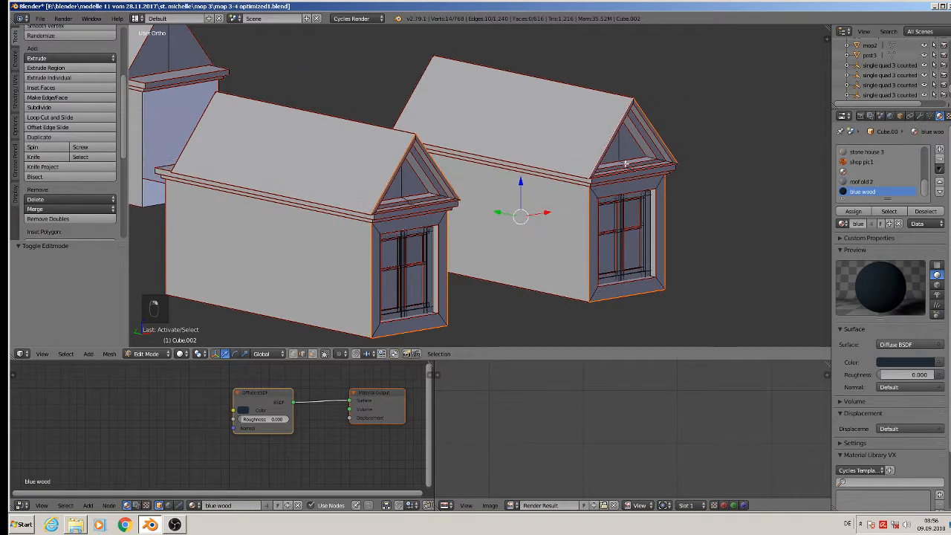
right_click(595, 165, "shift")
right_click(647, 155, "shift")
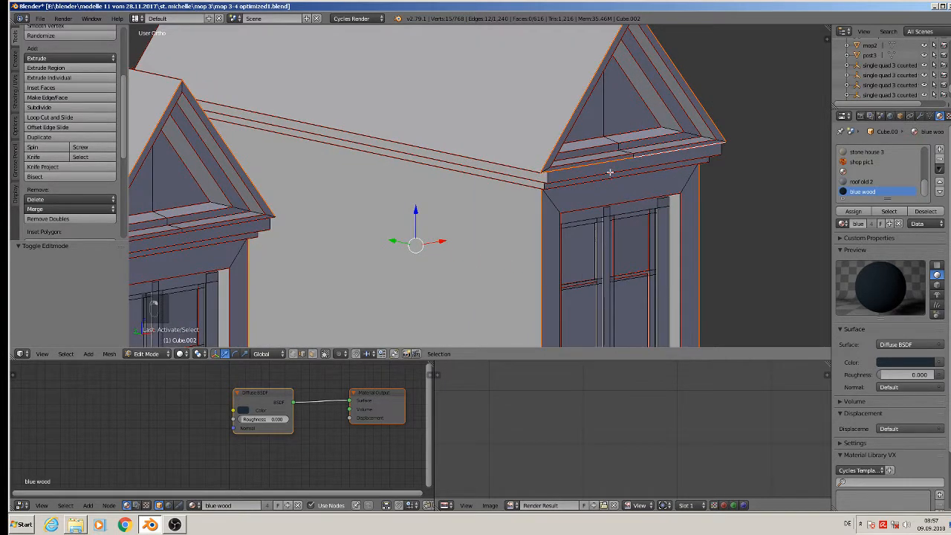
scroll(612, 170, "down", 4)
middle_click_drag(506, 158, 617, 159, "shift")
scroll(431, 190, "up", 4)
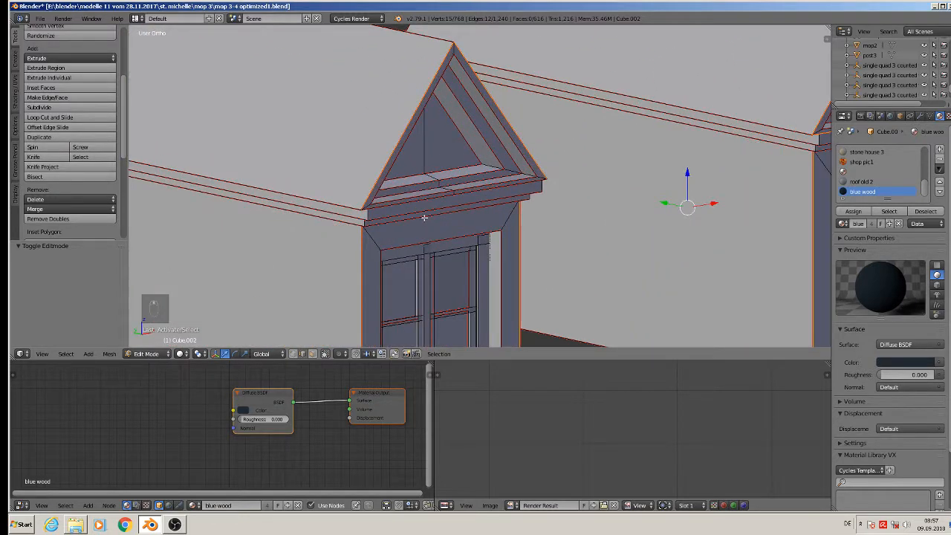
right_click(412, 200, "shift")
right_click(482, 193, "shift")
scroll(446, 195, "down", 5)
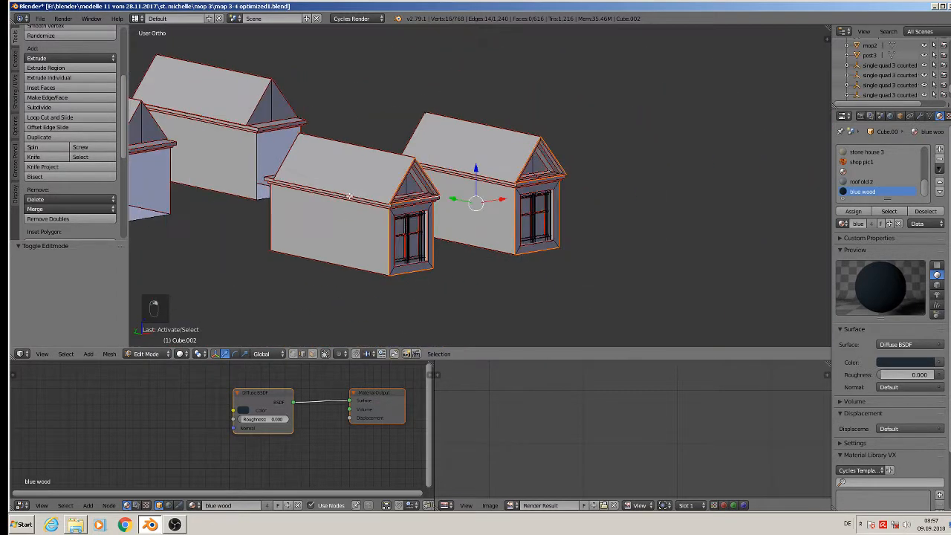
Add the sloping gable edges and both halves of the gable base edge on the nearer windowed dormer of the opposite pair to the selection
middle_click_drag(349, 196, 520, 153)
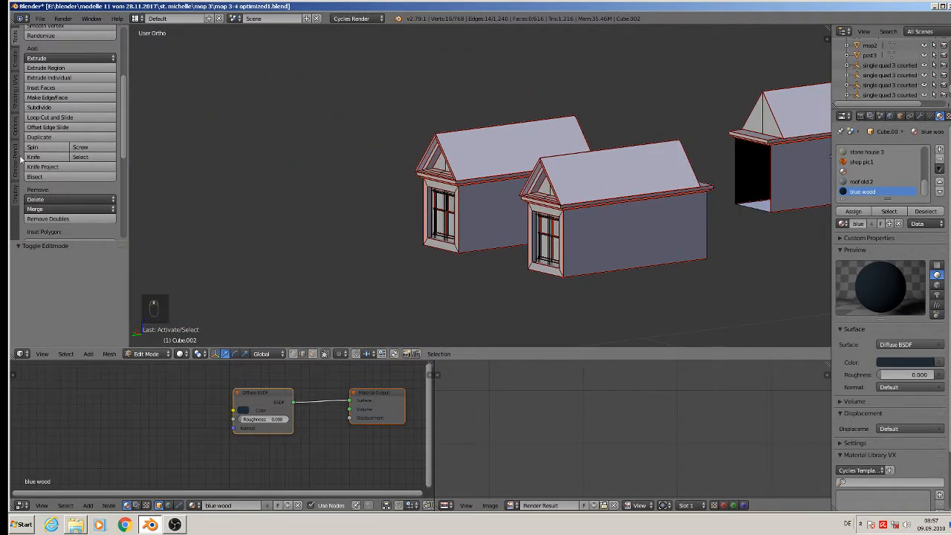
scroll(574, 185, "up", 5)
right_click(569, 181, "shift")
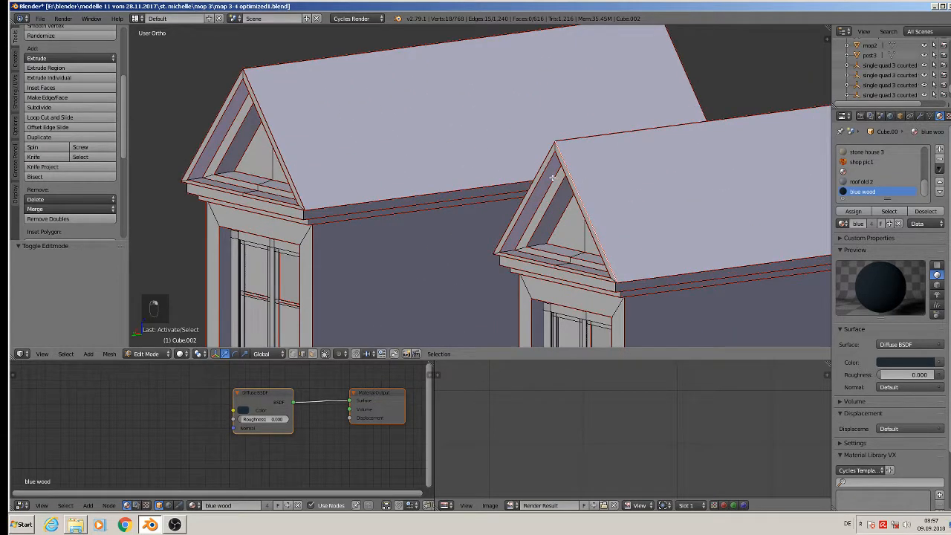
right_click(540, 169, "shift")
right_click(551, 270, "shift")
right_click(580, 276, "shift")
Add the outer vertical and bottom edges of the window fronts on both dormers of the opposite pair to the selection
middle_click_drag(609, 327, 578, 189)
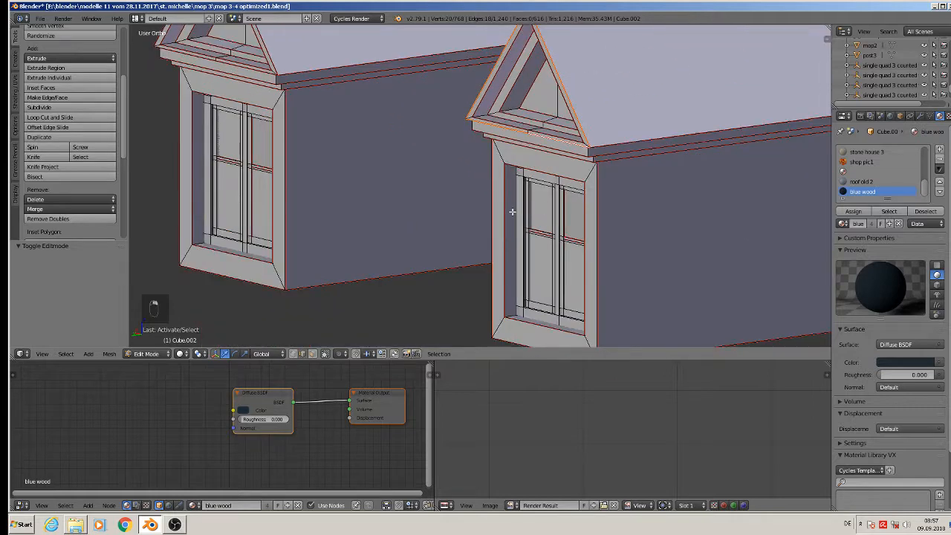
right_click(495, 222, "shift")
right_click(505, 342, "shift")
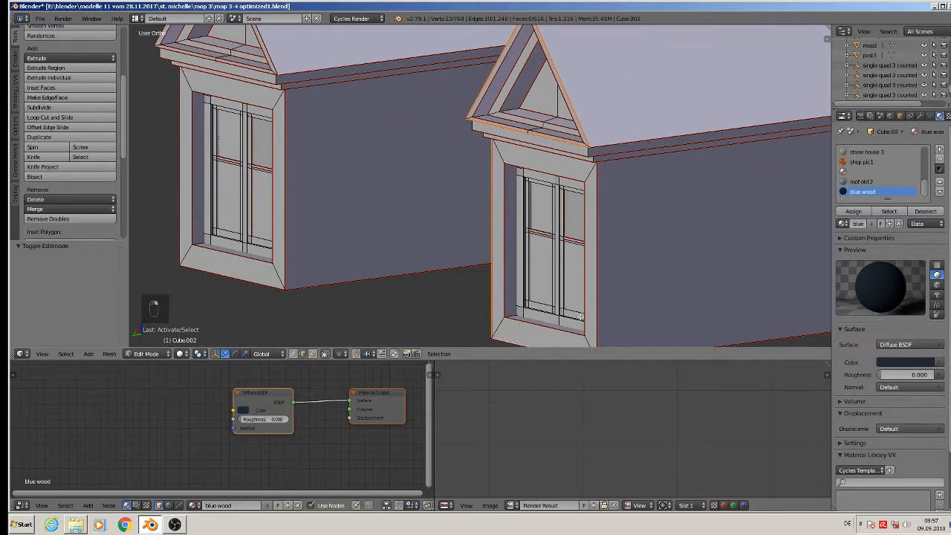
right_click(595, 269, "shift")
right_click(284, 174, "shift")
right_click(176, 151, "shift")
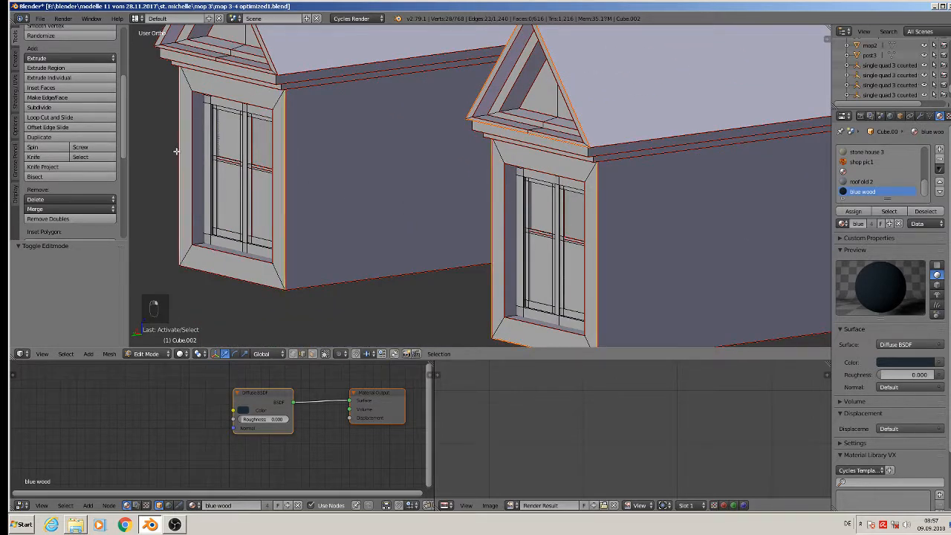
right_click(214, 269, "shift")
Add the sloping gable edges and both halves of the gable base edge on the neighbouring dormer to the selection
middle_click_drag(214, 270, 316, 214)
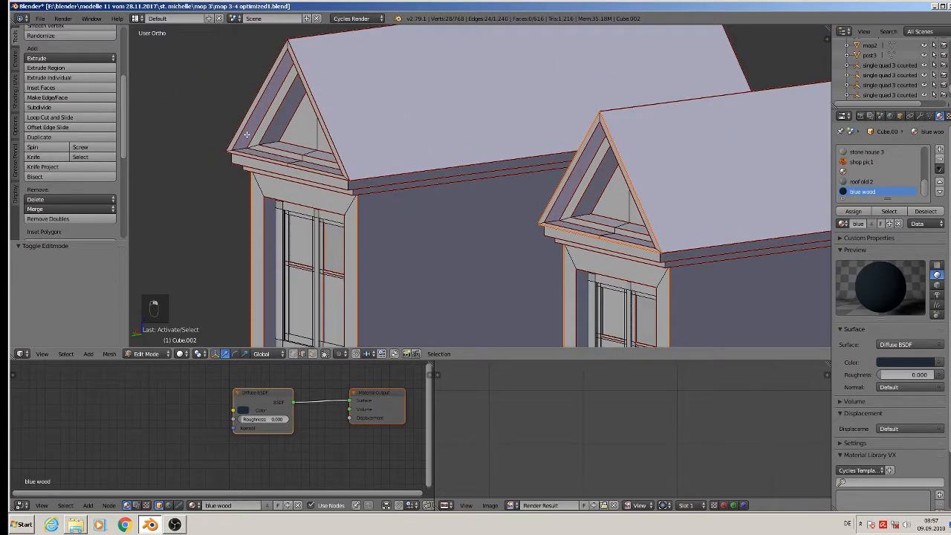
right_click(240, 113, "shift")
right_click(250, 157, "shift")
right_click(305, 171, "shift")
right_click(335, 136, "shift")
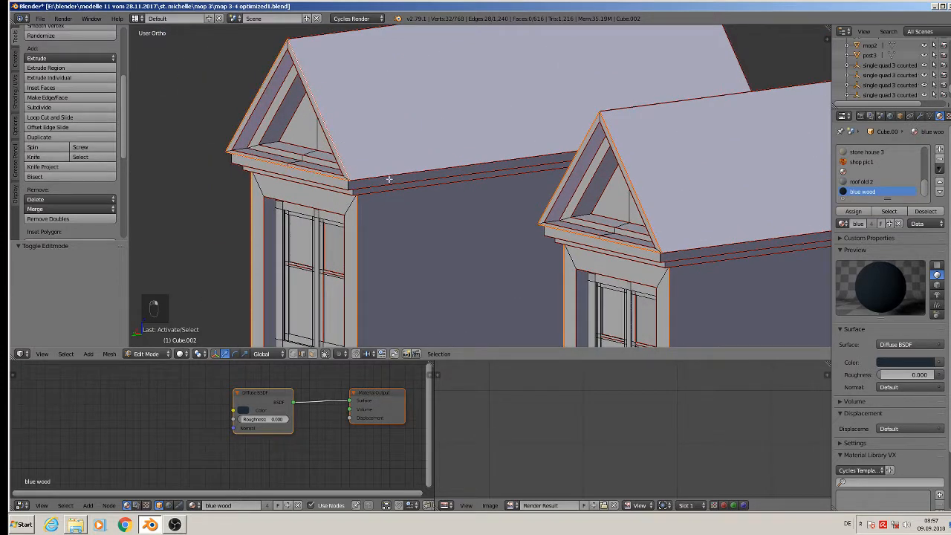
Invert the selection and delete the inverted edges, keeping only the four dormers' front outlines
scroll(414, 195, "down", 8)
middle_click_drag(584, 207, 585, 263)
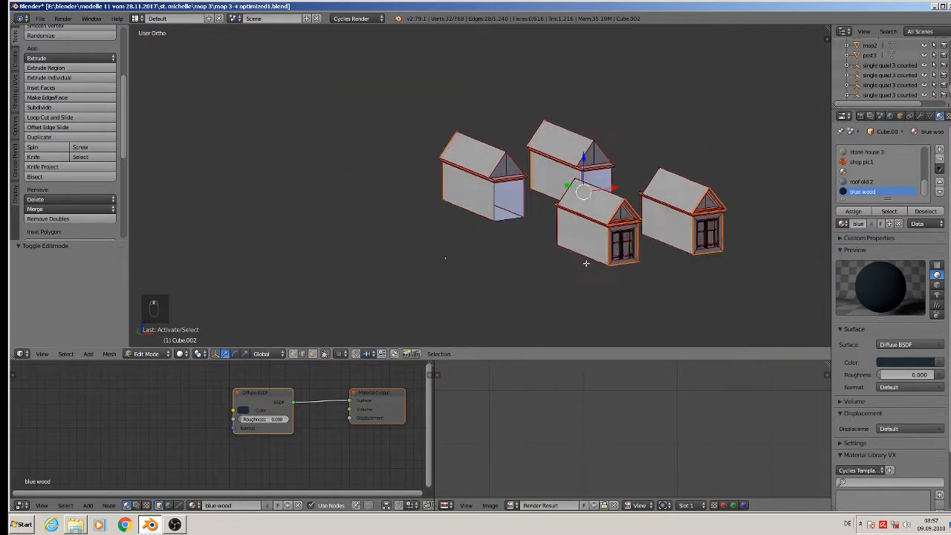
scroll(587, 264, "up", 2)
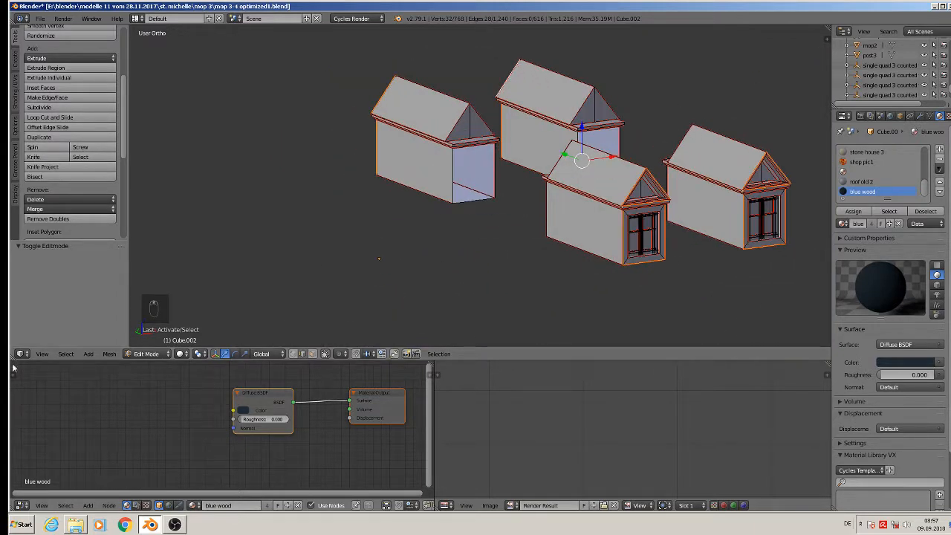
left_click(64, 355)
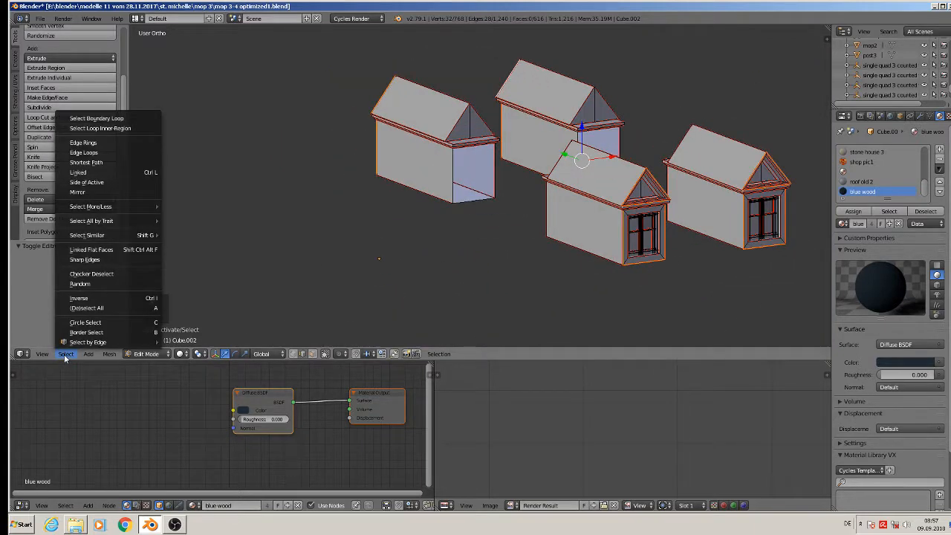
left_click(87, 299)
key("x")
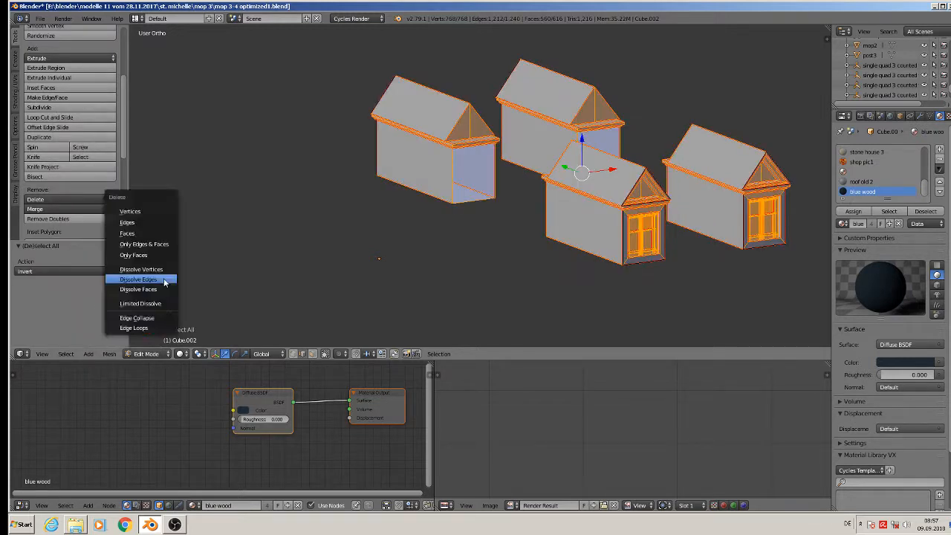
left_click(158, 223)
Select the linked gable and wall outlines of one dormer pair and extrude them about 0.31 along Y toward the opposite pair
key("a")
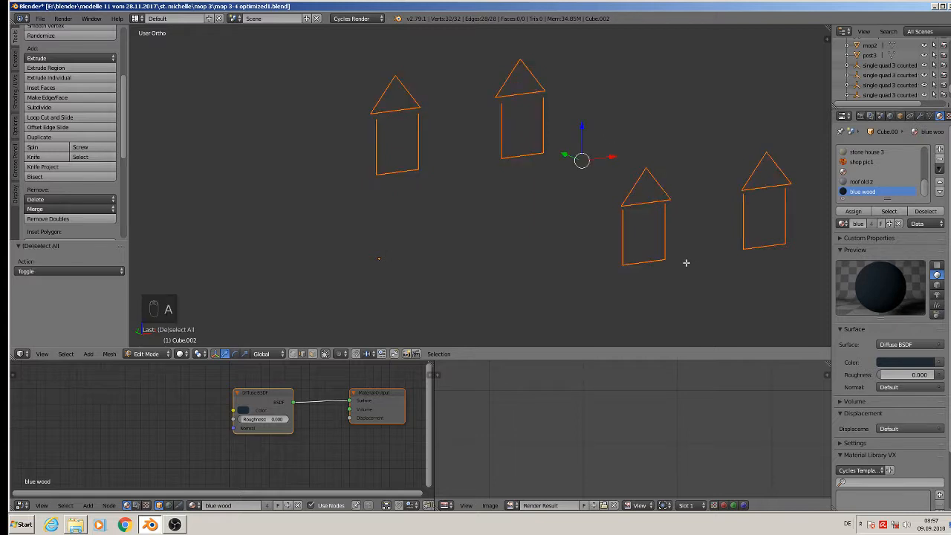
key("a")
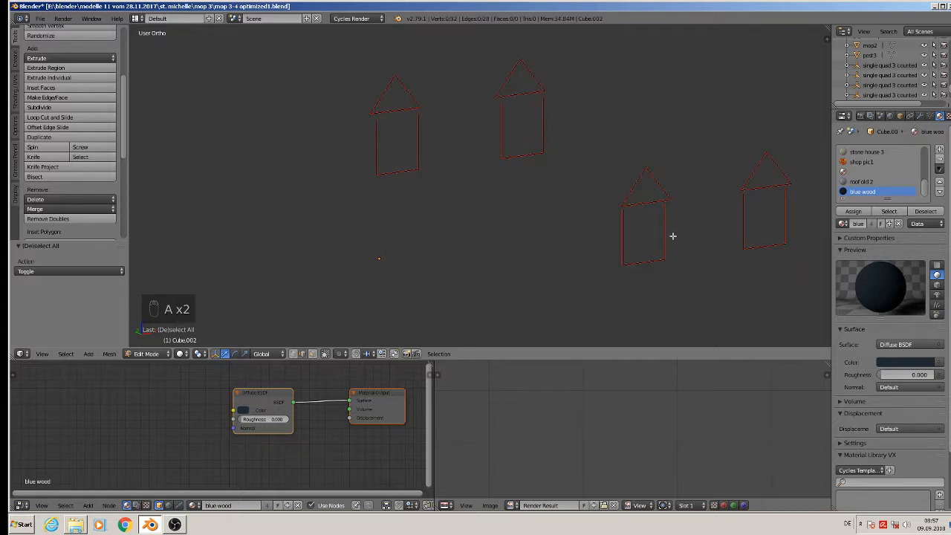
key("l")
key("l")
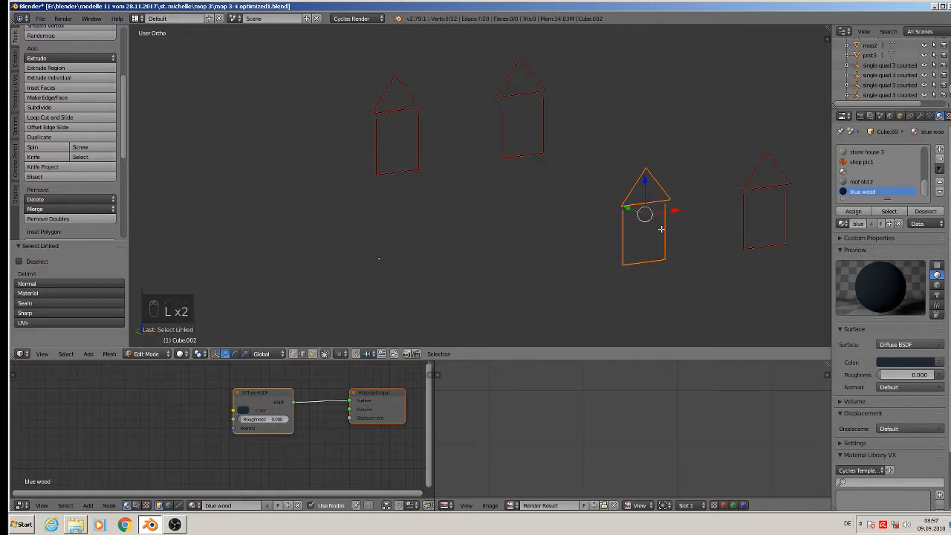
key("l")
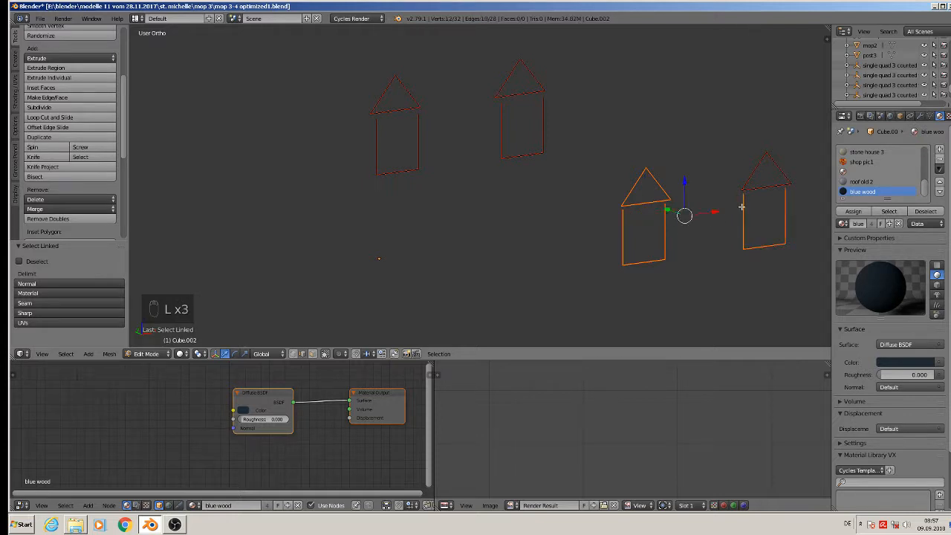
key("l")
middle_click_drag(756, 208, 770, 224)
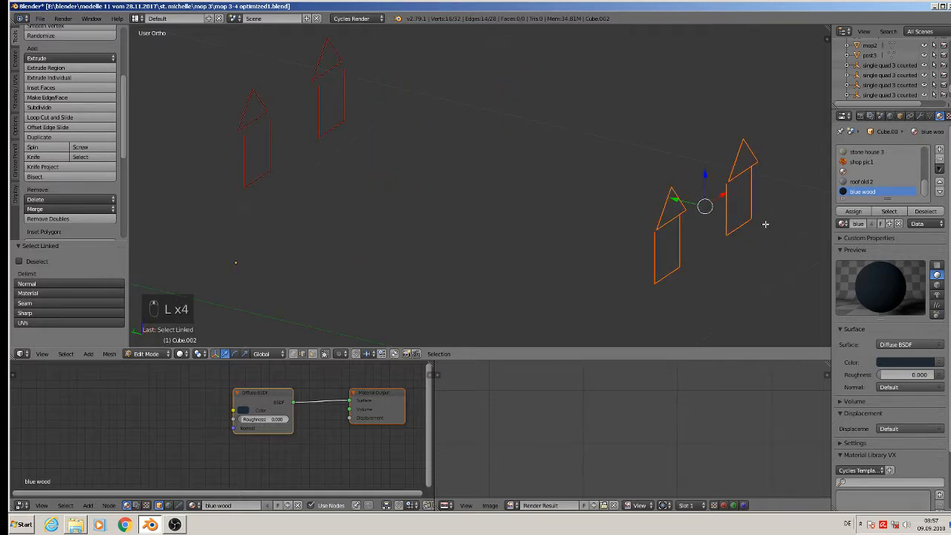
key("e")
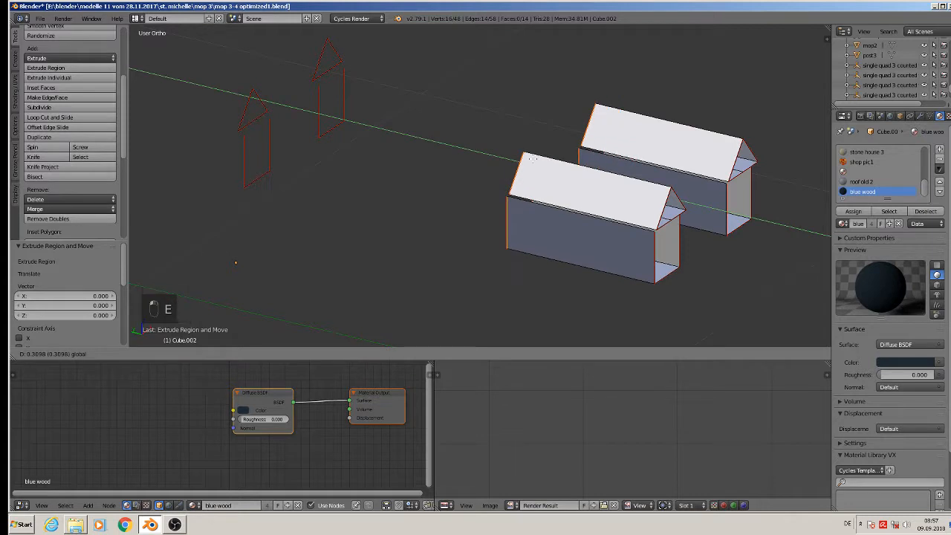
left_click(532, 159)
Select the upper lengthwise wall edges of both extruded dormers and raise them about 0.014 along Z
right_click(640, 231)
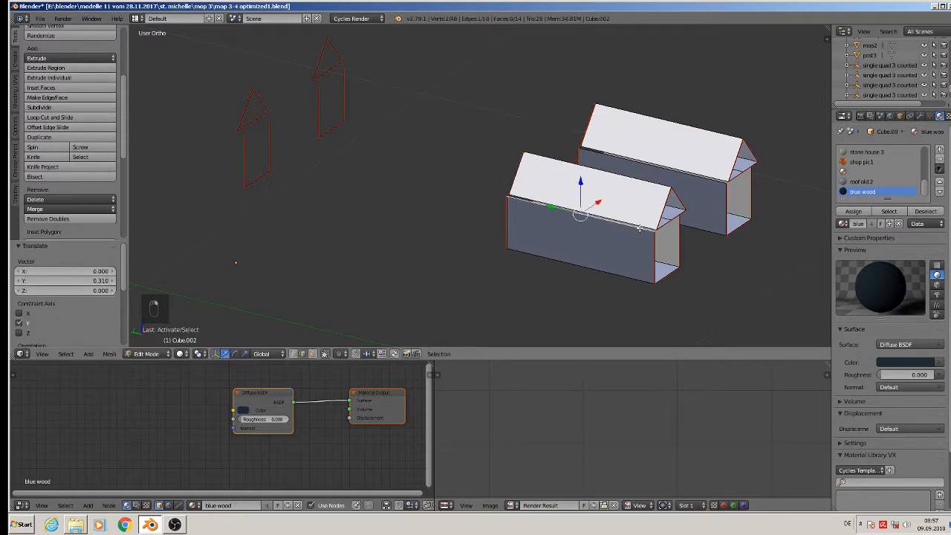
middle_click_drag(682, 229, 673, 218)
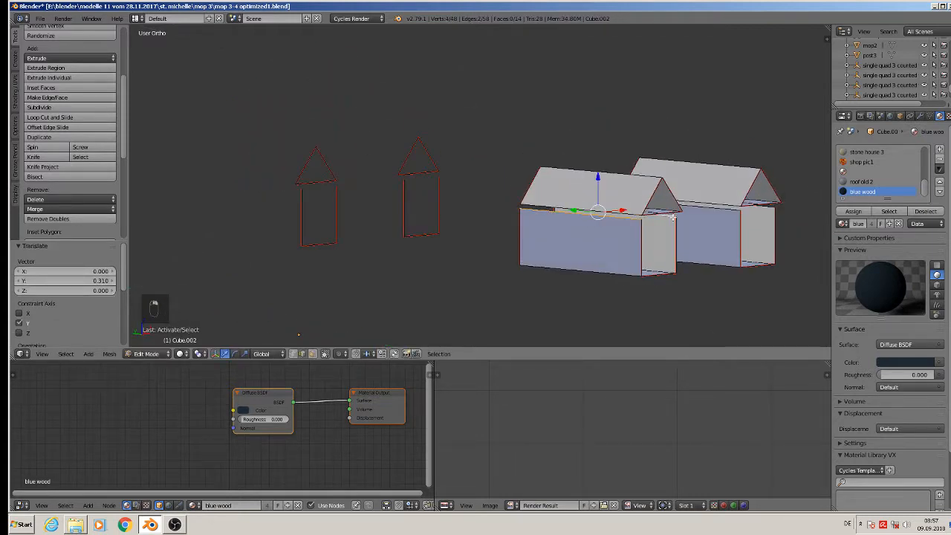
right_click(728, 211, "shift")
right_click(772, 208, "shift")
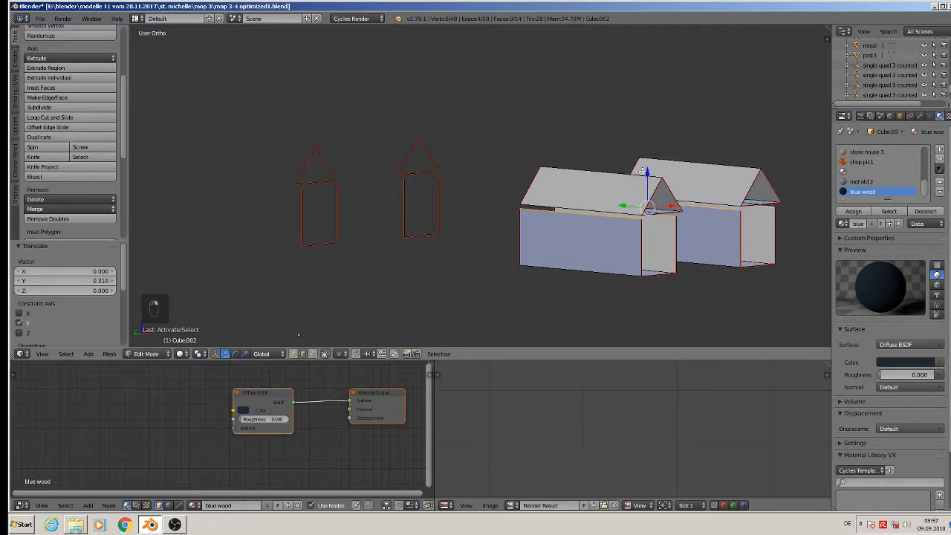
left_click_drag(647, 173, 647, 162)
Delete the middle lengthwise edge of the gable floor on both extruded dormers
middle_click_drag(647, 162, 569, 235)
scroll(558, 233, "up", 1)
right_click(537, 213)
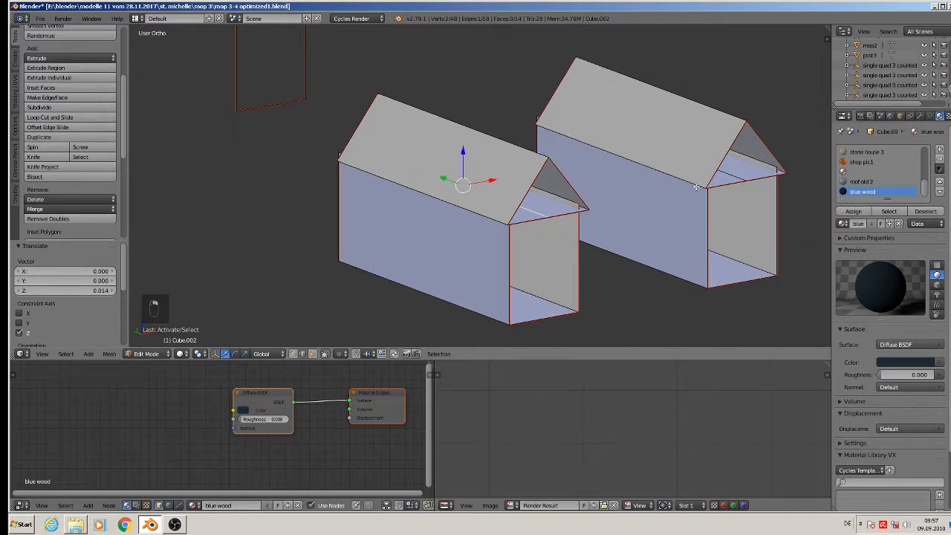
right_click(739, 178, "shift")
key("x")
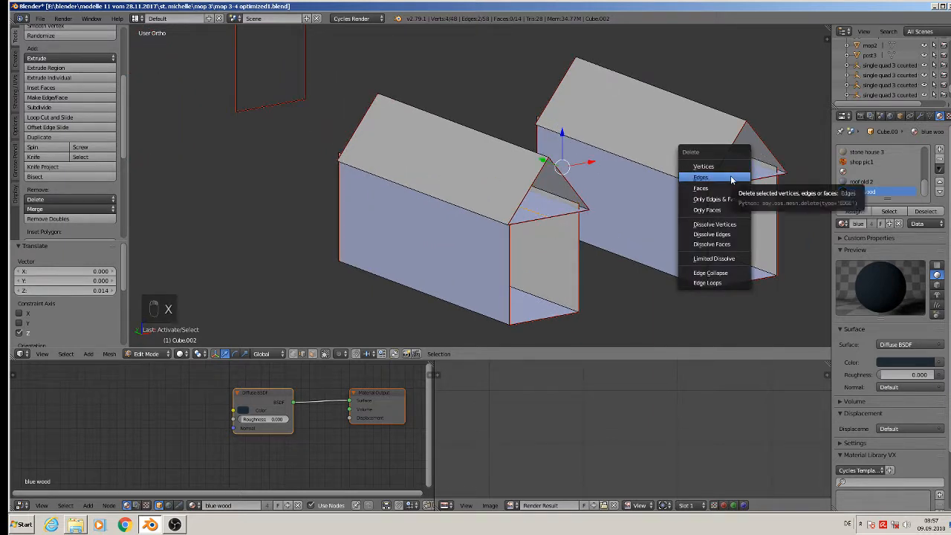
left_click(732, 178)
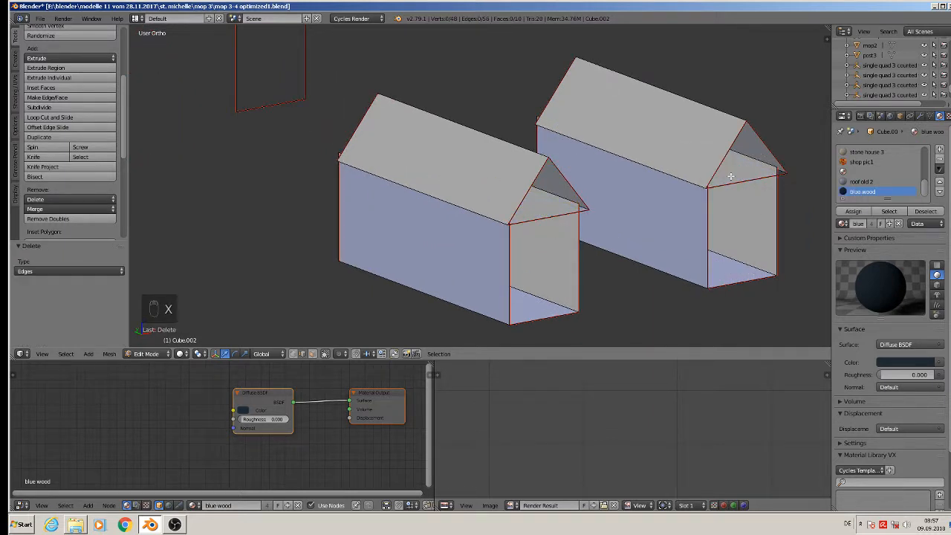
Fill the nearer dormer's open rectangular wall front with a face
right_click(513, 259, "alt")
key("f")
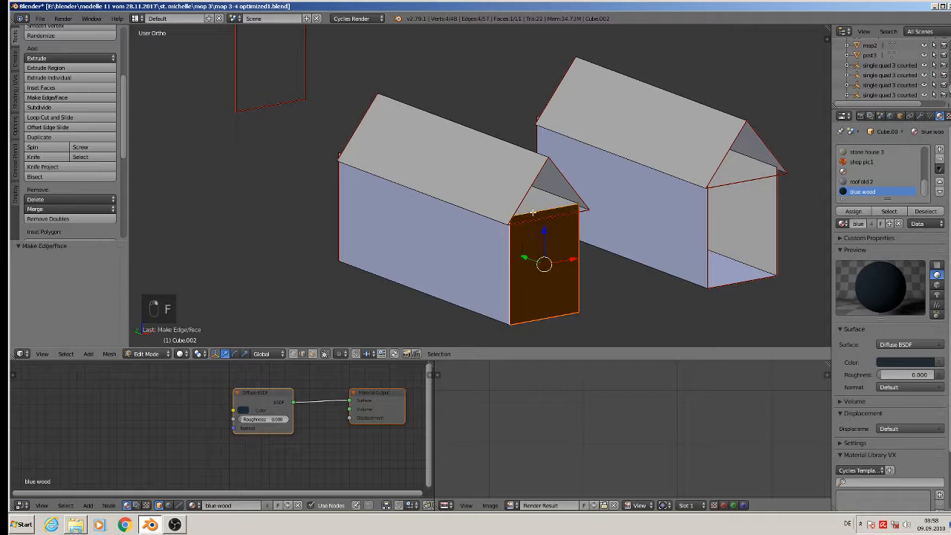
Try to fill the neighbouring dormer's gable and rectangular wall front together, and undo the fill
right_click(714, 166, "alt+shift")
right_click(720, 223, "alt+shift")
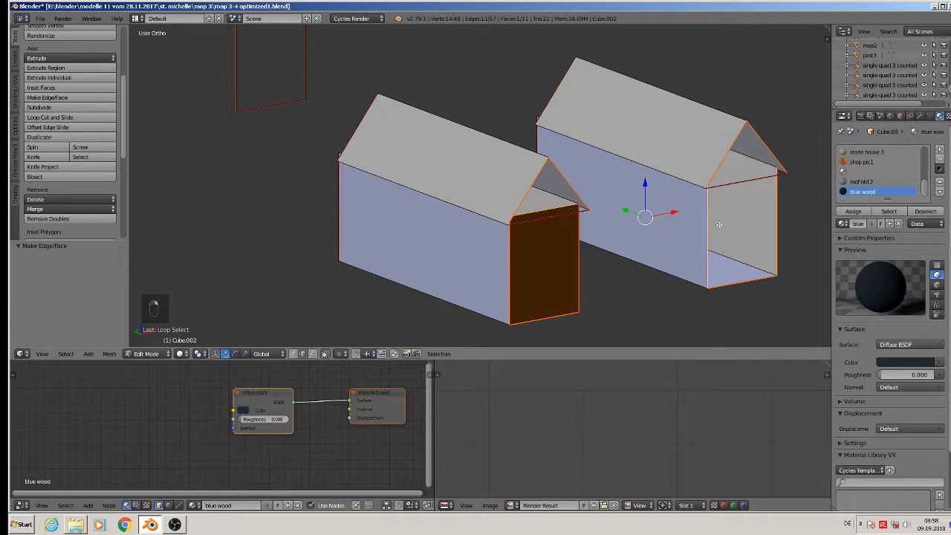
right_click(741, 183, "alt+shift")
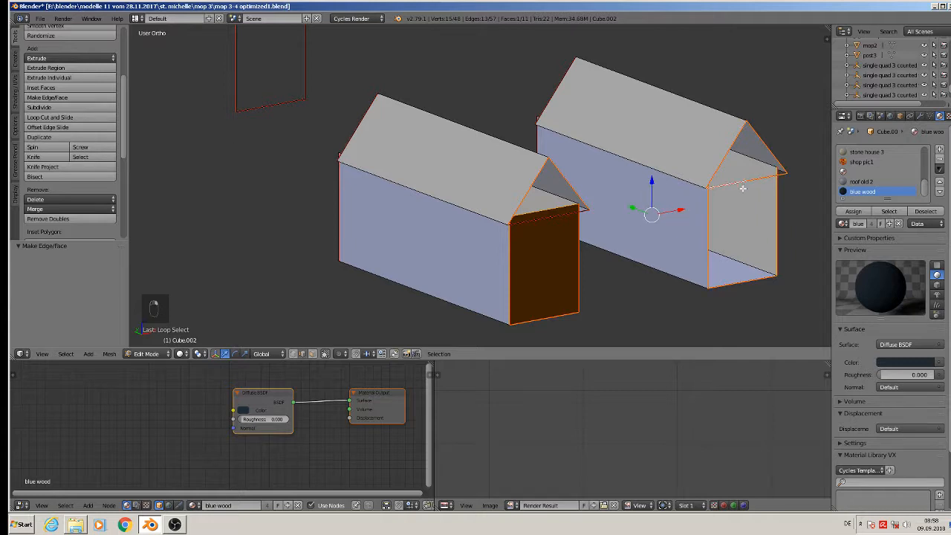
key("f")
key("ctrl+z")
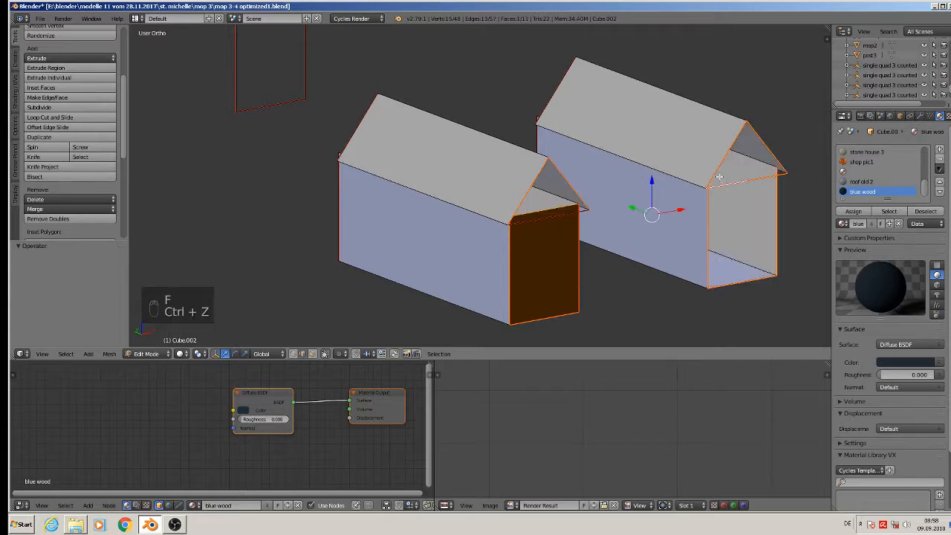
Fill the neighbouring dormer's triangular gable front using its sloping edges and gable base edge
right_click(713, 166, "alt")
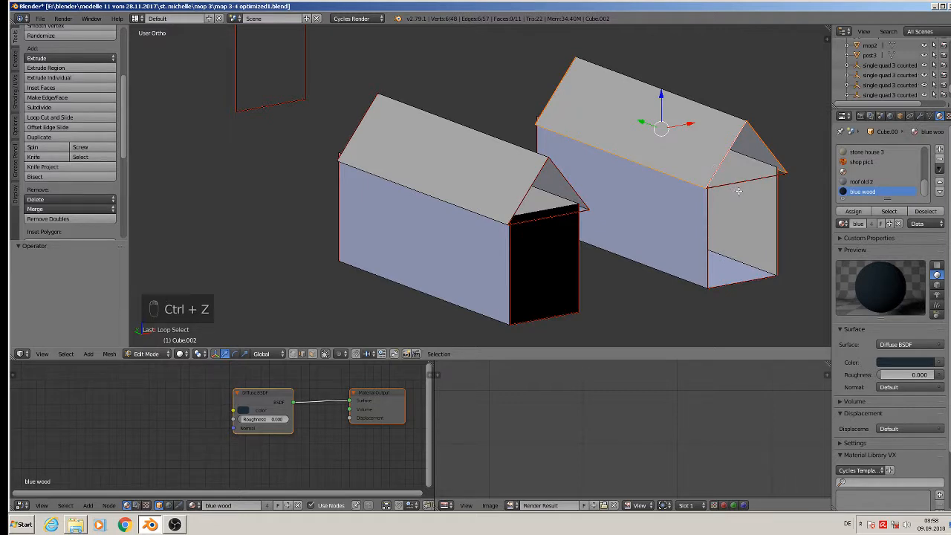
right_click(731, 185, "shift")
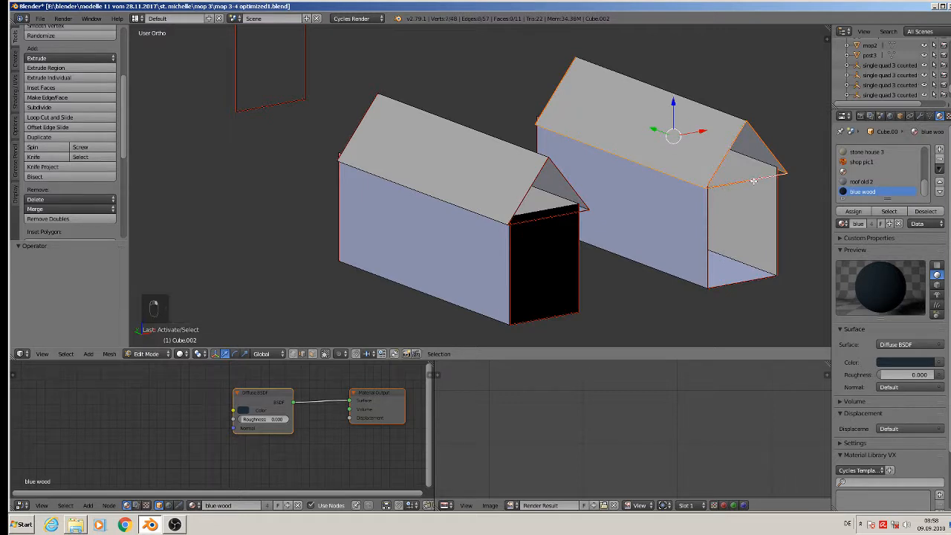
key("f")
Fill the neighbouring dormer's rectangular wall front from its two vertical edges and bottom edge
right_click(714, 238)
right_click(769, 230, "shift")
right_click(743, 272, "shift")
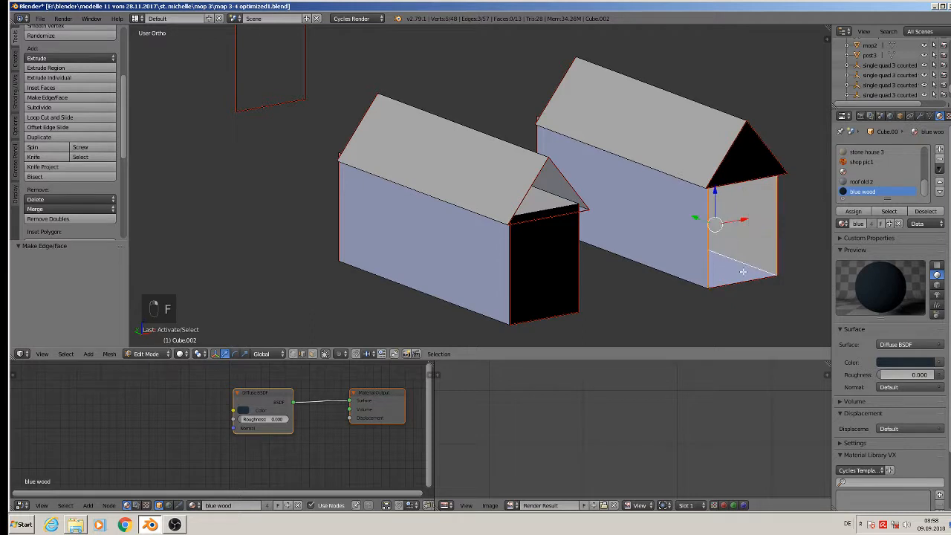
right_click(744, 268, "shift")
right_click(737, 287, "shift")
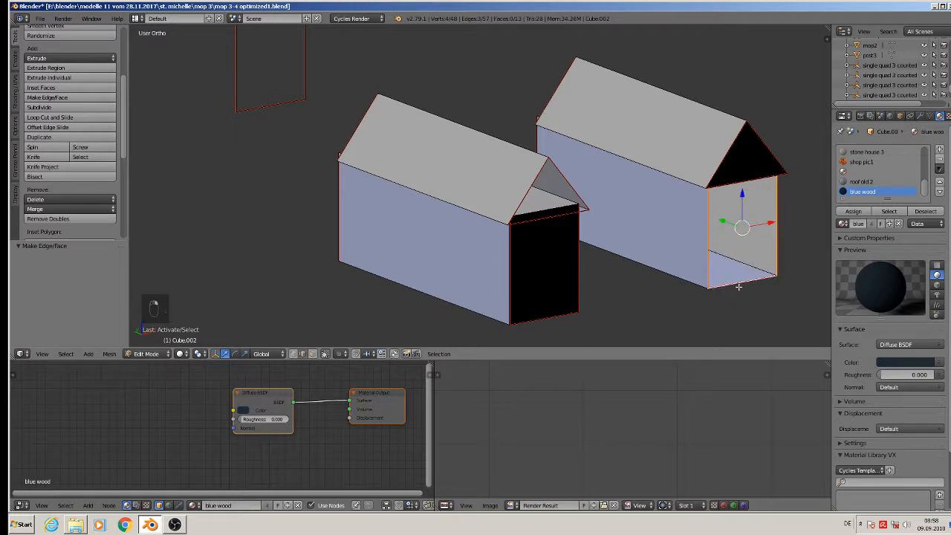
key("f")
Fill the nearer dormer's triangular gable front from its two sloping edges and gable base edge
right_click(576, 202)
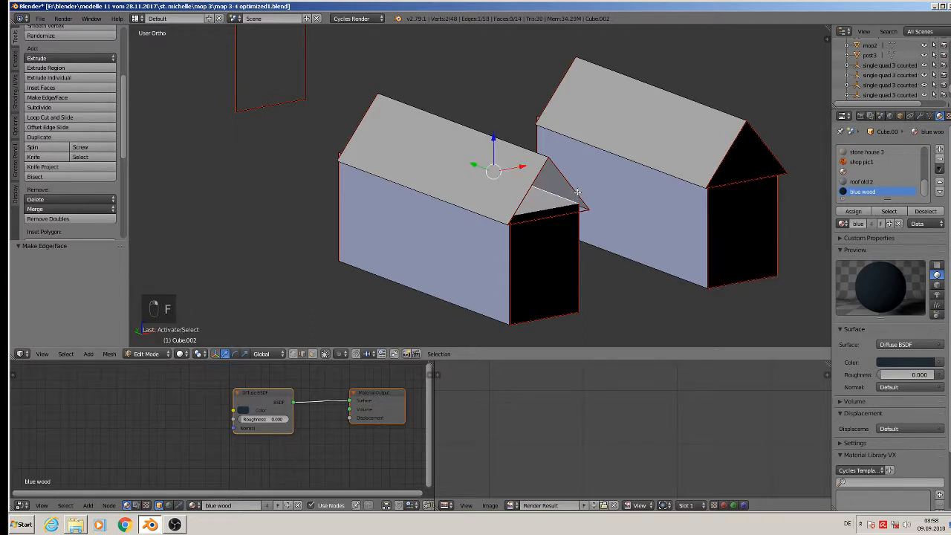
right_click(578, 192)
right_click(527, 193, "shift")
right_click(540, 213, "shift")
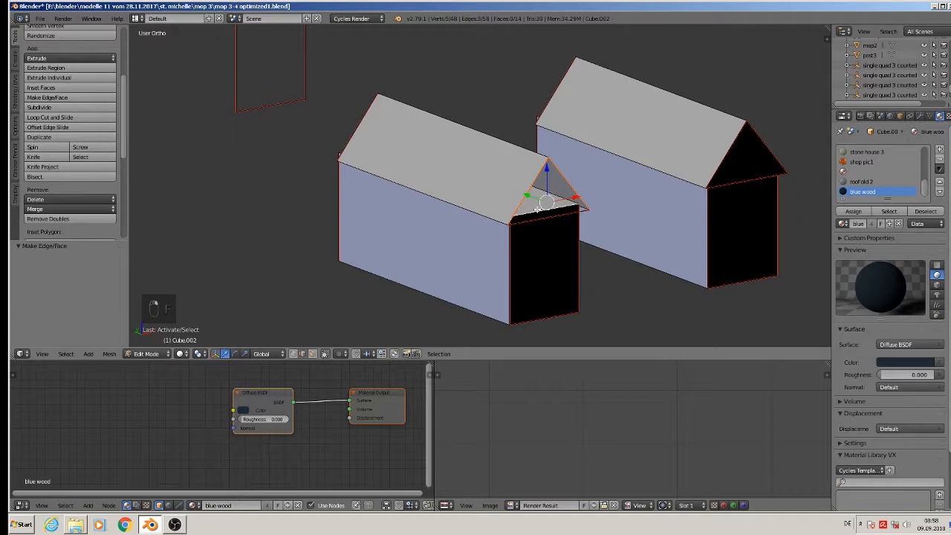
right_click(563, 220, "shift")
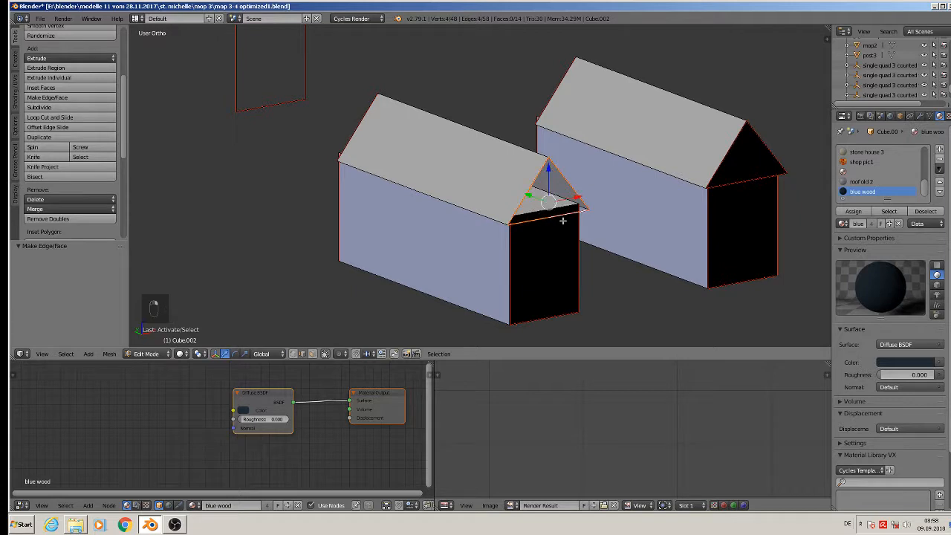
key("f")
Delete the gable base and wall bottom edges at the open back ends of the two finished dormers
mouse_move(456, 207)
middle_mouse_down()
mouse_move(588, 213)
mouse_move(481, 219)
mouse_move(453, 191)
middle_mouse_up()
right_click(435, 185)
right_click(413, 290, "shift")
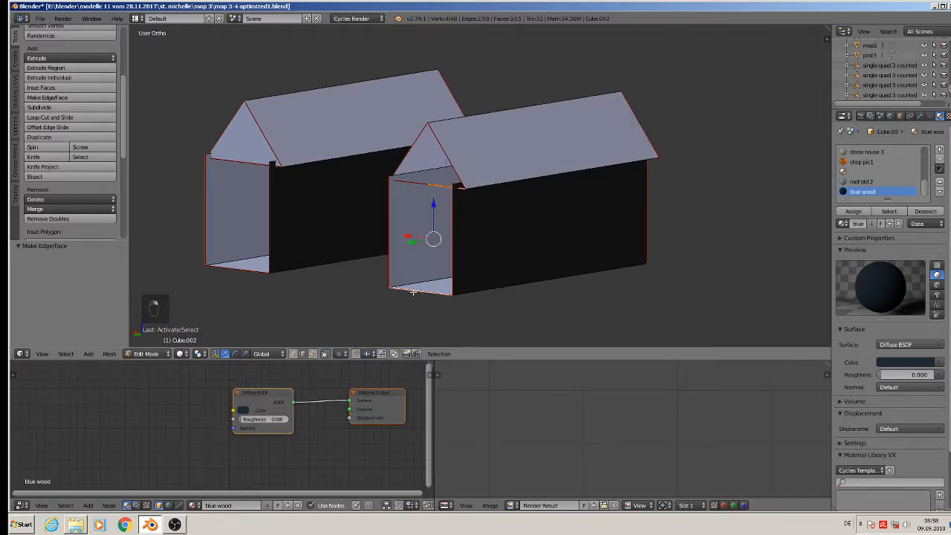
right_click(220, 271, "shift")
right_click(241, 164, "shift")
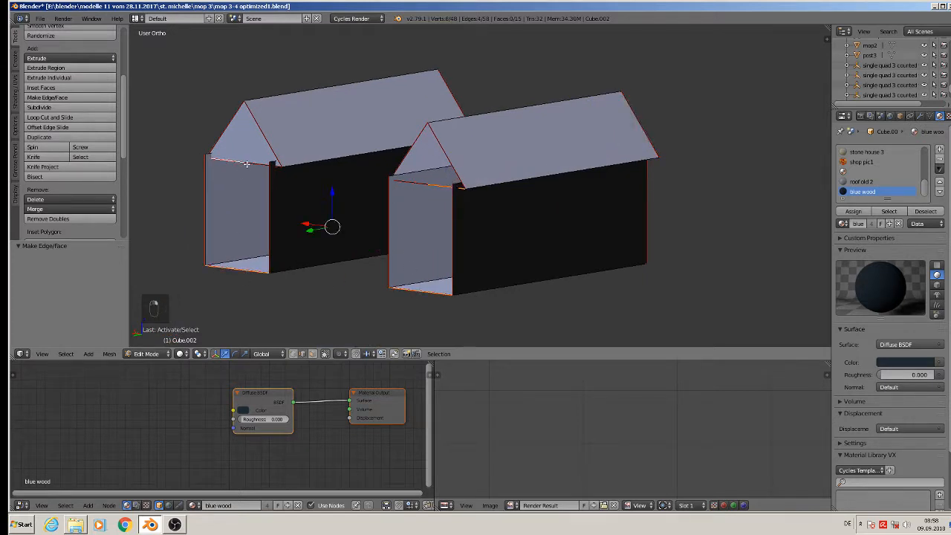
right_click(397, 188, "shift")
key("x")
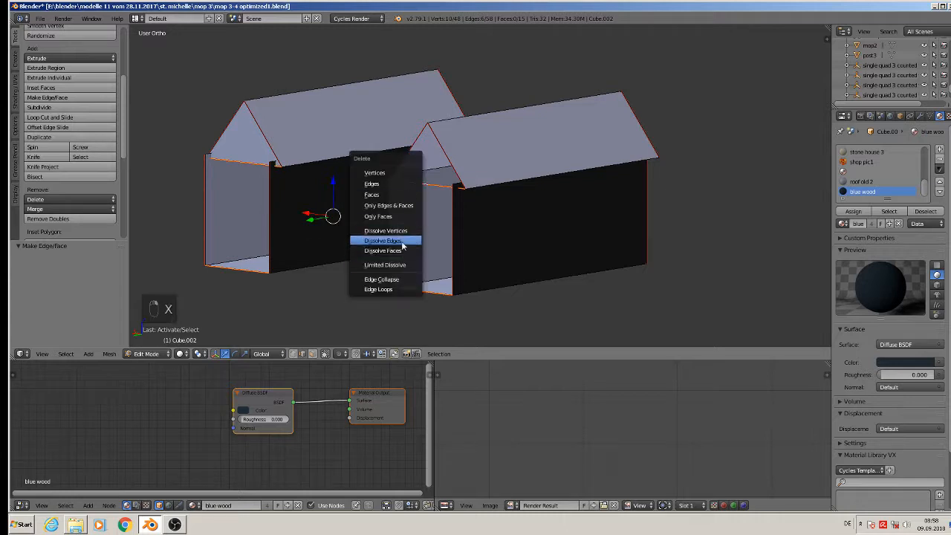
left_click(402, 243)
key("x")
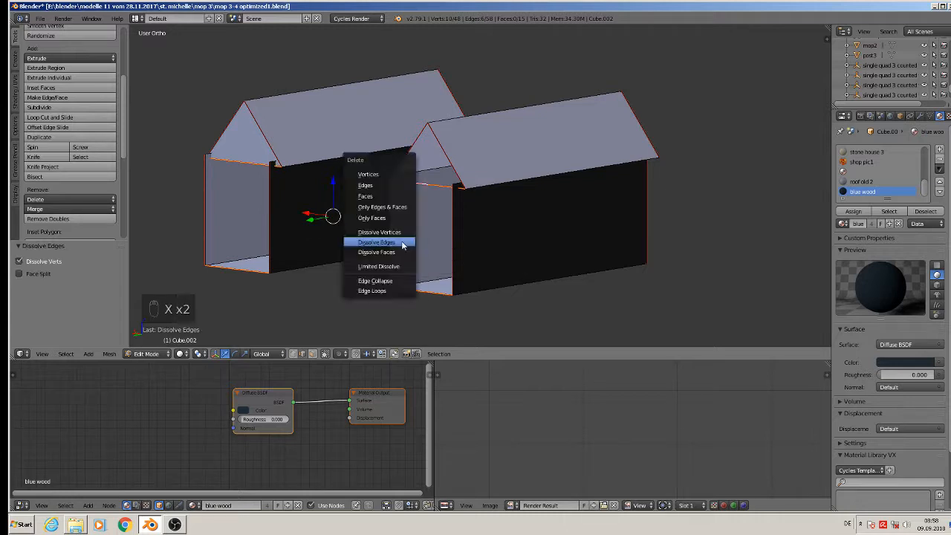
left_click(395, 185)
Extrude the linked gable and wall outlines of the remaining two dormers together by -0.316 along Y
scroll(385, 237, "down", 3)
middle_click_drag(386, 238, 443, 200)
right_click(437, 188)
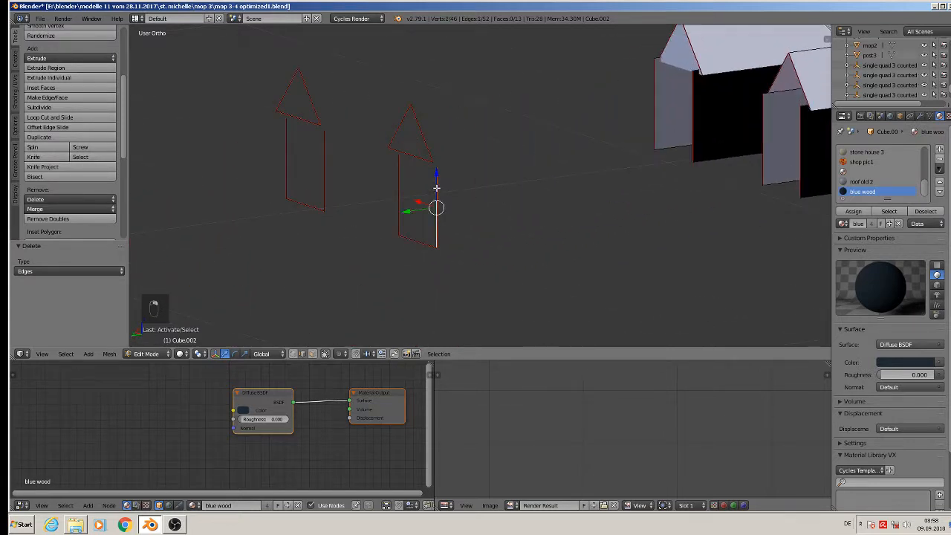
key("a")
key("l")
key("l")
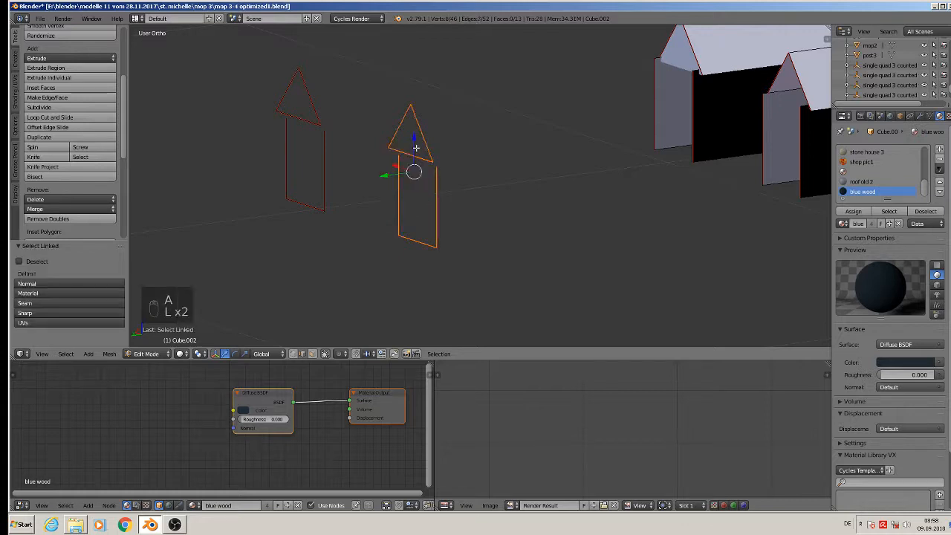
key("l")
key("l")
middle_click_drag(331, 120, 353, 223)
key("e")
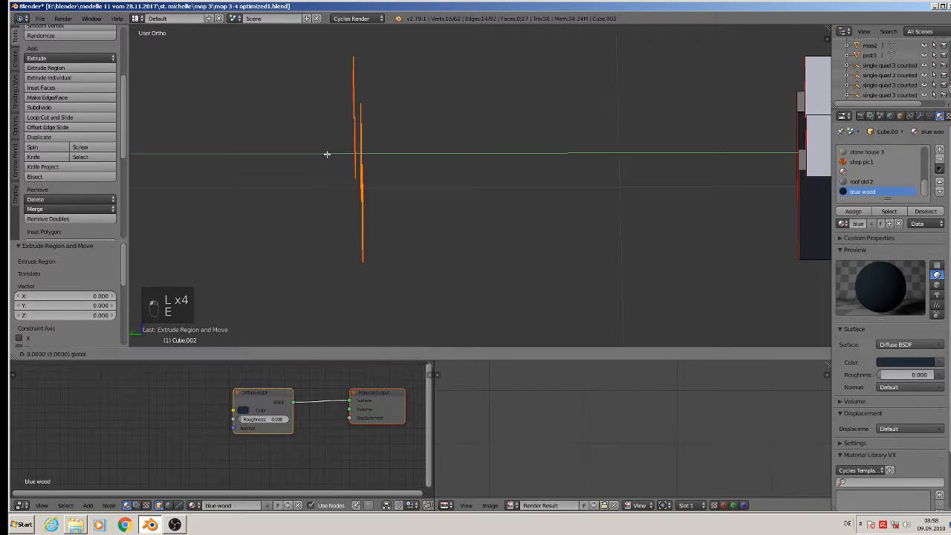
left_click(579, 187)
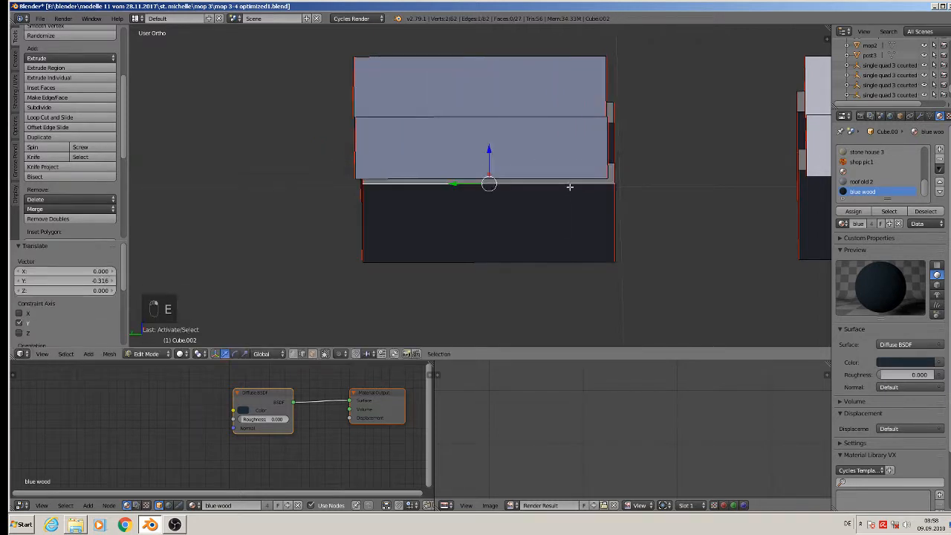
Raise the top side-wall edges of both newly extruded dormers by 0.011 along Z to meet their roofs
right_click(613, 161, "shift")
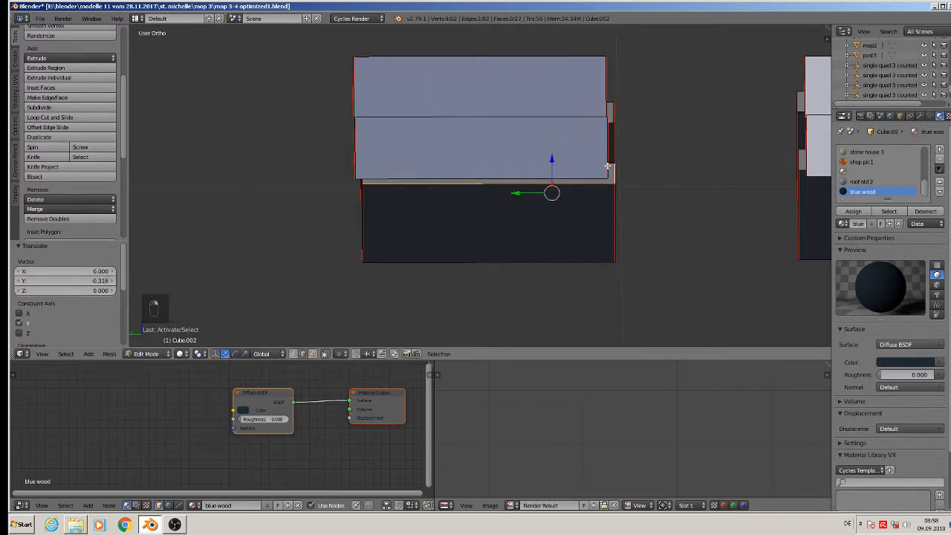
right_click(611, 163, "shift")
right_click(609, 166, "shift")
right_click(610, 163, "shift")
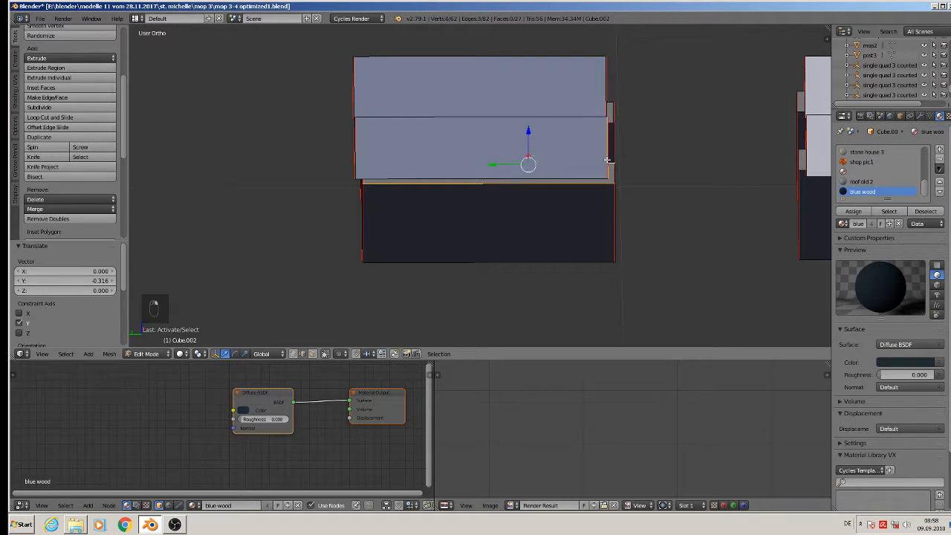
right_click(608, 161, "shift")
middle_click_drag(463, 235, 444, 212)
right_click(345, 172, "shift")
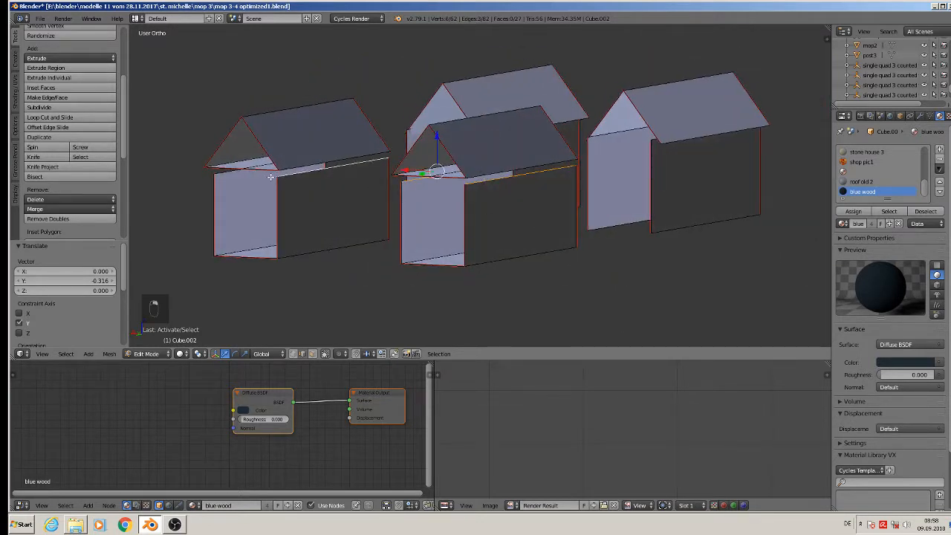
right_click(225, 172, "shift")
key("g")
key("z")
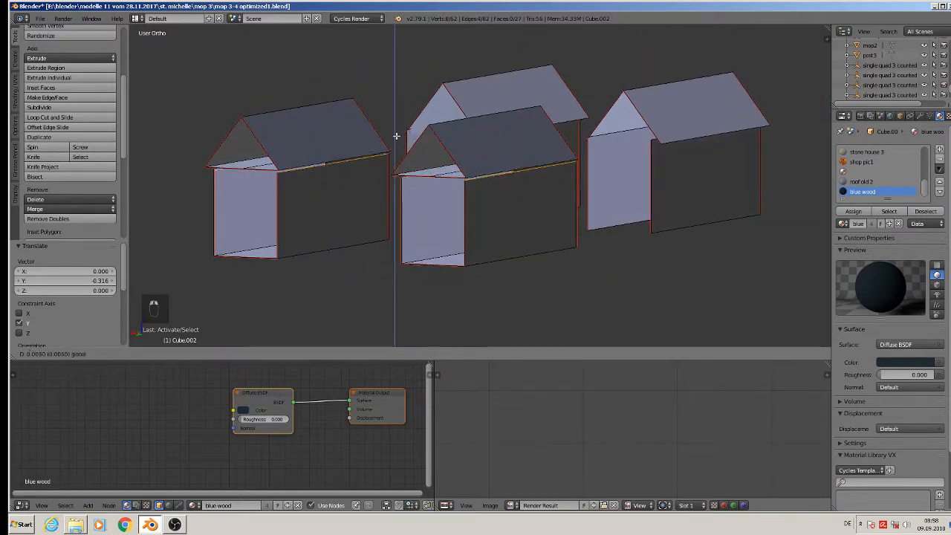
left_click(396, 133)
Delete the lengthwise middle edge beneath the roof of both newly extruded dormers
middle_click_drag(261, 194, 269, 194)
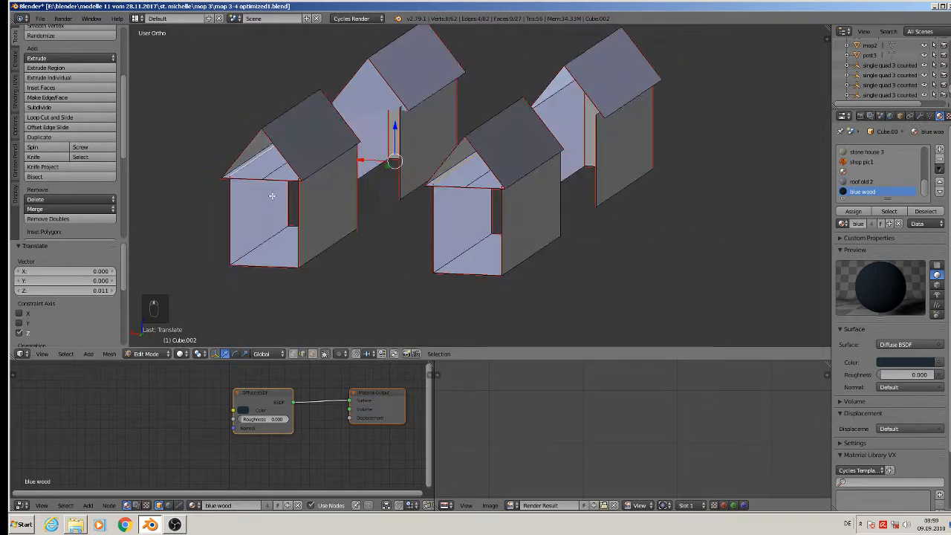
right_click(272, 171)
right_click(471, 177, "shift")
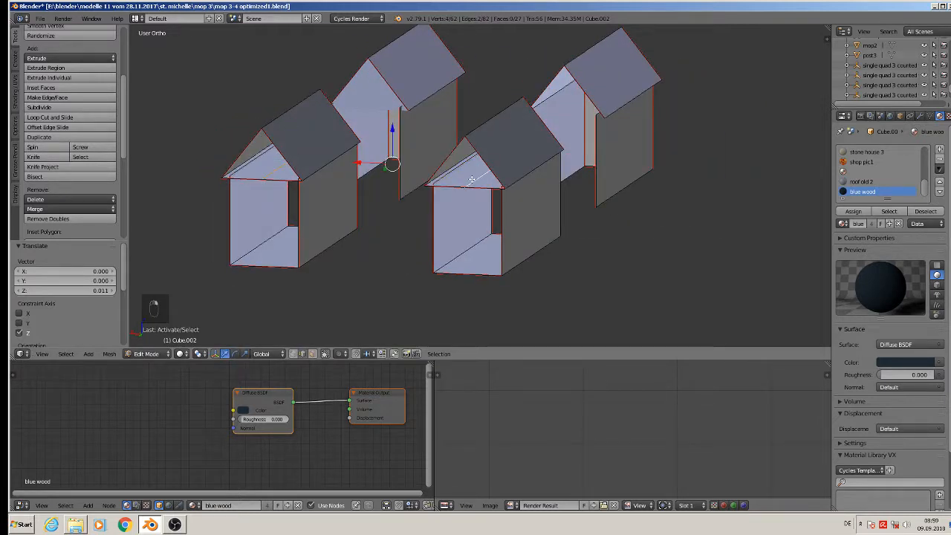
key("x")
left_click(472, 178)
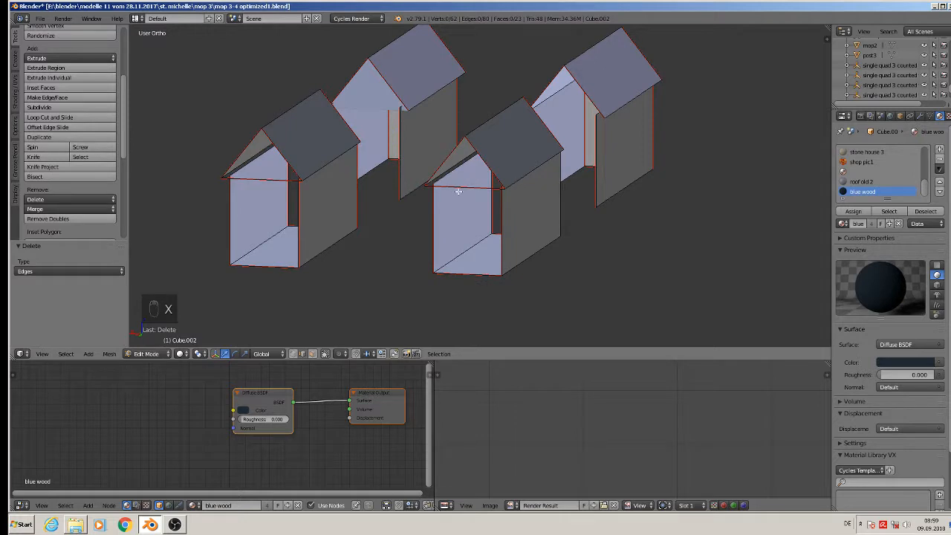
Fill the triangular gable front of the first newly extruded dormer from its sloping and gable base edges
right_click(288, 162, "alt")
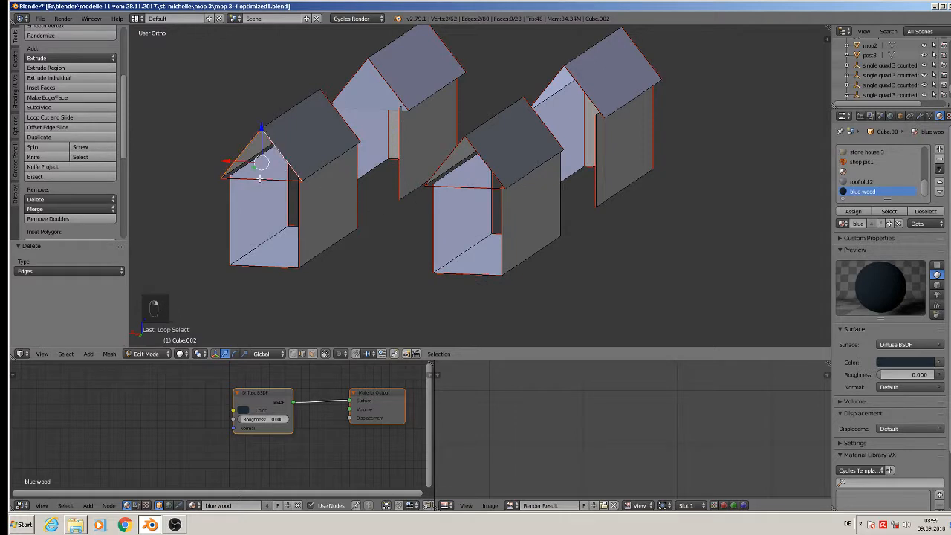
right_click(272, 179, "shift")
right_click(252, 179, "shift")
key("f")
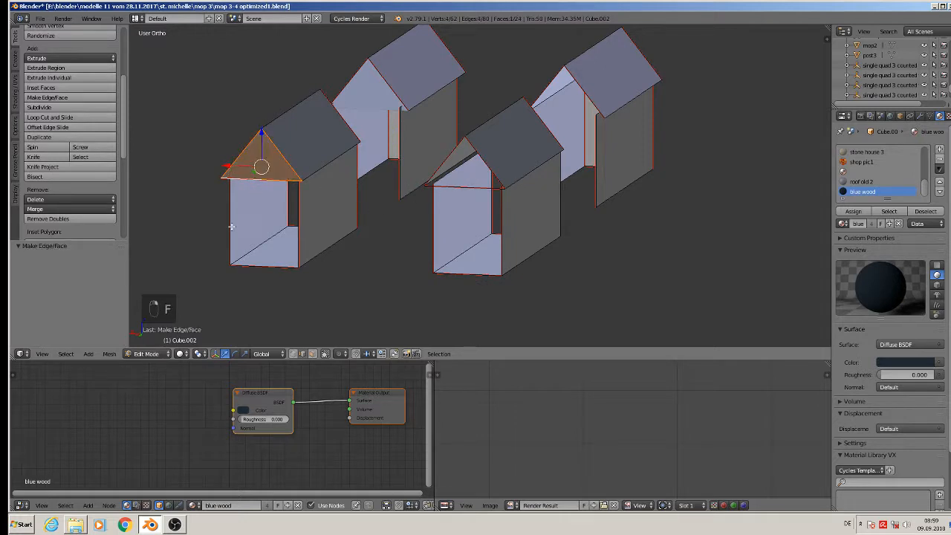
Fill the same dormer's rectangular wall front from its two vertical edges and bottom edge
right_click(231, 228)
right_click(250, 266, "shift")
right_click(298, 239, "shift")
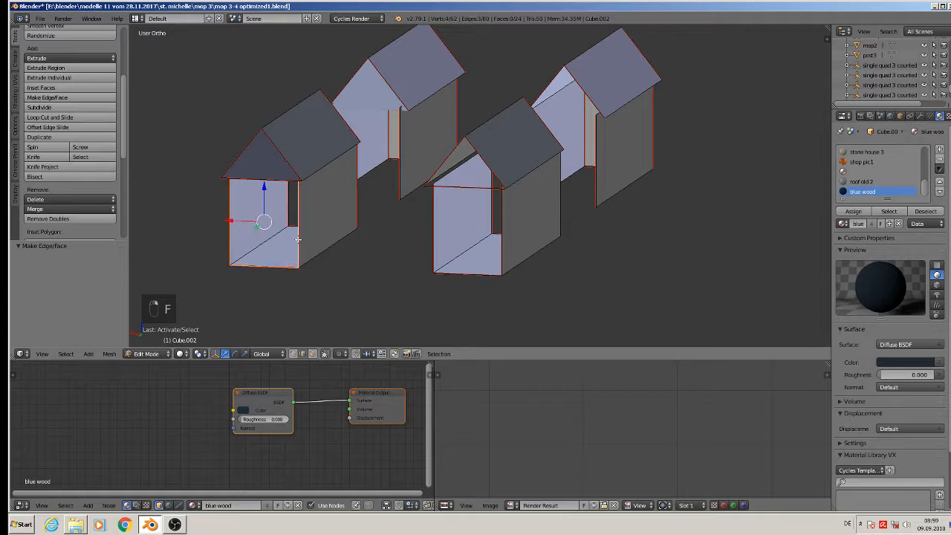
key("f")
Fill the triangular gable front of the second newly extruded dormer from its sloping and gable base edges
right_click(444, 156)
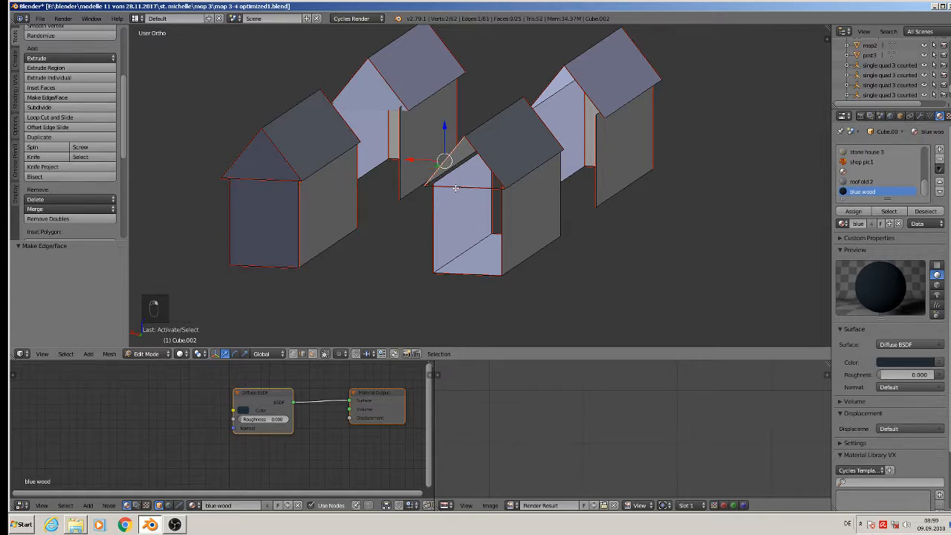
right_click(455, 188)
right_click(485, 185, "shift")
right_click(494, 164, "shift")
right_click(451, 152, "shift")
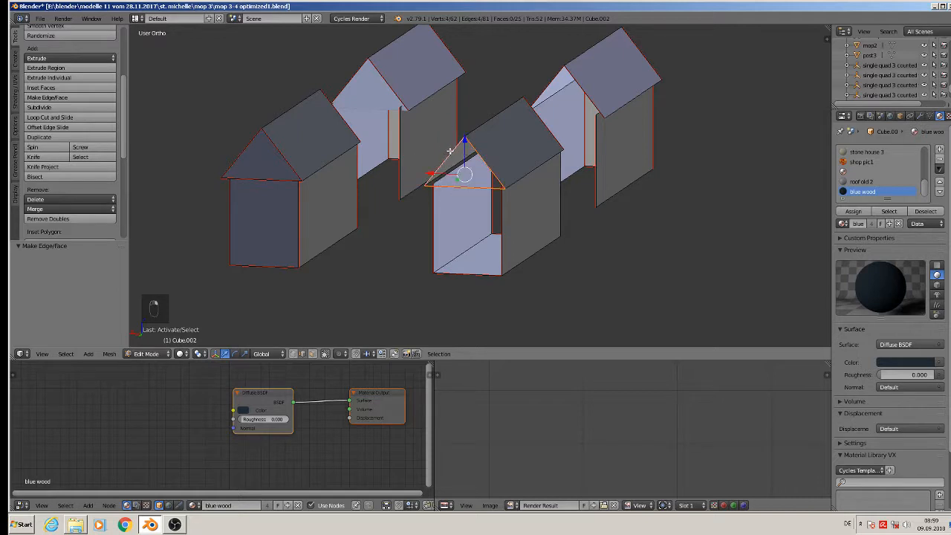
key("f")
Fill the second newly extruded dormer's rectangular wall front from its vertical edges and bottom edge
right_click(442, 214)
right_click(458, 269, "shift")
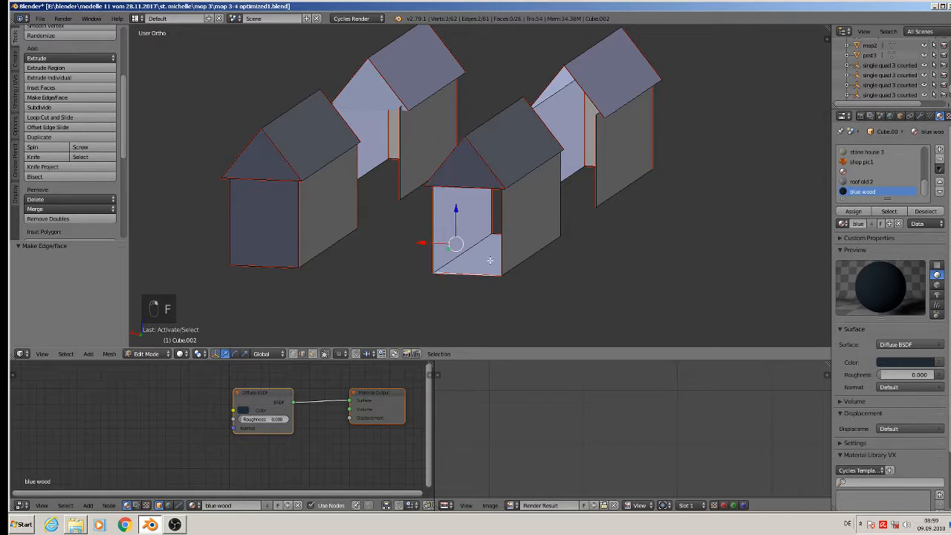
right_click(503, 248, "shift")
key("f")
Delete the gable base and wall bottom edges at the open back ends of the two newly extruded dormers
middle_click_drag(620, 238, 477, 245)
middle_click_drag(626, 257, 550, 219, "shift")
right_click(592, 186)
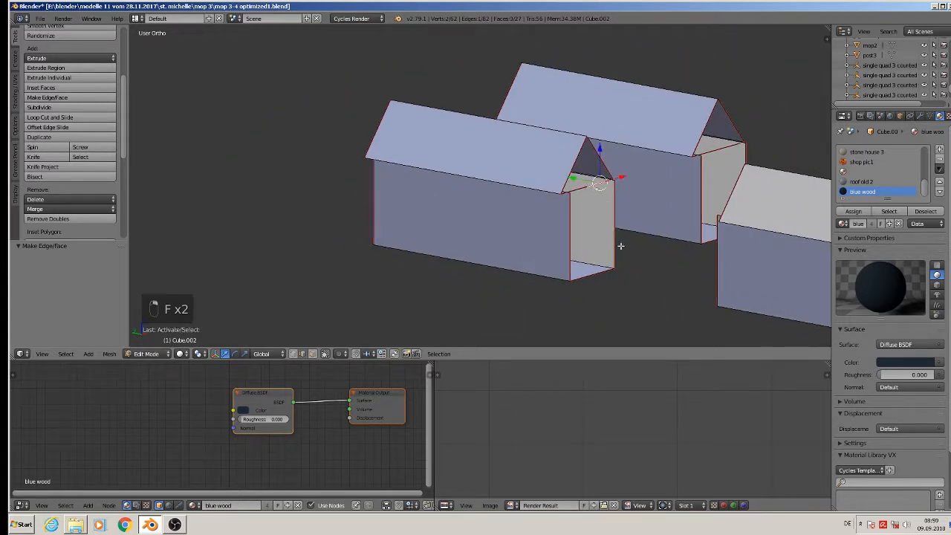
right_click(580, 192, "shift")
right_click(716, 154, "shift")
right_click(727, 148, "shift")
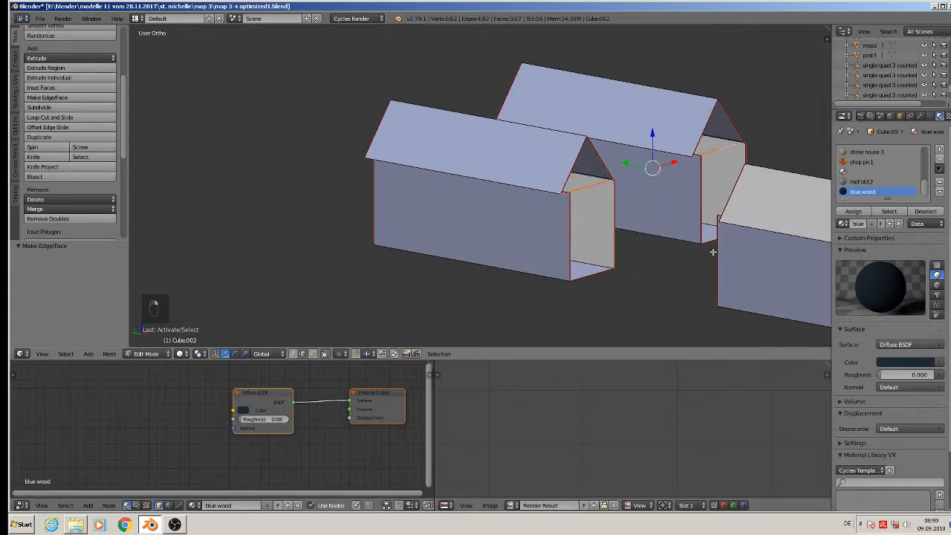
right_click(706, 240, "shift")
right_click(581, 271, "shift")
key("x")
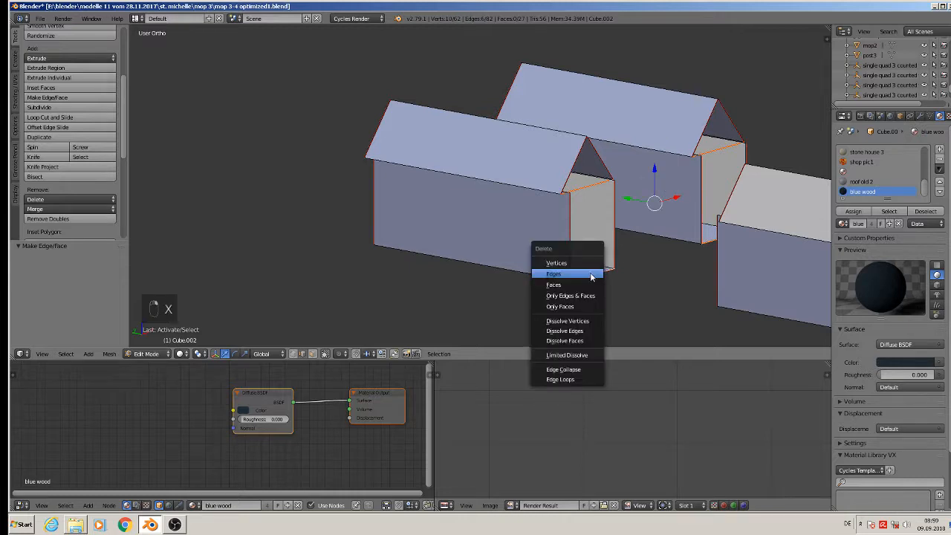
left_click(589, 272)
Leave mesh editing, move the dormer object to layer 5 and display that layer
scroll(601, 276, "down", 3)
key("Tab")
scroll(518, 191, "down", 3)
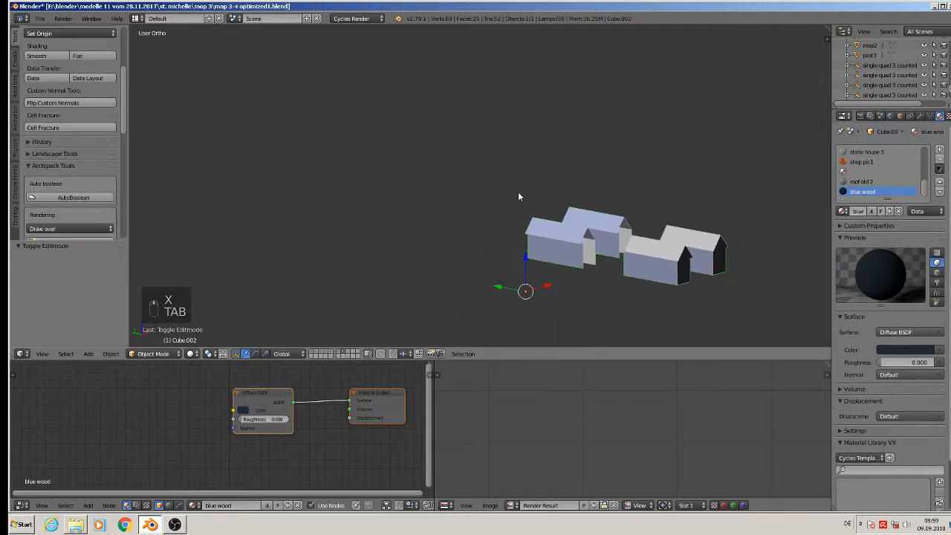
middle_click_drag(559, 265, 481, 215, "shift")
scroll(450, 240, "up", 2)
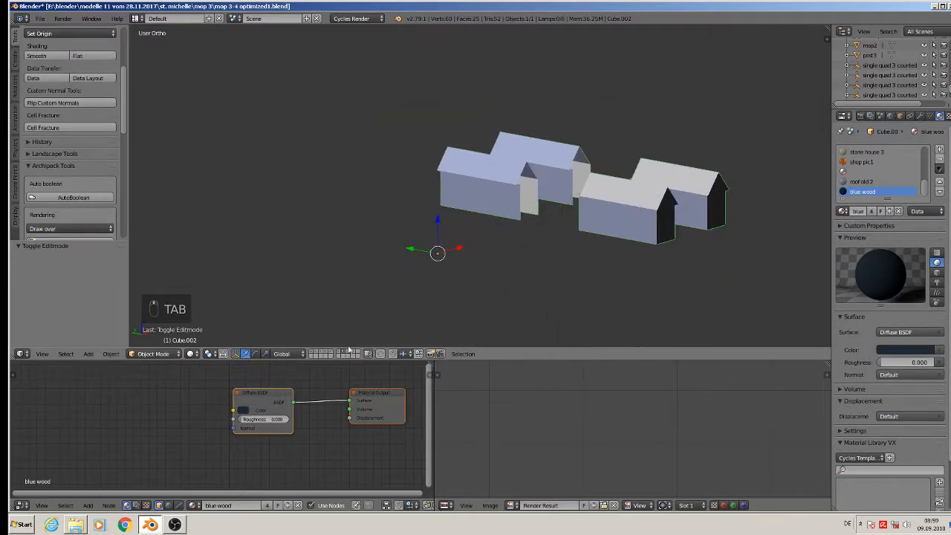
key("m")
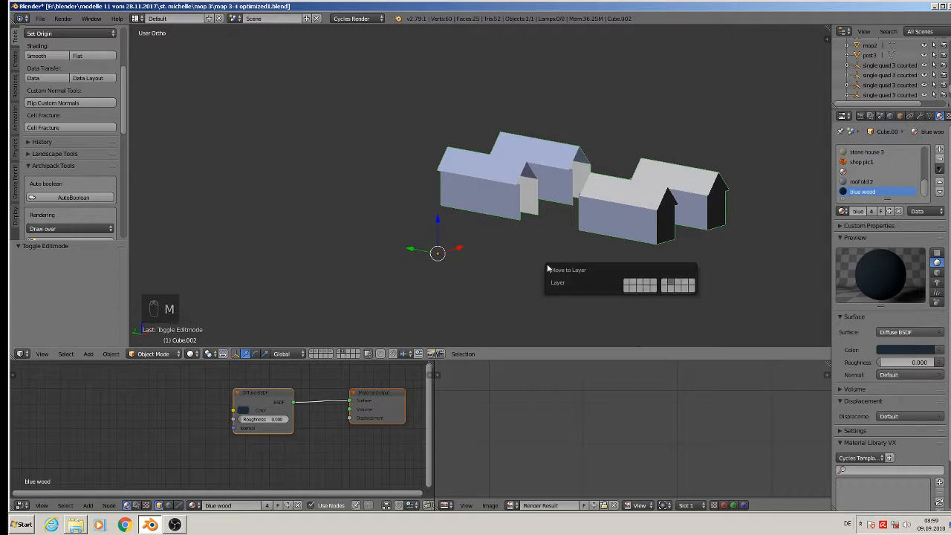
left_click(652, 286)
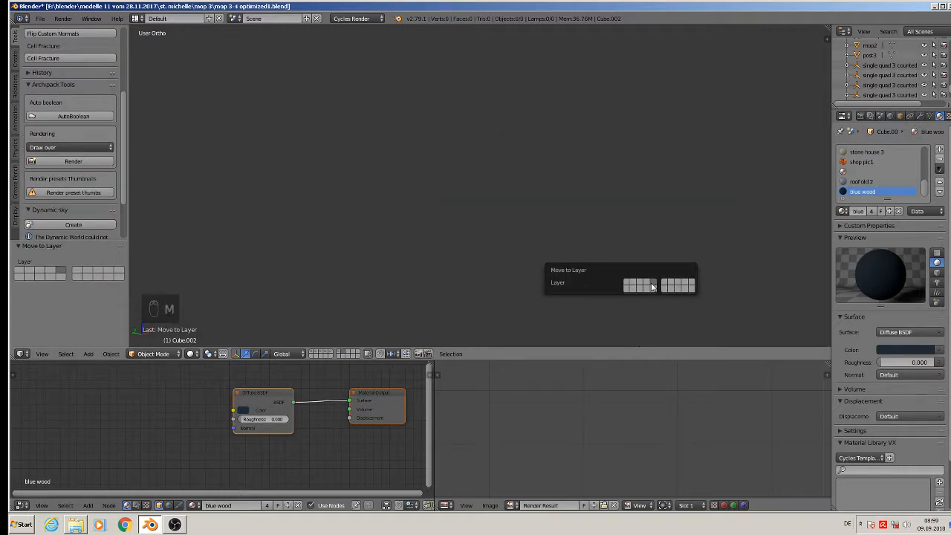
left_click(332, 354)
Separate the two chimneys above the house walls from the wall mesh into their own object
middle_click_drag(457, 272, 617, 261)
scroll(616, 262, "up", 3)
right_click(509, 137)
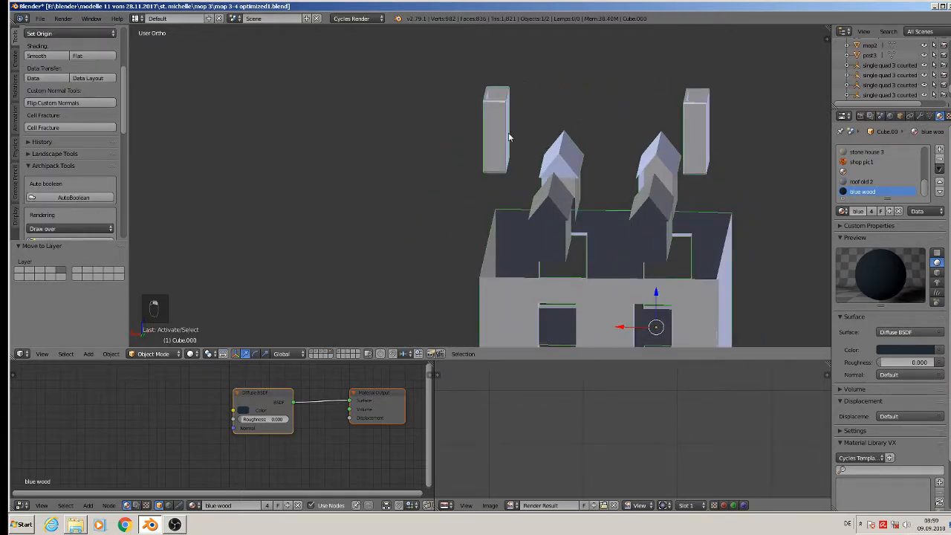
key("Tab")
key("a")
key("a")
key("a")
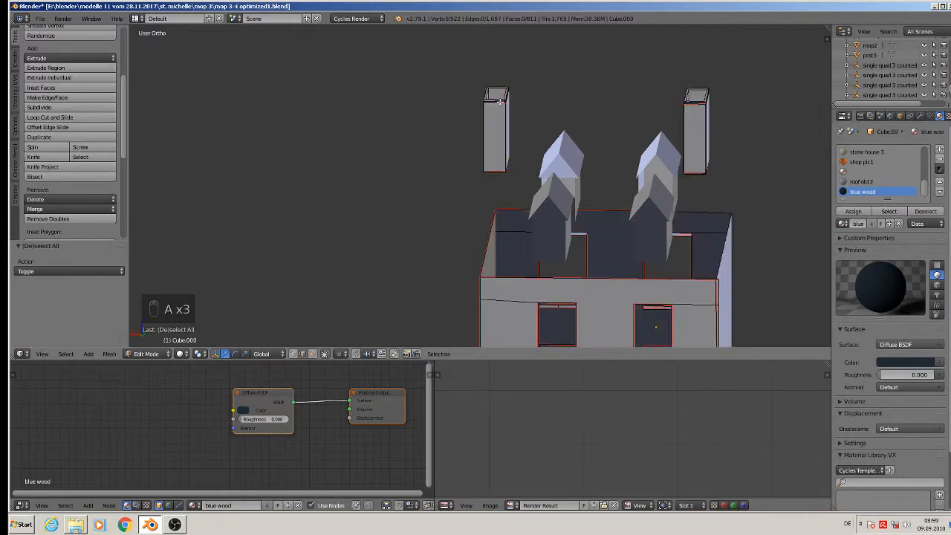
key("l")
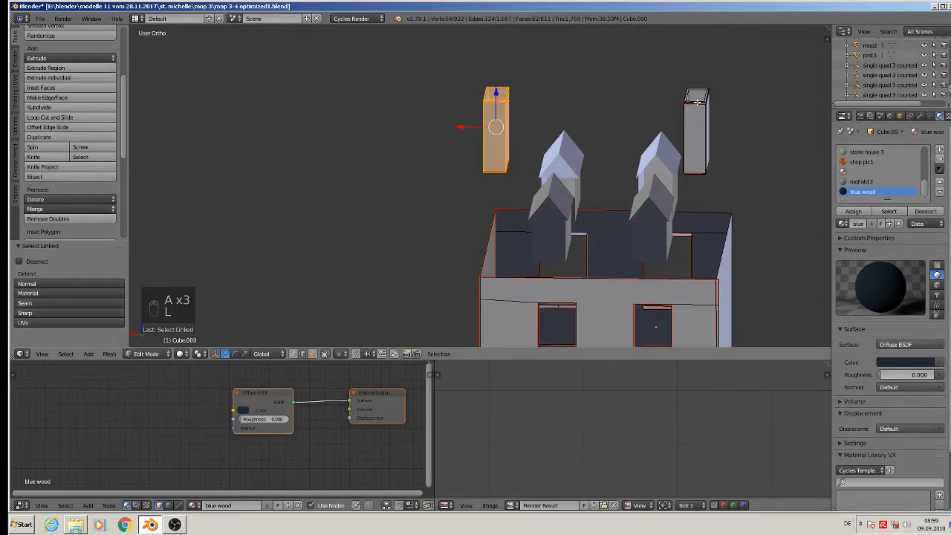
key("l")
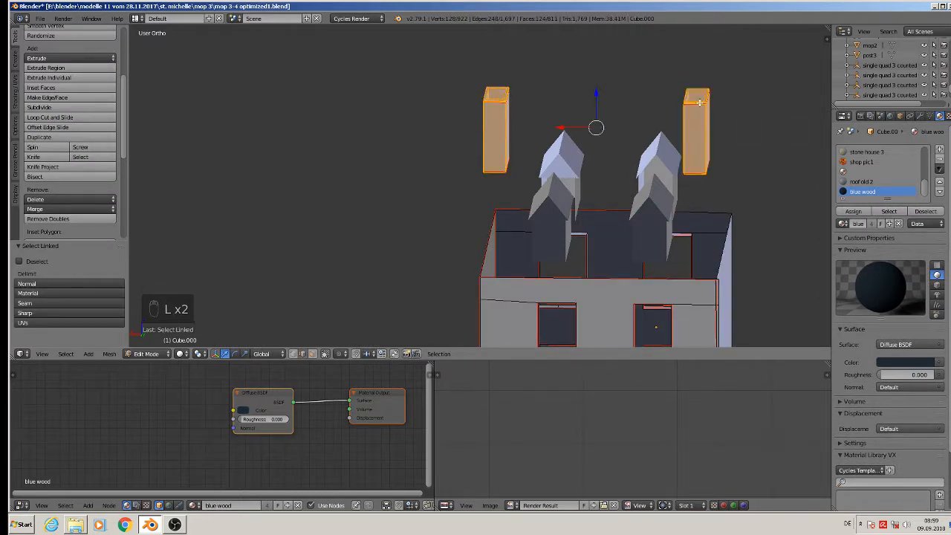
key("m")
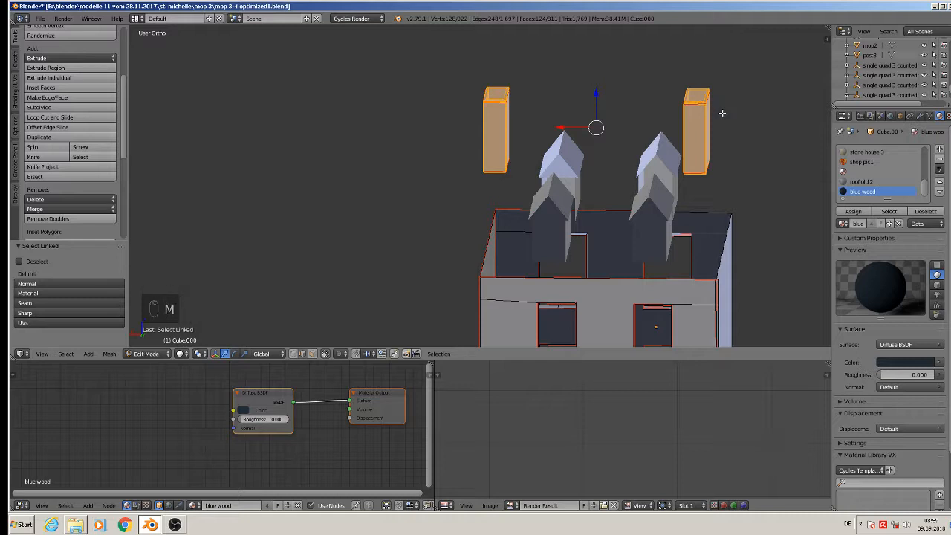
key("p")
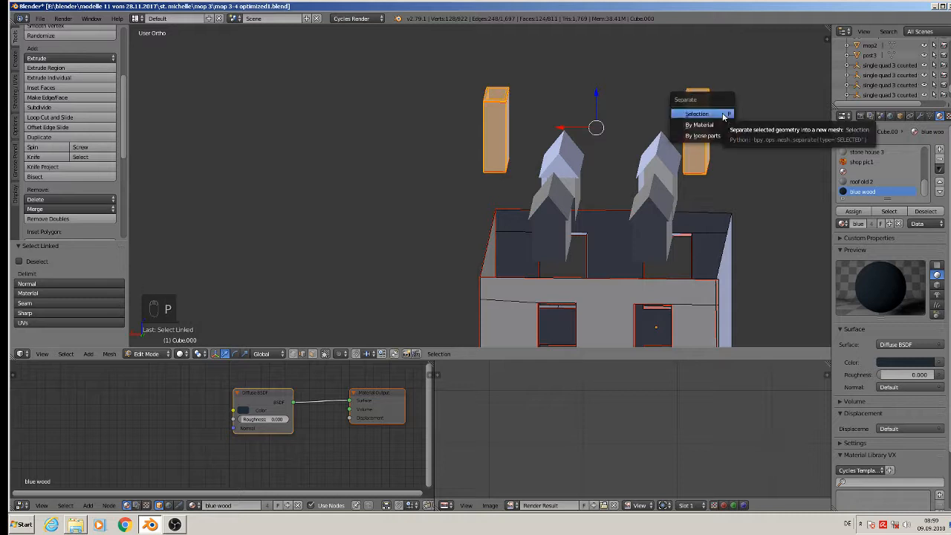
left_click(697, 114)
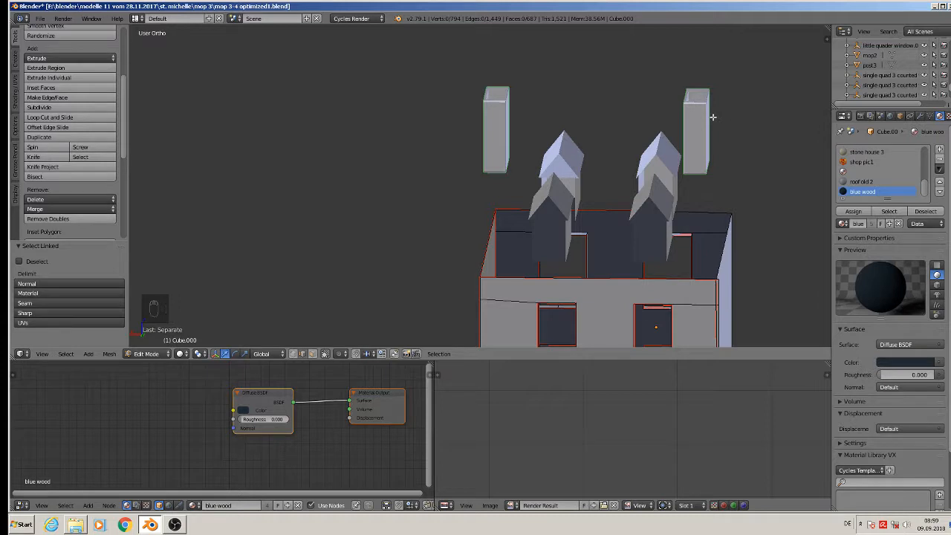
Leave mesh editing, move the separated chimney object to layer 7 and display that layer
key("Tab")
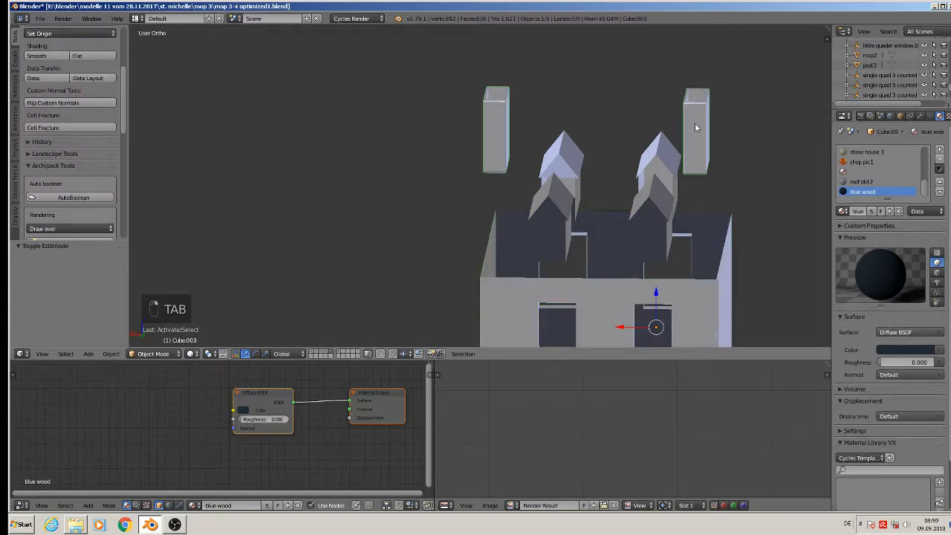
key("m")
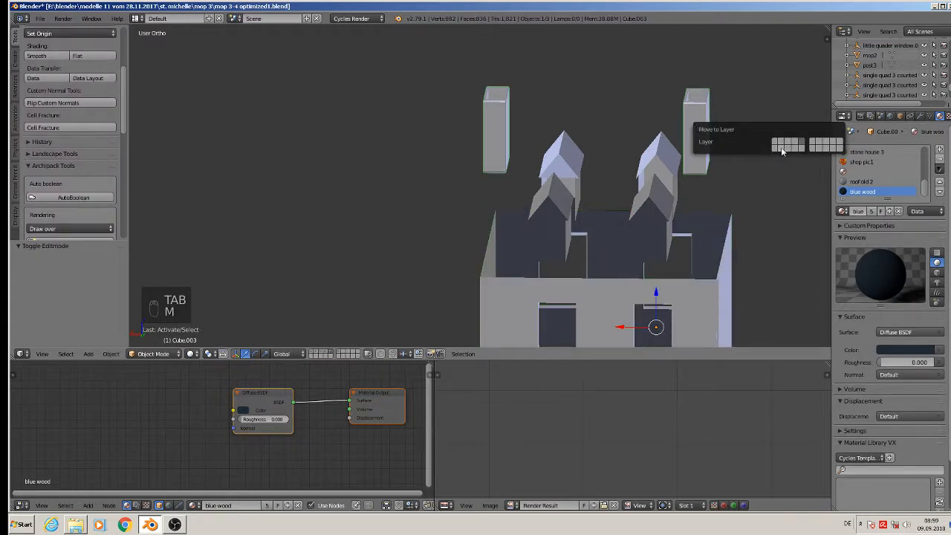
left_click(819, 144)
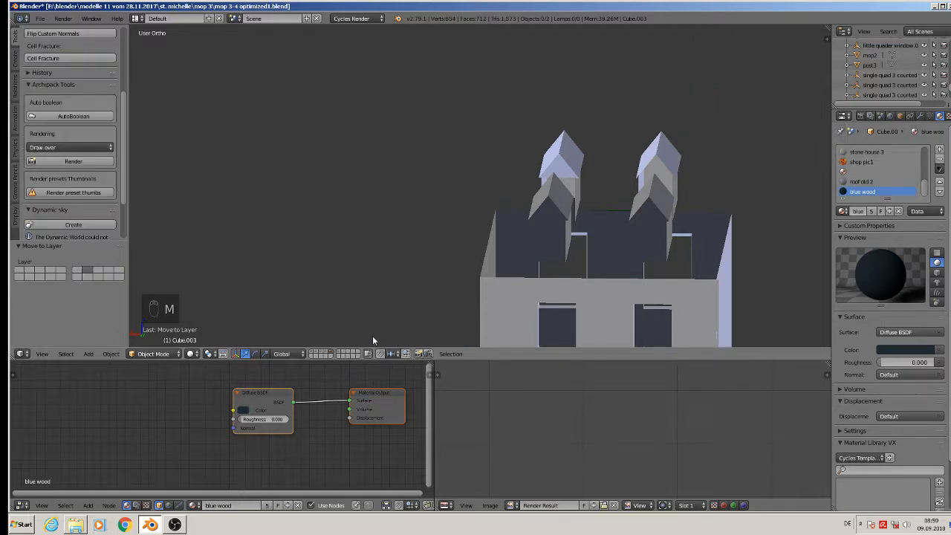
left_click(346, 357)
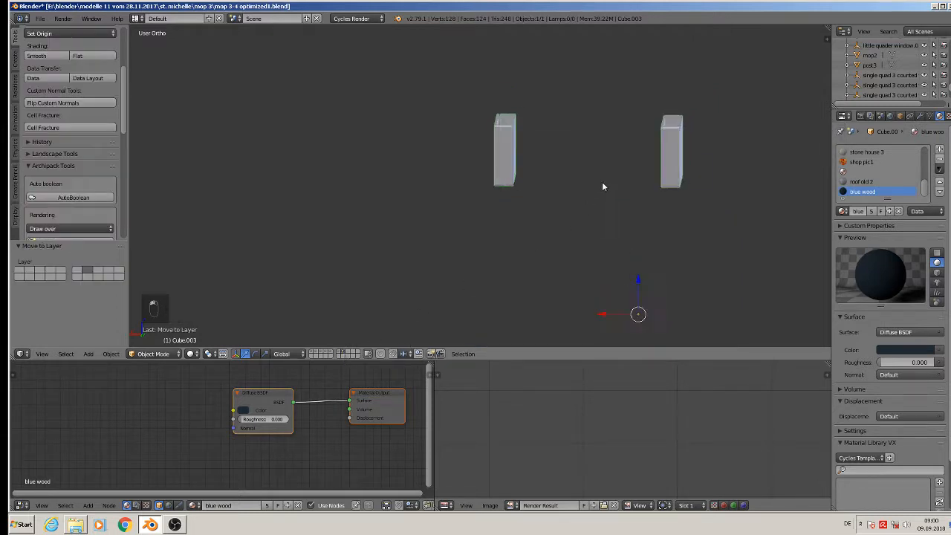
Separate the two broad side faces of each chimney from the chimney mesh into their own object
key("Tab")
middle_click_drag(550, 161, 618, 184)
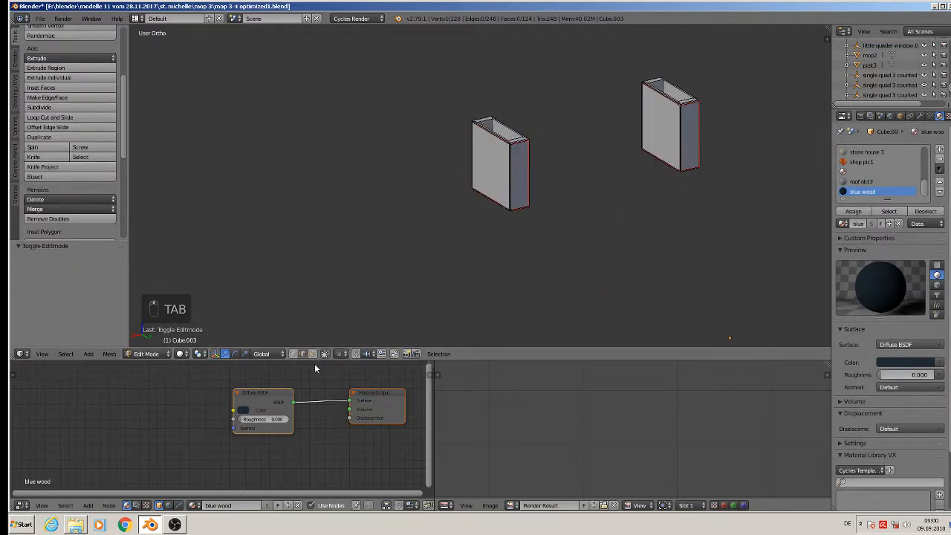
right_click(502, 153)
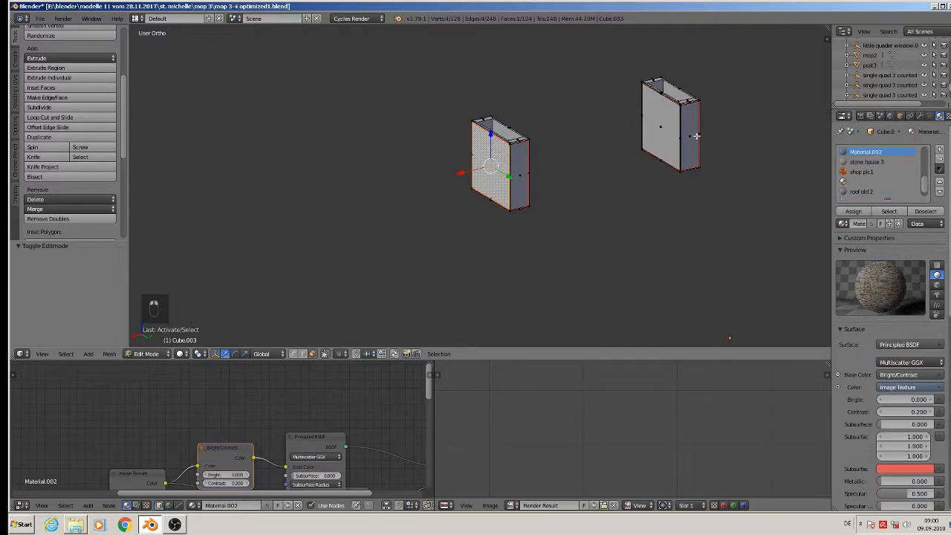
right_click(658, 136, "shift")
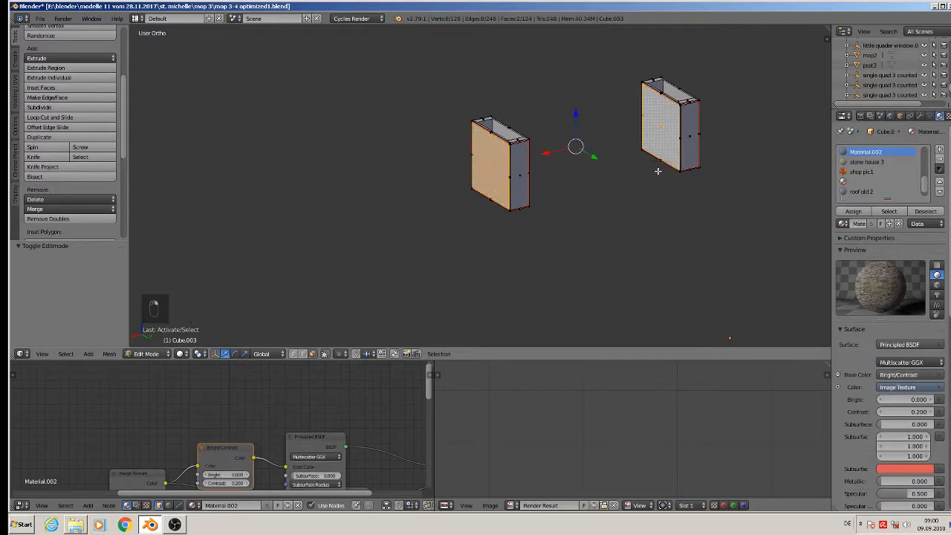
middle_click_drag(658, 171, 550, 209)
right_click(501, 132, "shift")
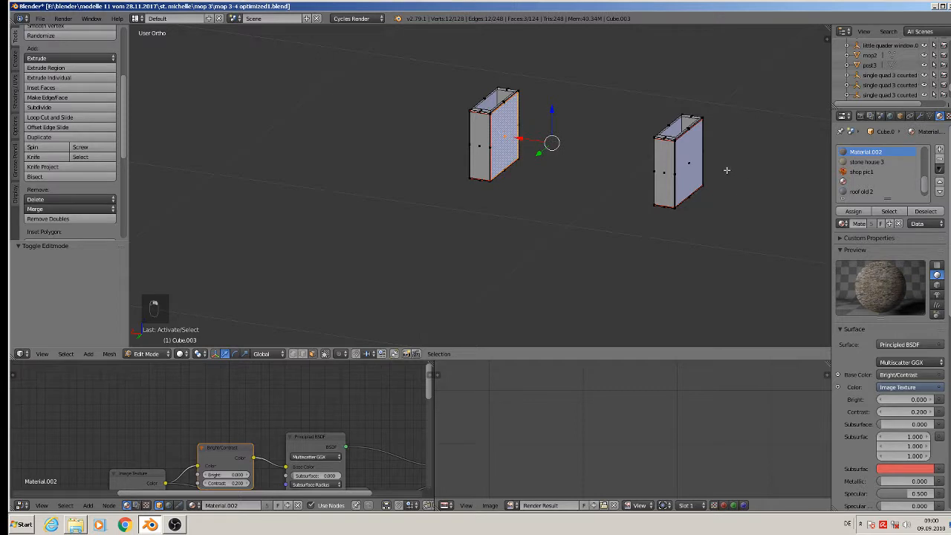
right_click(699, 162, "shift")
middle_click_drag(737, 215, 805, 236)
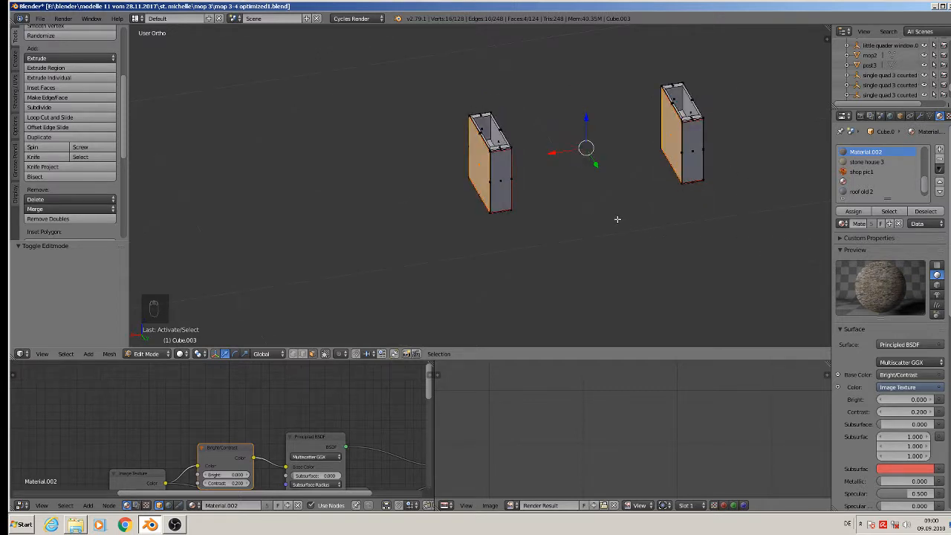
key("p")
left_click(617, 219)
key("Tab")
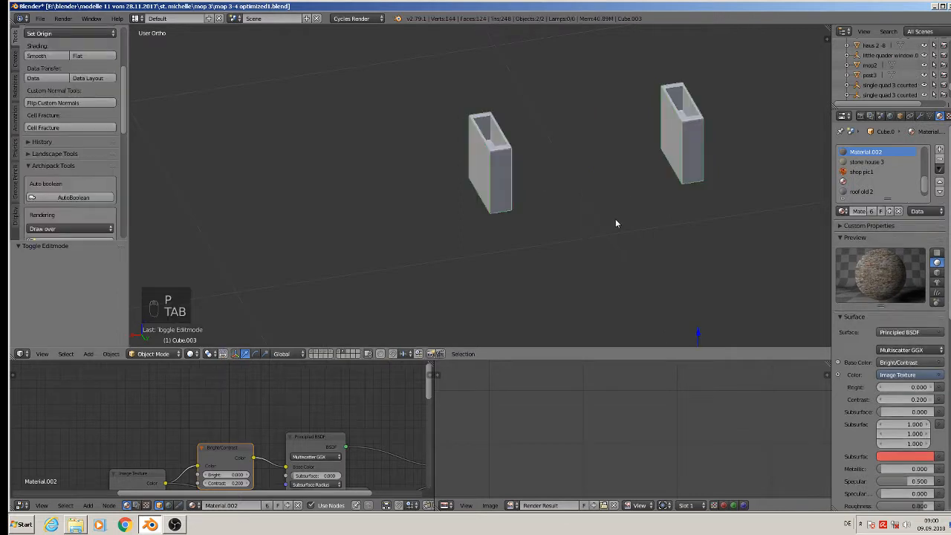
Delete the leftover chimney object with the detailed rims and narrow sides, keeping only the separated broad faces
right_click(503, 175)
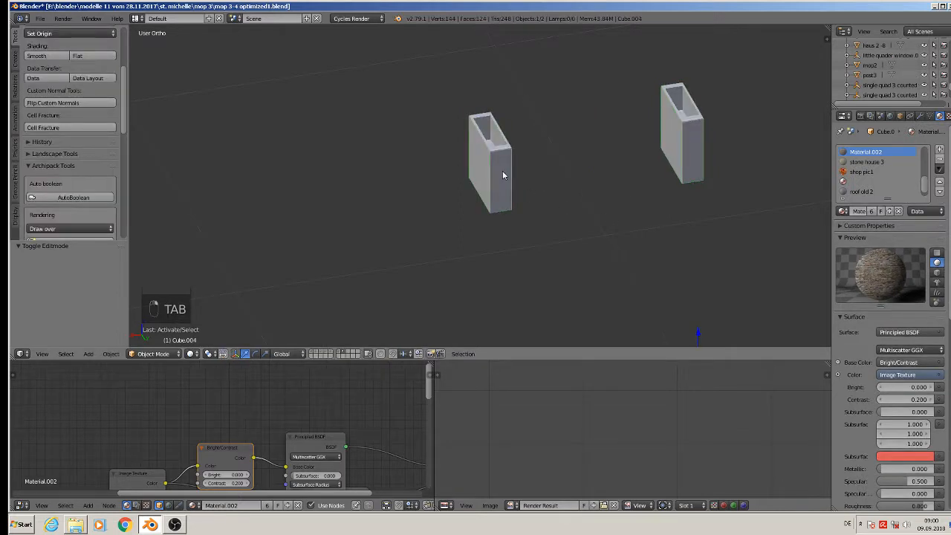
right_click(503, 175)
key("x")
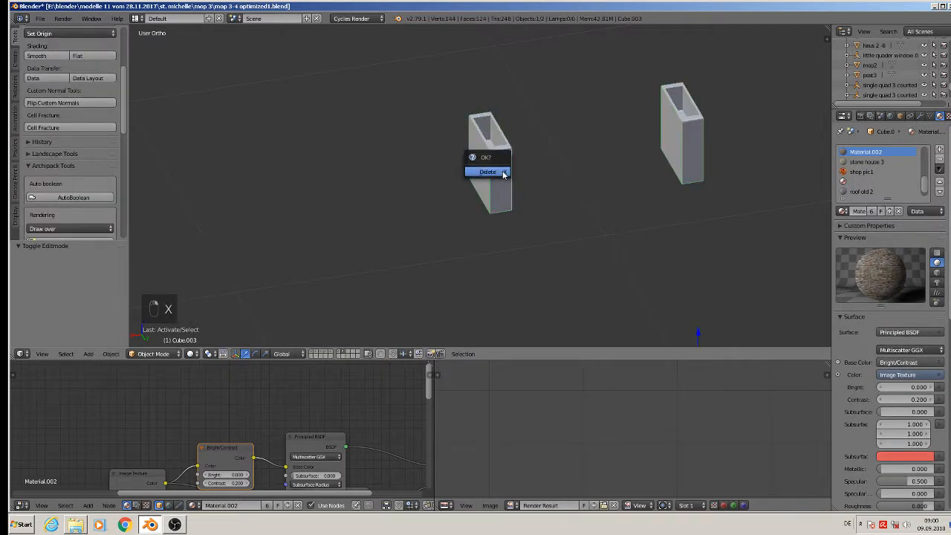
left_click(503, 174)
Close the first chimney into a simple box by joining its two broad faces with Bridge Edge Loops
key("Tab")
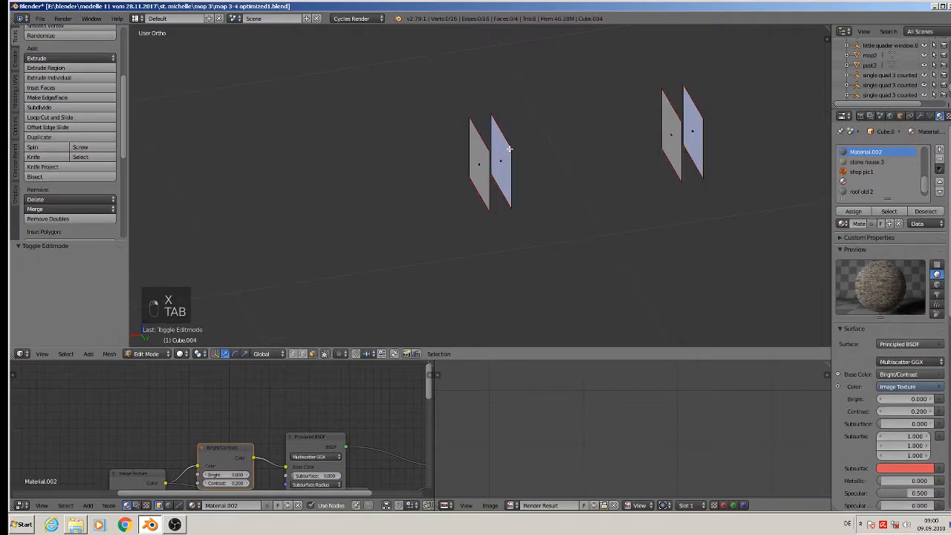
right_click(483, 162)
right_click(505, 161, "shift")
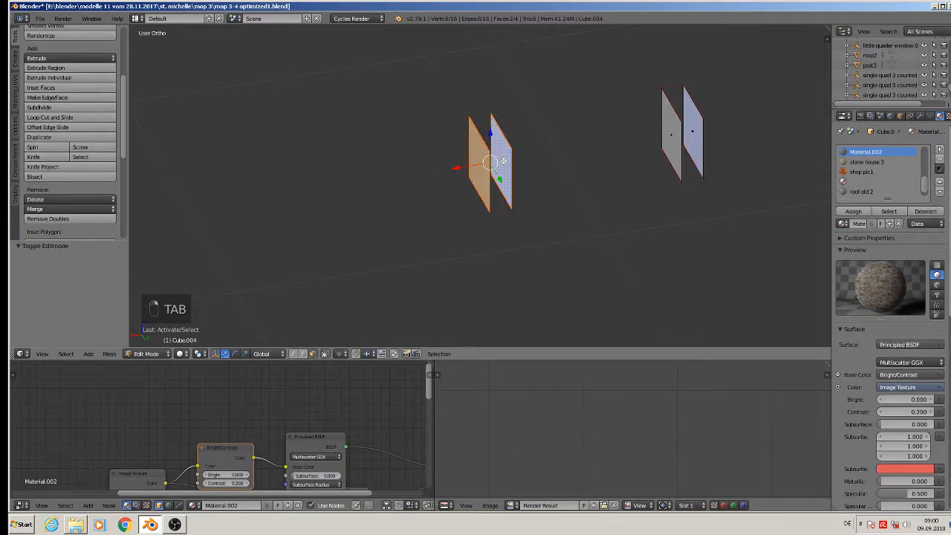
key("space")
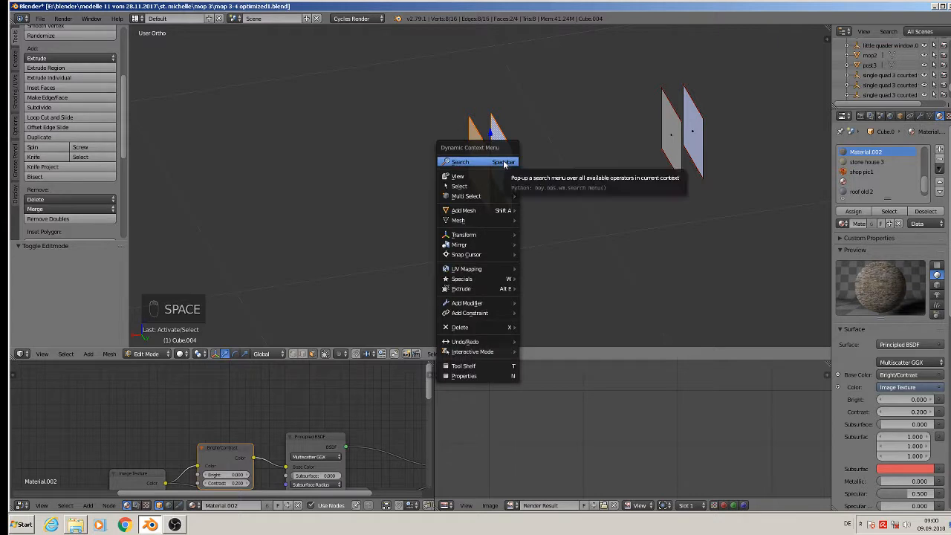
left_click(503, 160)
type("bri")
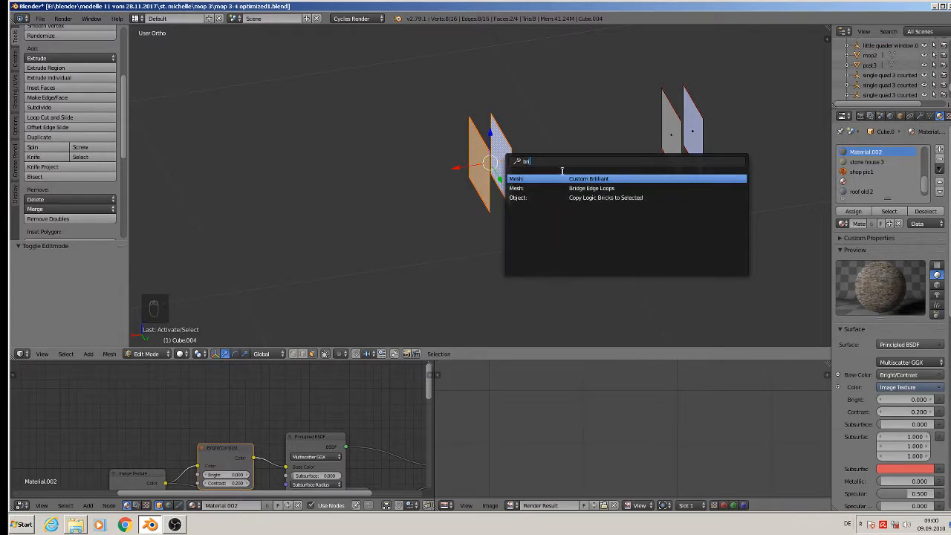
left_click(608, 188)
Close the second chimney into a box by applying Bridge Edge Loops to its two broad faces
right_click(667, 129)
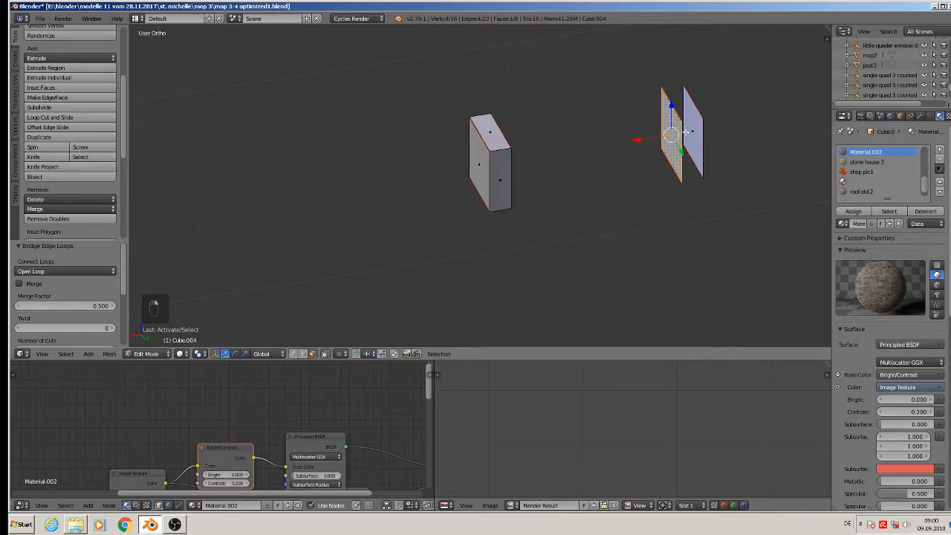
right_click(696, 128, "shift")
key("space")
left_click(695, 130)
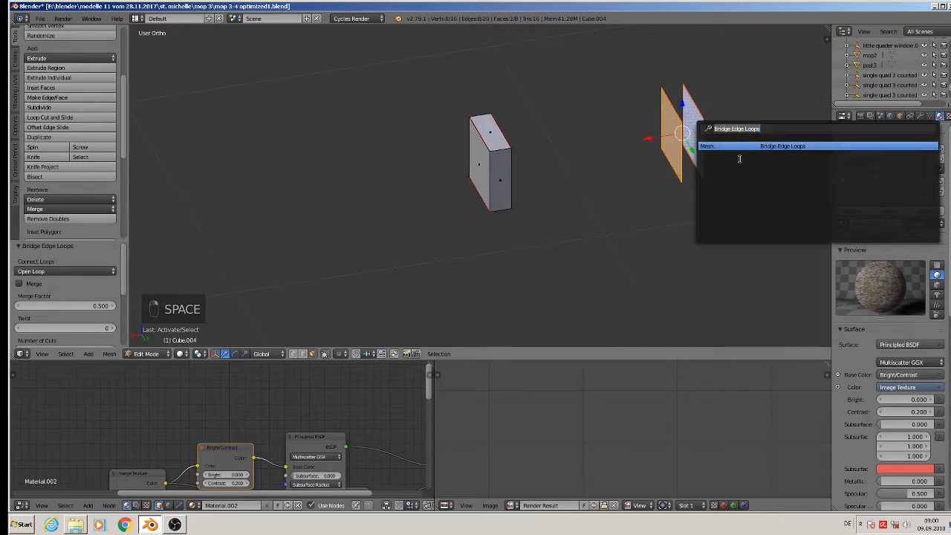
left_click(815, 149)
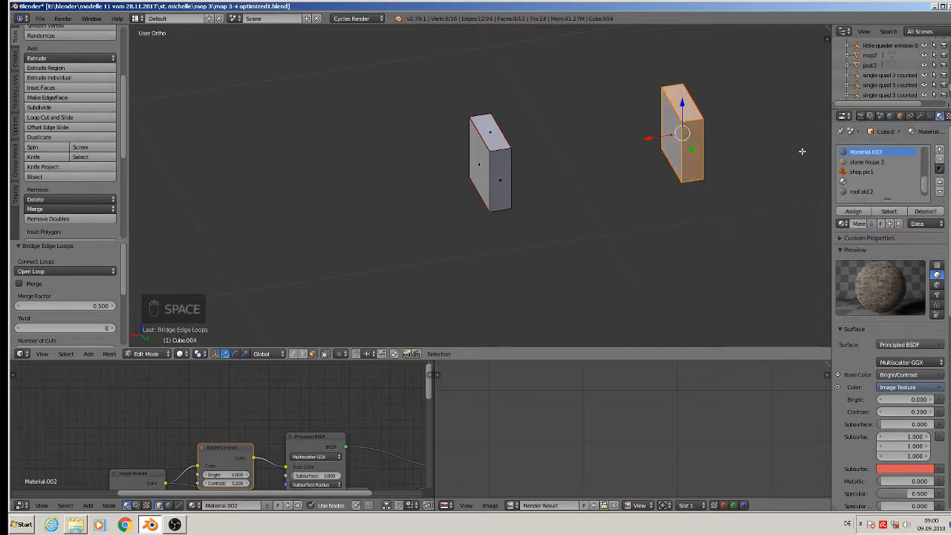
Return the rebuilt chimneys to the house on layer 5, display that layer and save the file
key("Tab")
scroll(665, 186, "down", 3)
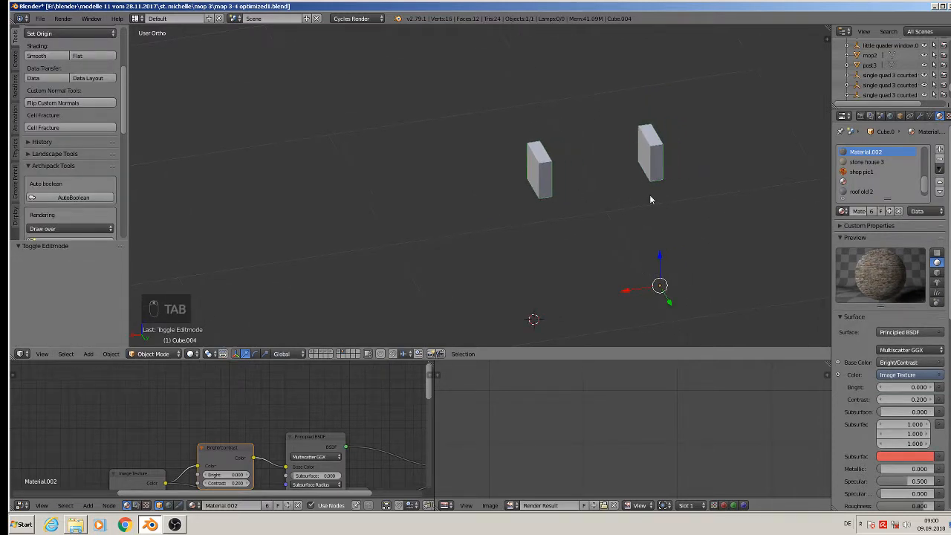
key("m")
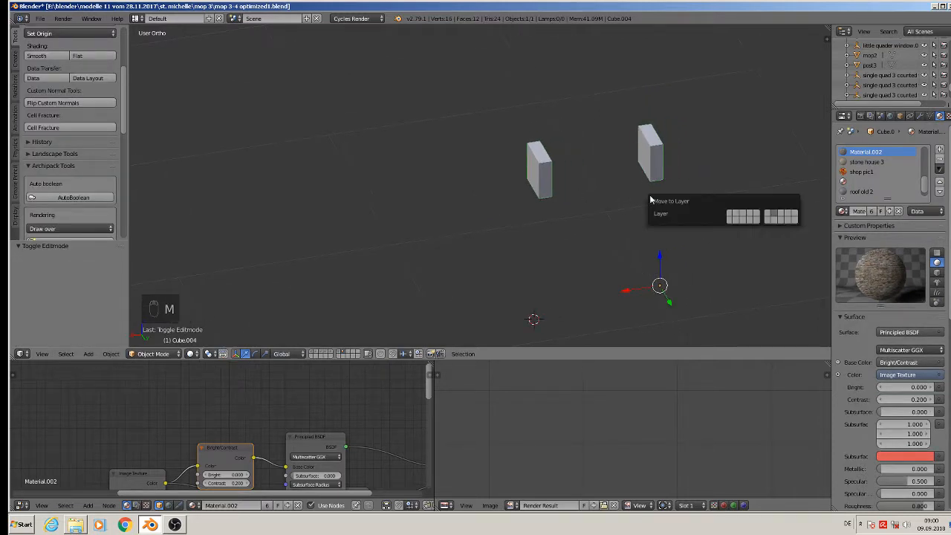
left_click(756, 214)
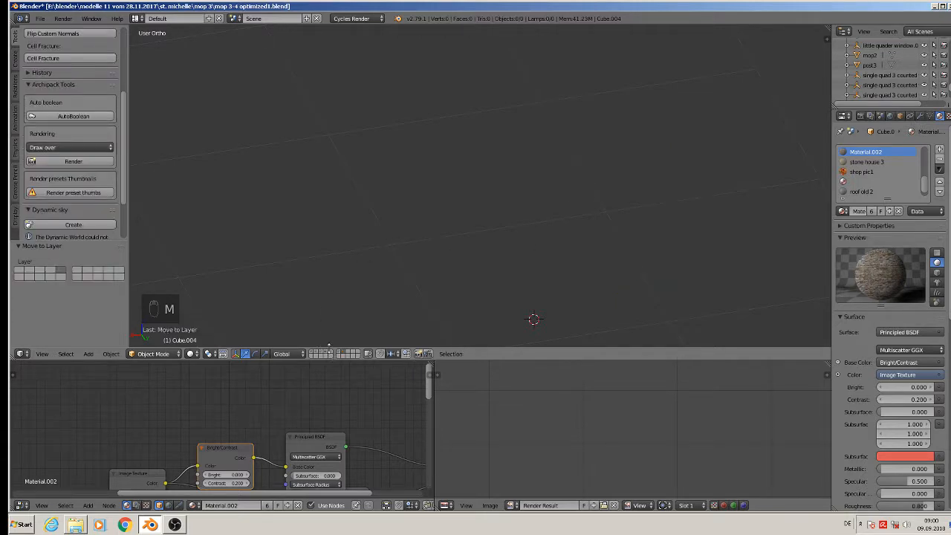
left_click(332, 353)
scroll(329, 223, "down", 2)
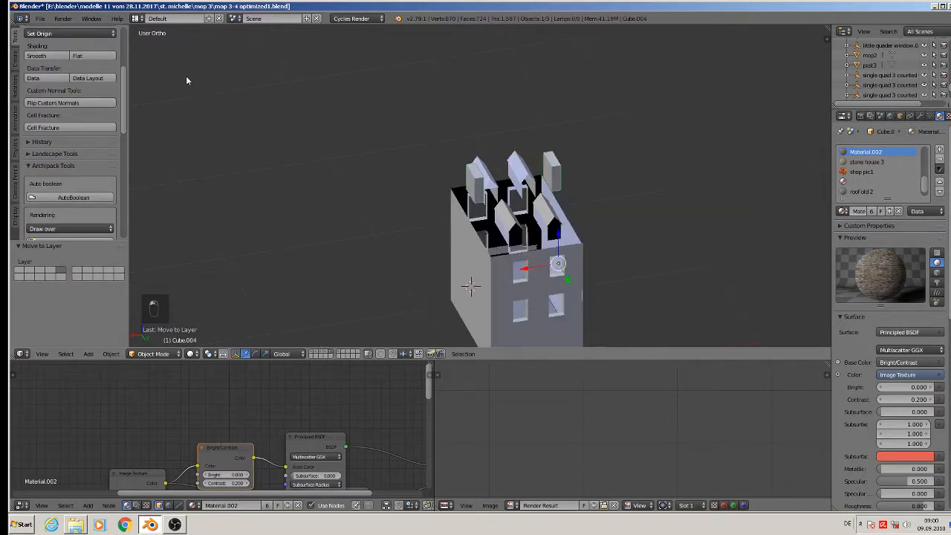
left_click(41, 20)
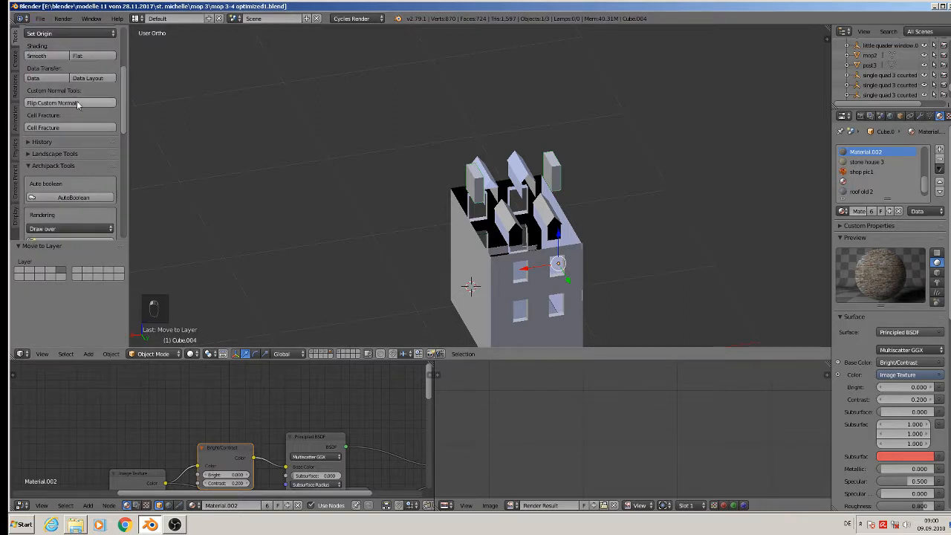
scroll(374, 217, "up", 1)
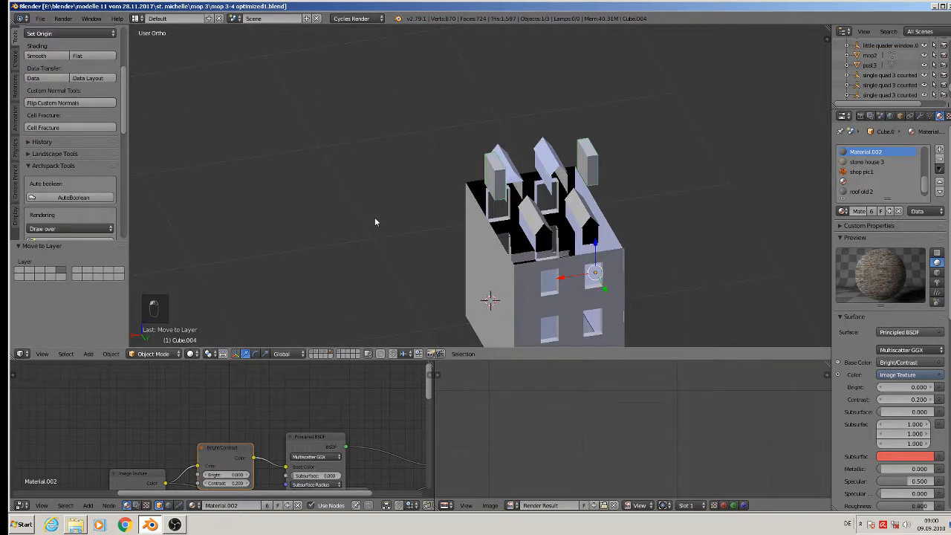
Display the roof's layer, move the roof object to layer 5 and show the house layer again
left_click(338, 354)
scroll(557, 234, "up", 2)
right_click(545, 195)
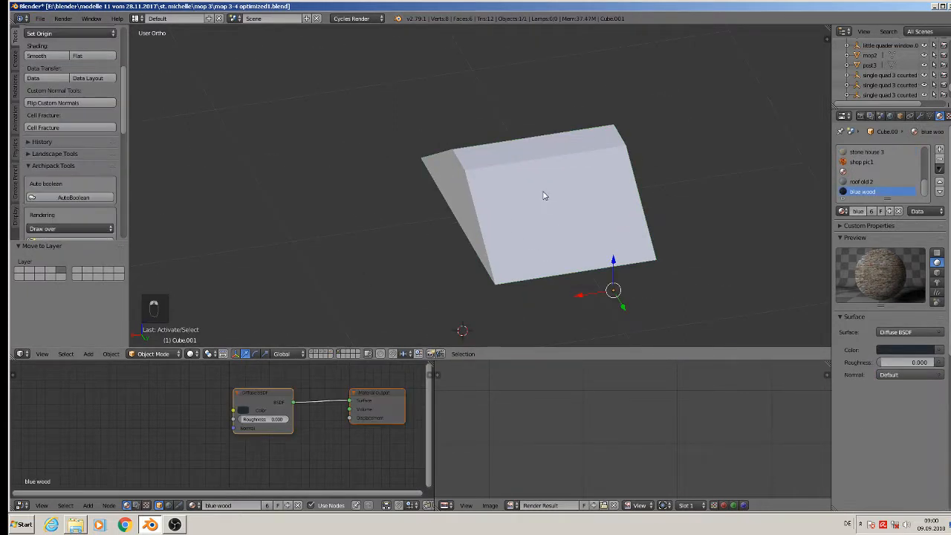
key("Tab")
mouse_move(565, 200)
middle_mouse_down()
mouse_move(564, 182)
mouse_move(570, 204)
middle_mouse_up()
key("Tab")
key("m")
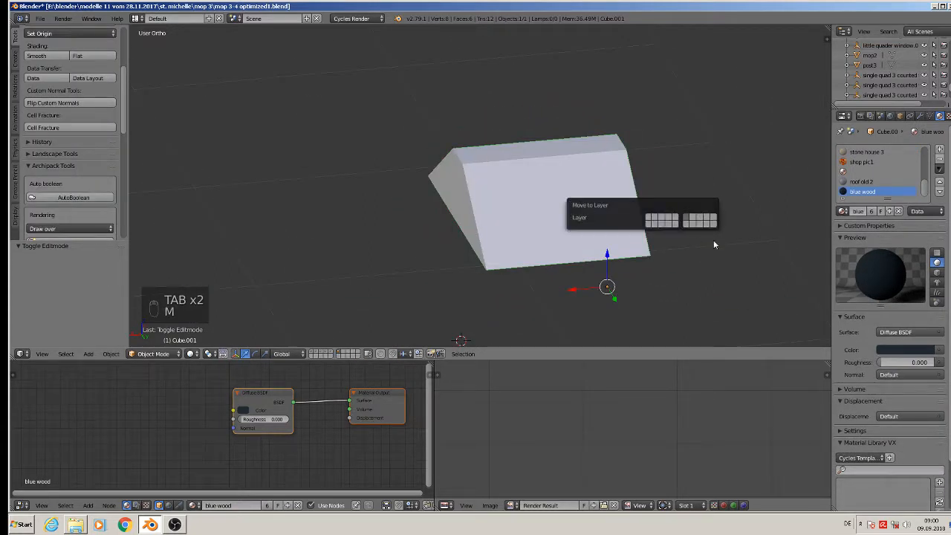
left_click(674, 221)
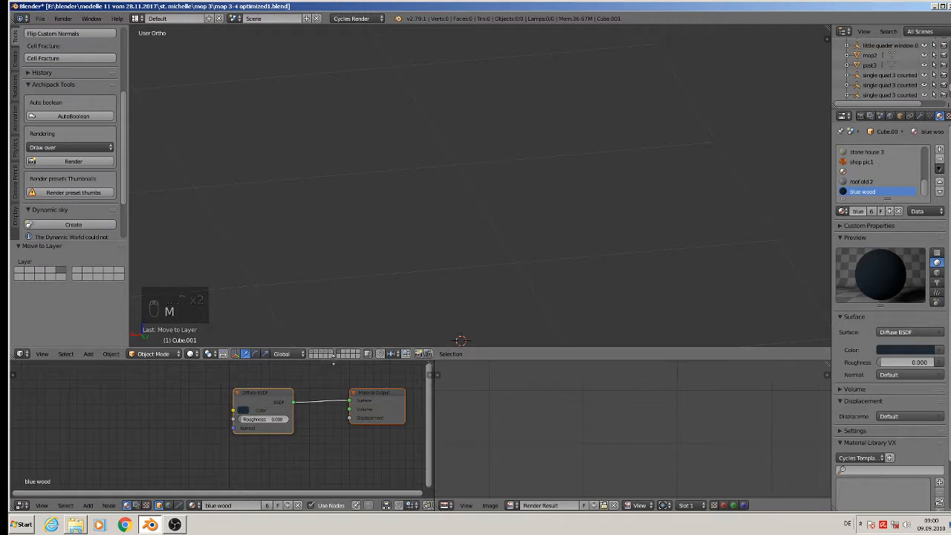
left_click(331, 352)
Edit the house mesh in wireframe and merge the two neighbouring vertices at the upper wall corner at their center
middle_click_drag(473, 234, 499, 152)
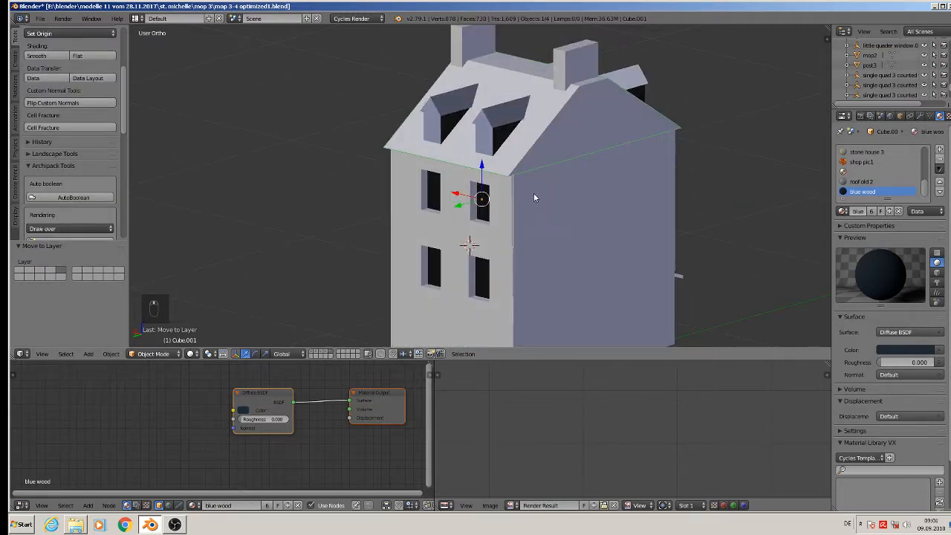
scroll(522, 214, "up", 2)
key("Tab")
scroll(523, 219, "up", 4)
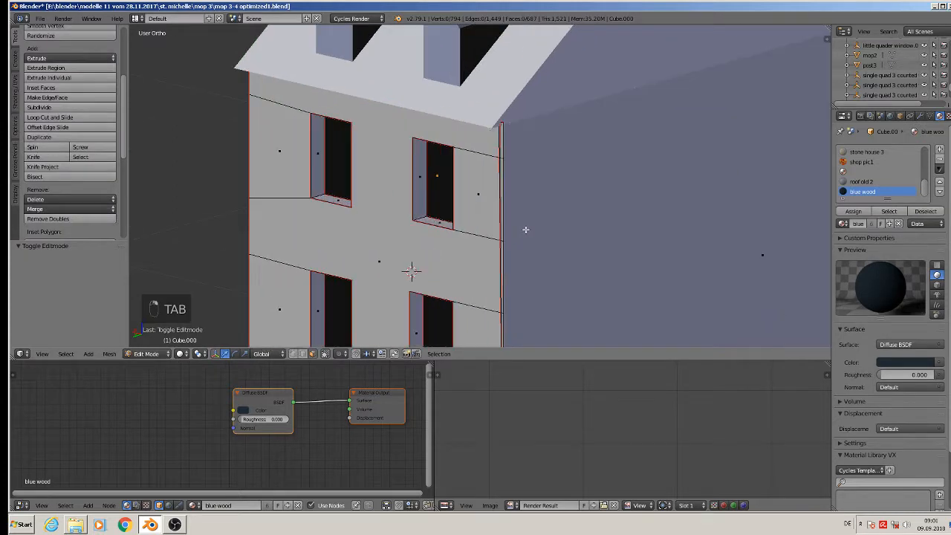
middle_click_drag(510, 158, 507, 160)
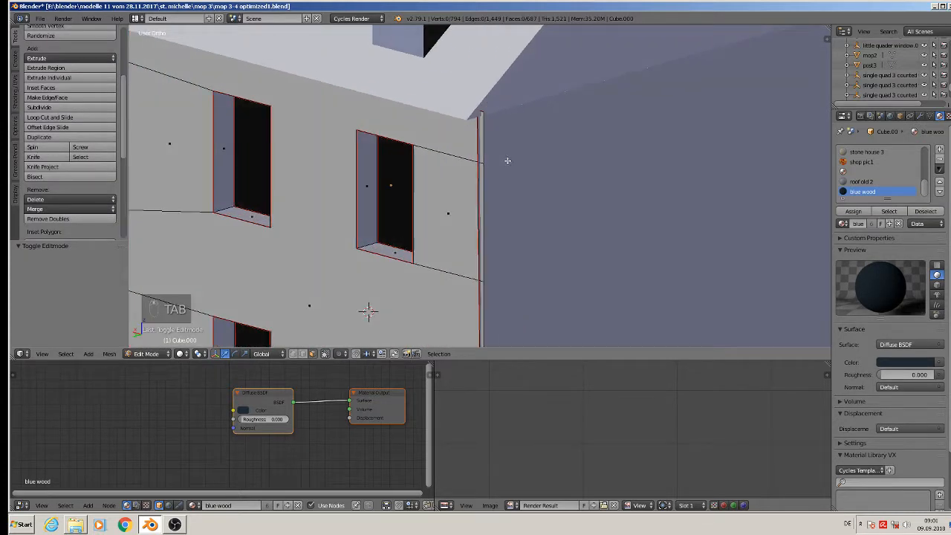
scroll(505, 158, "down", 5)
scroll(502, 155, "up", 5)
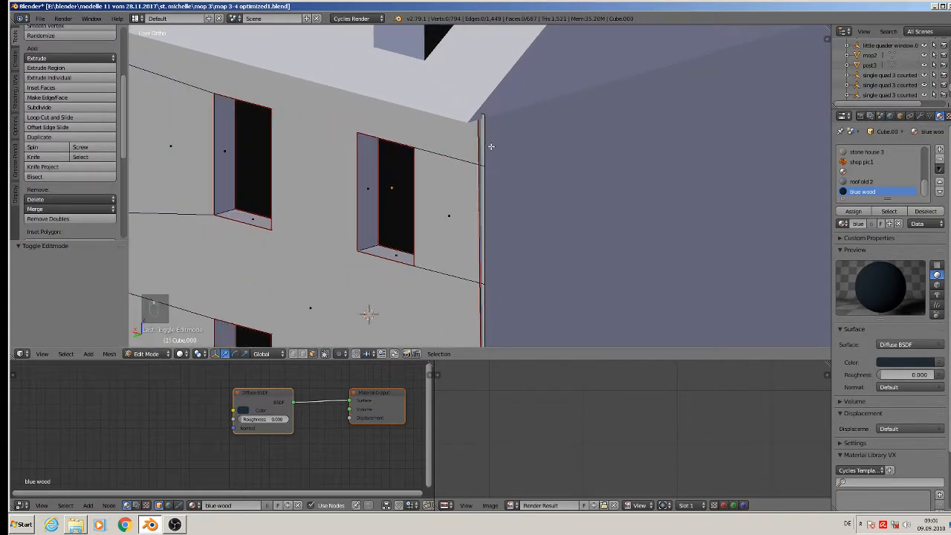
key("z")
scroll(492, 134, "up", 3)
middle_click_drag(490, 125, 434, 125)
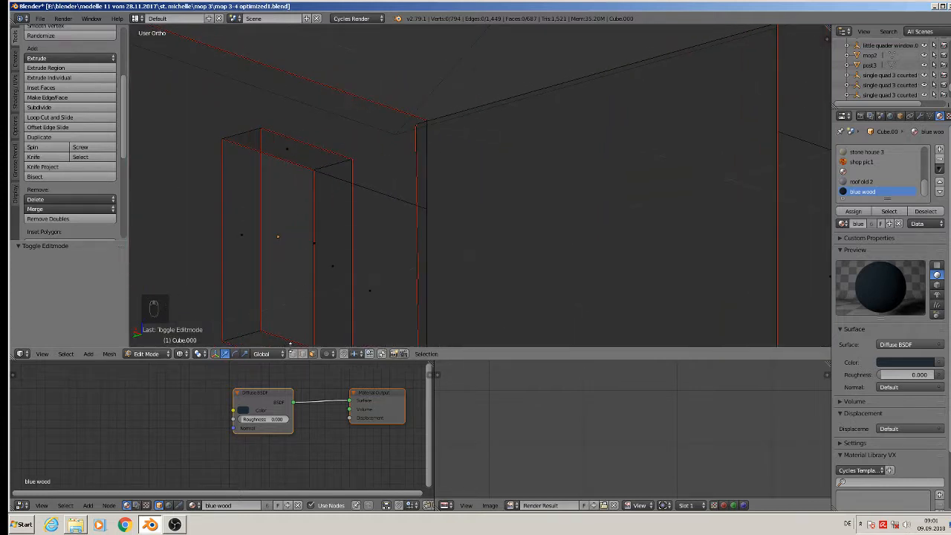
right_click(418, 128)
key("ctrl+v")
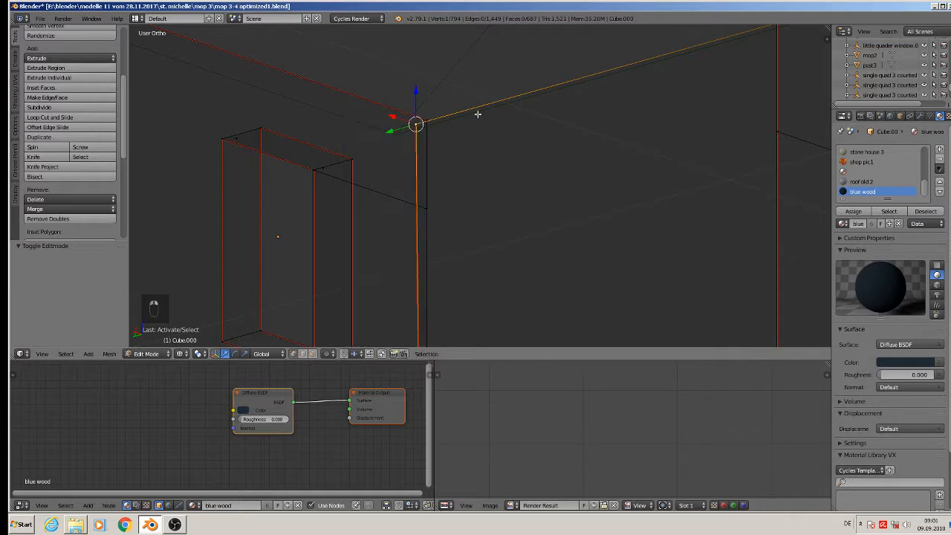
right_click(422, 120, "shift")
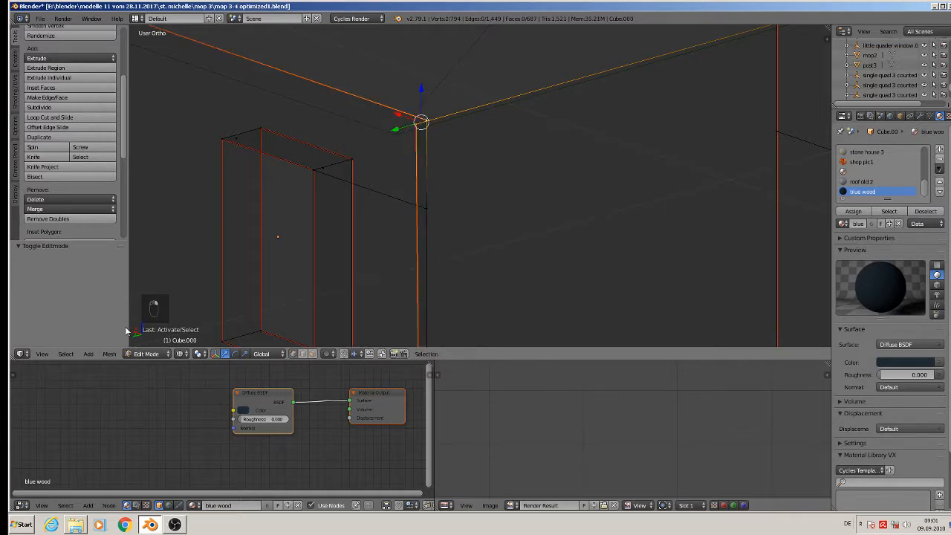
left_click(71, 210)
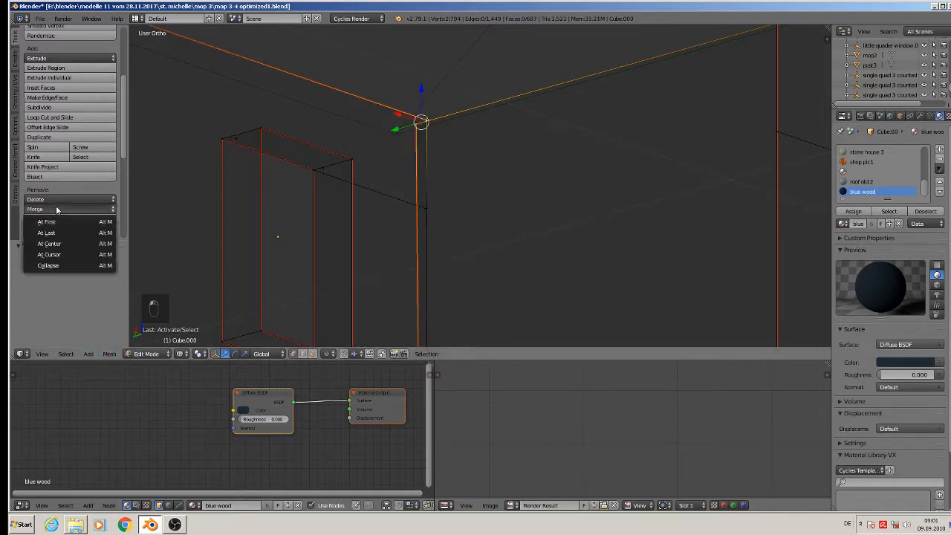
left_click(64, 244)
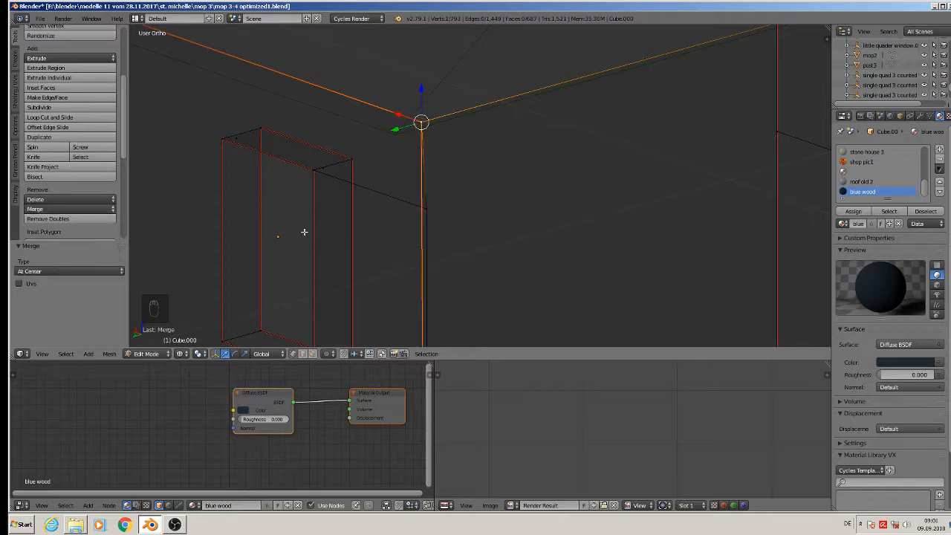
Delete the long vertical edge at the merged wall corner using the Edges option
middle_click_drag(372, 211, 417, 139, "shift")
scroll(416, 140, "down", 2)
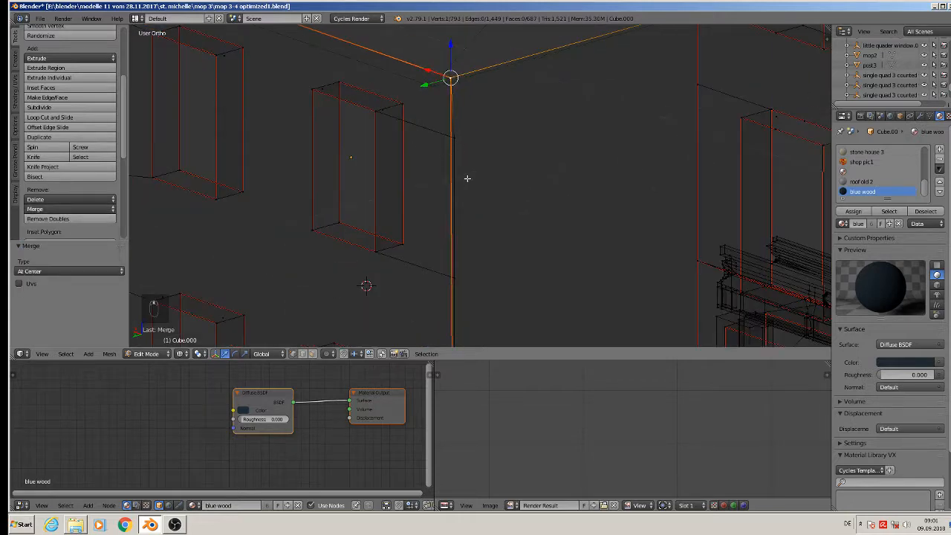
middle_click_drag(480, 222, 458, 115, "shift")
scroll(460, 129, "down", 3)
scroll(474, 198, "down", 2)
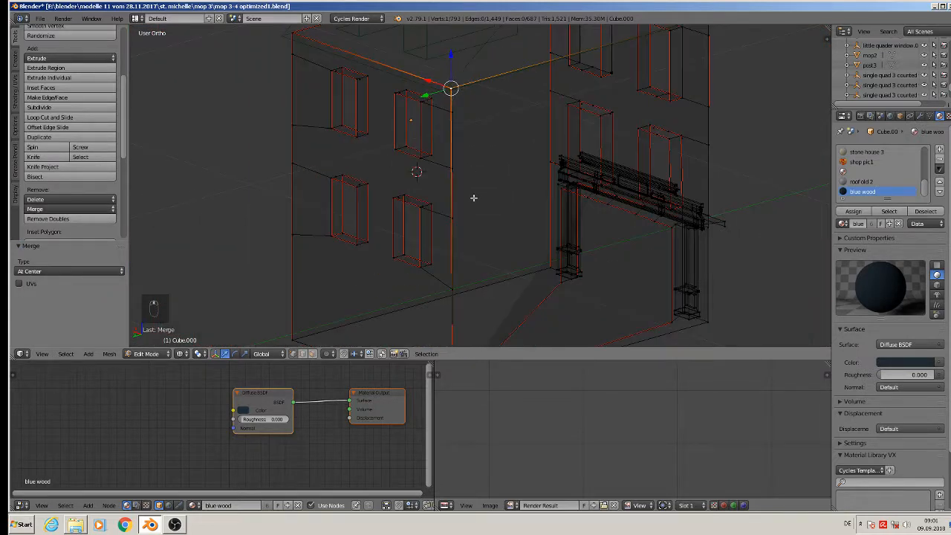
left_click(302, 354)
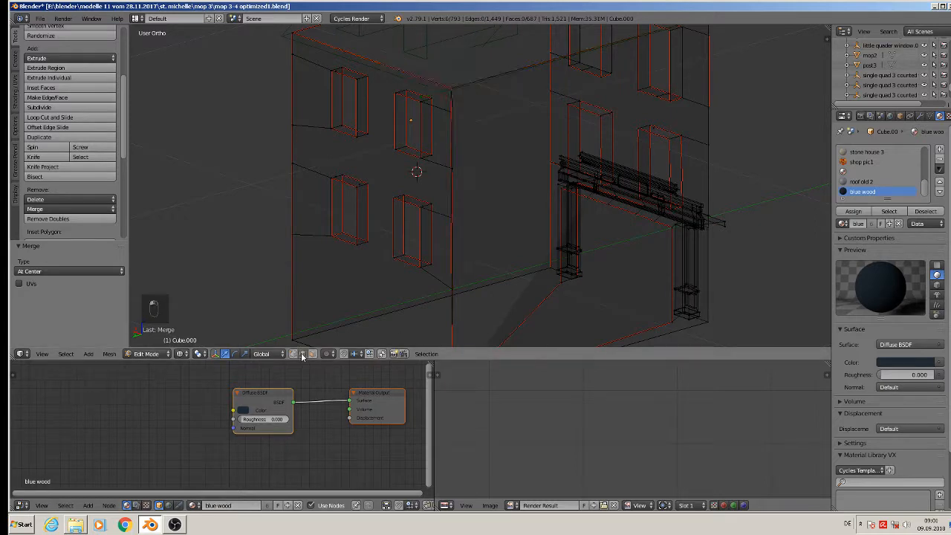
right_click(458, 187)
key("ctrl+e")
scroll(484, 213, "up", 4)
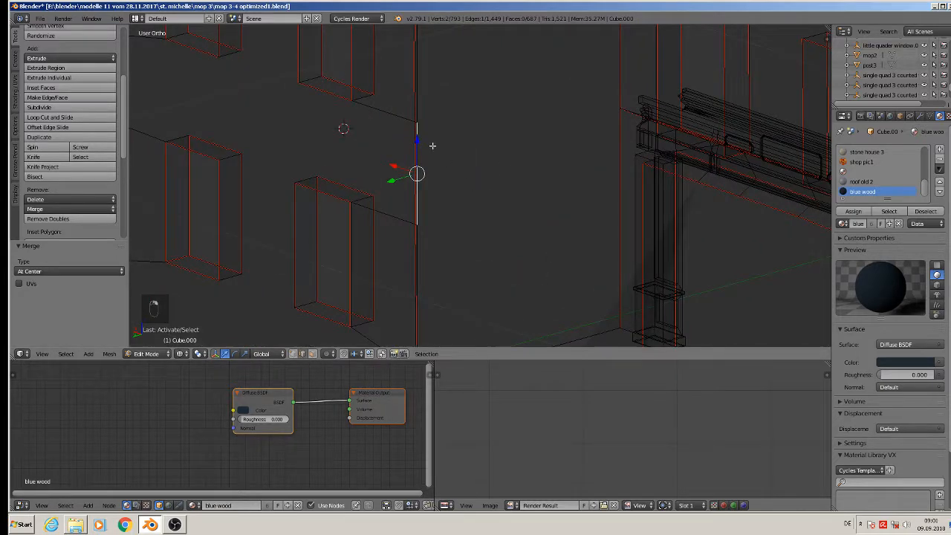
middle_click_drag(432, 146, 456, 155)
scroll(451, 158, "down", 5)
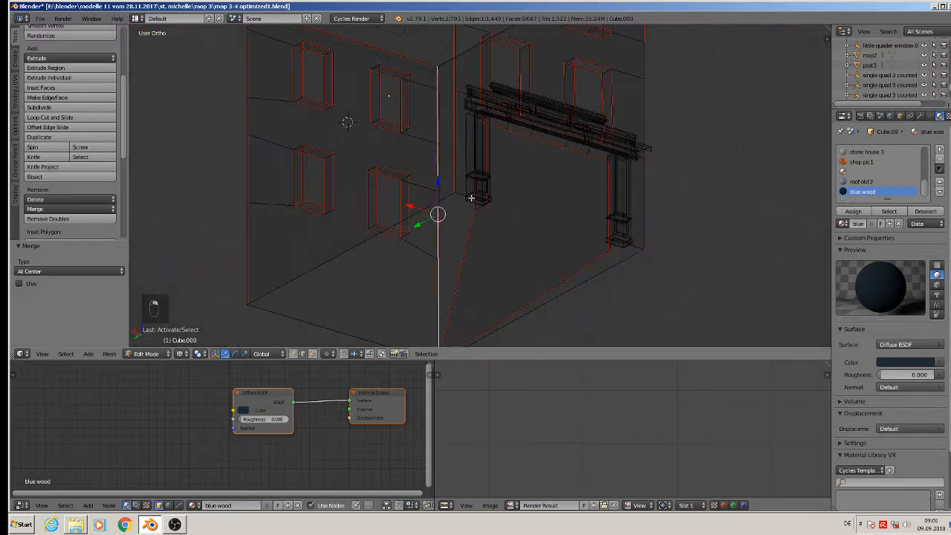
scroll(468, 201, "up", 2)
key("x")
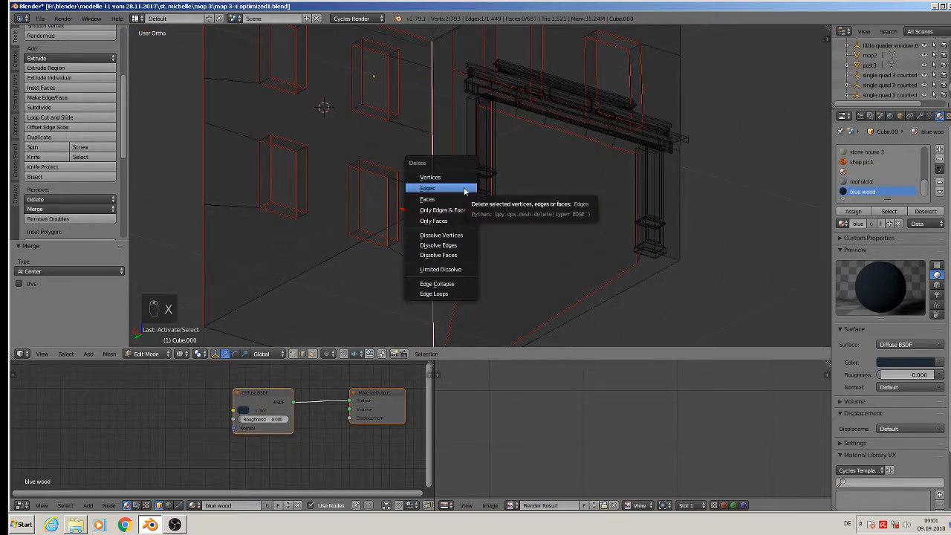
left_click(464, 192)
Delete the two edges running from the lower wall corner to the feet of the shopfront opening
middle_click_drag(446, 129, 422, 168)
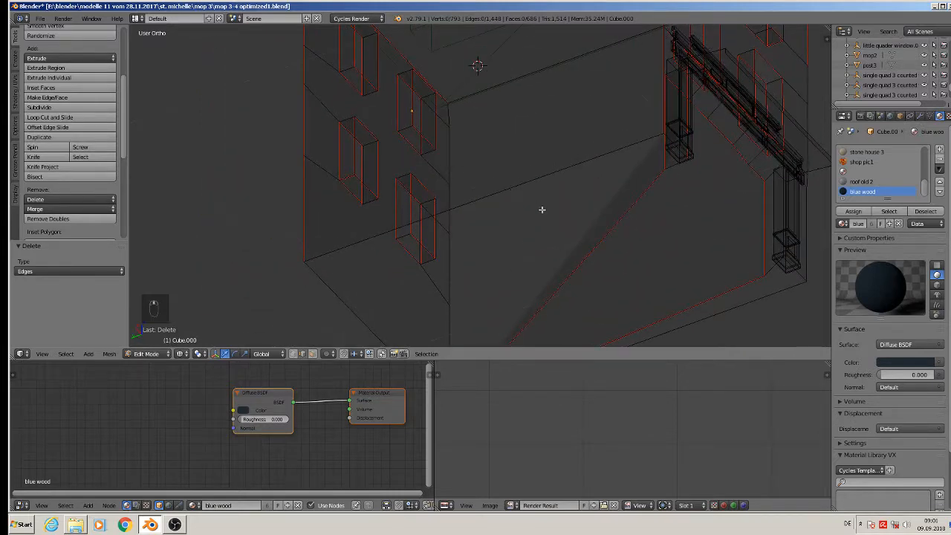
middle_click_drag(542, 208, 486, 88)
right_click(486, 152)
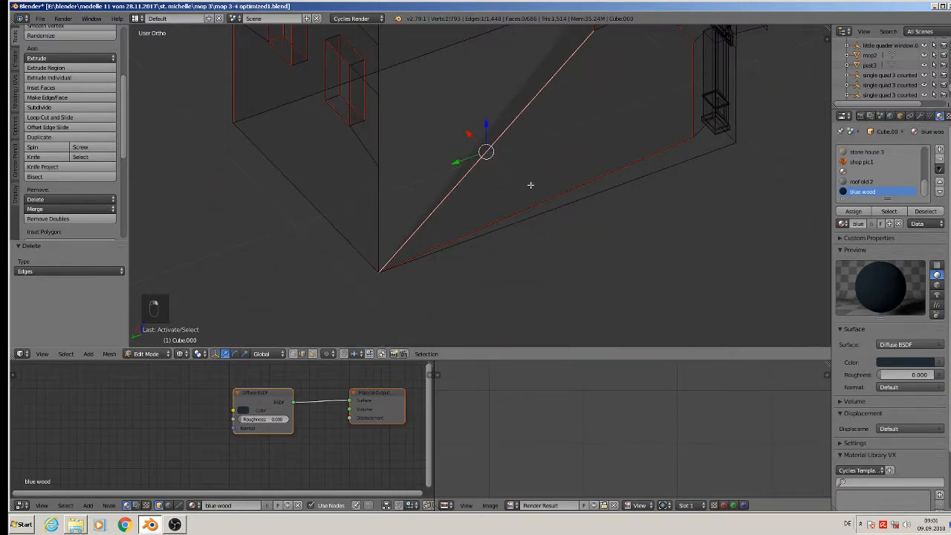
right_click(562, 190, "shift")
middle_click_drag(563, 191, 511, 151)
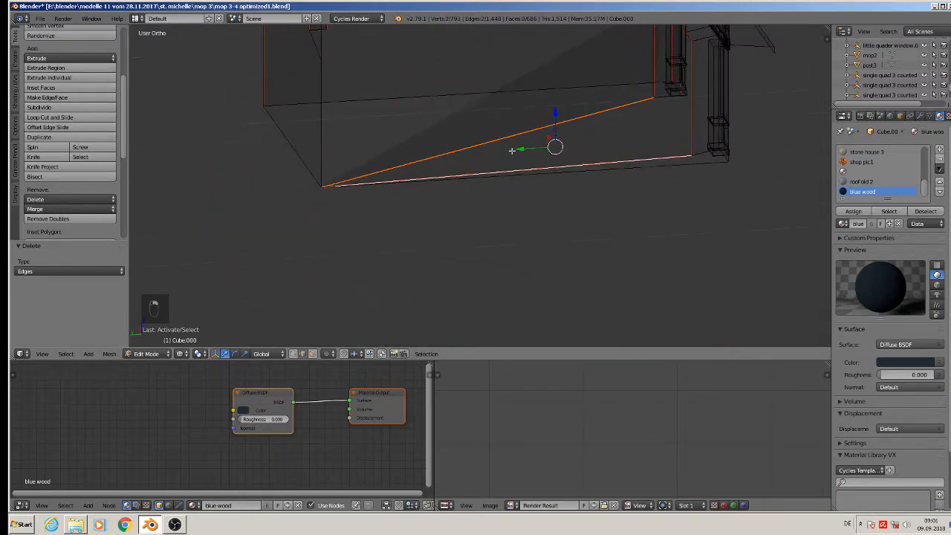
key("x")
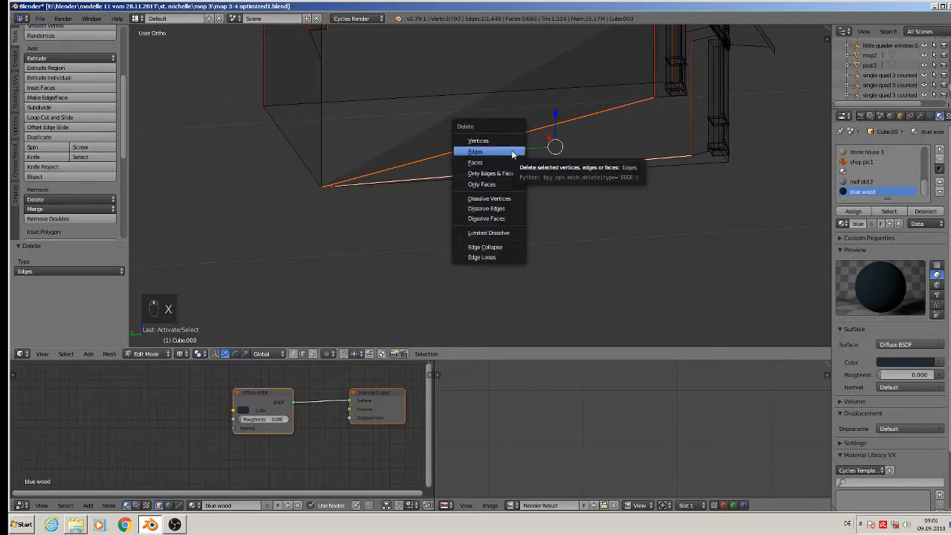
left_click(511, 150)
Delete the stray vertices along the top of the upper-right and lower-left windows in the four-window wall
middle_click_drag(526, 136, 468, 200)
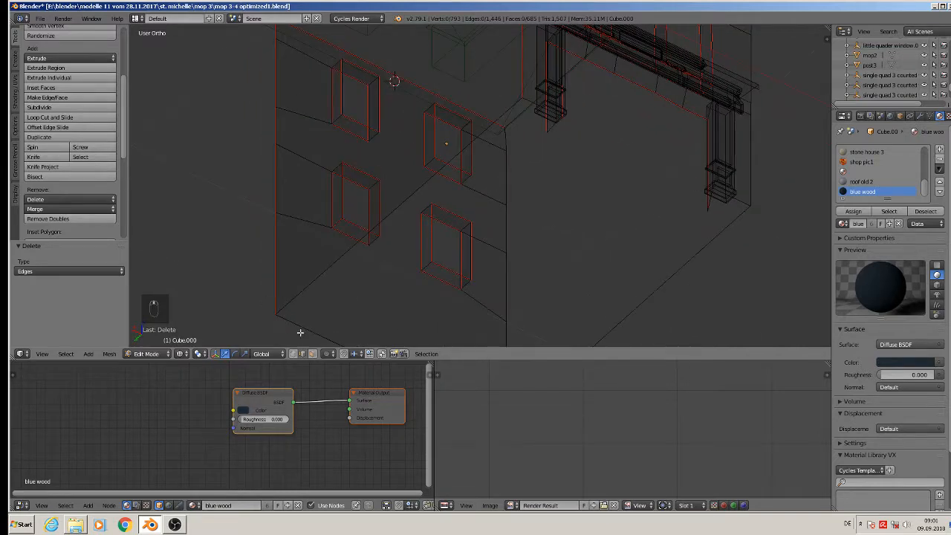
scroll(430, 117, "up", 3)
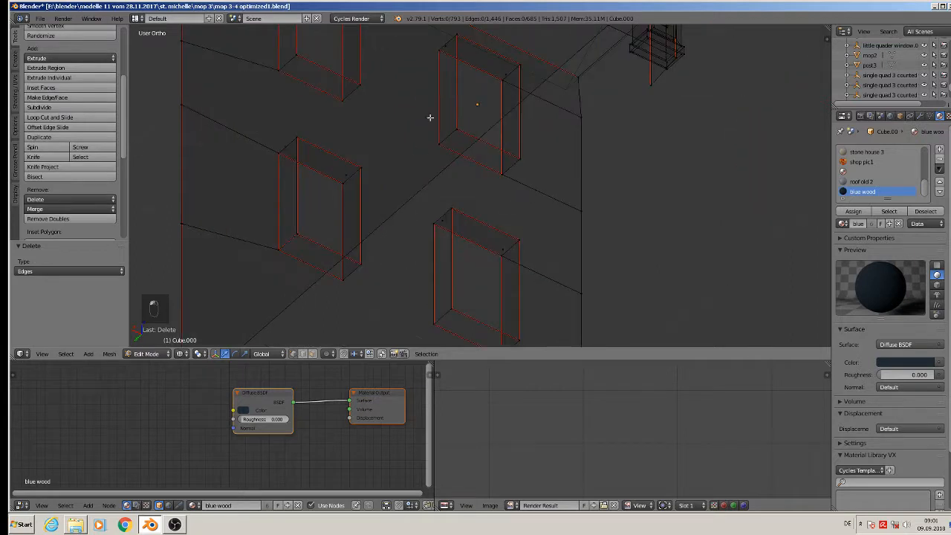
right_click(451, 43)
key("x")
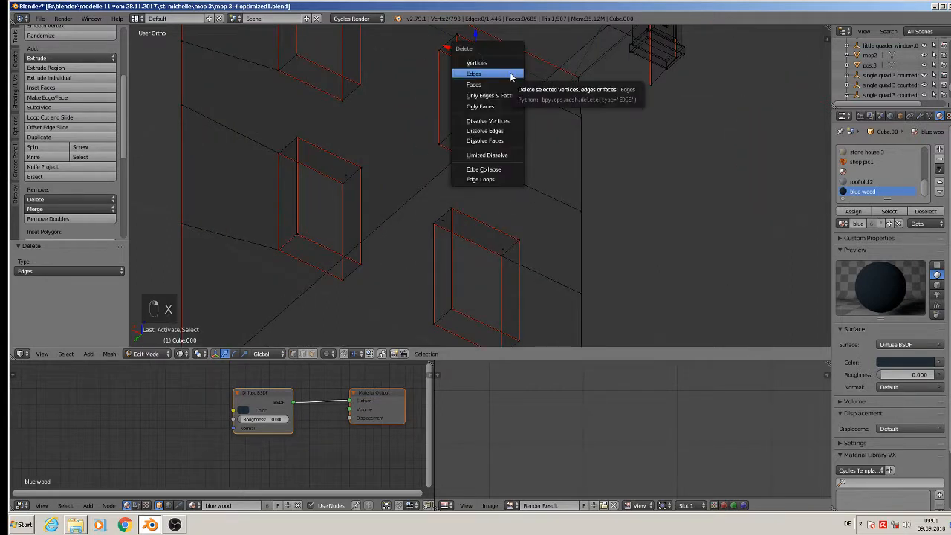
left_click(509, 63)
right_click(289, 147)
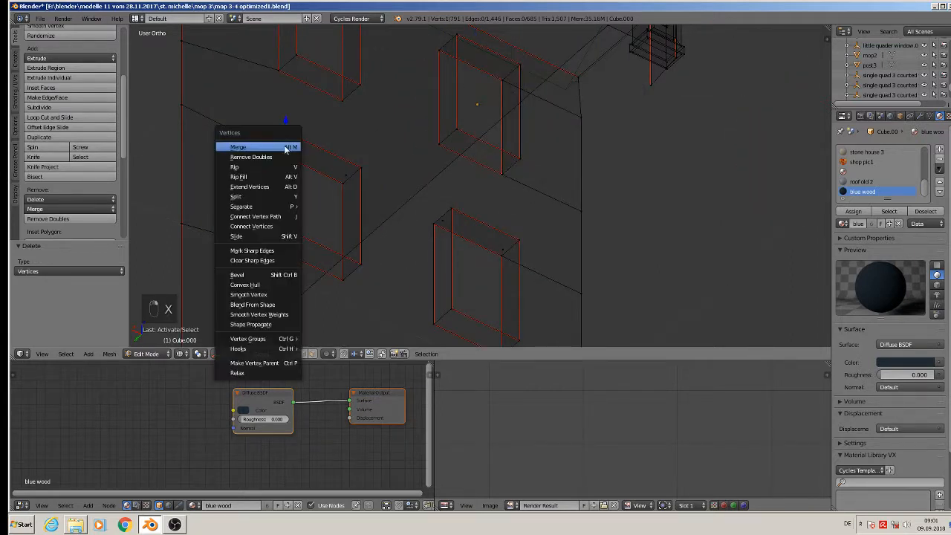
right_click(345, 176, "shift")
key("x")
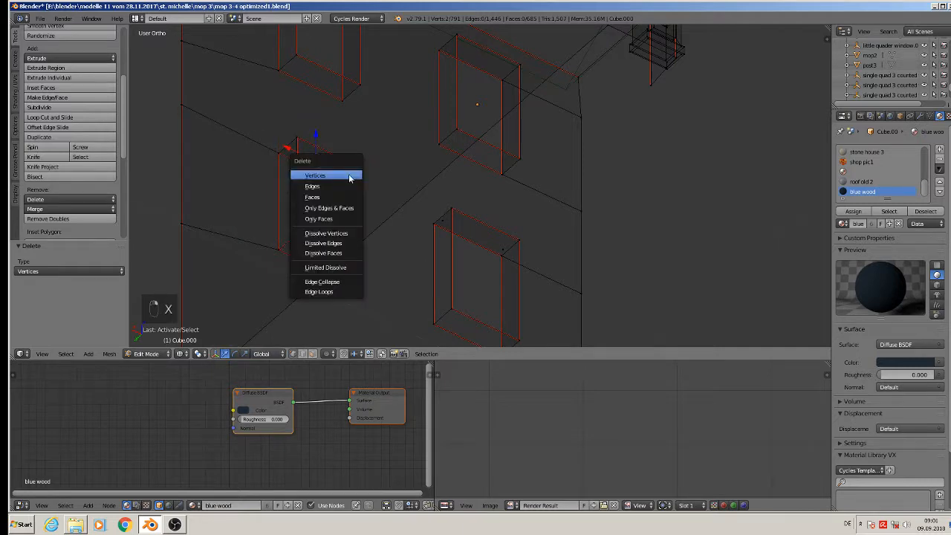
left_click(349, 176)
Delete the stray vertices at the top of the lower-right and upper-left windows in the same wall
middle_click_drag(366, 169, 424, 208)
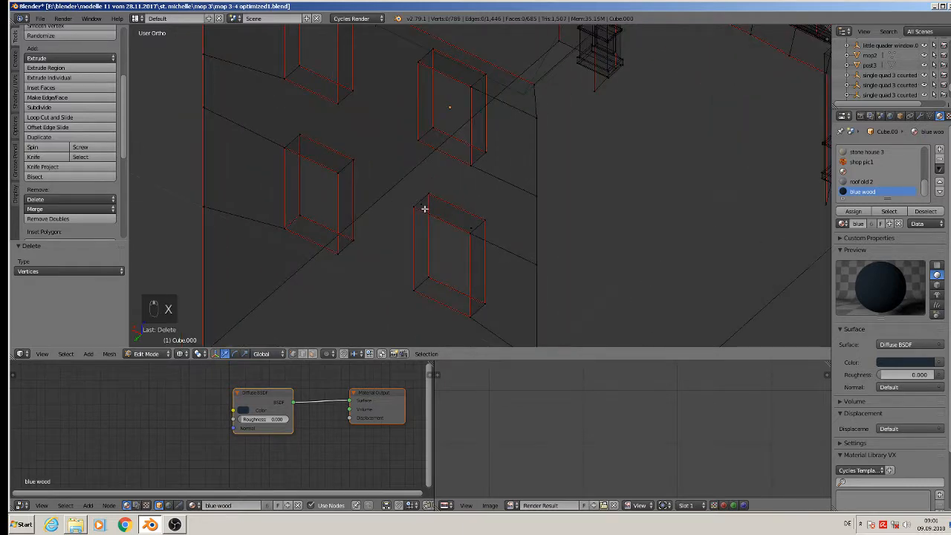
right_click(421, 204)
key("w")
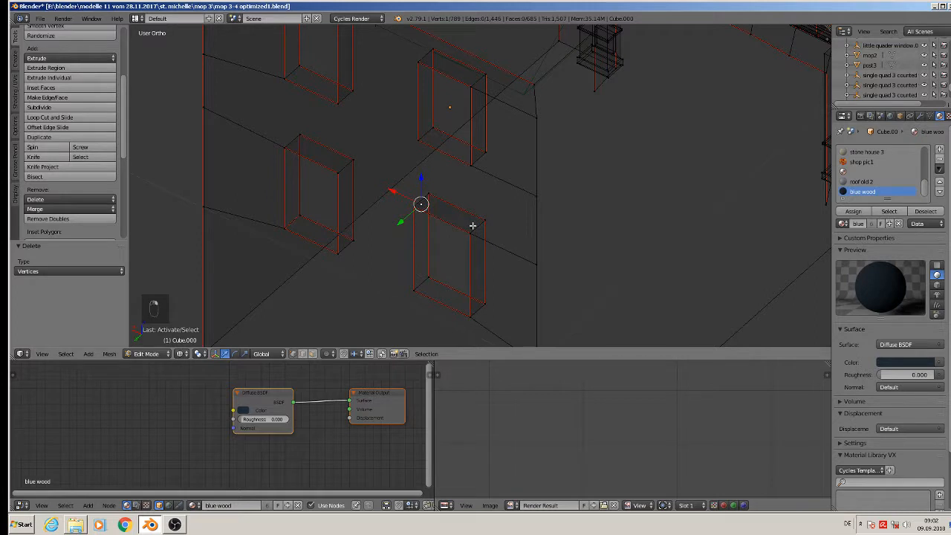
key("x")
left_click(429, 221)
middle_click_drag(416, 172, 411, 280)
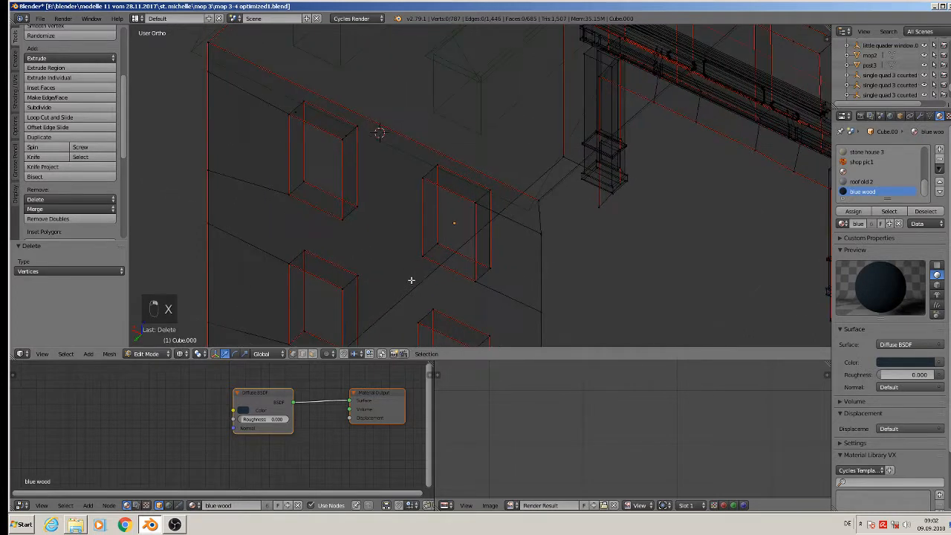
right_click(298, 109)
key("x")
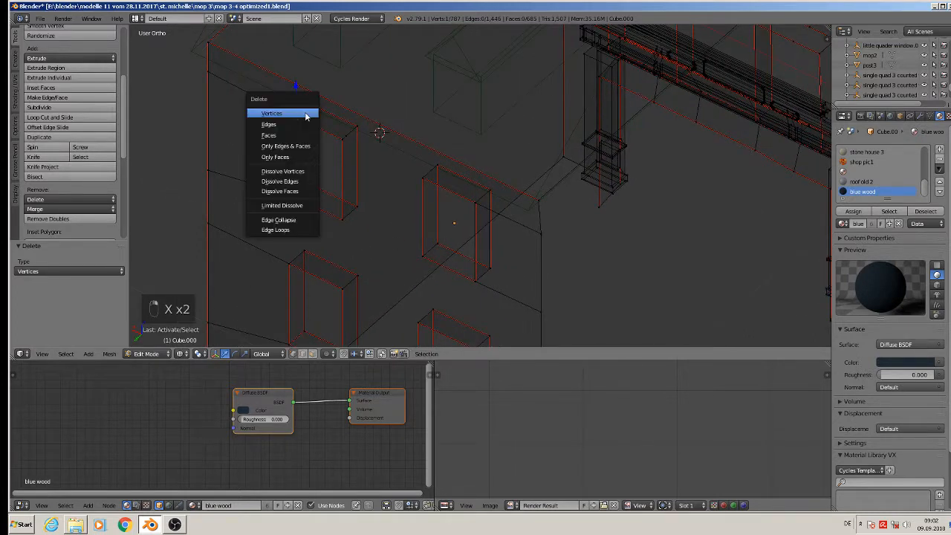
left_click(305, 116)
scroll(435, 139, "down", 3)
Select the edge loop around the shopfront opening and fill it with a face
middle_click_drag(512, 149, 478, 126, "shift")
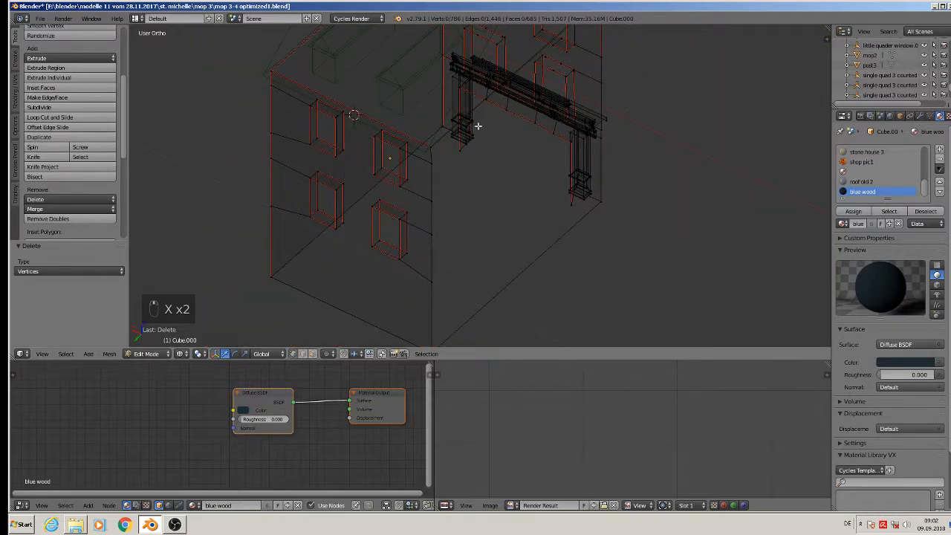
scroll(478, 126, "up", 3)
right_click(433, 164, "alt")
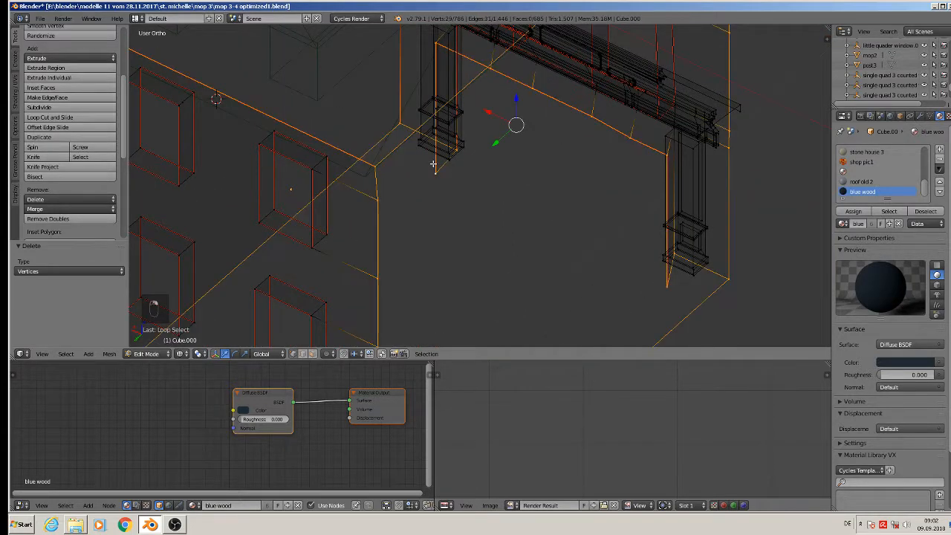
key("a")
key("ctrl+v")
right_click(532, 87, "alt")
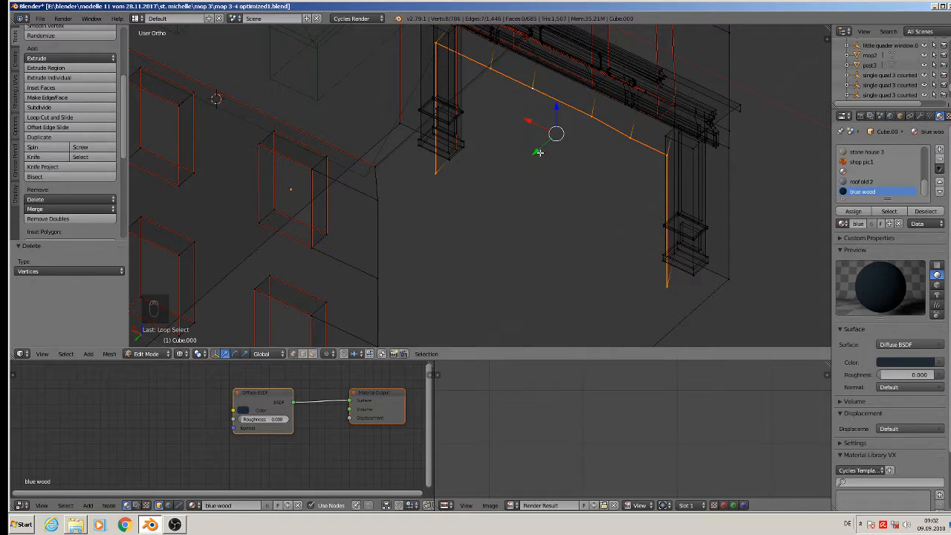
key("f")
Close all four windows in the four-window wall by filling each opening's rear edge loop with a face
scroll(480, 270, "down", 2)
middle_click_drag(480, 269, 403, 148, "shift")
right_click(393, 152, "alt")
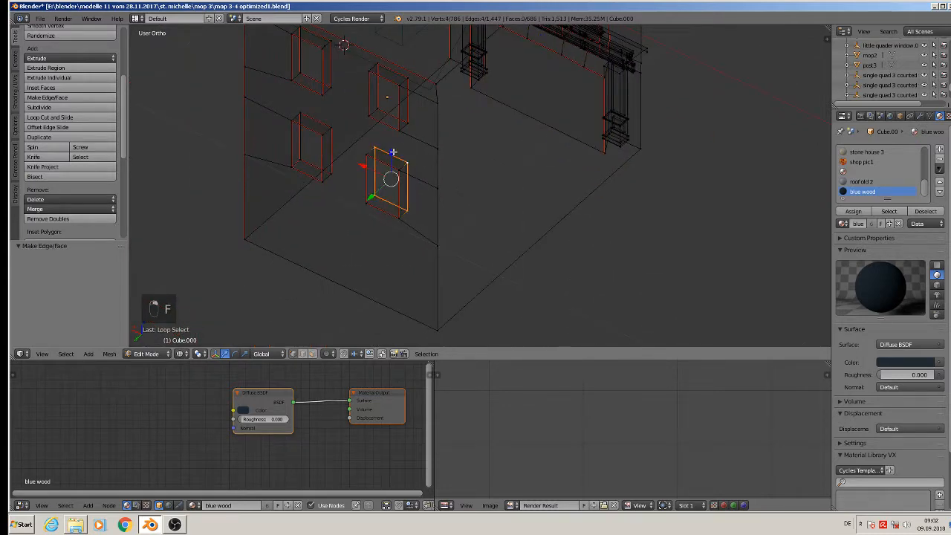
key("f")
right_click(315, 121, "alt")
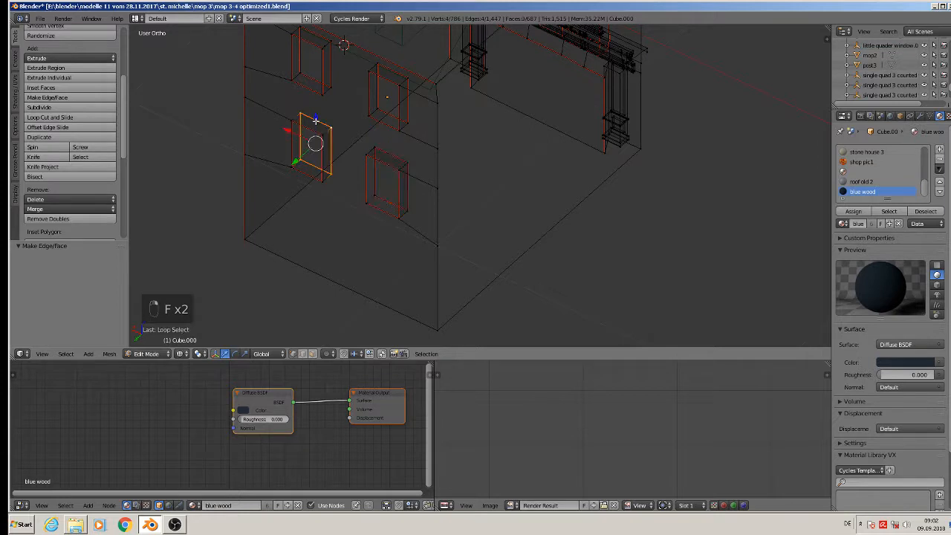
key("f")
right_click(322, 36, "alt")
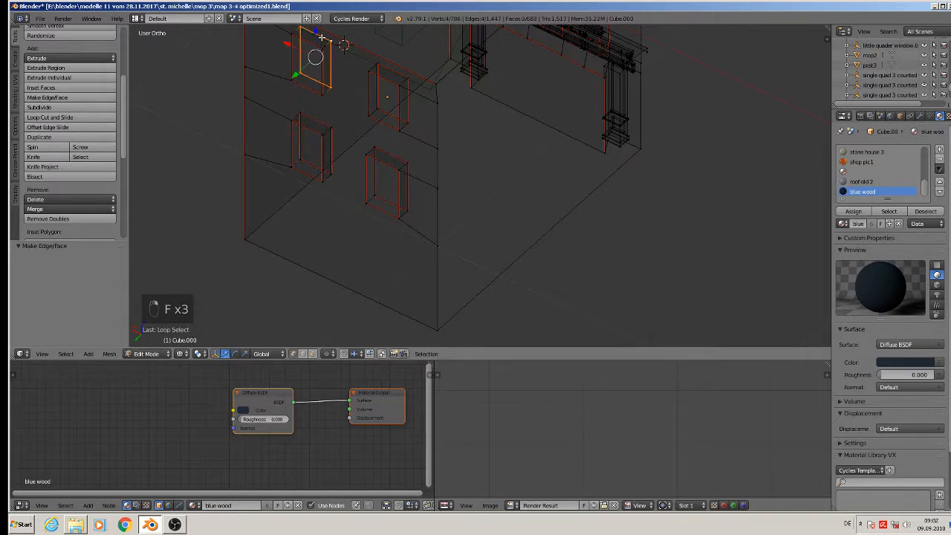
key("f")
right_click(397, 75, "alt")
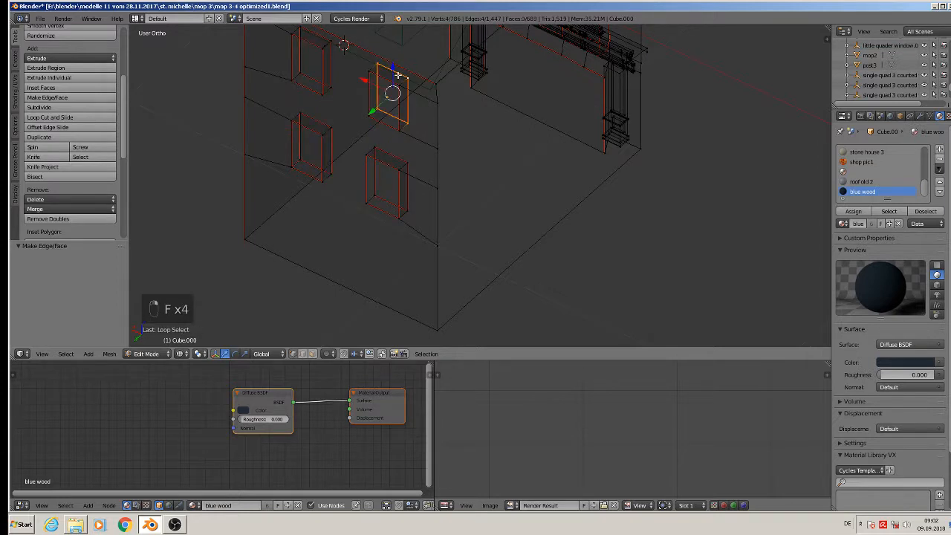
key("f")
Fill the rear edge loops of the two upper windows above the shopfront with faces
middle_click_drag(567, 90, 626, 215)
right_click(626, 216, "alt")
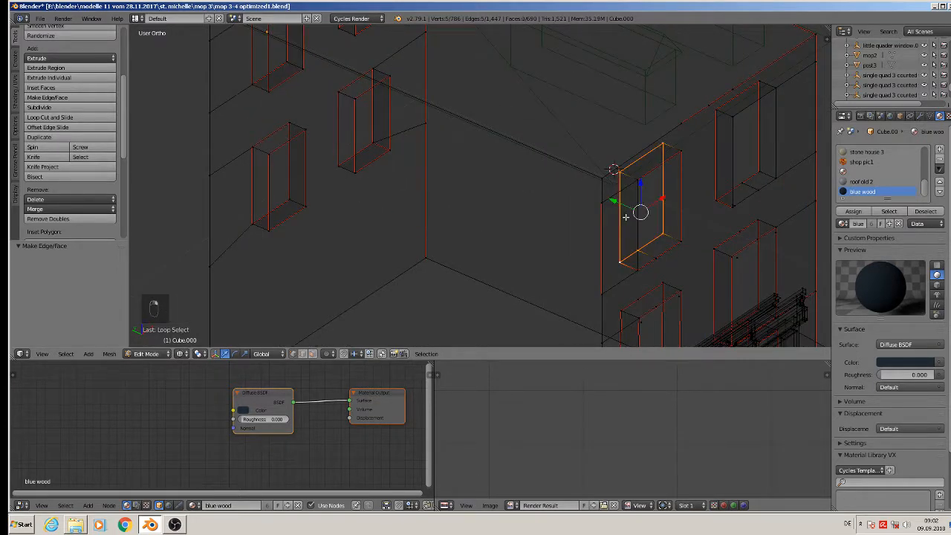
key("f")
middle_click_drag(696, 198, 493, 140)
right_click(511, 94, "alt")
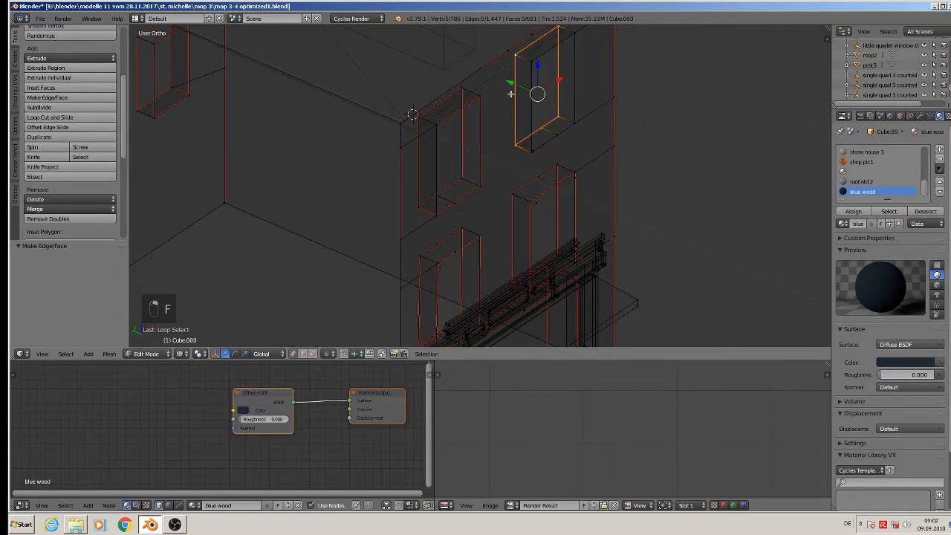
key("f")
right_click(418, 282, "alt")
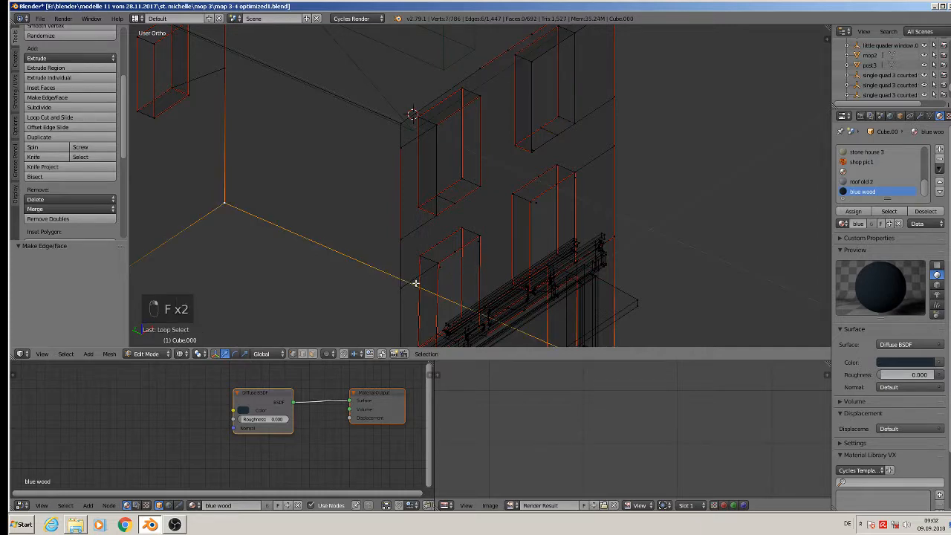
scroll(444, 265, "up", 4)
right_click(439, 277)
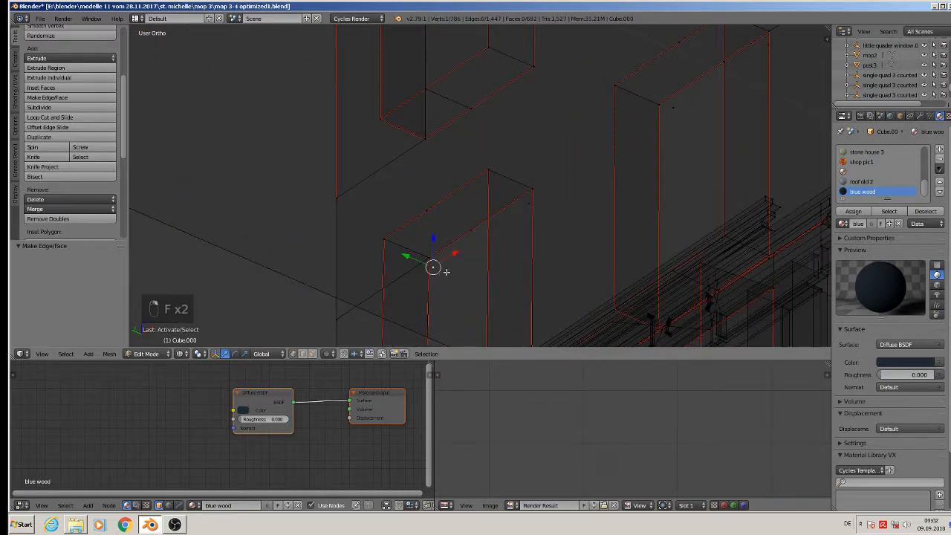
right_click(474, 225, "shift")
right_click(429, 203, "shift")
right_click(533, 201, "shift")
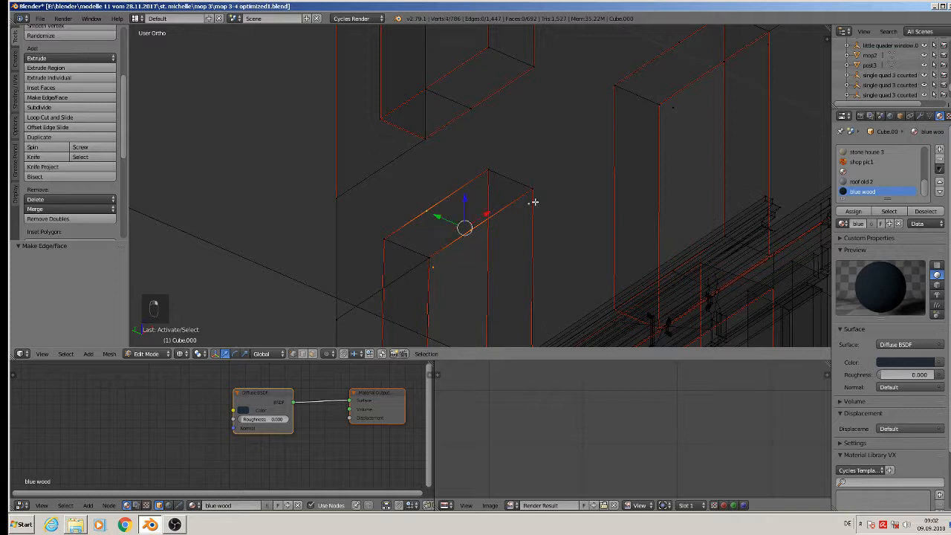
key("x")
left_click(534, 202)
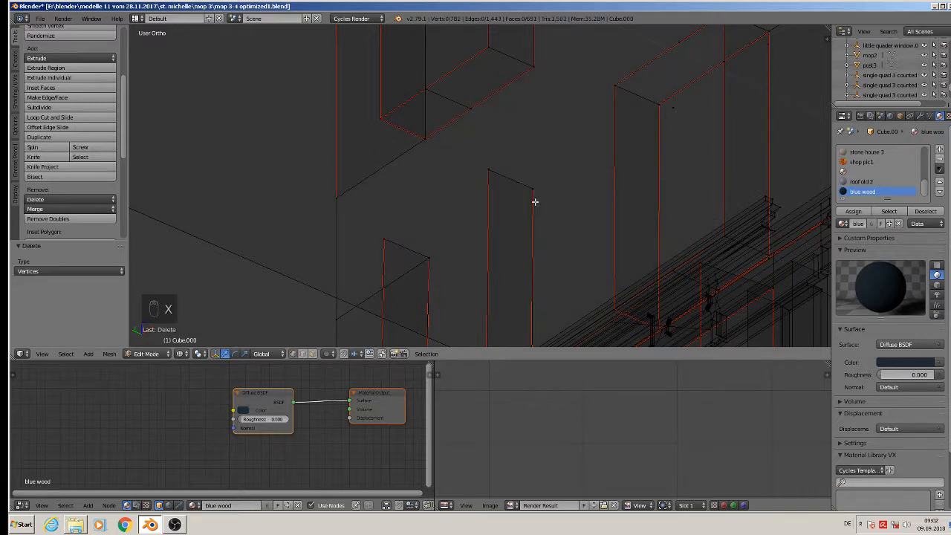
key("ctrl+z")
key("ctrl+z")
key("ctrl+z")
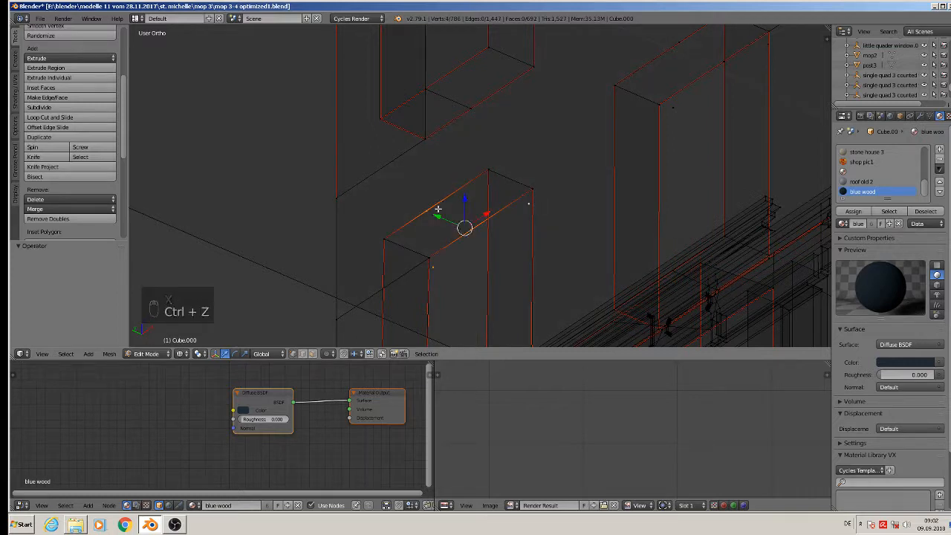
Dissolve the two mid-edge vertices atop the lower-left window above the shopfront and delete the two loose vertices beside it
key("x")
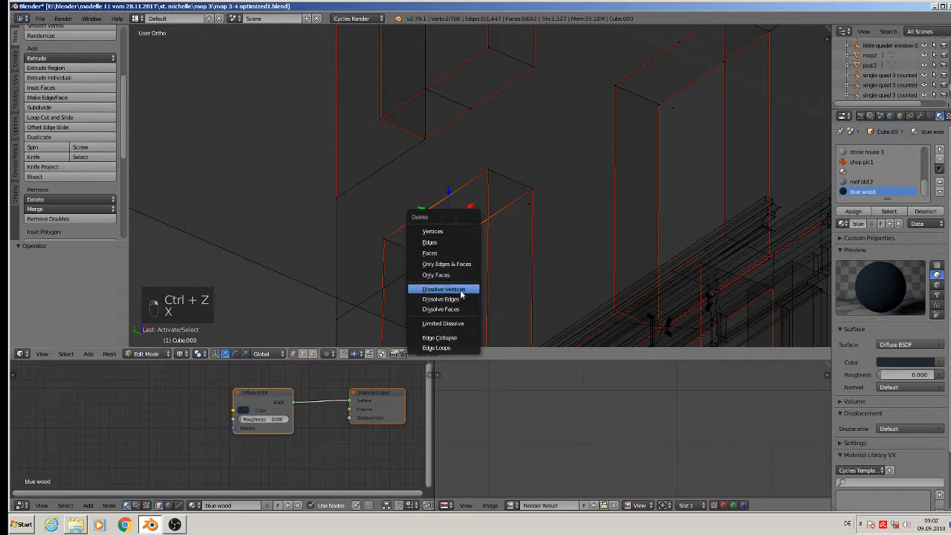
left_click(448, 289)
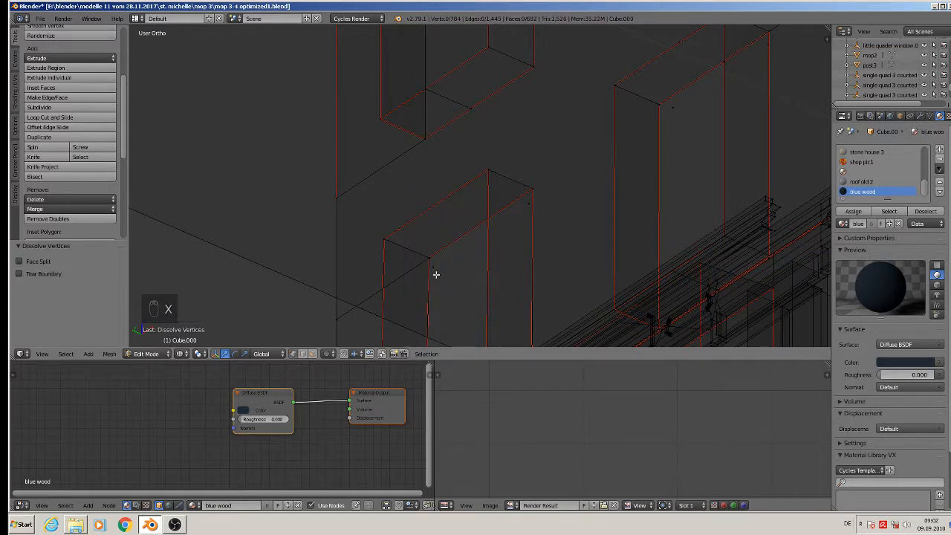
right_click(434, 268)
right_click(530, 204, "shift")
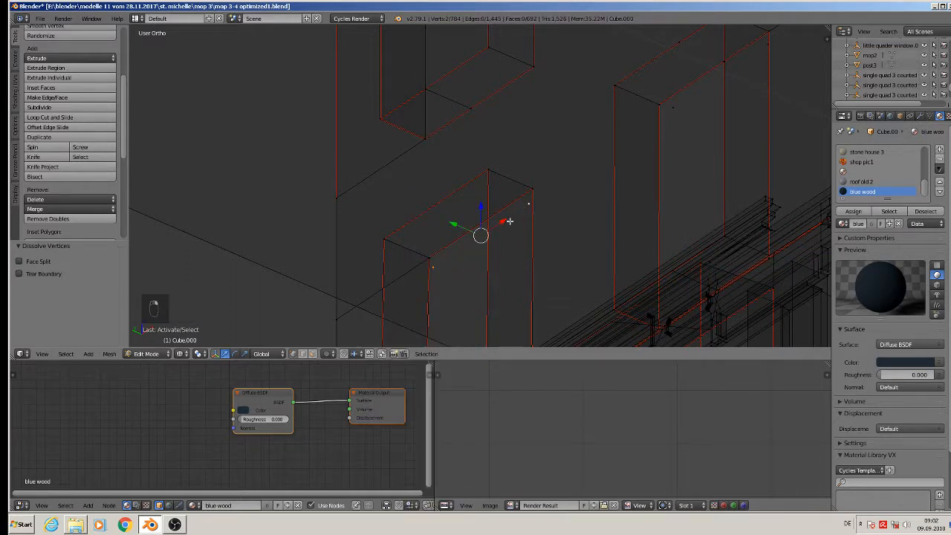
key("x")
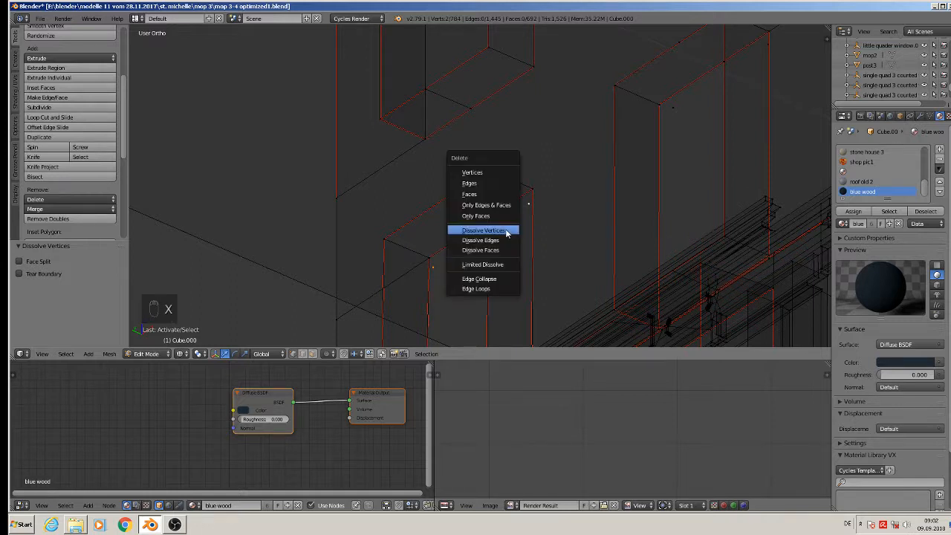
left_click(495, 174)
Dissolve the two mid-edge vertices atop the lower-right window above the shopfront and delete its two loose vertices
middle_click_drag(584, 193, 470, 271, "shift")
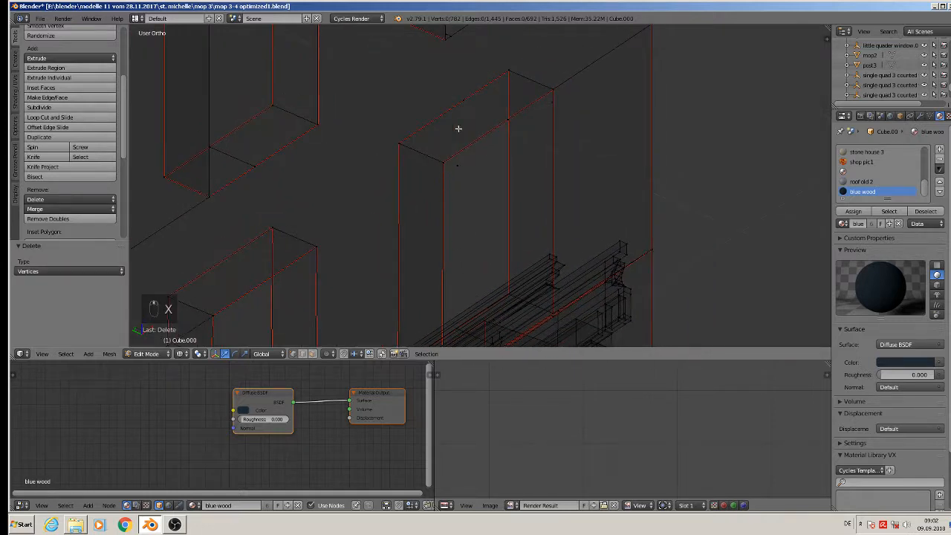
right_click(465, 104)
right_click(509, 120, "shift")
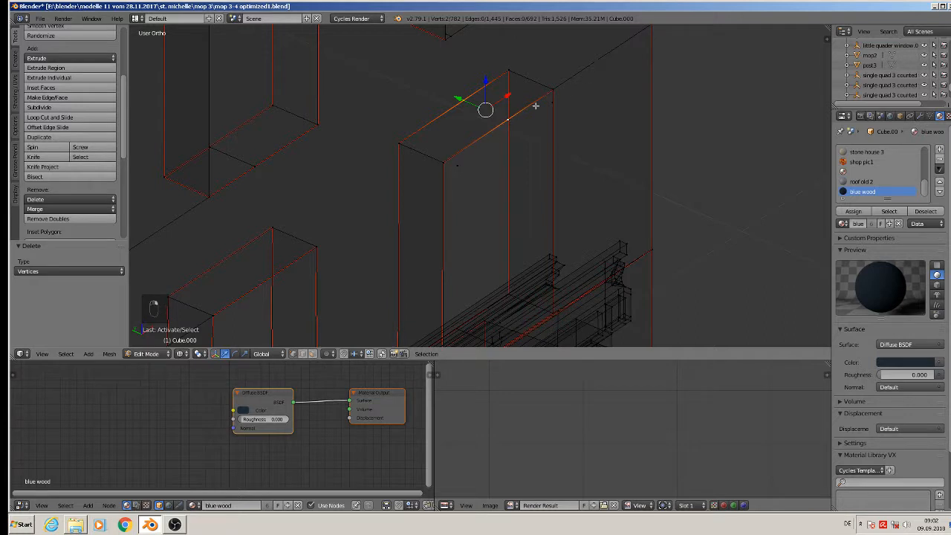
key("x")
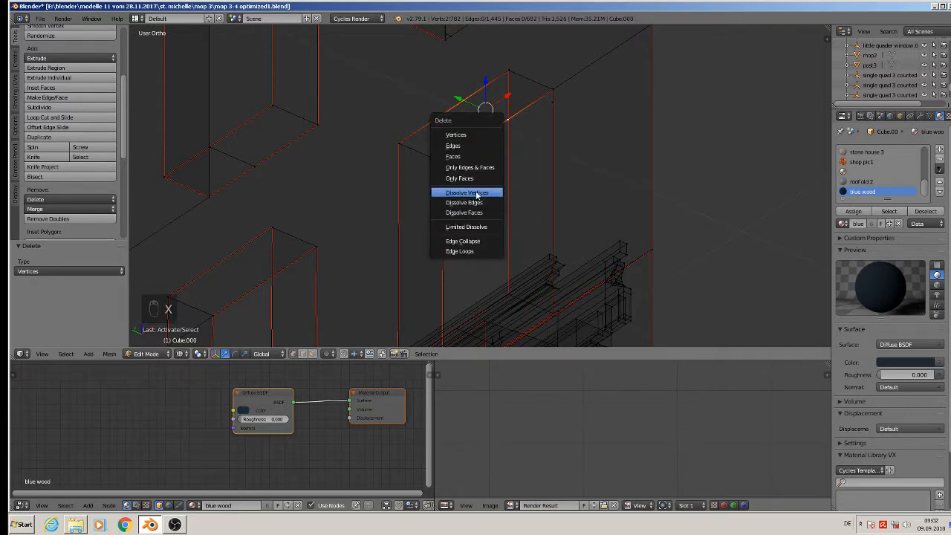
left_click(475, 191)
right_click(456, 182)
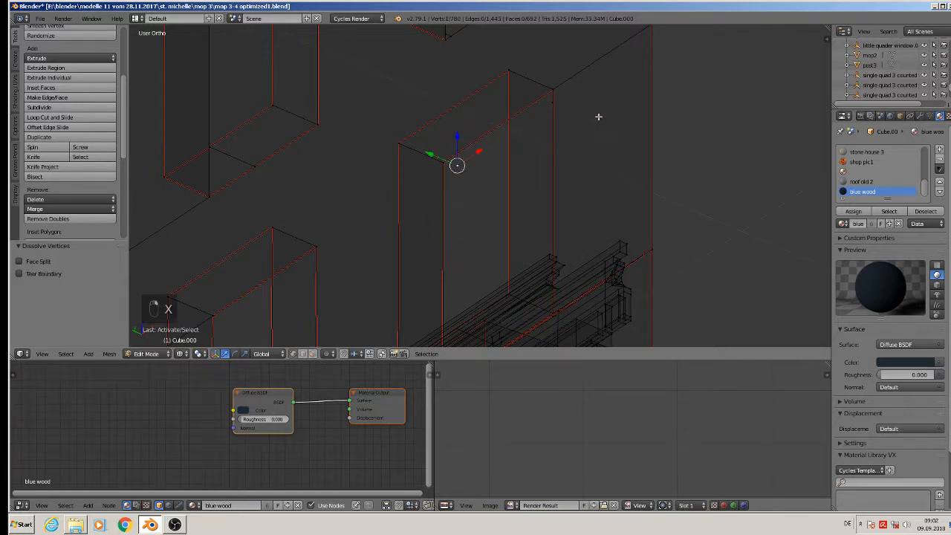
right_click(549, 104, "shift")
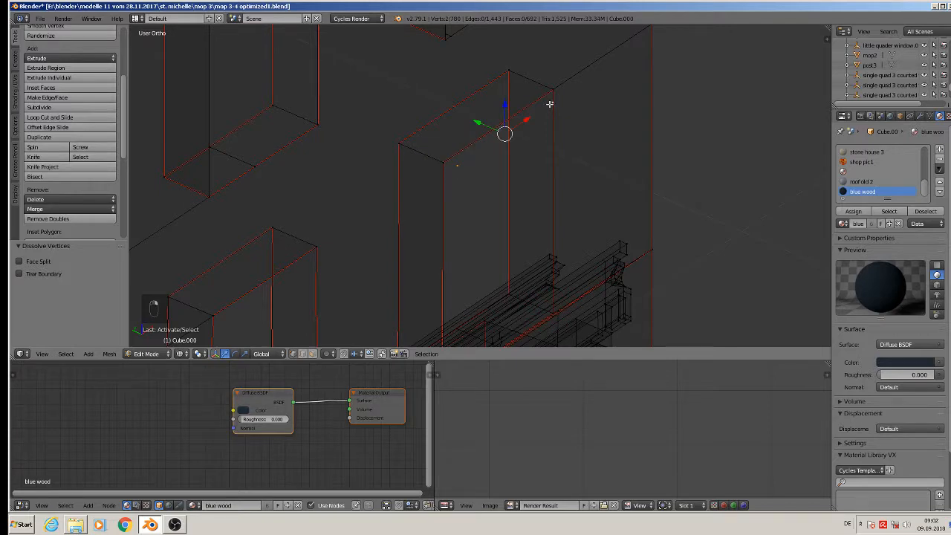
key("x")
left_click(541, 47)
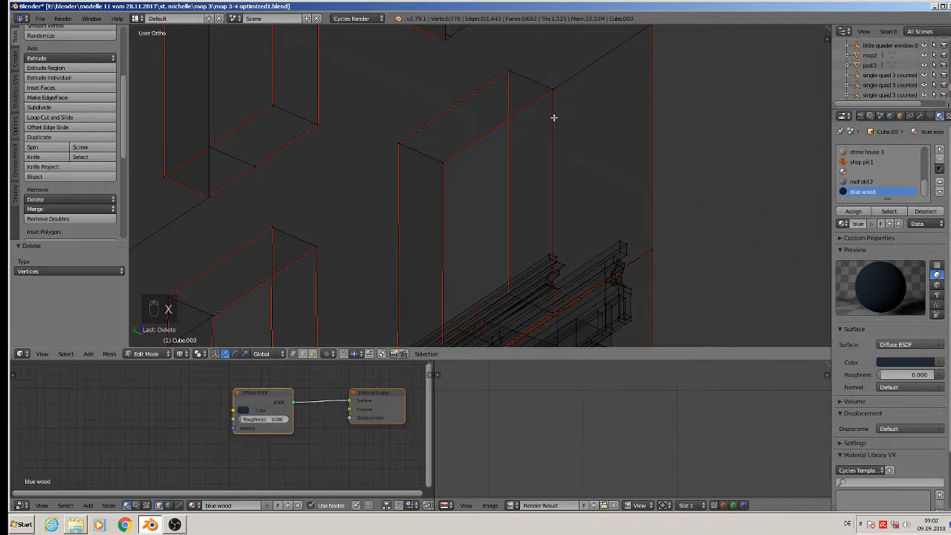
Dissolve the short cross edges in the sills of the two upper windows above the shopfront
scroll(553, 118, "down", 3)
middle_click_drag(554, 119, 506, 188, "shift")
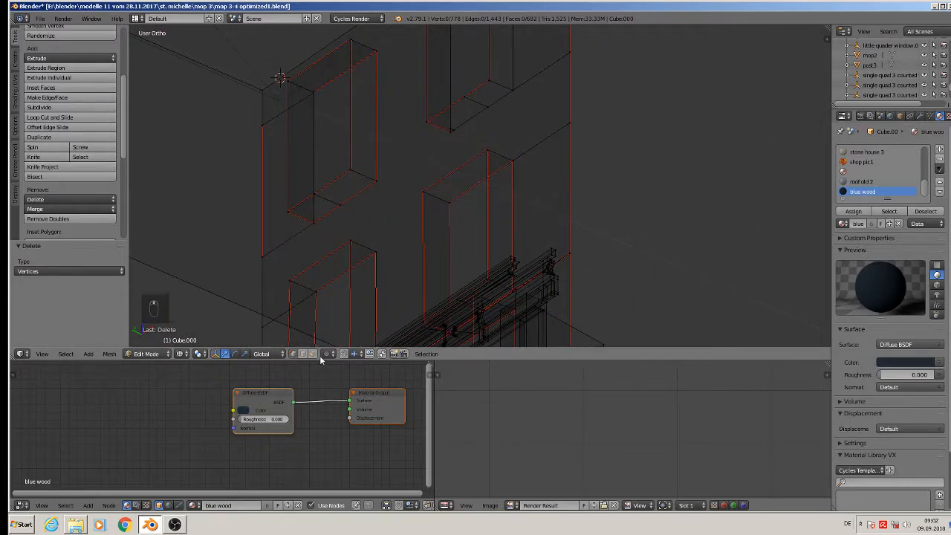
right_click(323, 200)
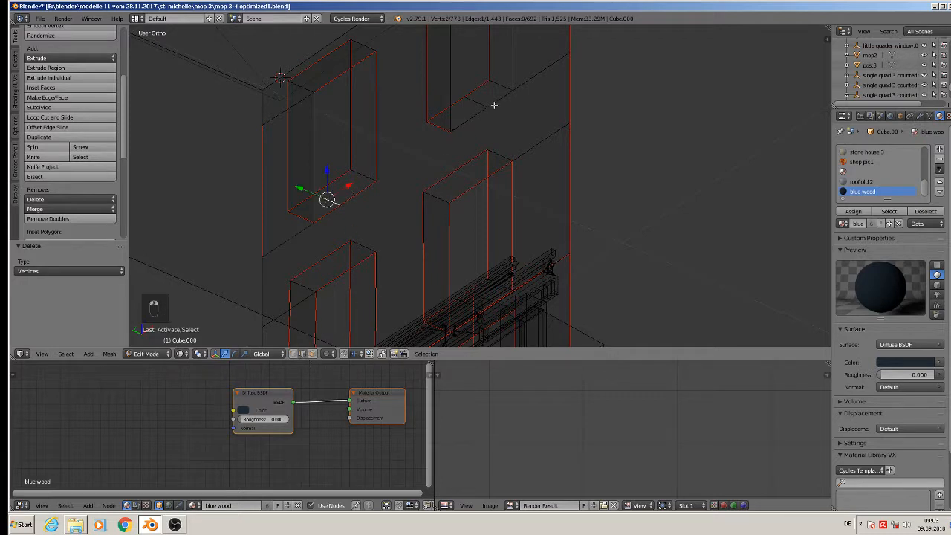
right_click(484, 99, "shift")
key("x")
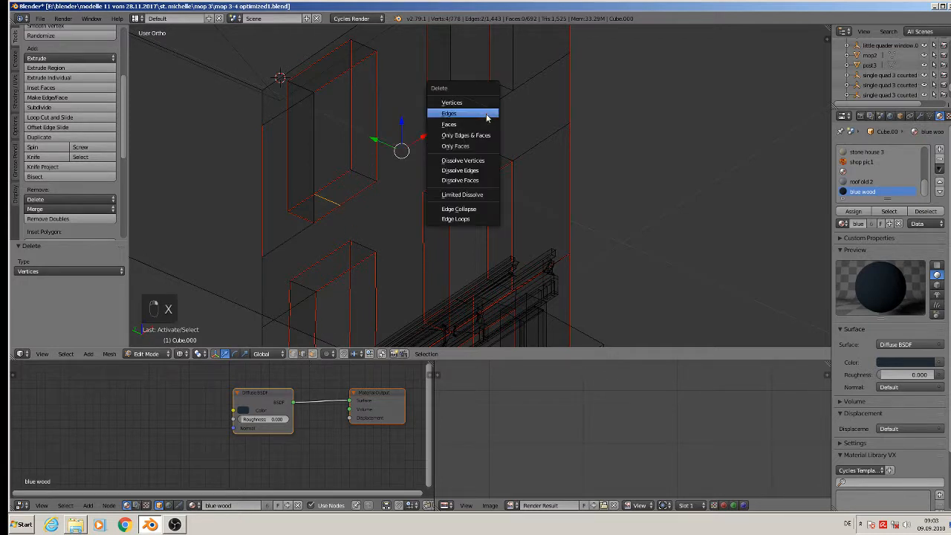
left_click(470, 170)
middle_click_drag(510, 214, 532, 122, "shift")
scroll(533, 122, "up", 3)
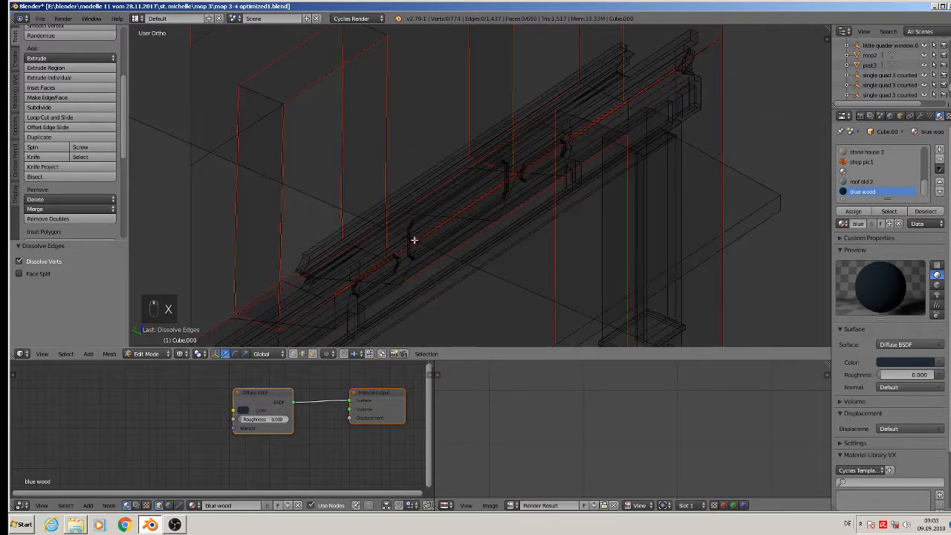
right_click(293, 287, "alt")
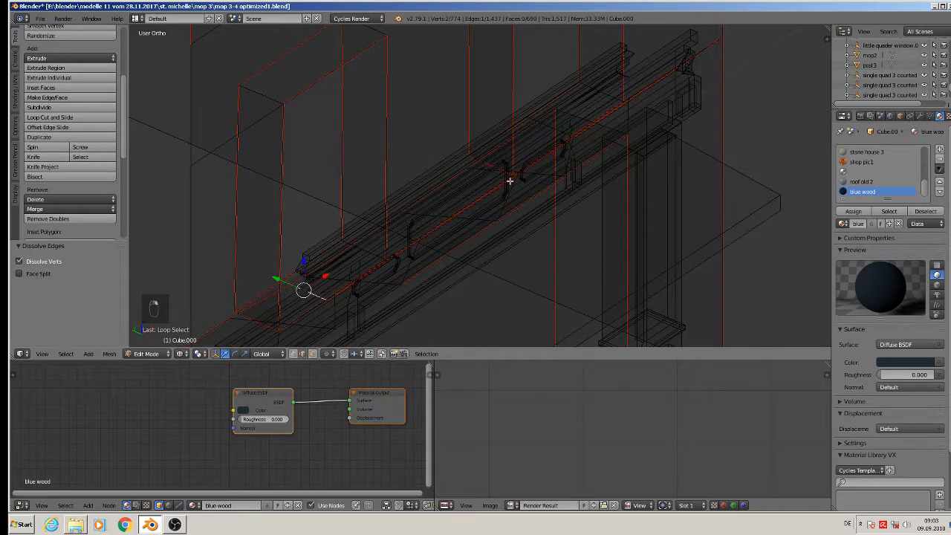
right_click(544, 123, "alt")
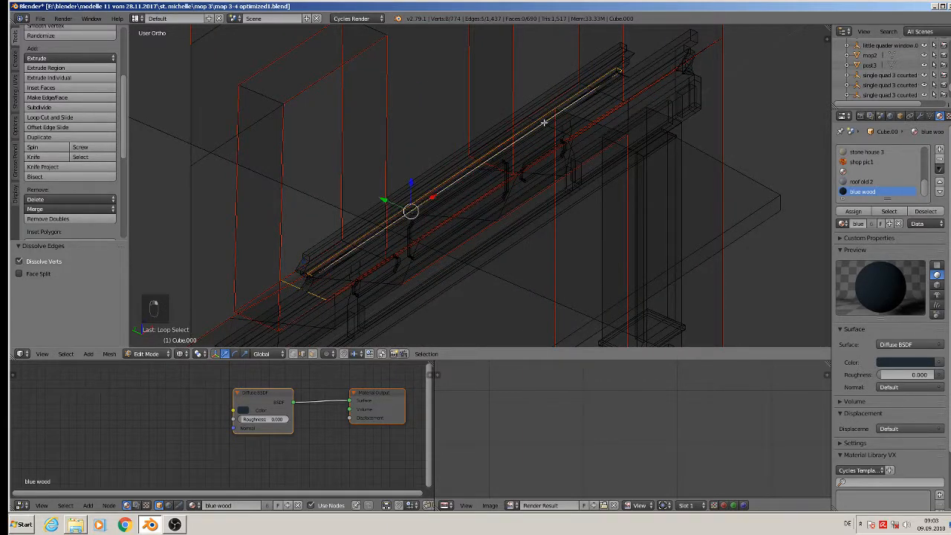
right_click(544, 123, "alt")
right_click(544, 123)
key("ctrl+e")
right_click(544, 123)
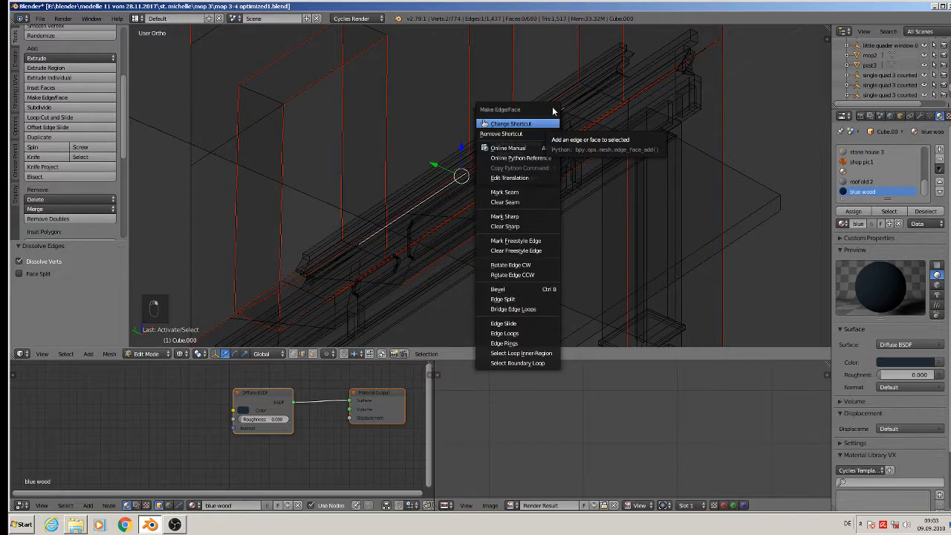
left_click(553, 42)
scroll(554, 132, "up", 4)
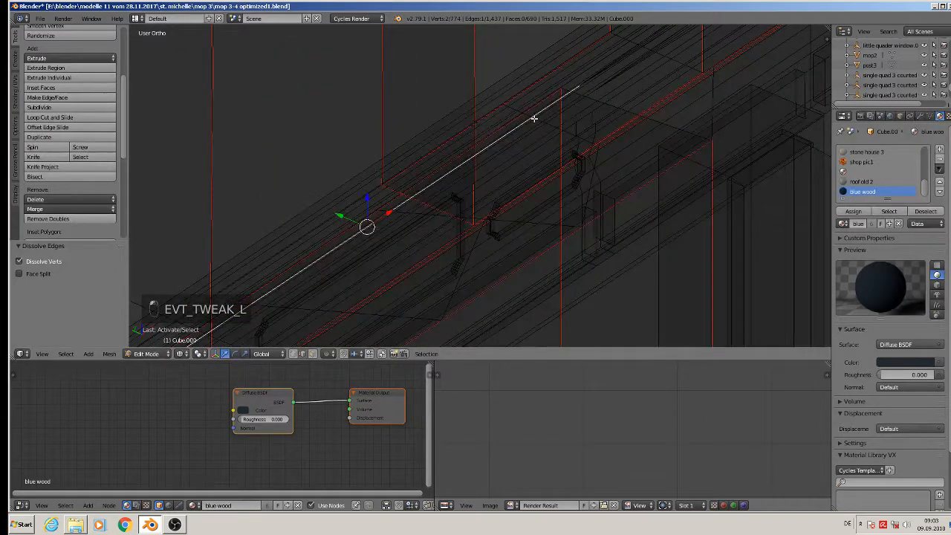
key("ctrl+e")
left_click(547, 121)
Dissolve the short cross edges in the sills of the two lower windows, behind the shopfront cornice
right_click(541, 119)
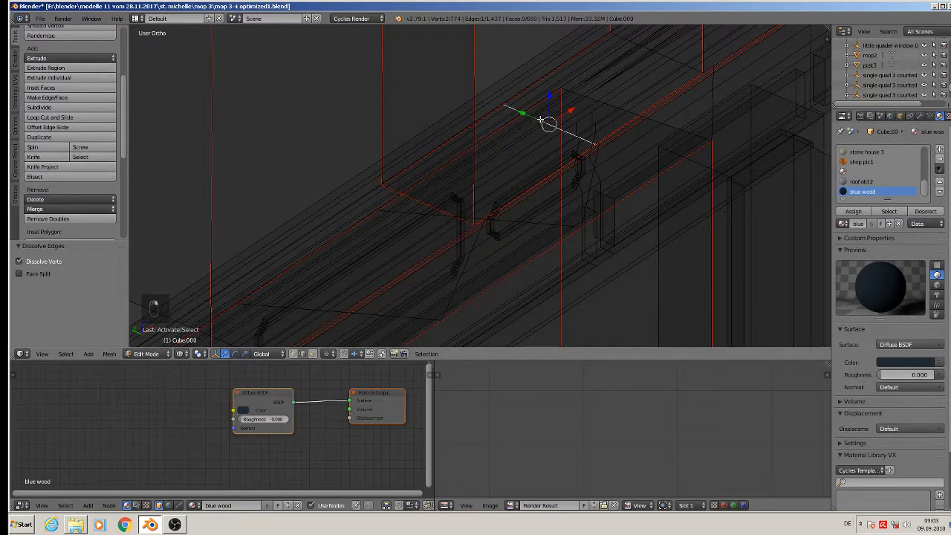
scroll(478, 179, "down", 3)
middle_click_drag(323, 265, 374, 179, "shift")
scroll(343, 212, "up", 3)
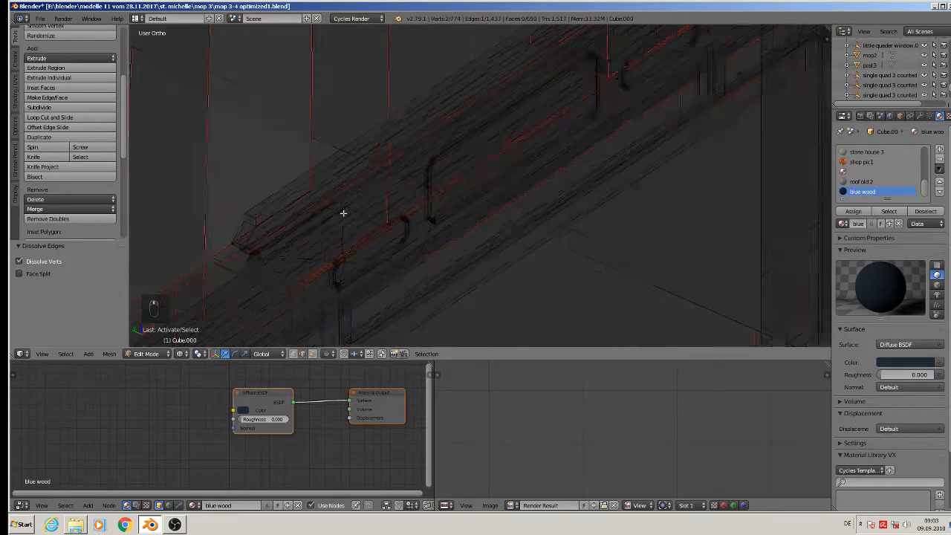
middle_click_drag(305, 241, 247, 255)
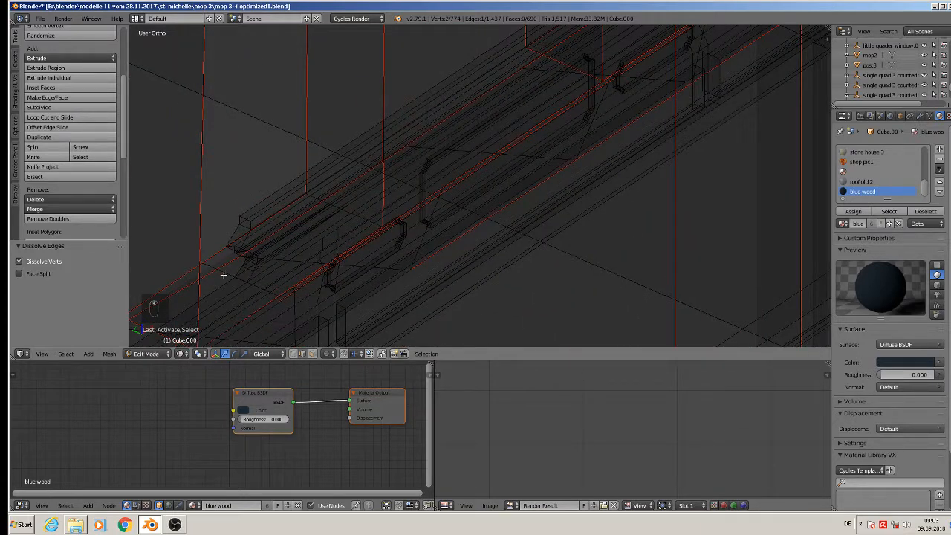
right_click(224, 268, "alt")
key("x")
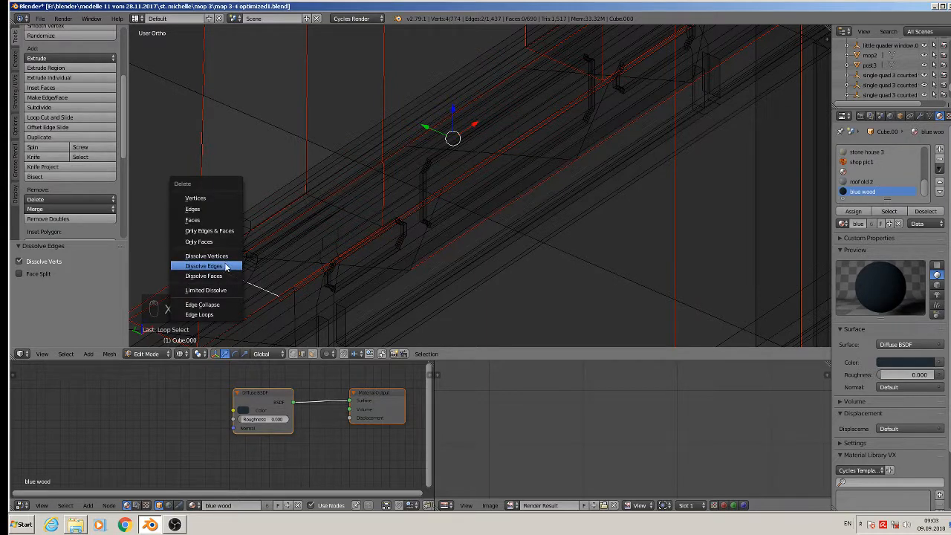
left_click(226, 266)
scroll(467, 183, "down", 8)
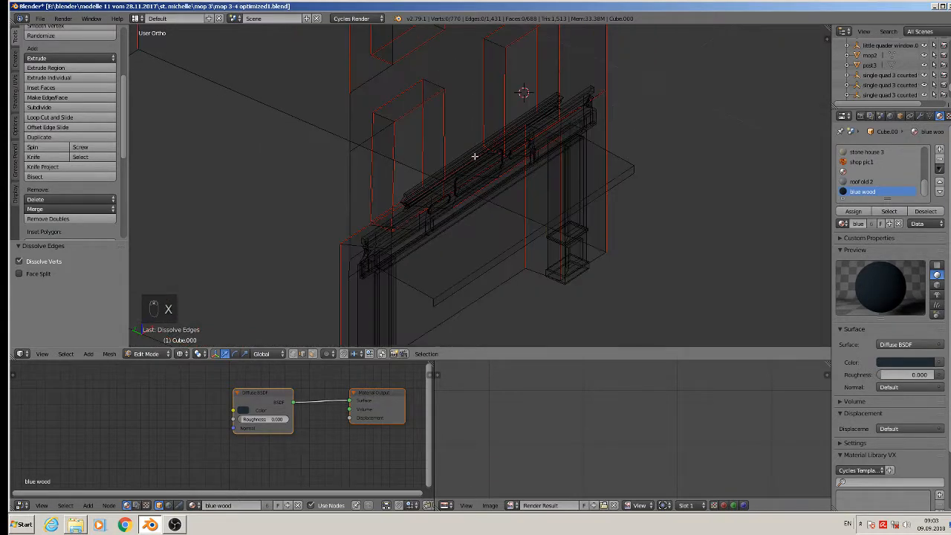
middle_click_drag(448, 122, 524, 249, "shift")
middle_click_drag(563, 213, 554, 217)
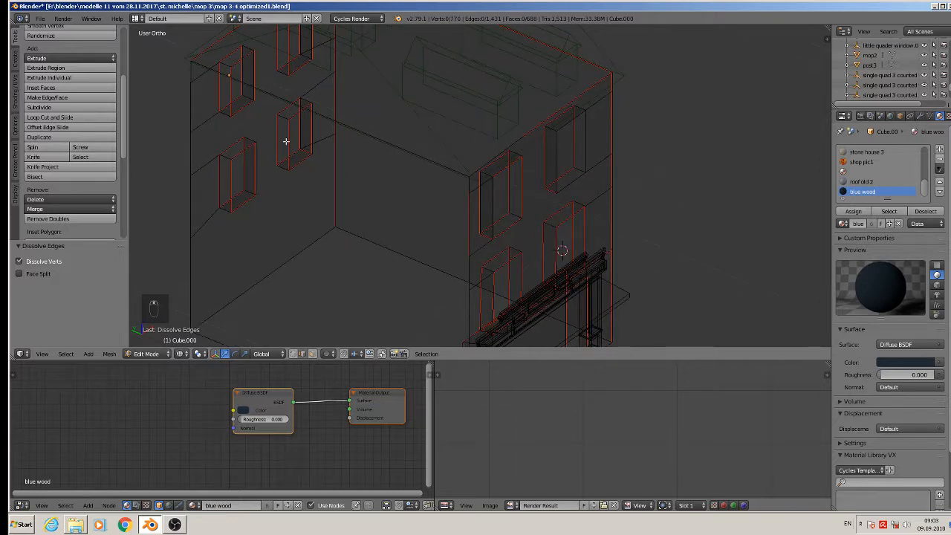
Switch the viewport to Material shading with the house's open side in view
middle_click_drag(480, 233, 654, 193)
left_click(181, 354)
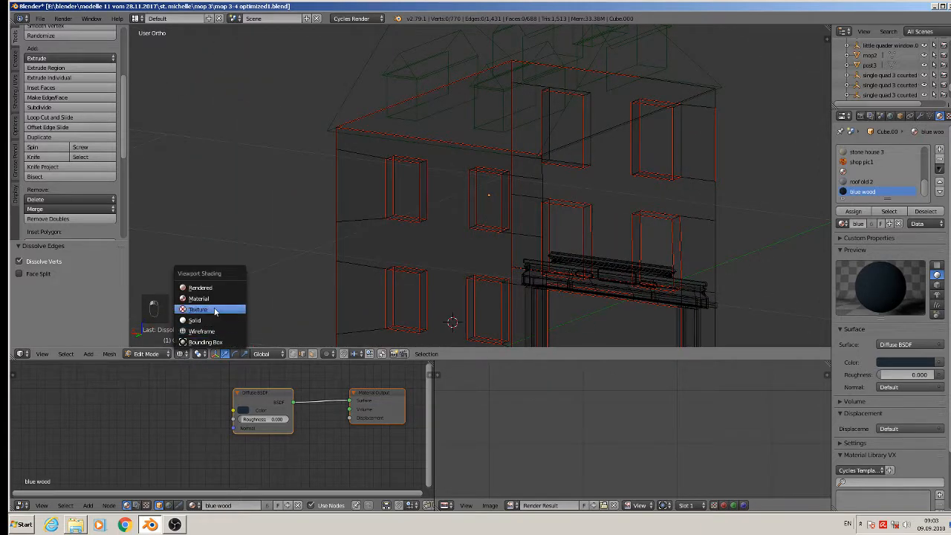
left_click(214, 298)
middle_click_drag(510, 233, 440, 176, "shift")
scroll(449, 171, "down", 1)
Close the open side wall between the rear and shopfront facades with a face spanning its corner, top and bottom boundary edges
right_click(505, 142)
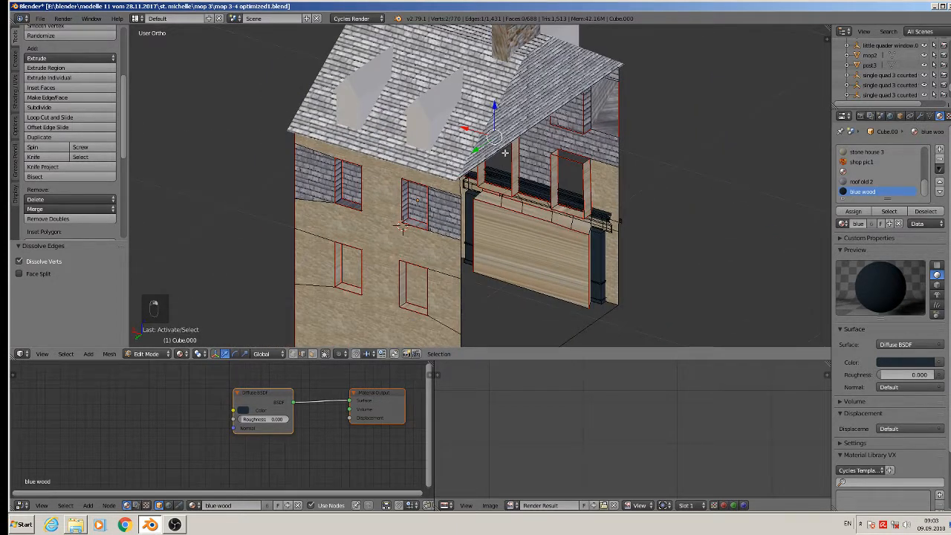
right_click(462, 186)
right_click(462, 186)
right_click(623, 77, "shift")
right_click(619, 78, "shift")
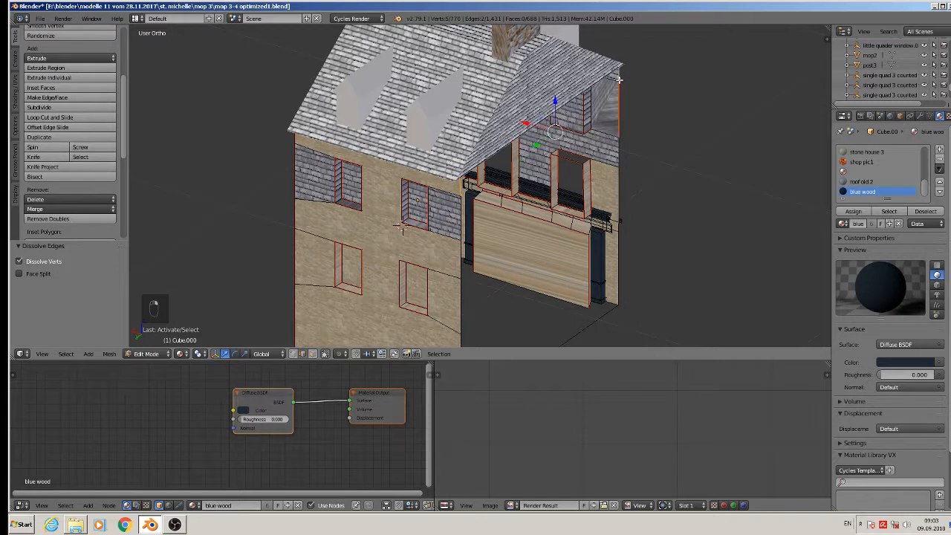
right_click(459, 221, "shift")
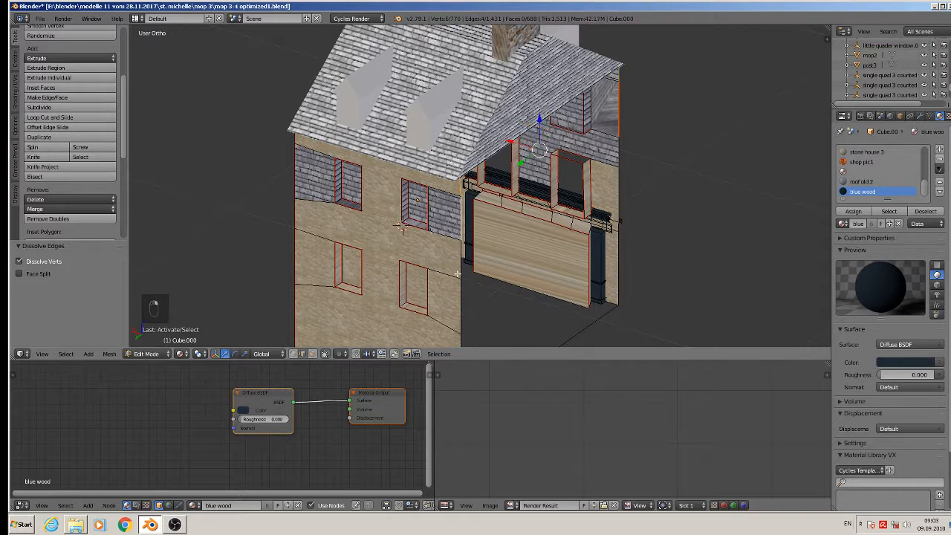
right_click(457, 307, "shift")
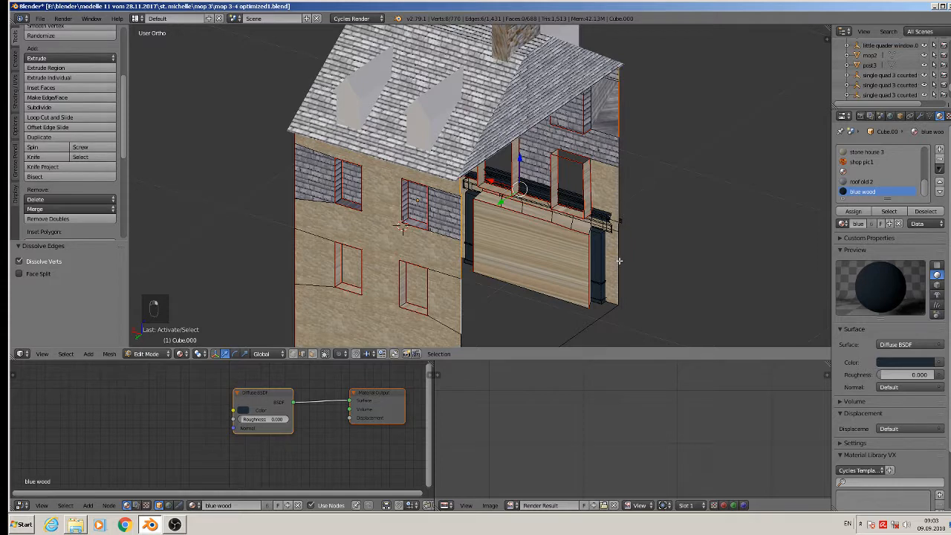
right_click(626, 184, "shift")
right_click(621, 187, "shift")
right_click(624, 175, "shift")
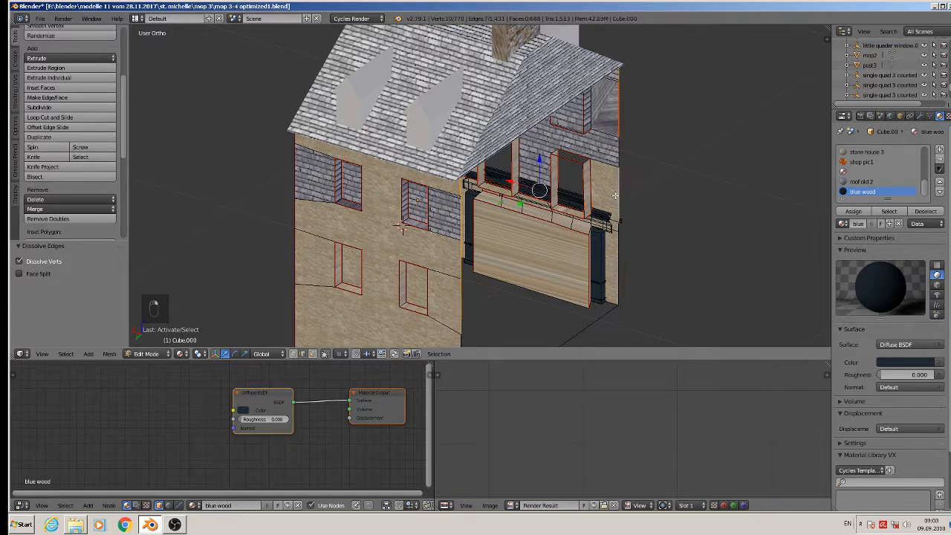
right_click(617, 195, "shift")
right_click(621, 182, "shift")
right_click(621, 156, "shift")
middle_click_drag(691, 270, 683, 231)
middle_click_drag(665, 264, 577, 93, "shift")
scroll(578, 116, "up", 3)
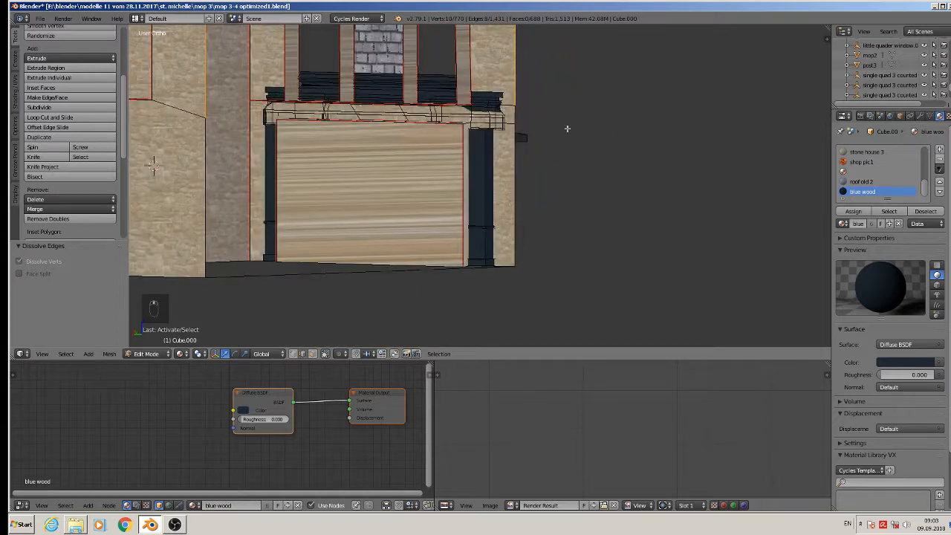
right_click(516, 179, "shift")
right_click(505, 131, "shift")
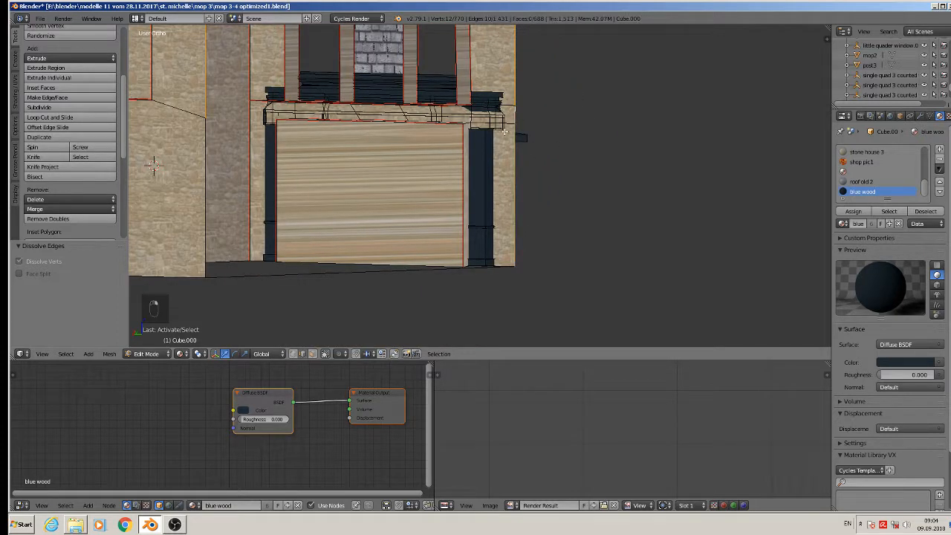
right_click(209, 177, "shift")
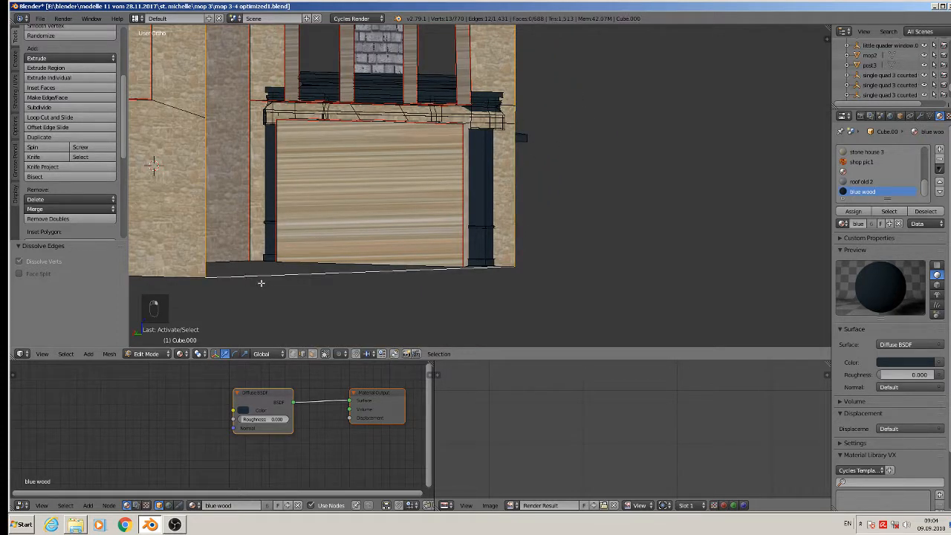
key("f")
Leave Edit Mode and save the Blender file
scroll(297, 245, "down", 3)
key("Tab")
middle_click_drag(319, 178, 423, 185)
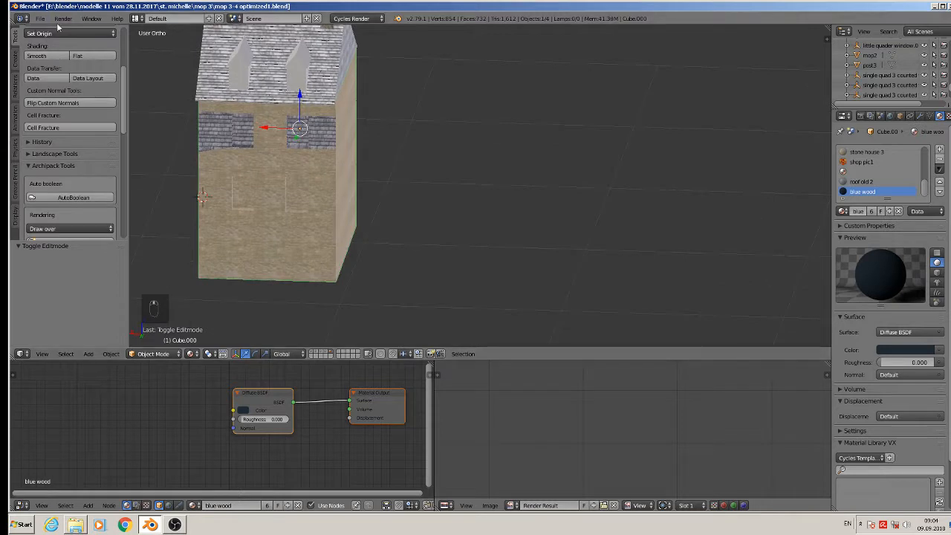
left_click(41, 18)
left_click(72, 95)
Inspect the detailed house on its own layer for comparison and return to the low-poly shell's layer
scroll(314, 200, "down", 3)
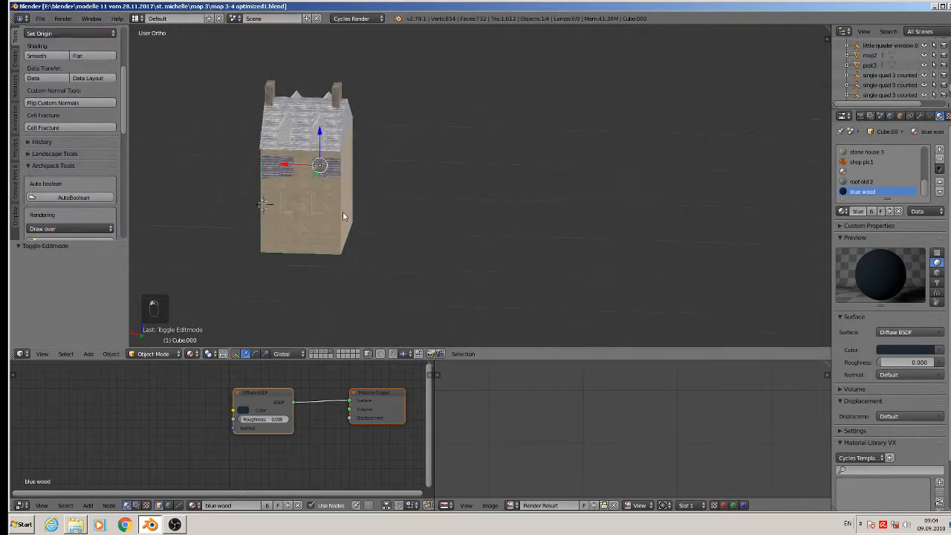
middle_click_drag(314, 201, 373, 225, "shift")
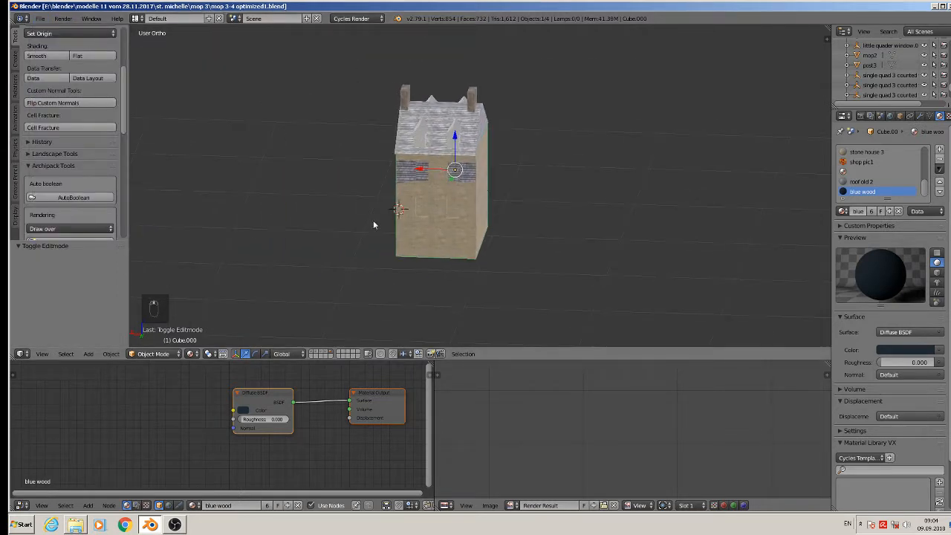
left_click(313, 353)
scroll(466, 98, "up", 1)
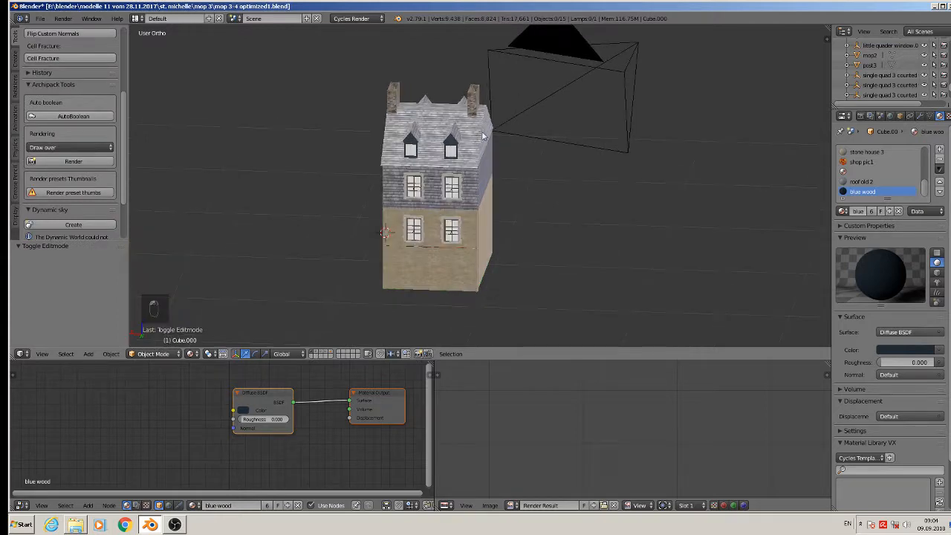
middle_click_drag(483, 147, 734, 122)
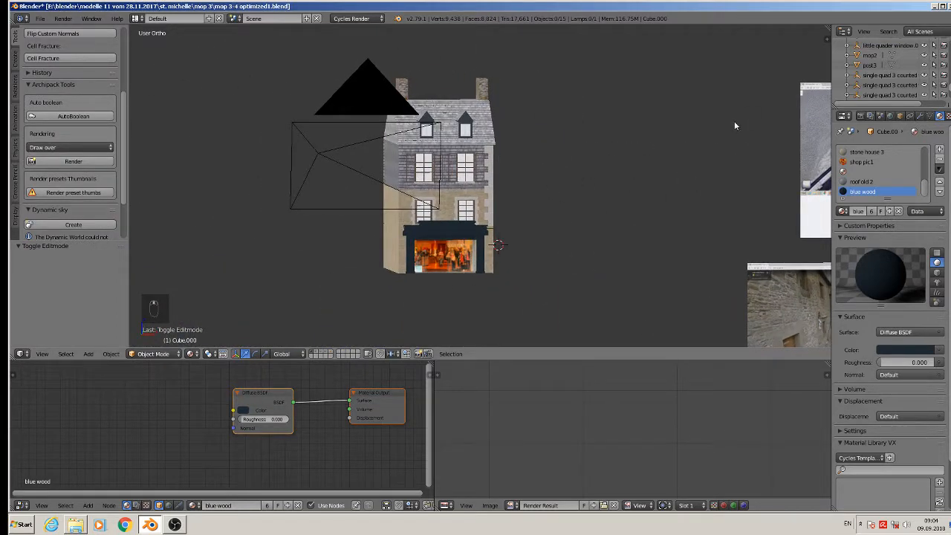
middle_click_drag(641, 154, 522, 235)
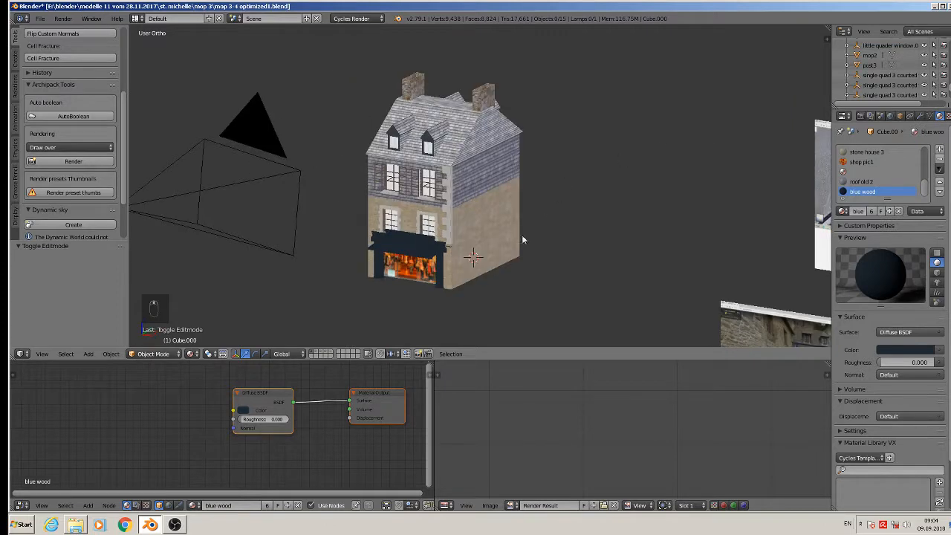
left_click(332, 354)
Close the two lower window openings above the shopfront with faces
scroll(483, 253, "up", 3)
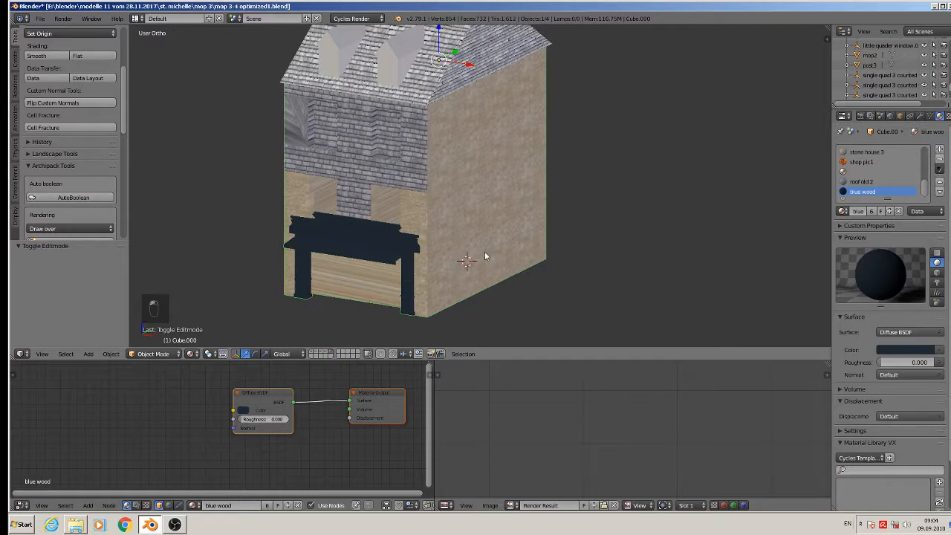
middle_click_drag(485, 253, 530, 249)
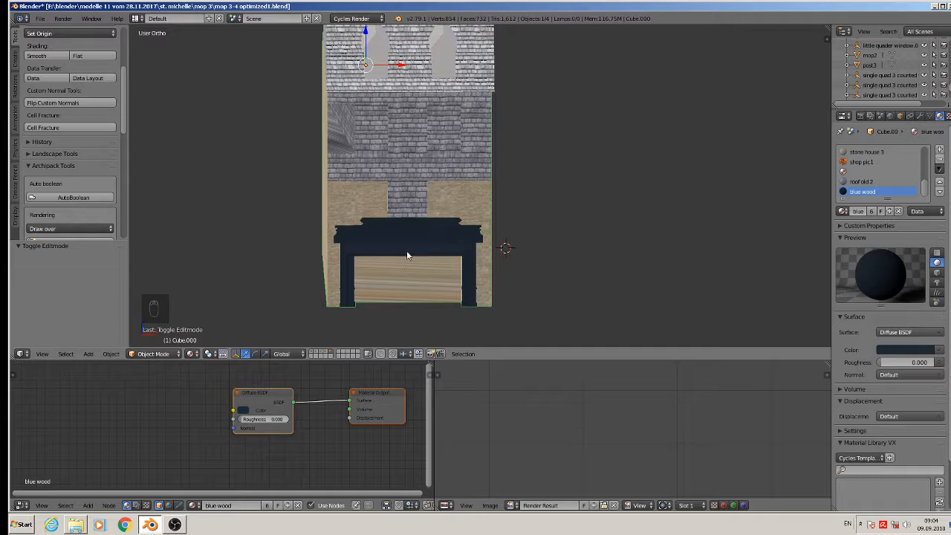
middle_click_drag(369, 243, 510, 238)
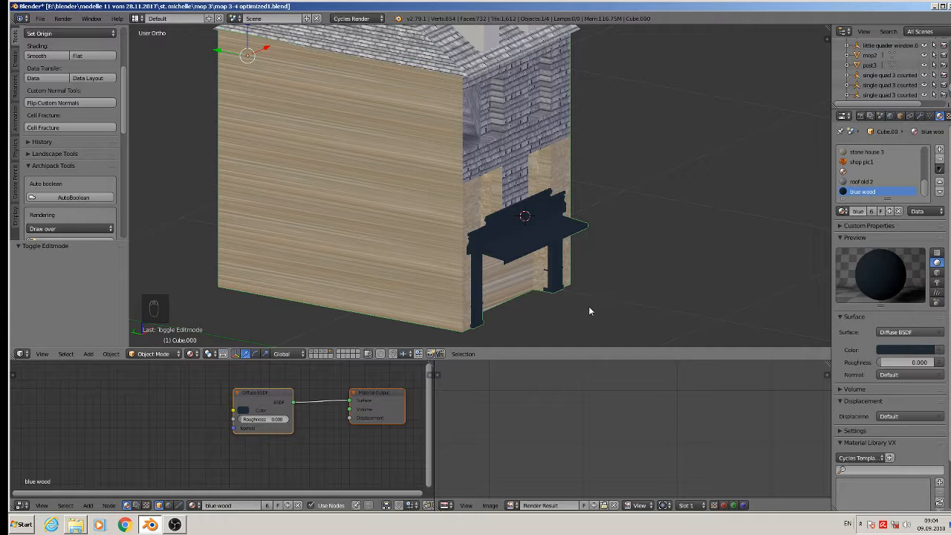
middle_click_drag(589, 311, 501, 321)
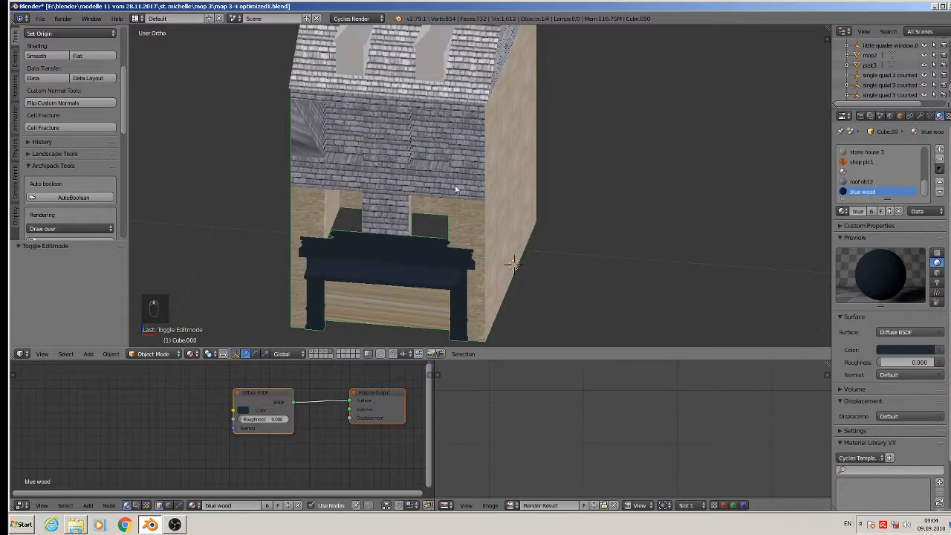
middle_click_drag(413, 214, 370, 215)
scroll(376, 211, "up", 2)
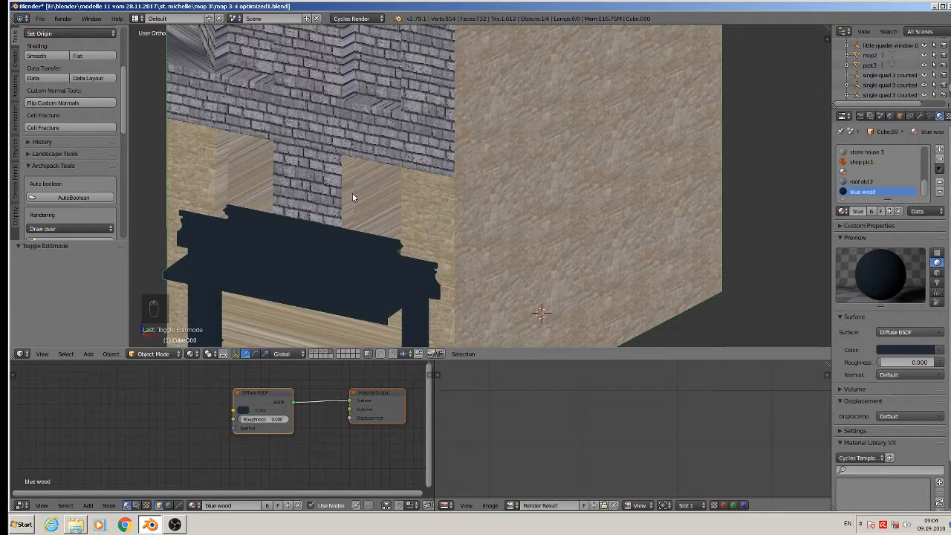
key("Tab")
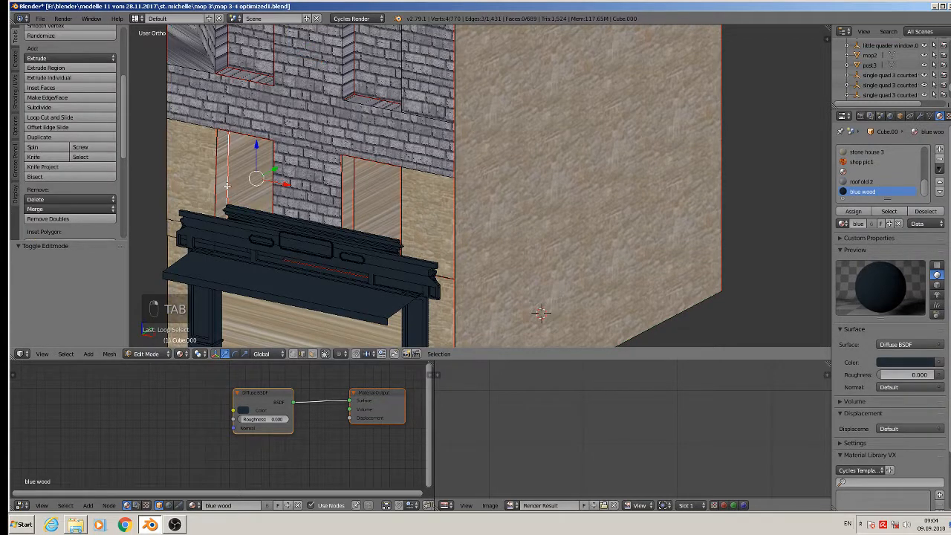
key("f")
right_click(356, 195, "alt")
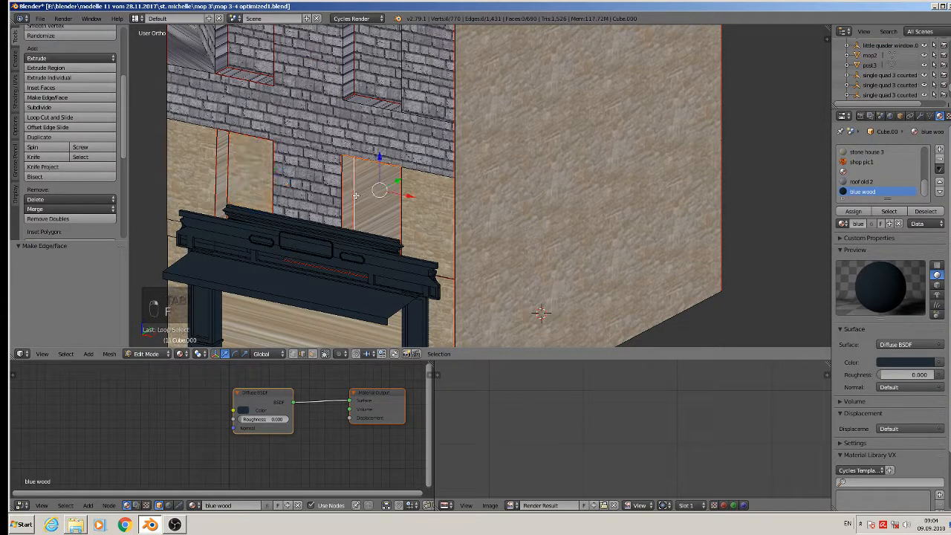
key("f")
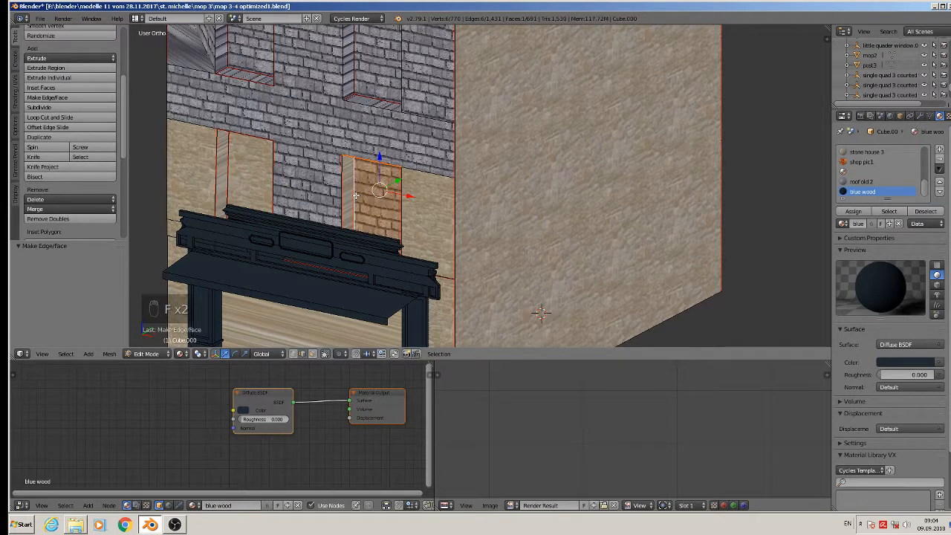
Return to Object Mode and remove all material slots from the house body
key("Tab")
middle_click_drag(356, 196, 468, 252)
scroll(462, 183, "down", 4)
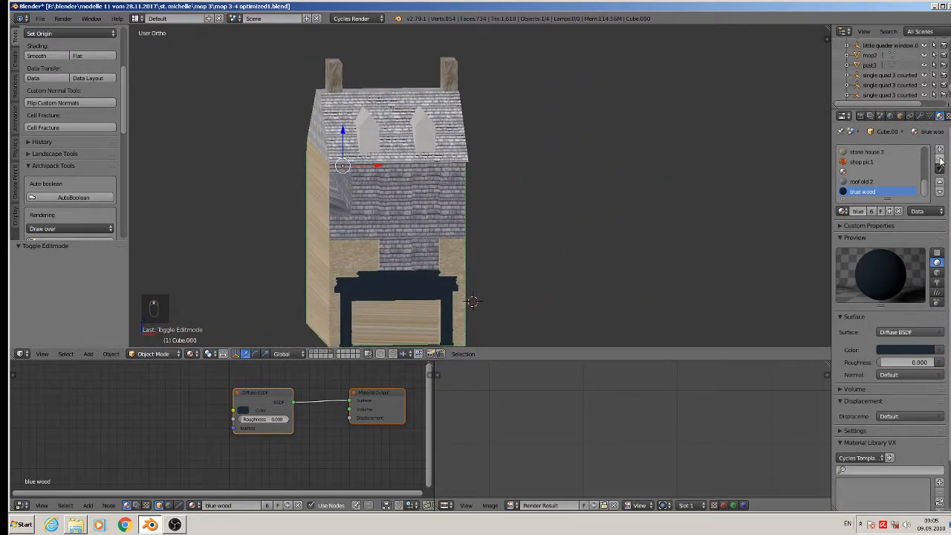
left_click(940, 159)
left_click(940, 160)
left_click(948, 159)
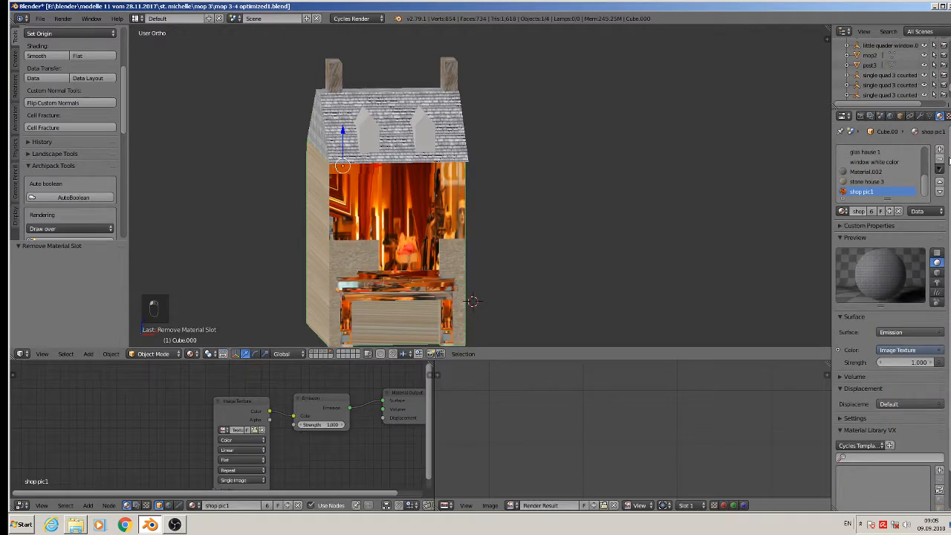
left_click(941, 159)
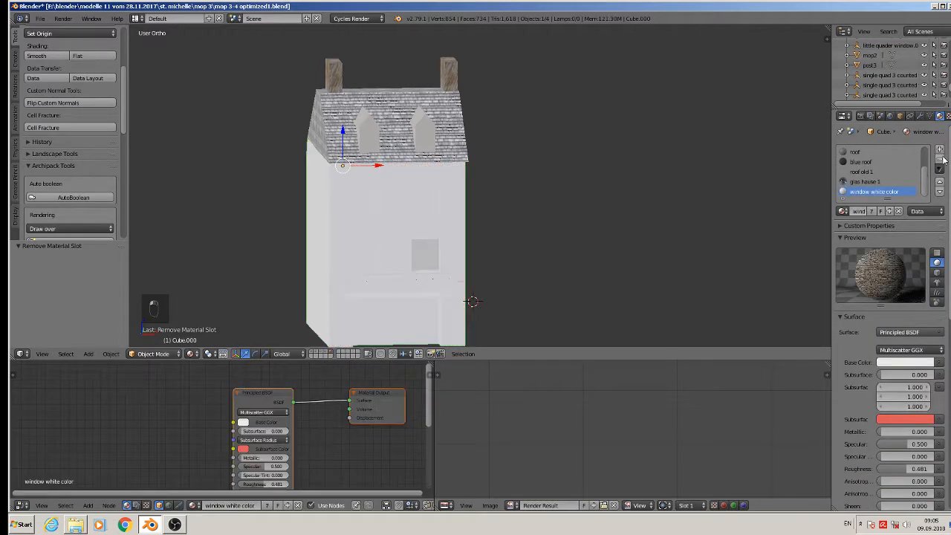
left_click(941, 159)
left_click(940, 159)
left_click(941, 159)
left_click(942, 159)
left_click(943, 159)
left_click(942, 160)
left_click(943, 159)
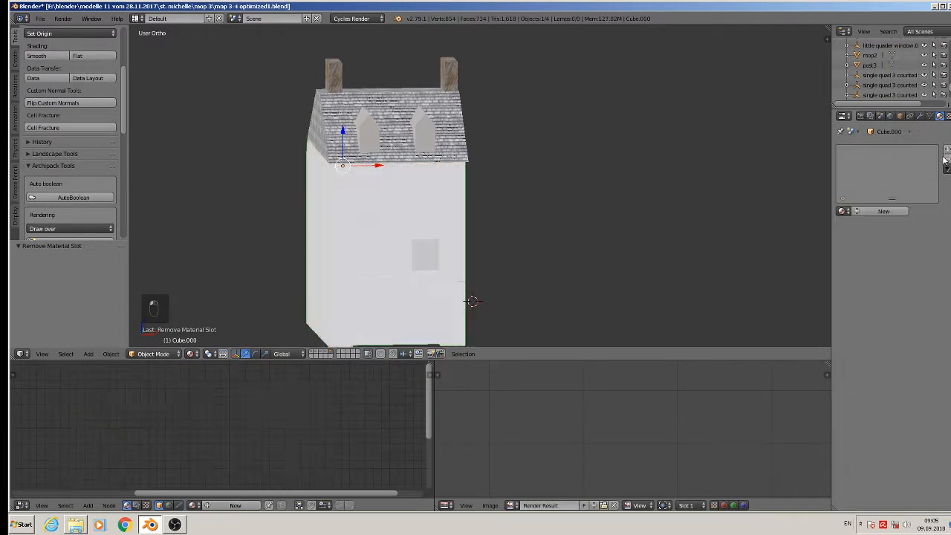
Join the house body, roof, dormers and chimneys into a single object
right_click(454, 128)
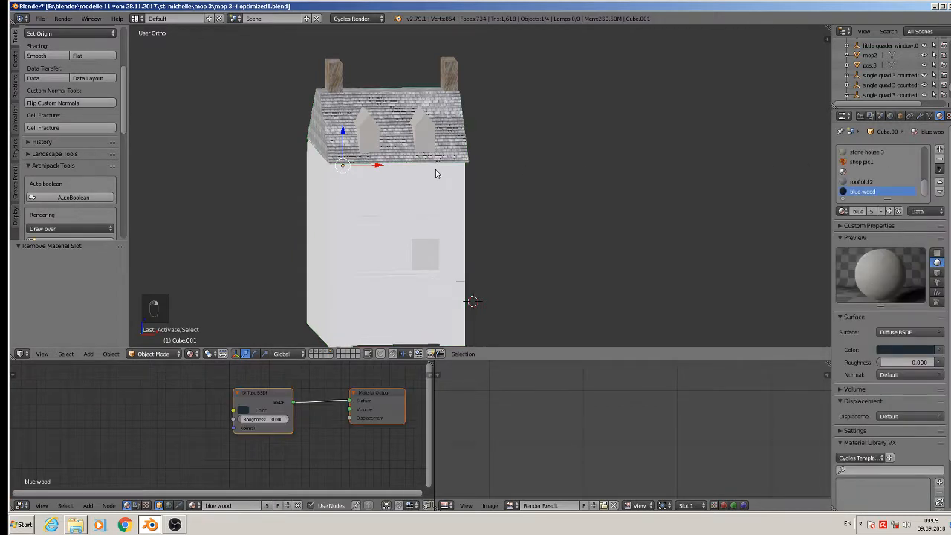
scroll(375, 196, "up", 2)
right_click(327, 200, "shift")
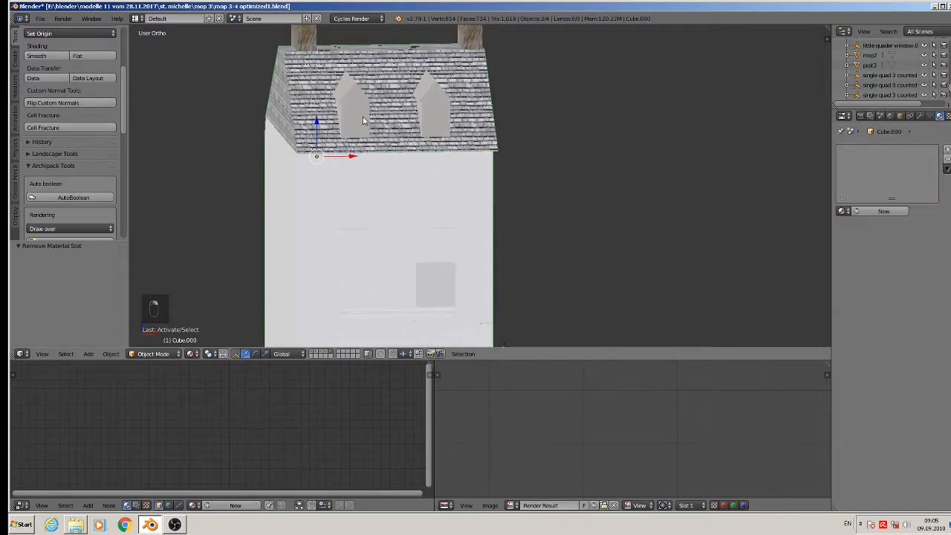
right_click(327, 200, "shift")
right_click(299, 41, "shift")
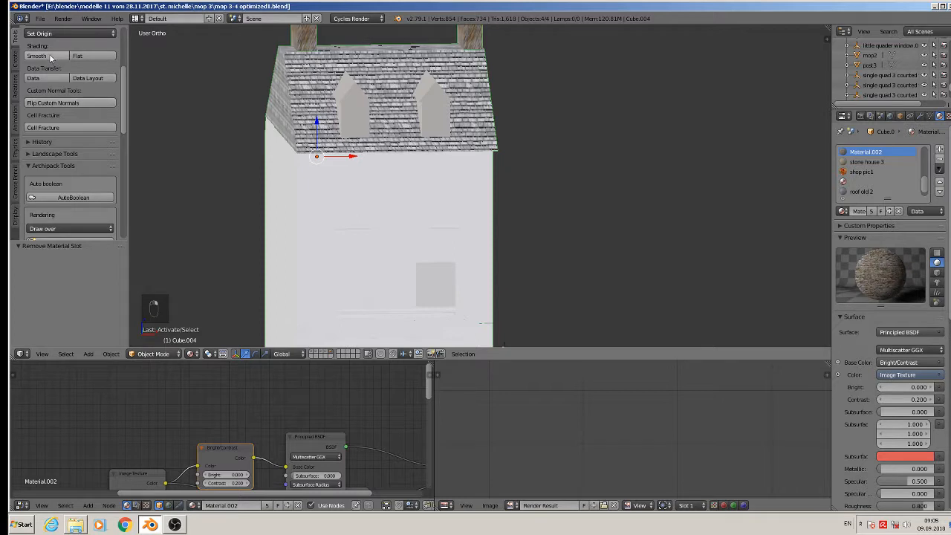
scroll(55, 102, "up", 4)
left_click(55, 102)
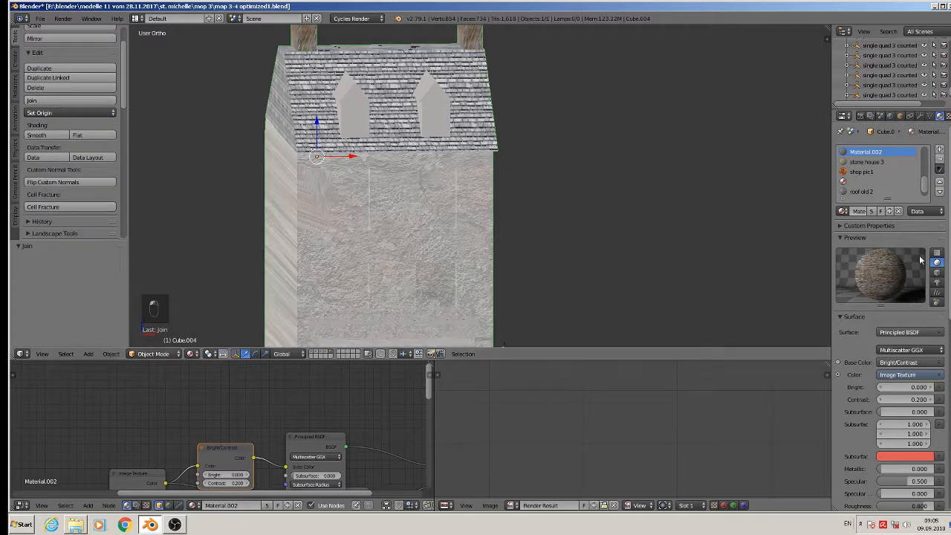
Remove the joined house's material slots until only grez stone side is left
left_click(940, 159)
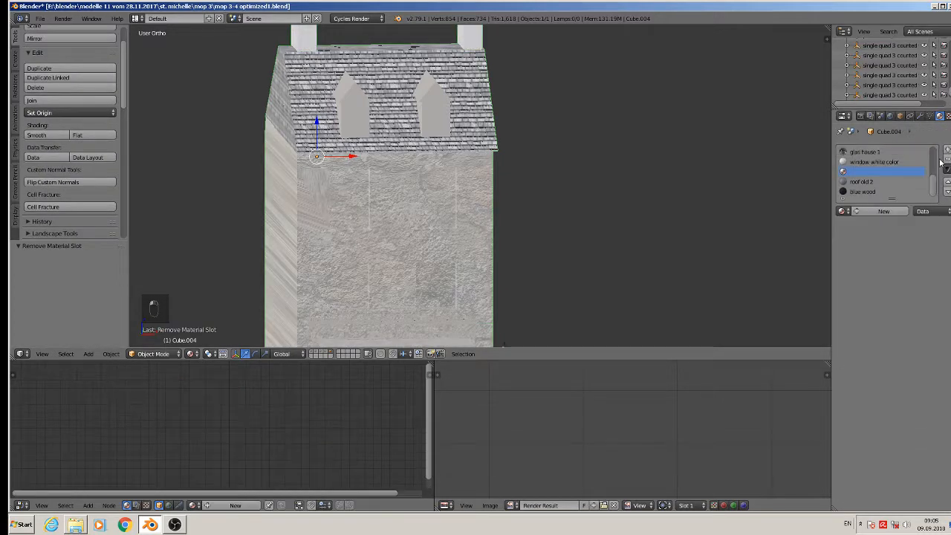
left_click(940, 159)
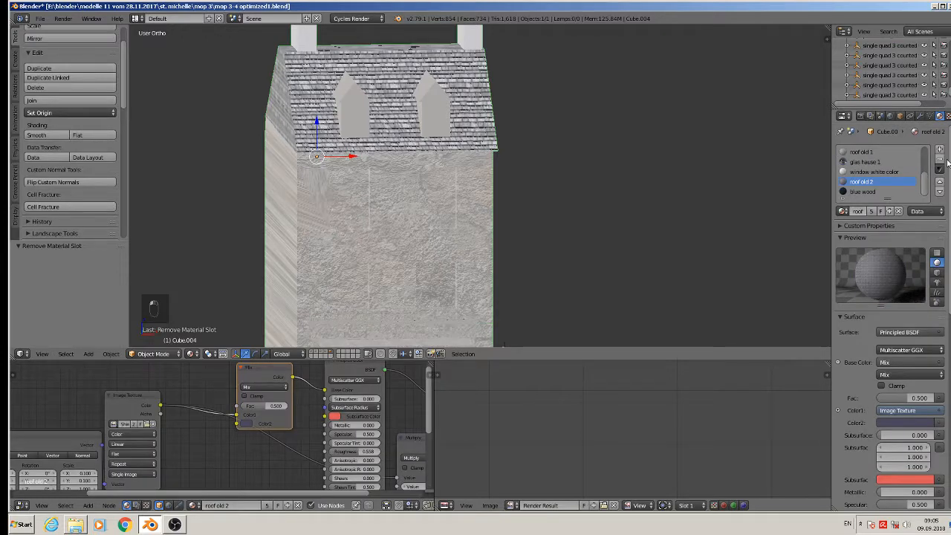
left_click(941, 160)
left_click(941, 160)
left_click(941, 160)
left_click(942, 160)
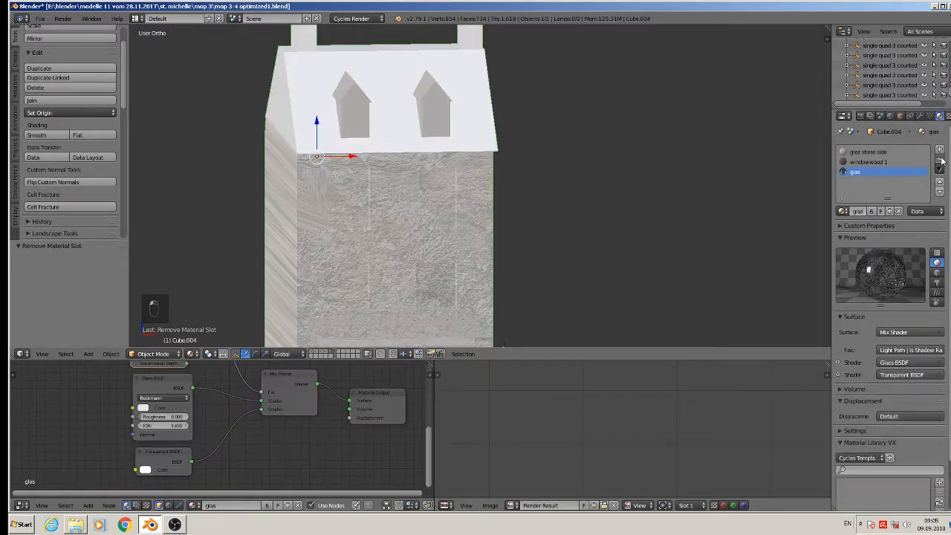
left_click(941, 160)
left_click(942, 160)
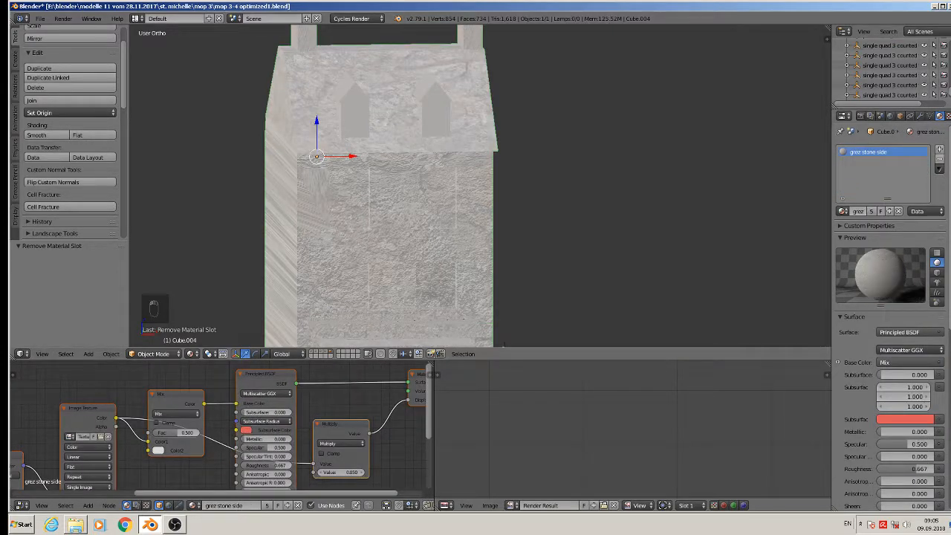
Remove the remaining grez stone side material slot from the joined house and deselect it
left_click(941, 160)
scroll(574, 290, "down", 3)
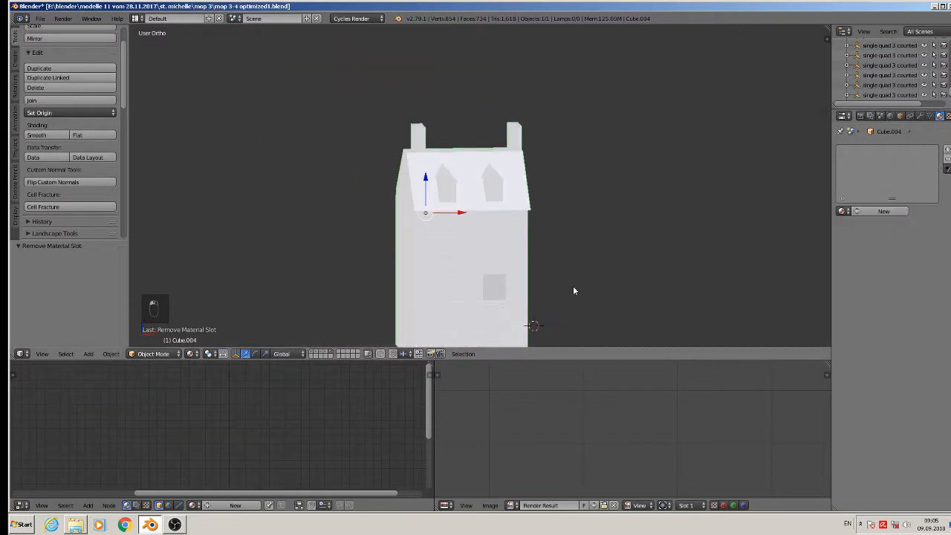
middle_click_drag(574, 290, 600, 229, "shift")
key("a")
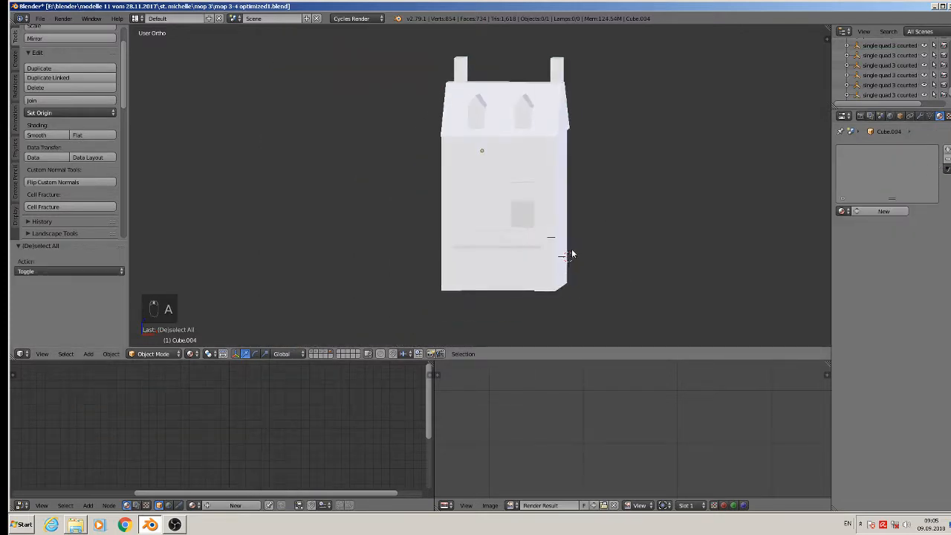
Select the house's entire mesh in Edit Mode and recalculate its normals to face outward
key("Tab")
key("a")
key("a")
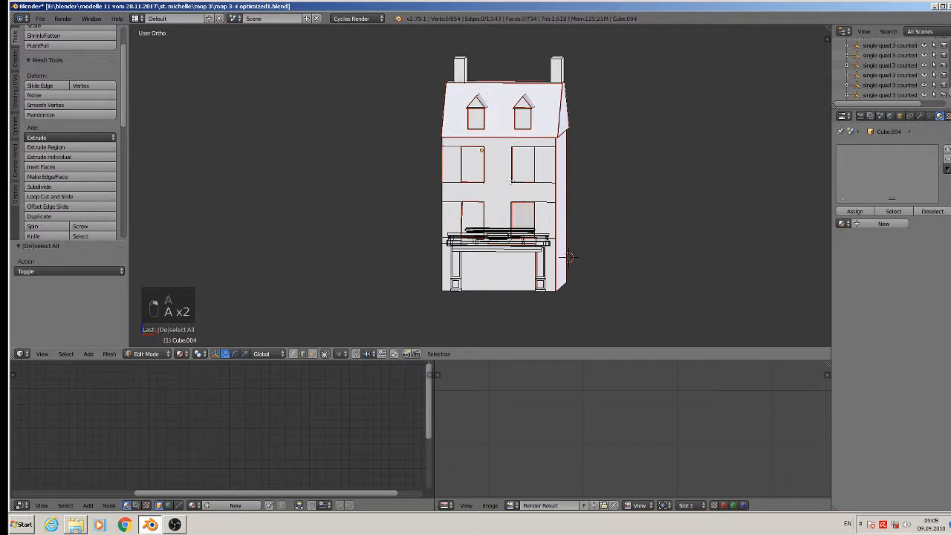
key("a")
key("a")
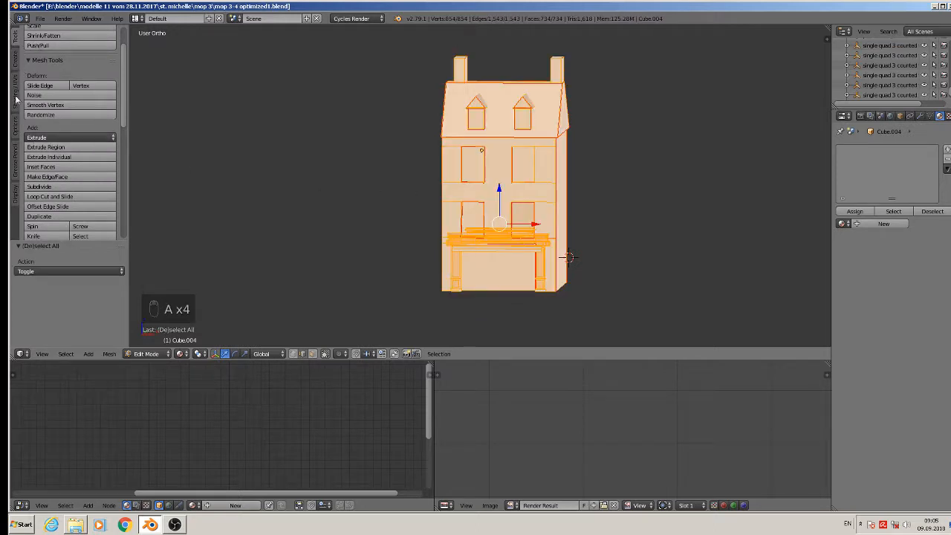
left_click(15, 99)
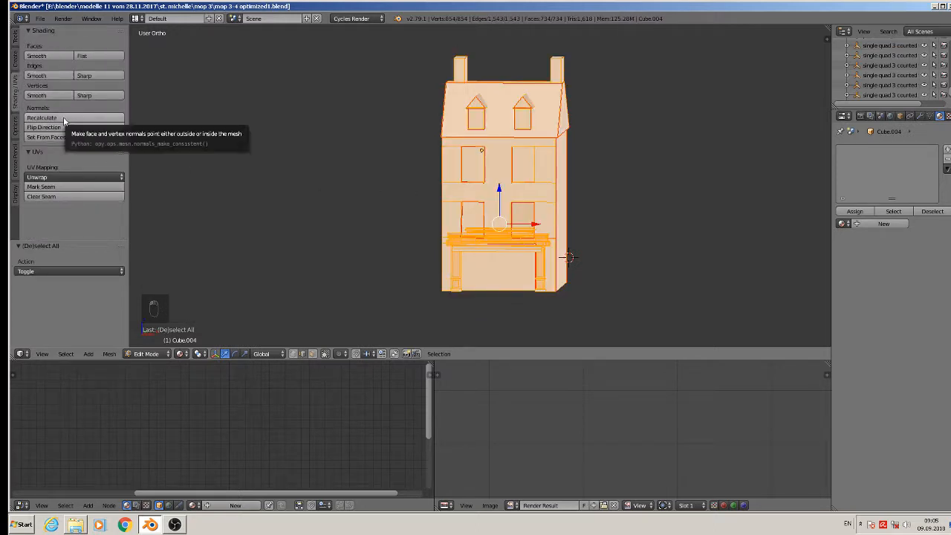
left_click(64, 120)
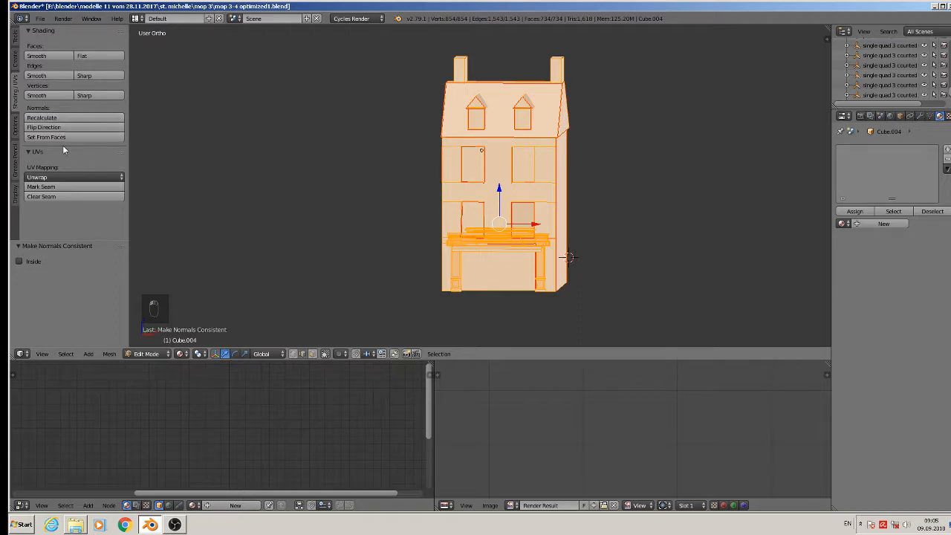
Remove doubles and delete loose geometry from the whole house mesh, finishing in Object Mode
left_click(14, 36)
scroll(47, 195, "down", 5)
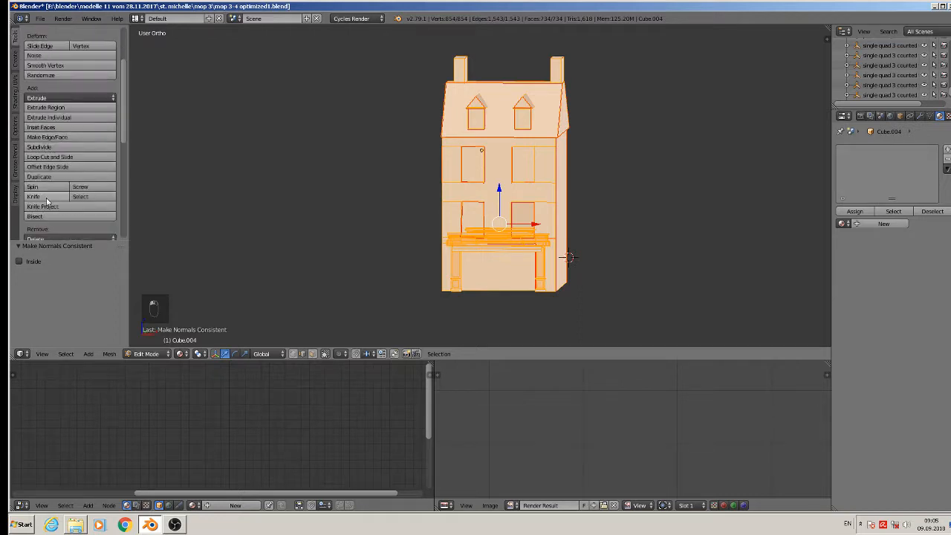
left_click(59, 180)
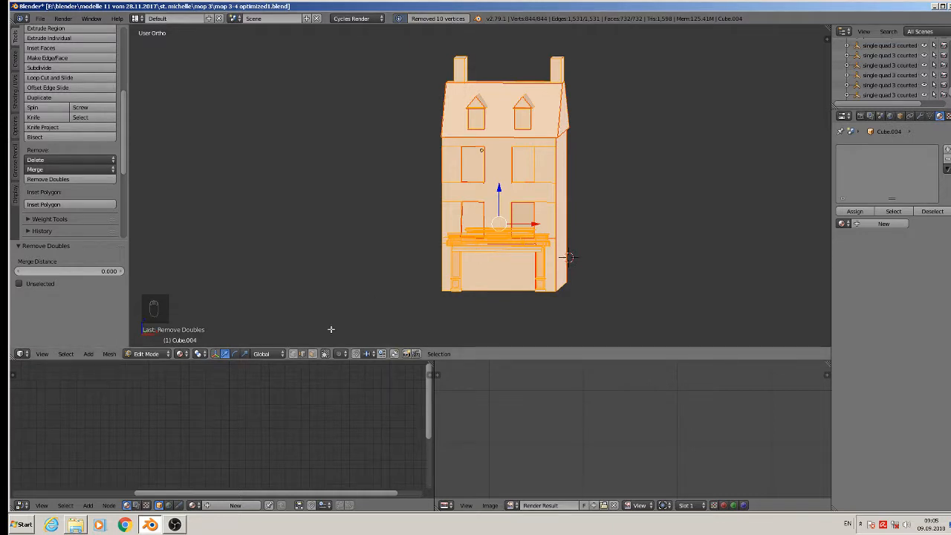
left_click(109, 354)
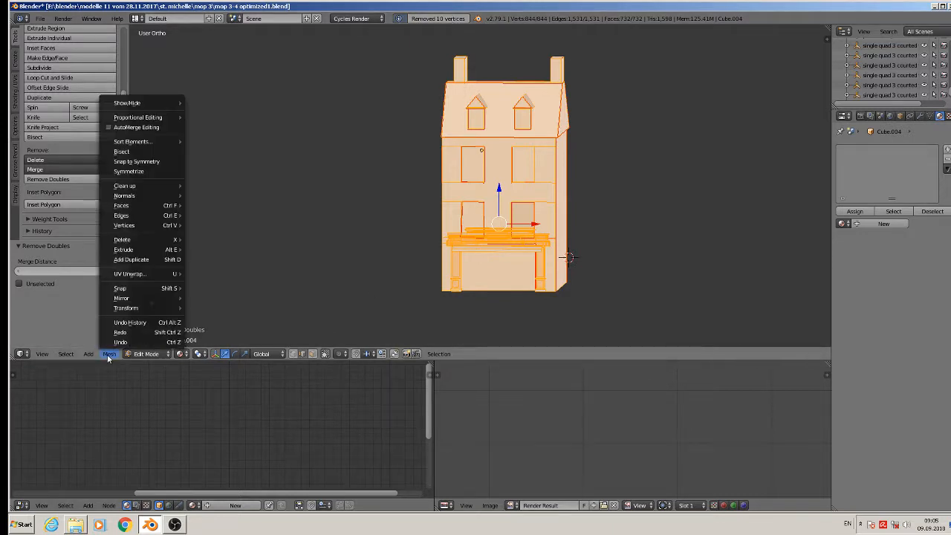
mouse_move(141, 186)
left_click(213, 185)
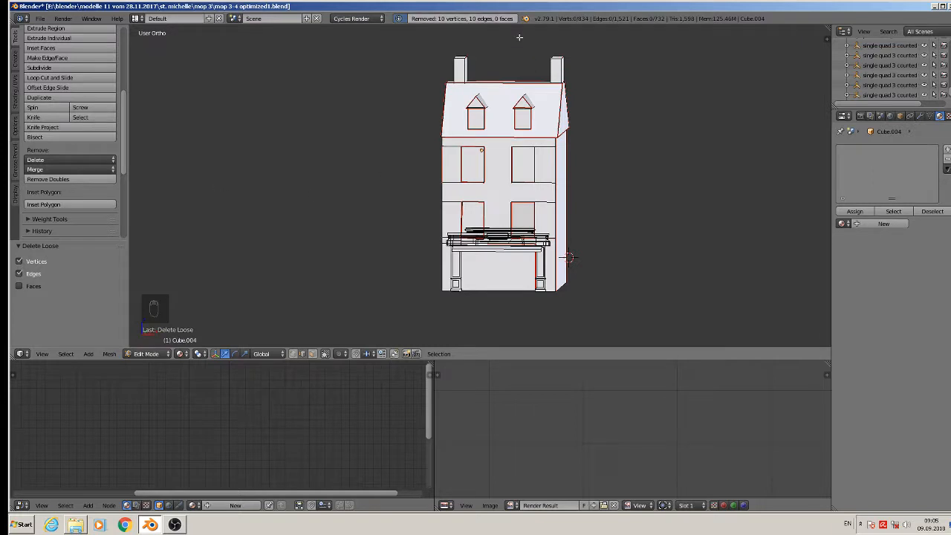
key("Tab")
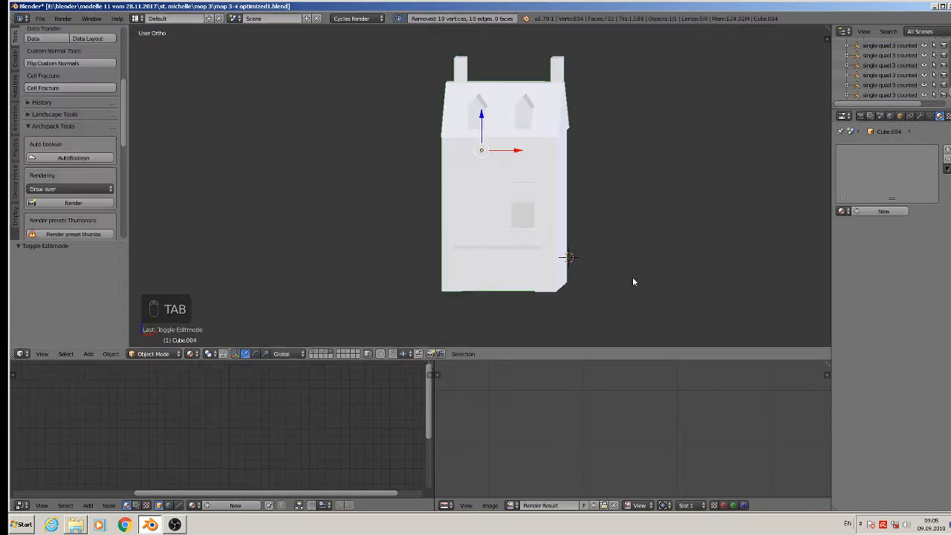
Save the cleaned model as a new file named mop 3-4 optimized2.blend
middle_click_drag(633, 277, 634, 313)
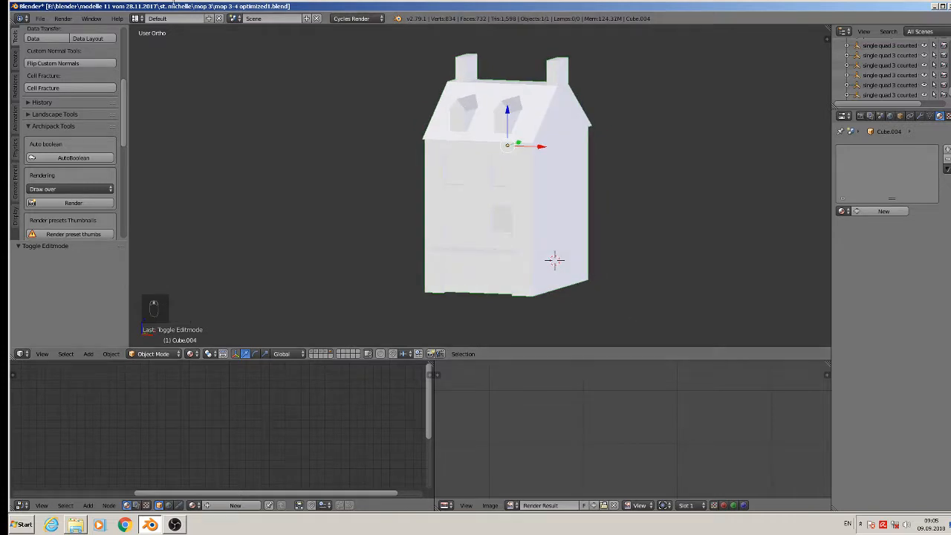
left_click(41, 17)
left_click(81, 105)
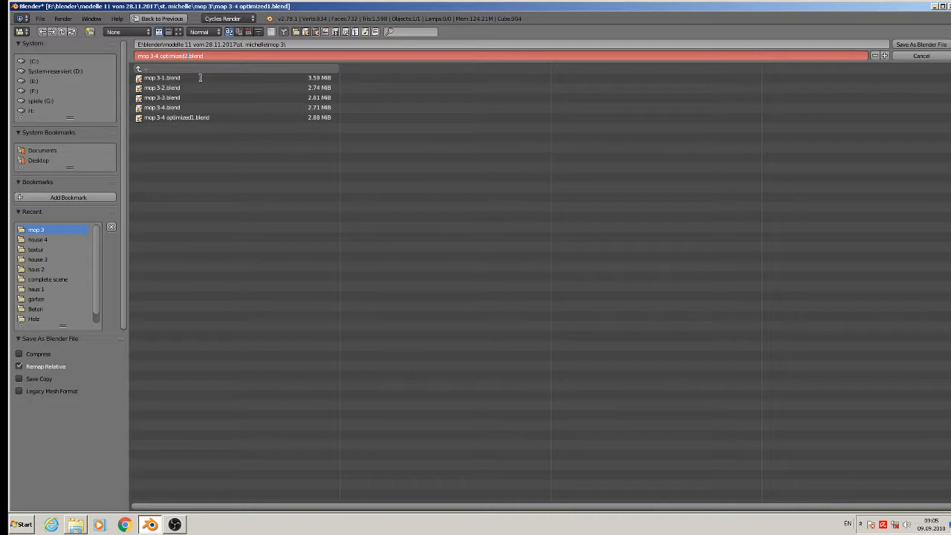
left_click(921, 44)
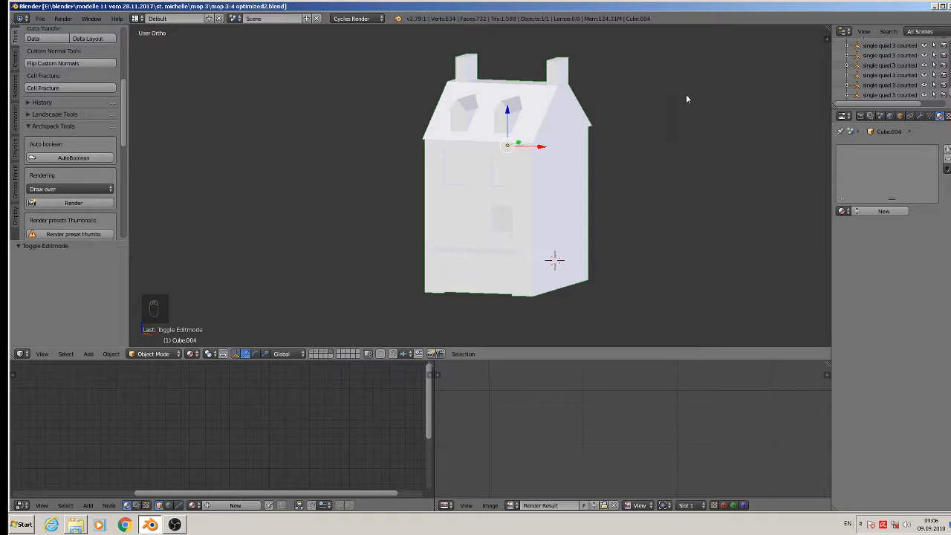
Show the layer with the textured original house in front view and switch its camera to Orthographic
left_click(313, 353)
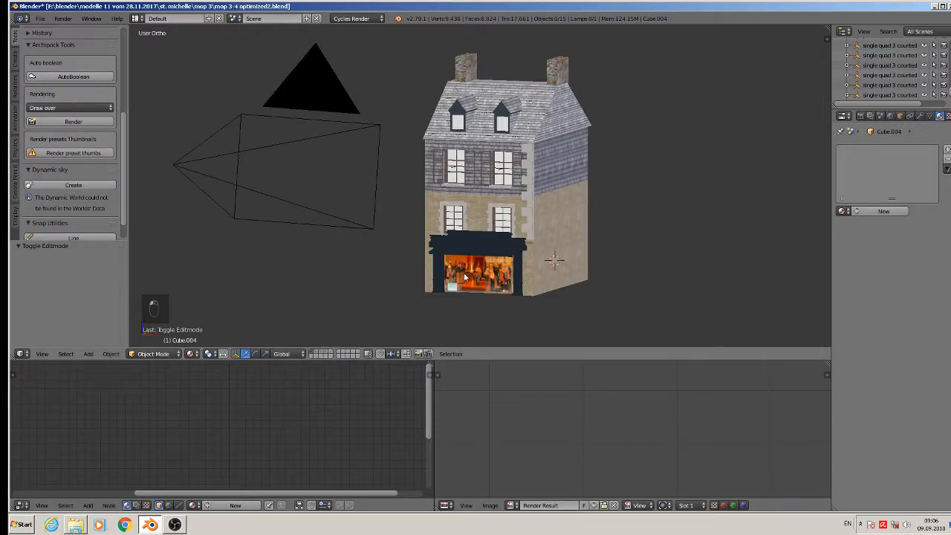
key("KP_1")
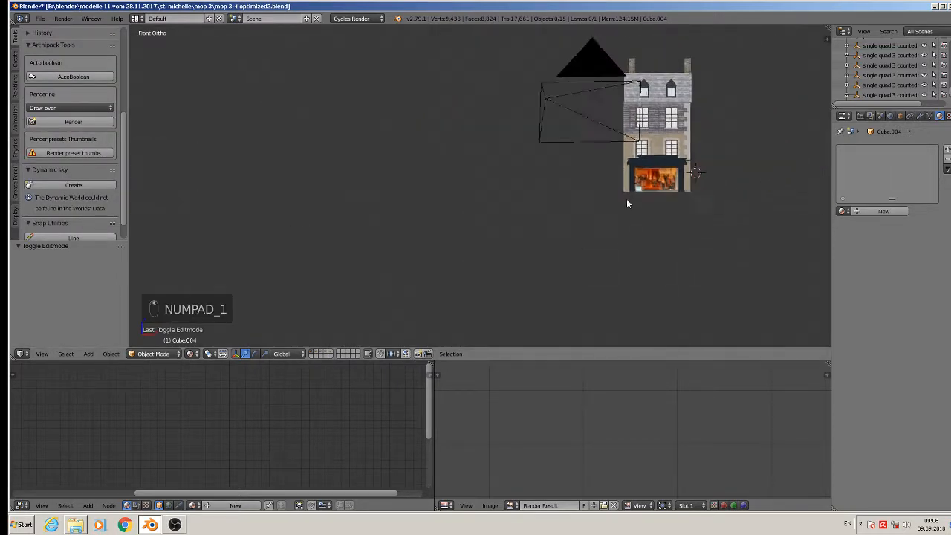
scroll(387, 264, "up", 1)
right_click(272, 153)
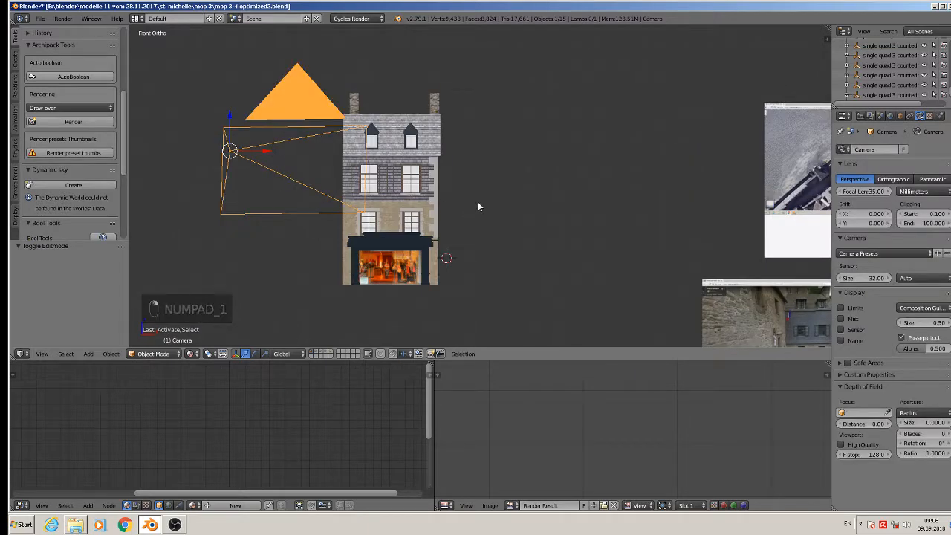
left_click(898, 181)
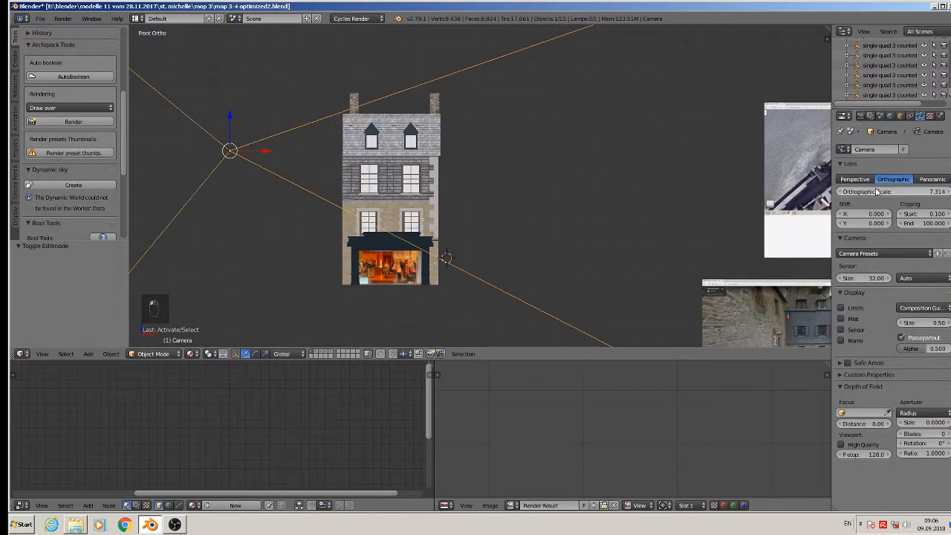
Set the camera's rotation to X 90°, Y 0°, Z 0° and move it about 1.07 units along X to the house
scroll(631, 239, "down", 3)
key("n")
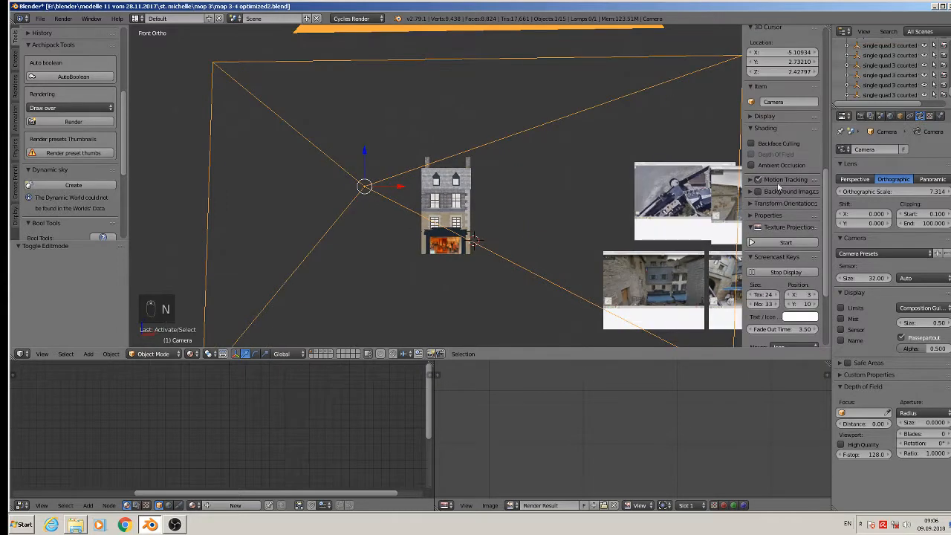
scroll(801, 194, "up", 5)
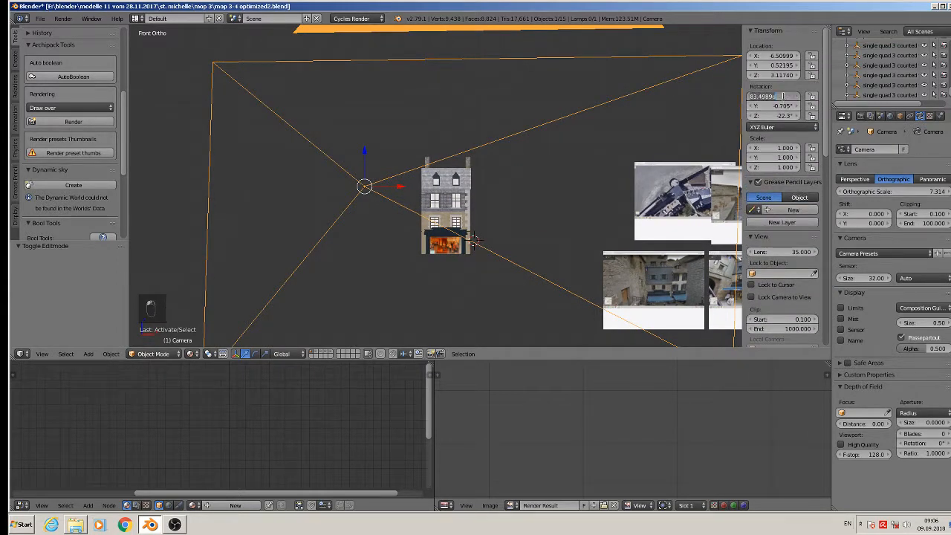
type("90")
key("Tab")
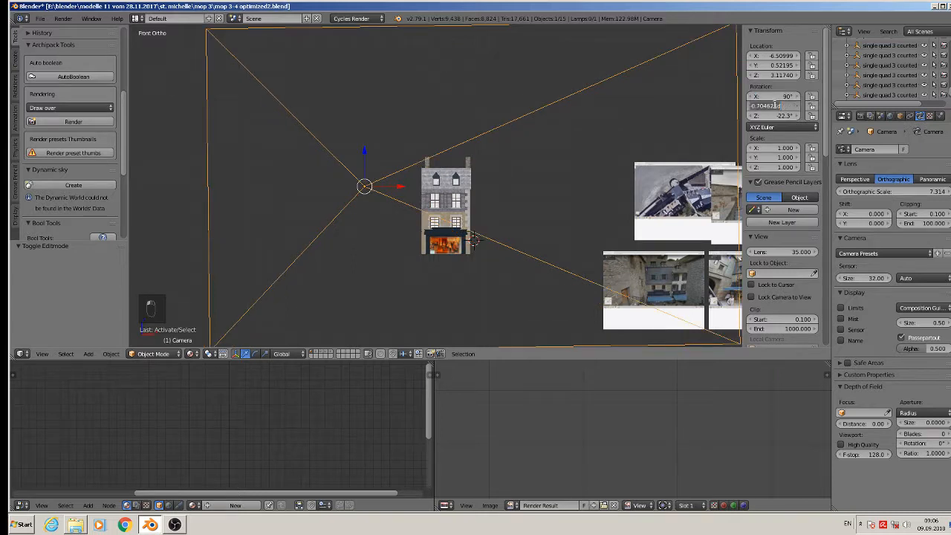
type("0")
key("Tab")
type("0")
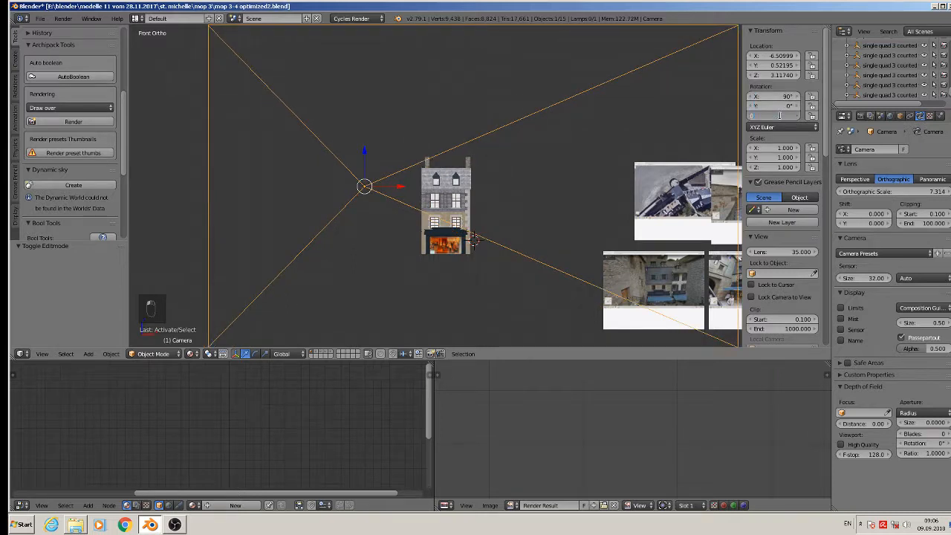
key("Return")
key("g")
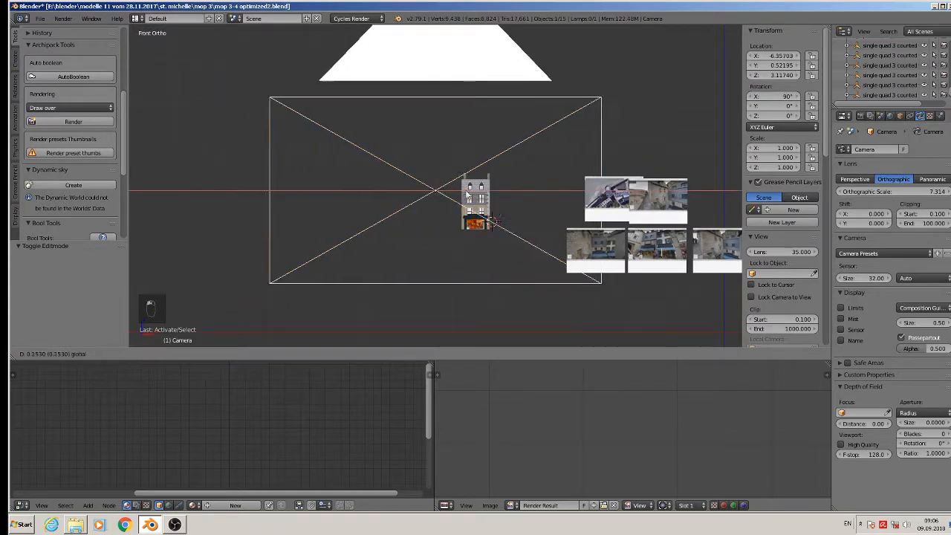
left_click(509, 195)
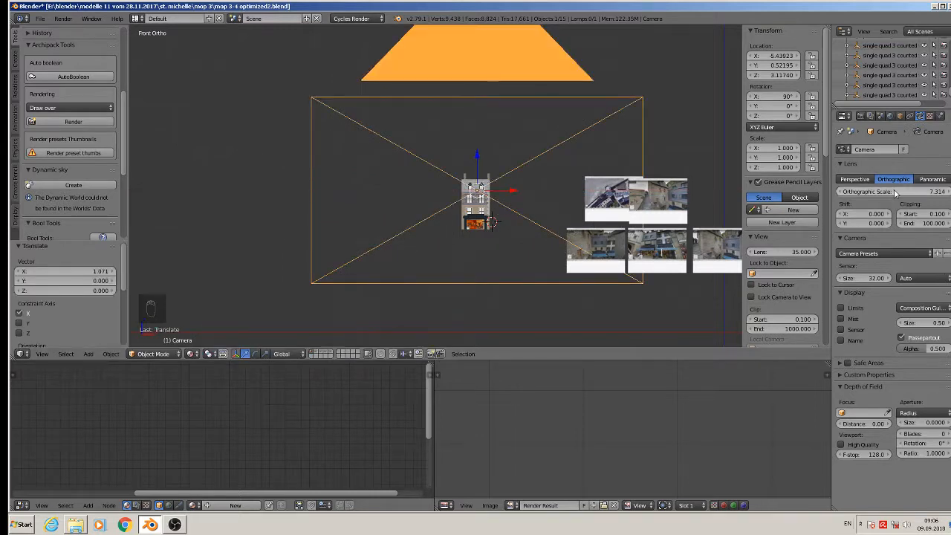
Set the render resolution to 1024 by 1024 px
left_click(861, 117)
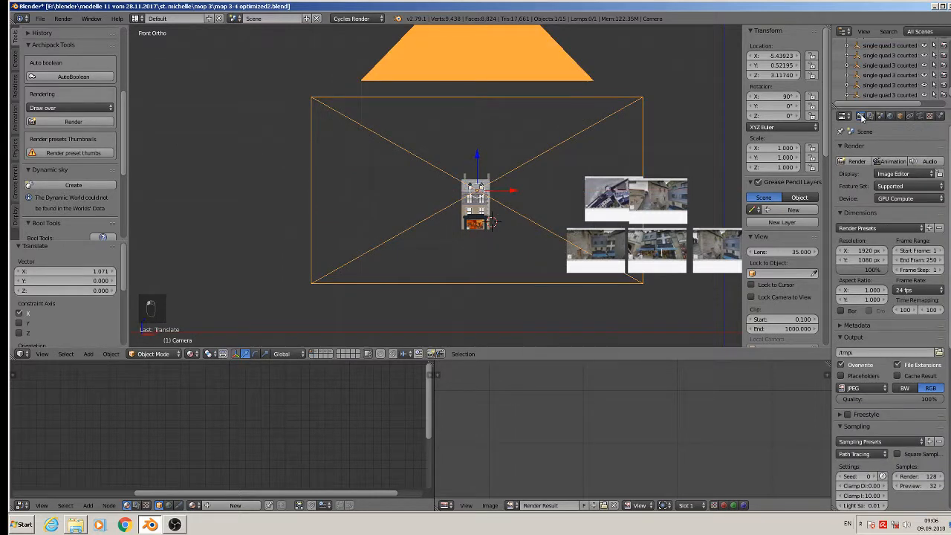
left_click(848, 251)
type("10")
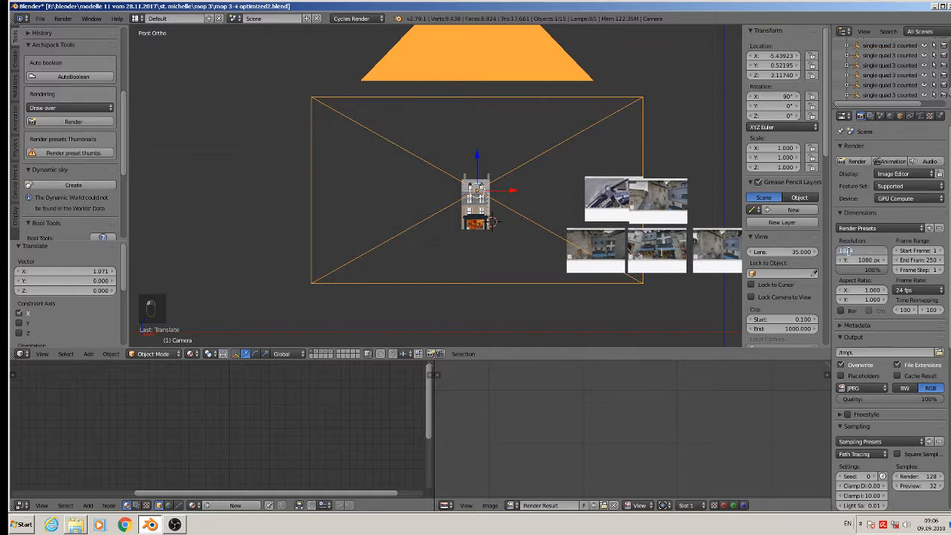
type("24")
key("Return")
left_click(847, 259)
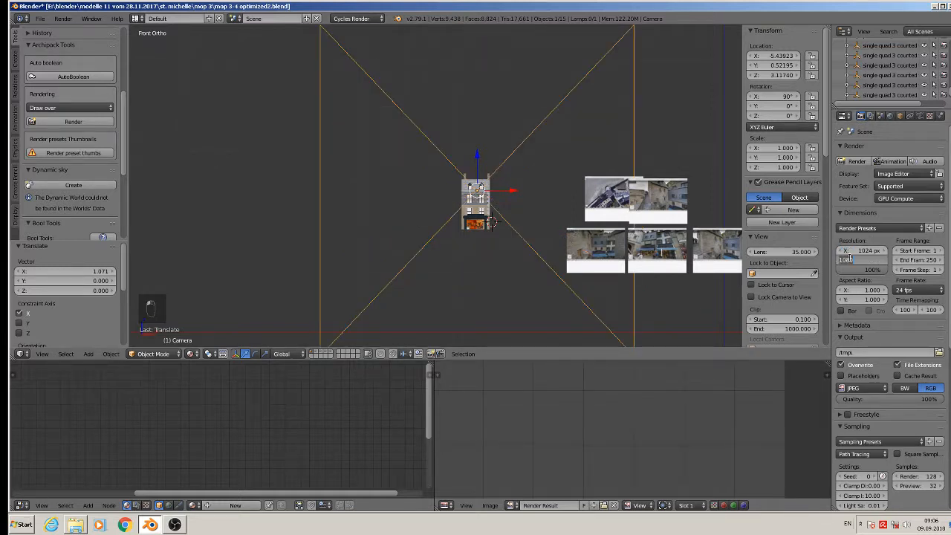
type("1024")
key("Return")
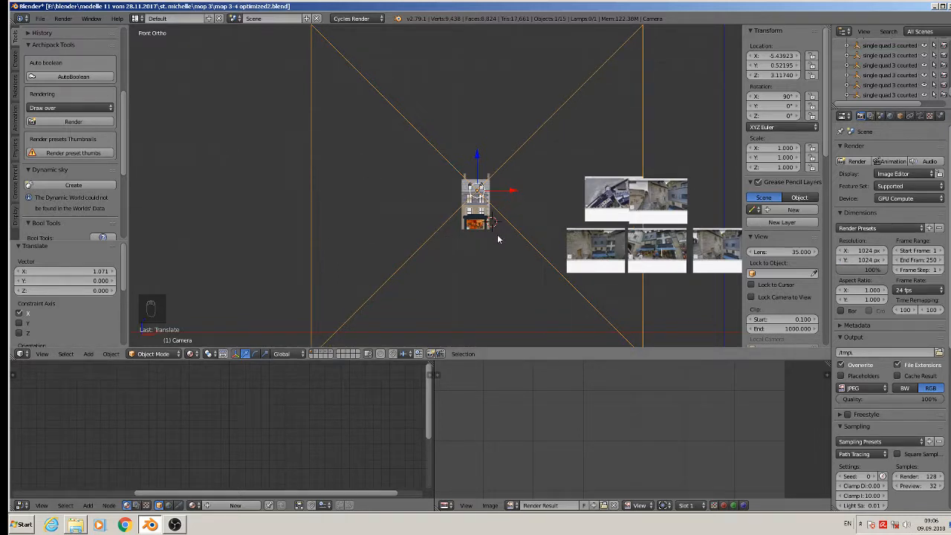
Look through the camera and reduce its orthographic scale to 0.514
left_click(920, 116)
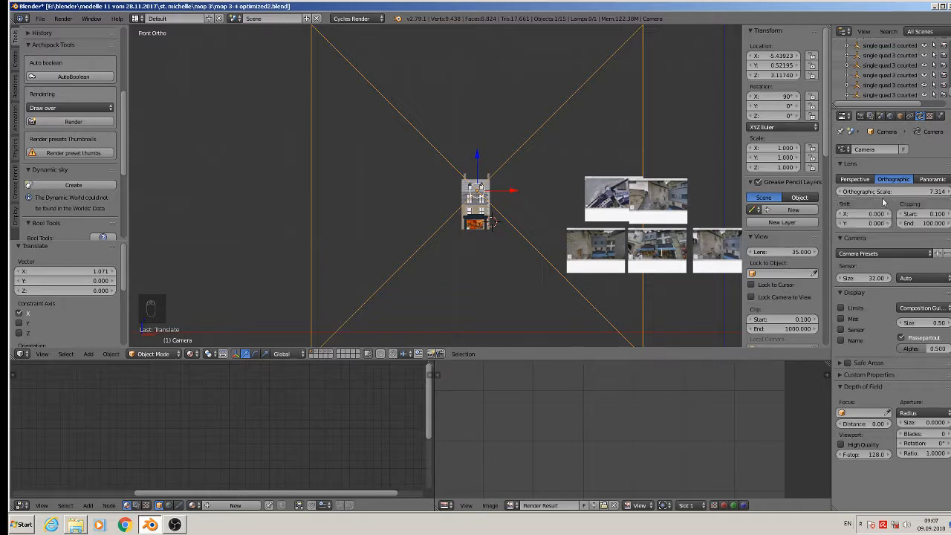
key("KP_0")
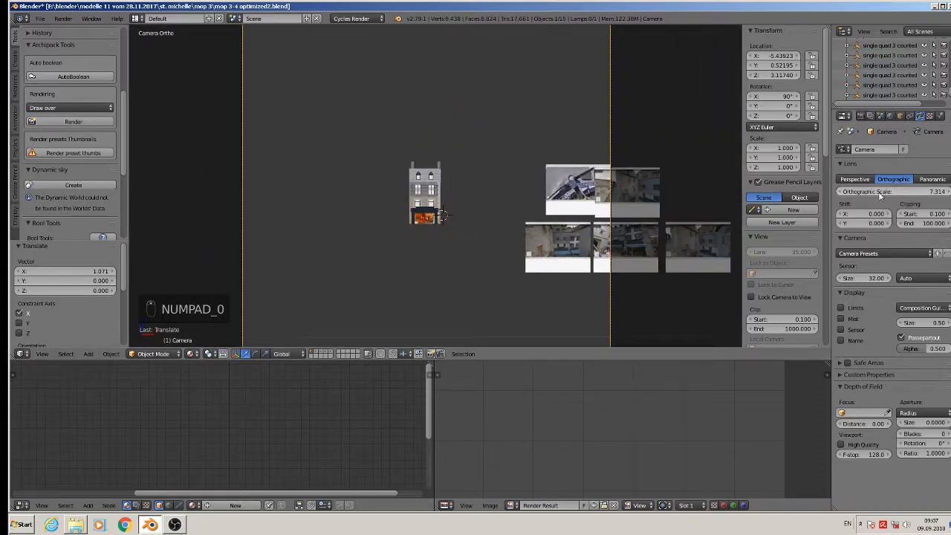
left_click_drag(880, 192, 846, 192)
scroll(540, 239, "down", 2)
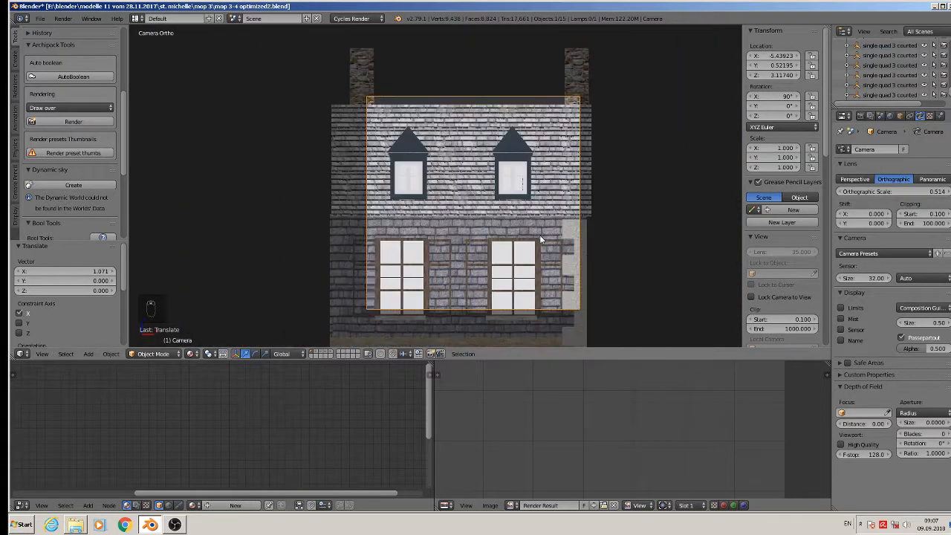
scroll(541, 239, "down", 3)
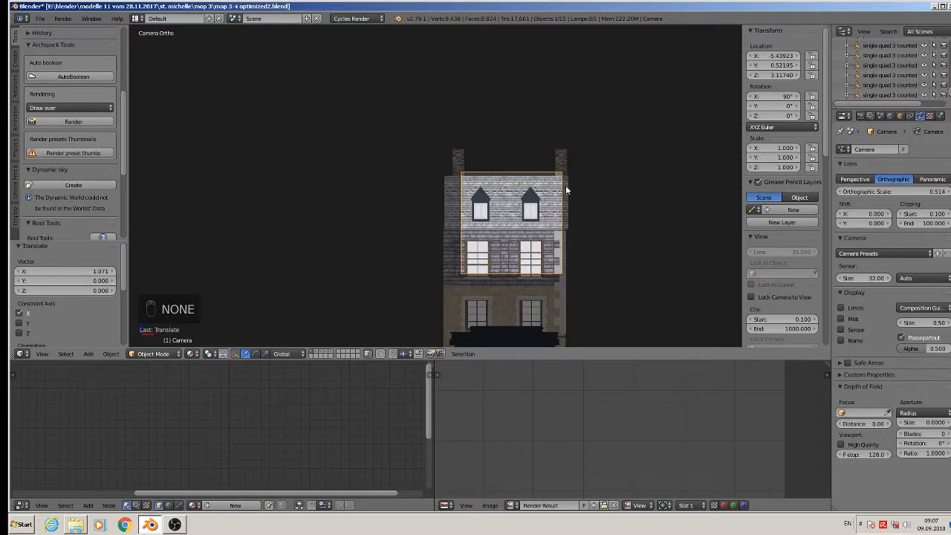
middle_click_drag(563, 219, 535, 136, "shift")
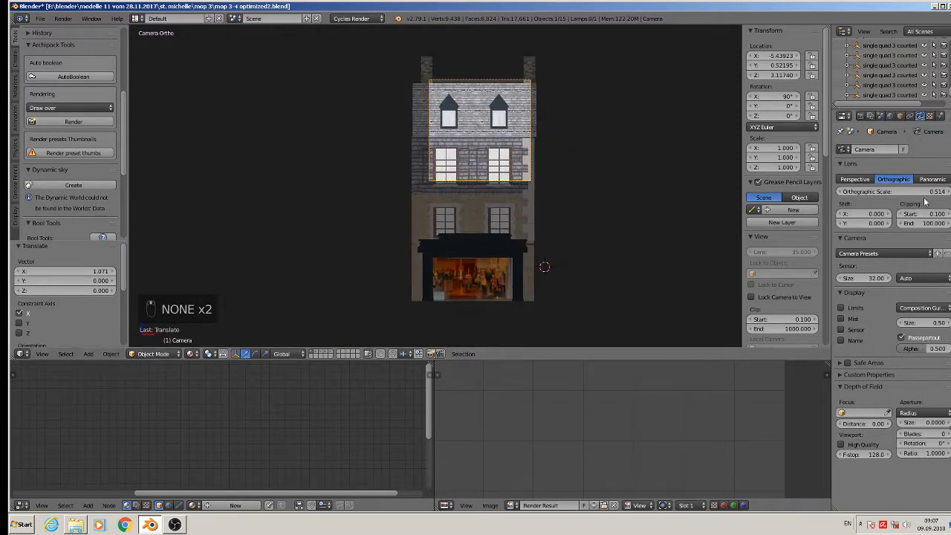
Increase the camera's orthographic scale to 1.014 and move the camera about 0.22 units down and 0.07 sideways
mouse_move(925, 191)
left_mouse_down()
mouse_move(947, 191)
mouse_move(938, 192)
left_mouse_up()
key("g")
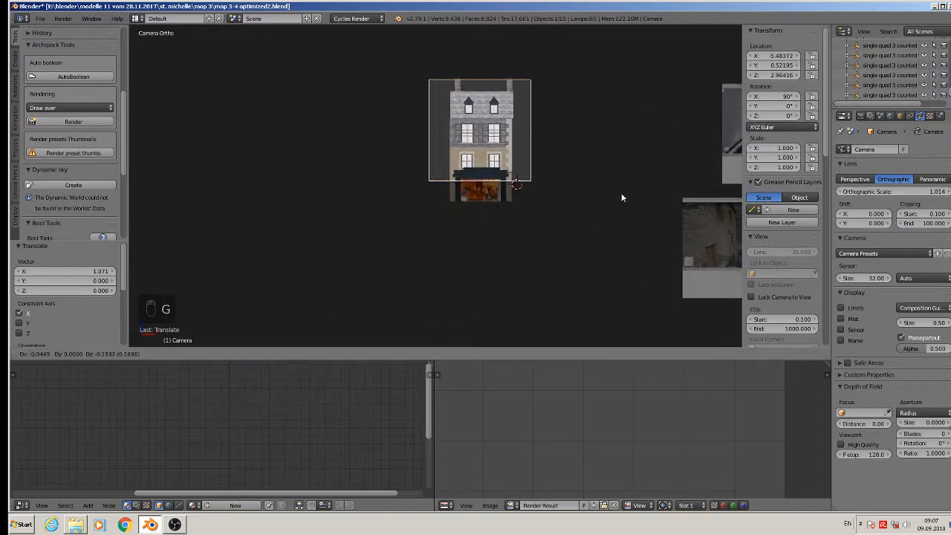
left_click(618, 199)
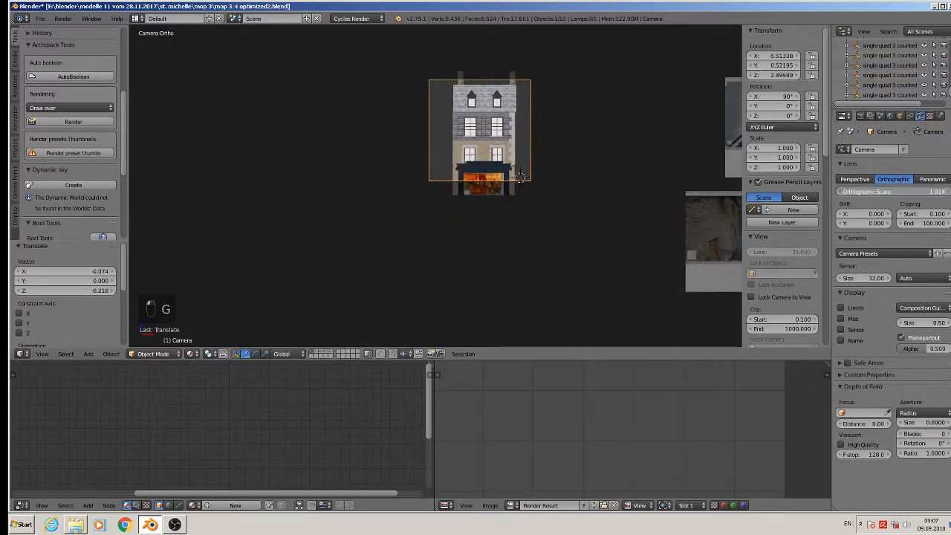
Set the camera's orthographic scale to 1.314 and nudge the camera so the entire house front fits the frame
left_click(948, 191)
left_click(948, 191)
left_click(949, 191)
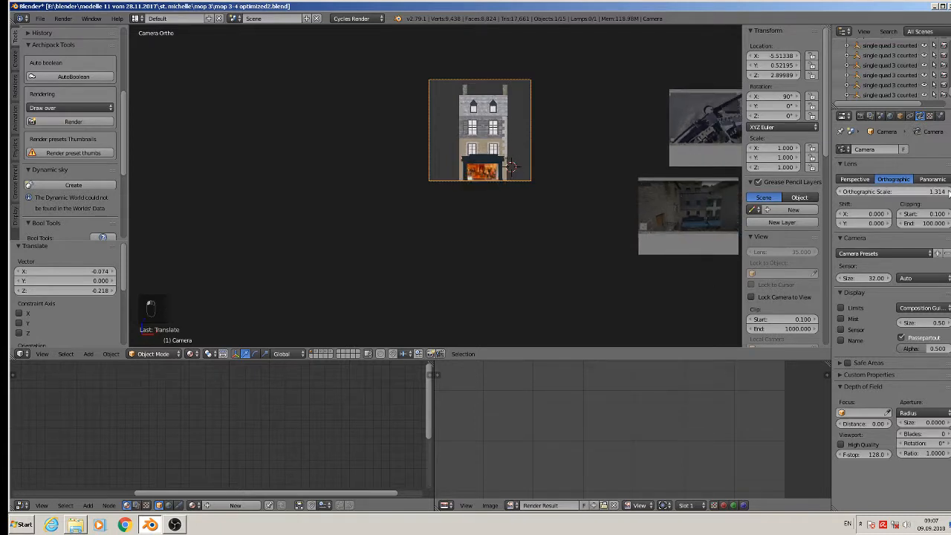
key("g")
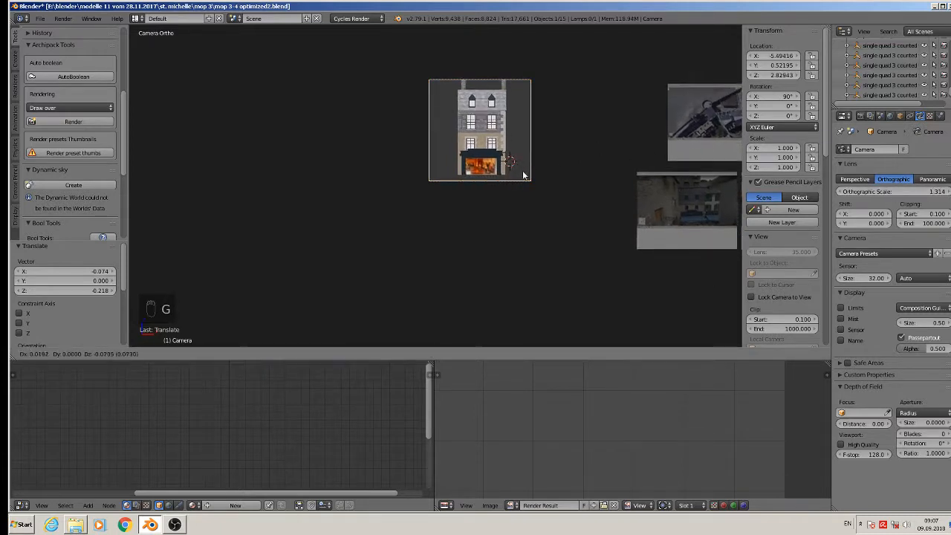
left_click(522, 171)
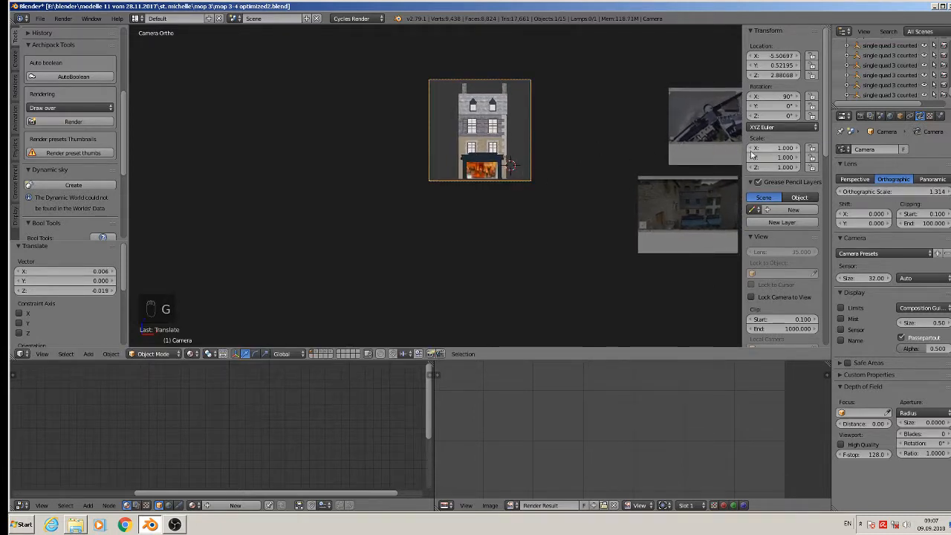
Hide the transform properties sidebar and save the current file
key("n")
scroll(750, 150, "up", 4)
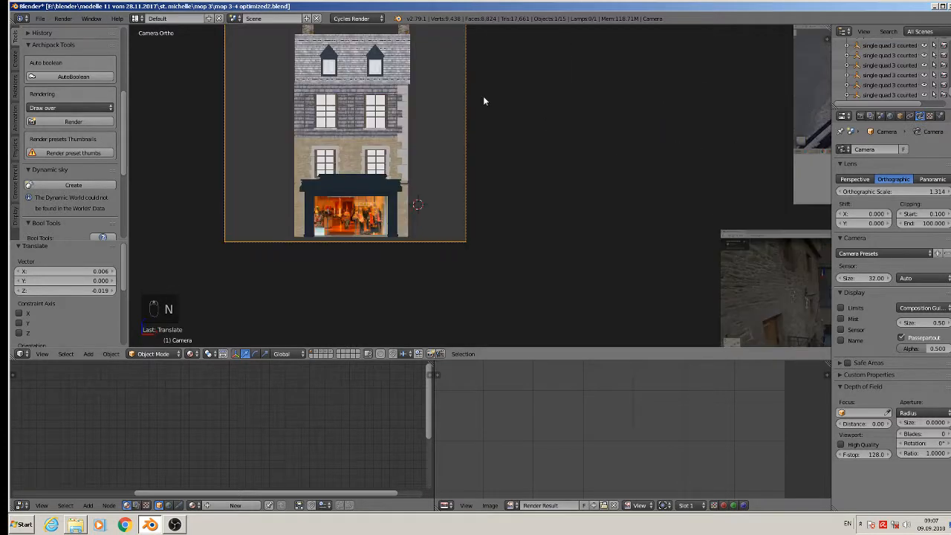
left_click(41, 18)
left_click(52, 95)
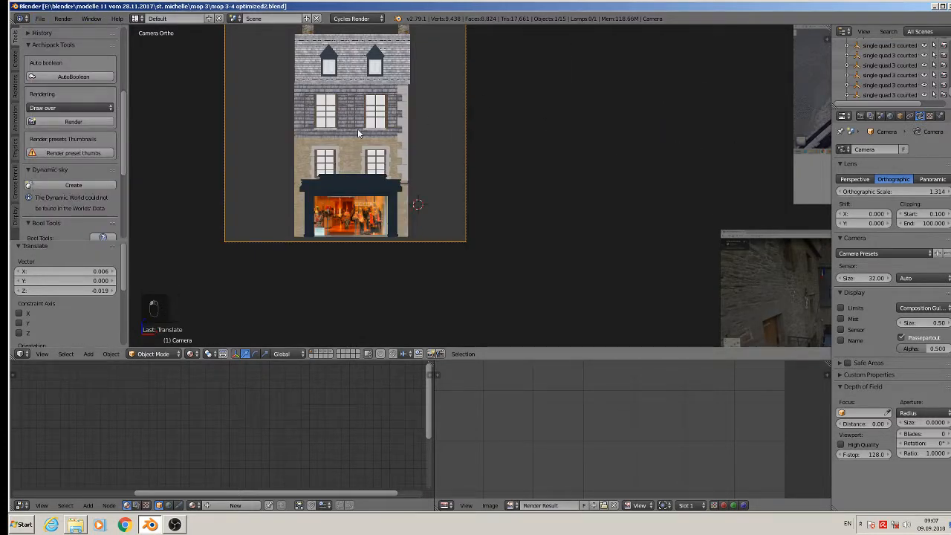
Render the shop-front view of the house, enlarge the render result area and inspect the shop window
key("F12")
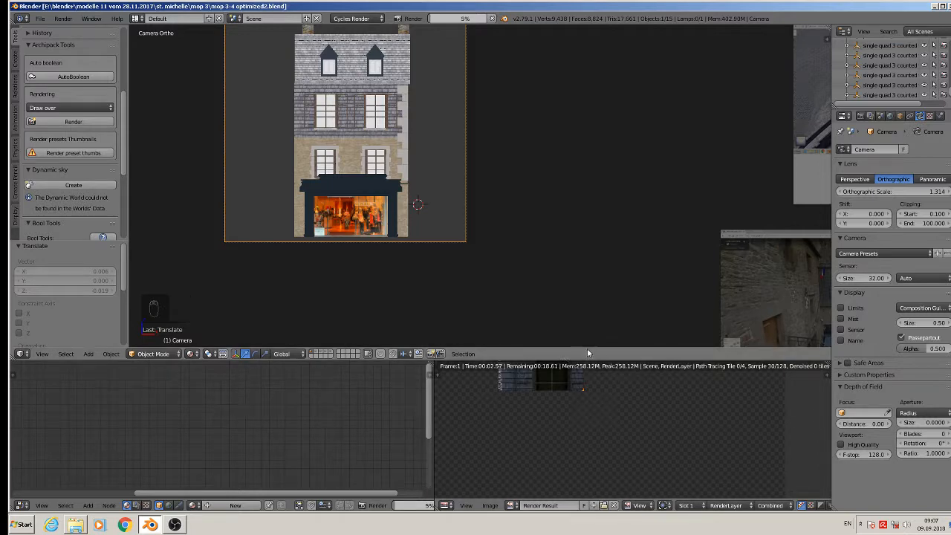
left_click_drag(616, 360, 599, 279)
scroll(632, 390, "down", 1)
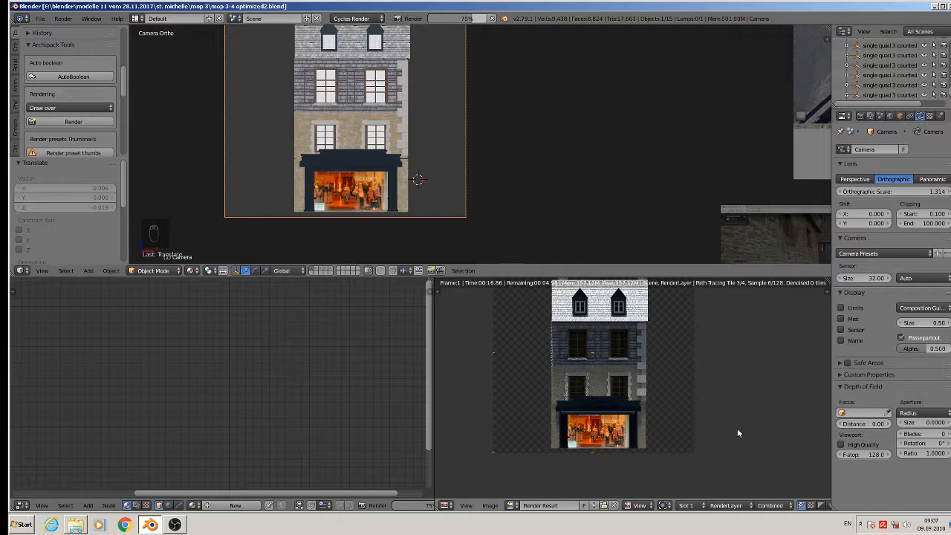
scroll(602, 419, "up", 5)
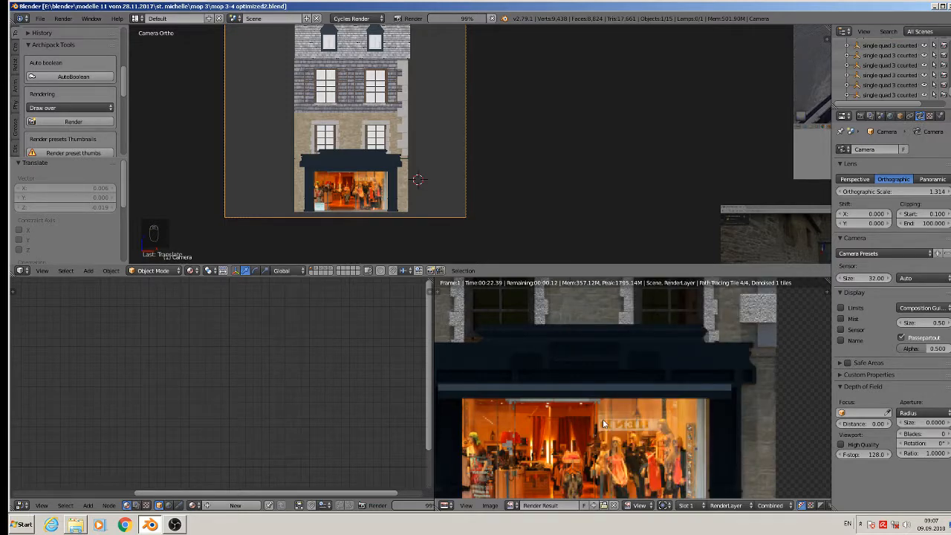
scroll(603, 419, "down", 3)
scroll(594, 429, "down", 1)
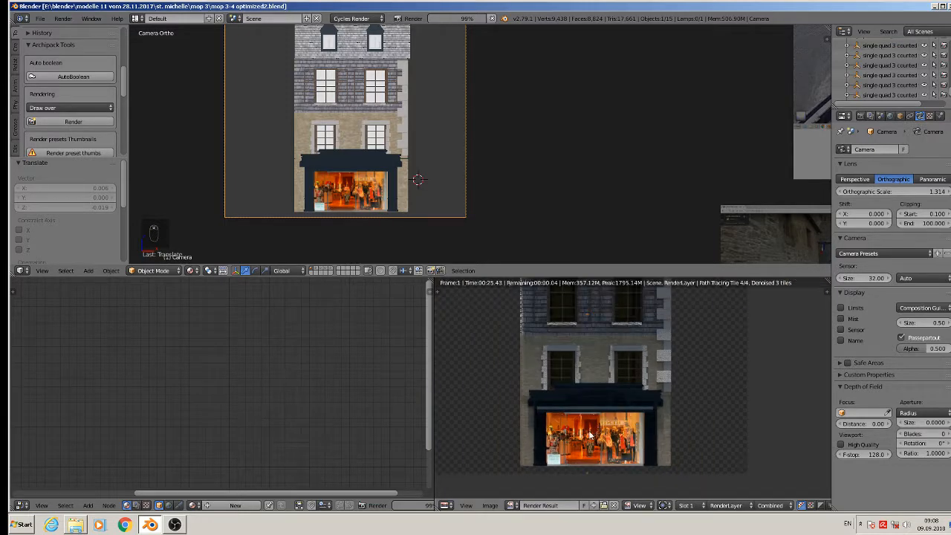
scroll(589, 436, "down", 1)
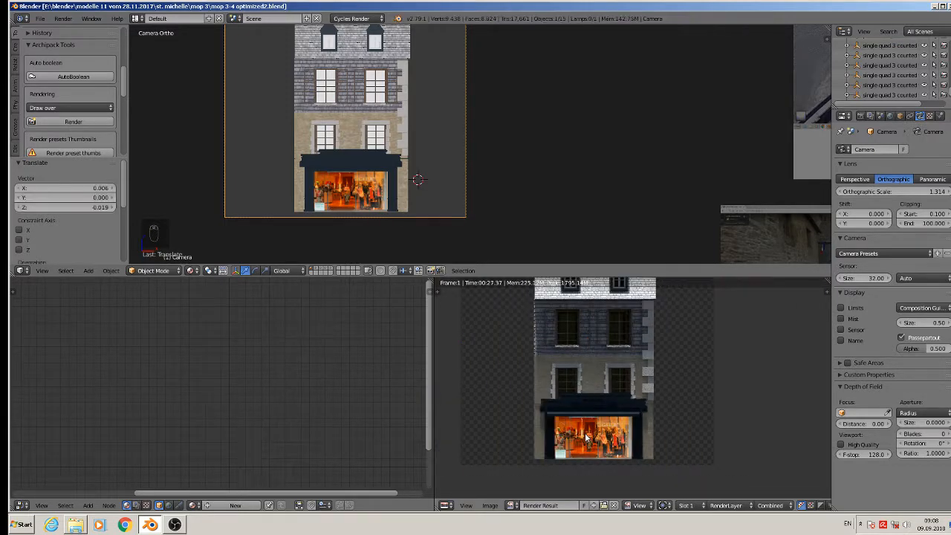
Start saving the rendered image as a file in the mop 3 folder, entering the name mop3 optimized
left_click(491, 505)
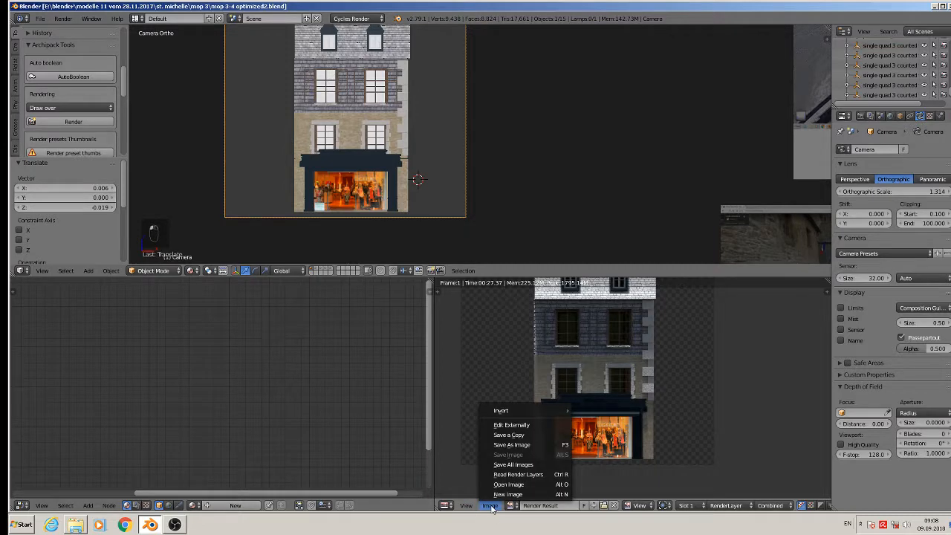
left_click(504, 445)
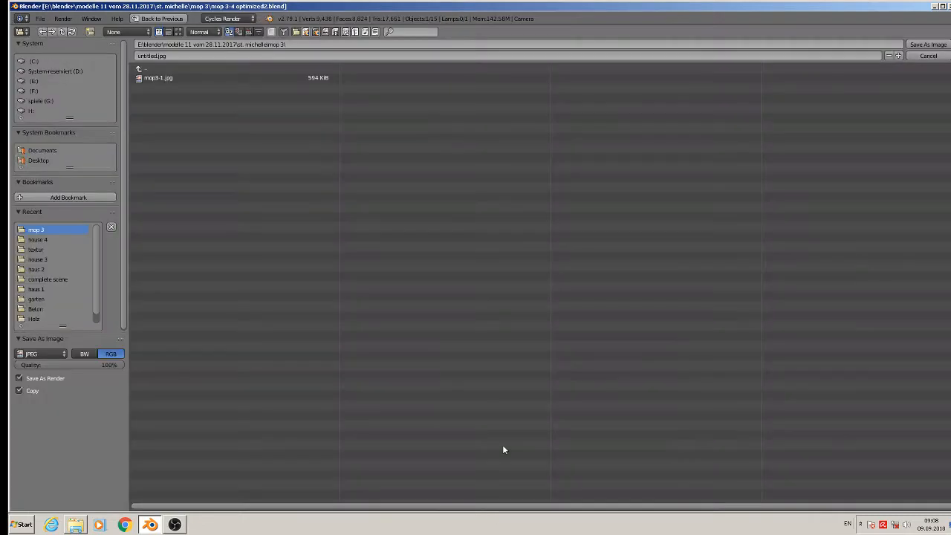
left_click(154, 56)
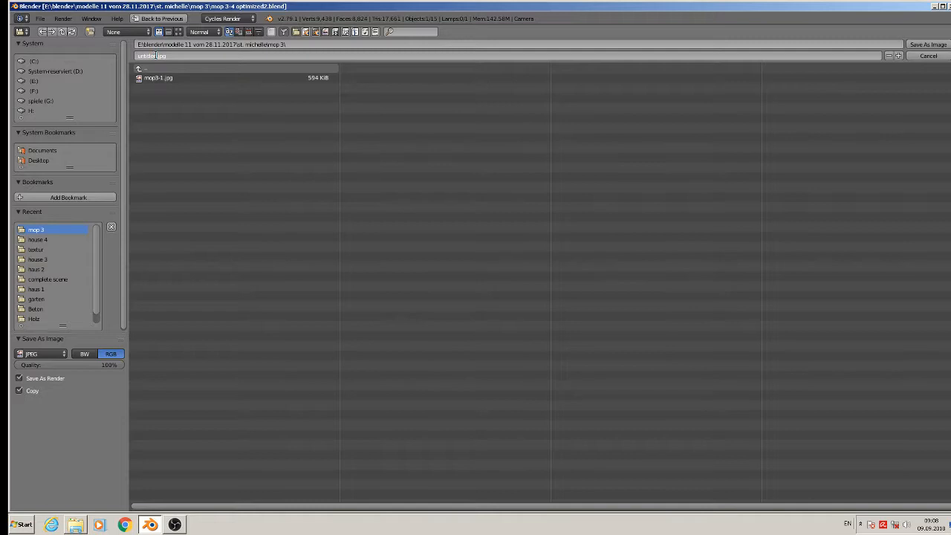
left_click_drag(156, 56, 63, 43)
type("mop3-")
type("3")
type("o")
type("ptimiz")
type("ed")
Switch the keyboard language to German, correct the file name to mop3 optimized front.jpg and save the image
left_click(848, 524)
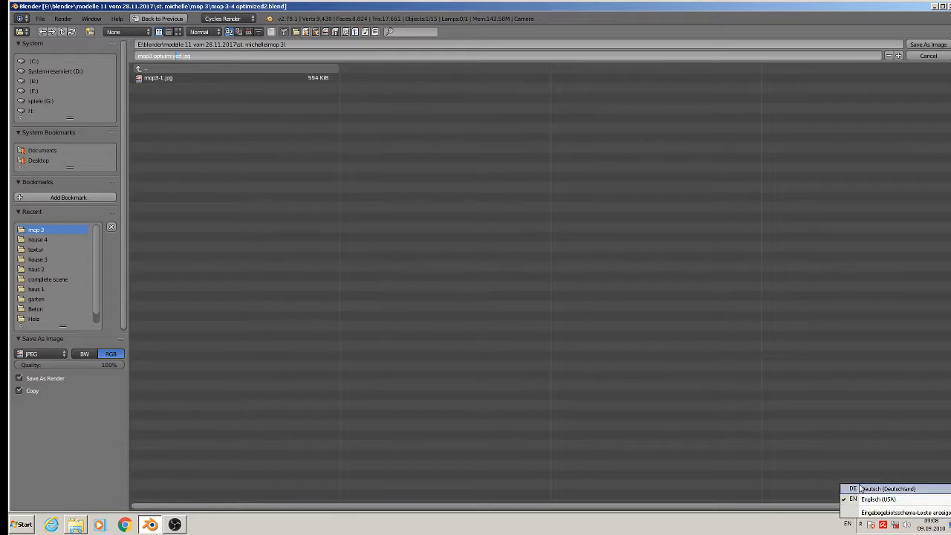
left_click(870, 490)
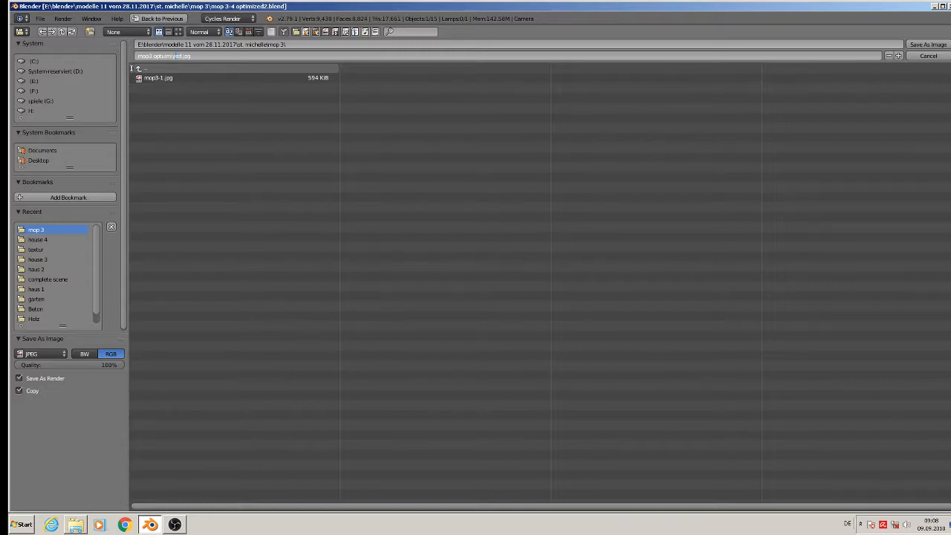
key("BackSpace")
type("z")
type("front")
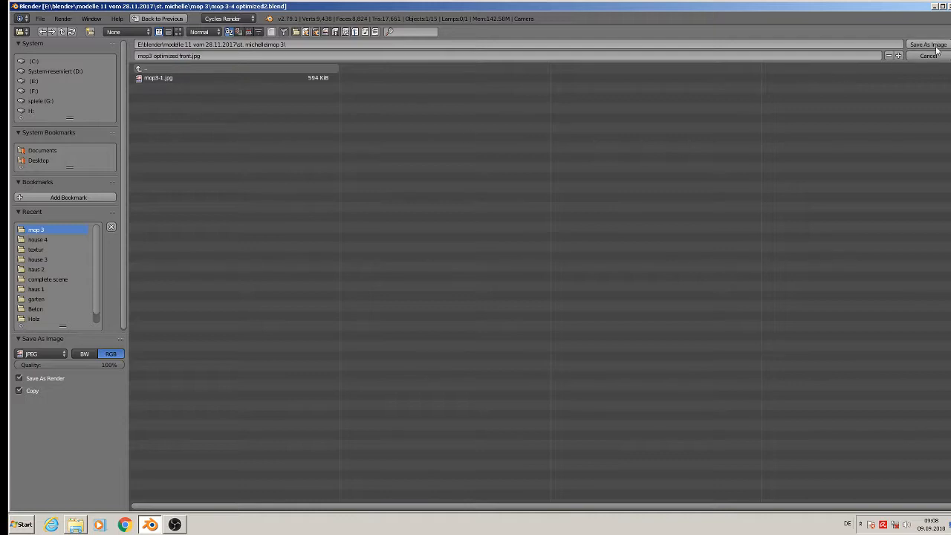
left_click(931, 45)
Leave the camera view and move the camera 3.836 along Y to the rear side of the house
scroll(485, 224, "down", 2)
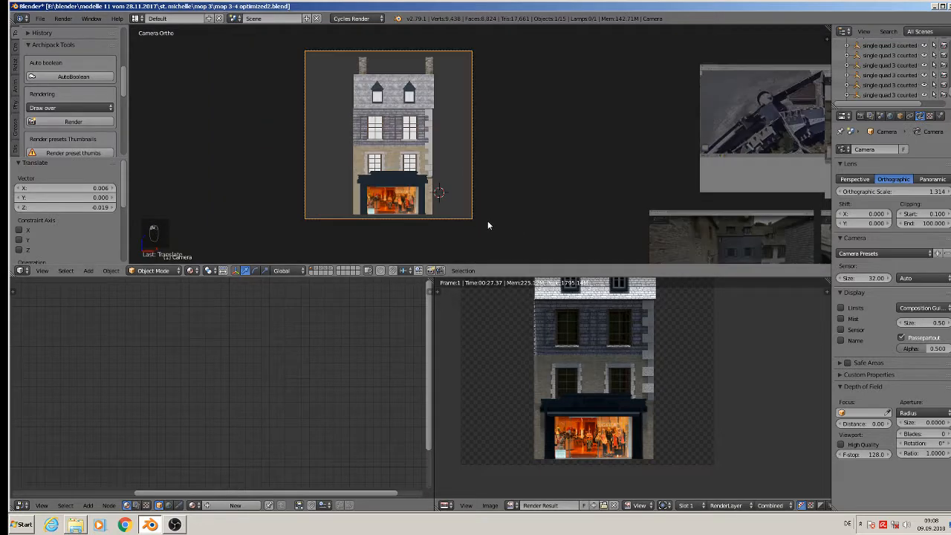
key("KP_0")
middle_click_drag(488, 216, 561, 152)
key("g")
key("y")
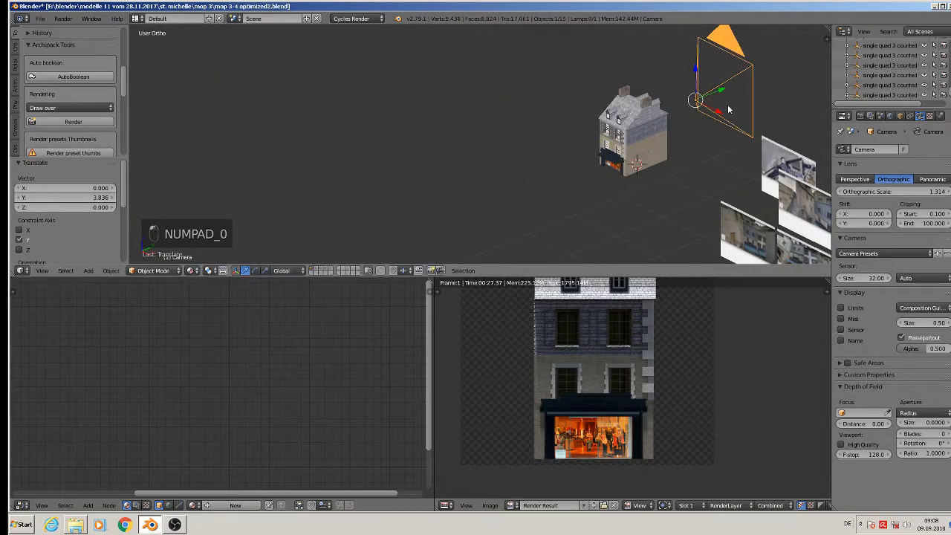
left_click(732, 97)
key("KP_Decimal")
key("r")
key("z")
key("1")
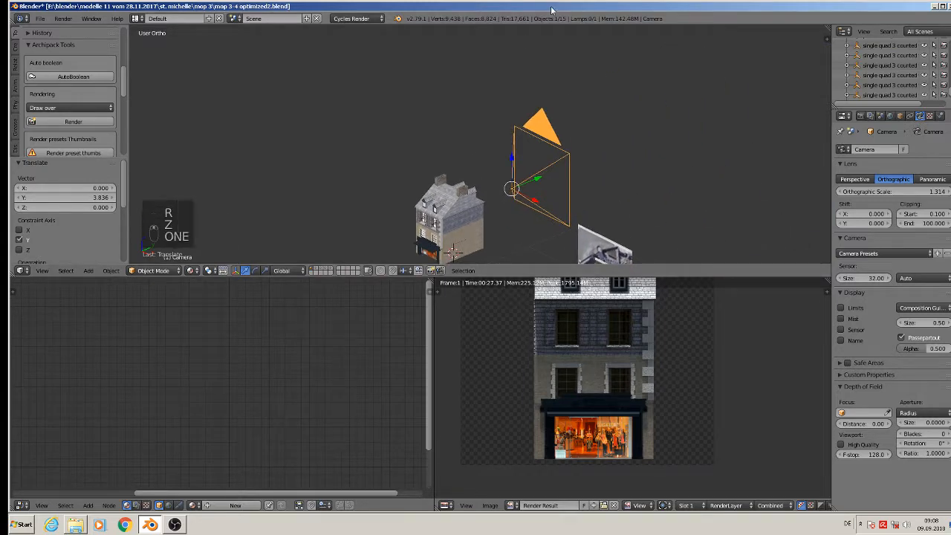
key("8")
key("0")
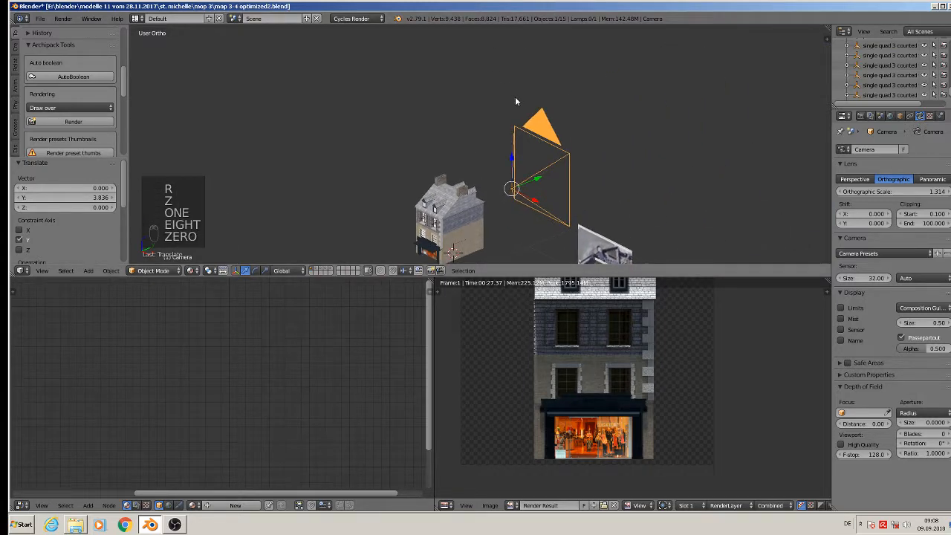
Rotate the camera 180° about the global Z axis and move it 0.649 further back along Y
type("rz180")
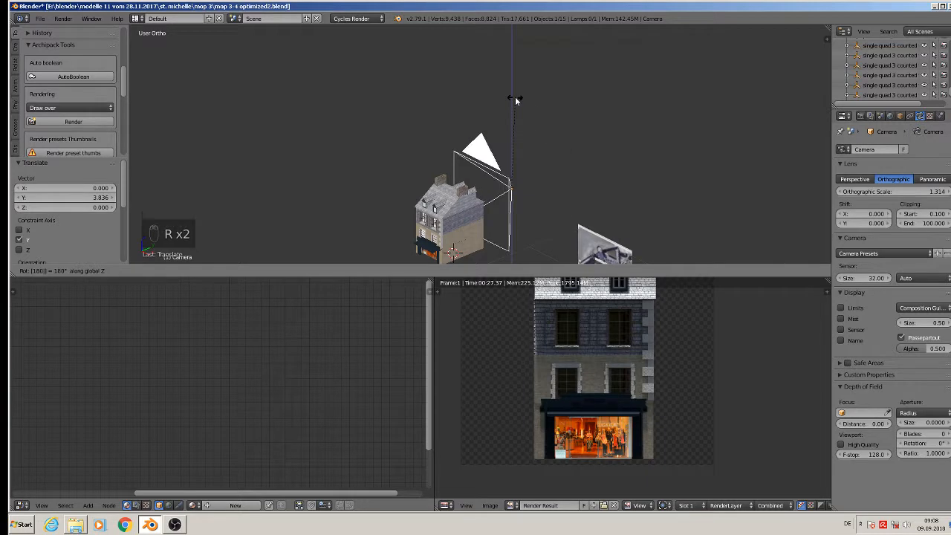
key("Return")
left_click_drag(536, 177, 568, 166)
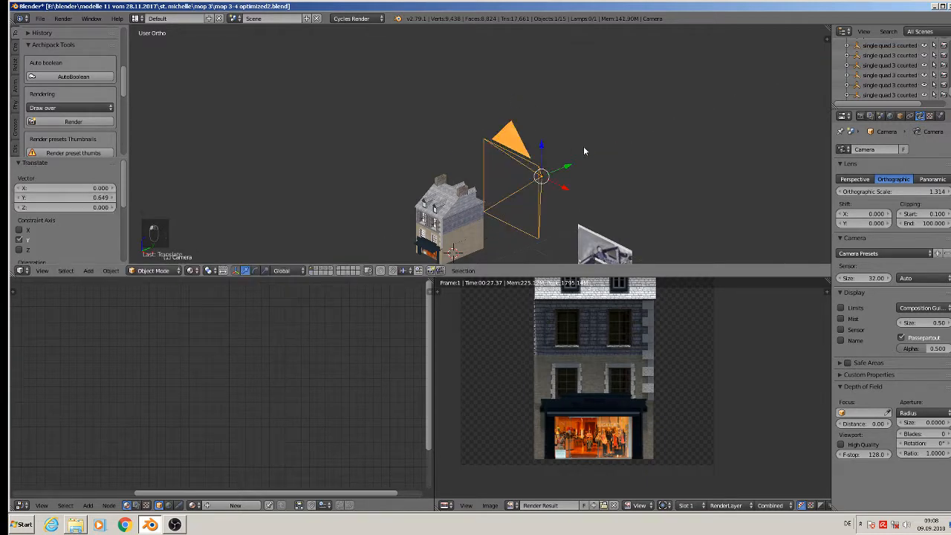
Look through the camera and render the back view of the house
key("KP_0")
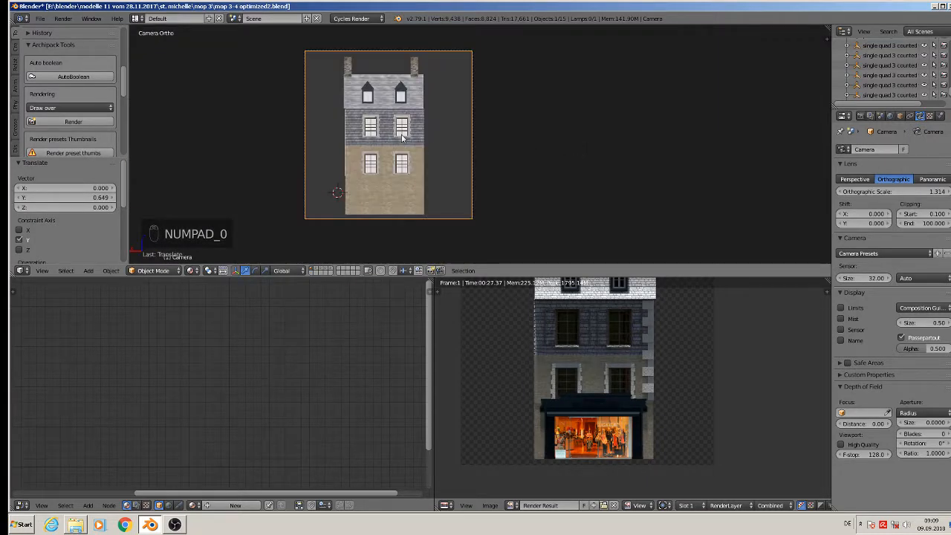
key("F12")
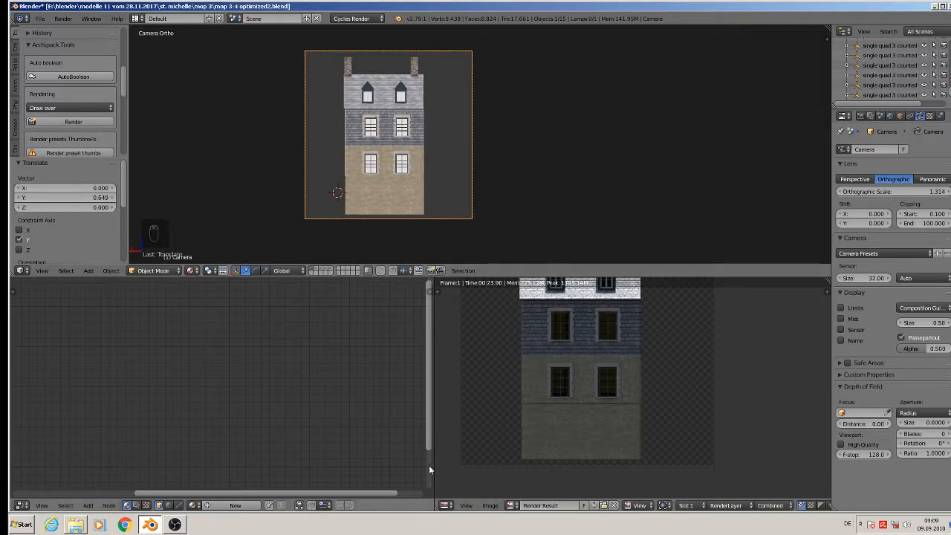
In the rear wall mesh, select the horizontal edge loop below the lower windows and shift it slightly along Z to remove the dark seam
scroll(366, 148, "up", 7)
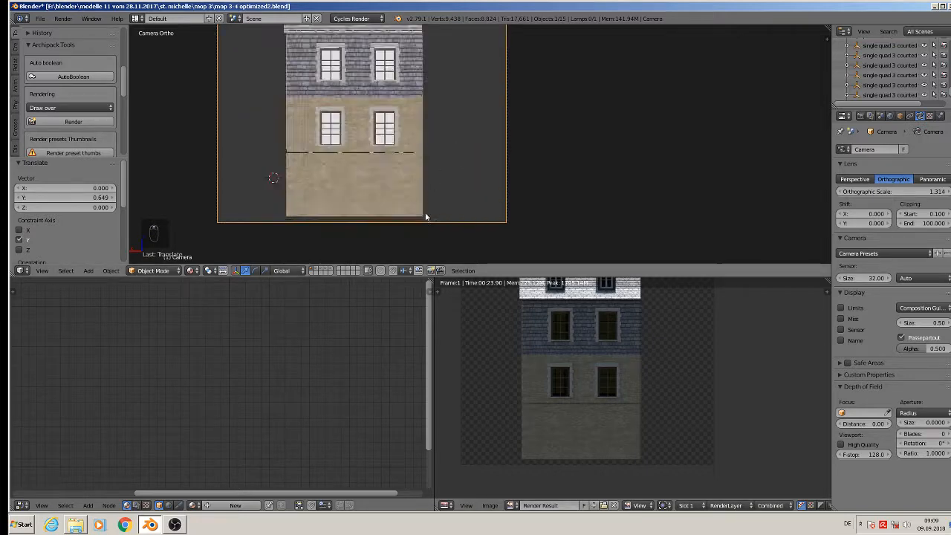
right_click(300, 138)
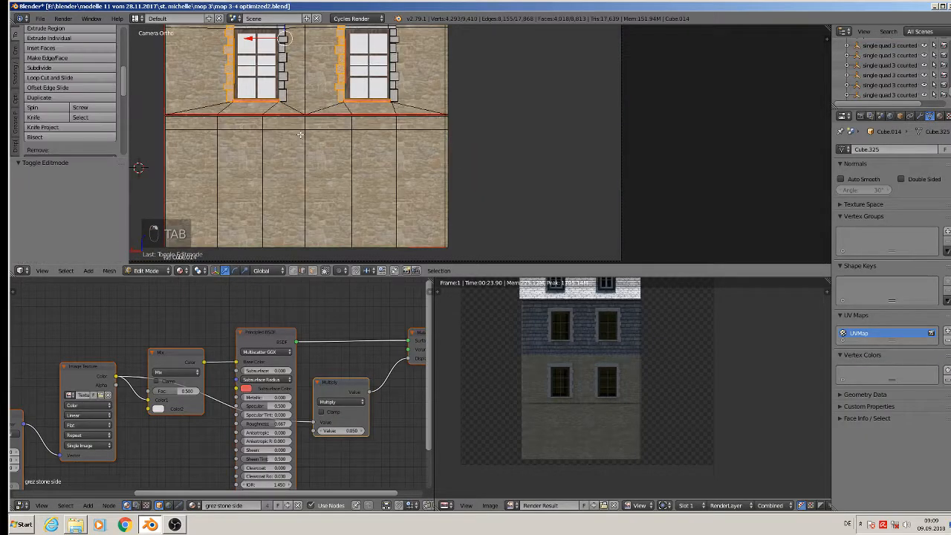
key("Tab")
scroll(322, 130, "up", 2)
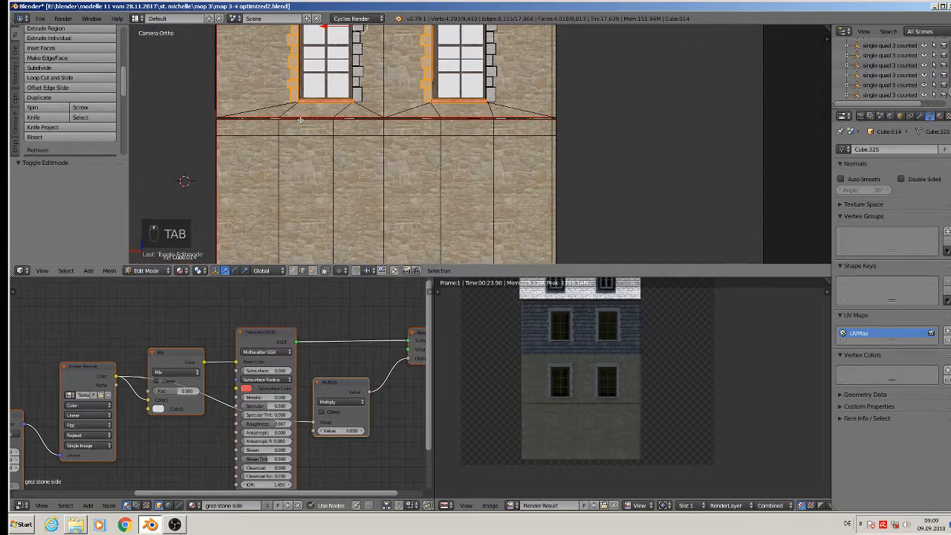
right_click(297, 119, "alt")
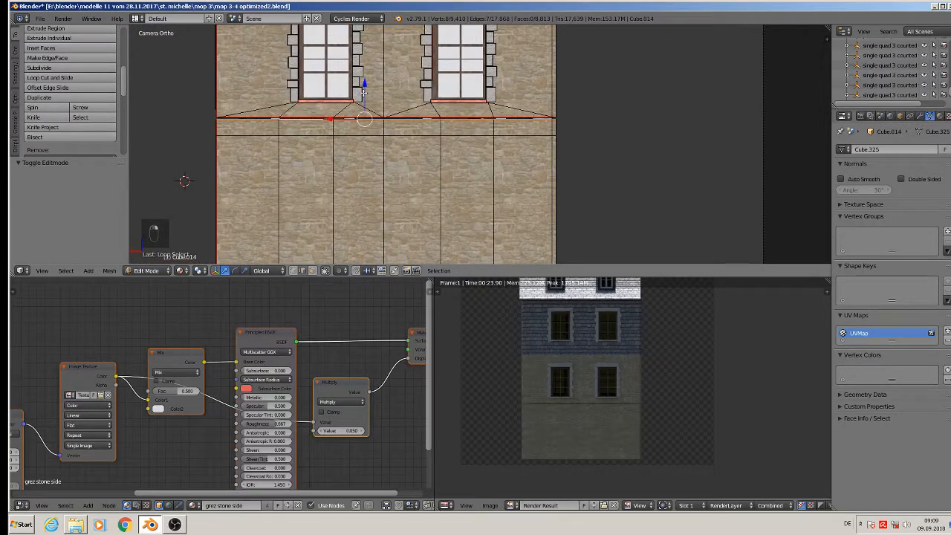
key("Tab")
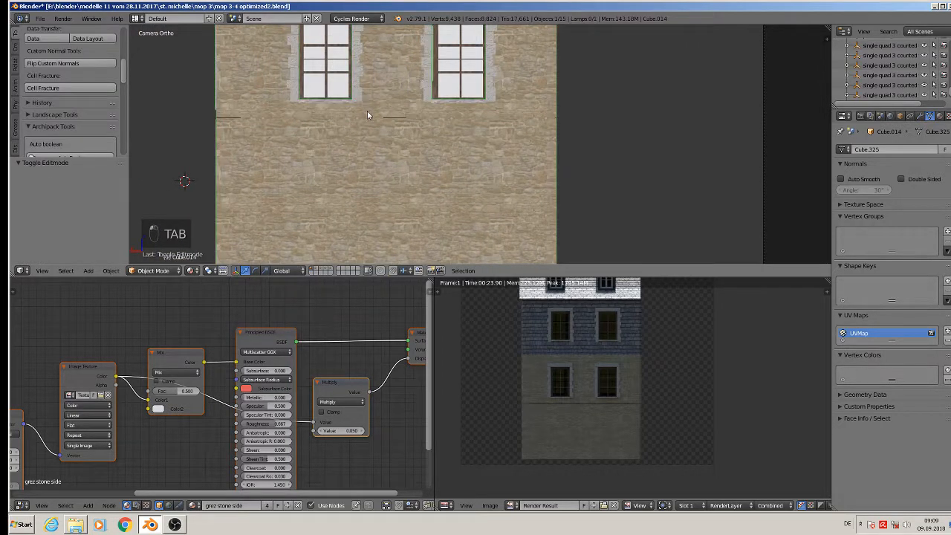
key("Tab")
left_click_drag(364, 95, 386, 97)
key("Tab")
key("Tab")
key("Tab")
scroll(393, 116, "down", 1)
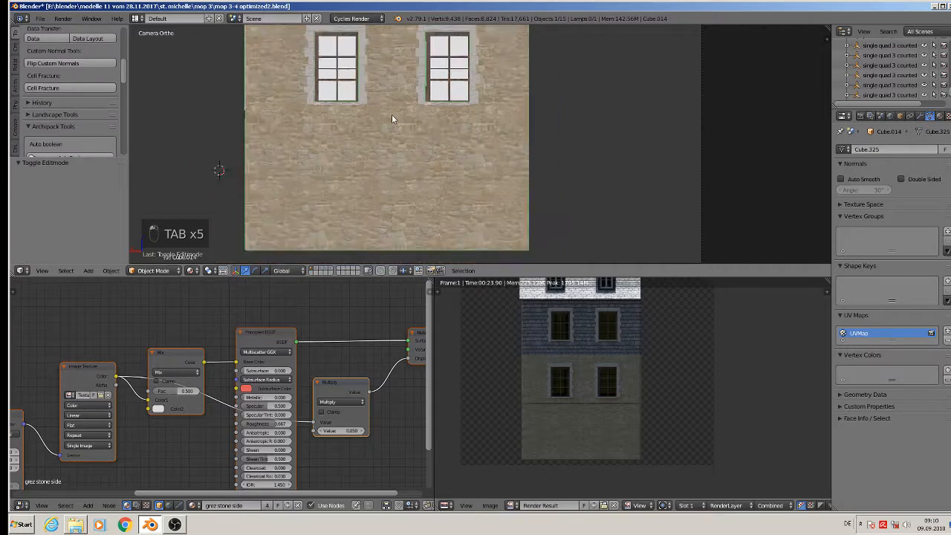
Render the back view again with the adjusted rear wall
scroll(392, 119, "down", 1)
key("F12")
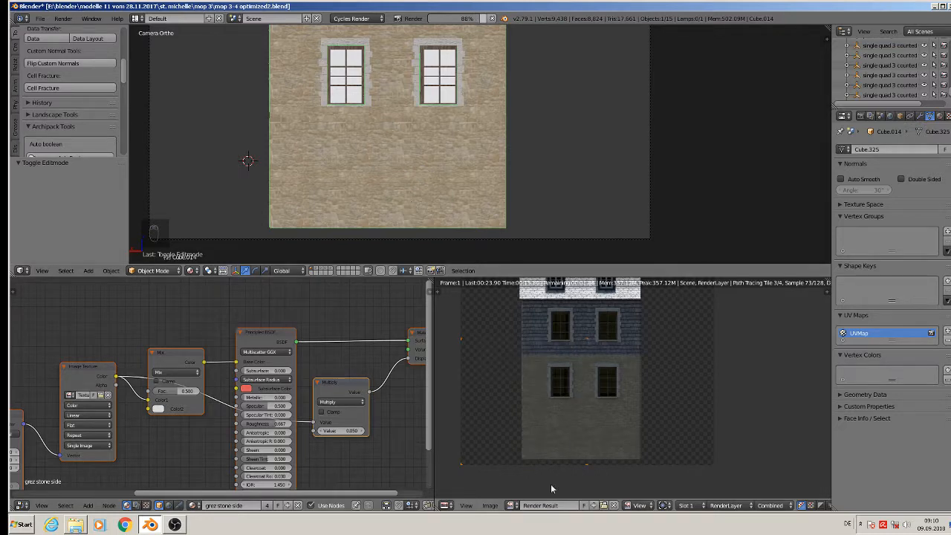
scroll(553, 479, "down", 1)
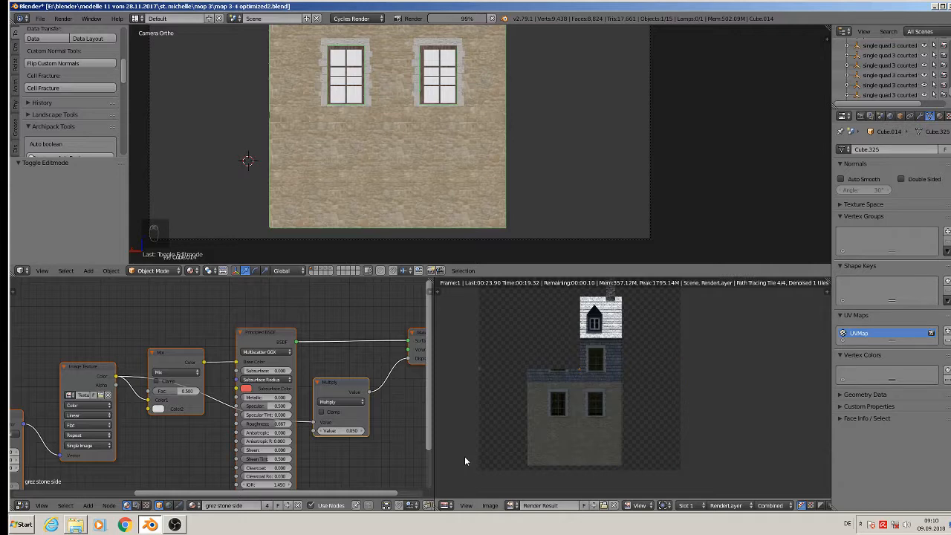
Save the rendered back view as mop3 optimized back.jpg in the mop 3 folder
left_click(491, 506)
left_click(524, 444)
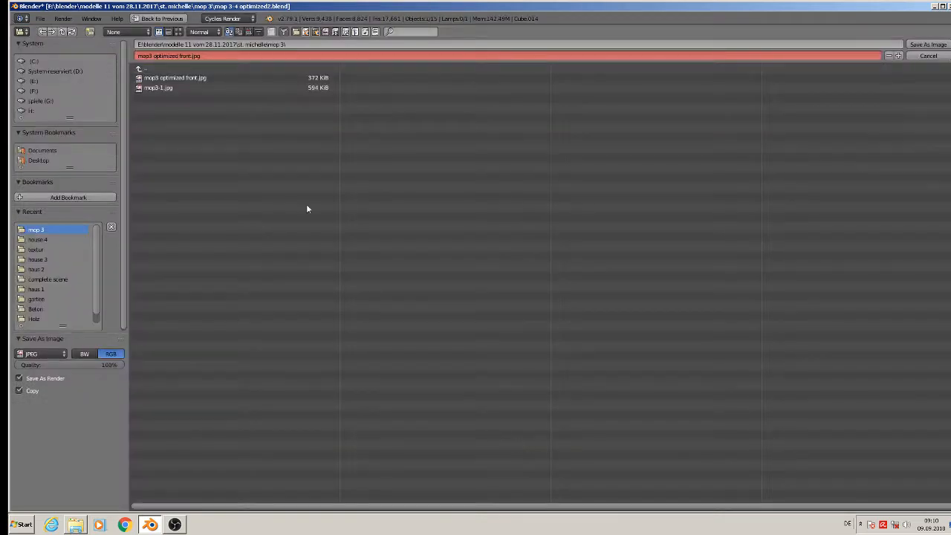
left_click(178, 78)
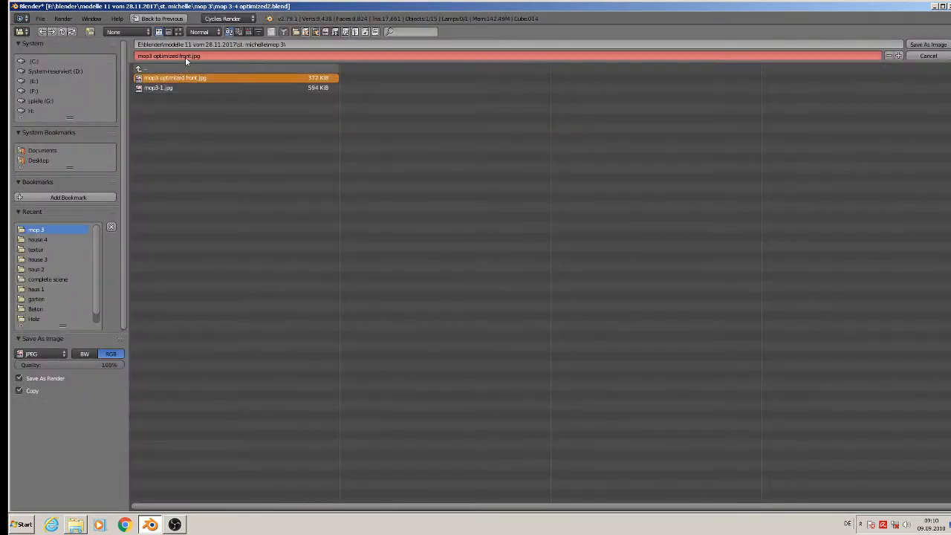
key("BackSpace")
key("BackSpace")
key("BackSpace")
key("BackSpace")
key("BackSpace")
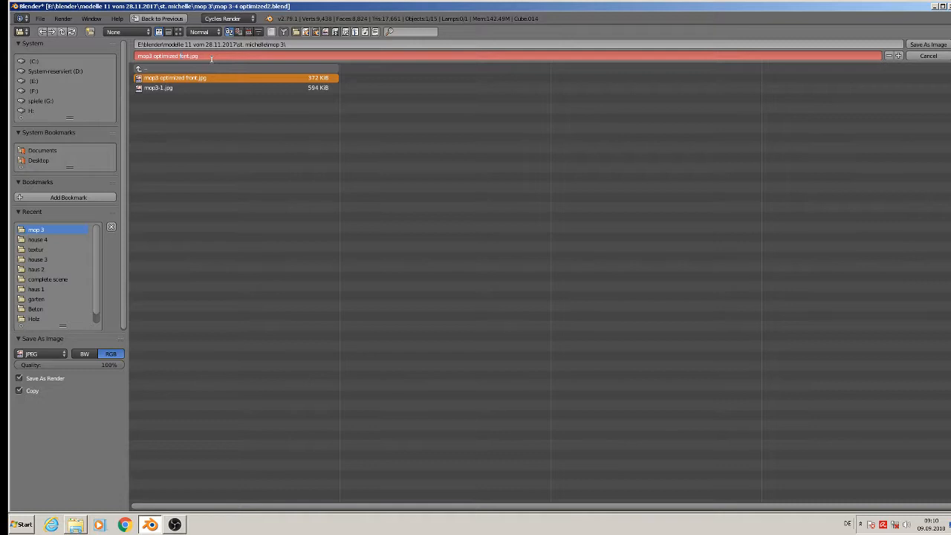
type("back")
left_click(928, 44)
key("Escape")
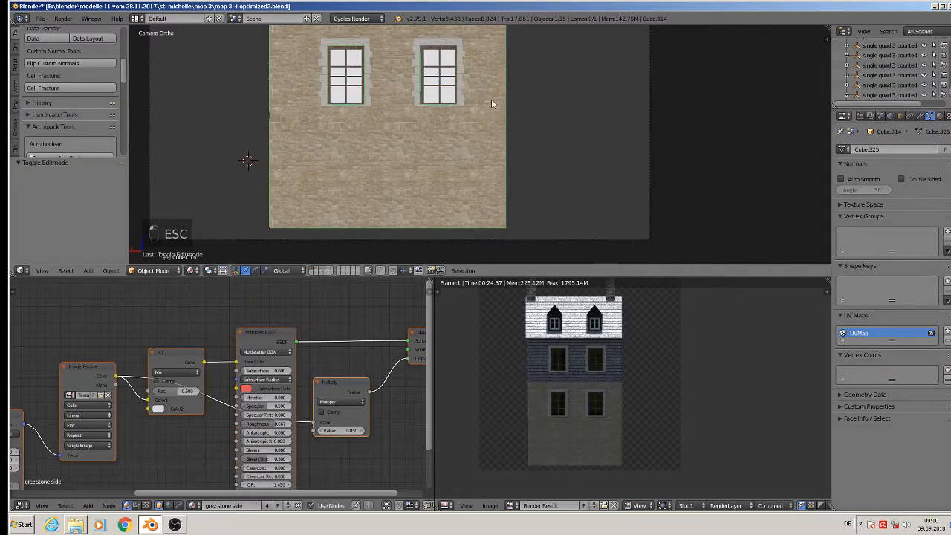
key("Escape")
Leave the camera view, select the camera and rotate it 90° about the global Z axis
key("KP_0")
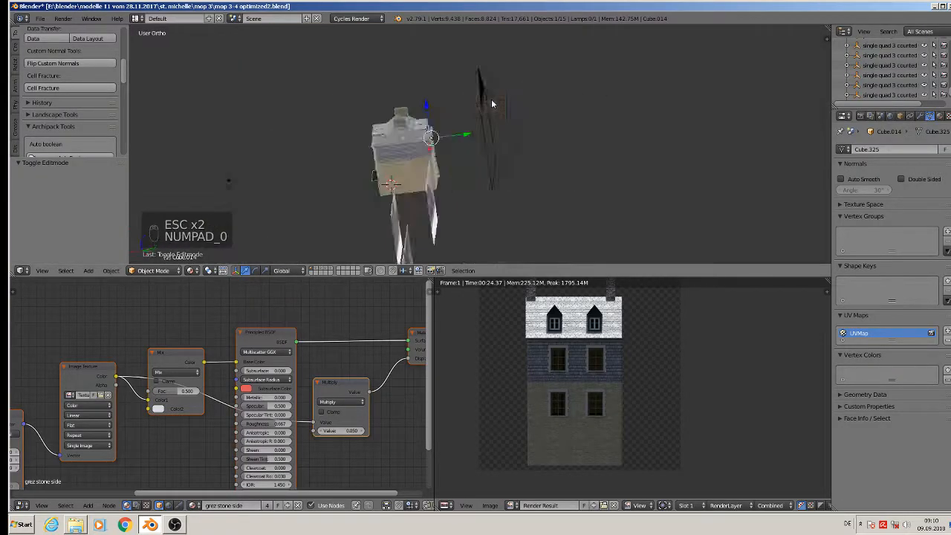
scroll(526, 167, "down", 3)
scroll(516, 192, "up", 2)
right_click(545, 173)
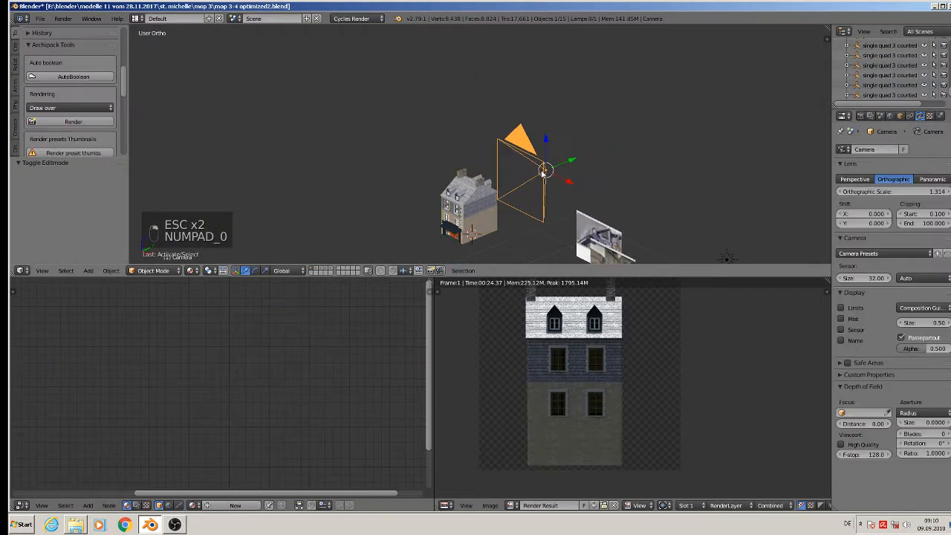
type("rz")
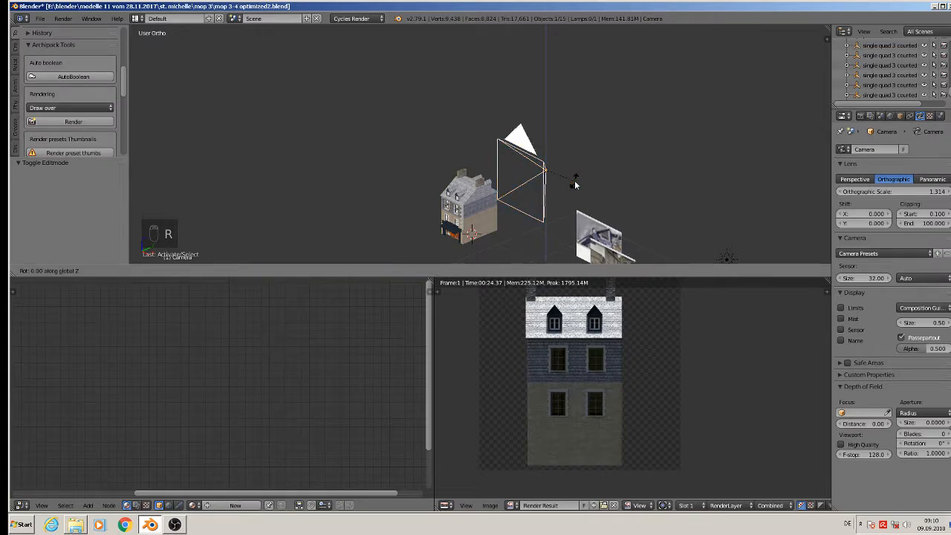
type("90")
key("Return")
middle_click_drag(575, 184, 630, 191)
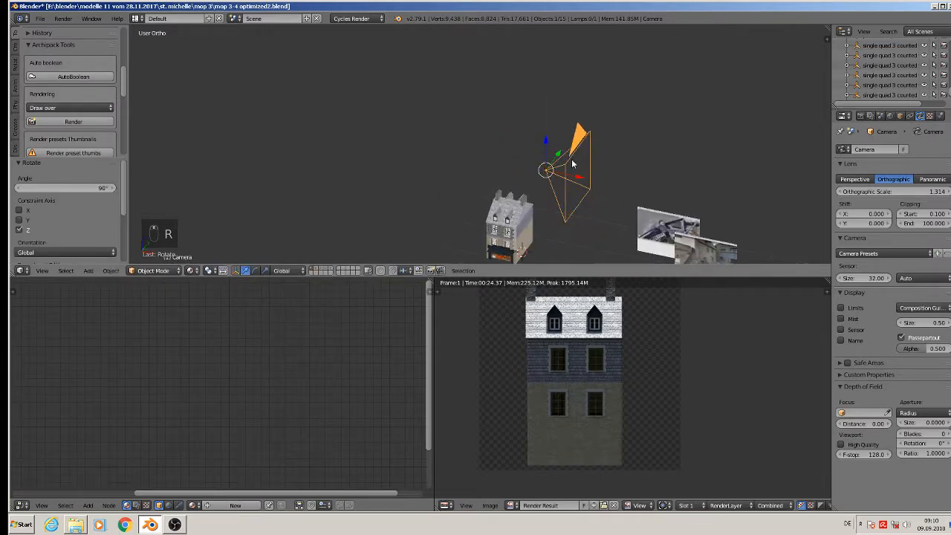
Move the camera -1.735 along Y, centre the house's side wall in the camera view and render it
left_click_drag(579, 178, 460, 195)
key("KP_0")
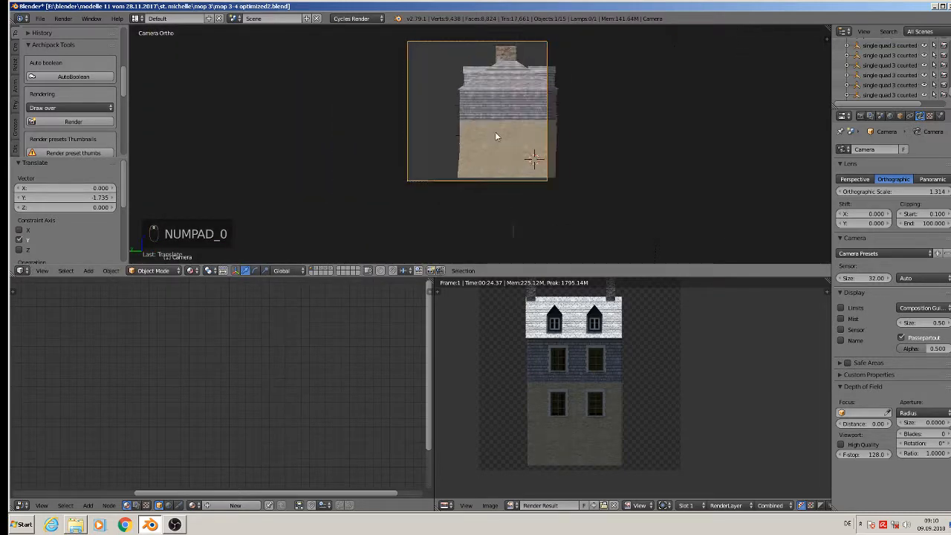
key("g")
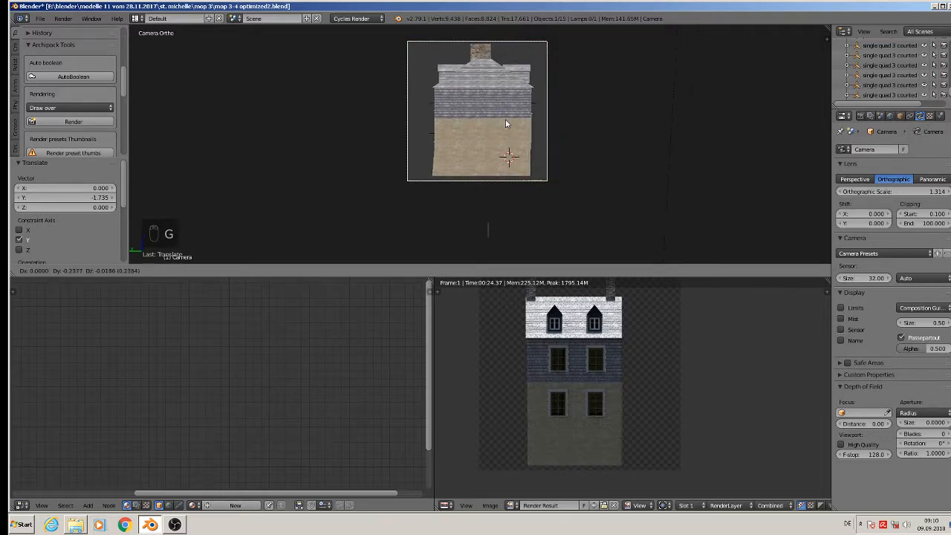
left_click(504, 117)
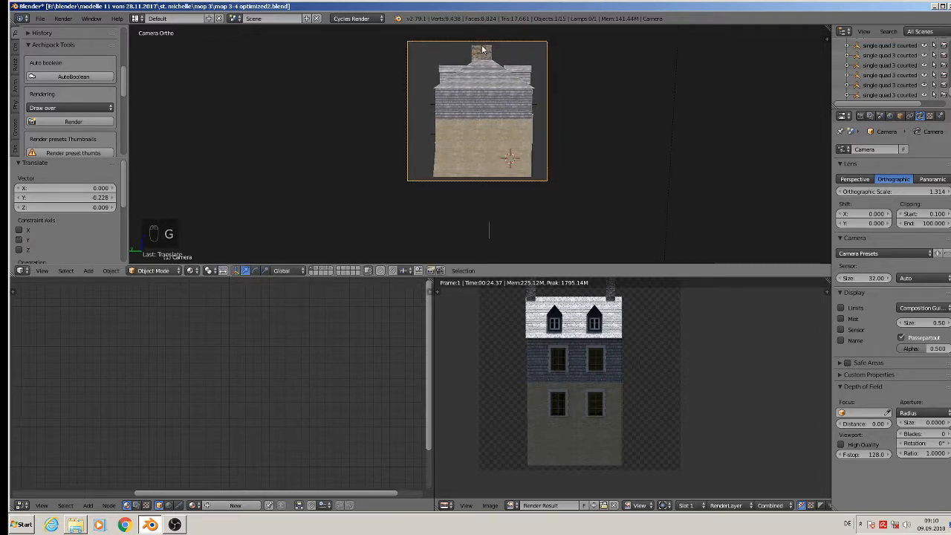
key("F12")
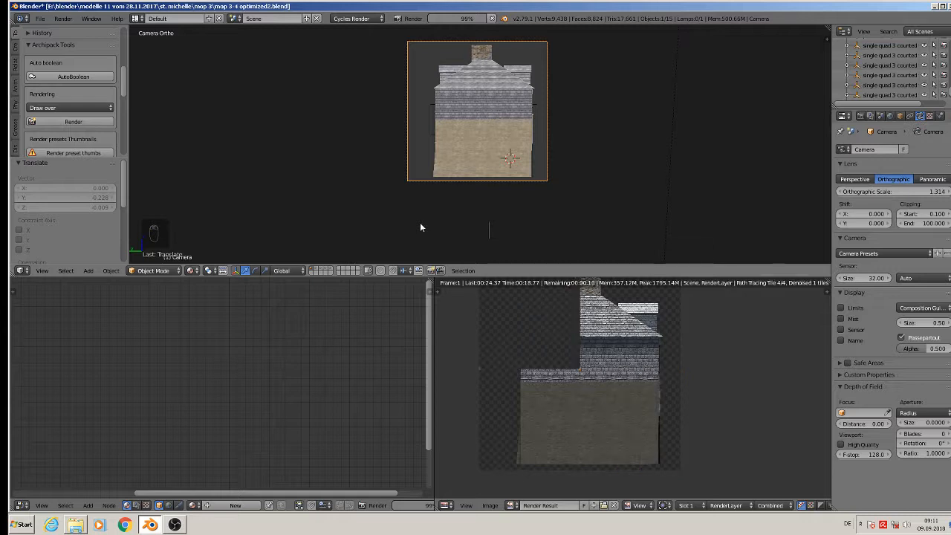
Save the rendered side view as mop3 optimized left.jpg in the mop 3 folder
right_click(496, 140)
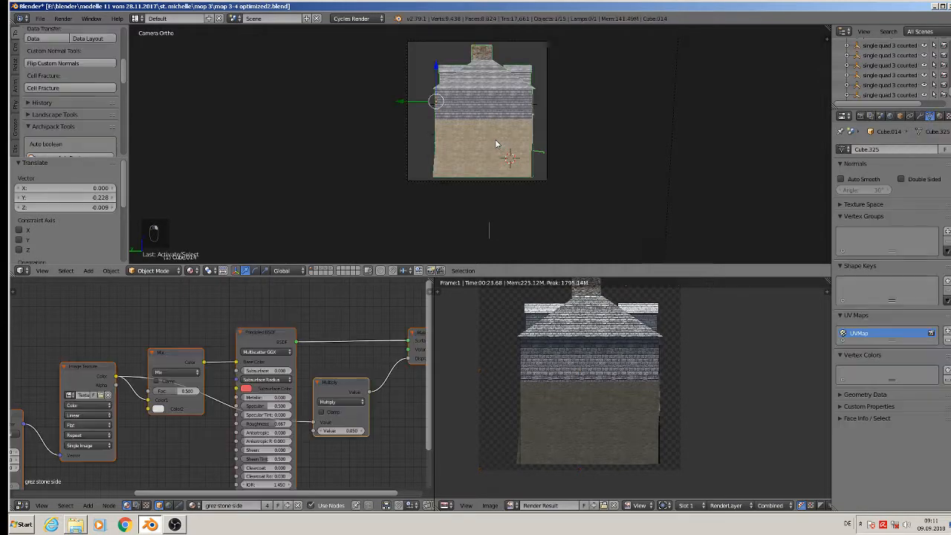
middle_click_drag(530, 156, 457, 166)
scroll(457, 167, "down", 6)
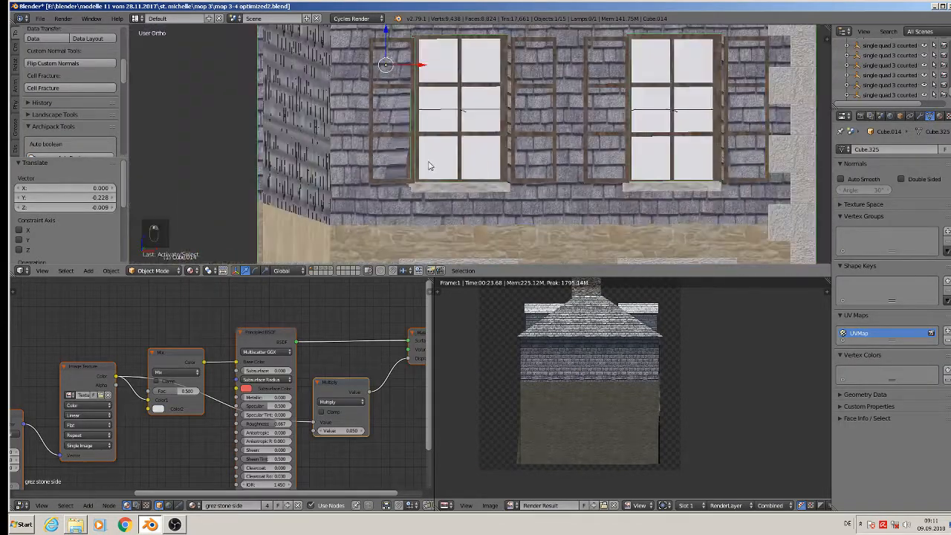
scroll(443, 197, "down", 6)
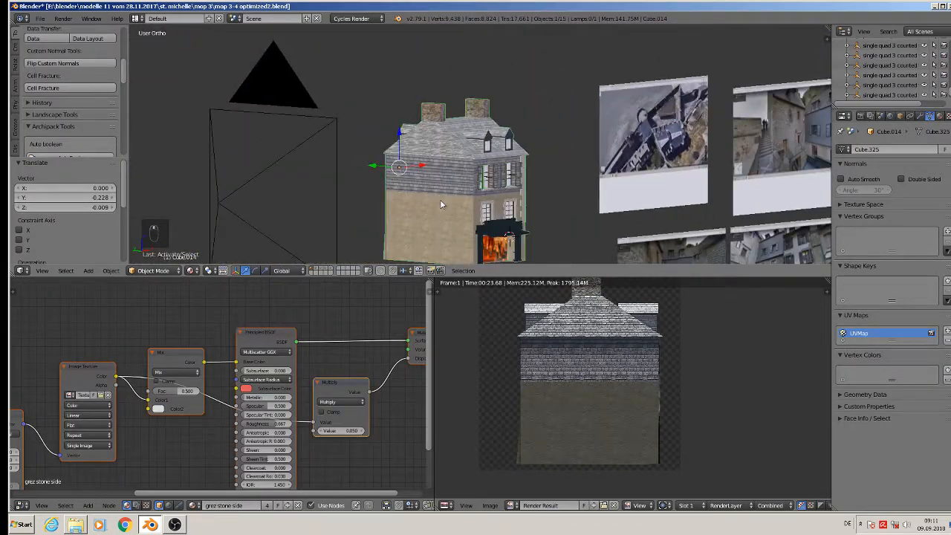
left_click(489, 506)
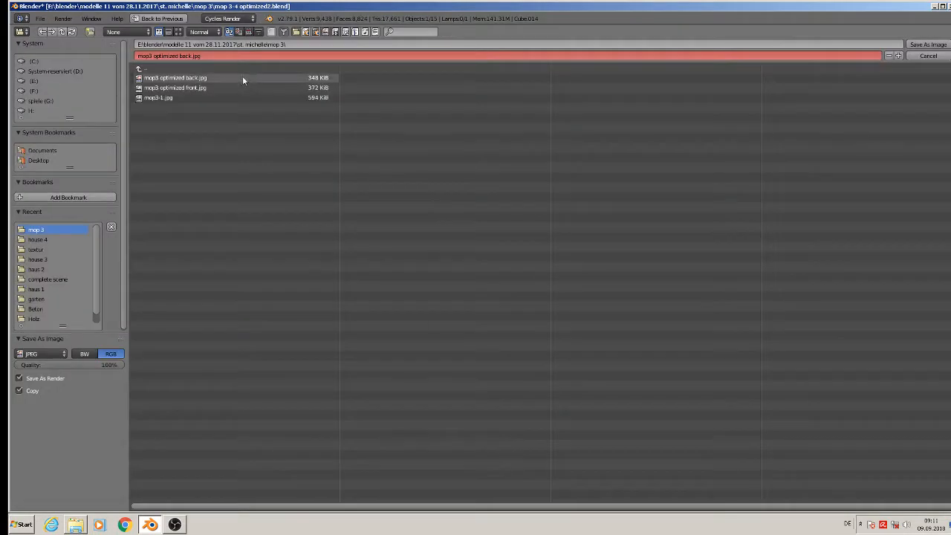
left_click(184, 56)
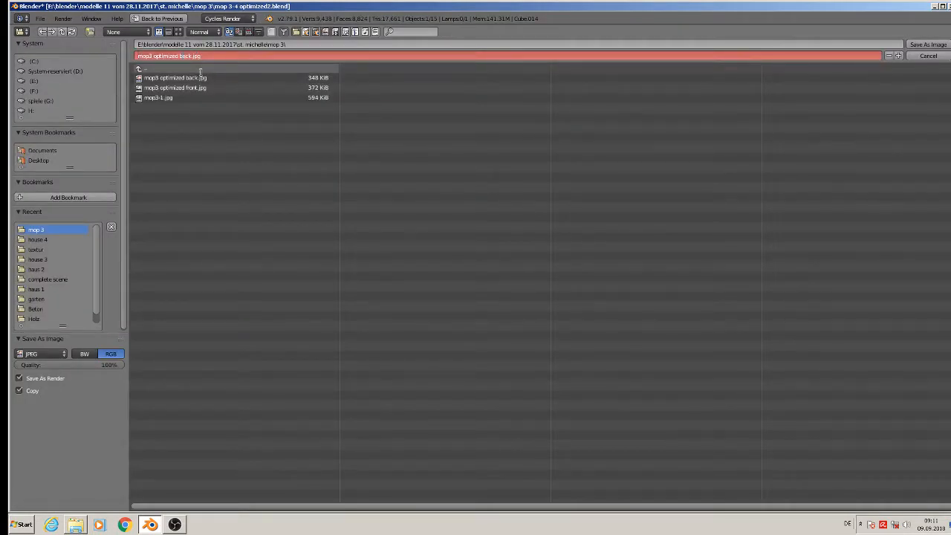
key("BackSpace")
key("BackSpace")
key("BackSpace")
left_click(928, 46)
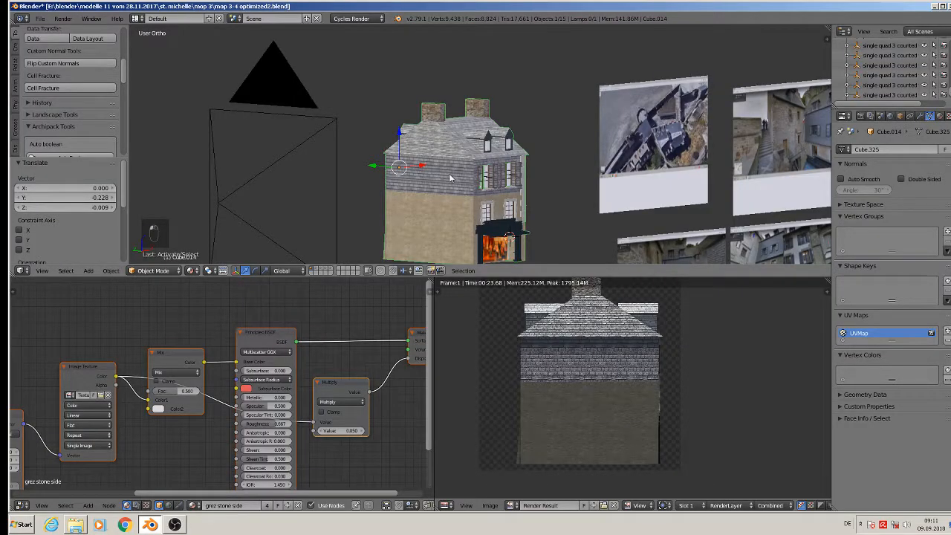
Move the camera 3.637 along X to the opposite side of the house and rotate it 180° about the global Z axis
scroll(450, 178, "down", 3)
right_click(357, 208)
middle_click_drag(357, 208, 278, 226)
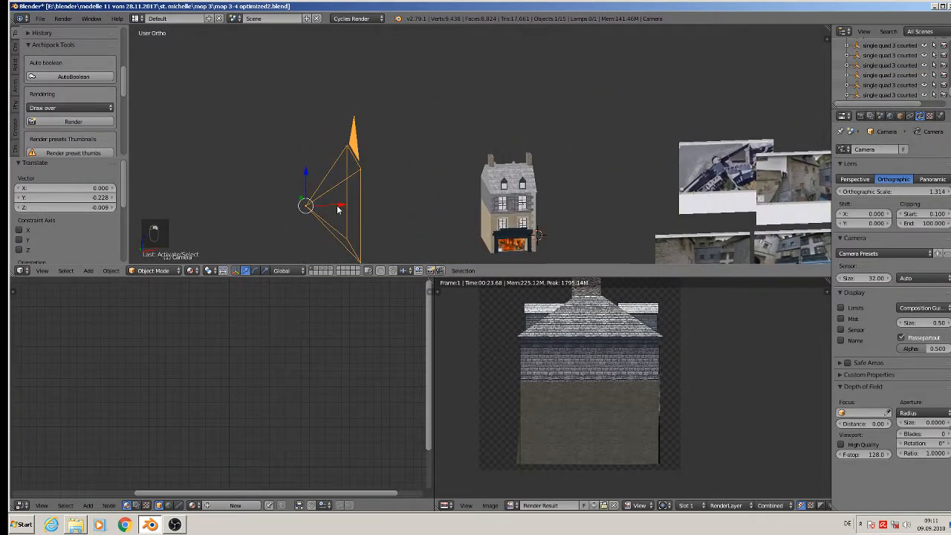
key("g")
key("x")
left_click(602, 208)
type("r")
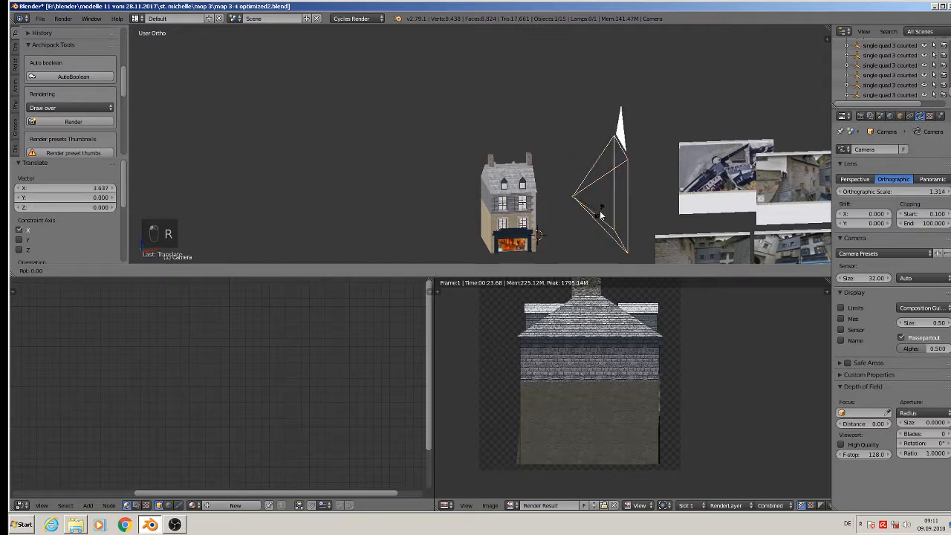
type("z180")
key("Return")
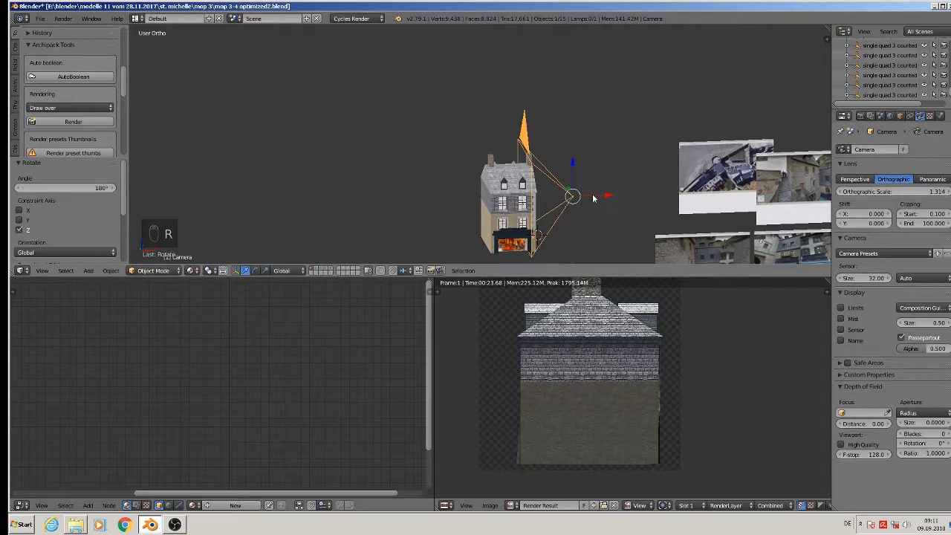
Move the camera another 0.940 along X away from the house and start a render from the camera view
key("g")
key("x")
left_click(674, 209)
key("KP_0")
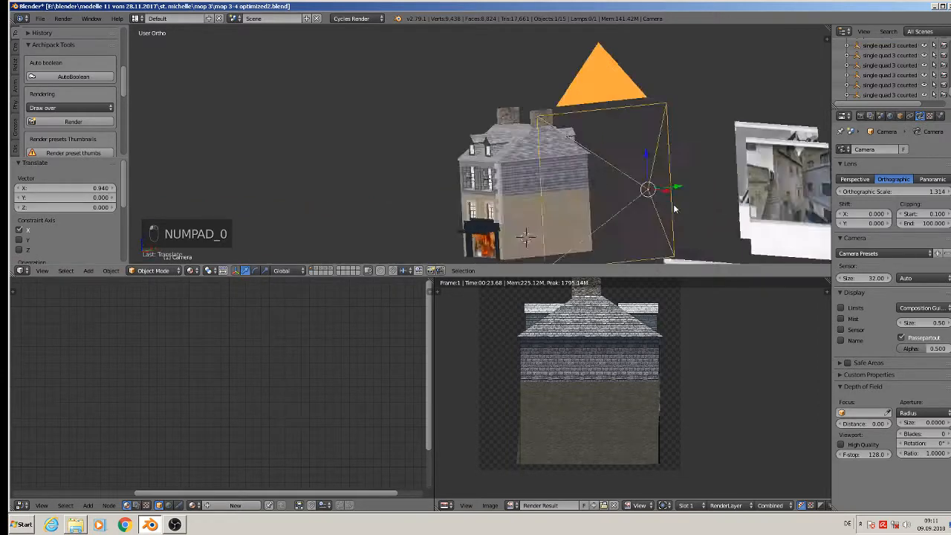
key("F12")
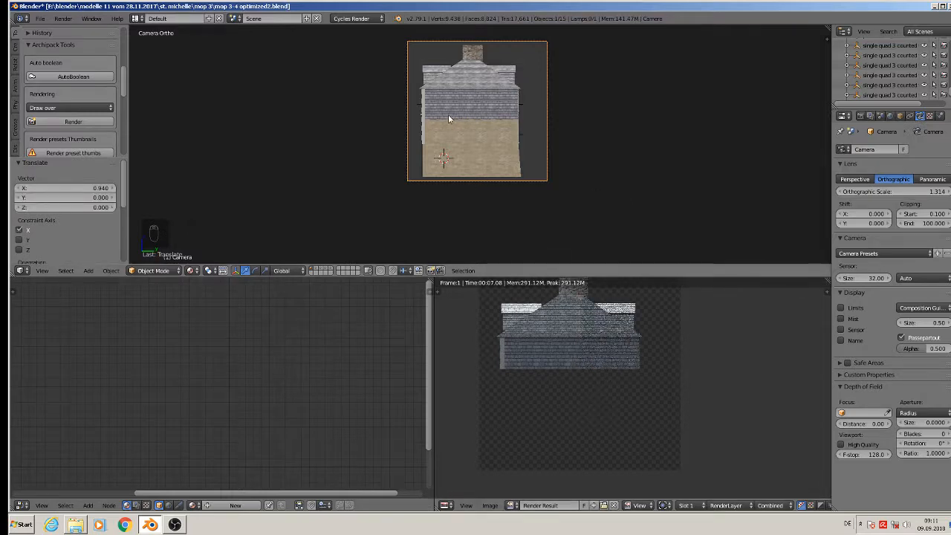
In the house mesh, move the lower dormer edge -0.016 along Z and shift the dormer's roof edge toward the main roof
scroll(448, 119, "up", 4)
right_click(449, 73)
key("Tab")
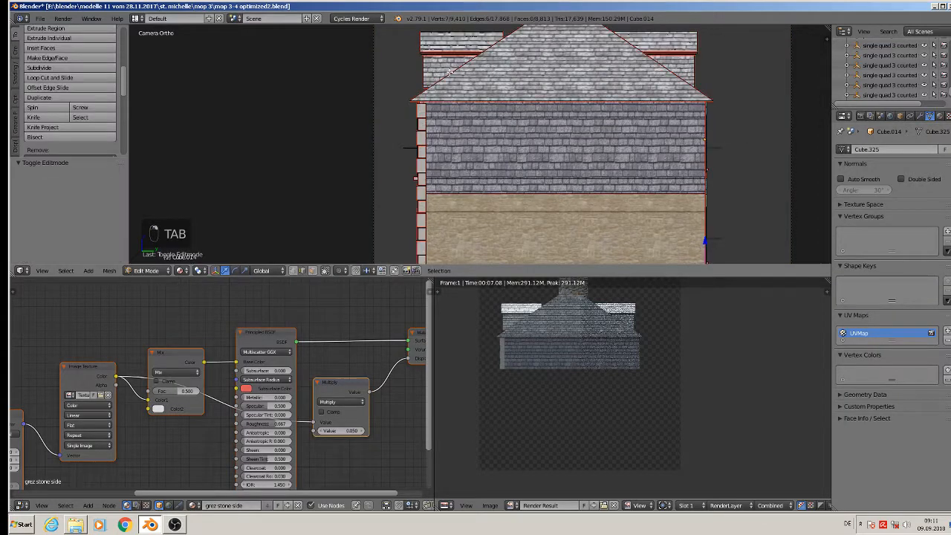
key("ctrl+e")
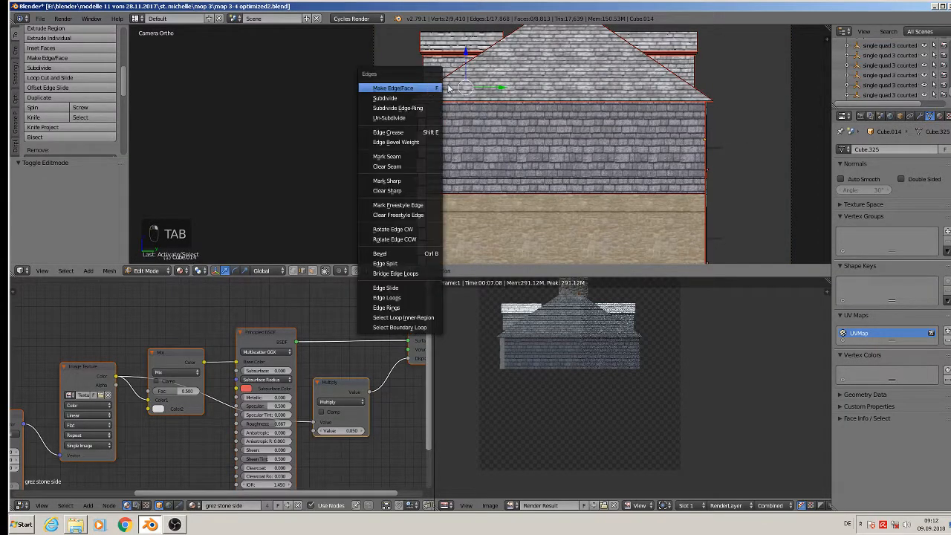
right_click(479, 44)
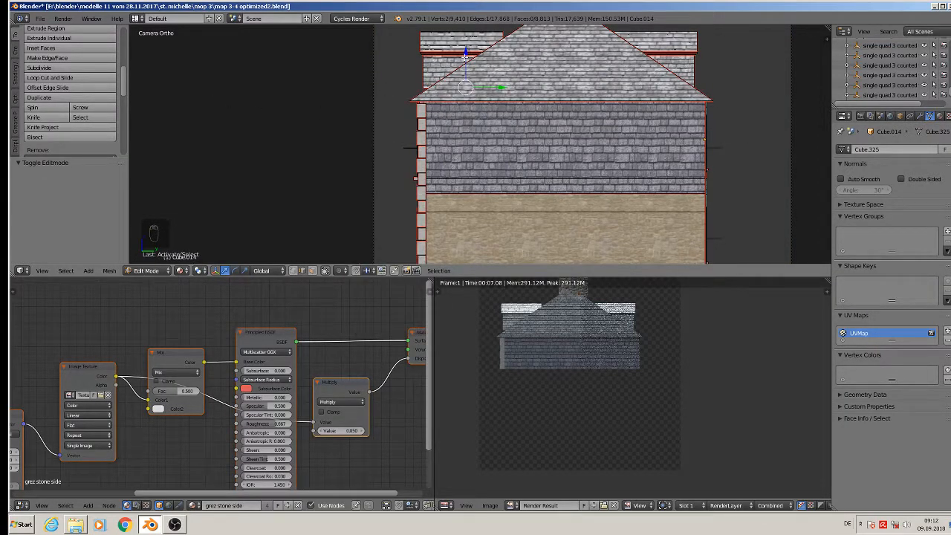
left_click_drag(464, 53, 465, 60)
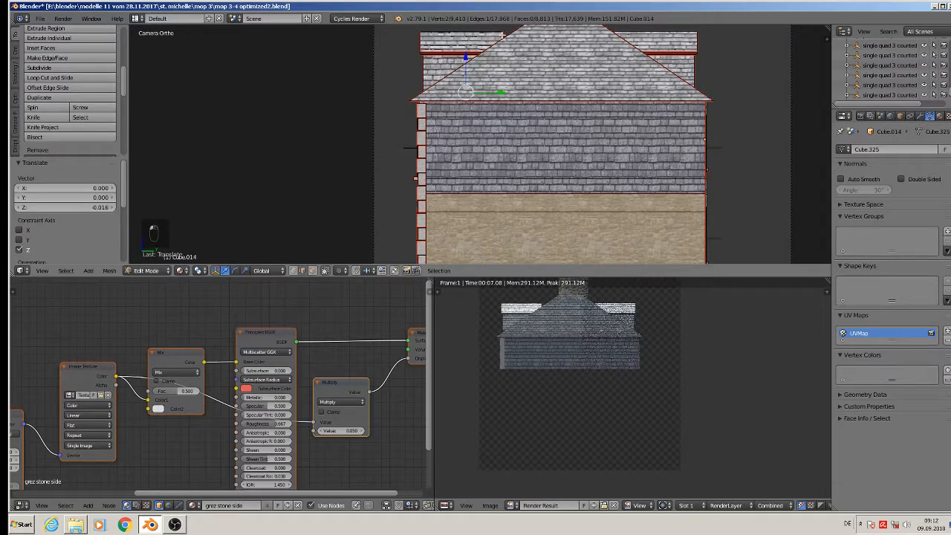
key("ctrl+e")
right_click(486, 35)
left_click_drag(525, 40, 548, 42)
key("Tab")
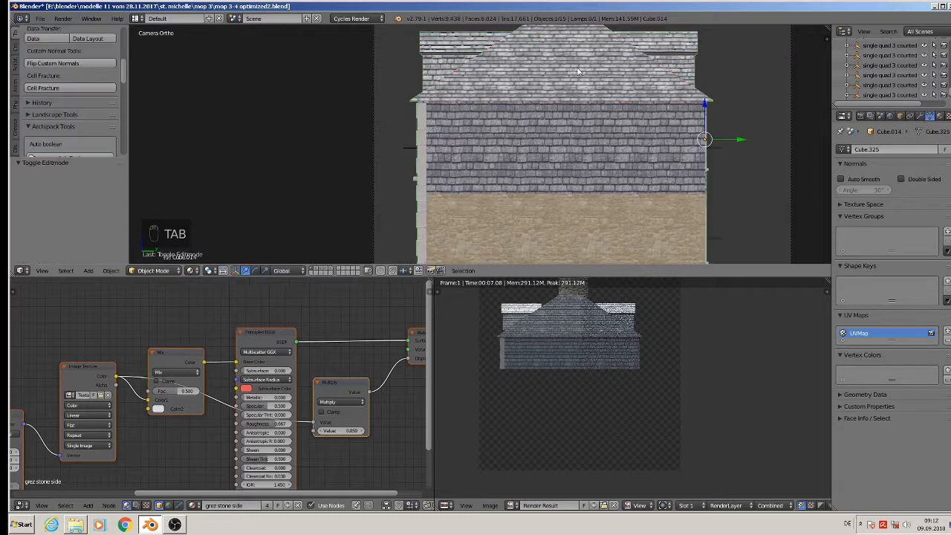
Save the blend file and render the opposite side view again with the adjusted dormer
scroll(578, 73, "down", 3)
left_click(40, 18)
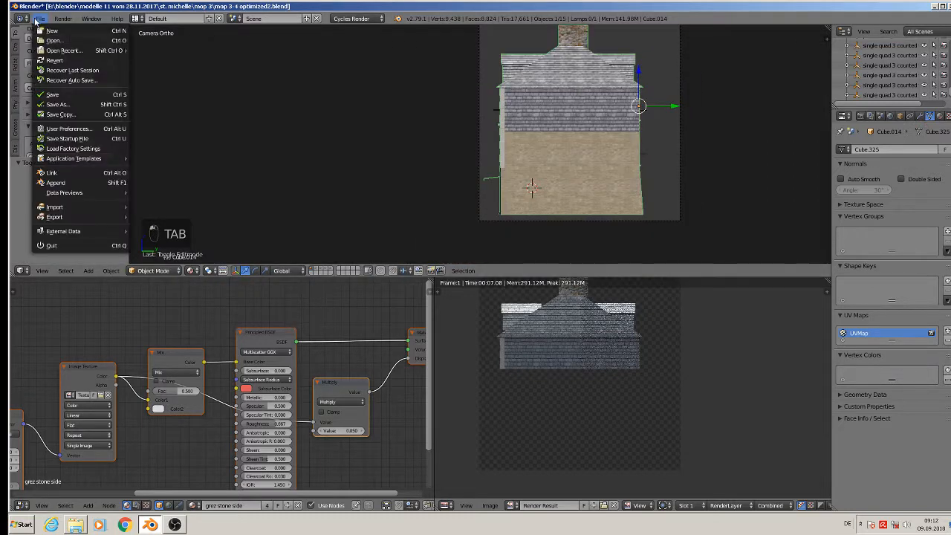
left_click(61, 95)
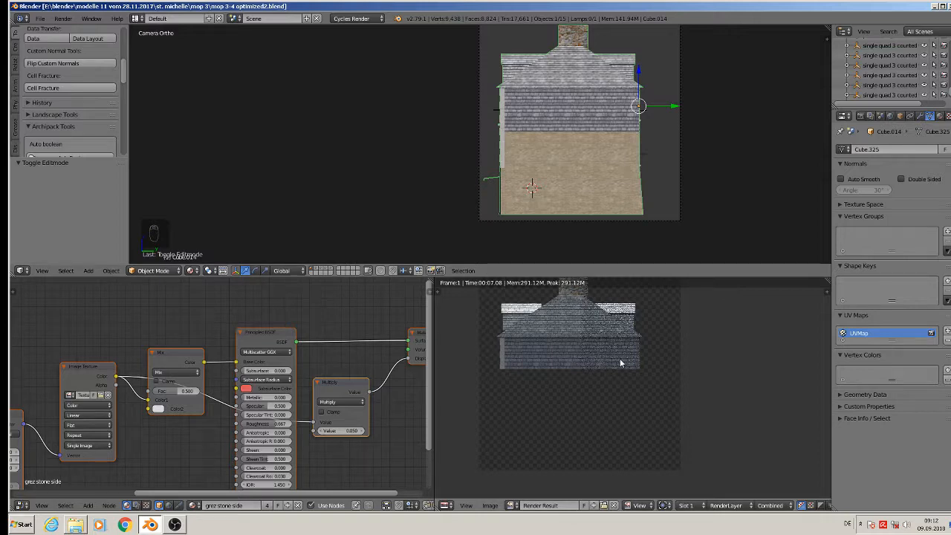
key("F12")
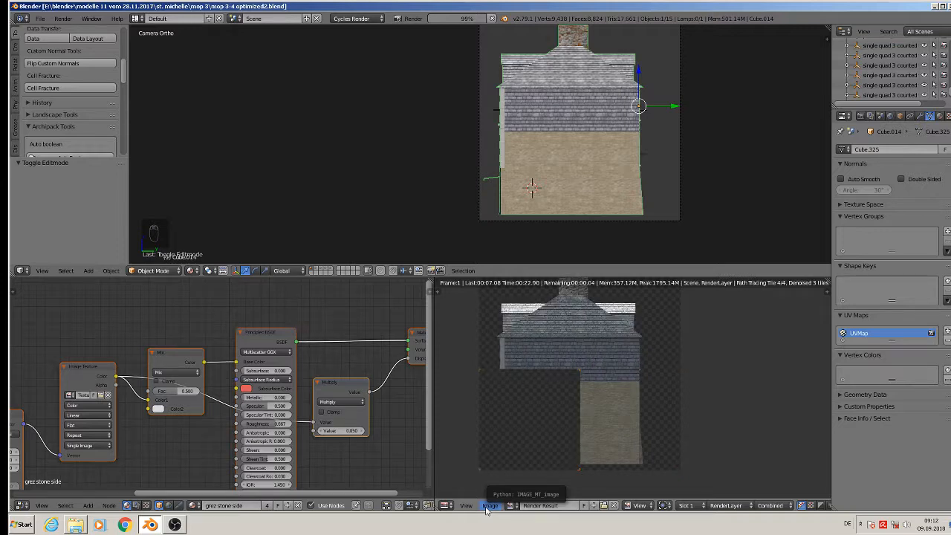
Save the new side render as mop3 optimized right.jpg in the mop 3 folder
left_click(488, 507)
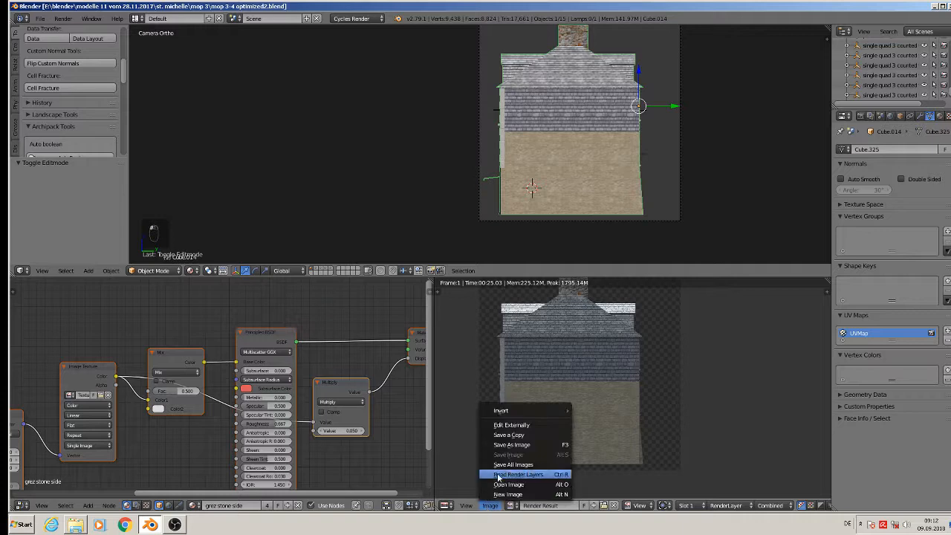
left_click(509, 445)
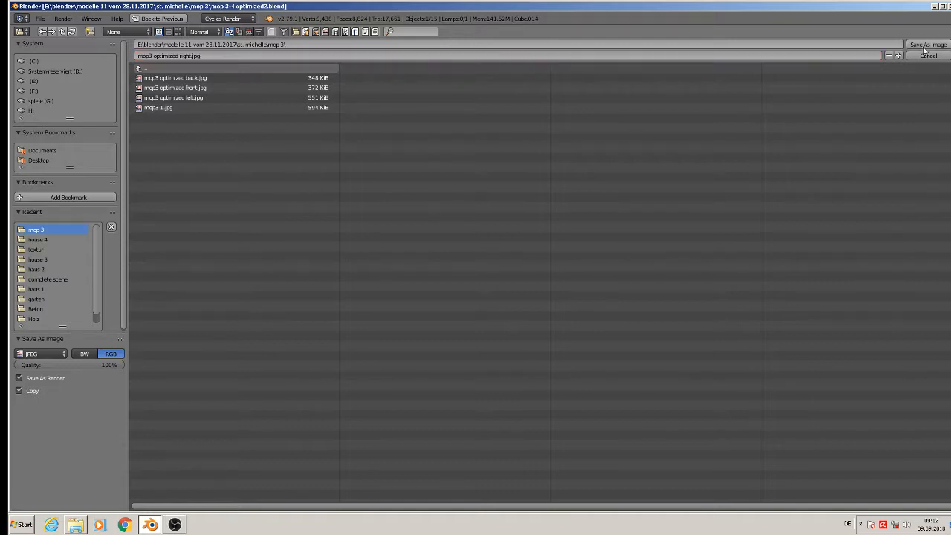
left_click(926, 45)
key("Escape")
key("backslash")
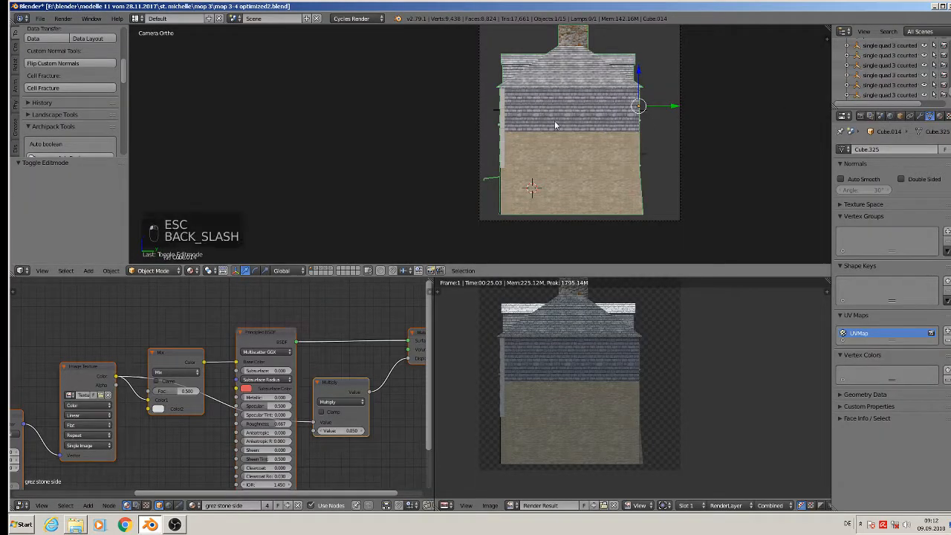
Leave the camera view, deselect everything and show only the layer with the untextured house in front view
key("KP_0")
scroll(563, 135, "down", 4)
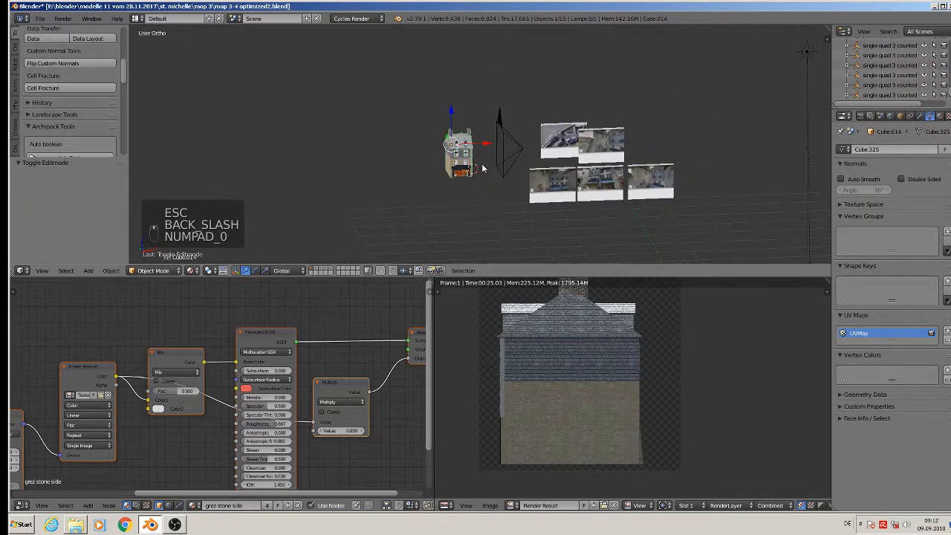
key("a")
key("a")
scroll(494, 175, "up", 2)
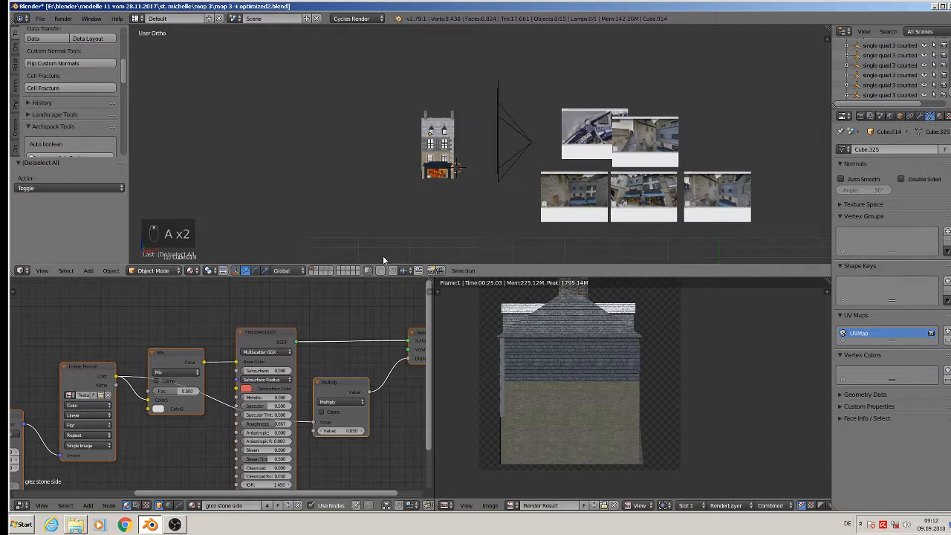
left_click(333, 270)
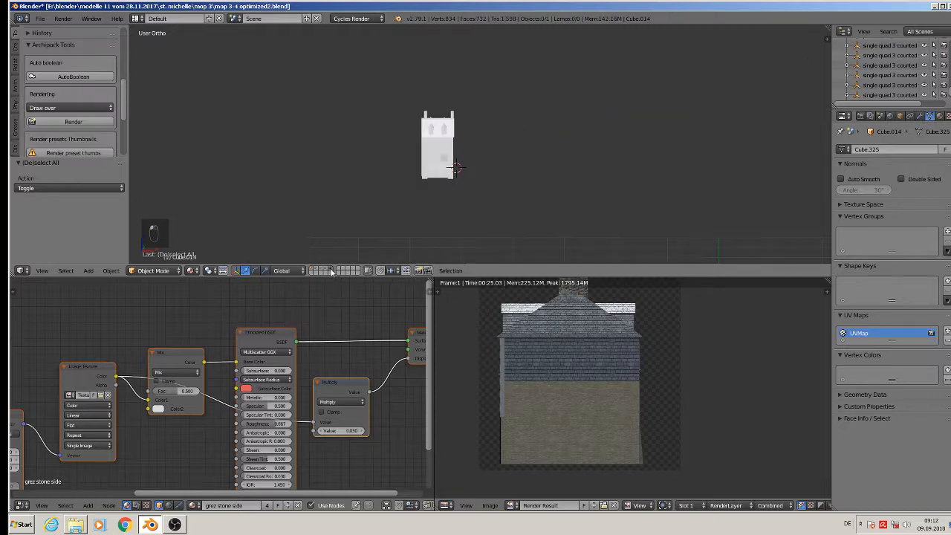
scroll(436, 195, "up", 4)
scroll(433, 157, "up", 2)
key("KP_1")
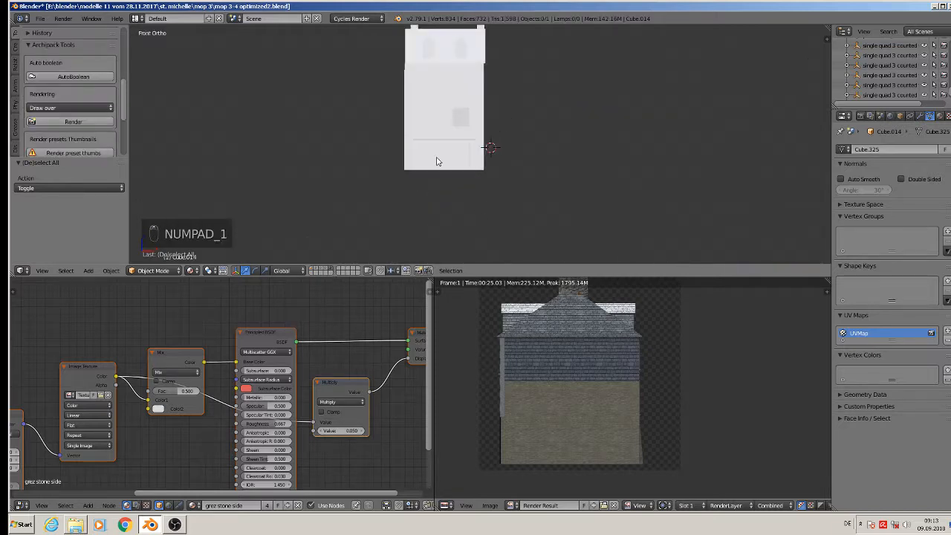
scroll(442, 134, "up", 1)
middle_click_drag(442, 134, 427, 176, "shift")
Open the untextured house mesh in Edit Mode with a taller viewport, deselect all its geometry and switch to face selection
right_click(426, 153)
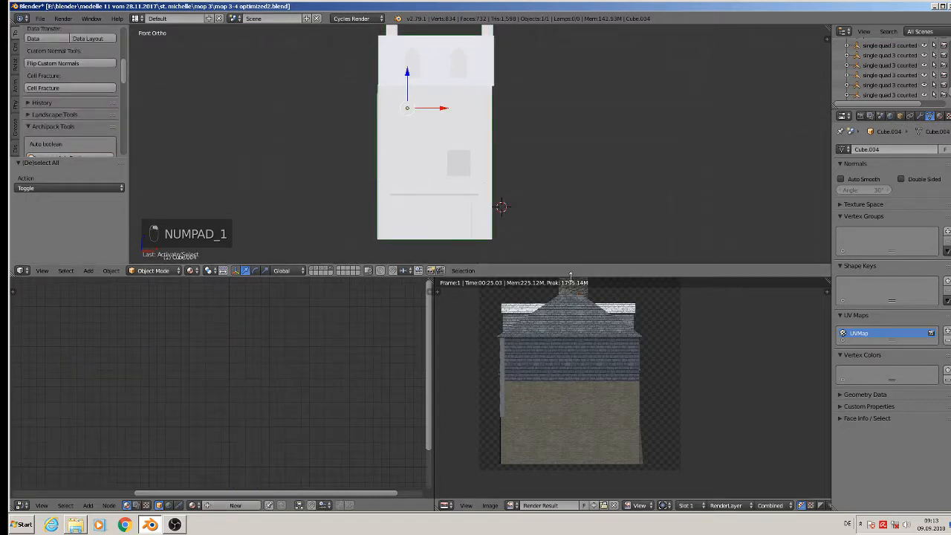
left_click_drag(571, 277, 565, 372)
key("Tab")
key("a")
key("a")
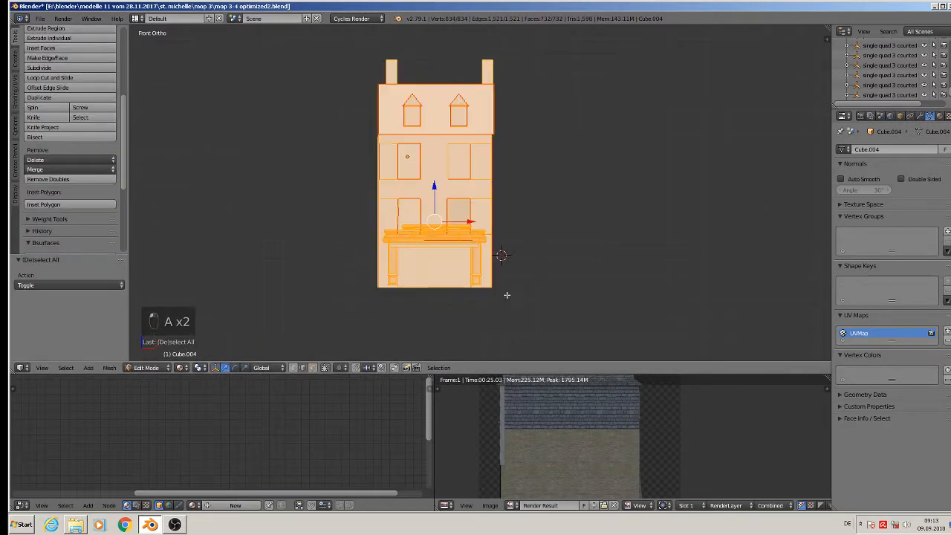
key("a")
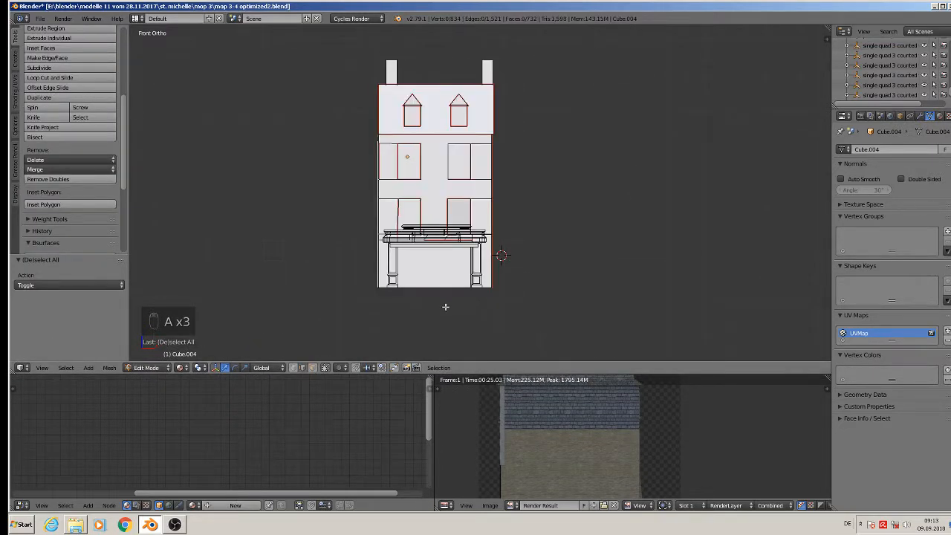
left_click(313, 369)
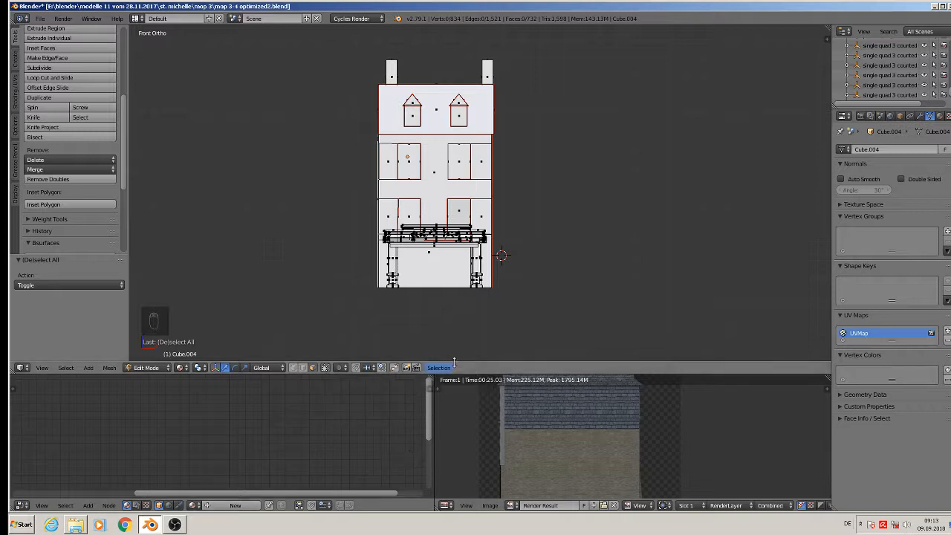
Box-select the visible front faces of the house and take the large side wall out of the selection
key("b")
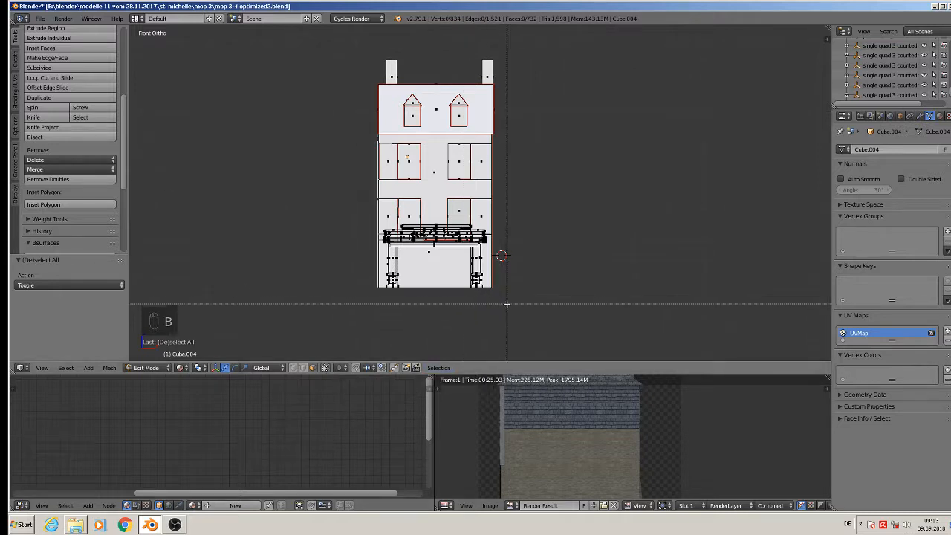
left_click_drag(522, 312, 309, 30)
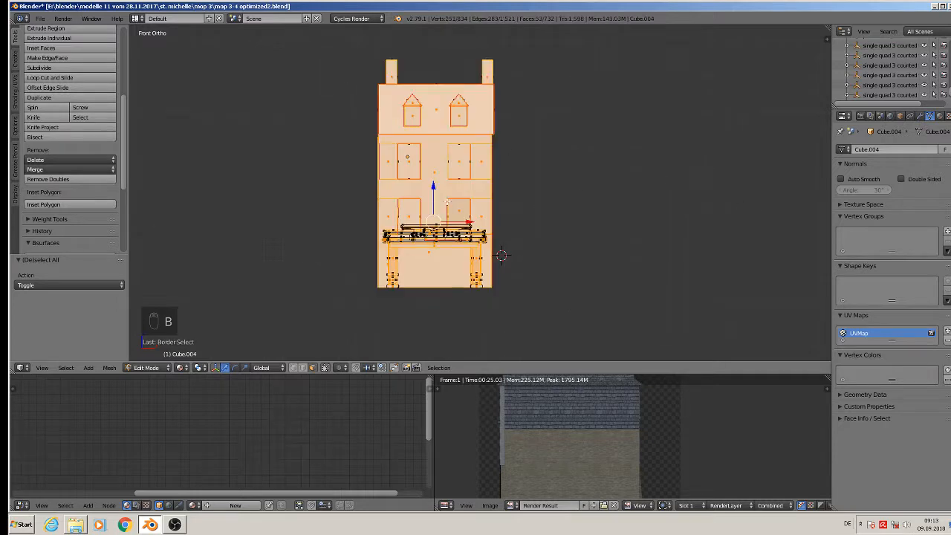
middle_click_drag(502, 255, 651, 232)
scroll(515, 218, "up", 2)
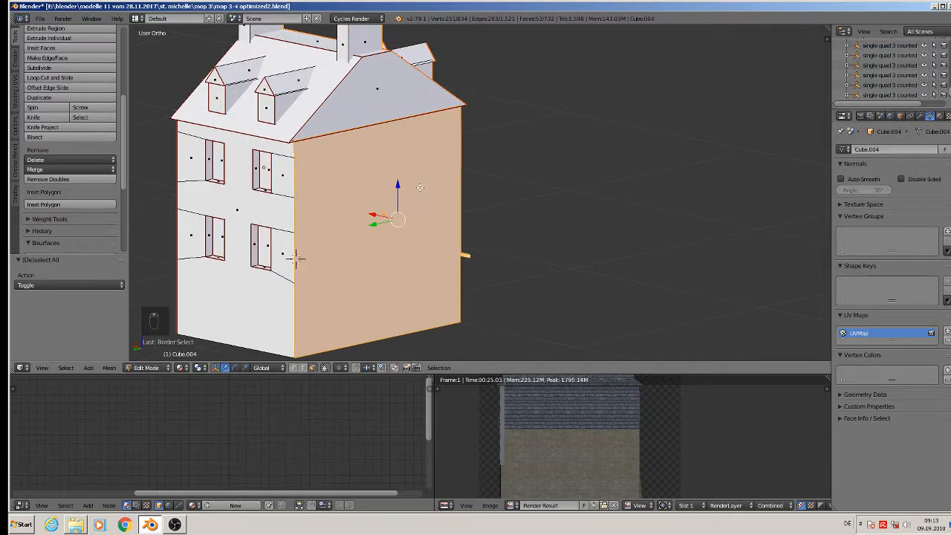
middle_click_drag(295, 258, 329, 280, "shift")
right_click(305, 249, "shift")
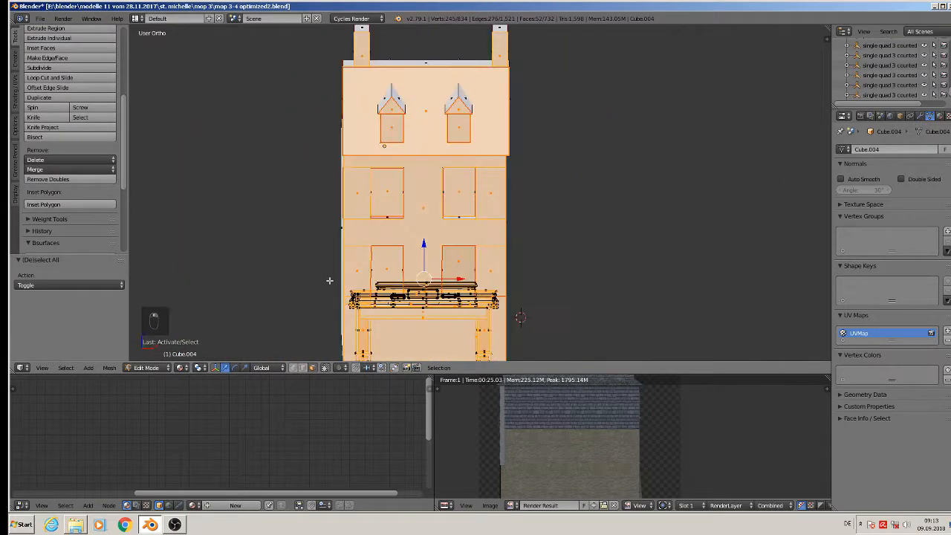
key("KP_1")
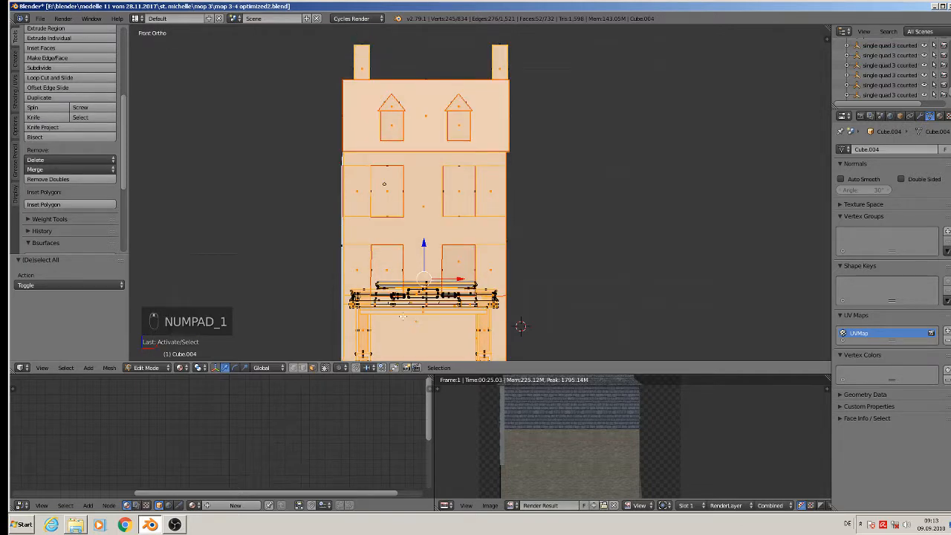
Add the unselected horizontal strip faces of the storefront cornice above the centre panel to the selection
scroll(405, 321, "up", 7)
scroll(556, 213, "up", 3)
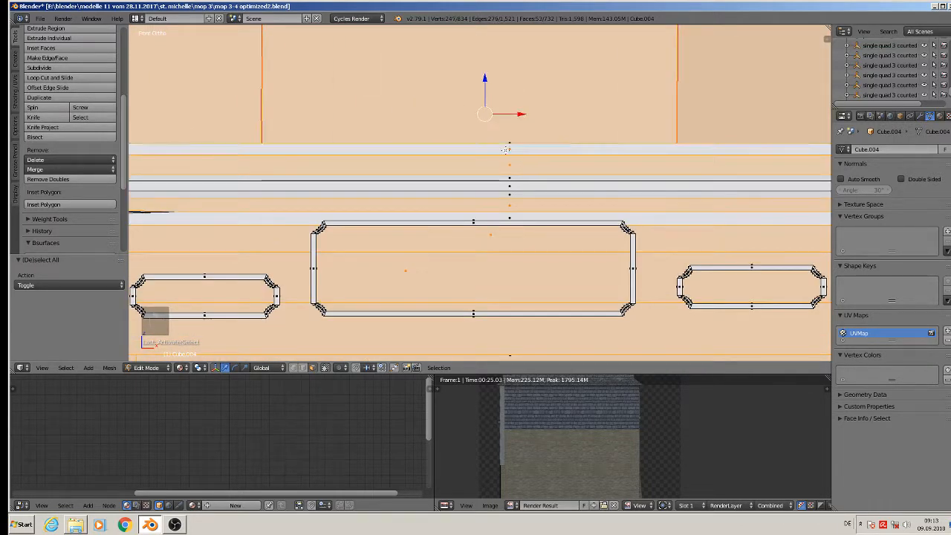
right_click(509, 179, "shift")
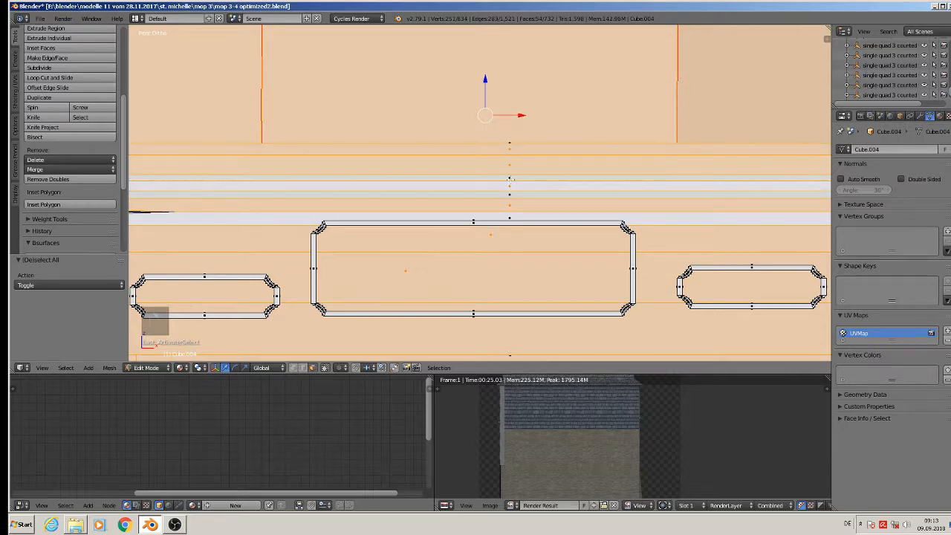
right_click(512, 182, "shift")
right_click(511, 194, "shift")
right_click(510, 219, "shift")
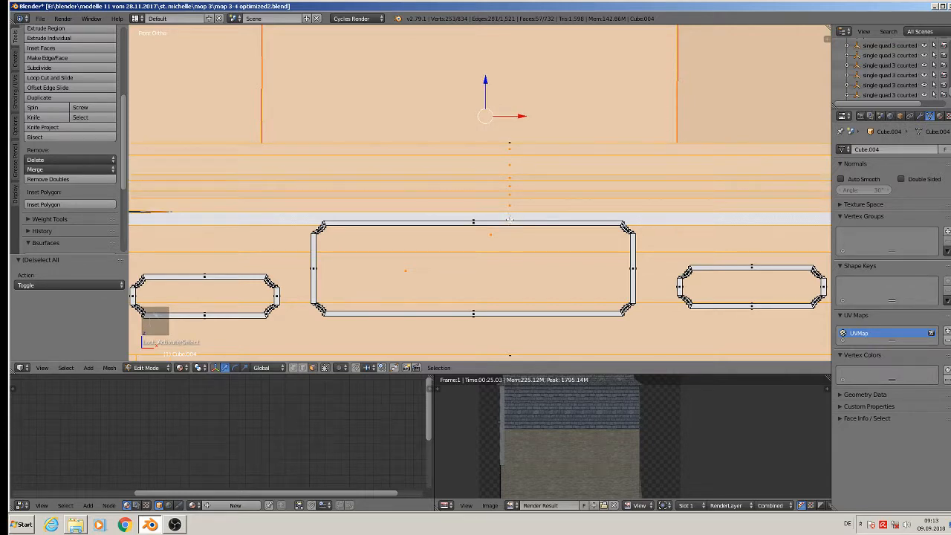
right_click(474, 222, "shift")
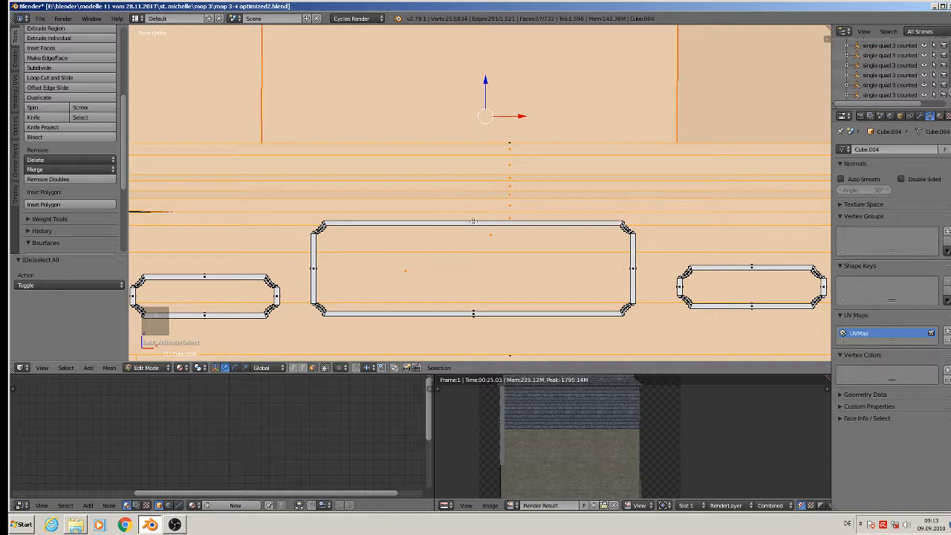
Circle-select the frame faces around the centre panel and the right-hand small panel of the storefront
key("c")
left_click_drag(476, 223, 321, 223)
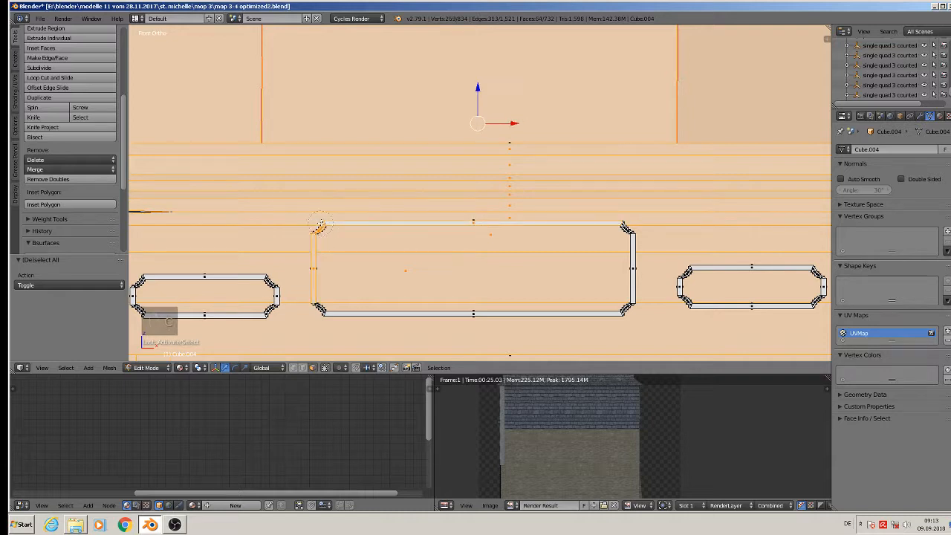
mouse_move(476, 315)
left_mouse_down()
mouse_move(444, 304)
mouse_move(320, 309)
left_mouse_up()
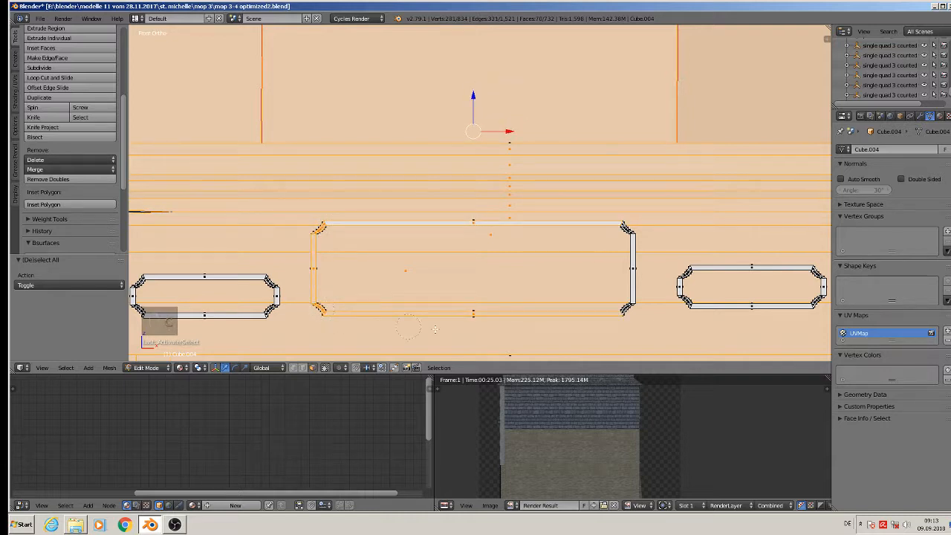
left_click(624, 318)
mouse_move(625, 318)
left_mouse_down()
mouse_move(633, 276)
mouse_move(621, 226)
left_mouse_up()
mouse_move(708, 268)
left_mouse_down()
mouse_move(683, 272)
mouse_move(772, 317)
mouse_move(825, 288)
mouse_move(803, 272)
left_mouse_up()
right_click(797, 272)
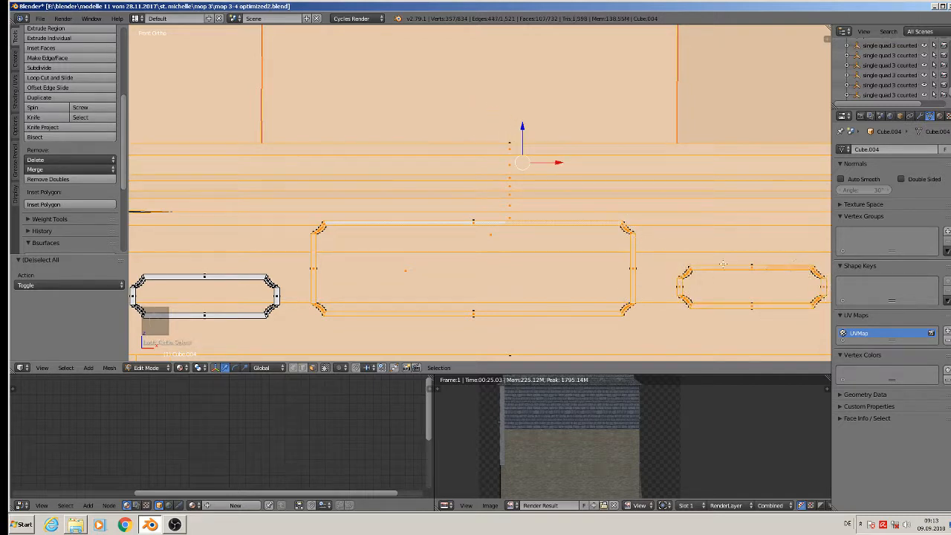
Circle-select the left small panel's frame faces and the thin sliver faces at the left end of the cornice
middle_click_drag(514, 277, 747, 182, "shift")
key("c")
mouse_move(512, 181)
left_mouse_down()
mouse_move(444, 164)
mouse_move(363, 179)
mouse_move(490, 217)
mouse_move(524, 198)
left_mouse_up()
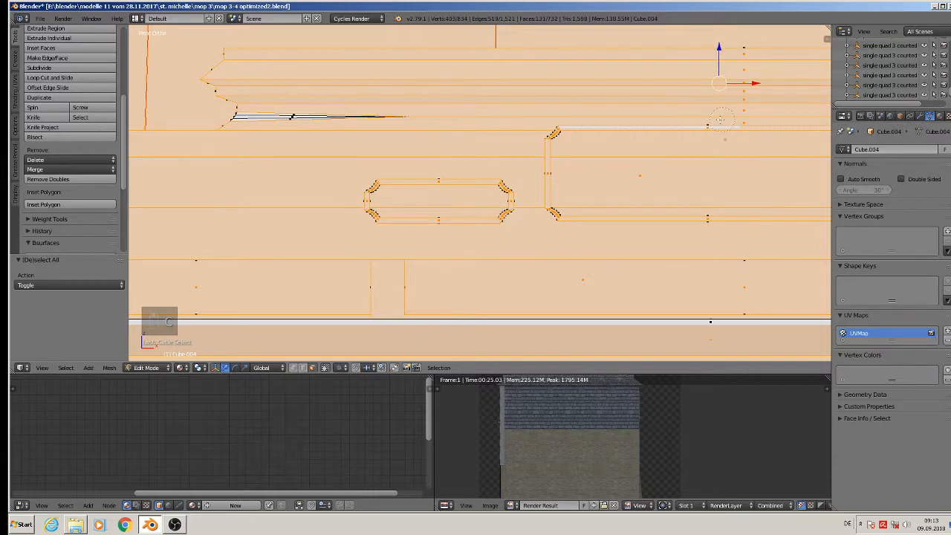
left_click(290, 118)
right_click(268, 117)
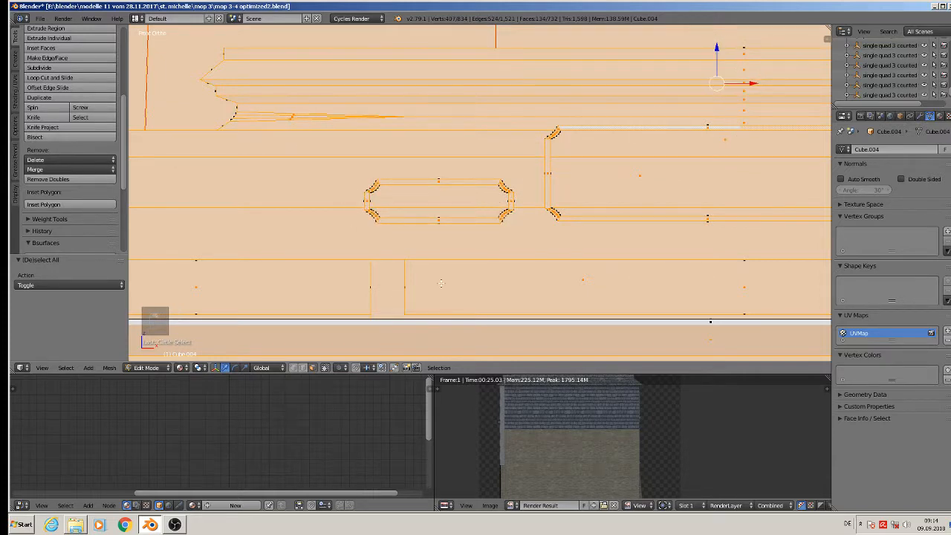
Add the thin strip above the storefront opening and the small faces at the ledge's left end to the selection
scroll(441, 283, "down", 2)
right_click(627, 283, "shift")
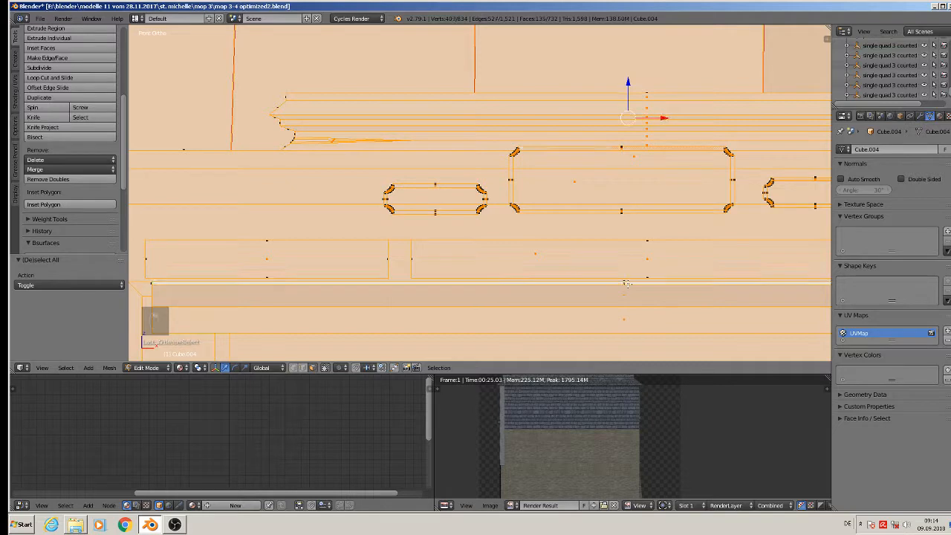
scroll(628, 284, "down", 2)
key("c")
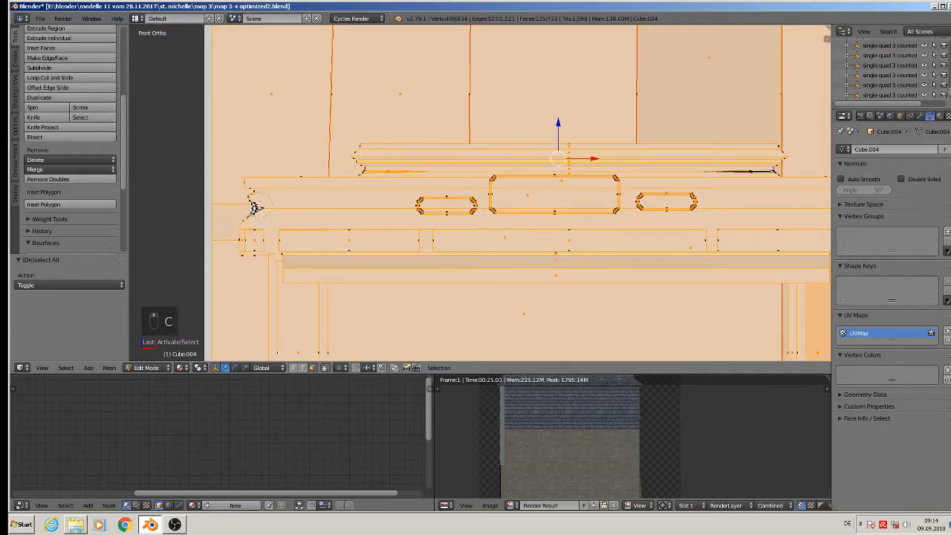
left_click(254, 209)
right_click(253, 213)
Circle-select the small faces at the ledge's right end and the sliver faces at the cornice's right end
middle_click_drag(211, 228, 719, 202, "shift")
key("c")
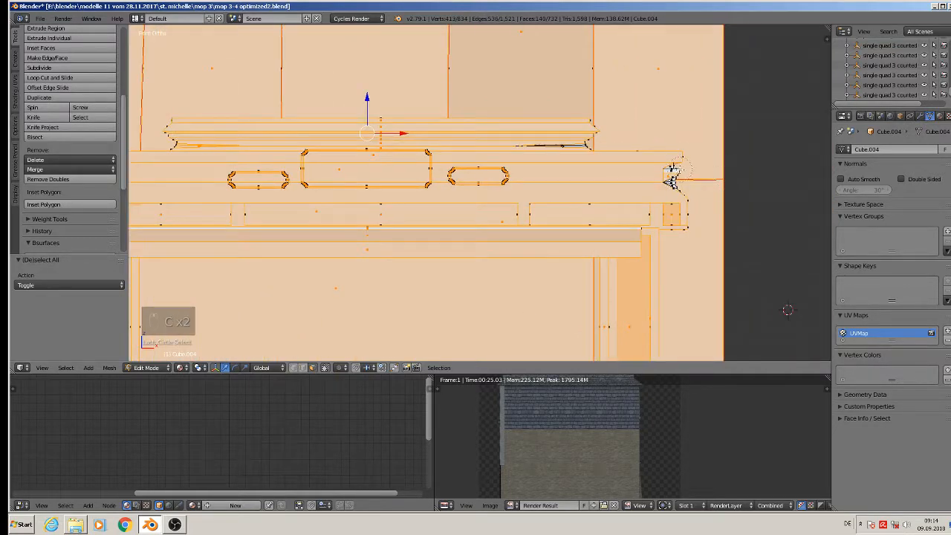
left_click_drag(679, 170, 673, 194)
left_click(567, 150)
right_click(569, 174)
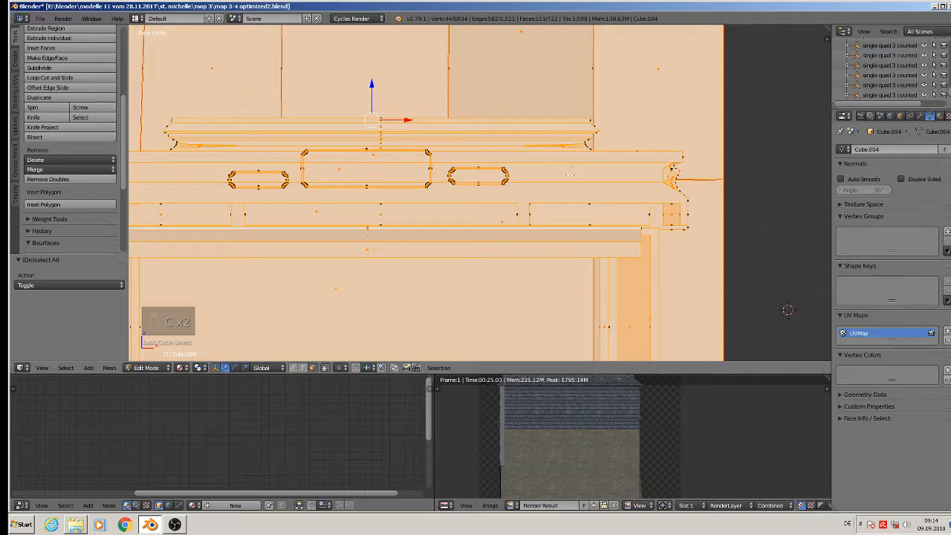
UV-map the selected front faces with Project From View in the front orthographic view
scroll(588, 272, "down", 3)
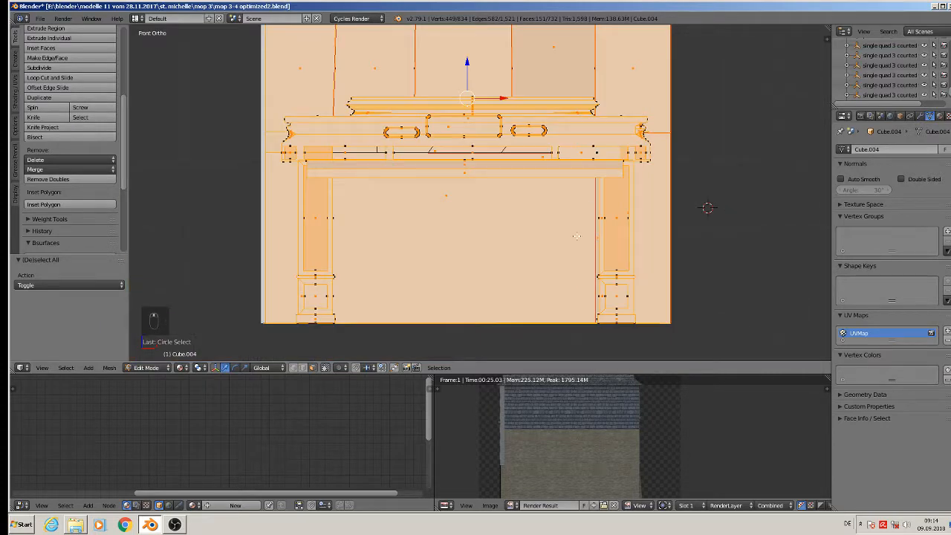
scroll(577, 236, "down", 4)
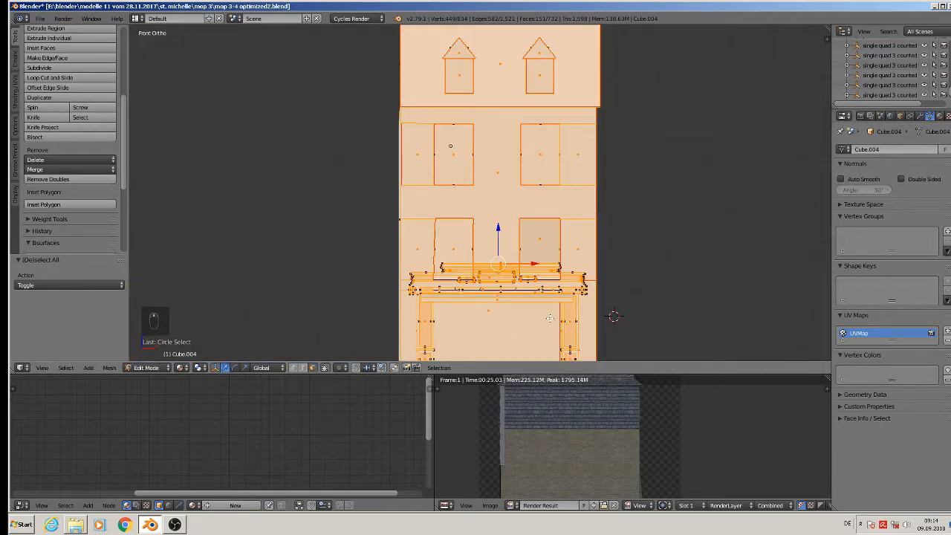
key("KP_1")
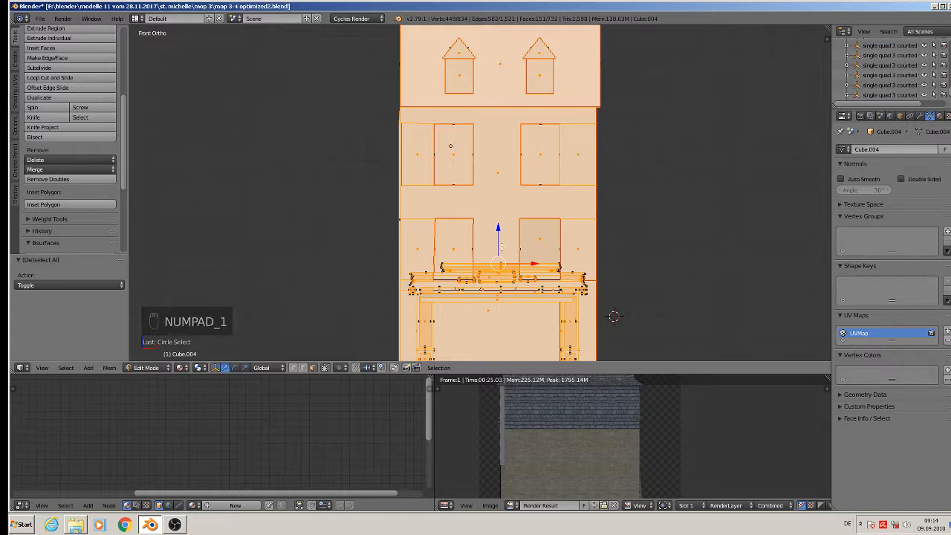
key("u")
key("u")
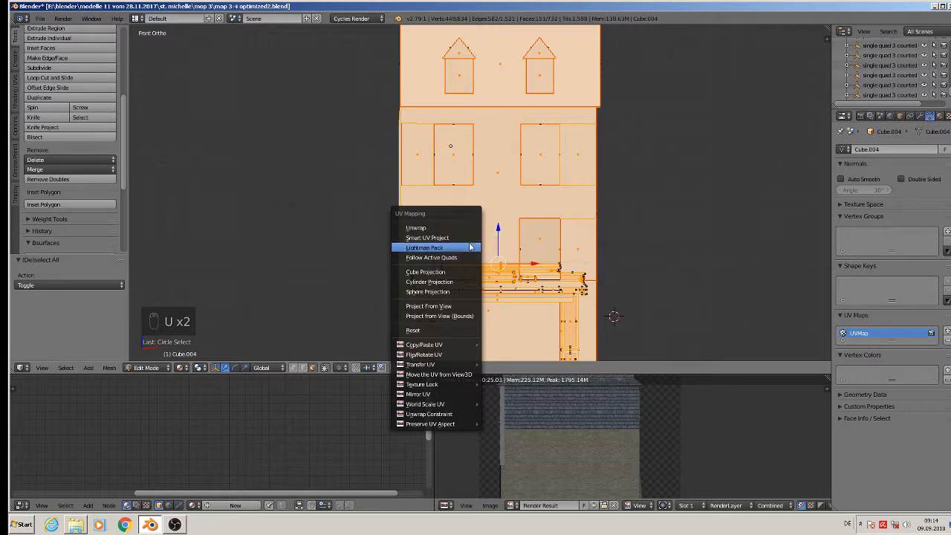
left_click(461, 307)
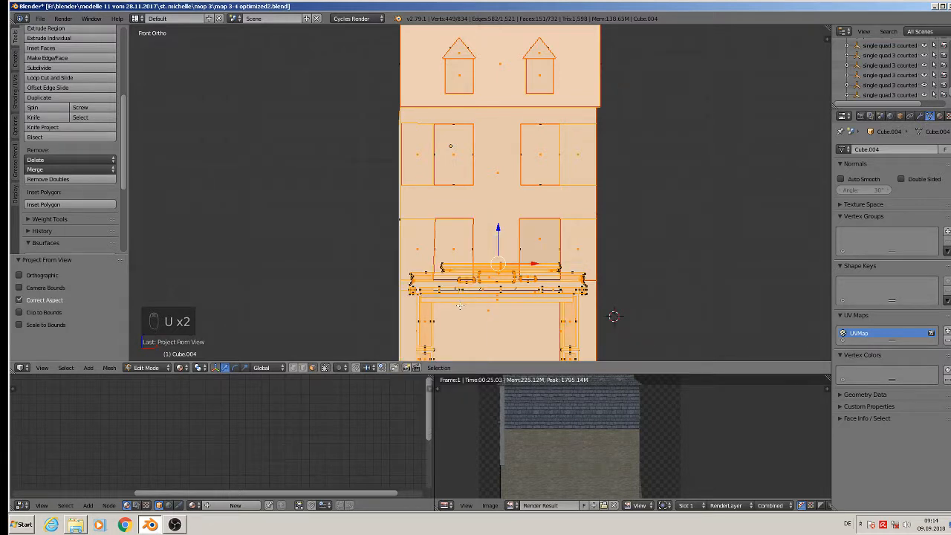
Unlink the render result from the image editor to show the UV layout, and select all of the front's UVs
scroll(603, 426, "down", 6)
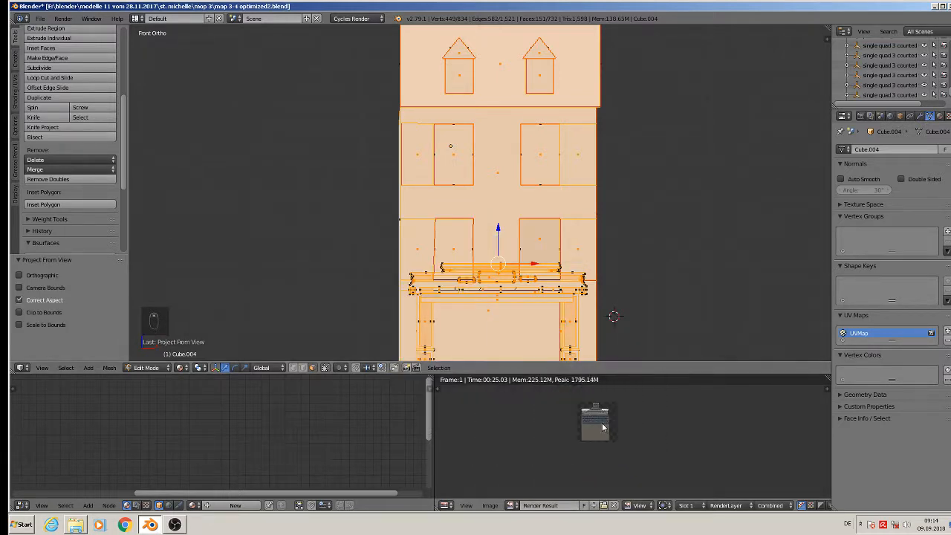
scroll(603, 427, "up", 5)
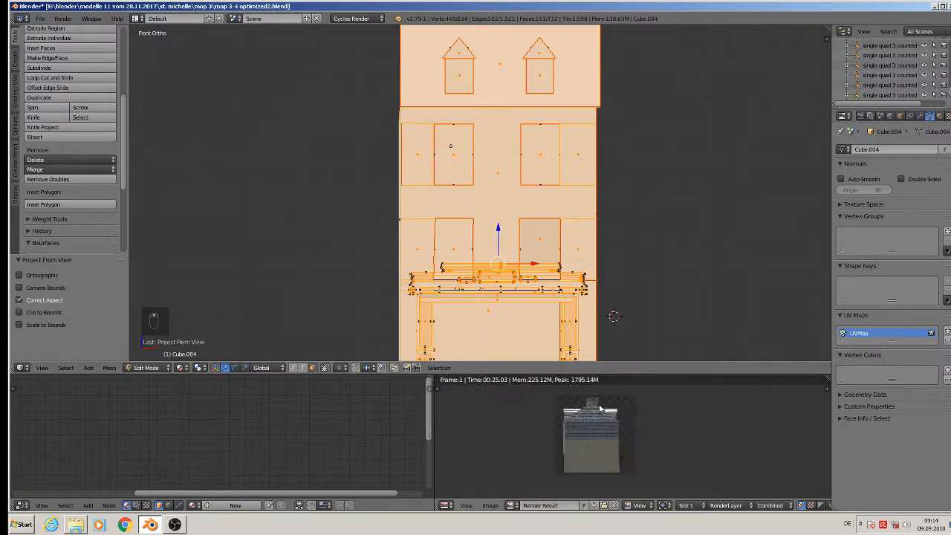
left_click(614, 505)
scroll(604, 463, "up", 4)
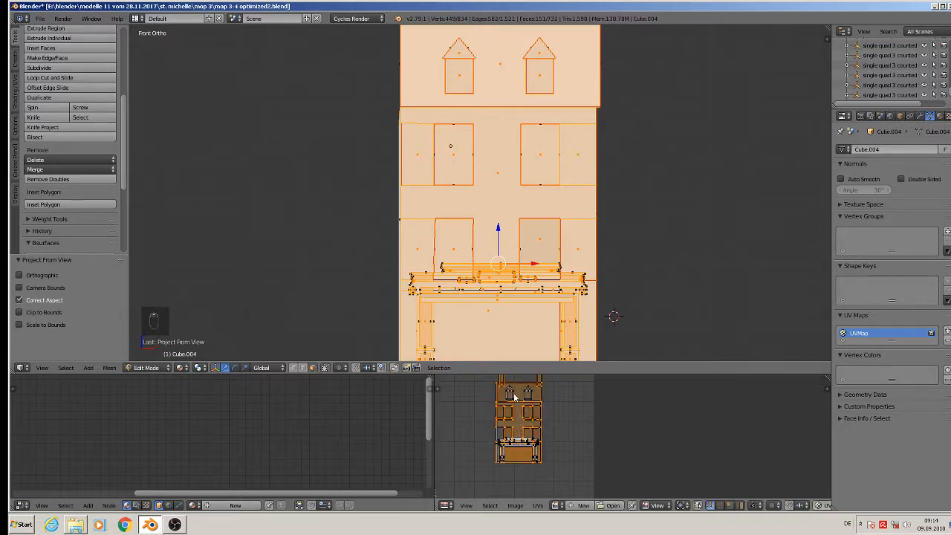
scroll(517, 408, "up", 3)
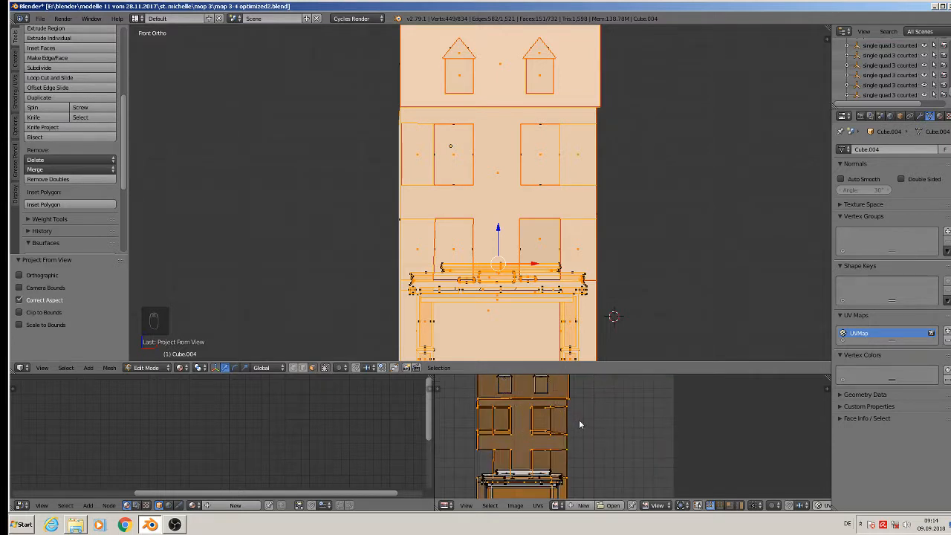
key("a")
key("a")
key("a")
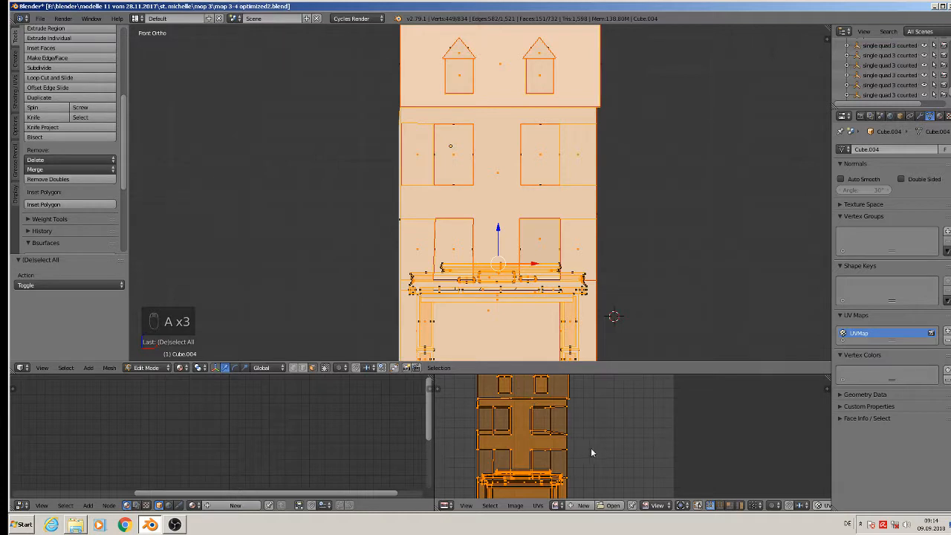
middle_click_drag(591, 447, 582, 467)
scroll(582, 467, "down", 2)
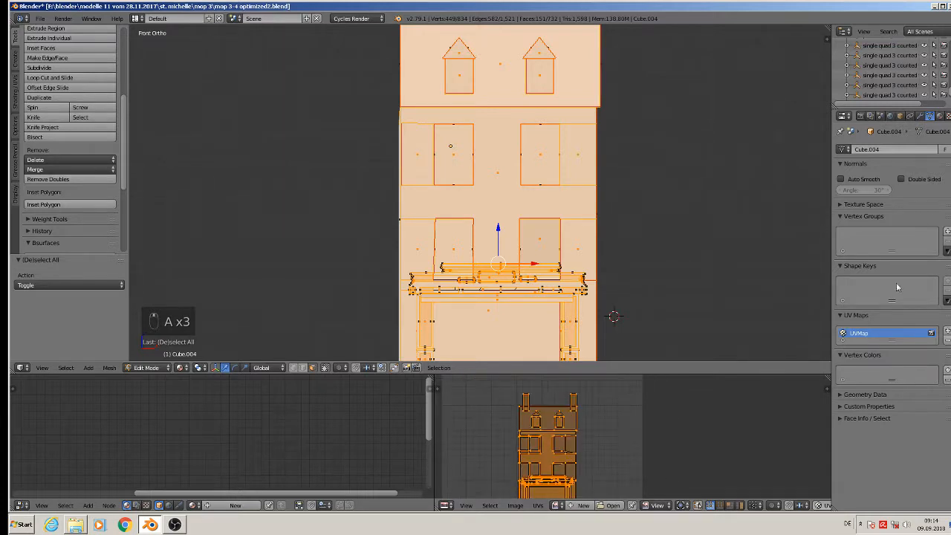
Add a new material to the untextured house mesh
left_click(939, 116)
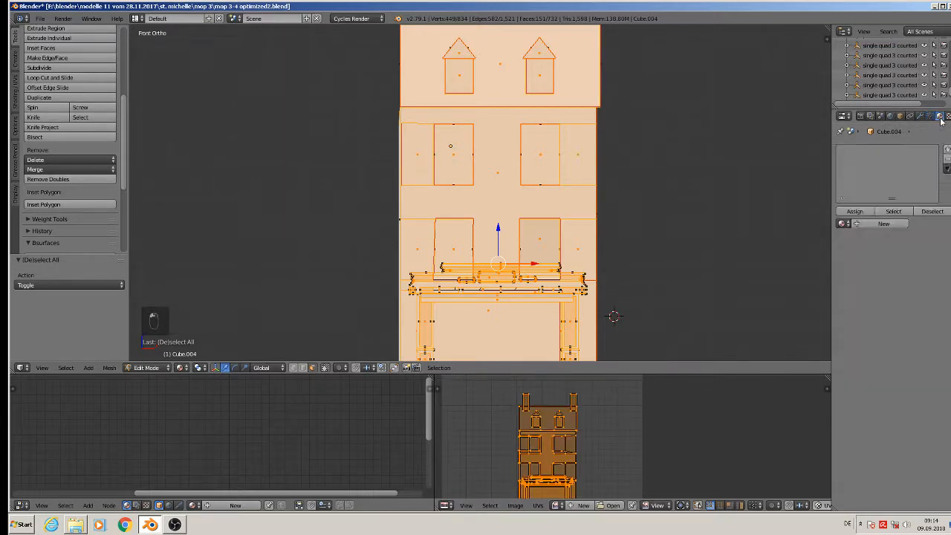
left_click(866, 224)
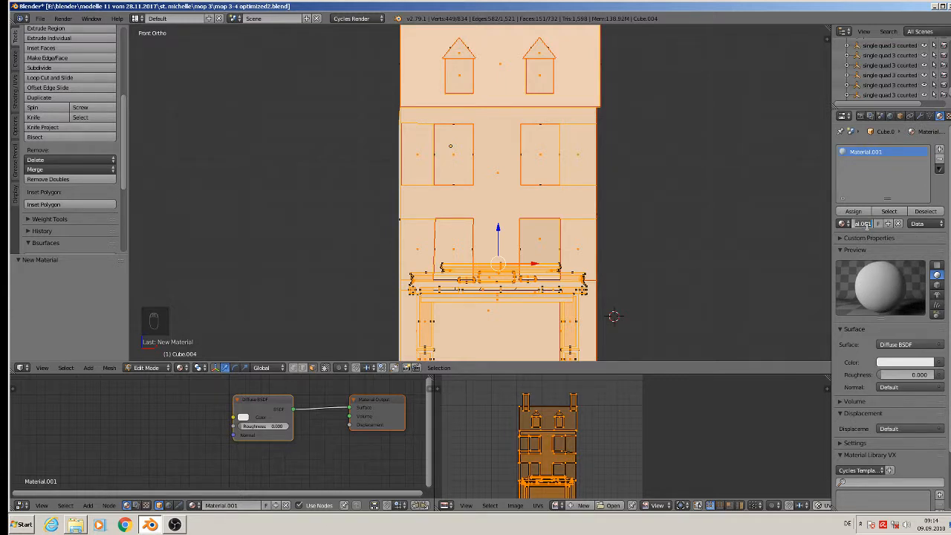
Rename the new material "mop 3 front" and set its surface shader to Emission
type("ma")
type("p 3 front")
key("Return")
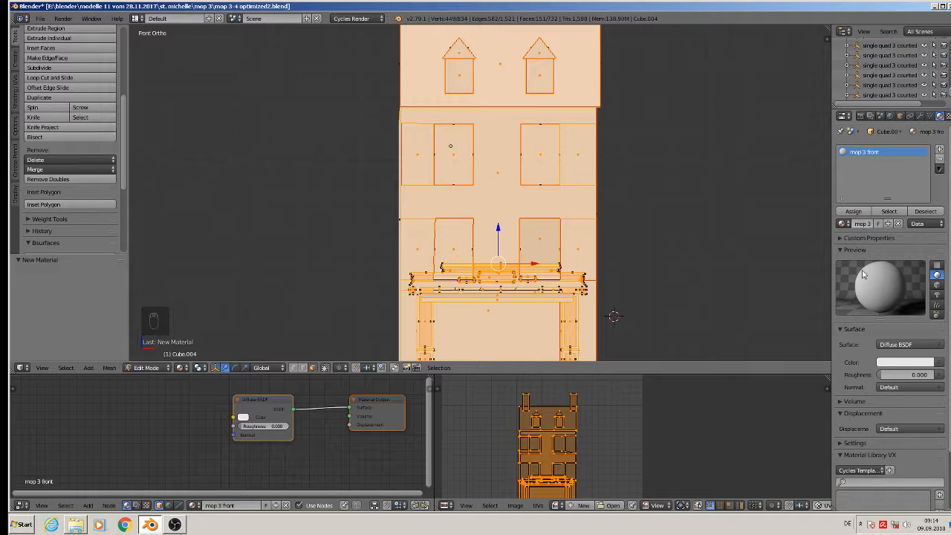
left_click(903, 345)
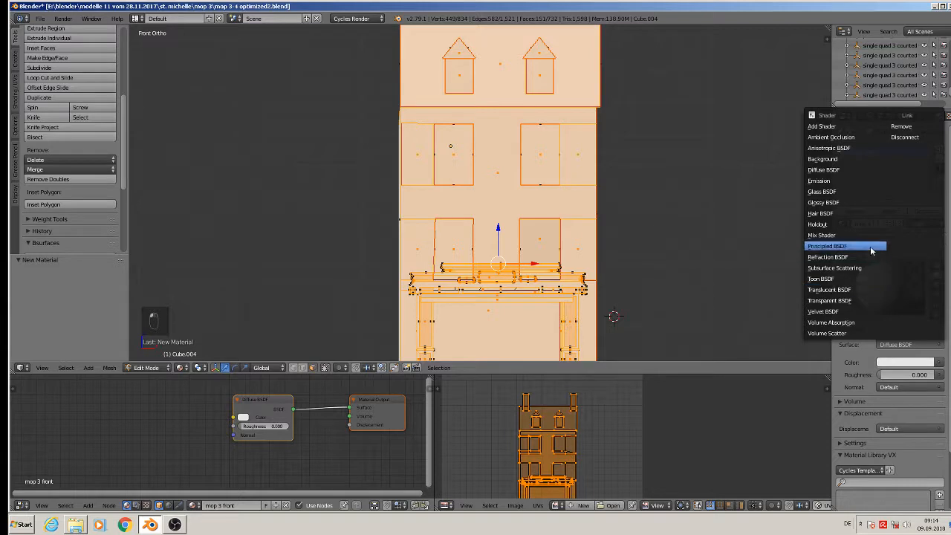
left_click(860, 181)
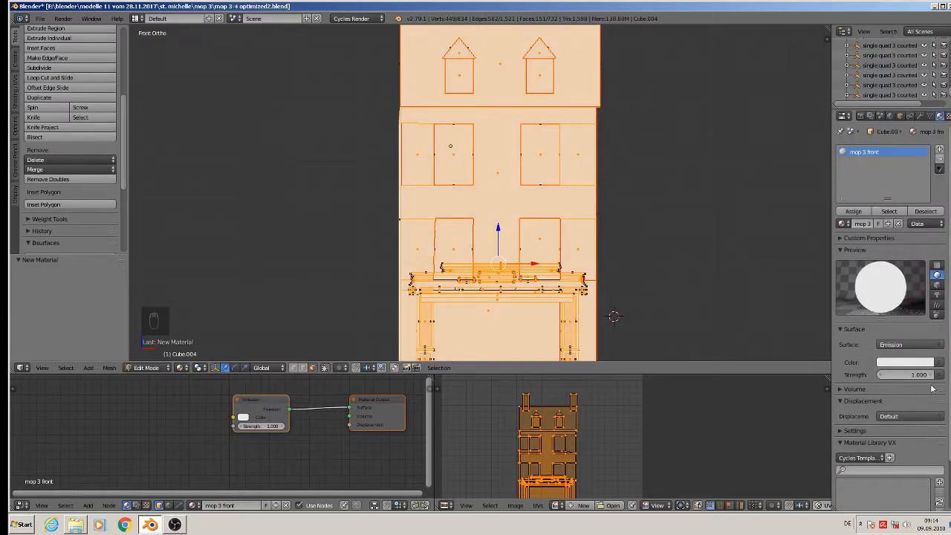
Link an Image Texture to the emission color and start browsing for its image file
left_click(939, 362)
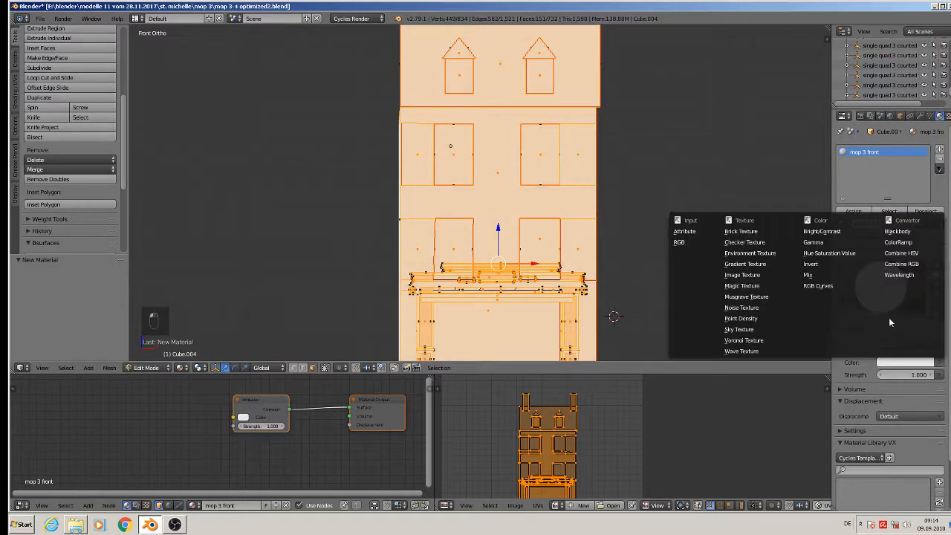
left_click(754, 276)
left_click(924, 379)
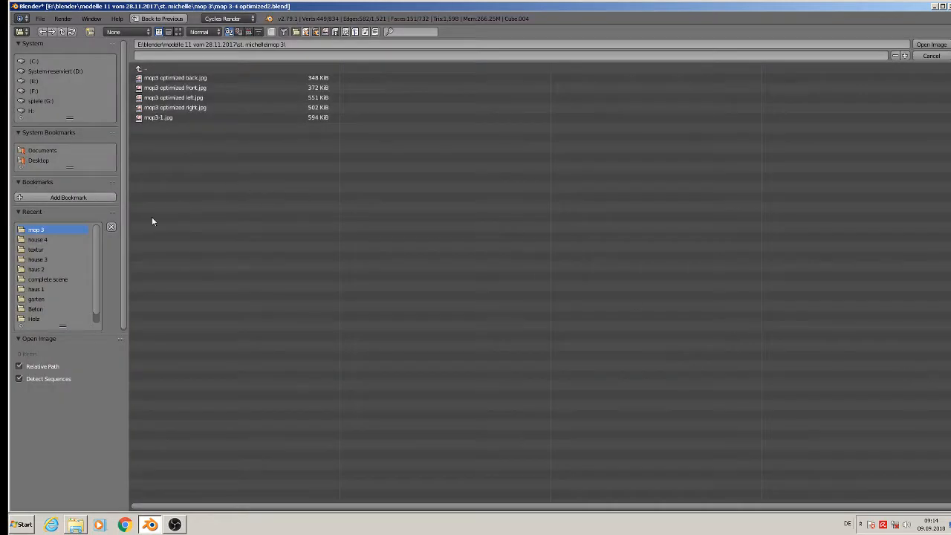
Switch to Windows Explorer and open the "mop 3" folder inside "st. michelle"
left_click(934, 6)
left_click(936, 6)
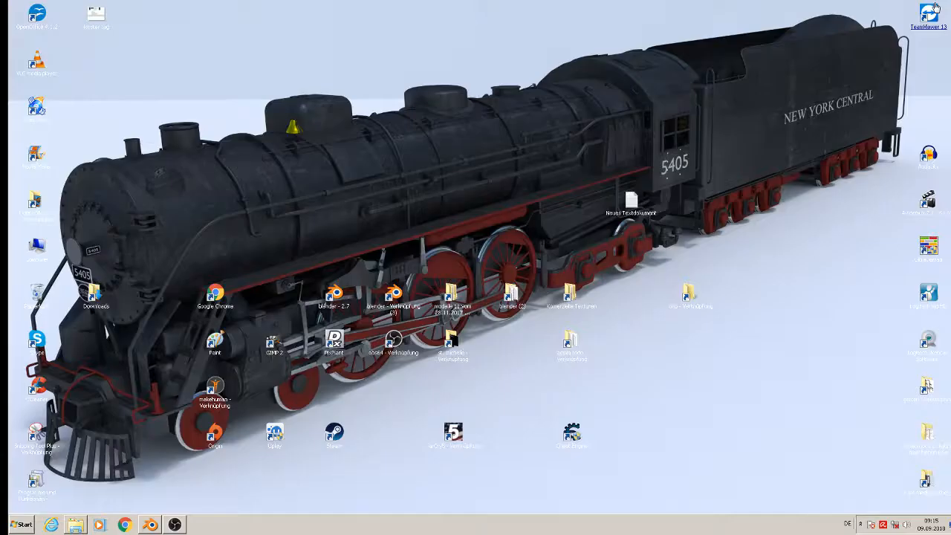
double_click(453, 346)
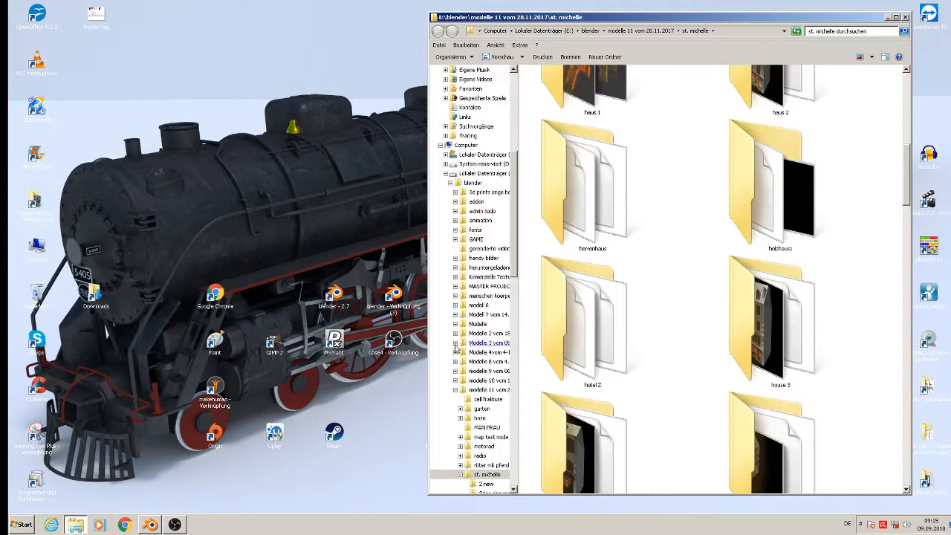
left_click(896, 17)
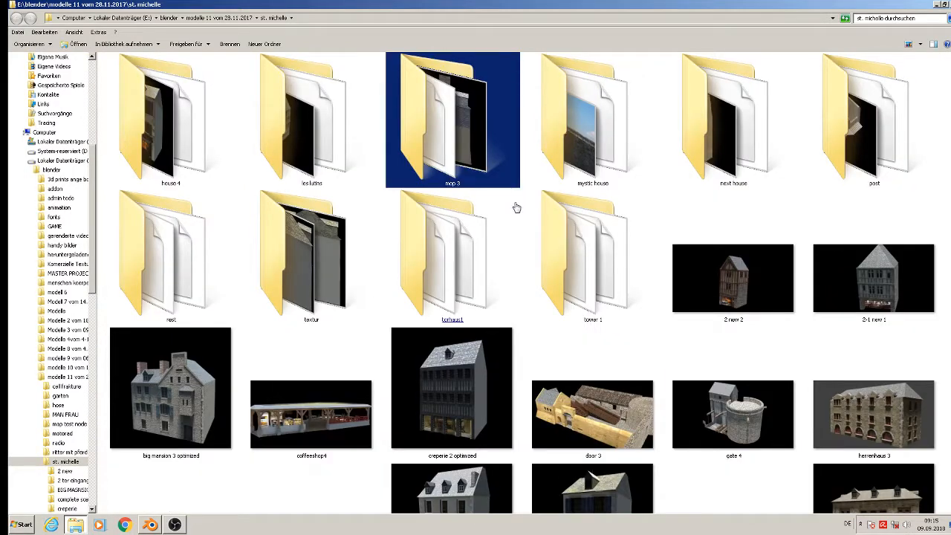
left_click(516, 208)
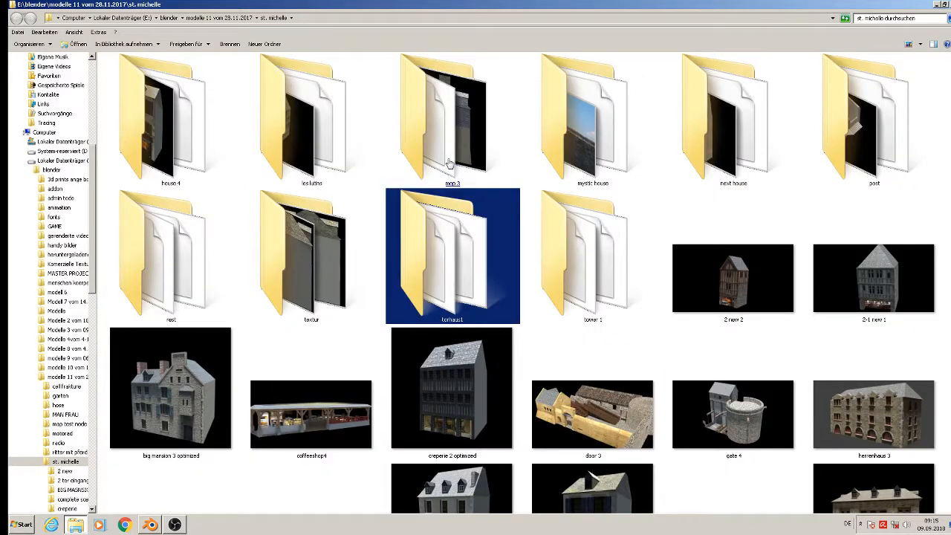
double_click(450, 160)
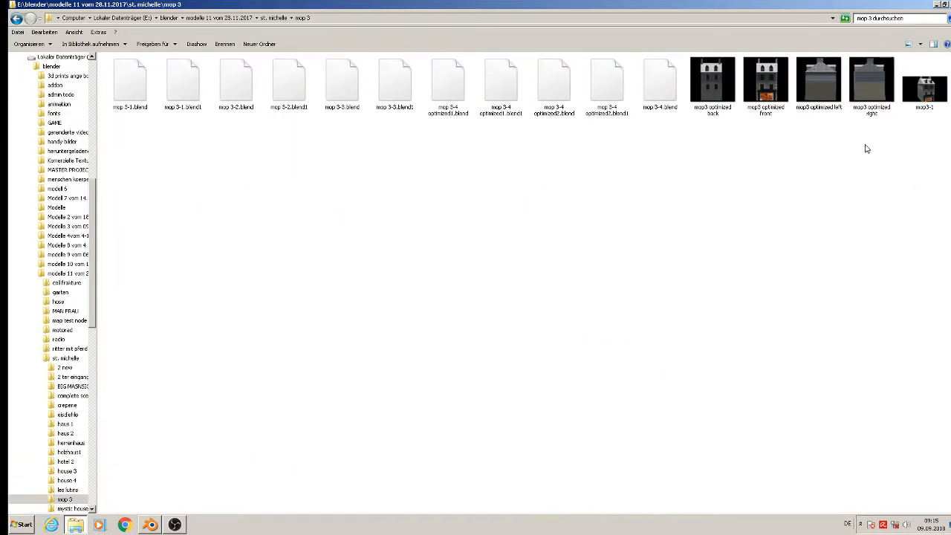
Copy the mop3 optimized back, front, left and right images into the "textur" folder of "st. michelle"
left_click_drag(880, 138, 713, 70)
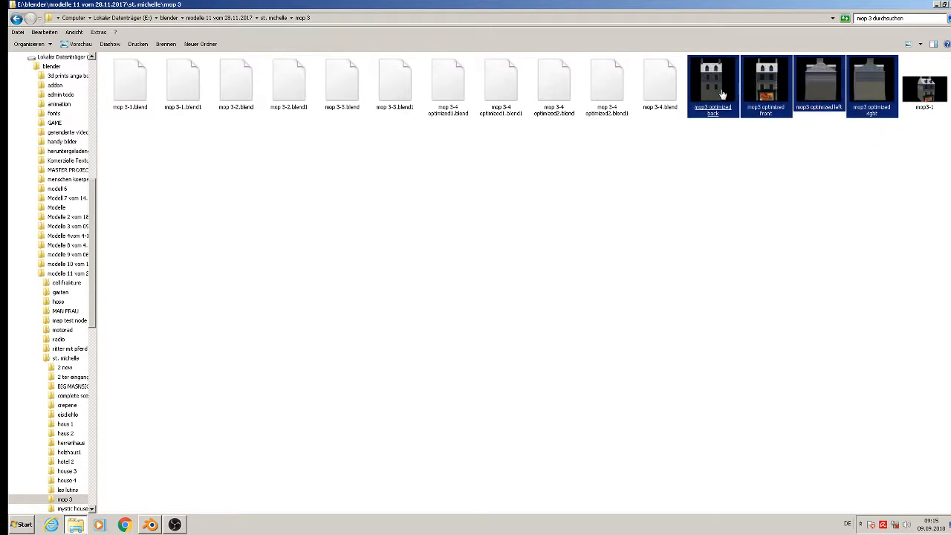
right_click(725, 95)
left_click(751, 214)
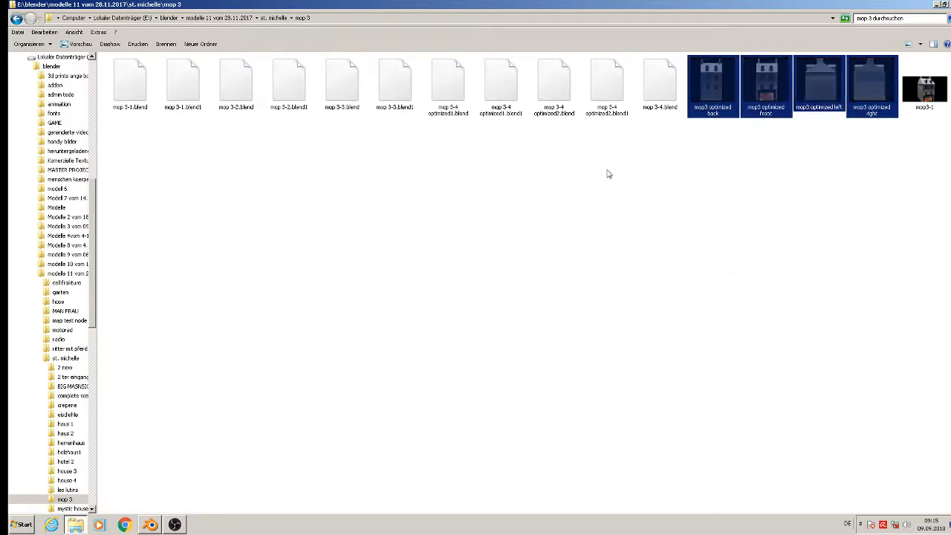
left_click(275, 18)
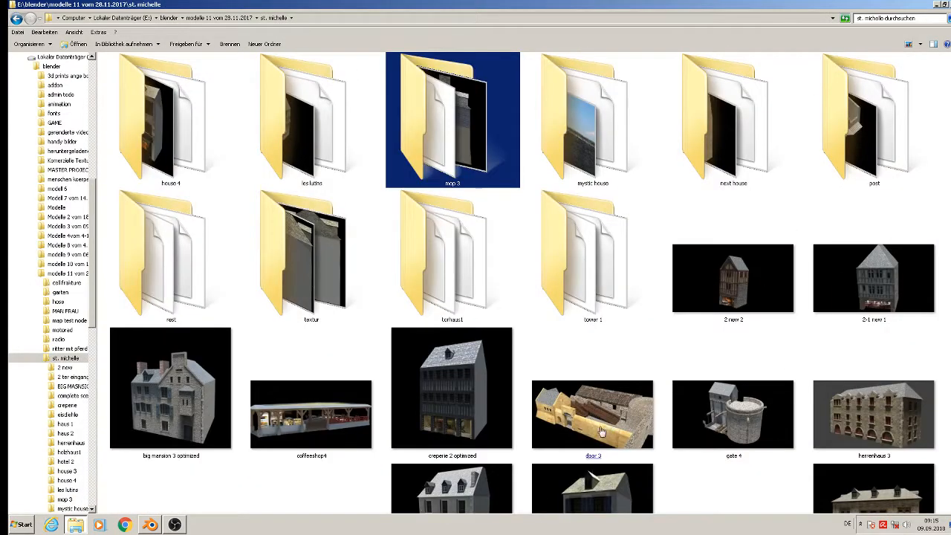
double_click(310, 297)
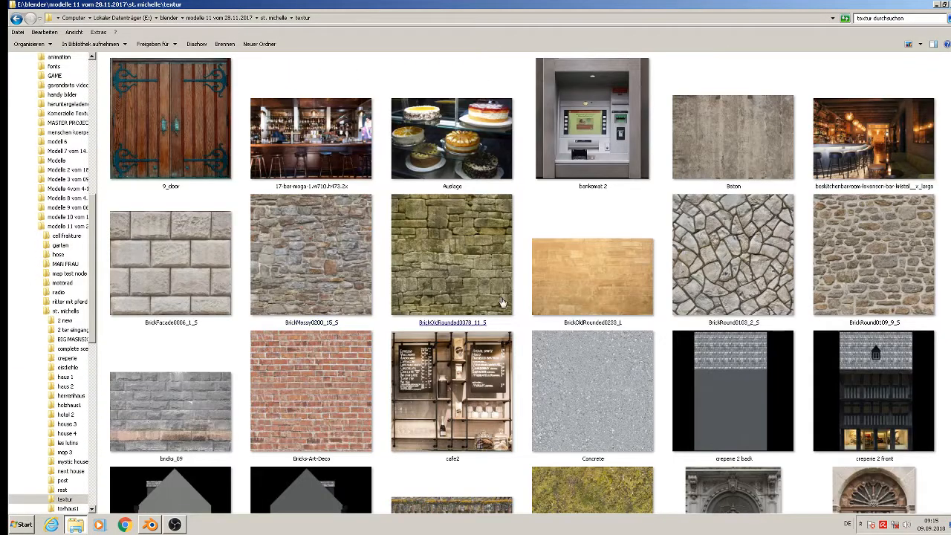
right_click(945, 188)
left_click(884, 241)
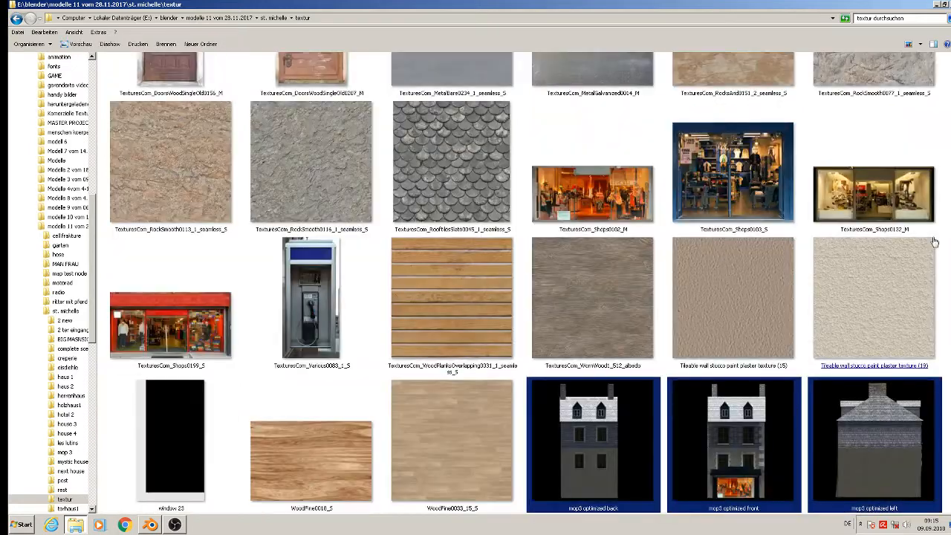
left_click(680, 455)
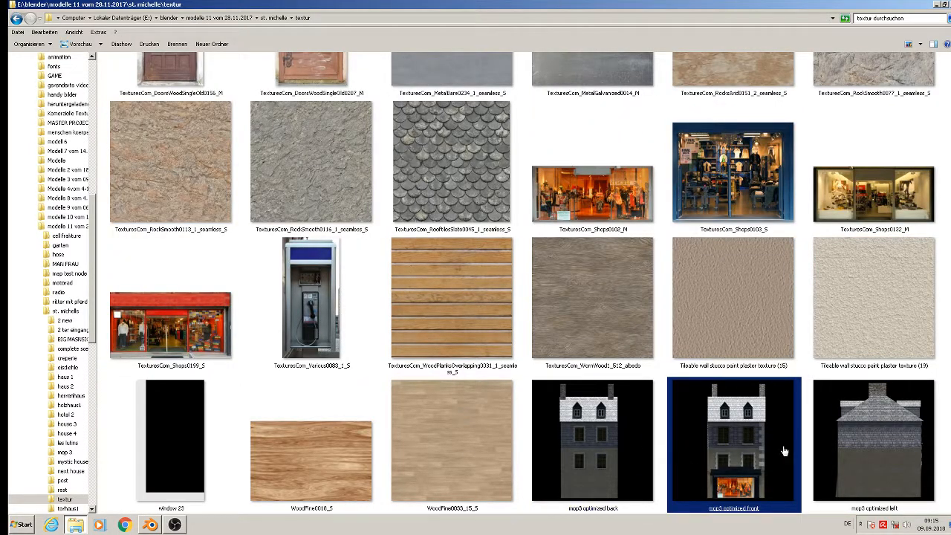
Return to Blender and load "mop3 optimized front.jpg" from the "textur" folder into the material's image texture, browsing by thumbnail
left_click(150, 525)
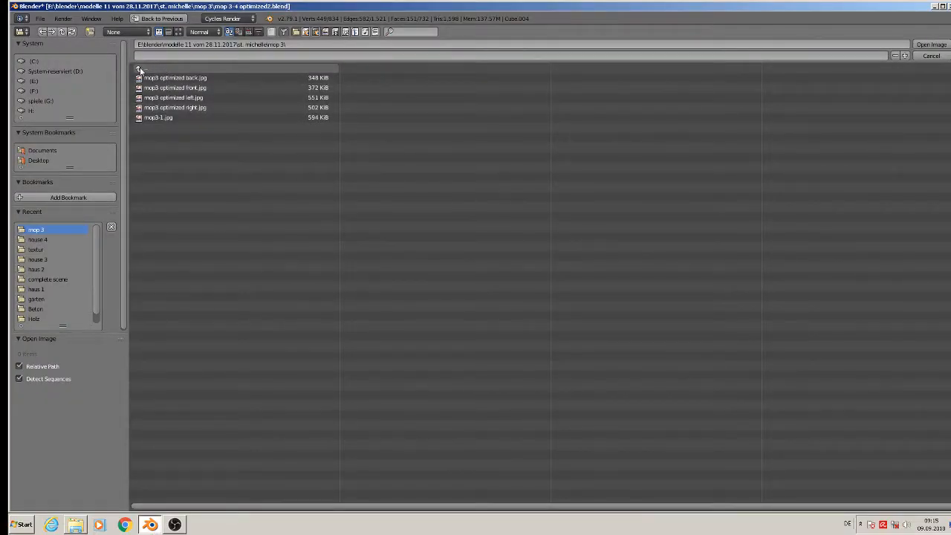
left_click(139, 70)
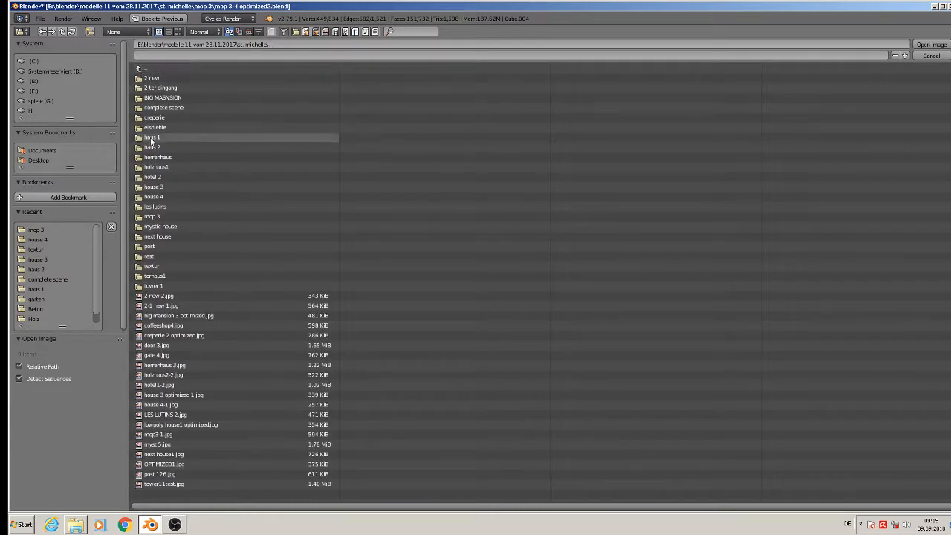
left_click(35, 249)
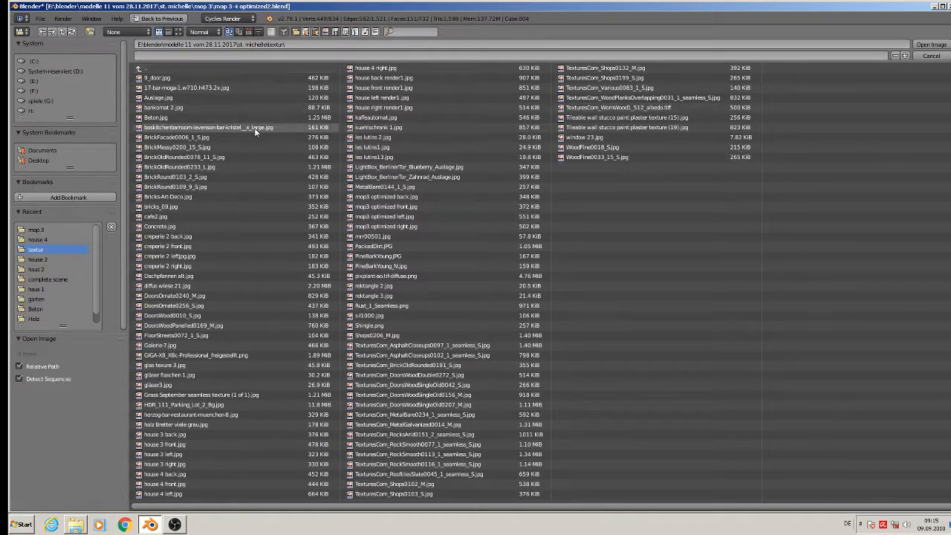
left_click(177, 32)
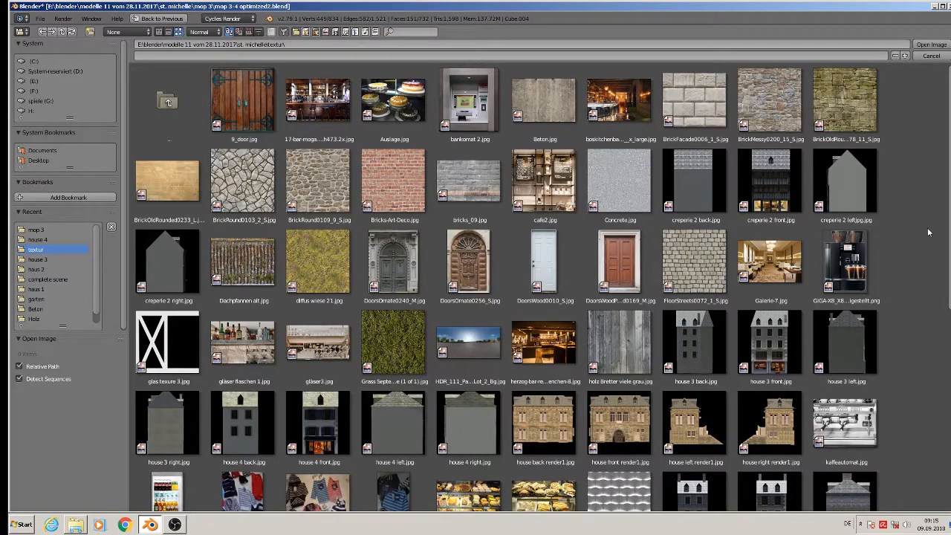
scroll(940, 329, "down", 5)
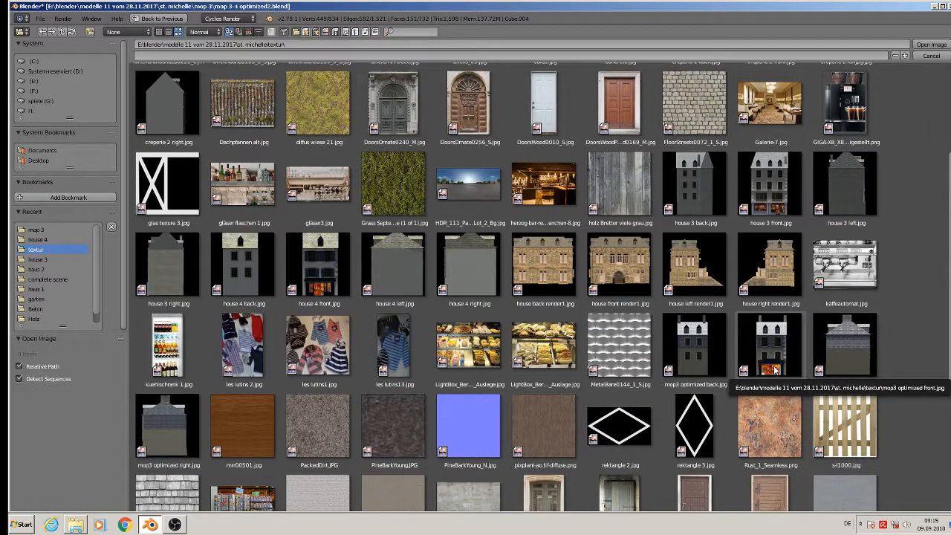
double_click(774, 367)
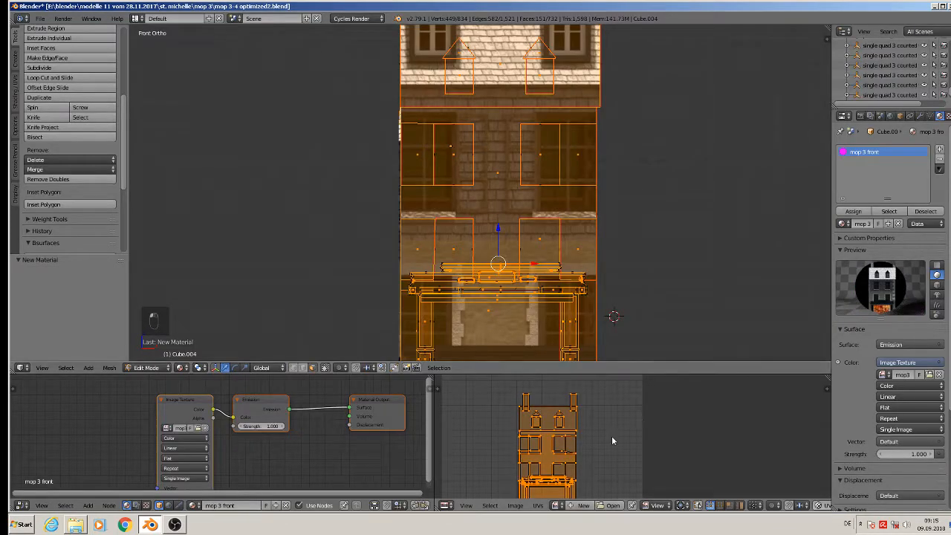
Show "mop3 optimized front.jpg" behind the front's UV layout in the UV editor
left_click(559, 506)
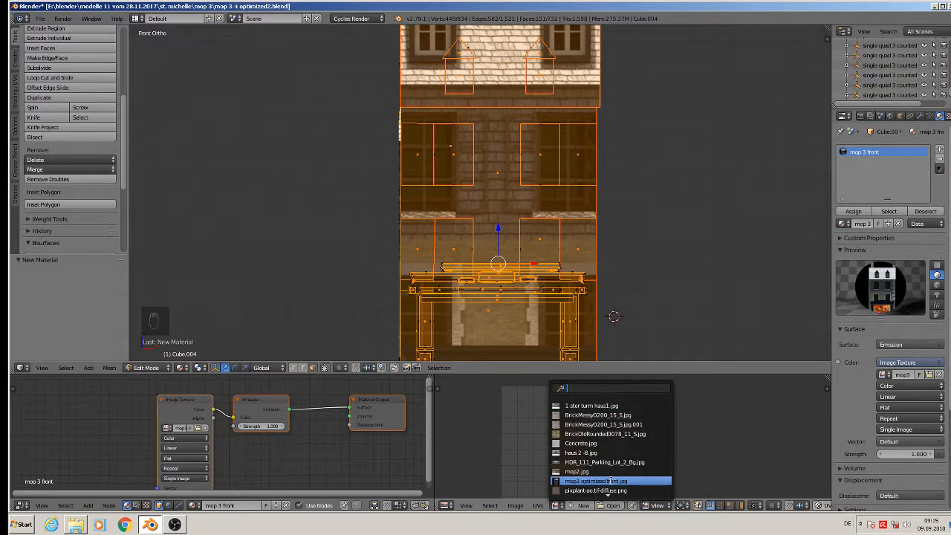
left_click(611, 480)
scroll(635, 472, "down", 4)
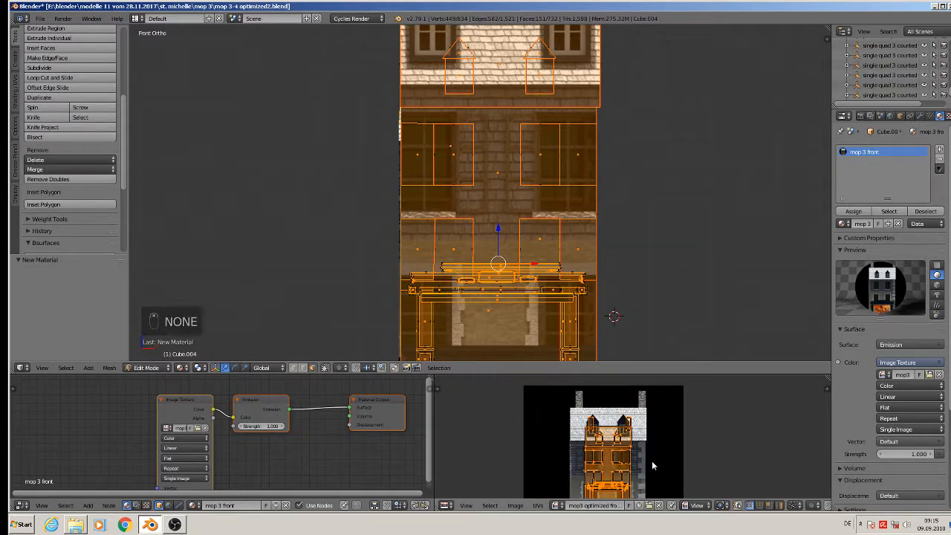
middle_click_drag(677, 459, 671, 446)
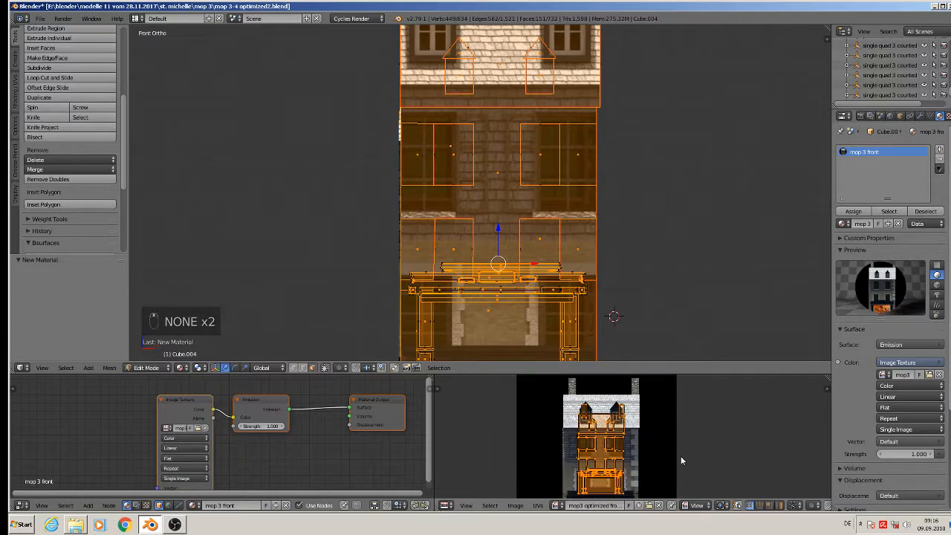
Scale the front UVs up by about 1.55 and again by about 1.10, and move them down about 0.043 onto the house image
key("s")
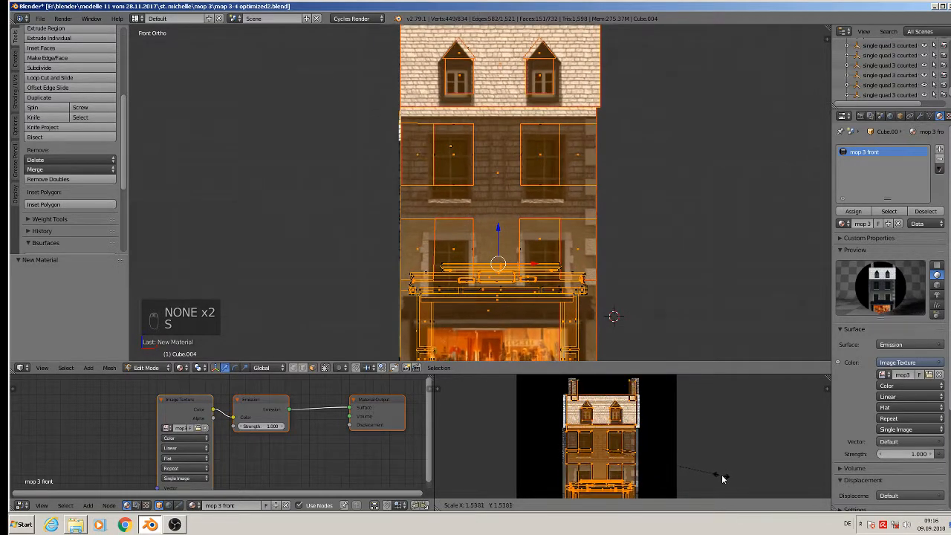
left_click(722, 474)
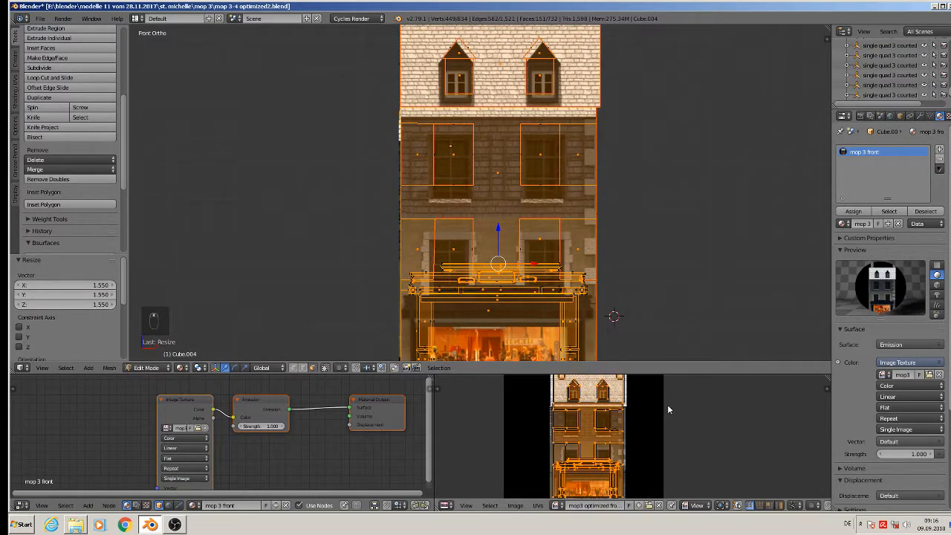
scroll(673, 416, "down", 2)
scroll(681, 435, "up", 1)
key("s")
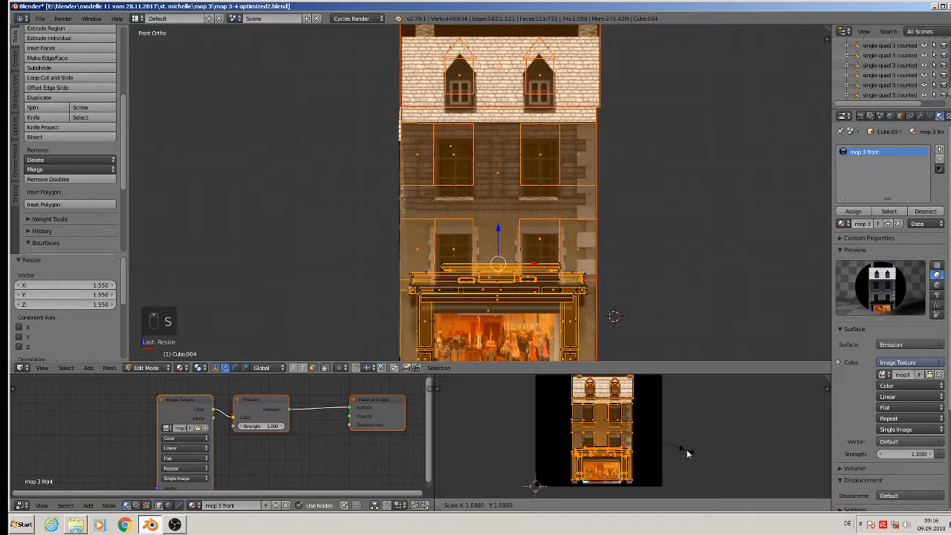
left_click(685, 449)
key("g")
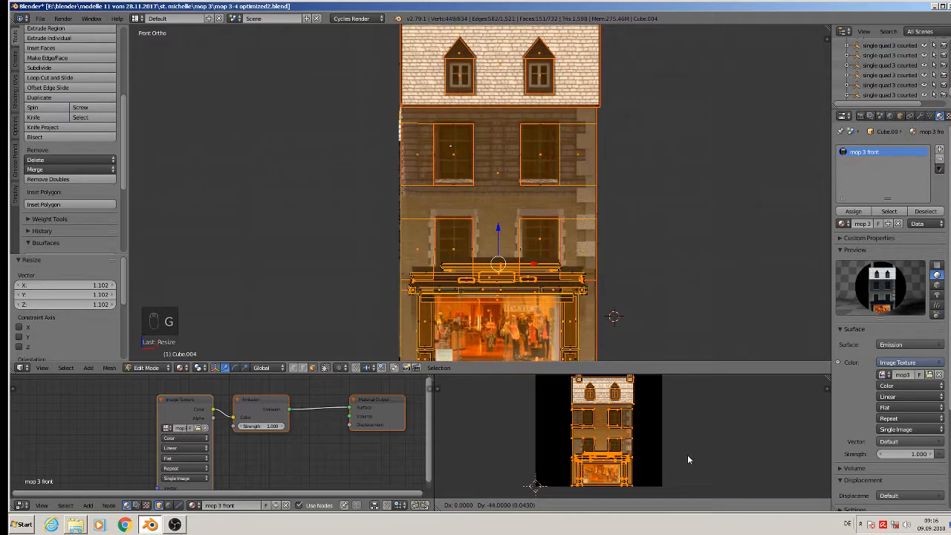
left_click(687, 454)
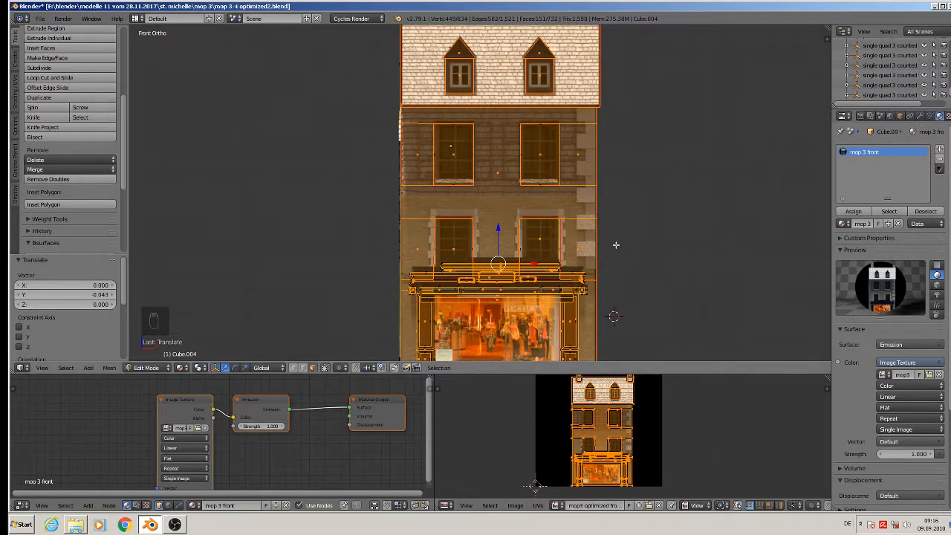
Leave Edit Mode to check the textured front on the house, and enlarge the UV editor area
key("Tab")
middle_click_drag(654, 275, 626, 273)
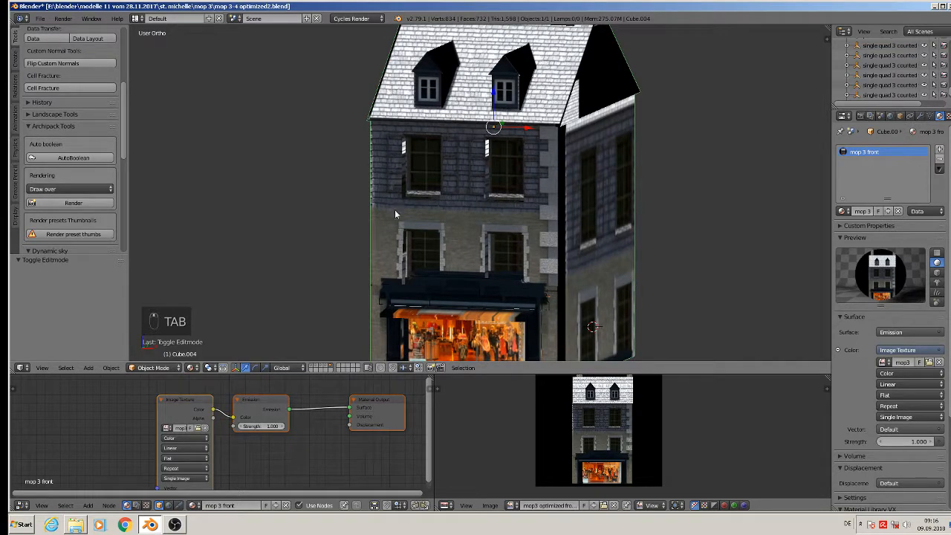
scroll(698, 435, "up", 2)
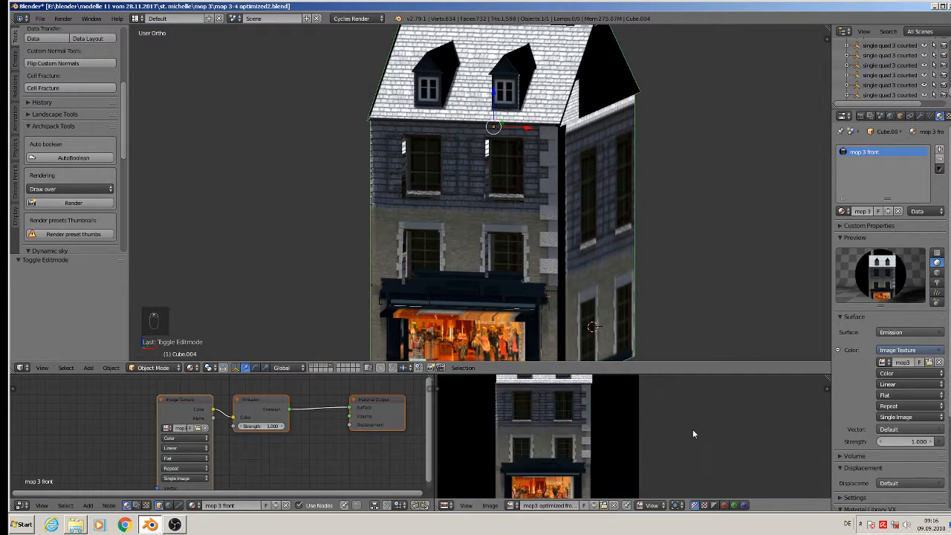
left_click_drag(669, 371, 678, 229)
middle_click_drag(675, 355, 784, 386)
scroll(723, 373, "up", 2)
left_click_drag(729, 234, 712, 134)
Return to Edit Mode and scale the front UVs down slightly to fit the house outline in the image
key("Tab")
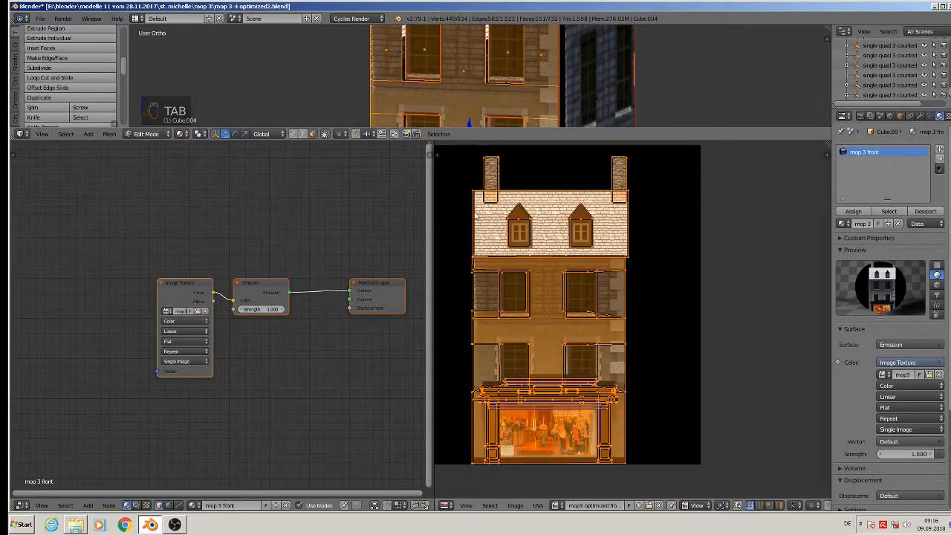
key("s")
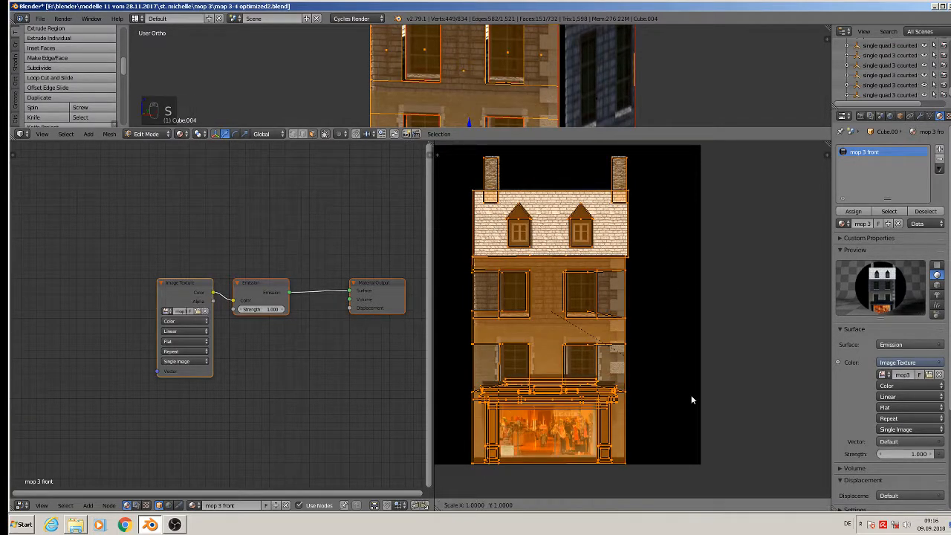
left_click(688, 395)
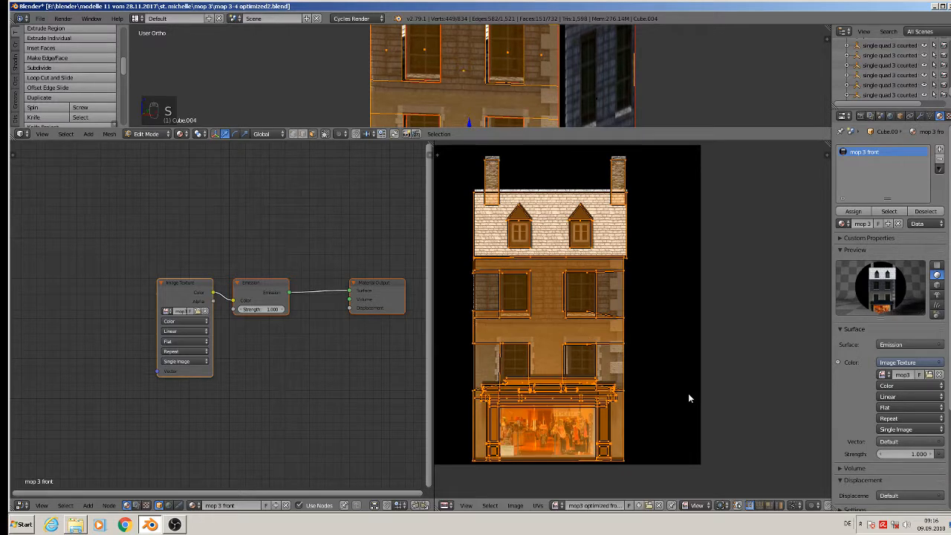
Scale the front UVs down slightly and move them up about 12.7 pixels to match the house in the image
key("s")
left_click(687, 396)
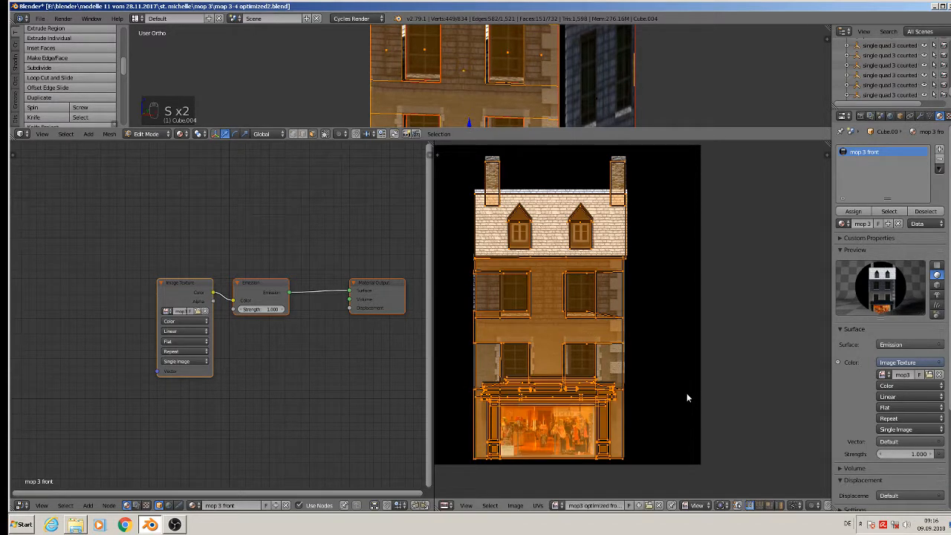
key("g")
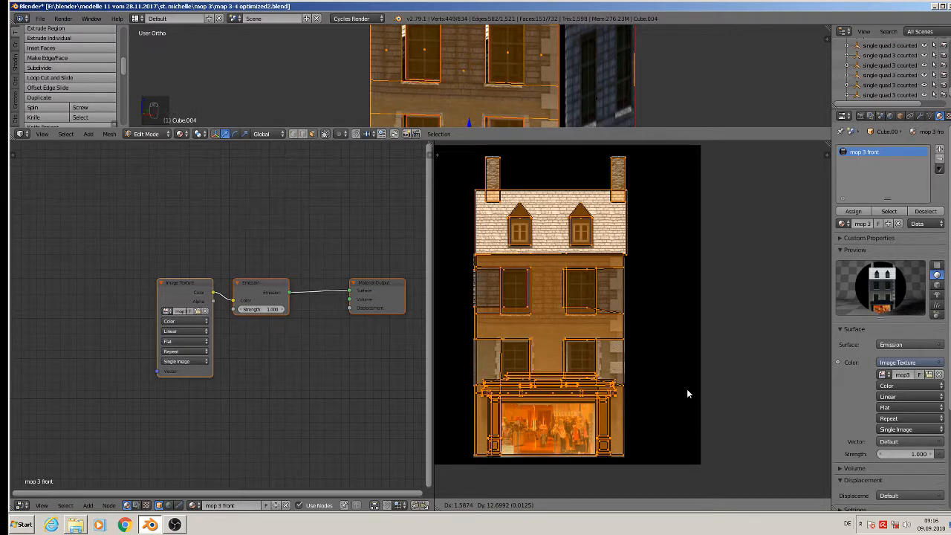
left_click(687, 394)
Leave Edit Mode, enlarge the 3D view area, and check the textured house from the front and the side
scroll(543, 84, "down", 2)
scroll(543, 83, "down", 2)
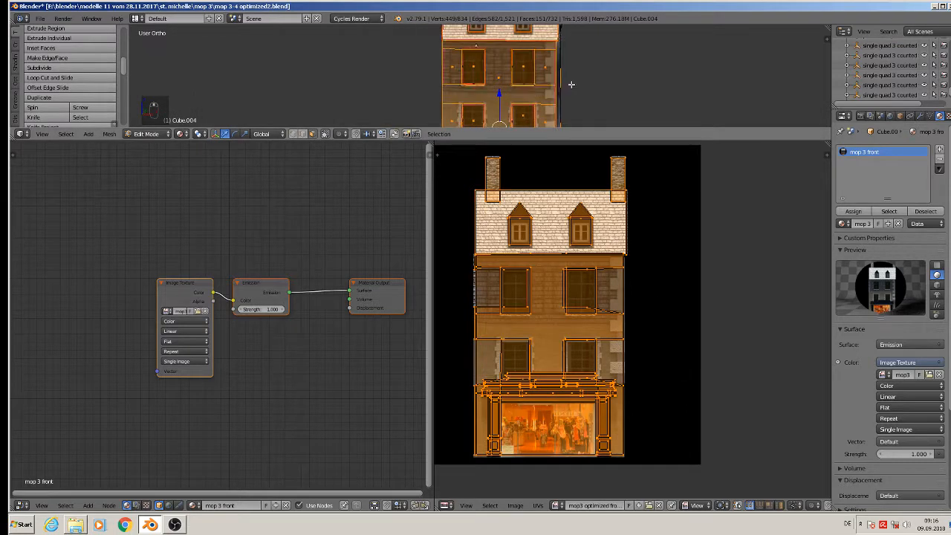
key("Tab")
middle_click_drag(574, 104, 564, 38, "shift")
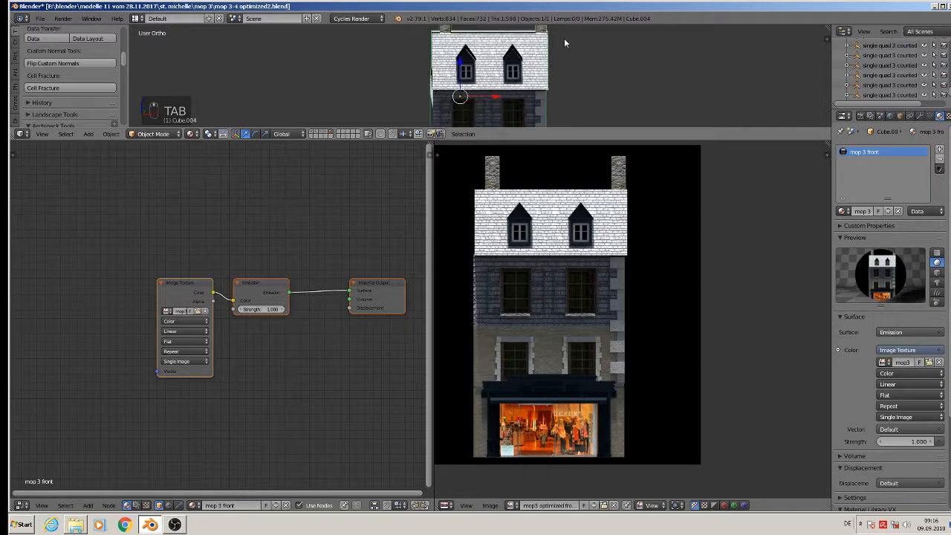
middle_click_drag(561, 105, 561, 95)
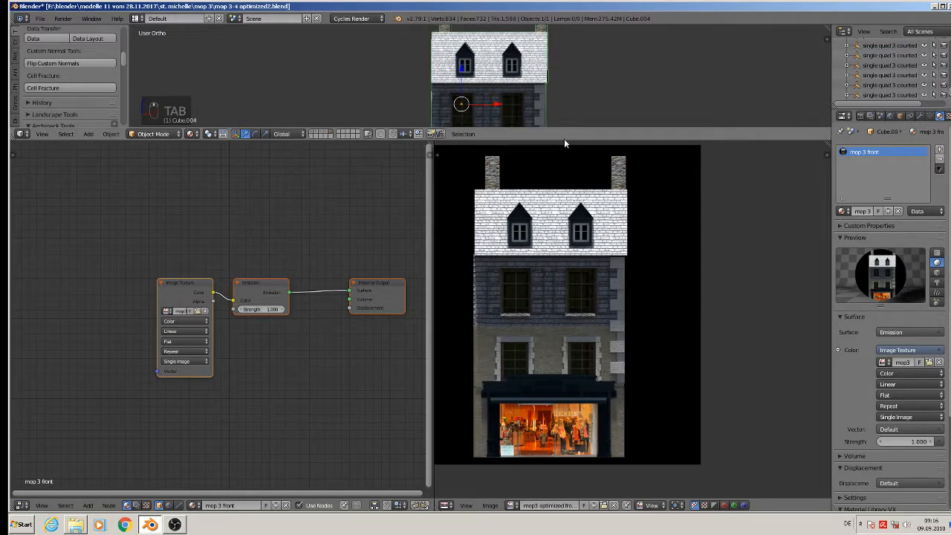
left_click_drag(564, 138, 557, 342)
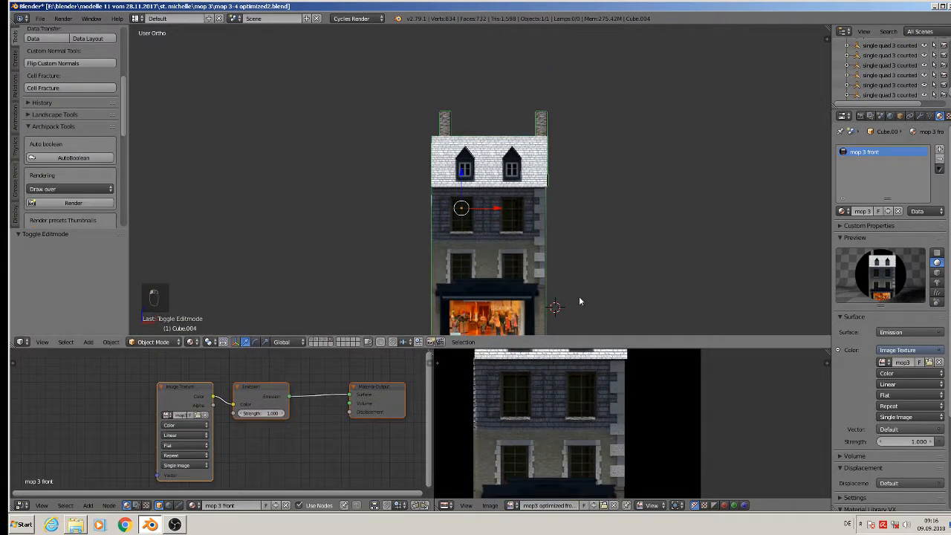
middle_click_drag(579, 296, 571, 214, "shift")
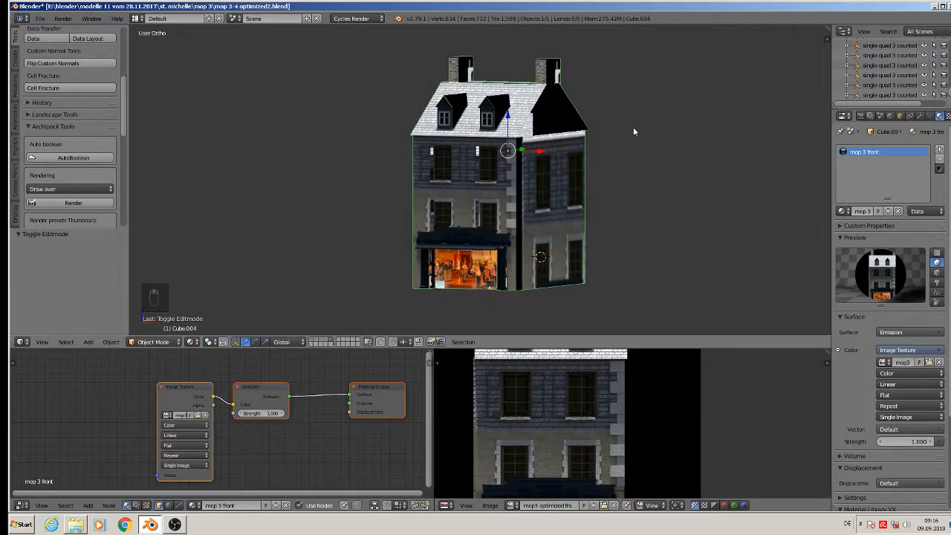
middle_click_drag(662, 213, 702, 193)
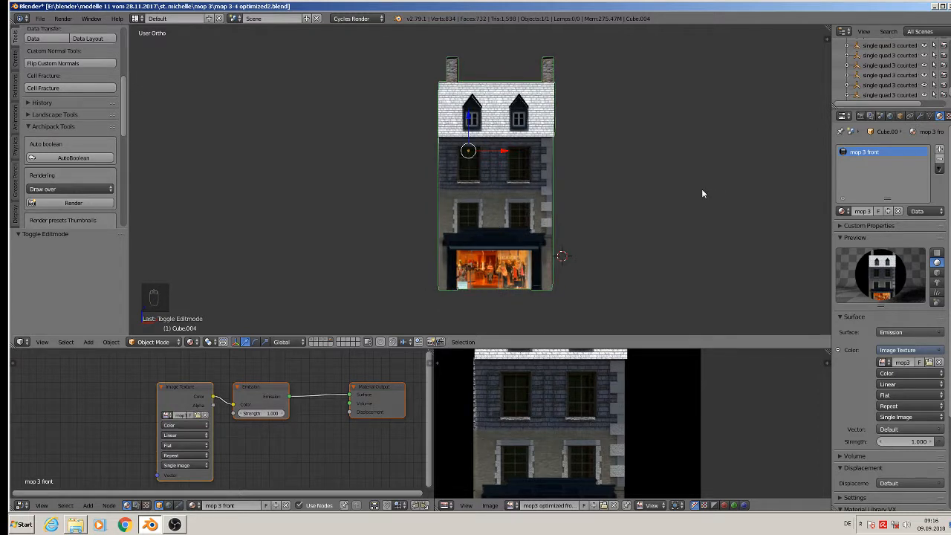
Switch to the back view, enter Edit Mode, clear the selection and box-select all faces of the house's back
key("ctrl+KP_1")
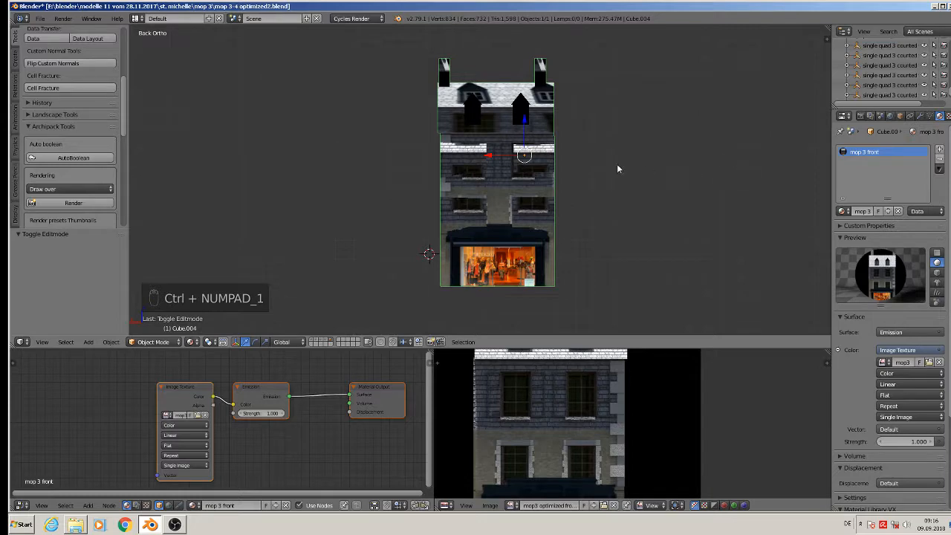
key("Tab")
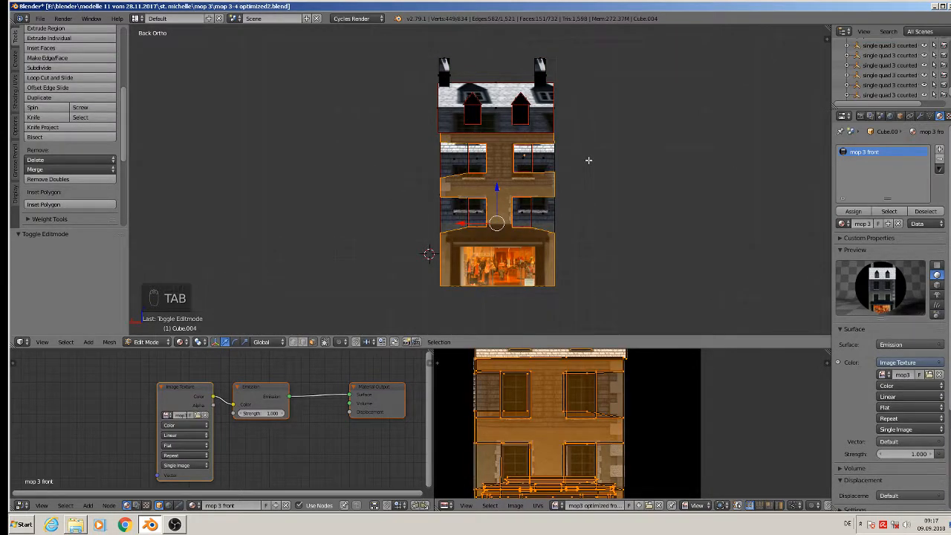
key("a")
key("a")
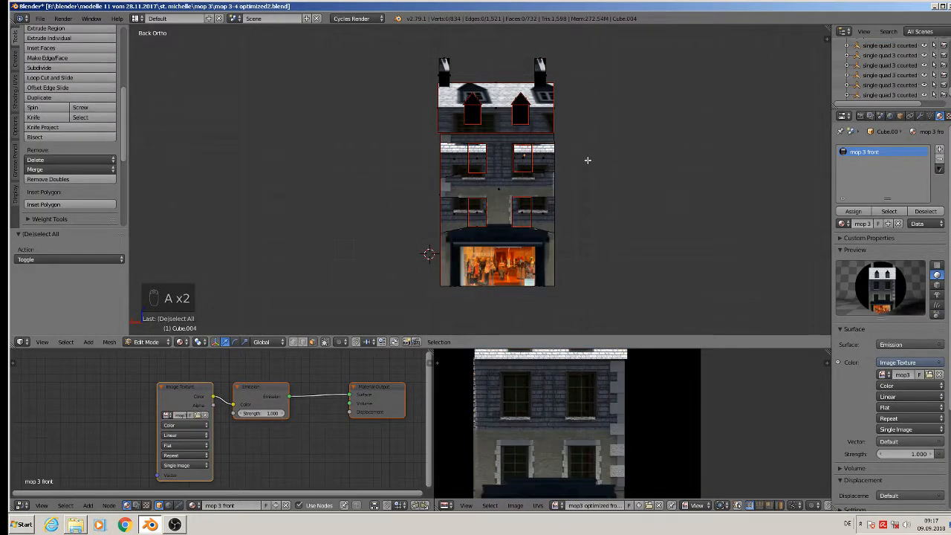
key("a")
key("a")
key("a")
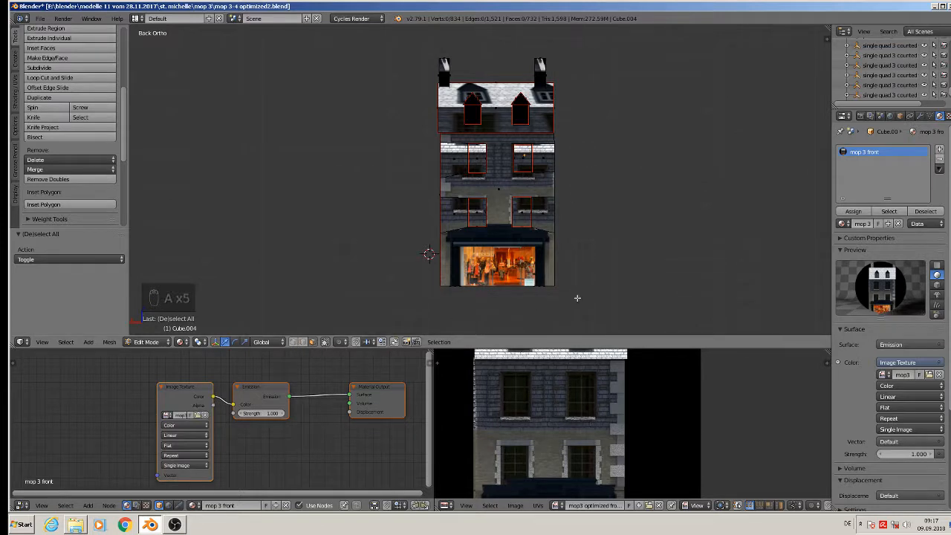
key("b")
left_click_drag(599, 306, 365, 38)
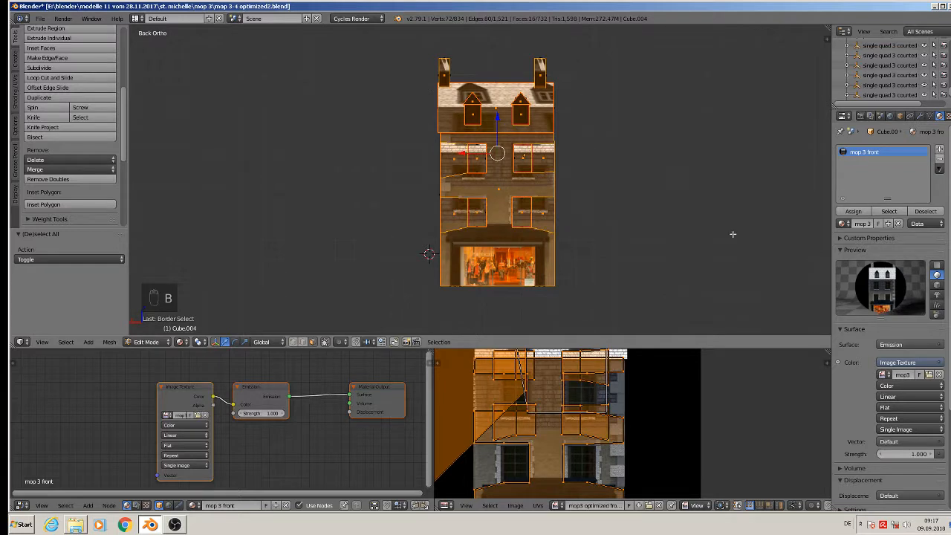
Add a second material slot with a new material named "mop3 back"
left_click(940, 149)
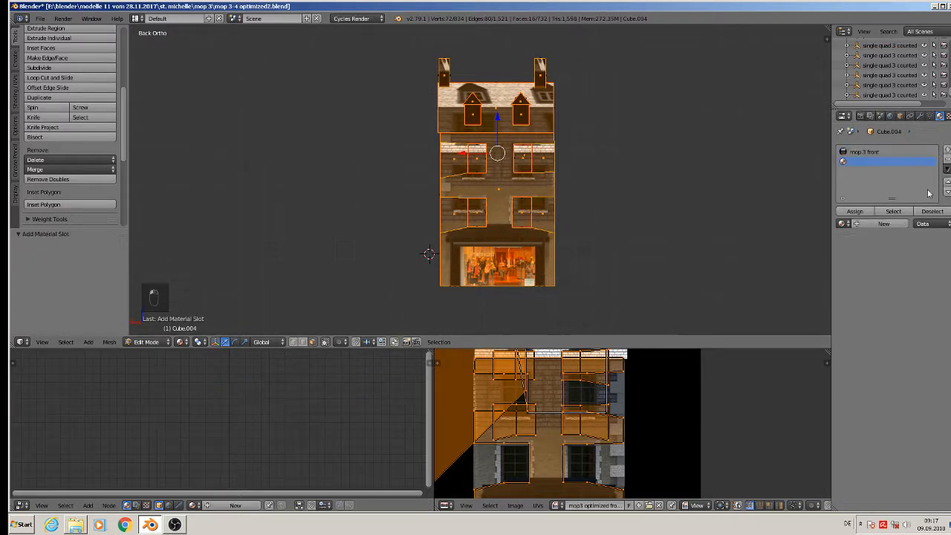
left_click(891, 225)
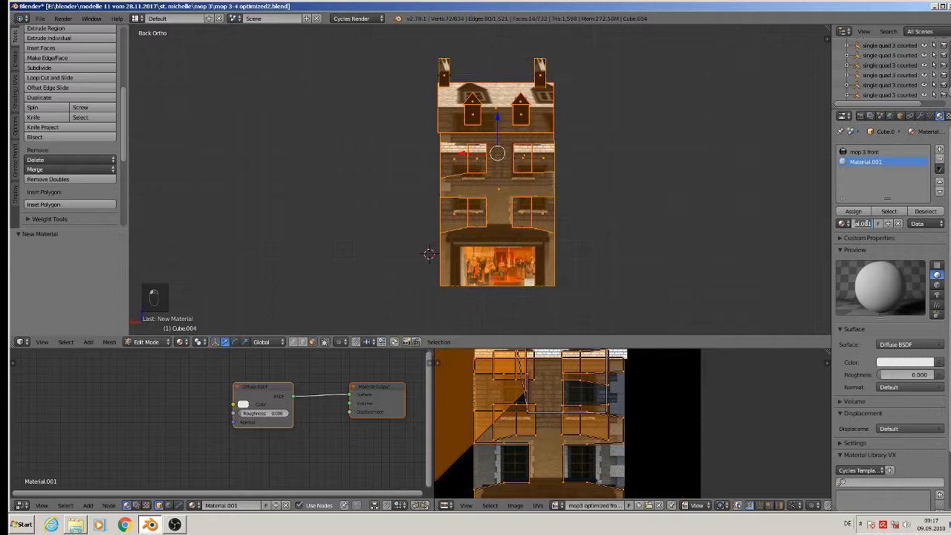
type("mop3 back")
key("Return")
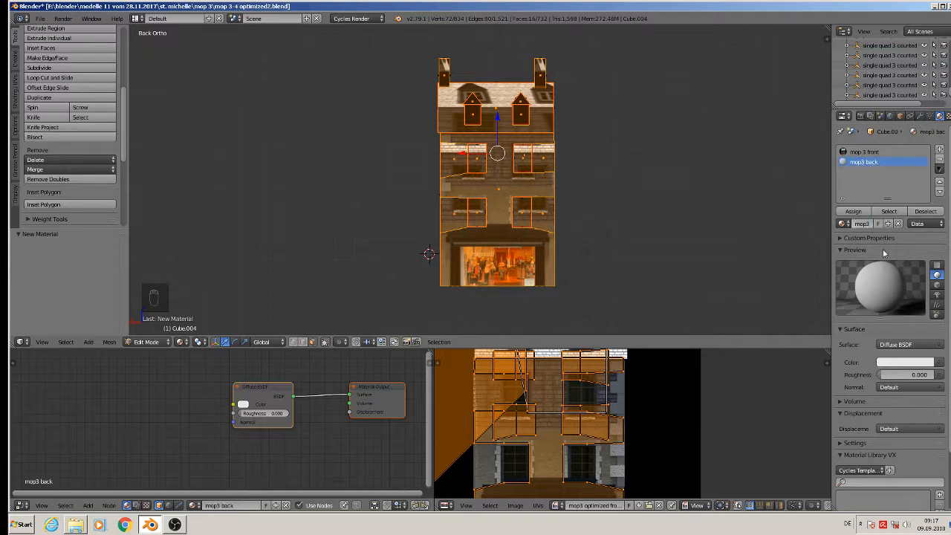
Set the "mop3 back" material's surface to Emission and use an Image Texture for its color
left_click(919, 343)
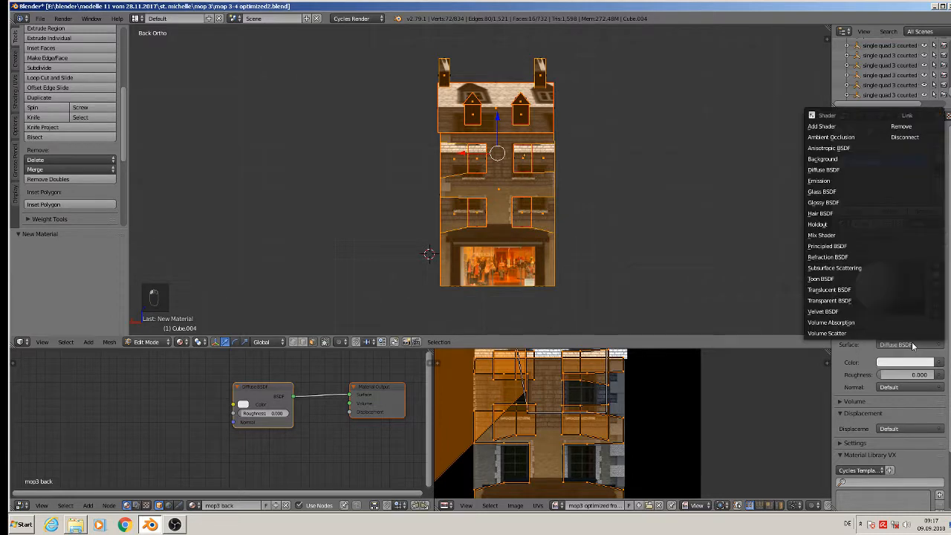
left_click(845, 182)
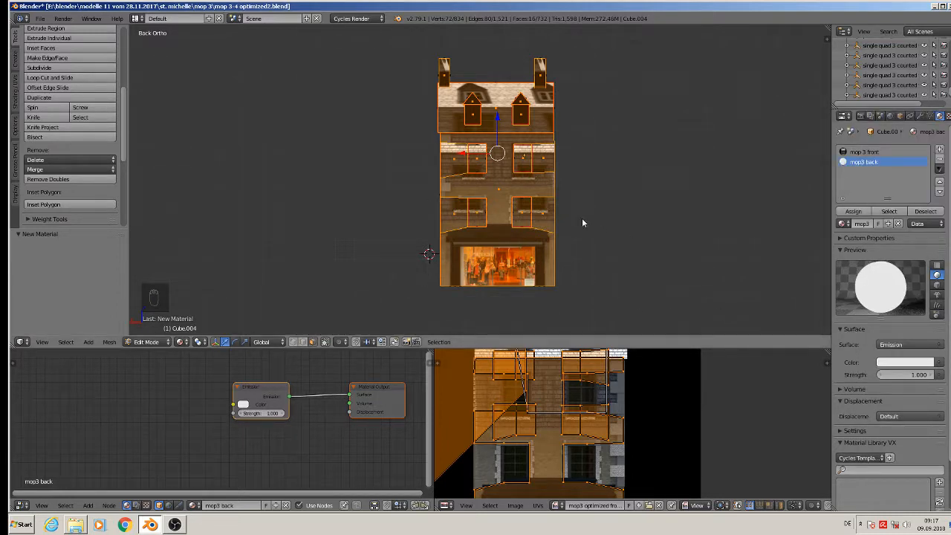
left_click(939, 362)
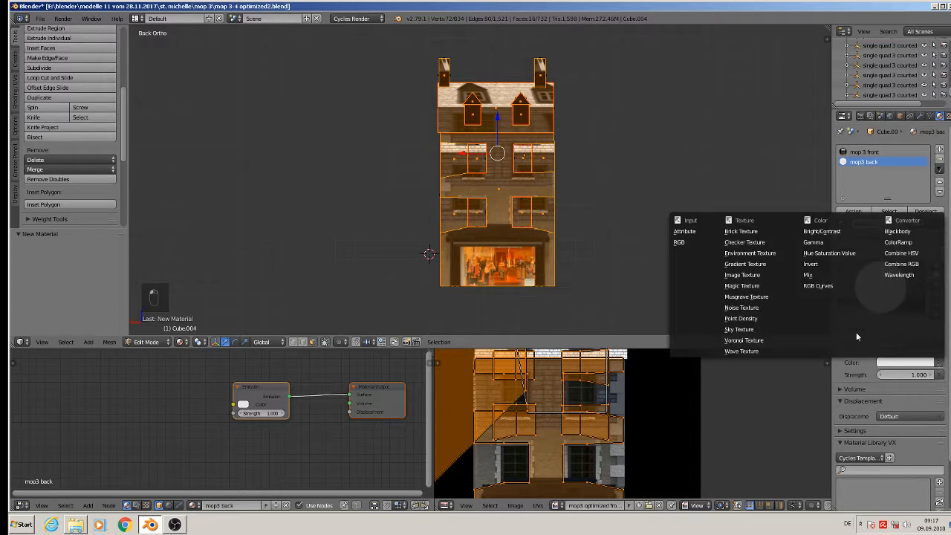
left_click(752, 280)
Load "mop3 optimized back.jpg" from the "textur" folder into the image texture, using thumbnails to find it
left_click(923, 376)
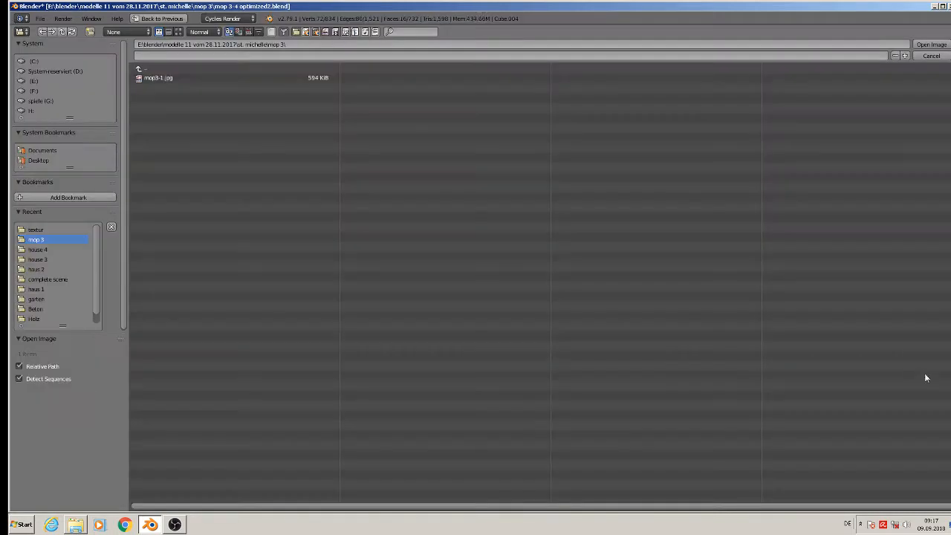
left_click(62, 230)
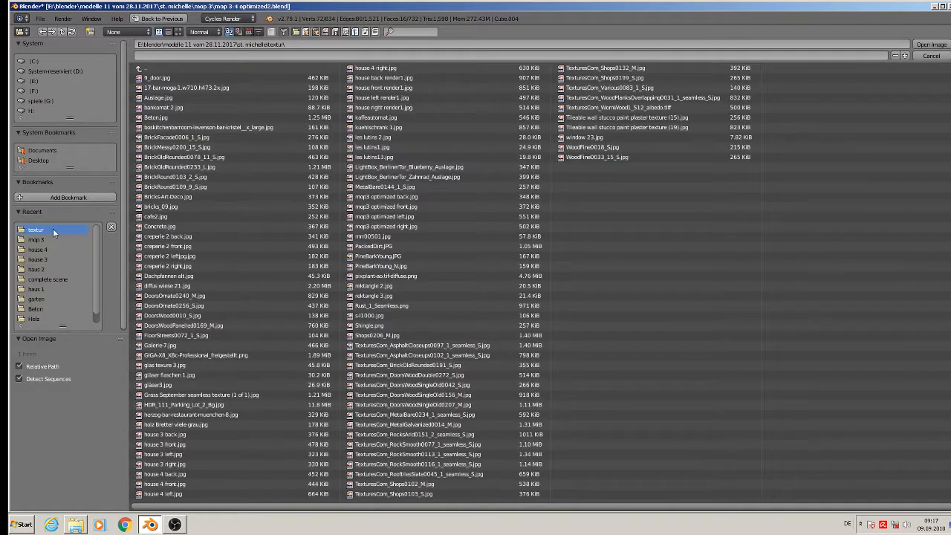
left_click(178, 31)
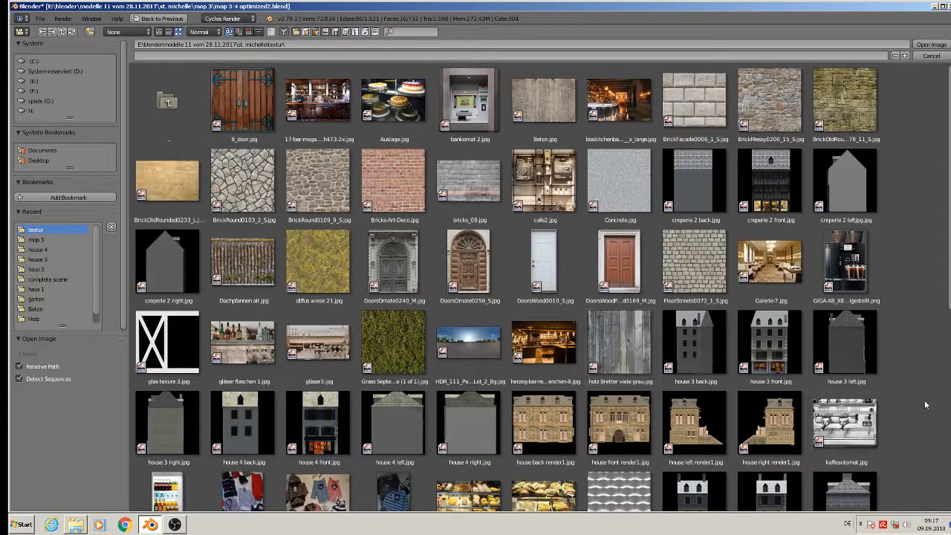
scroll(925, 405, "down", 2)
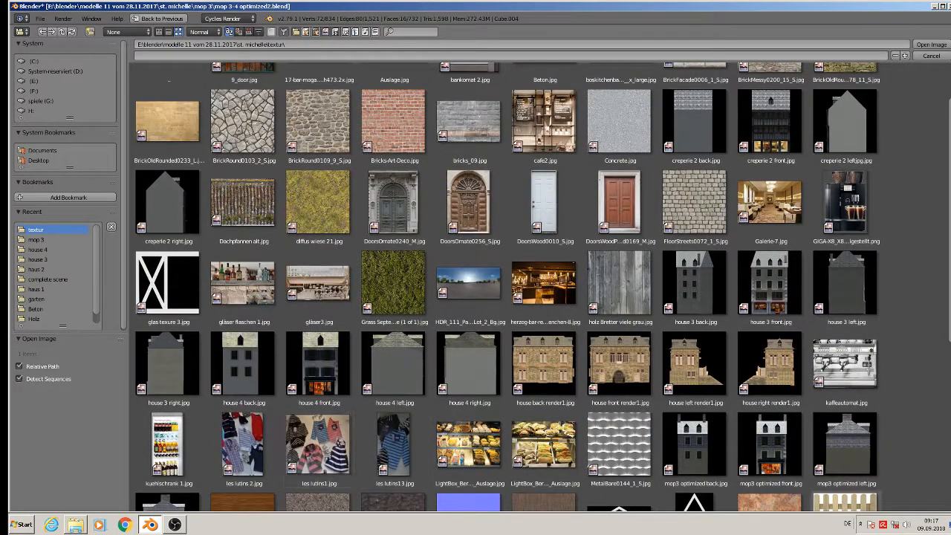
scroll(844, 476, "down", 1)
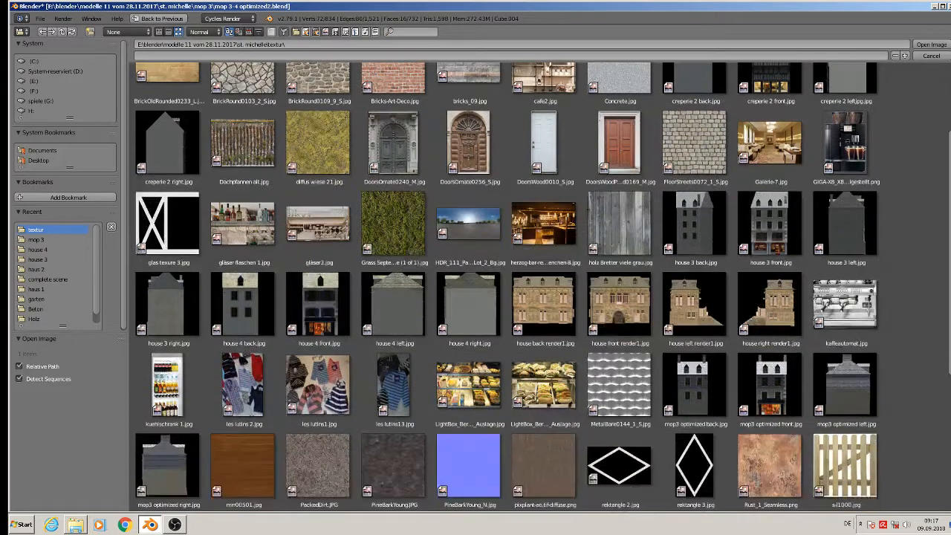
double_click(694, 418)
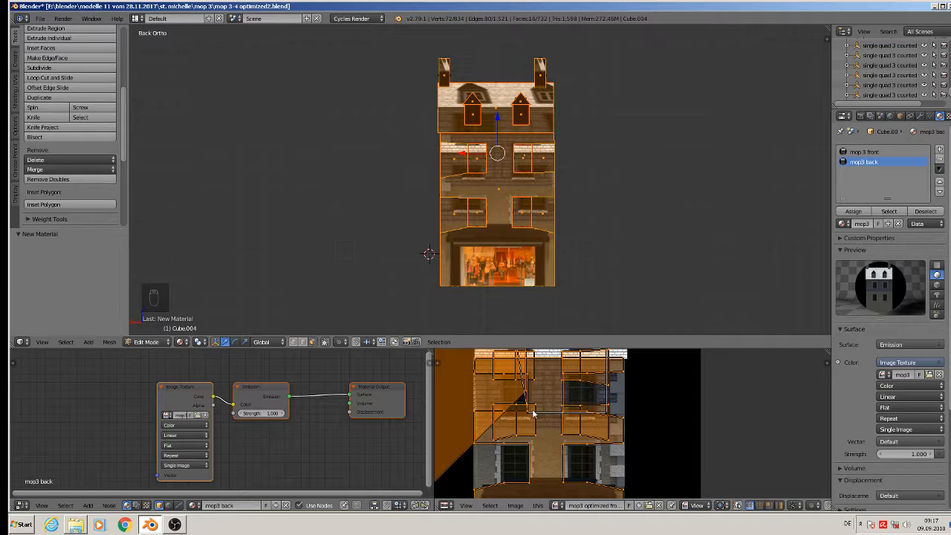
Assign the "mop3 back" material to the selected back faces
scroll(585, 430, "down", 2)
scroll(584, 429, "up", 1)
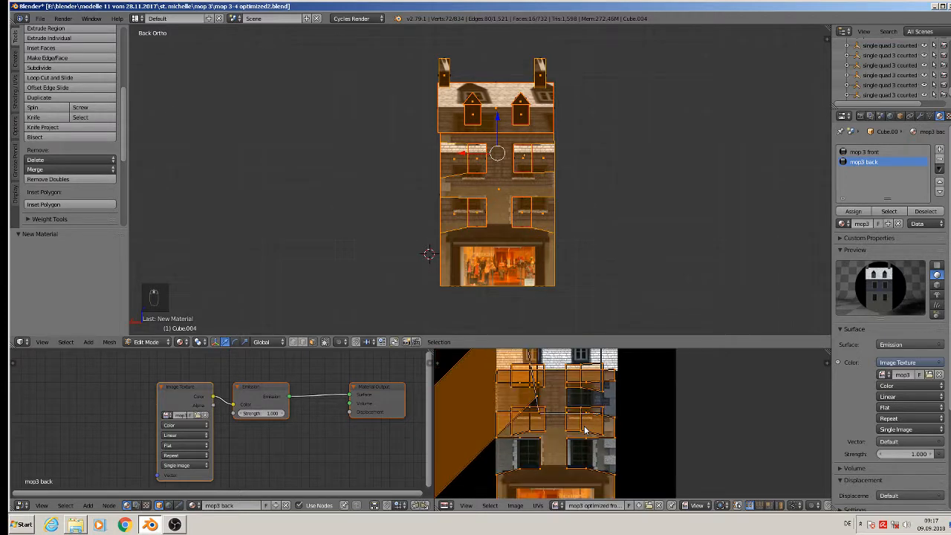
key("a")
key("a")
key("a")
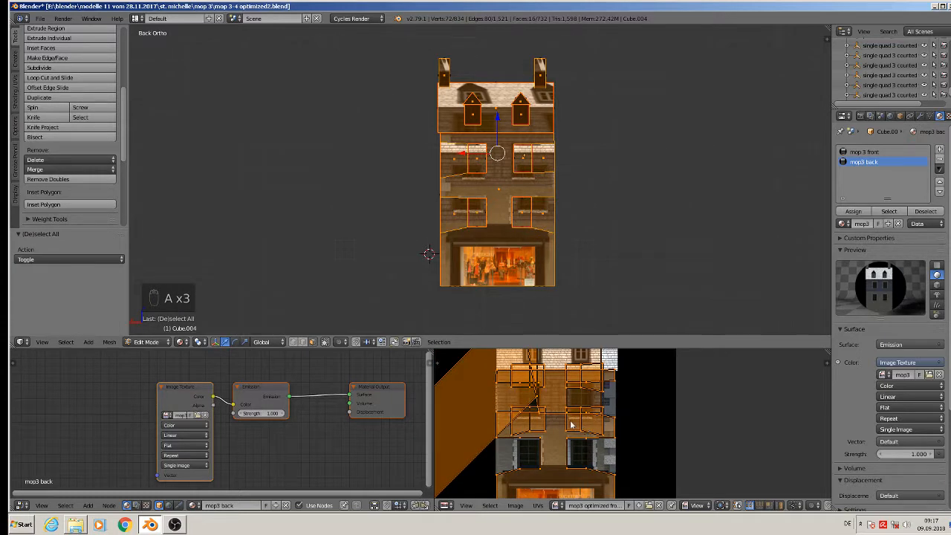
scroll(573, 425, "down", 1)
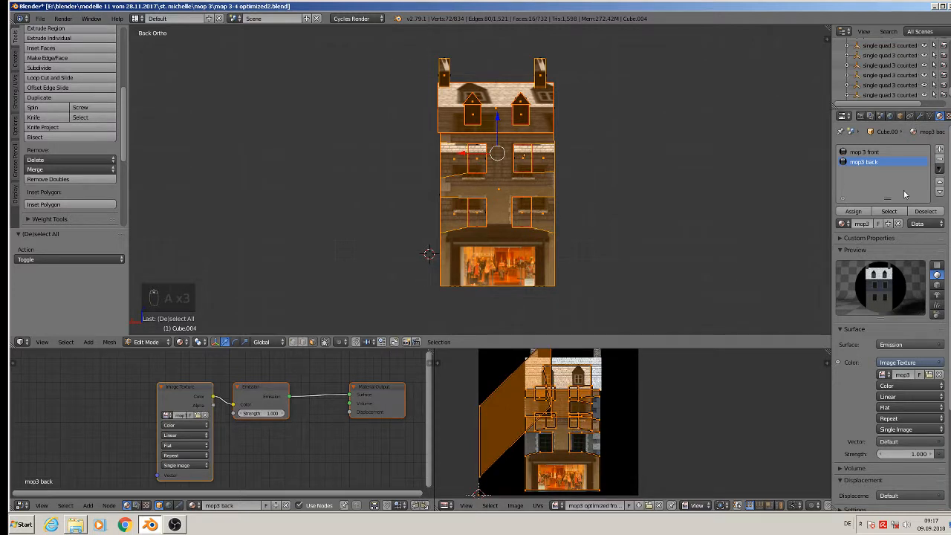
left_click(850, 212)
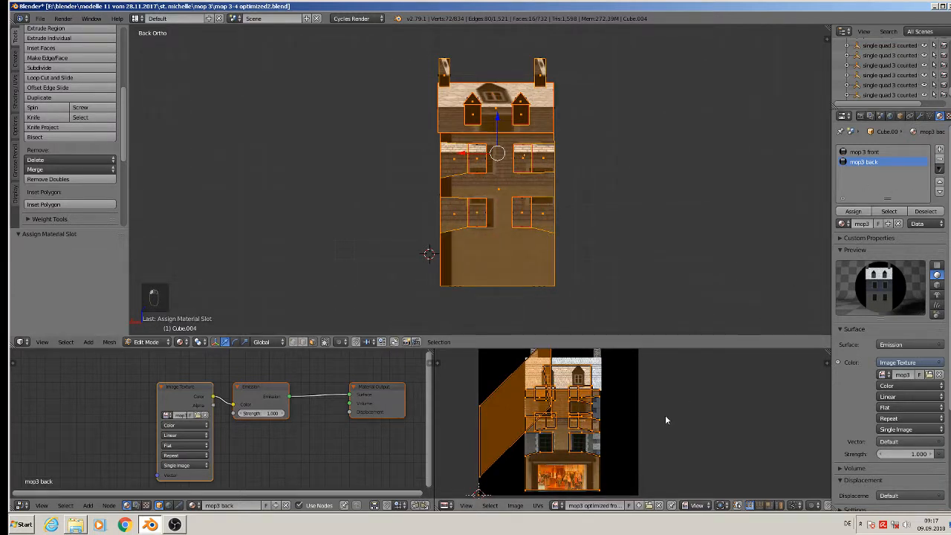
Show "mop3 optimized back.jpg" in the UV editor and unwrap the back faces with Project From View
left_click(659, 507)
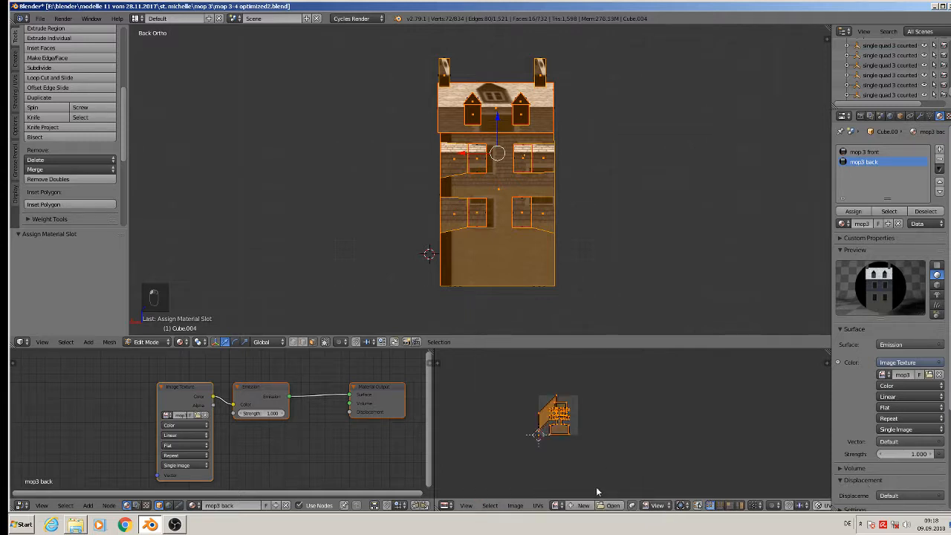
left_click(557, 506)
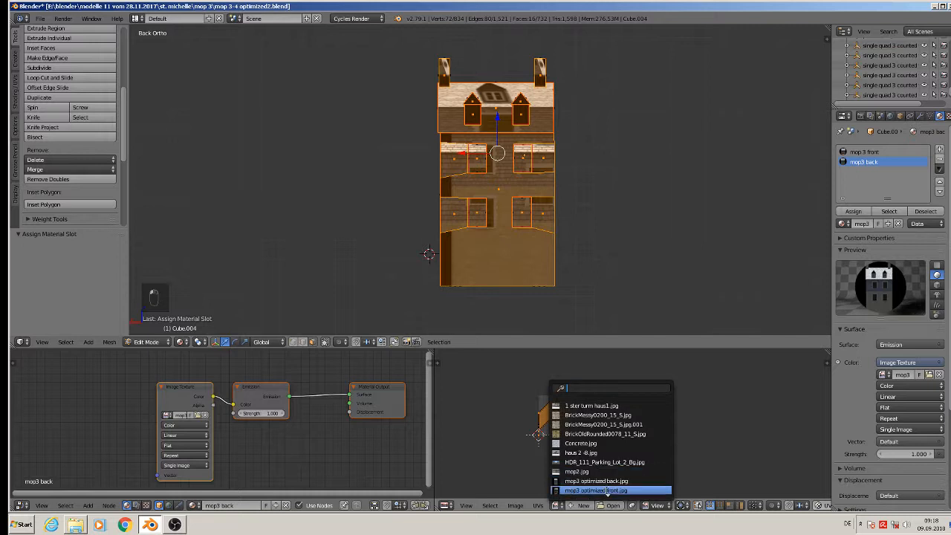
left_click(605, 481)
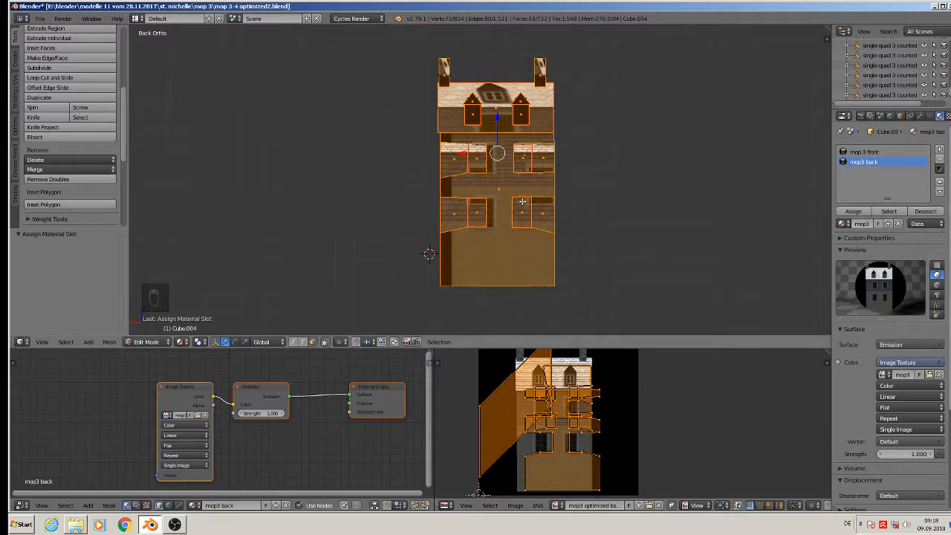
key("u")
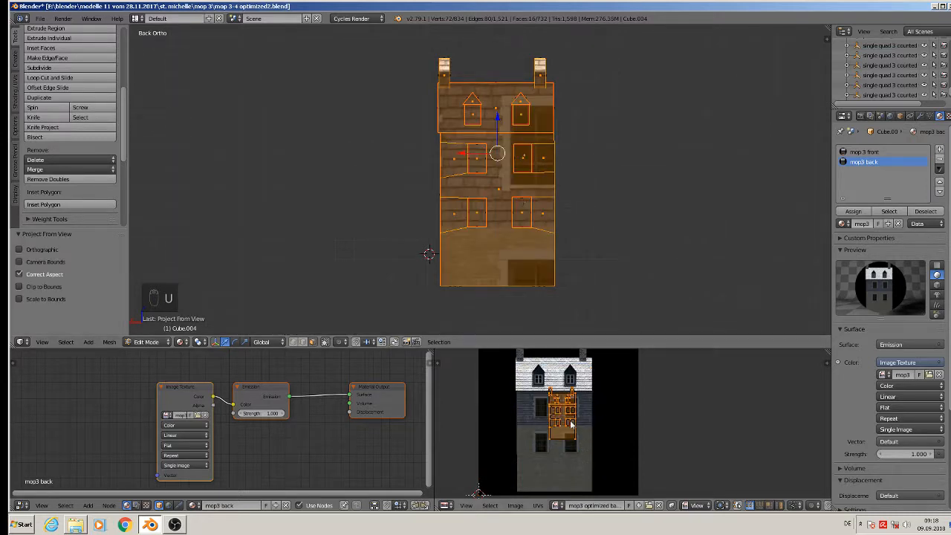
Scale the back UVs by about 2.83 and move them by about -0.051, -0.023 to match the house in the image, then leave Edit Mode
scroll(583, 444, "down", 2)
key("a")
key("a")
key("a")
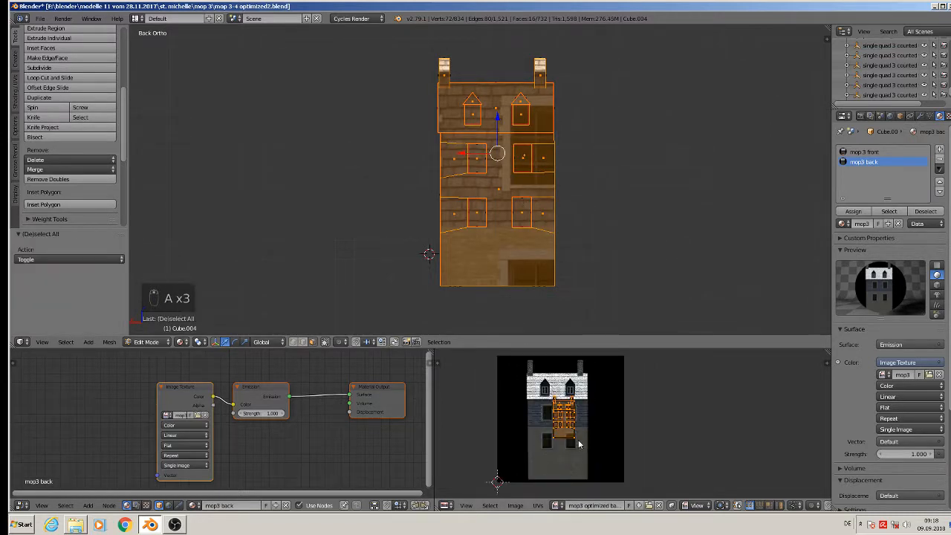
key("s")
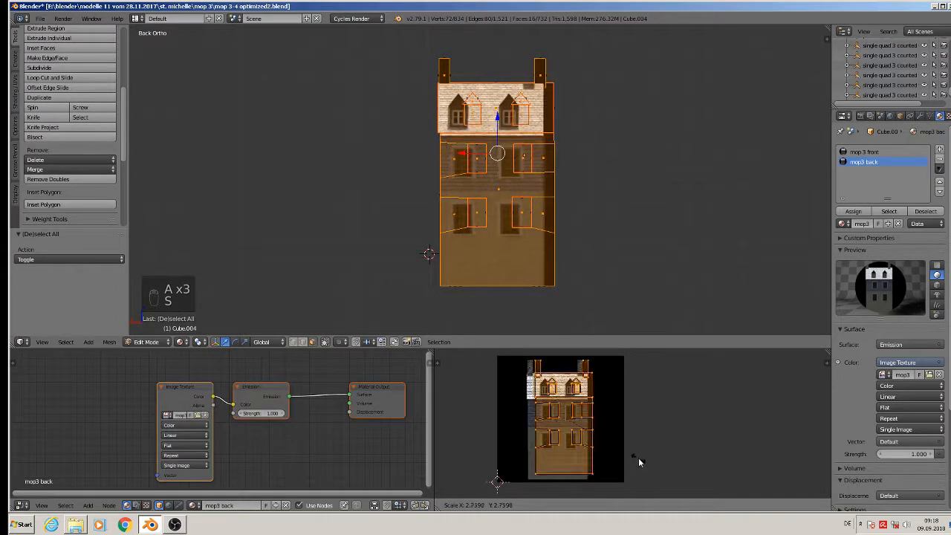
left_click(640, 458)
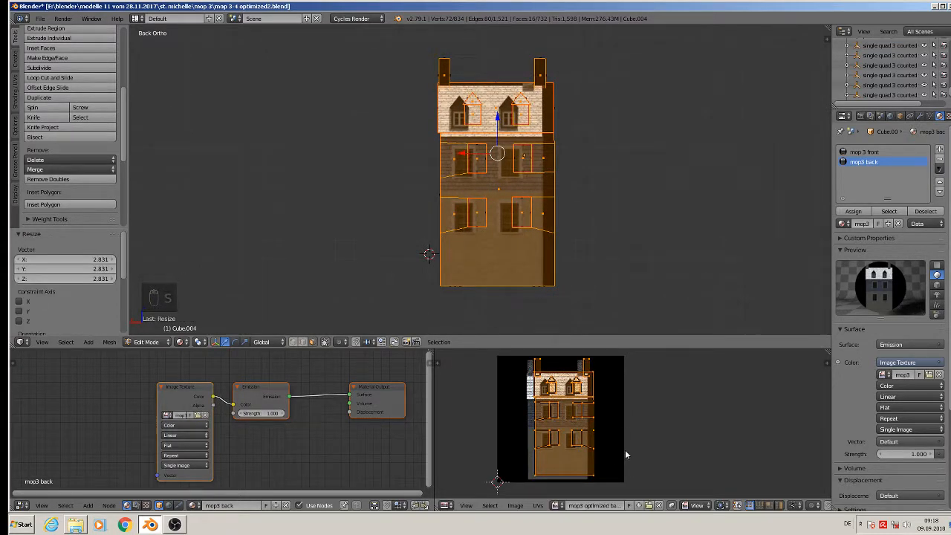
key("g")
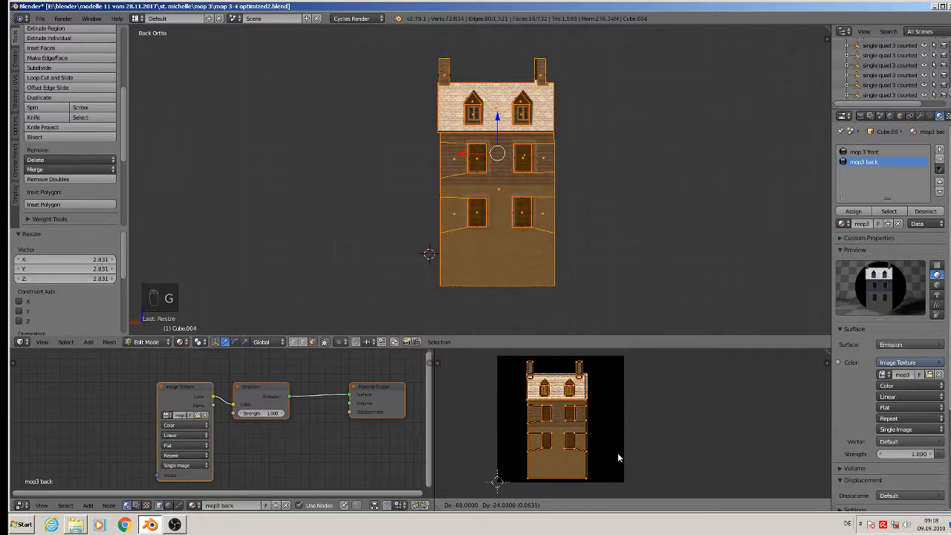
left_click(617, 452)
key("Tab")
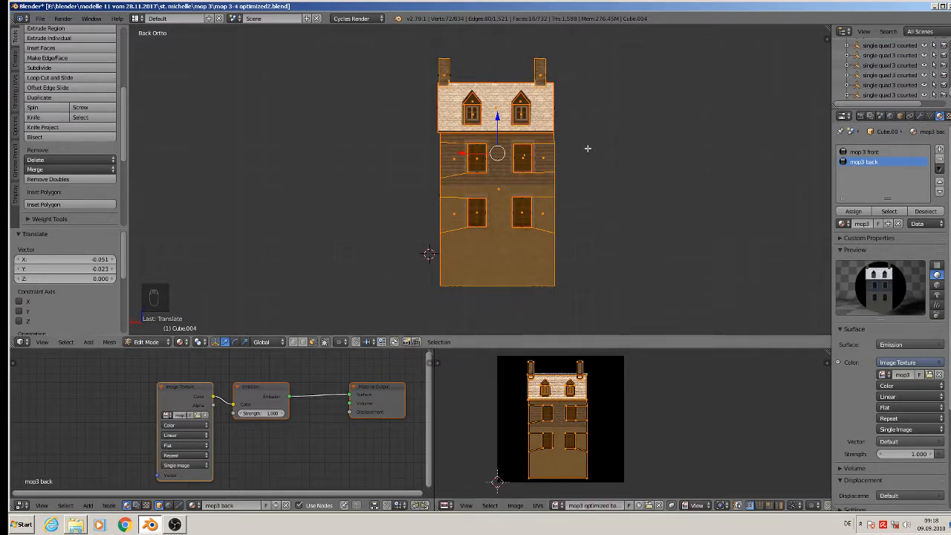
Add a new material named "mop3 right" to the house and show the model in right orthographic view
middle_click_drag(562, 261, 644, 256)
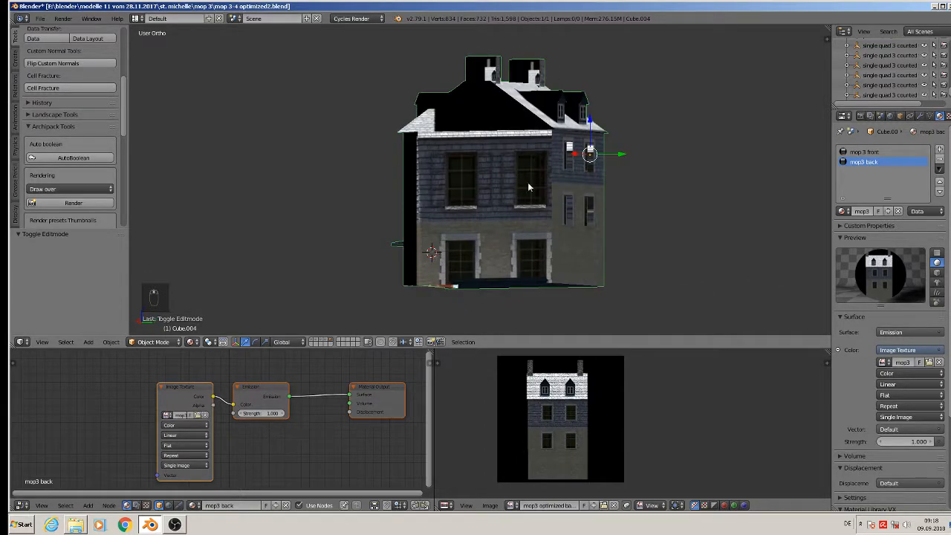
middle_click_drag(532, 167, 584, 210)
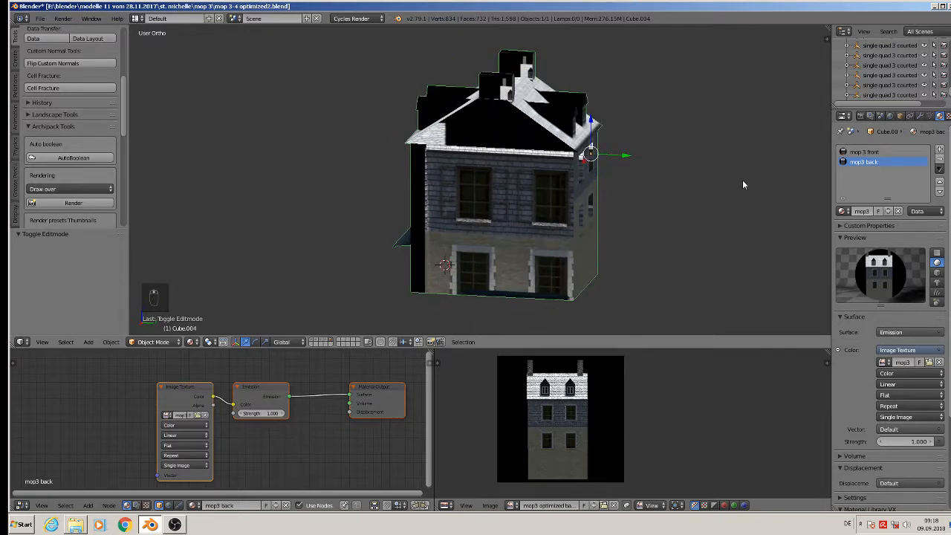
key("KP_3")
middle_click_drag(743, 180, 579, 195)
key("KP_3")
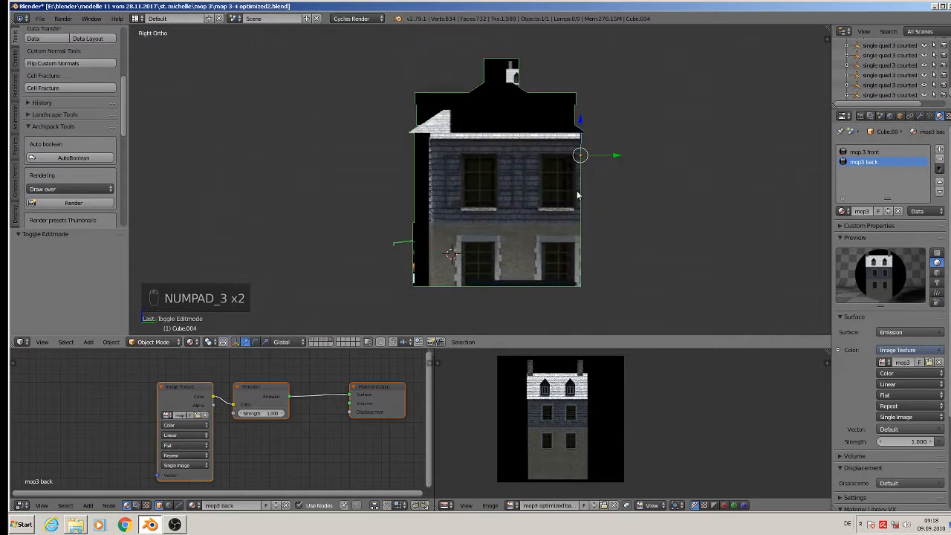
left_click(940, 149)
left_click(878, 212)
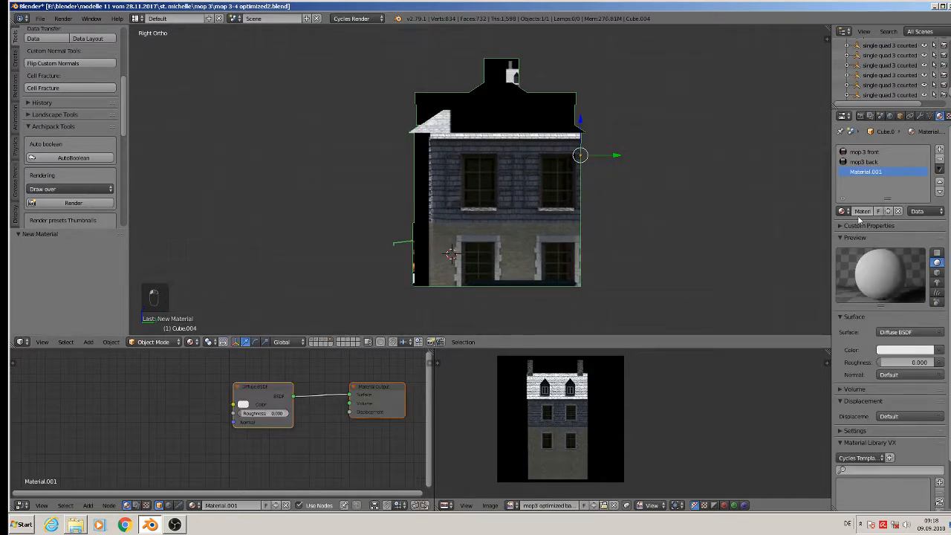
left_click(858, 212)
key("ctrl+a")
type("mop3 right")
key("Return")
Set the "mop3 right" material's surface to Emission and use an Image Texture for its color
left_click(897, 337)
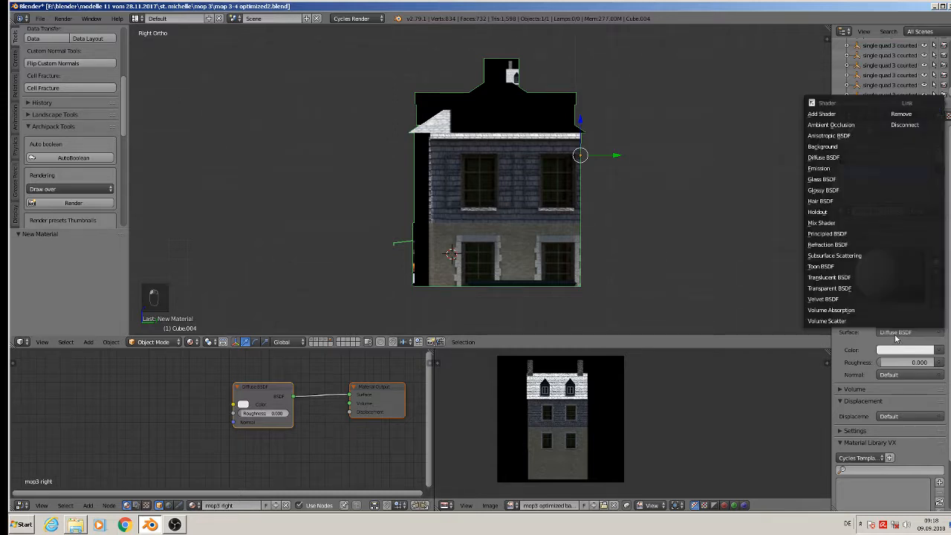
left_click(840, 168)
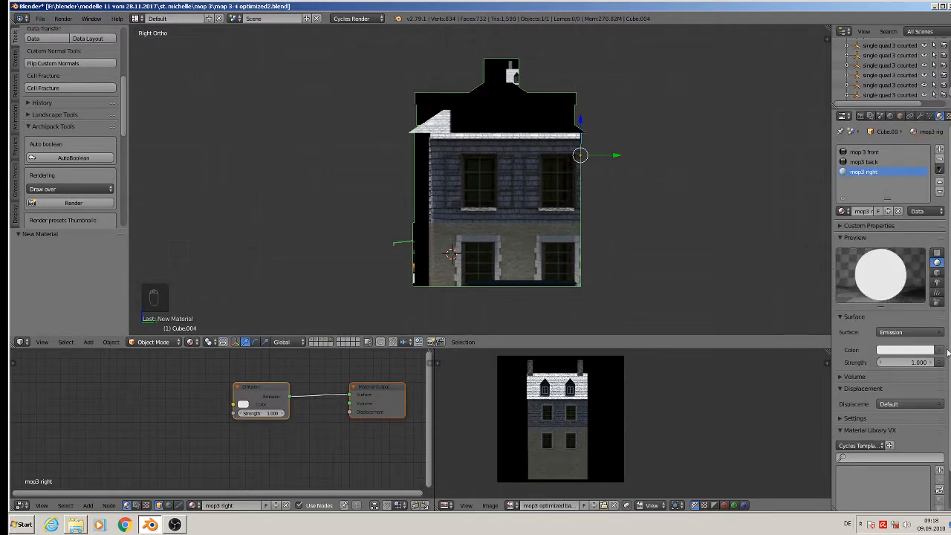
left_click(942, 350)
left_click(745, 265)
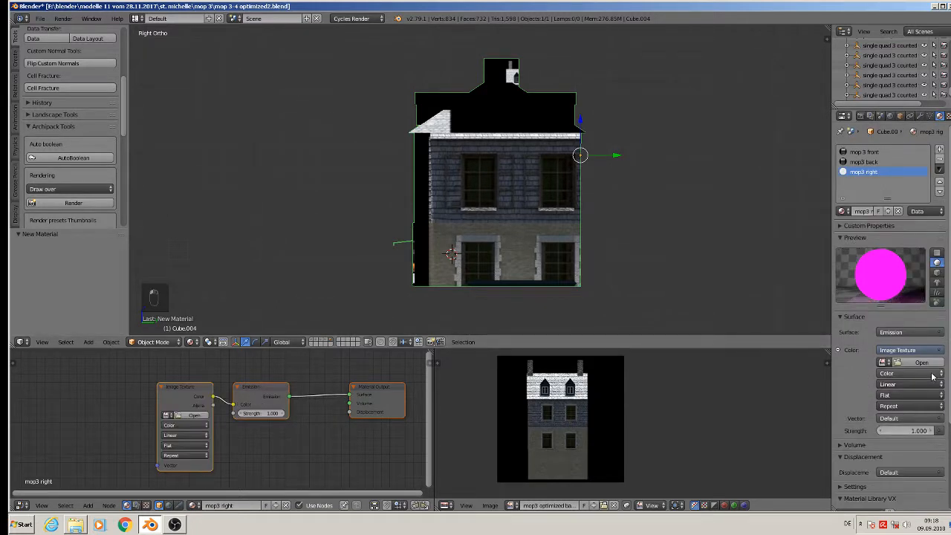
Load "mop3 optimized right.jpg" from the "textur" folder into the image texture, using thumbnails to find it
left_click(920, 362)
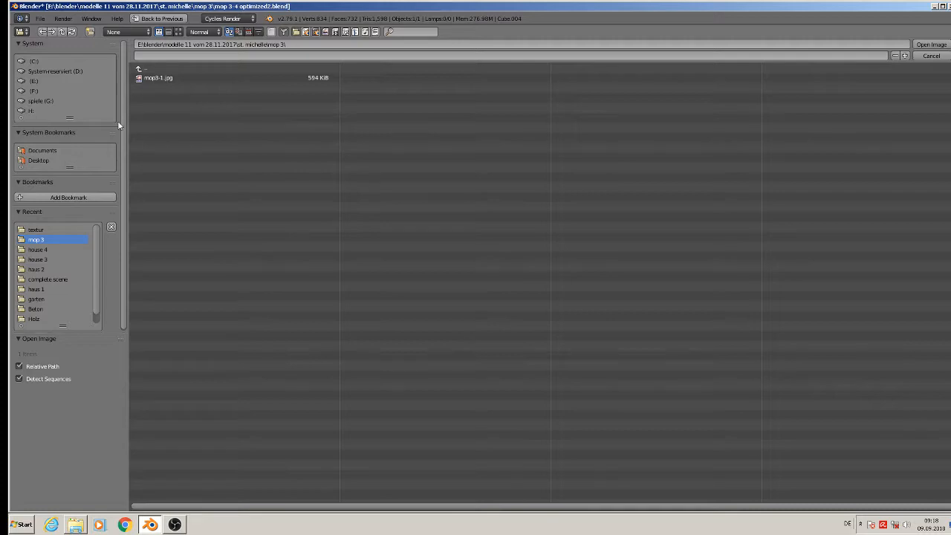
left_click(38, 230)
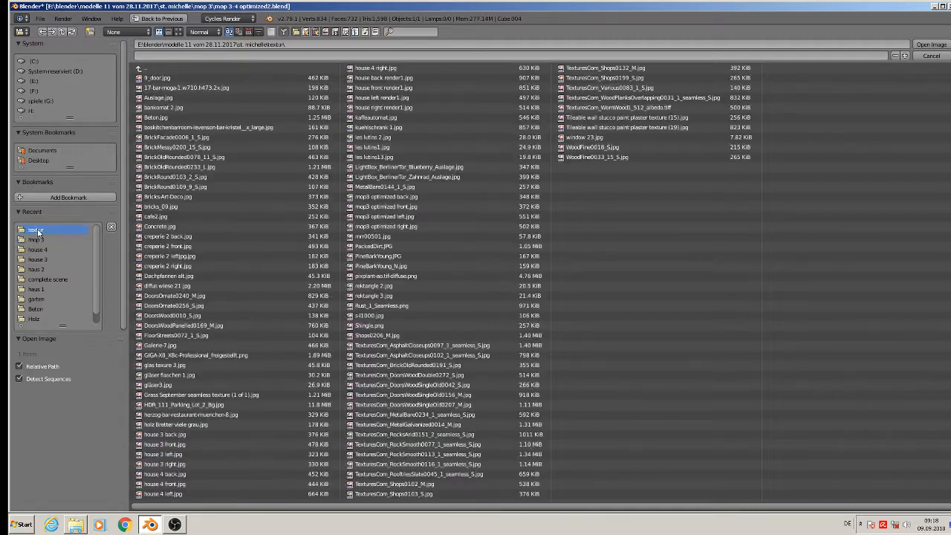
left_click(178, 32)
scroll(904, 319, "down", 1)
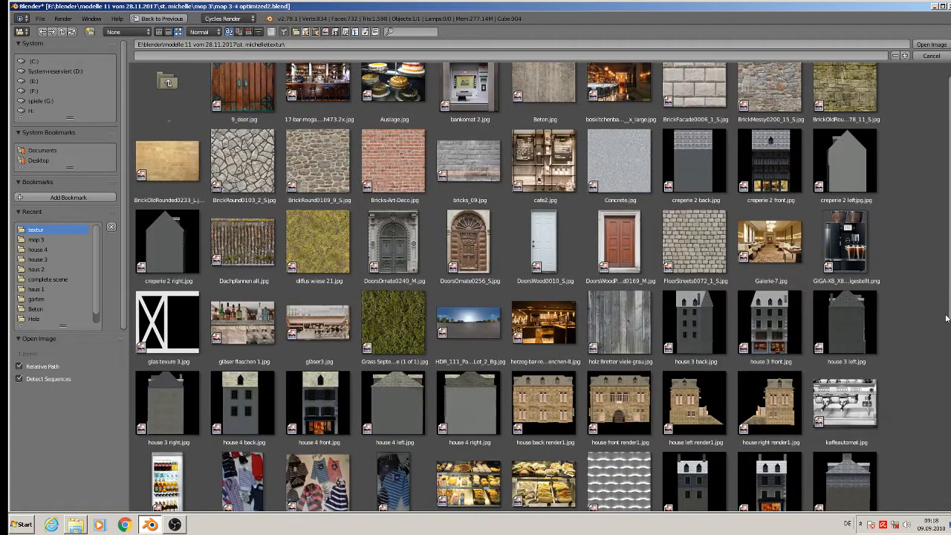
scroll(946, 319, "down", 6)
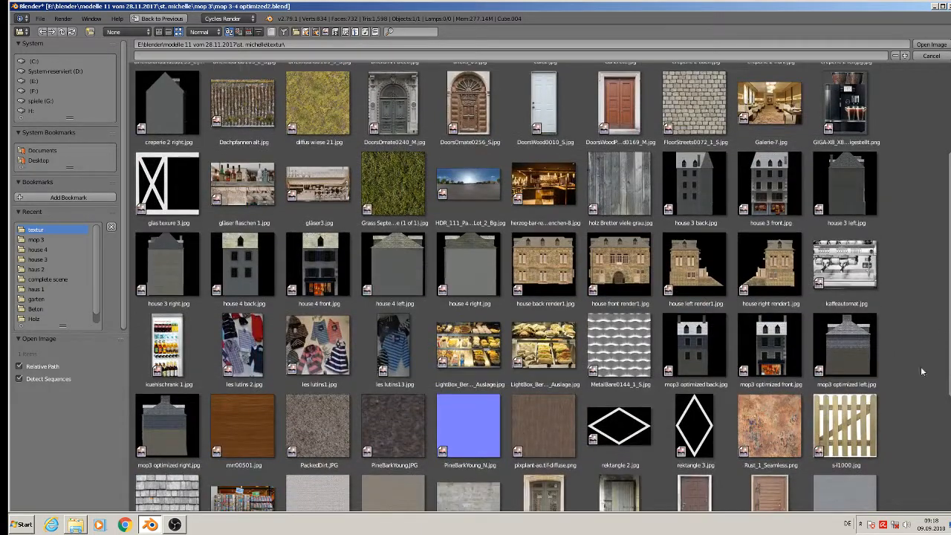
double_click(171, 436)
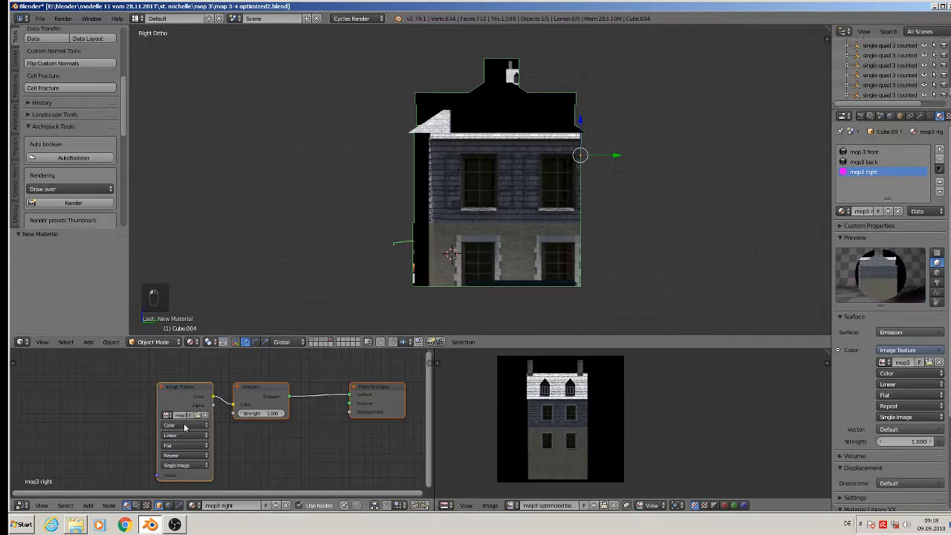
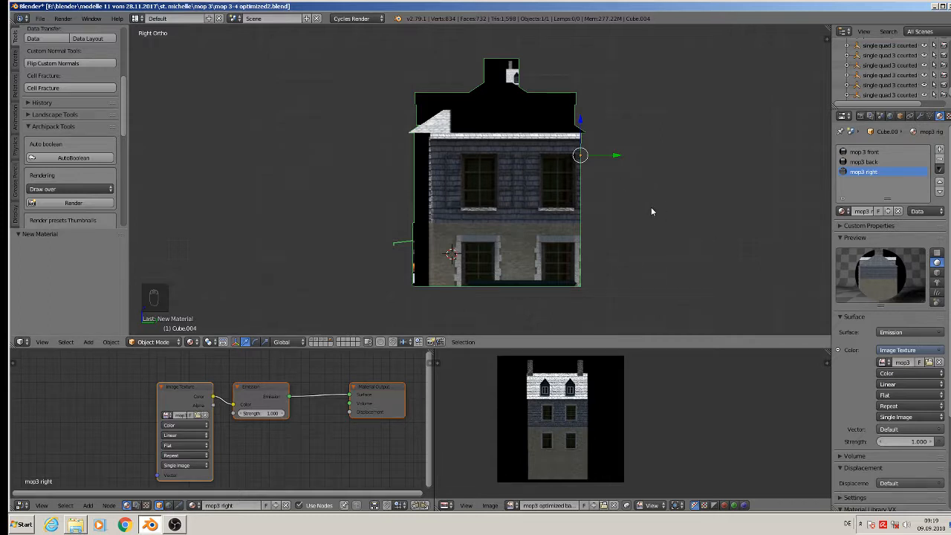
Enter Edit Mode, clear the selection and border-select all faces visible on the house's right side
key("Tab")
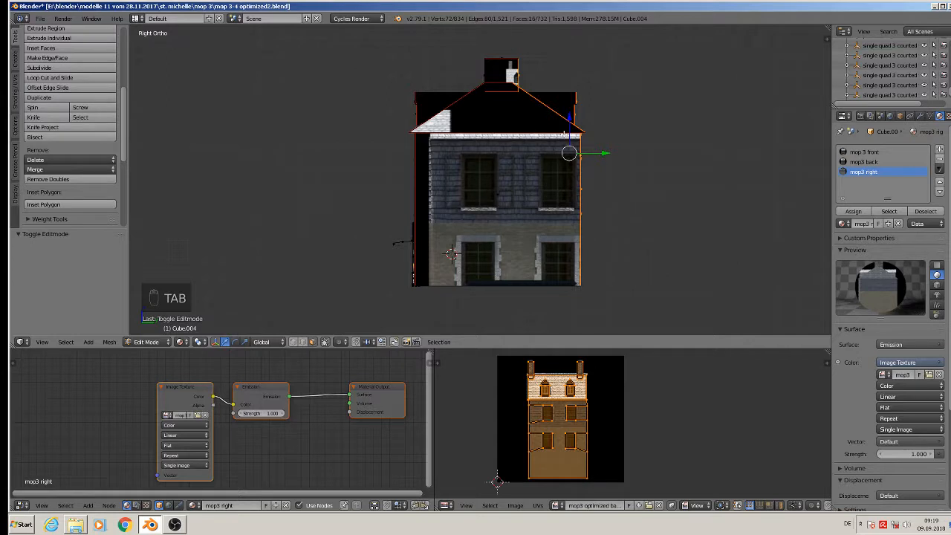
key("a")
key("a")
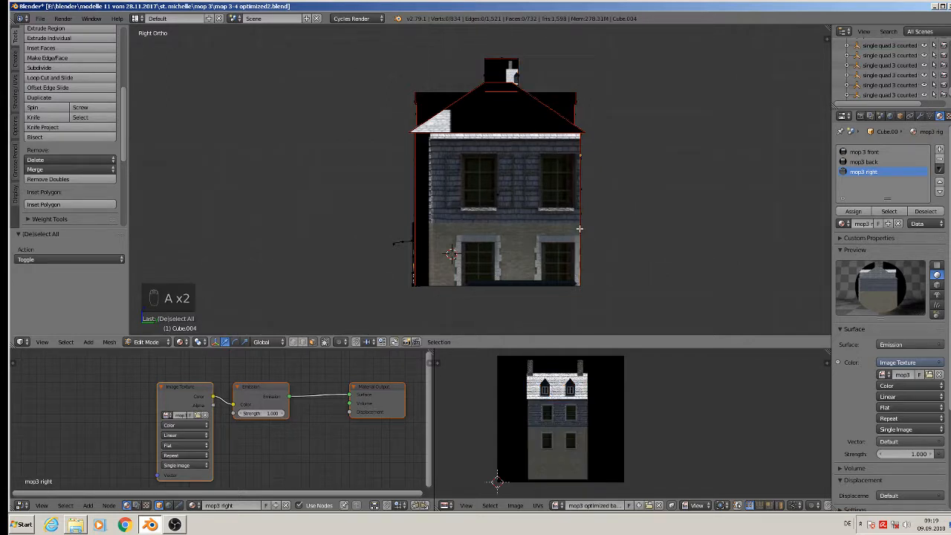
key("a")
key("a")
key("b")
left_click_drag(617, 315, 355, 28)
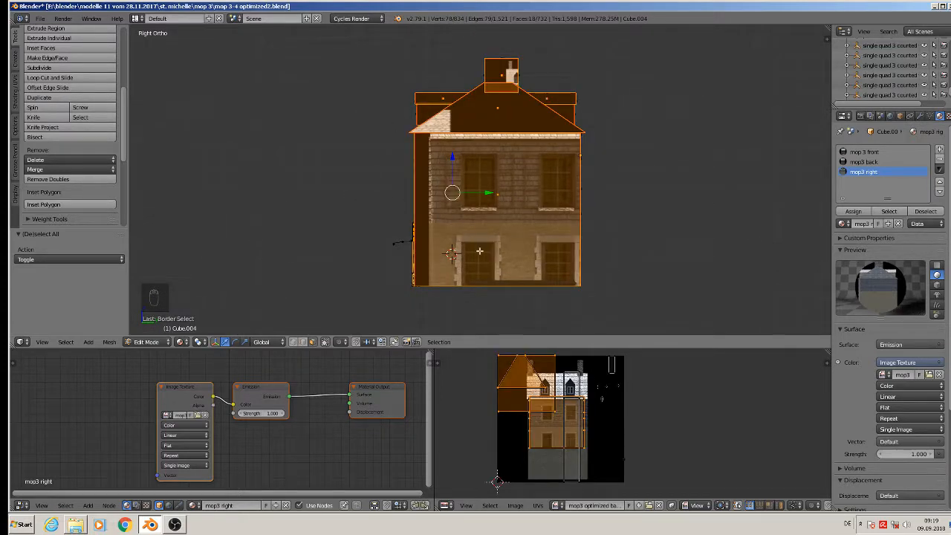
Add the left inner reveal faces of the two upper front windows to the selection
middle_click_drag(479, 251, 583, 283)
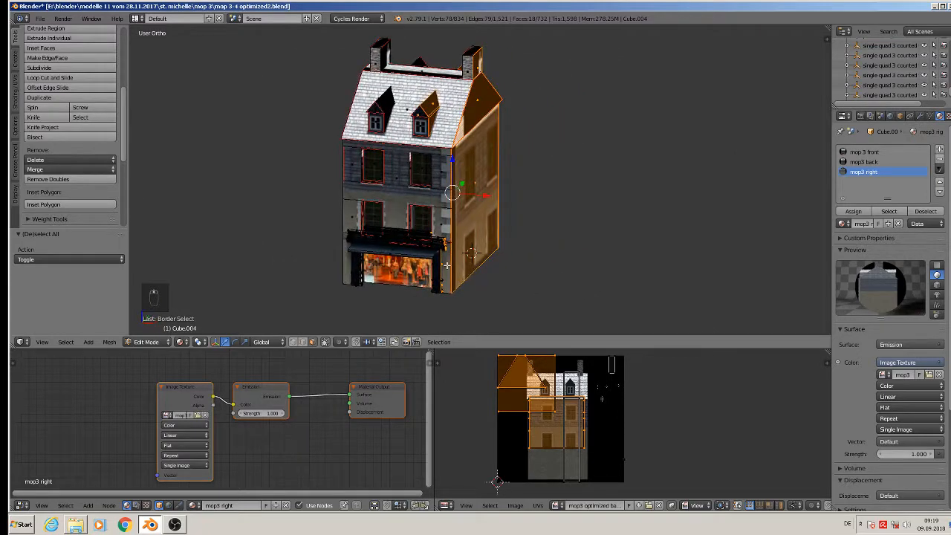
scroll(446, 265, "up", 3)
scroll(443, 259, "up", 1)
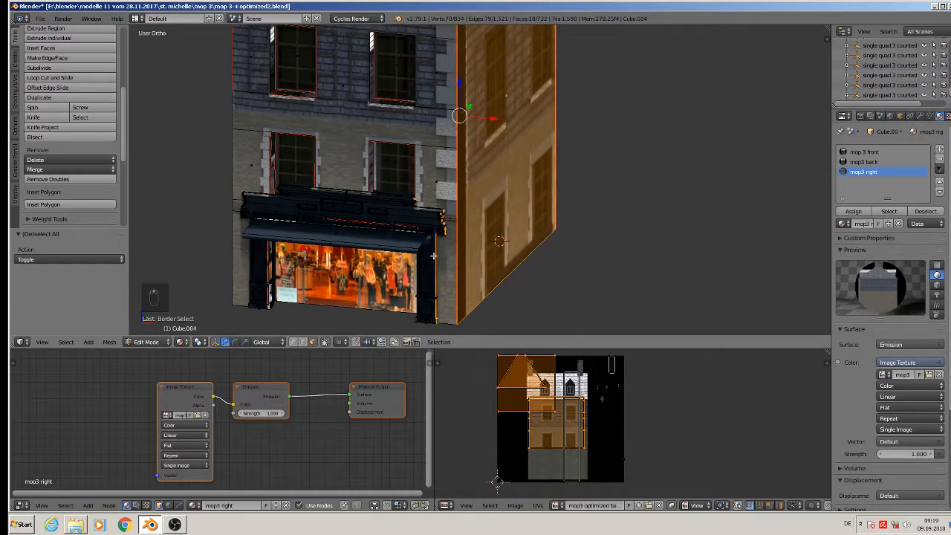
middle_click_drag(406, 218, 444, 238)
scroll(448, 232, "up", 2)
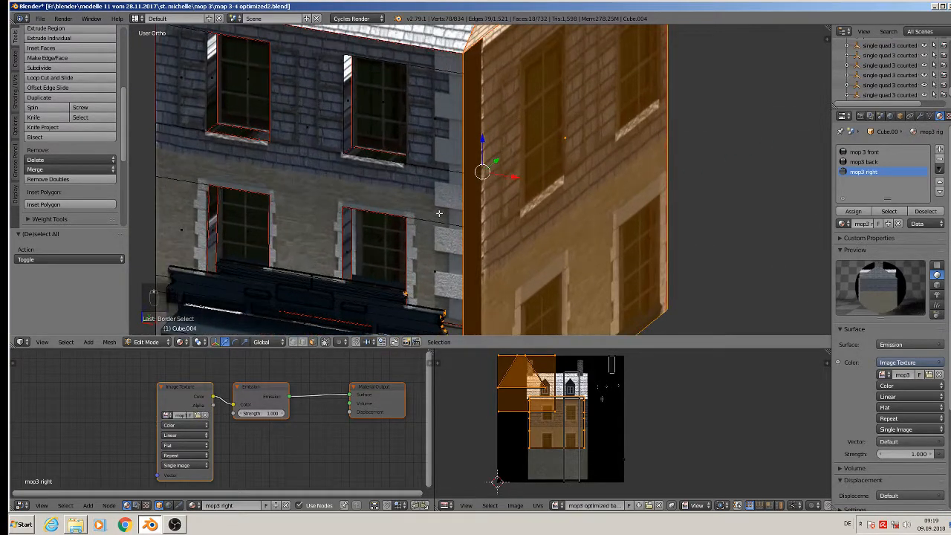
right_click(346, 106)
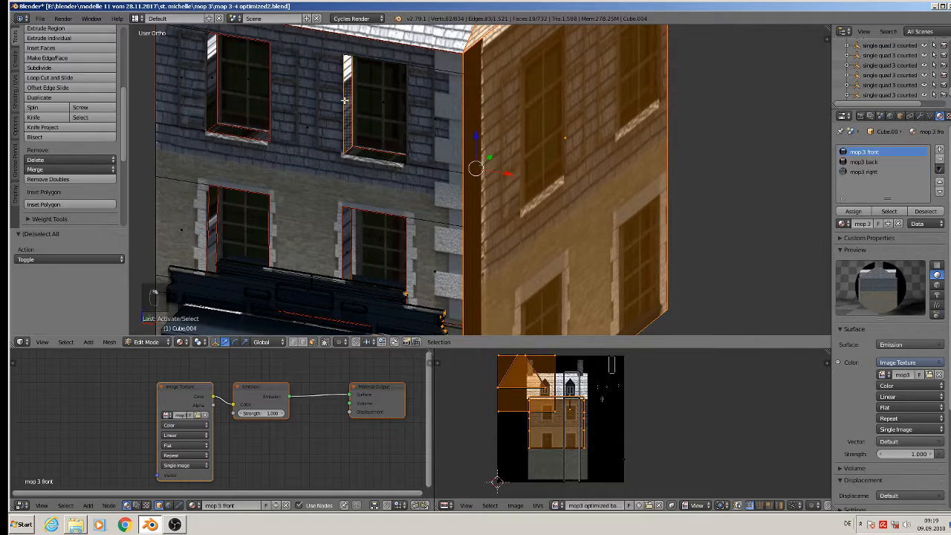
right_click(209, 83, "shift")
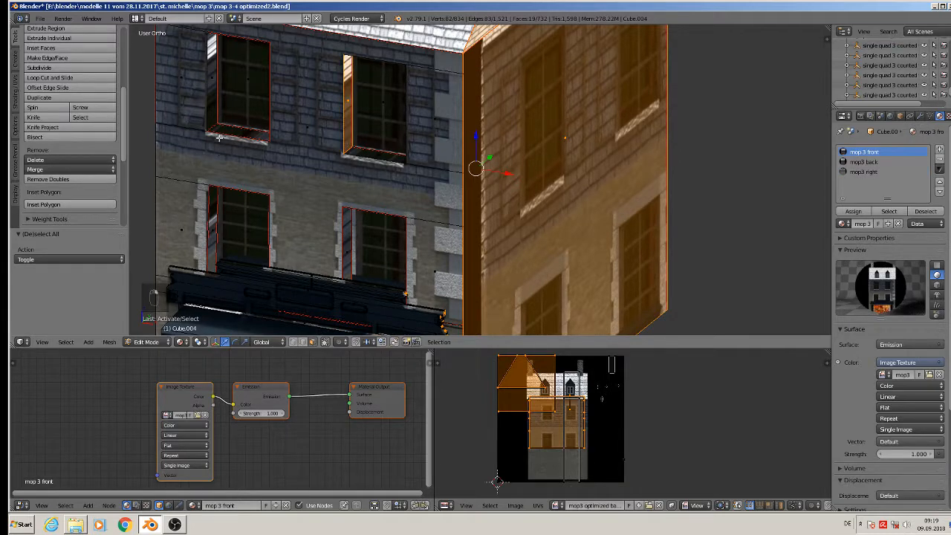
right_click(217, 88, "shift")
Add the left inner reveal faces of the two lower front windows to the selection
right_click(213, 223, "shift")
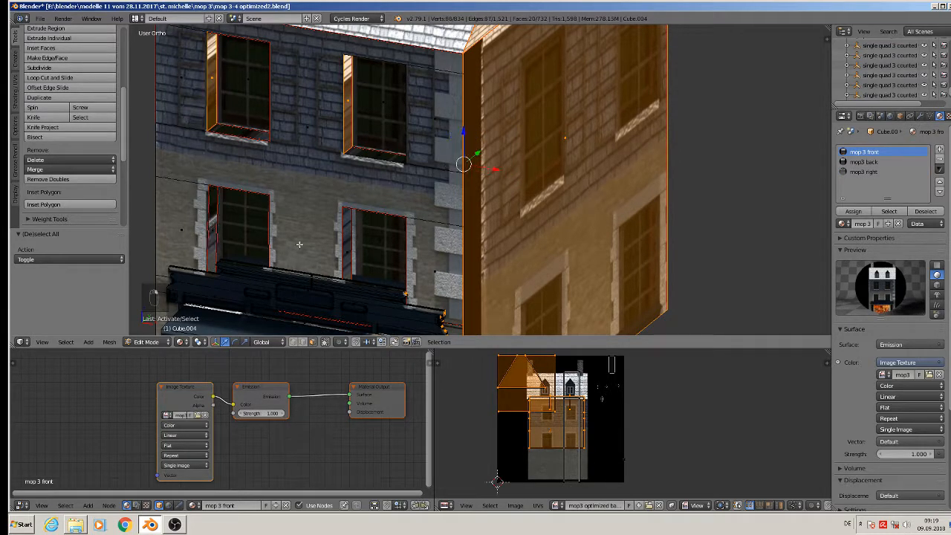
right_click(214, 234, "shift")
right_click(216, 236, "shift")
right_click(213, 234, "shift")
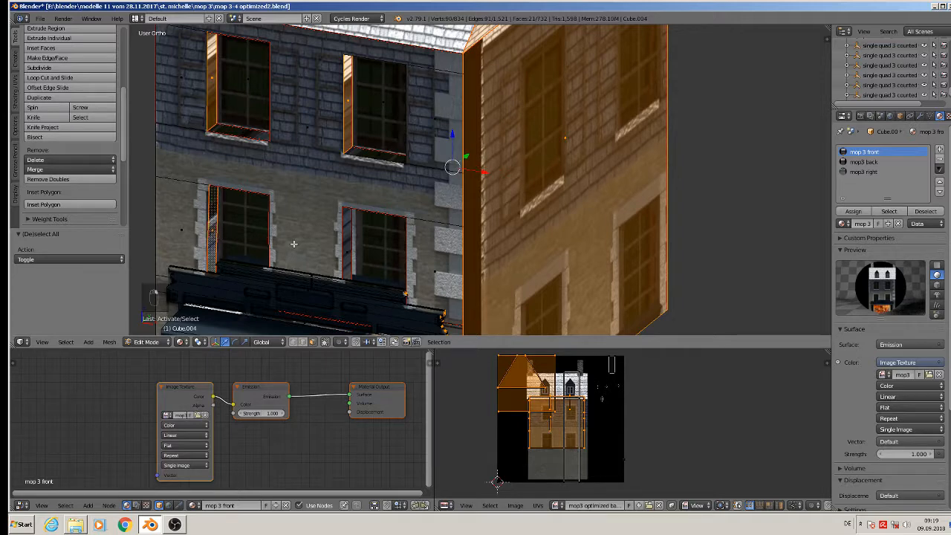
right_click(346, 251, "shift")
right_click(346, 251, "shift")
right_click(347, 248, "shift")
right_click(347, 248, "shift")
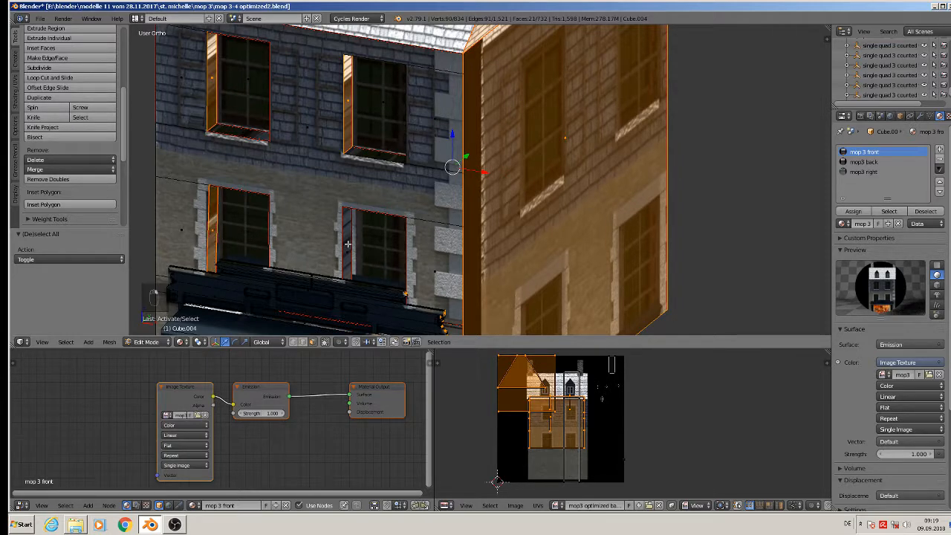
right_click(348, 245, "shift")
right_click(348, 244, "shift")
right_click(347, 244, "shift")
Add the right inner reveal faces of all four front windows to the selection
middle_click_drag(530, 210, 606, 193)
right_click(504, 93, "shift")
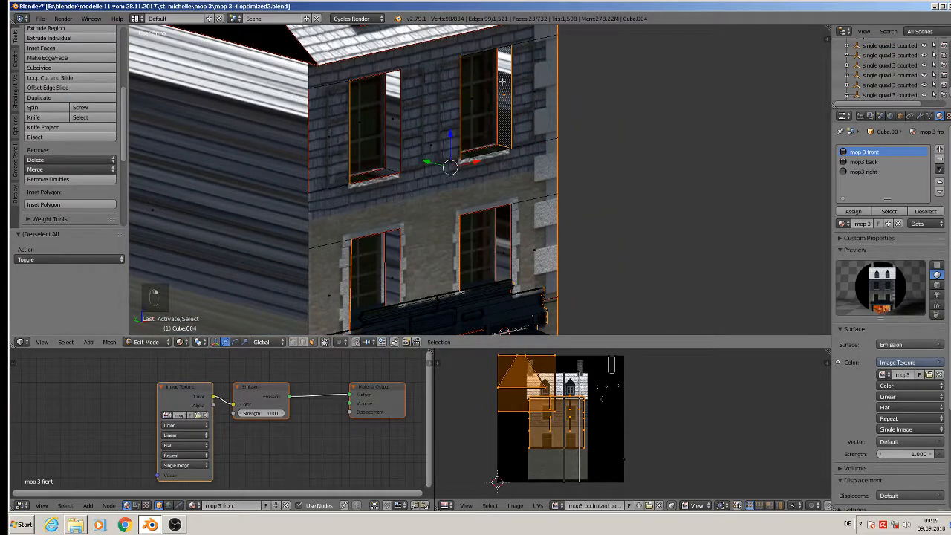
right_click(389, 119, "shift")
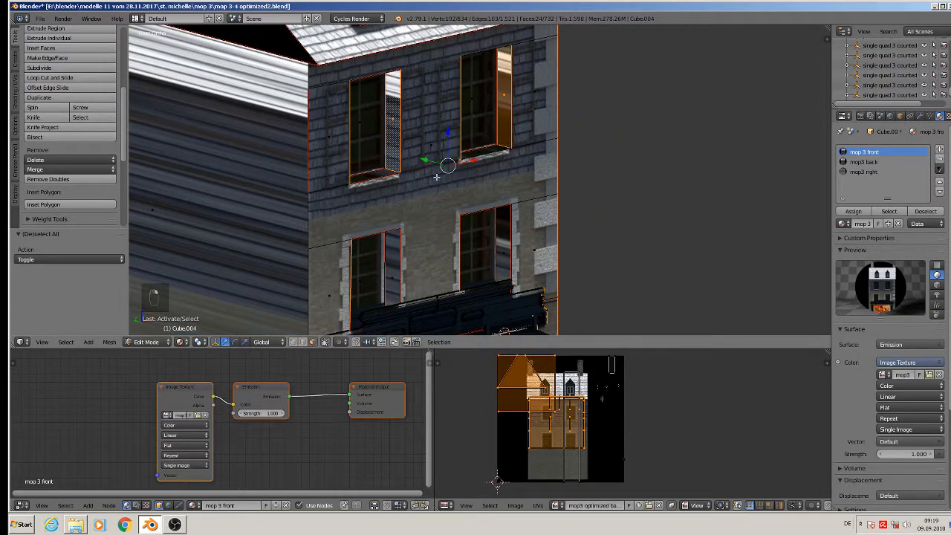
right_click(507, 248, "shift")
right_click(507, 247, "shift")
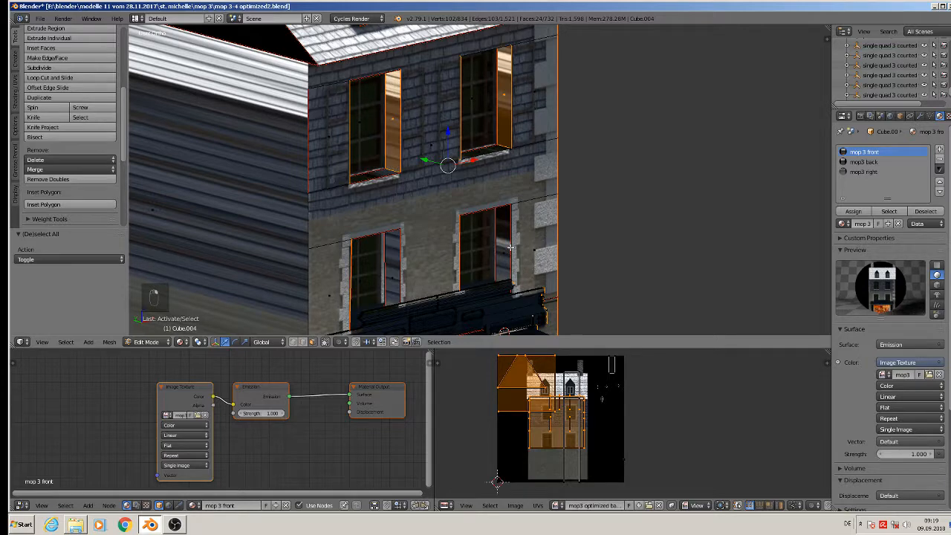
right_click(508, 248, "shift")
right_click(507, 246, "shift")
right_click(508, 251, "shift")
middle_click_drag(563, 293, 619, 190, "shift")
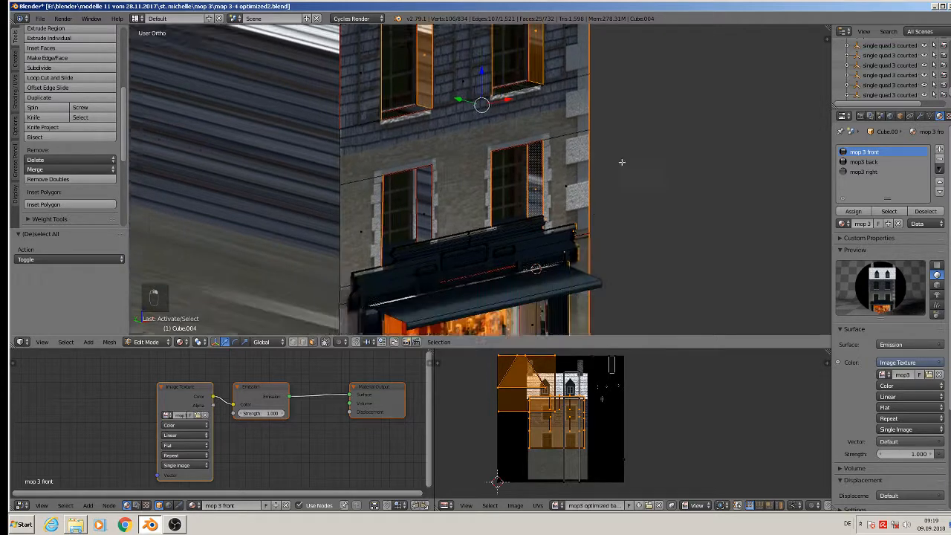
right_click(448, 179, "shift")
right_click(448, 179, "shift")
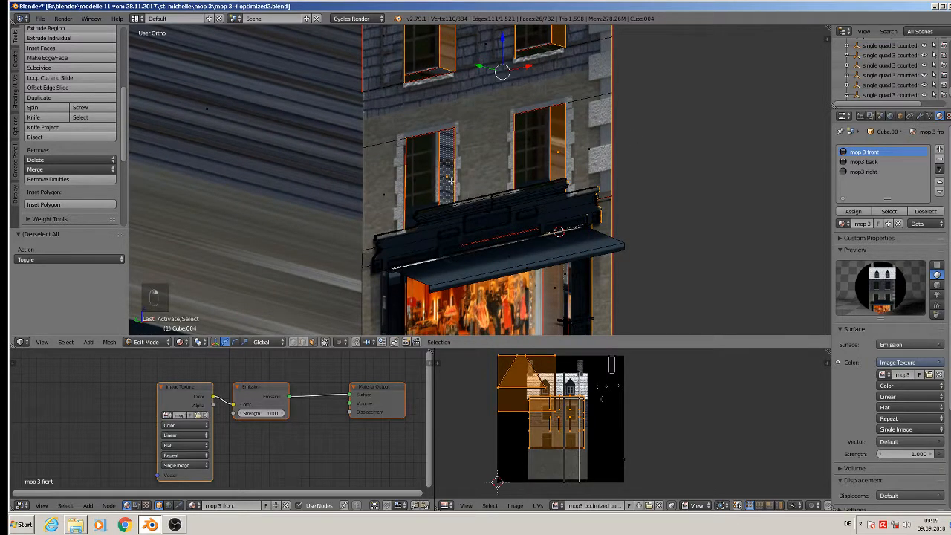
middle_click_drag(448, 179, 406, 145)
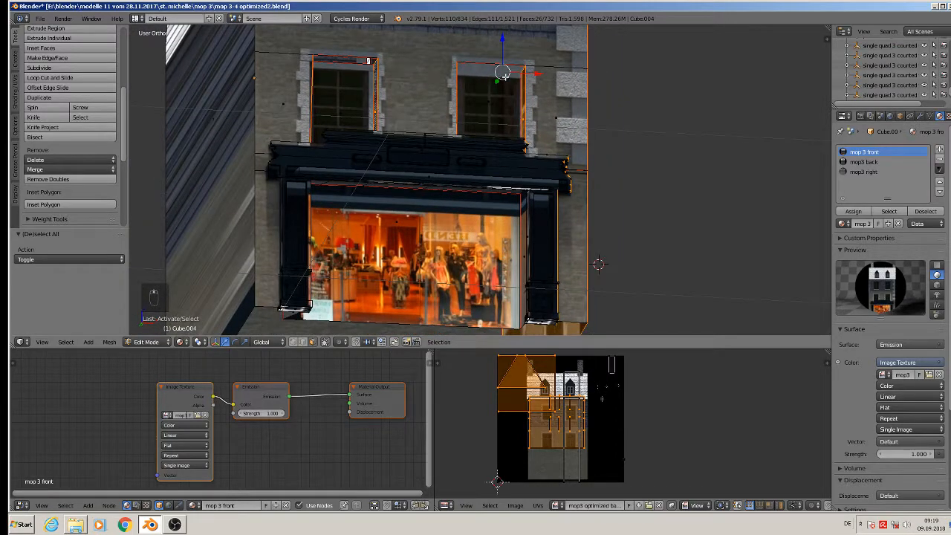
Add the top inner reveal faces of the two lower front windows above the shop to the selection
middle_click_drag(517, 100, 477, 76)
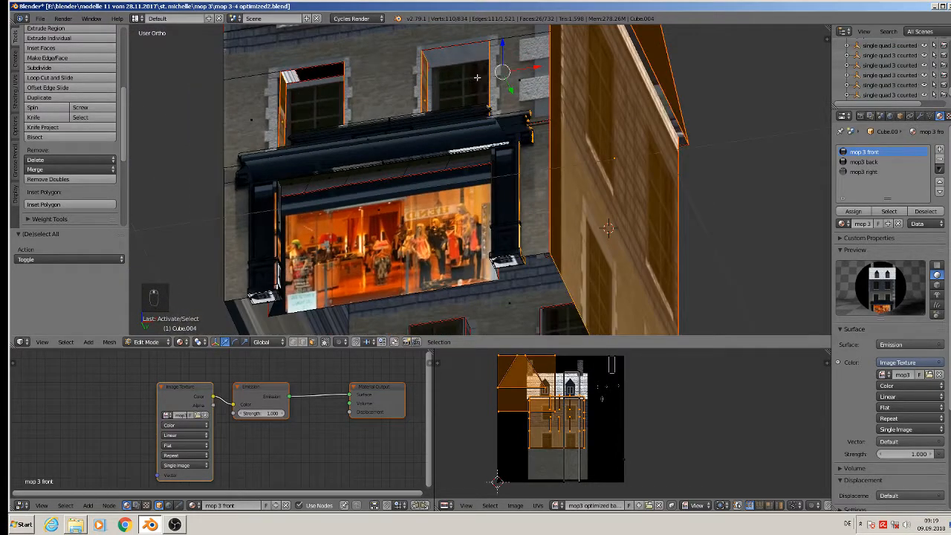
right_click(456, 54, "shift")
right_click(456, 54, "shift")
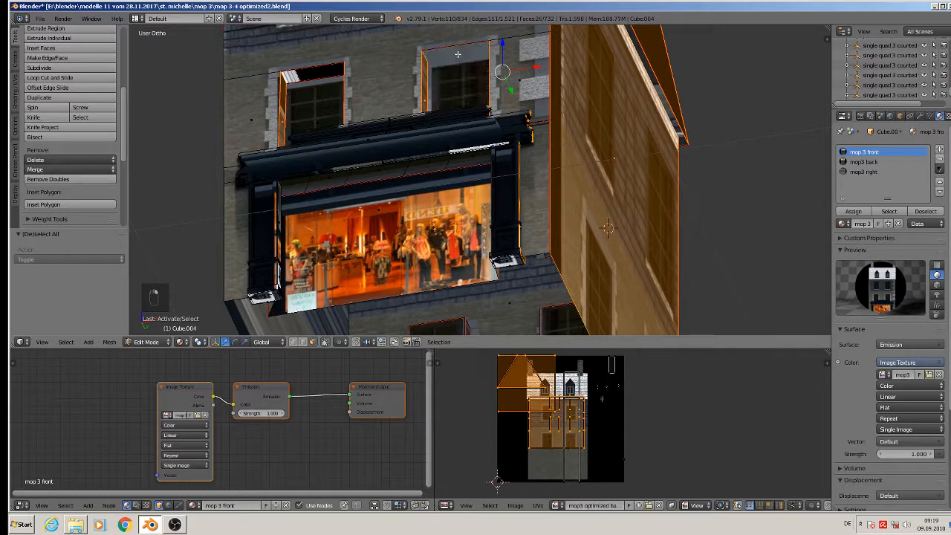
middle_click_drag(384, 86, 379, 110, "shift")
right_click(307, 95, "shift")
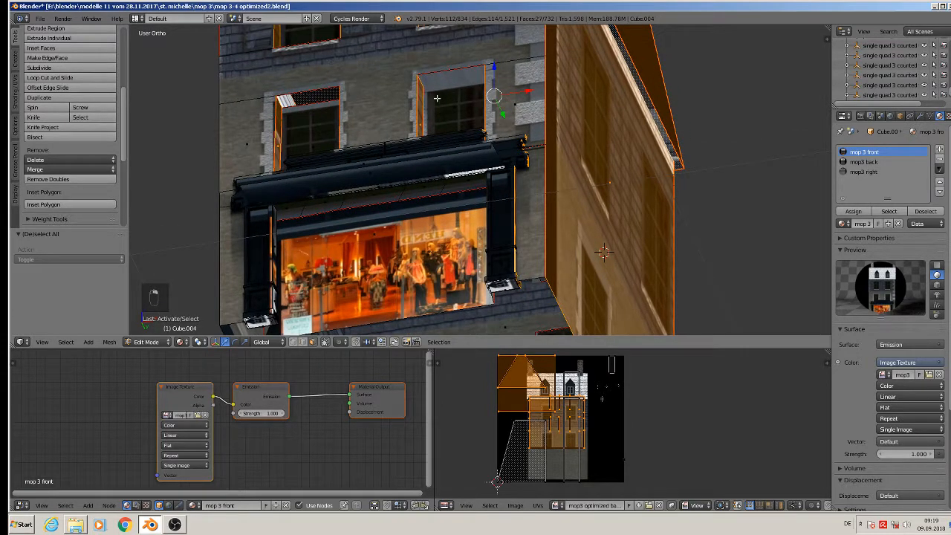
Add the sill and top inner reveal faces of the two upper front windows to the selection
middle_click_drag(437, 98, 453, 185)
middle_click_drag(441, 124, 411, 261, "shift")
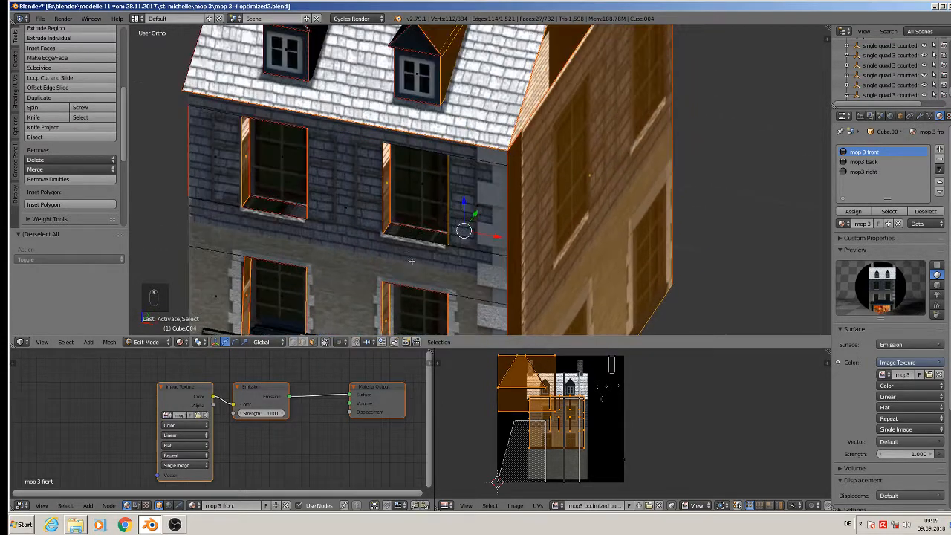
right_click(274, 204, "shift")
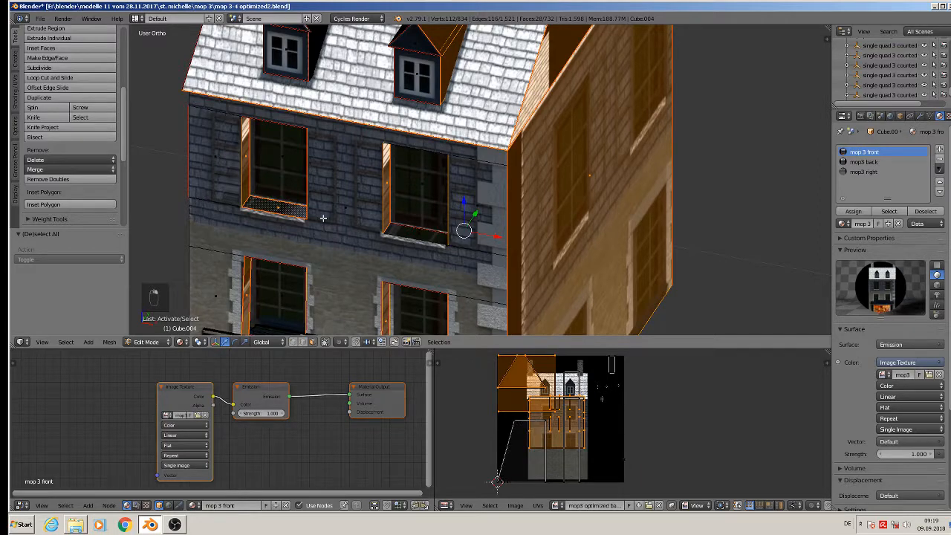
right_click(437, 233, "shift")
middle_click_drag(440, 214, 461, 223)
right_click(446, 197, "shift")
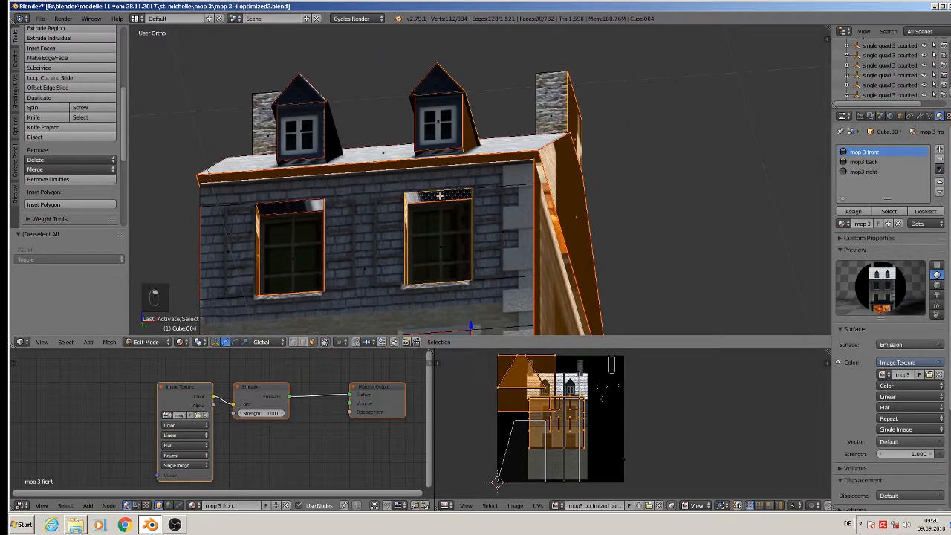
right_click(295, 209, "shift")
Add the left chimney's right face and the left faces of both chimneys to the selection
middle_click_drag(483, 185, 478, 231)
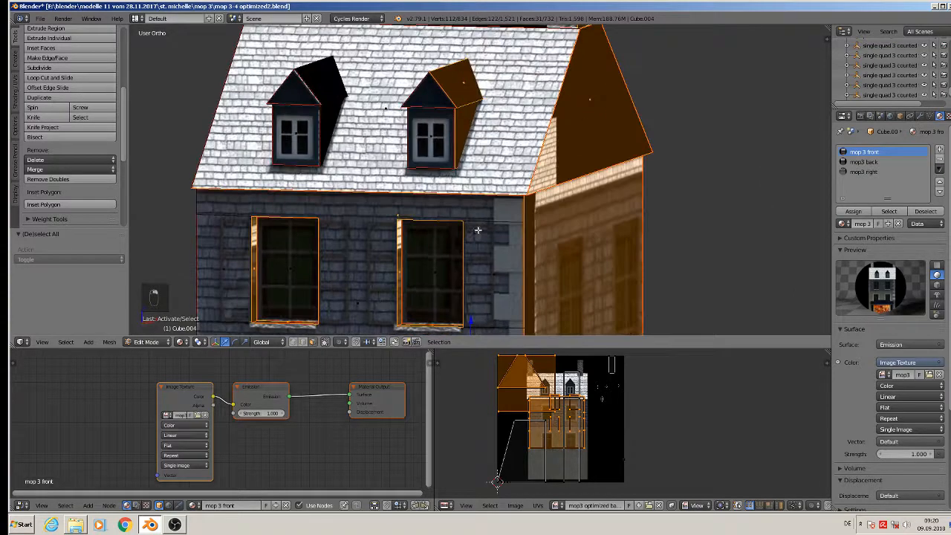
middle_click_drag(503, 178, 458, 290)
middle_click_drag(483, 223, 465, 279)
right_click(320, 76, "shift")
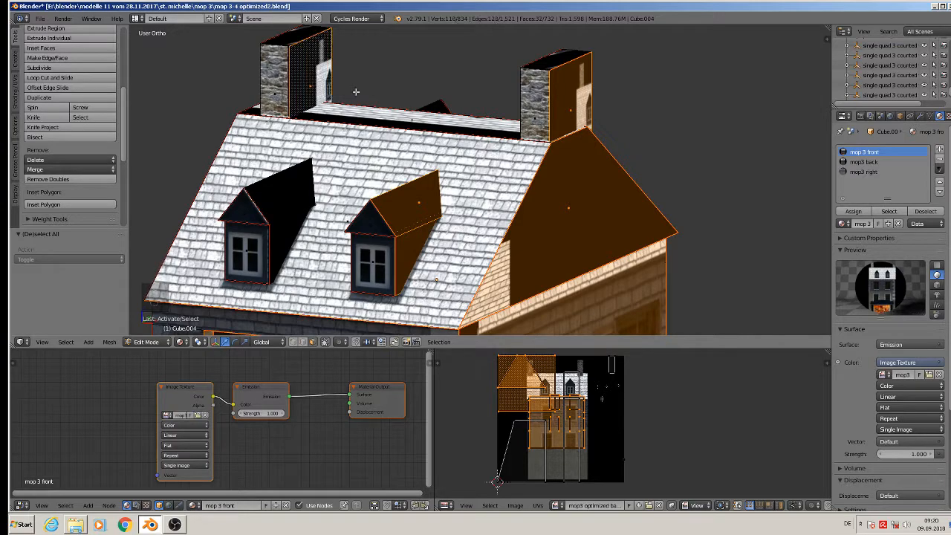
middle_click_drag(299, 100, 373, 115)
right_click(148, 141, "shift")
right_click(328, 88, "shift")
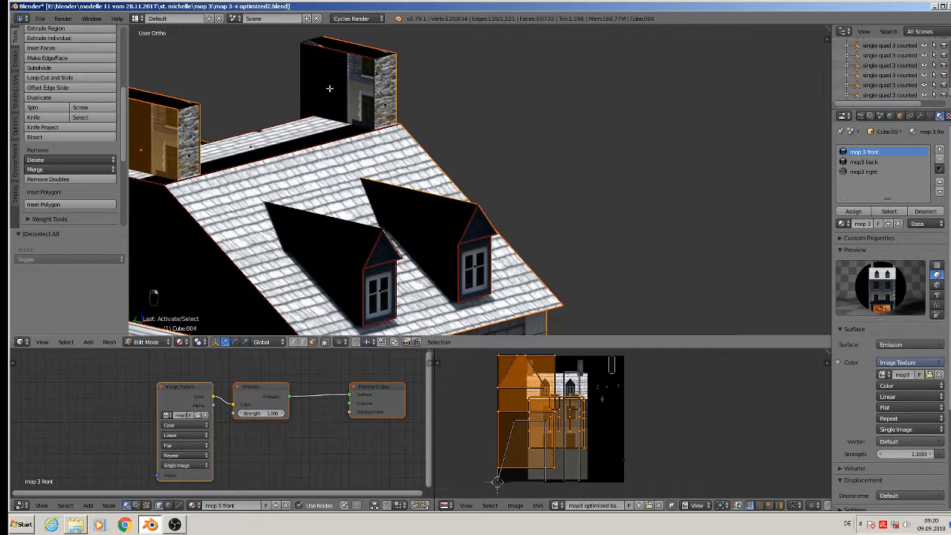
right_click(330, 88, "shift")
Add the remaining roof slopes and side walls of the two front dormers to the selection
right_click(441, 224, "shift")
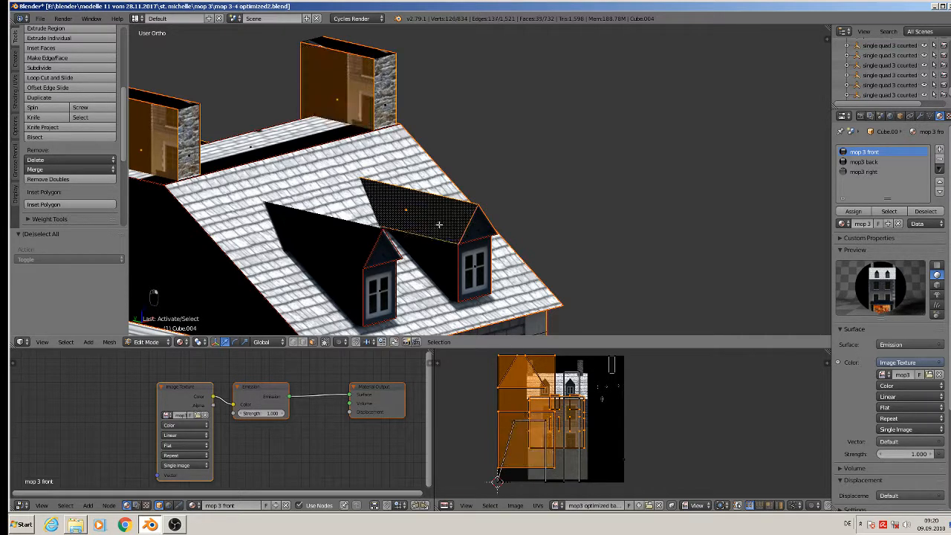
right_click(424, 256, "shift")
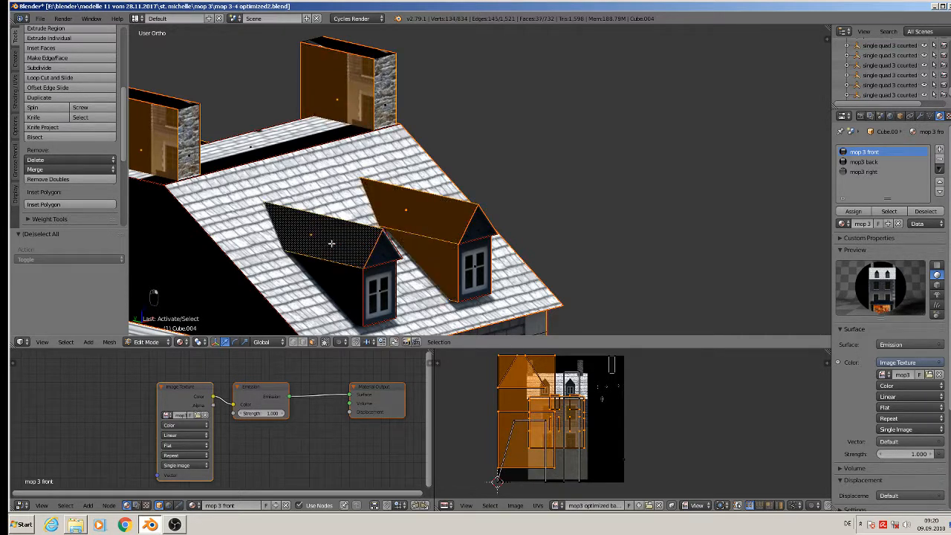
right_click(333, 272, "shift")
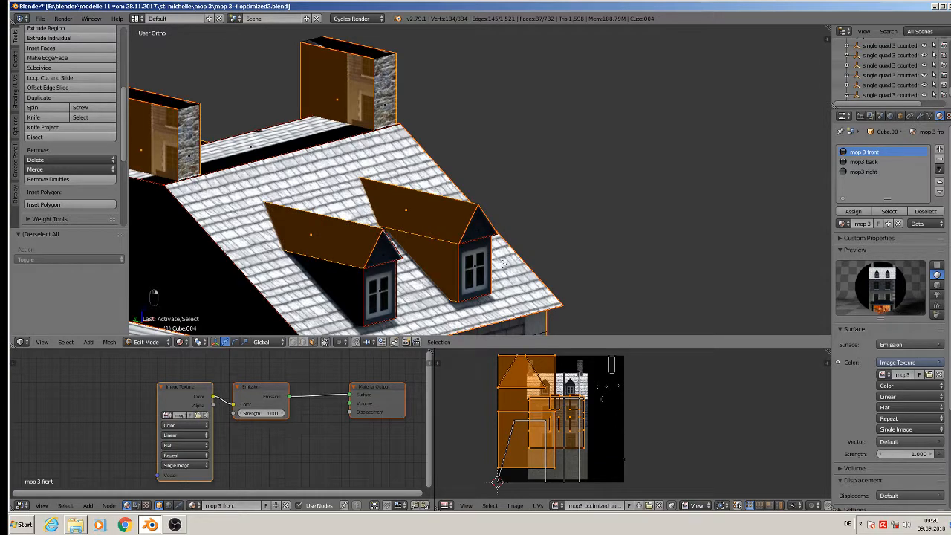
right_click(334, 273, "shift")
middle_click_drag(334, 273, 319, 204)
right_click(290, 197, "shift")
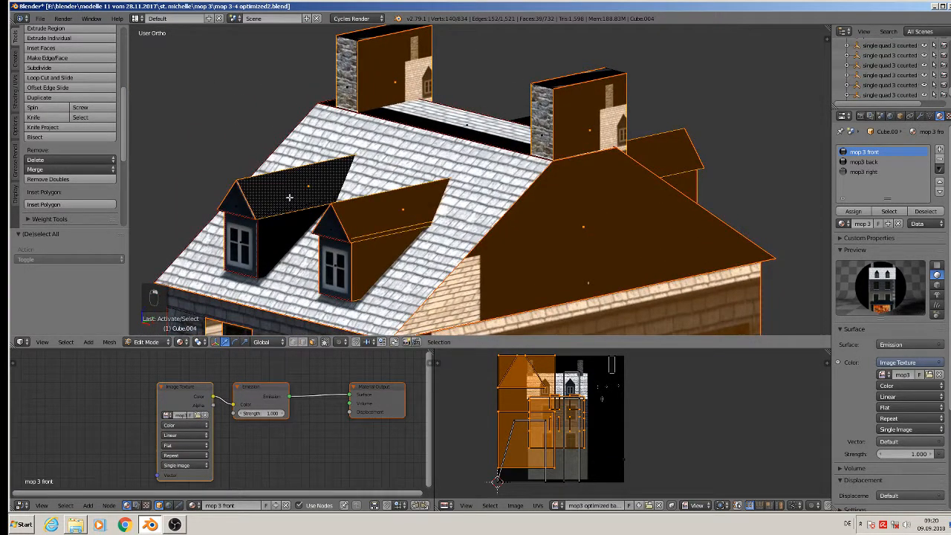
right_click(289, 227, "shift")
Add the remaining roof slopes and side walls of the two back dormers to the selection
middle_click_drag(738, 189, 551, 211)
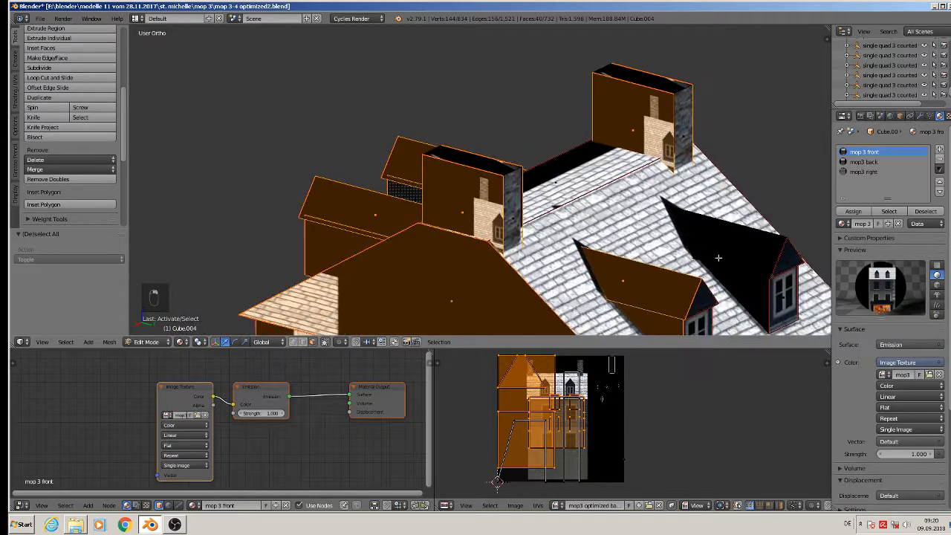
middle_click_drag(719, 258, 601, 164)
right_click(611, 160, "shift")
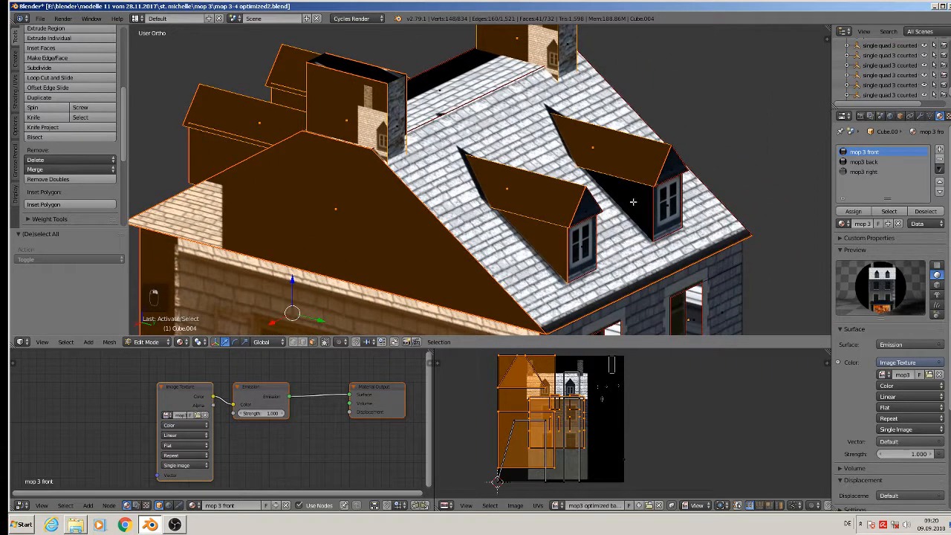
right_click(633, 201, "shift")
middle_click_drag(634, 201, 293, 149)
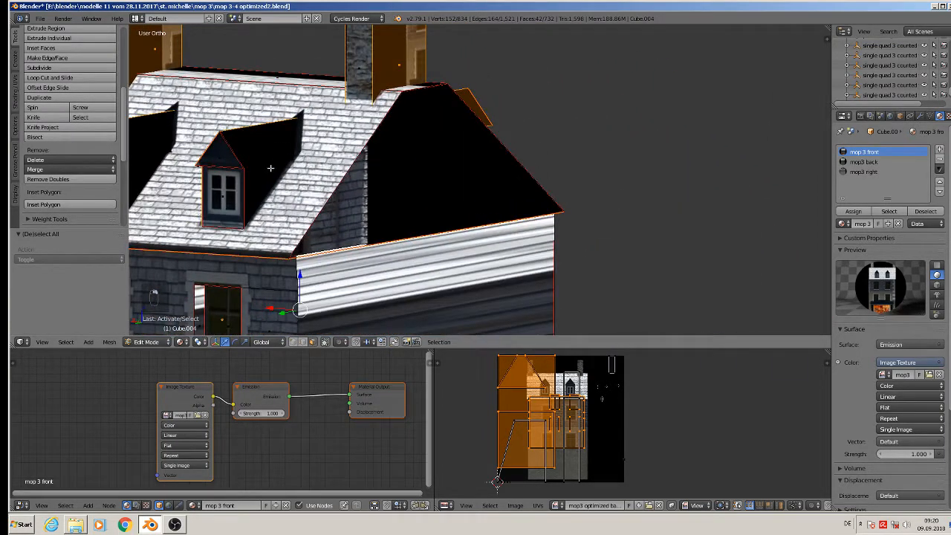
right_click(271, 165, "shift")
right_click(263, 183, "shift")
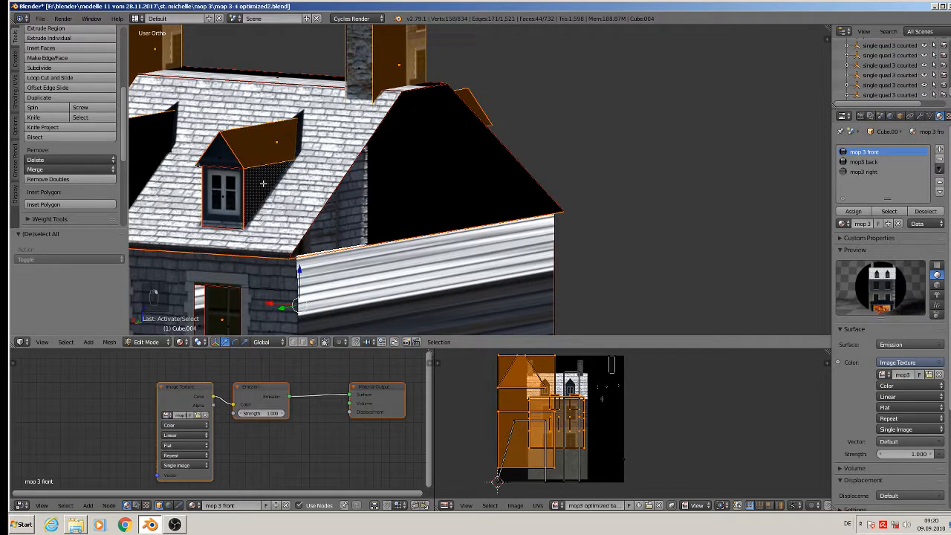
middle_click_drag(350, 192, 418, 147)
right_click(364, 126, "shift")
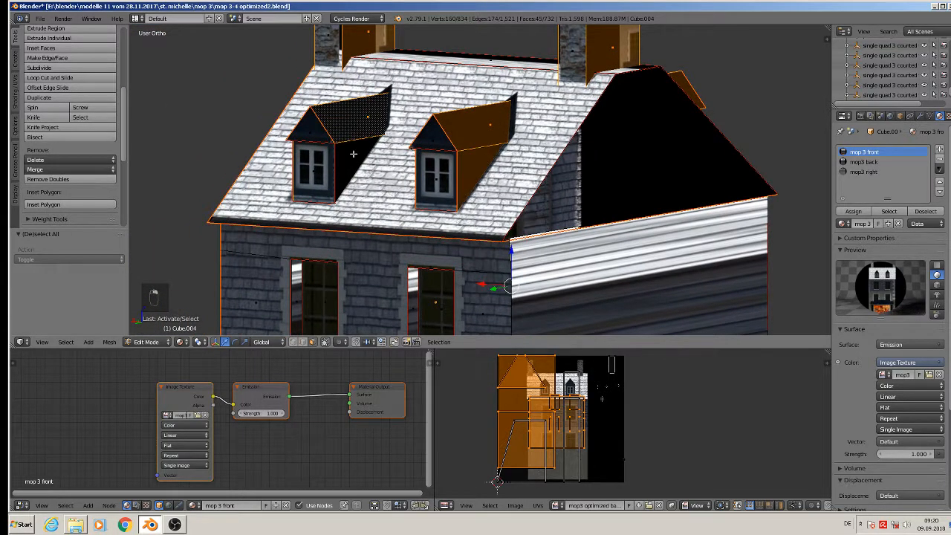
right_click(354, 154, "shift")
Add the left and top inner reveal faces of the two upper back windows to the selection
middle_click_drag(334, 283, 414, 167, "shift")
right_click(377, 183, "shift")
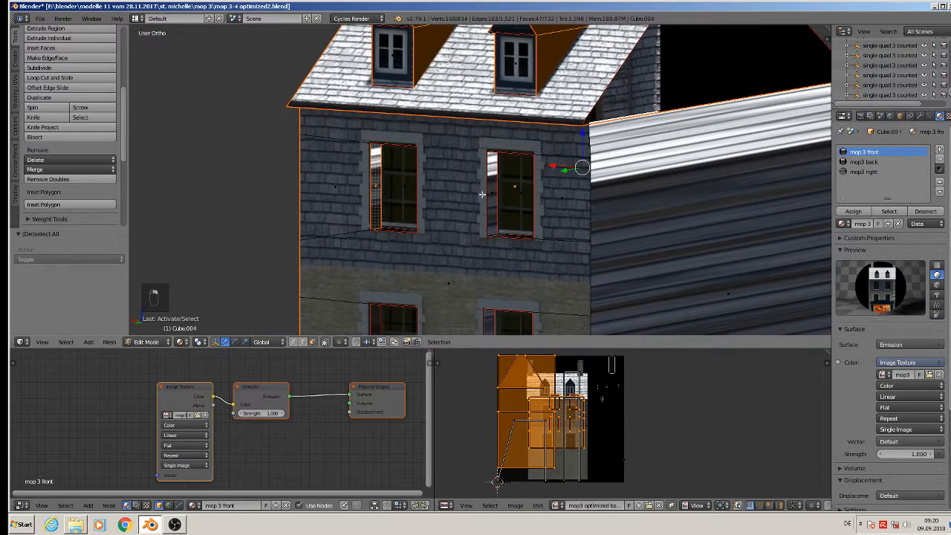
right_click(492, 189, "shift")
middle_click_drag(455, 216, 478, 176)
right_click(581, 54, "shift")
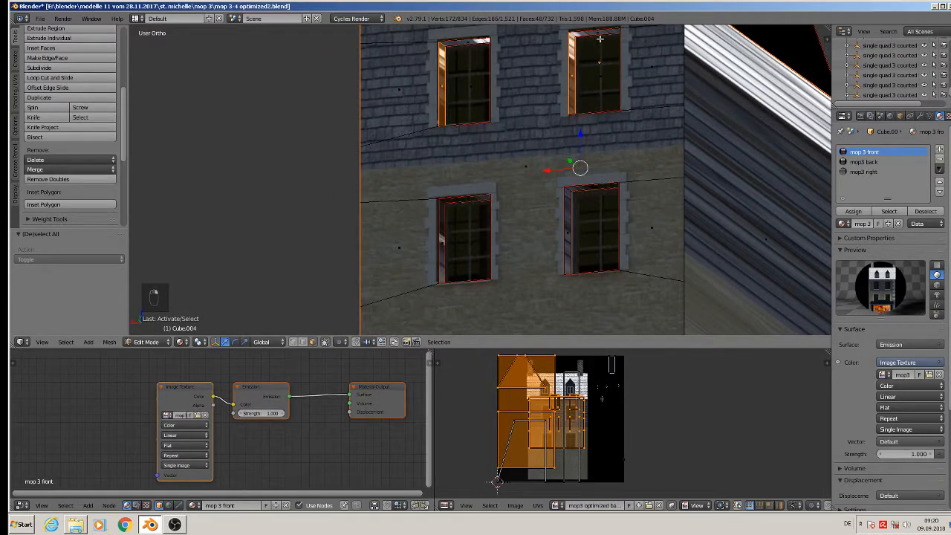
right_click(596, 33, "shift")
right_click(465, 40, "shift")
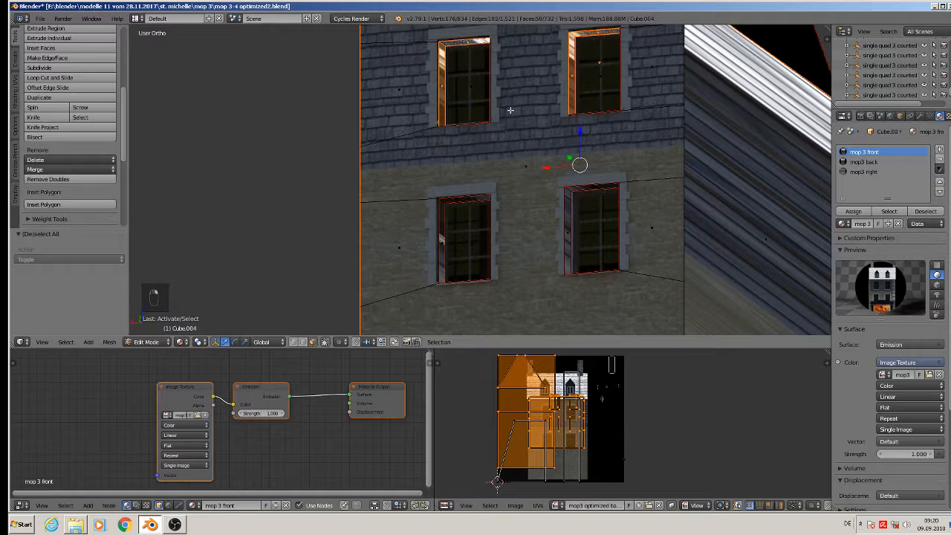
Add the sill and right inner reveal faces of the two upper back windows to the selection
middle_click_drag(511, 112, 578, 164)
right_click(624, 266, "shift")
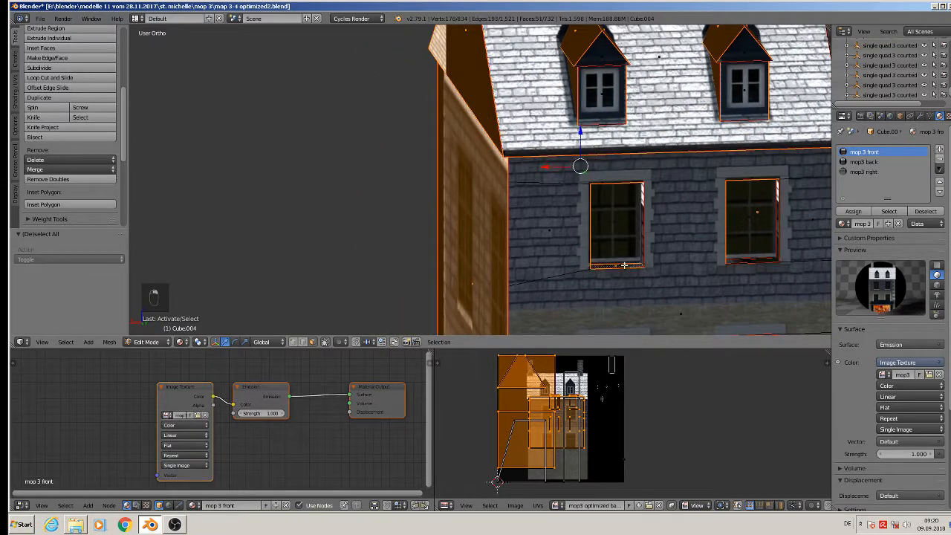
right_click(641, 232, "shift")
right_click(752, 260, "shift")
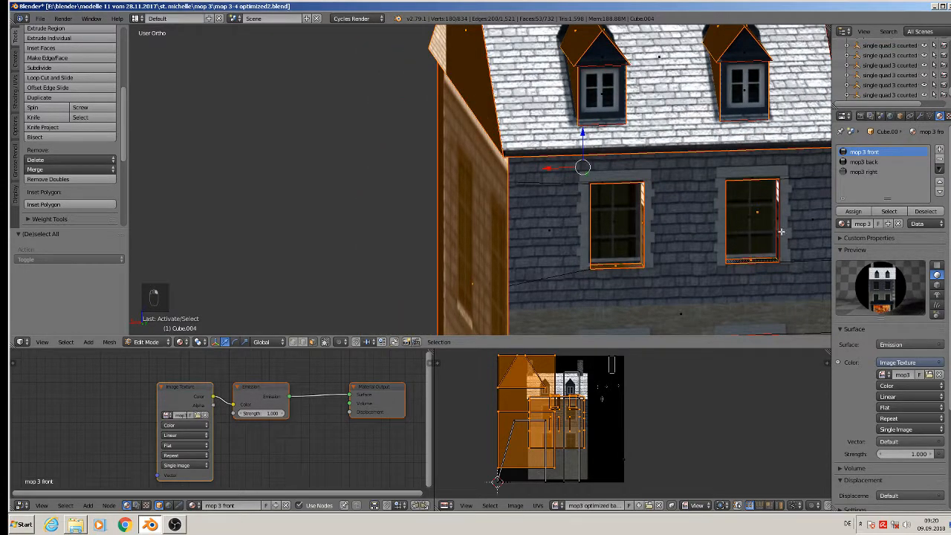
right_click(778, 217, "shift")
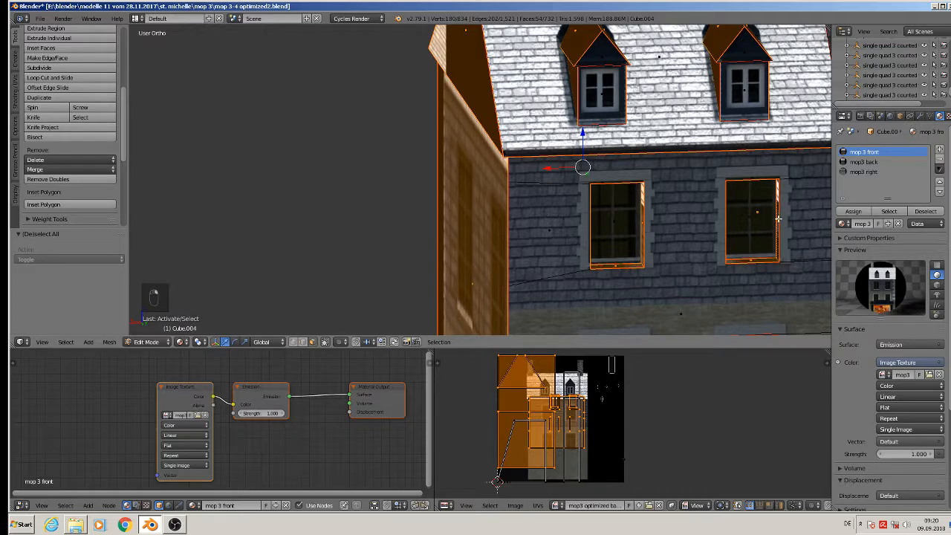
Add the left and top inner reveal faces of the two lower back windows to the selection
middle_click_drag(773, 243, 741, 214)
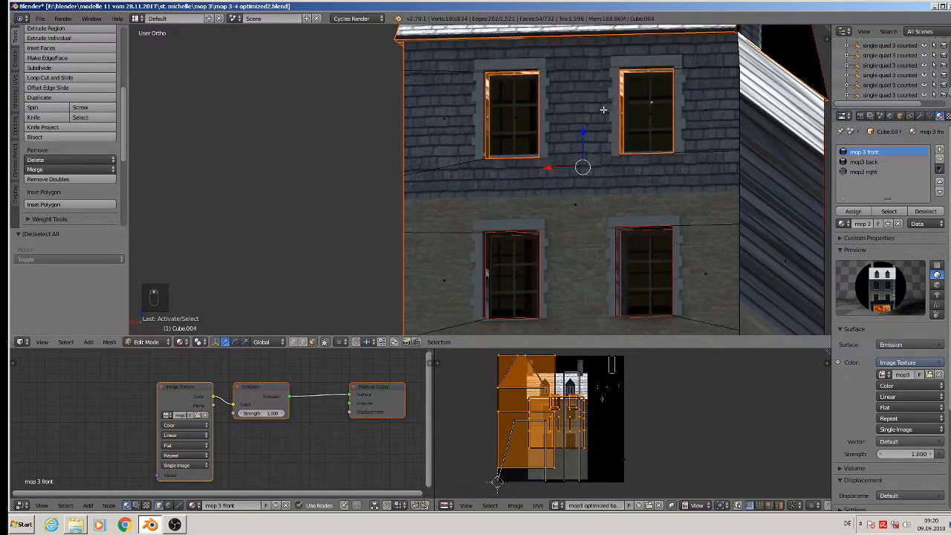
middle_click_drag(569, 226, 407, 210)
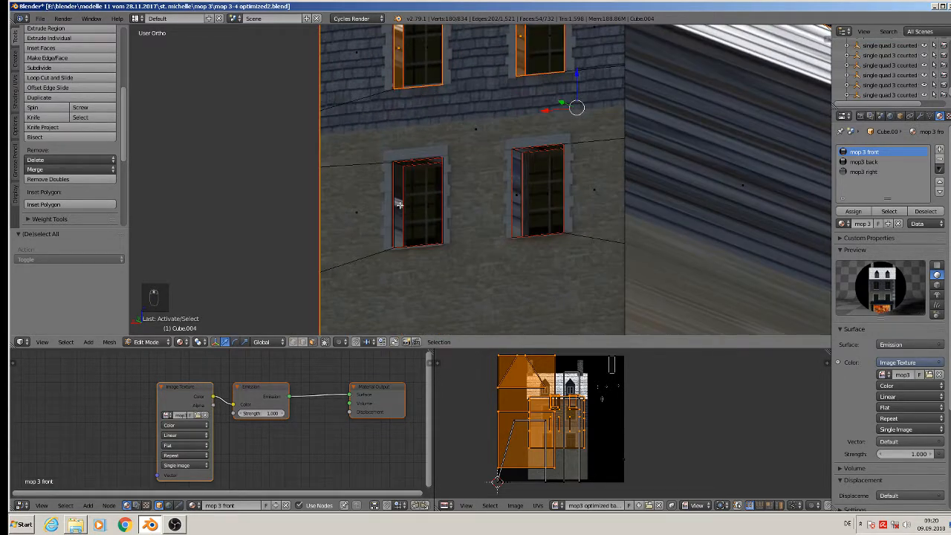
right_click(399, 205, "shift")
right_click(515, 191, "shift")
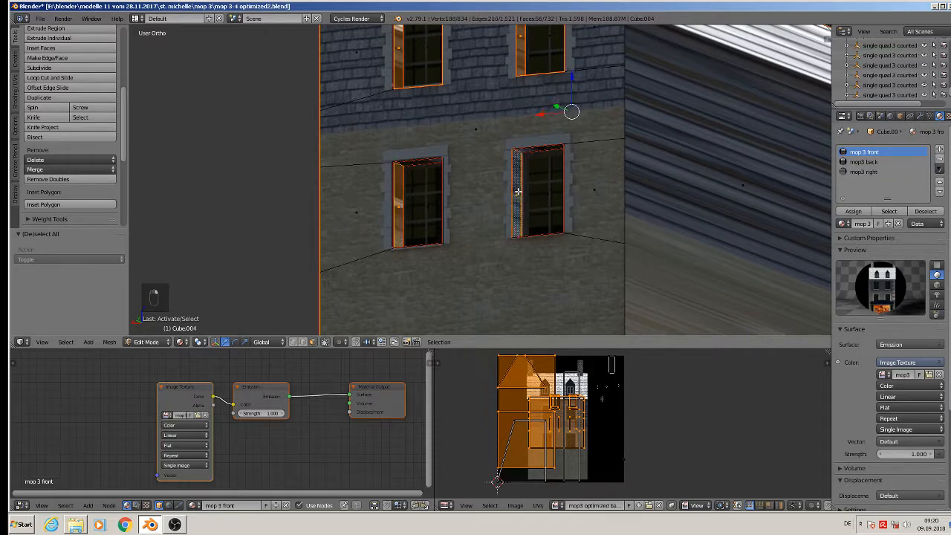
right_click(515, 190, "shift")
right_click(519, 186, "shift")
right_click(519, 188, "shift")
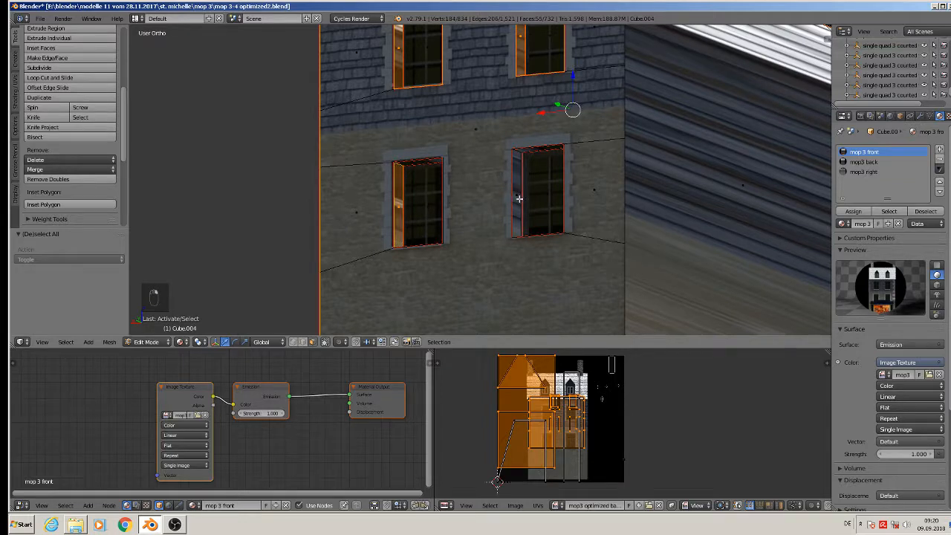
right_click(519, 198, "shift")
right_click(417, 162, "shift")
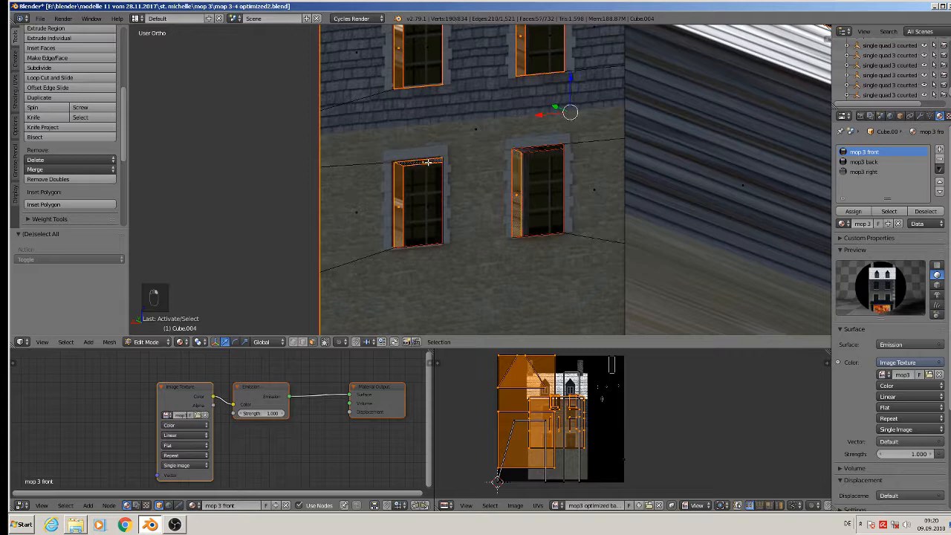
right_click(547, 148, "shift")
Add the right inner reveal and sill faces of the two lower back windows to the selection
middle_click_drag(548, 148, 487, 171)
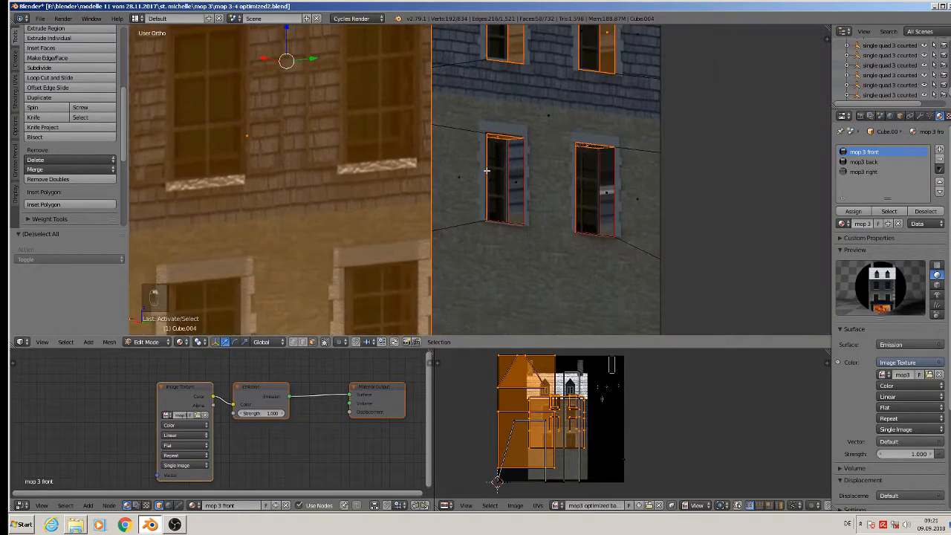
right_click(603, 191, "shift")
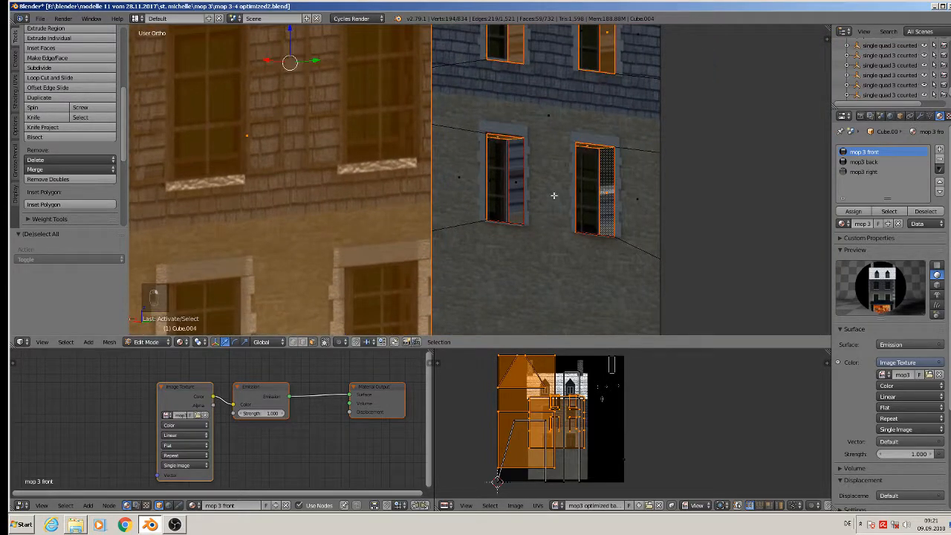
right_click(512, 186, "shift")
middle_click_drag(512, 186, 507, 106)
right_click(426, 200, "shift")
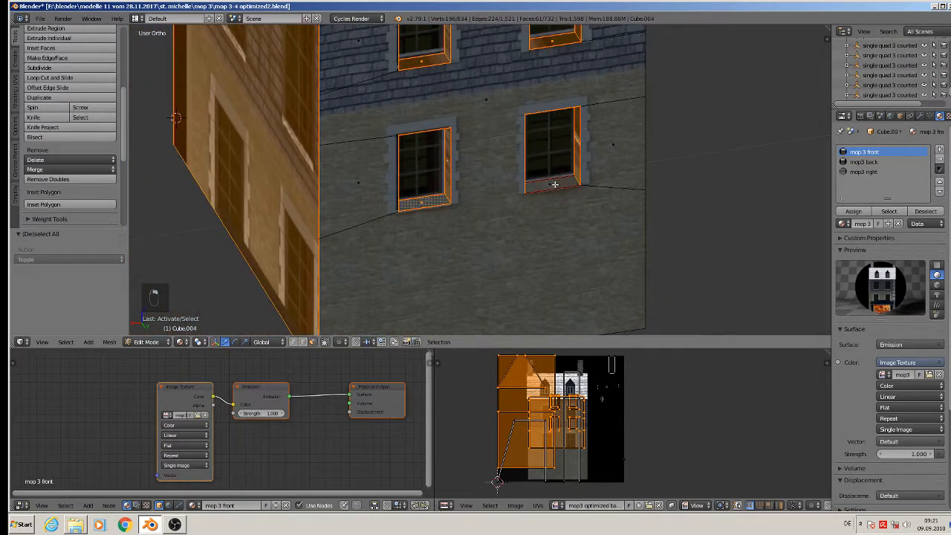
scroll(524, 196, "down", 6)
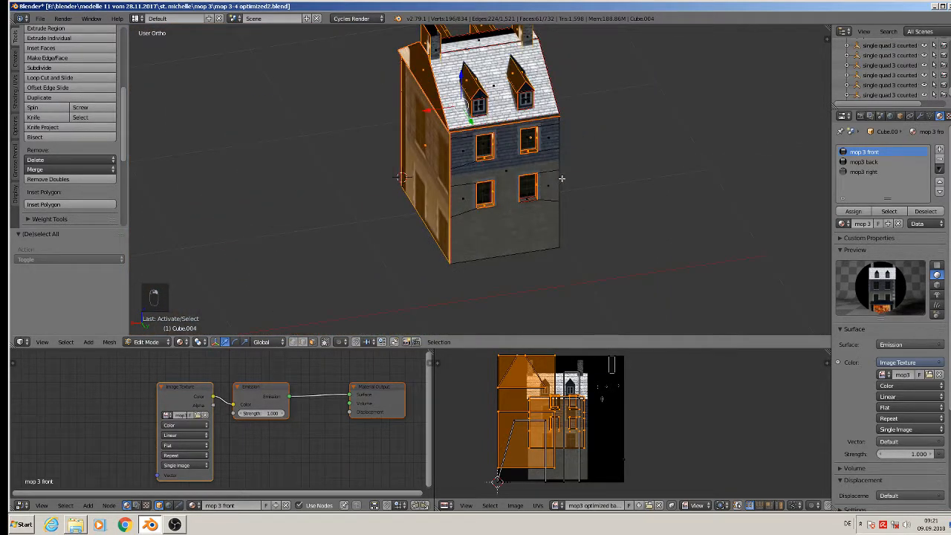
right_click(527, 200, "shift")
Project the selected faces' UVs from the right orthographic view
key("KP_3")
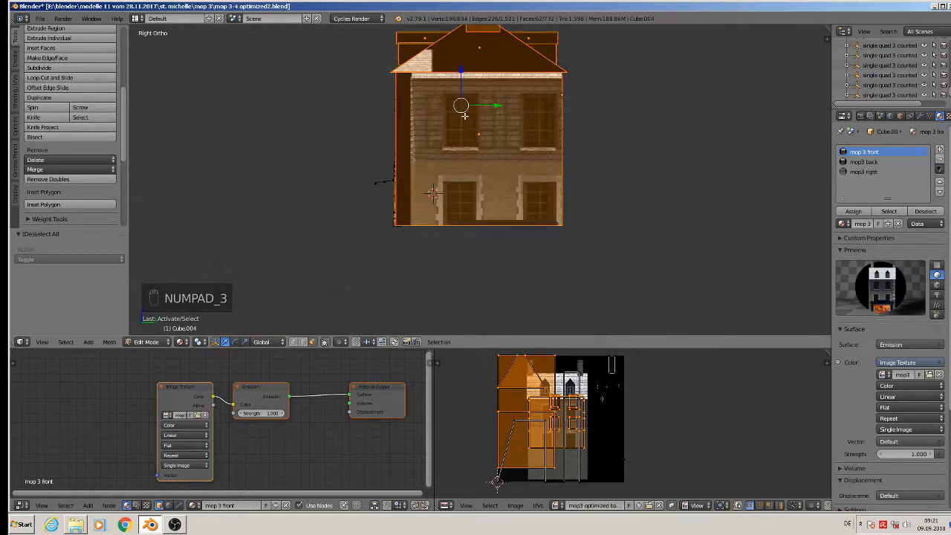
key("u")
key("u")
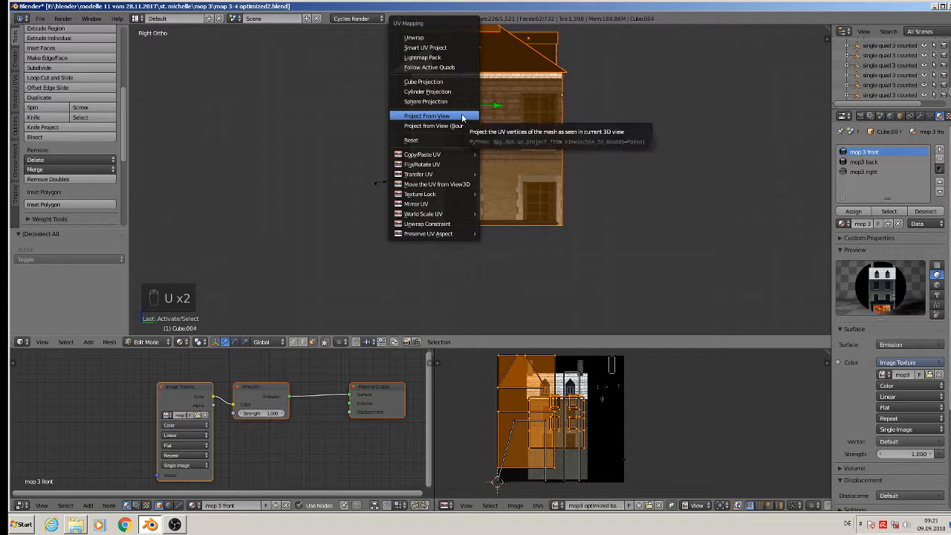
left_click(462, 118)
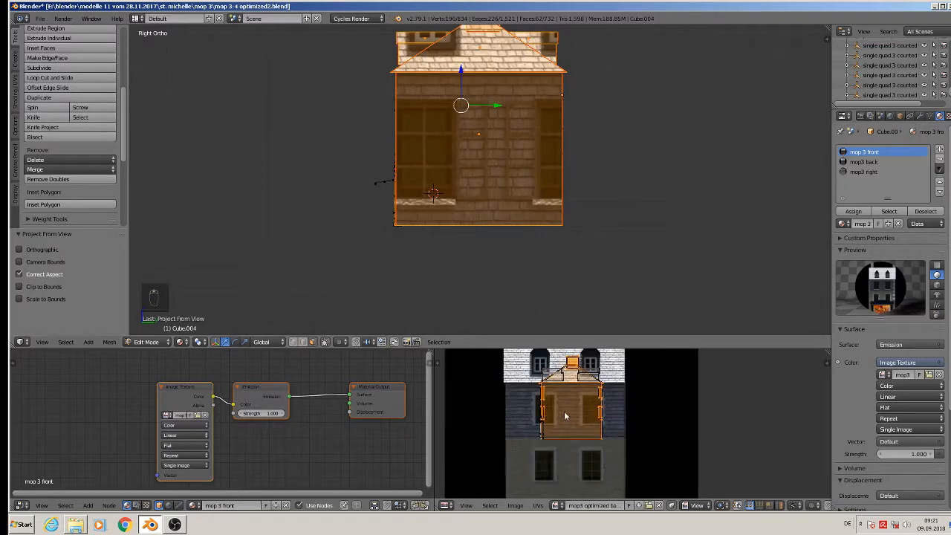
Select all the projected UVs and assign the mop3 right material to the selected faces
scroll(585, 384, "up", 4)
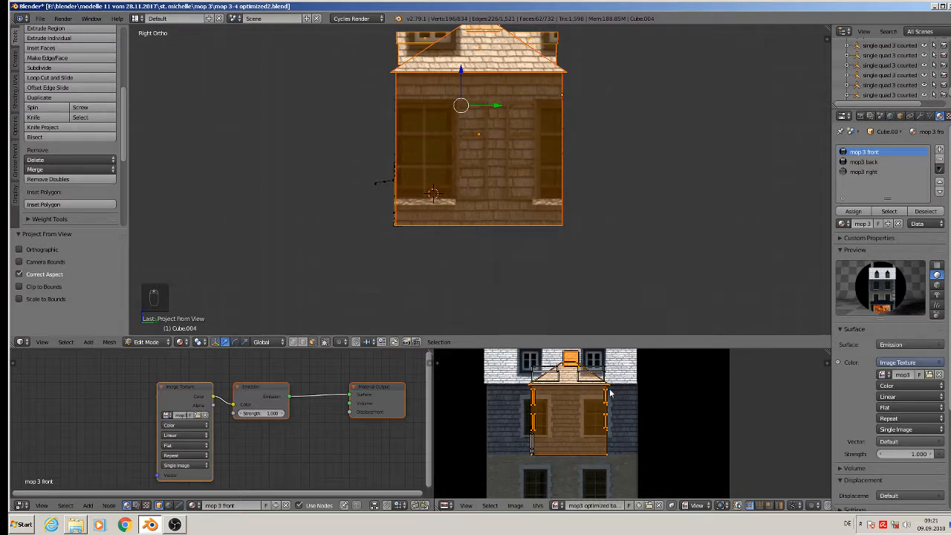
key("a")
key("a")
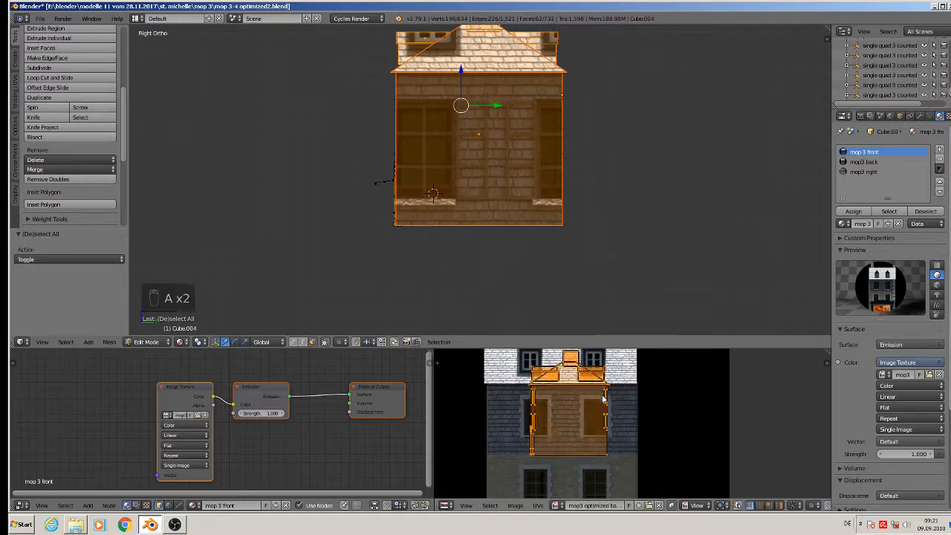
left_click(874, 173)
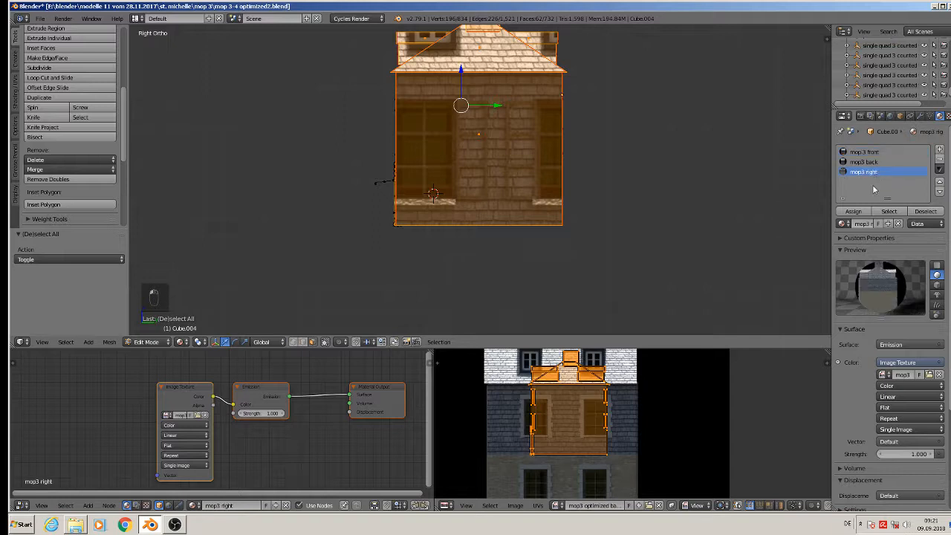
left_click(864, 212)
scroll(631, 246, "down", 4)
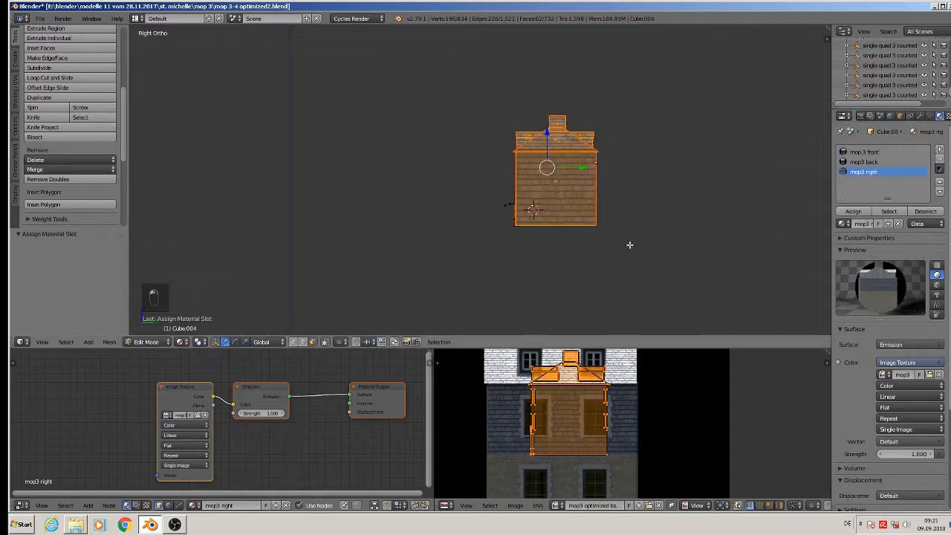
Scale the projected UVs up by a factor of 2.016
scroll(638, 457, "down", 3)
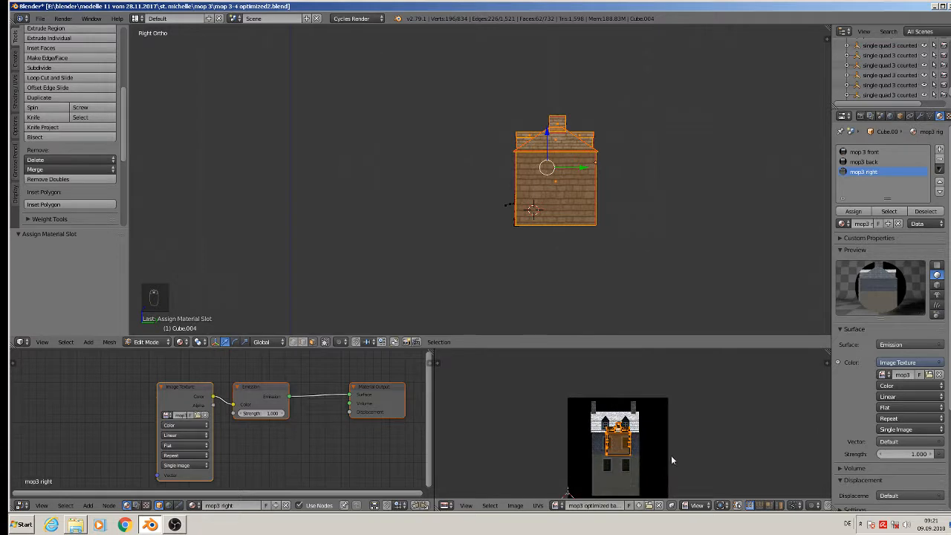
middle_click_drag(671, 455, 658, 432)
key("s")
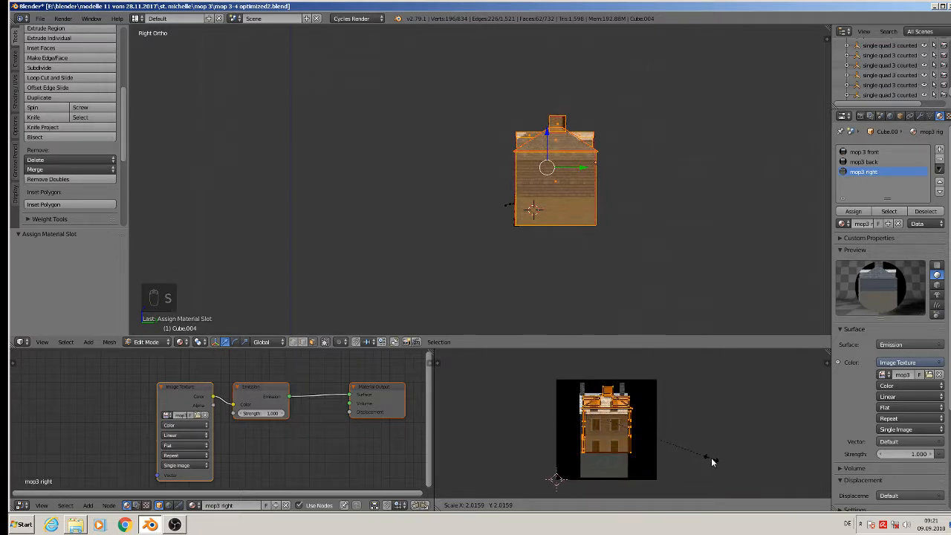
left_click(712, 461)
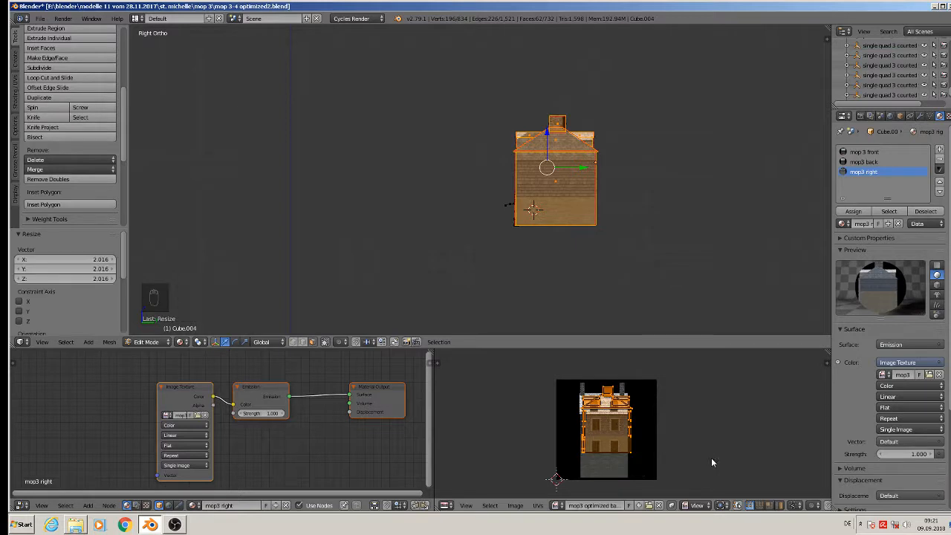
Replace the image shown behind the UVs with mop3 optimized right.jpg
left_click(658, 506)
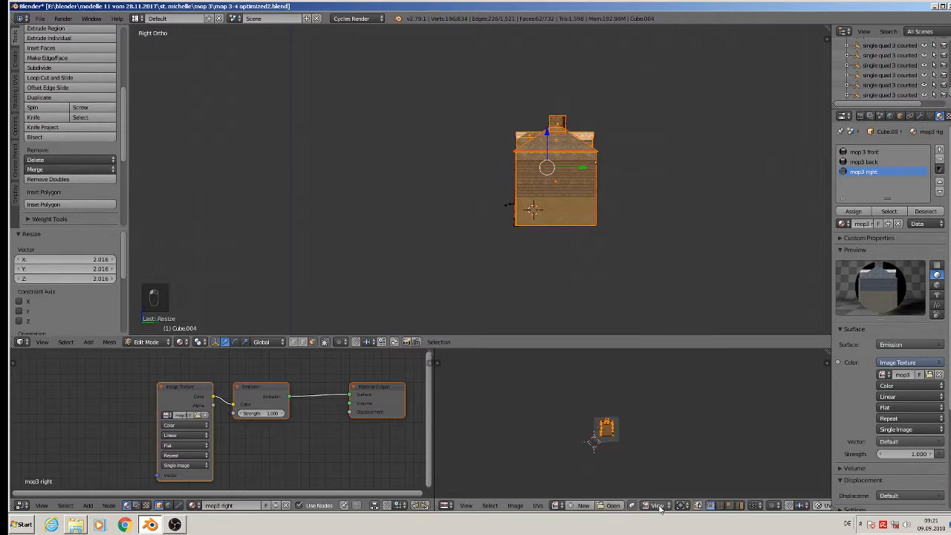
left_click(556, 506)
scroll(556, 501, "down", 10)
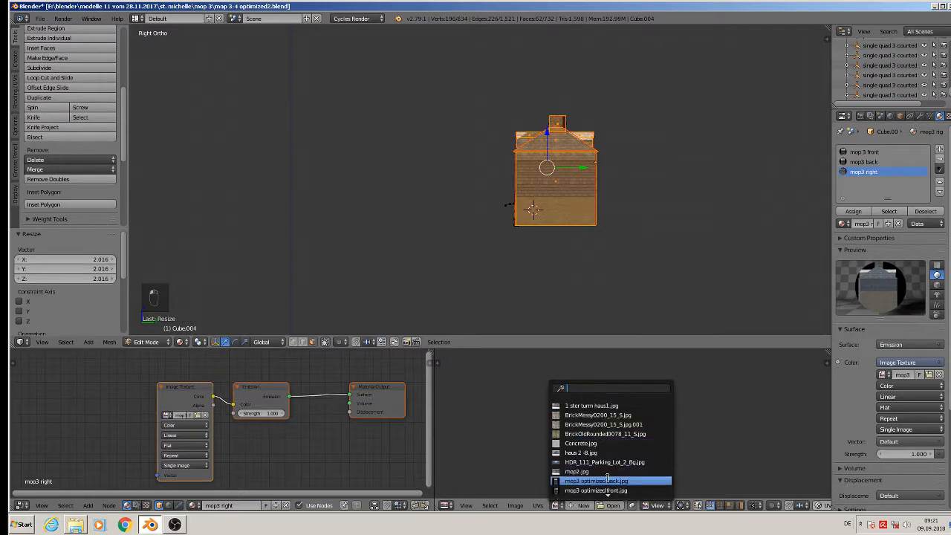
left_click(643, 492)
scroll(635, 444, "up", 2)
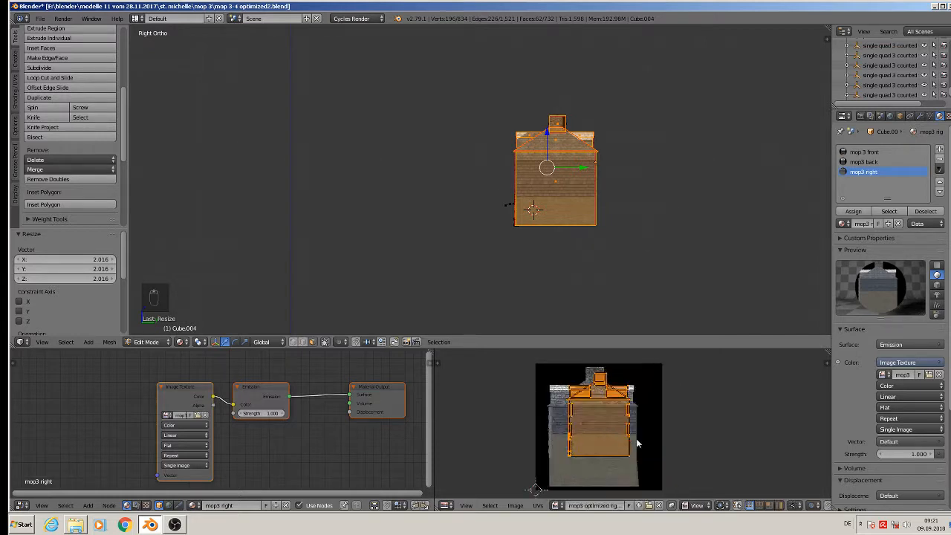
Scale the UVs by 1.382 and move them by X -0.049 and Y -0.079 onto the house render
scroll(648, 470, "down", 2)
key("s")
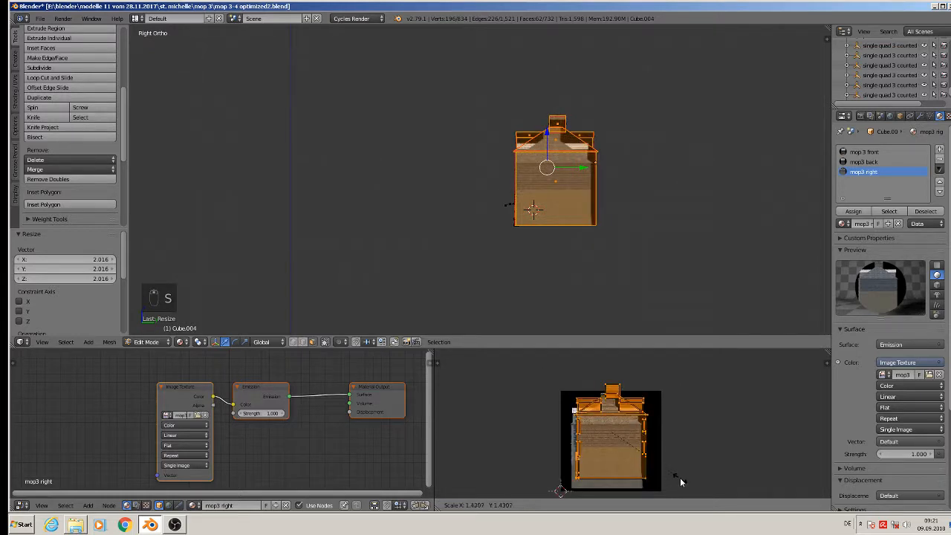
left_click(667, 479)
key("g")
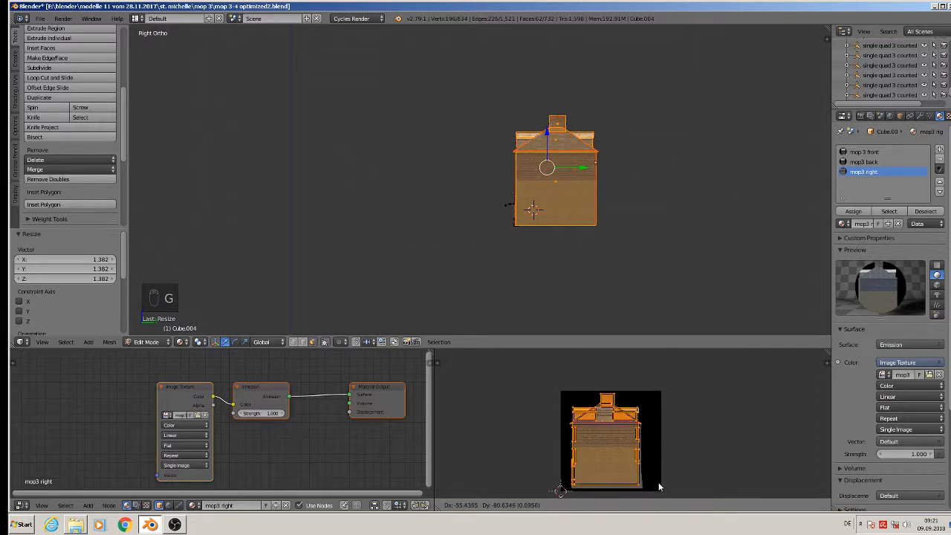
left_click(660, 484)
Fine-tune the UVs' alignment with the right-side render using an axis-constrained move, and deselect all faces
scroll(615, 162, "up", 3)
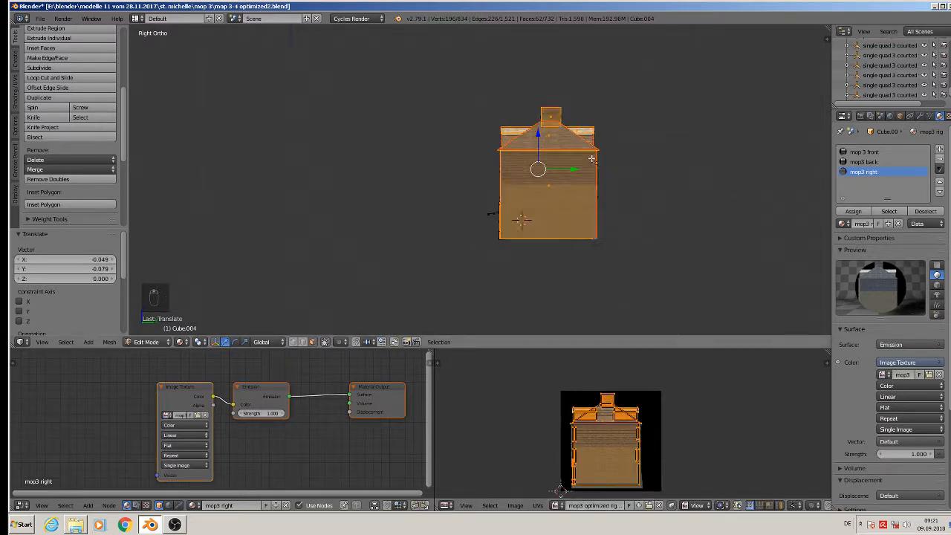
scroll(611, 164, "up", 2)
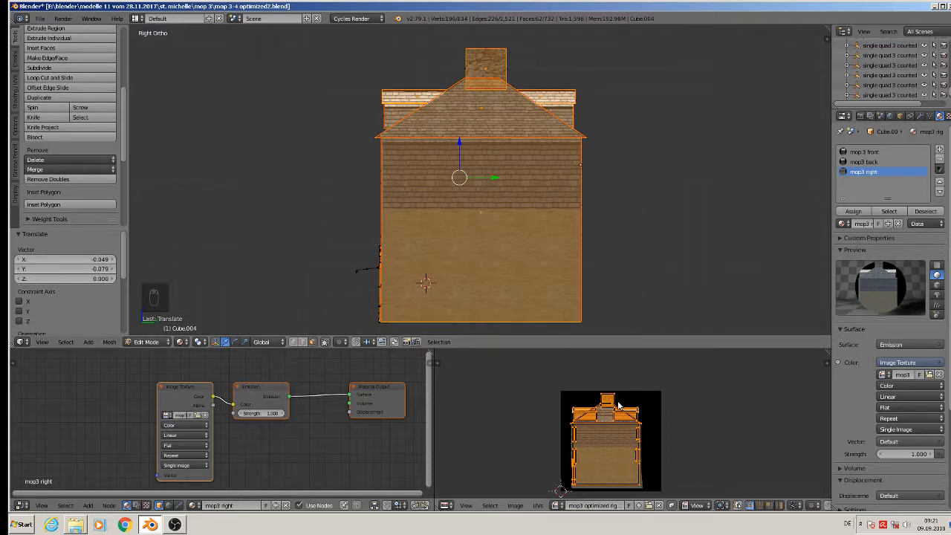
key("g")
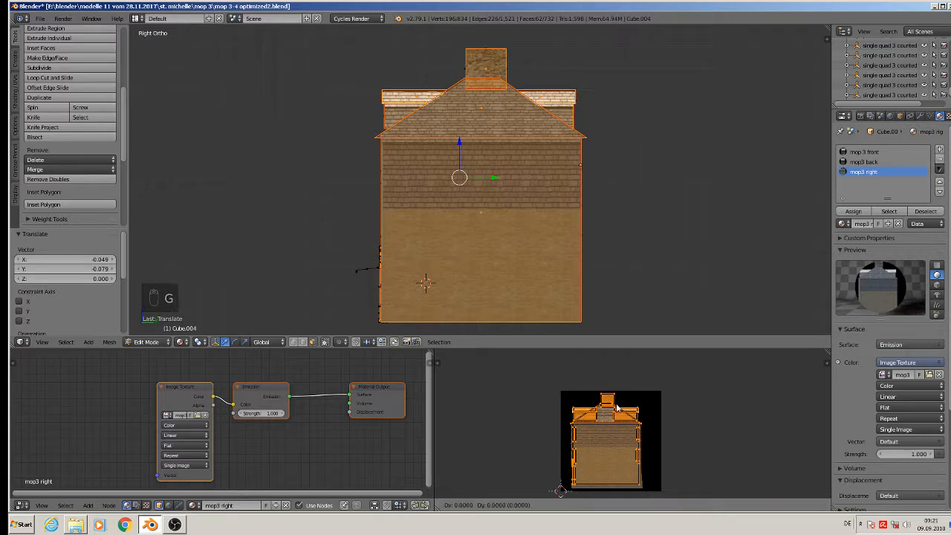
key("x")
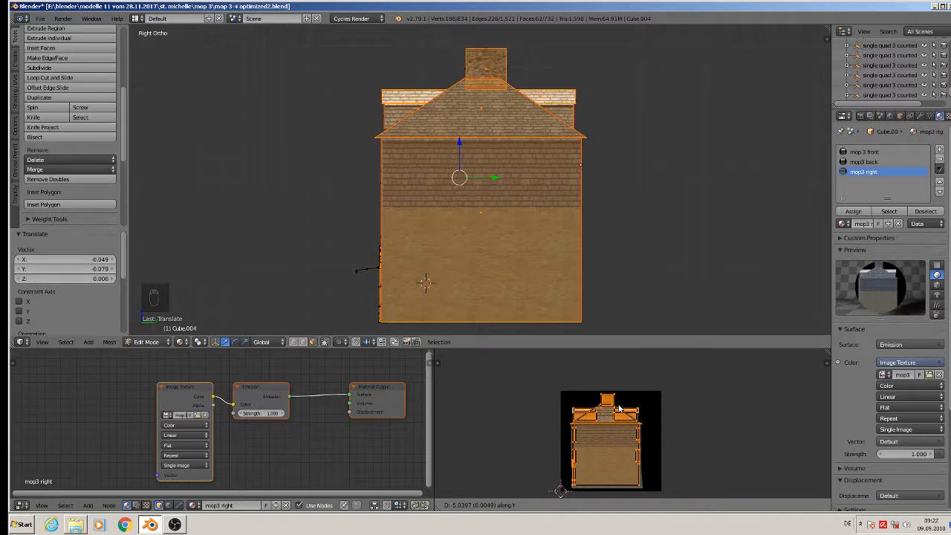
left_click(621, 408)
key("a")
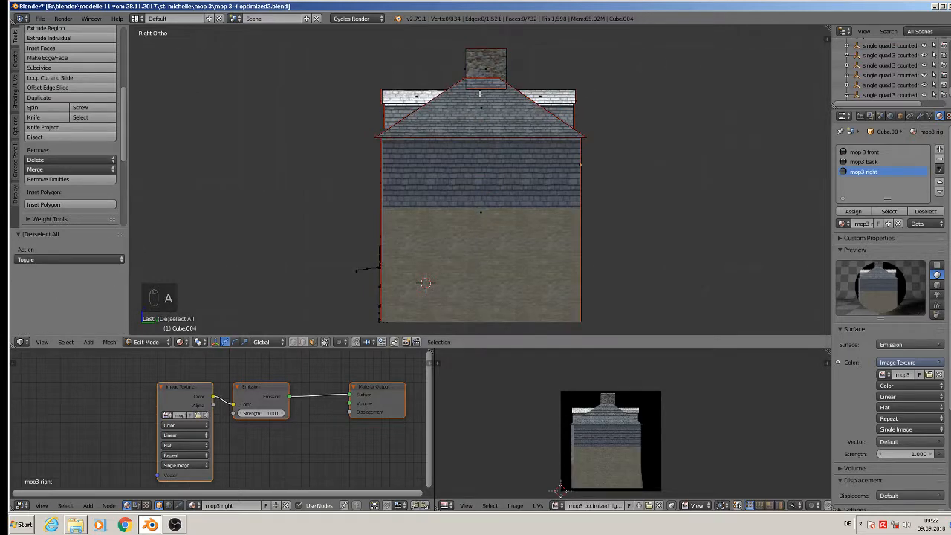
Leave Edit Mode and examine the textured front windows, dormers and the still distorted left wall
key("Tab")
middle_click_drag(540, 152, 694, 181)
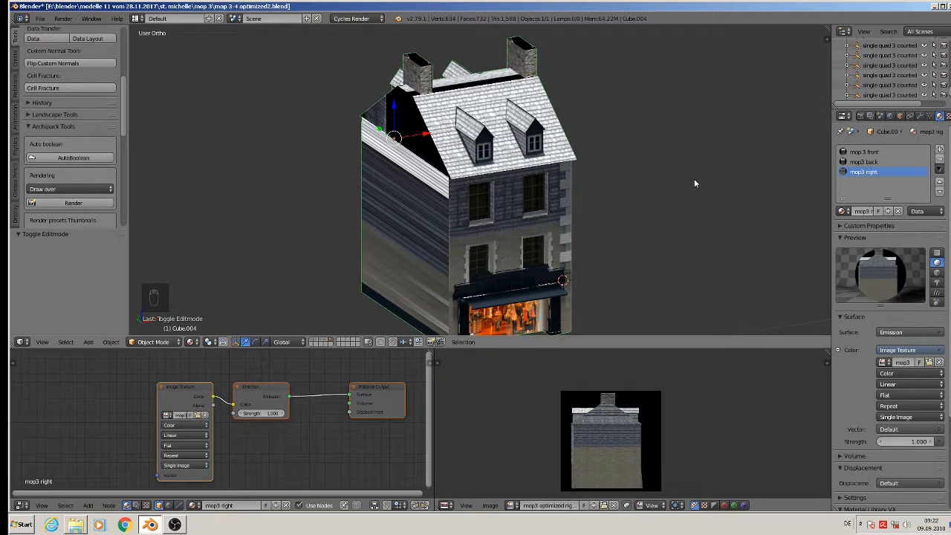
scroll(654, 160, "up", 5)
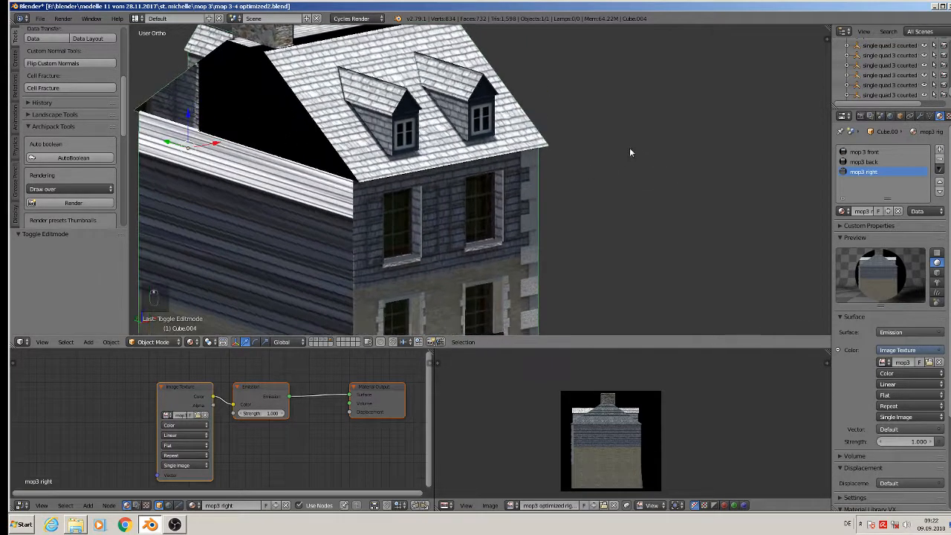
middle_click_drag(630, 152, 682, 131)
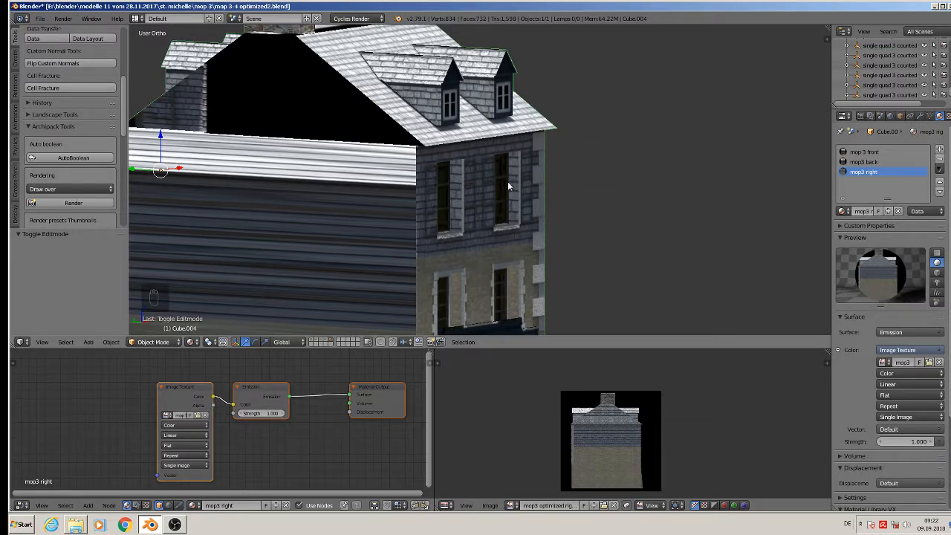
scroll(510, 186, "down", 3)
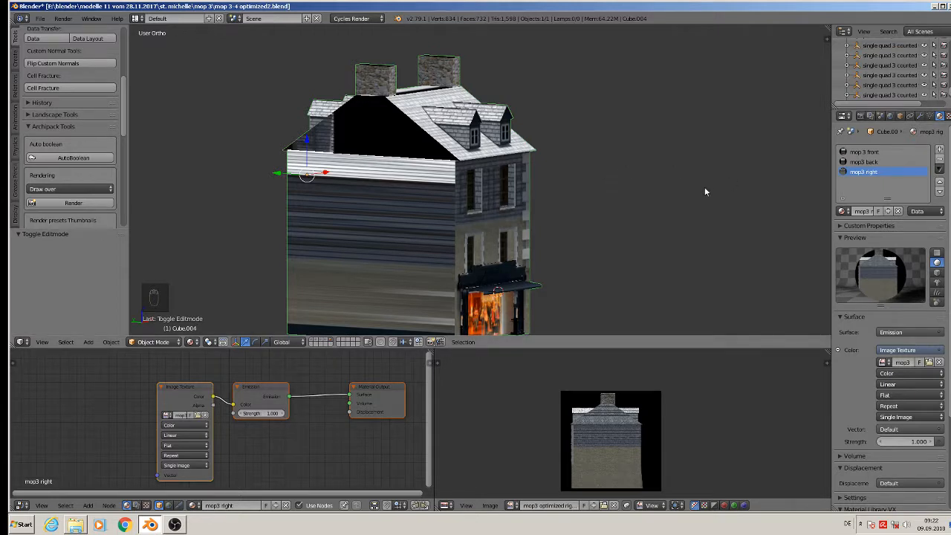
View the house from the left and add a new material slot with a material named mop3 left
key("ctrl+KP_3")
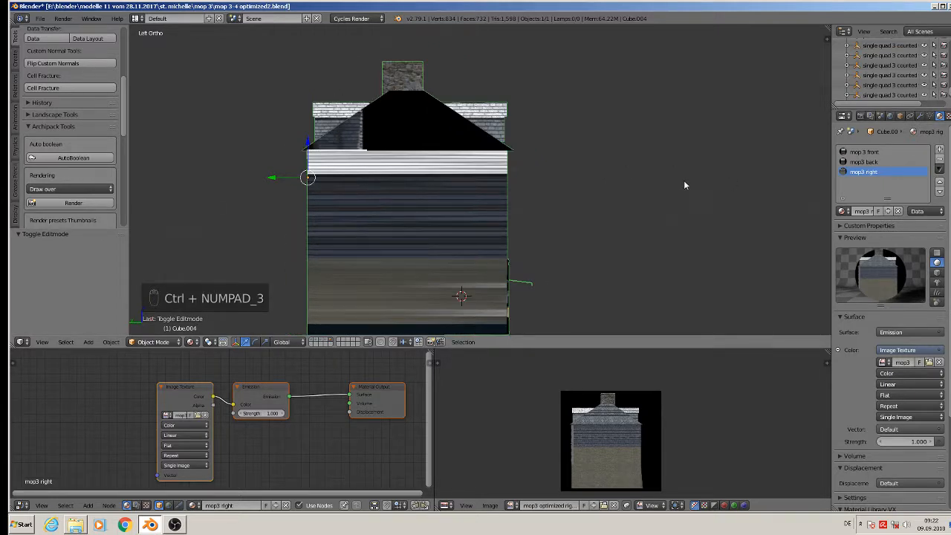
key("a")
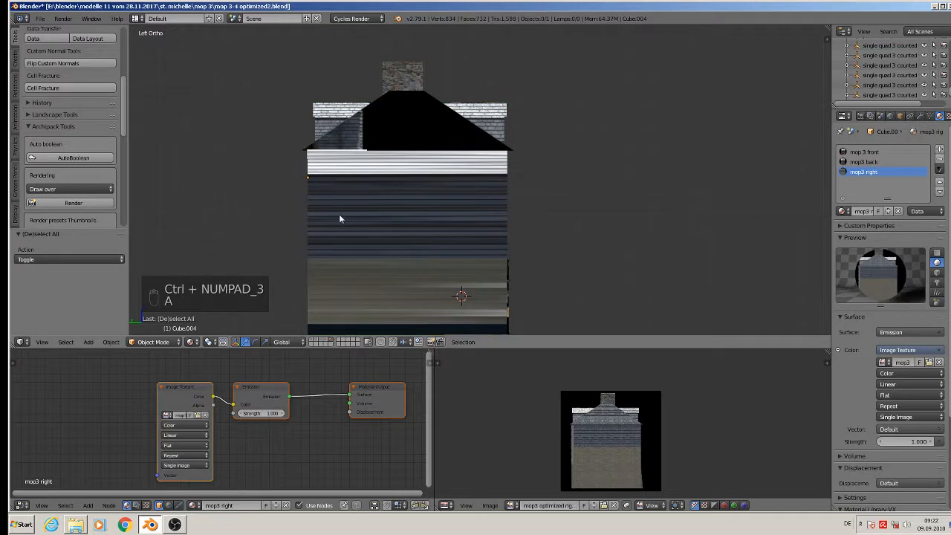
left_click(940, 149)
left_click(863, 212)
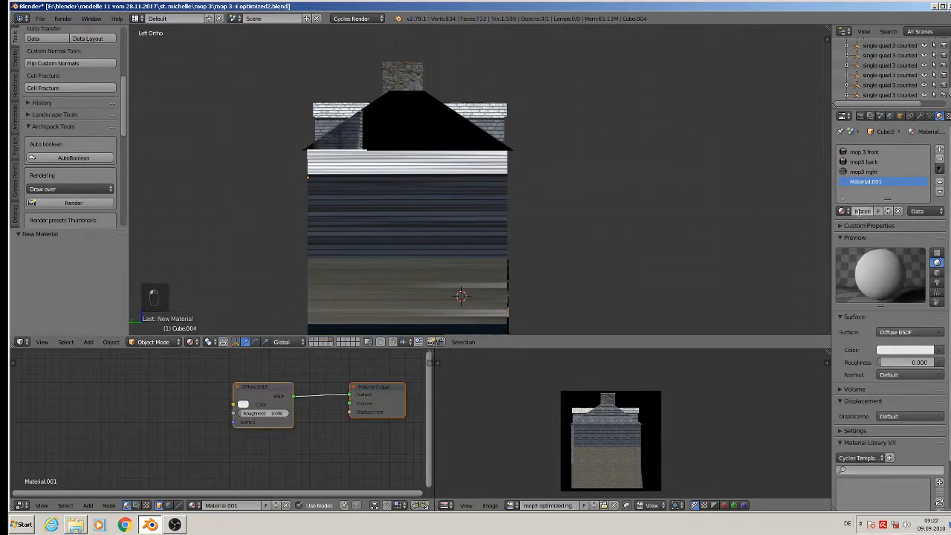
left_click(858, 212)
key("BackSpace")
key("Return")
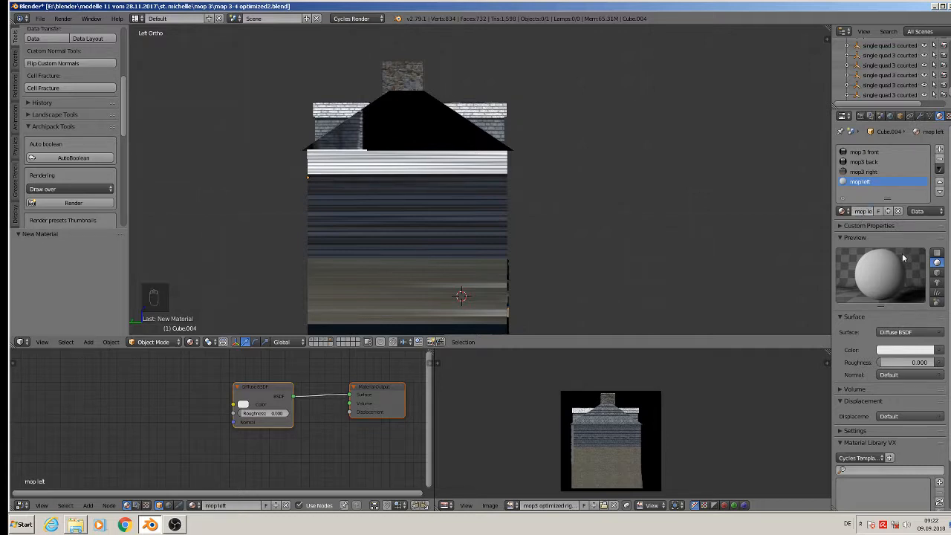
left_click(865, 212)
key("Left")
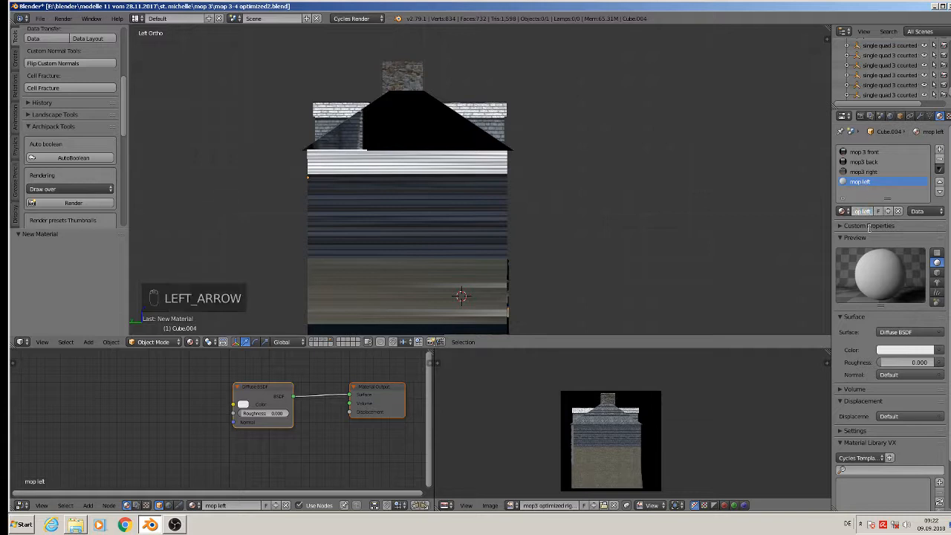
type("3")
key("Return")
Give mop3 left an Emission surface whose colour comes from the image texture mop3 optimized left.jpg in the textur folder
left_click(904, 333)
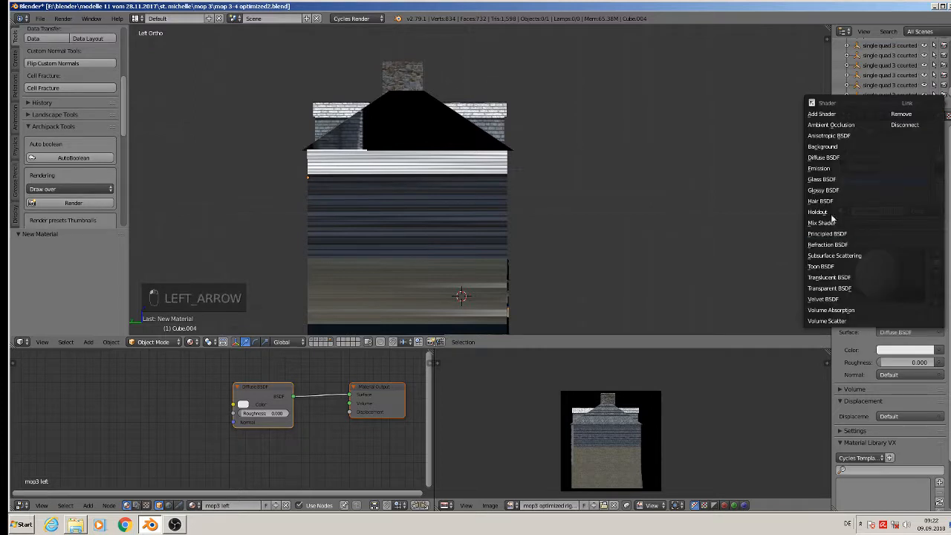
left_click(821, 170)
left_click(939, 350)
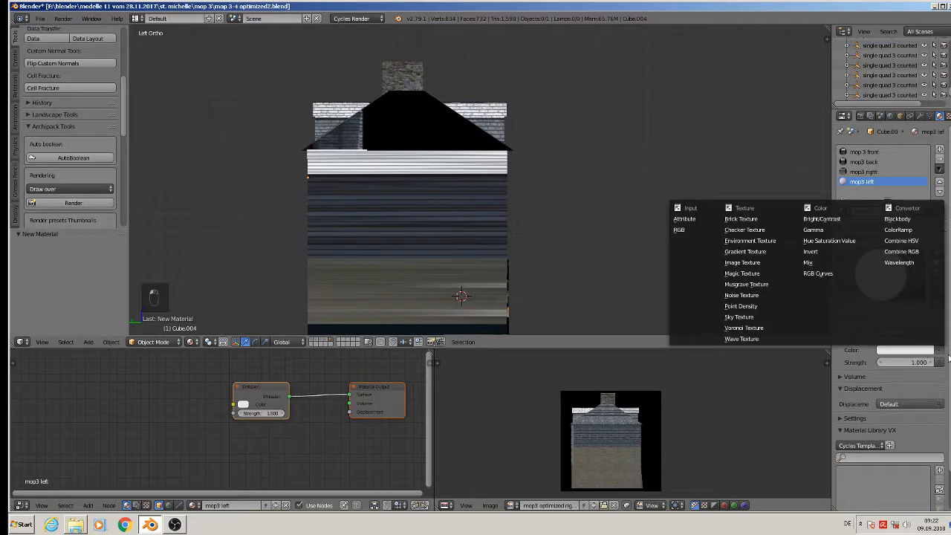
left_click(739, 263)
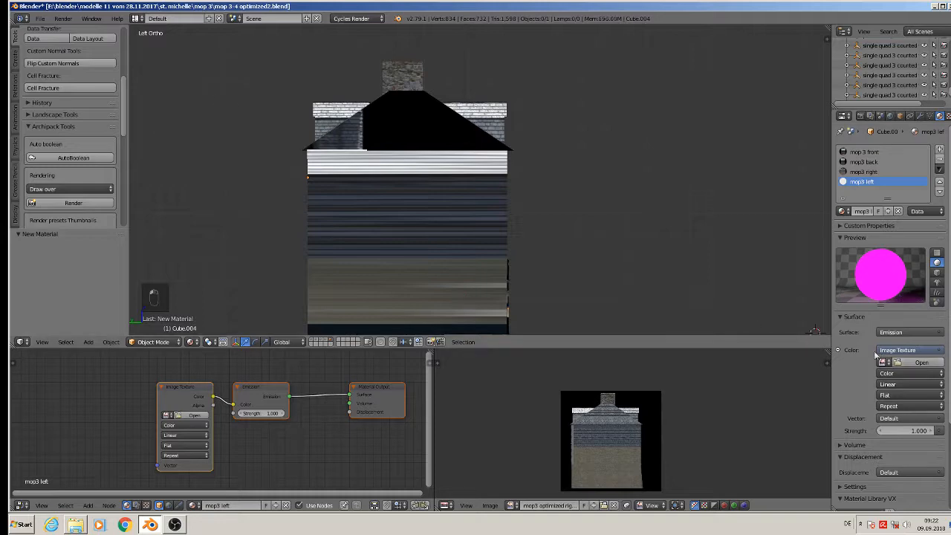
left_click(901, 362)
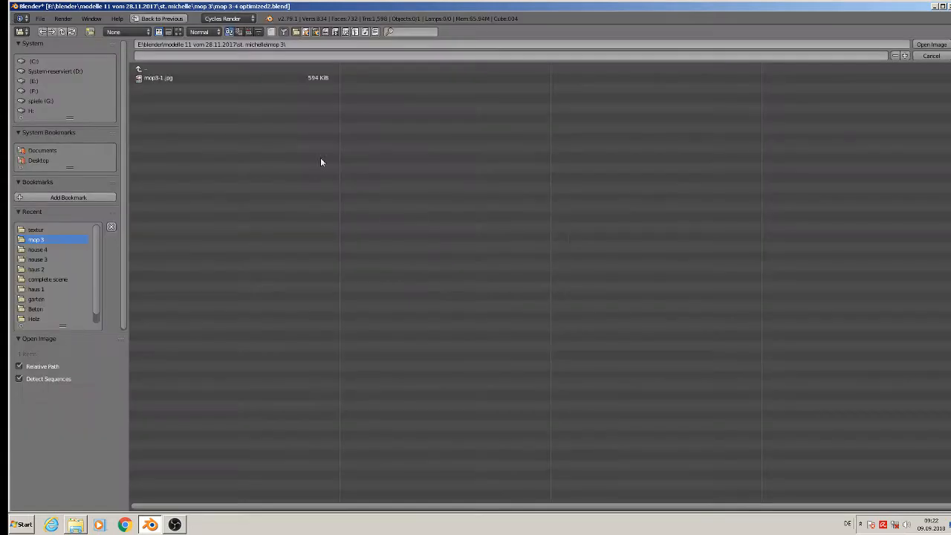
left_click(44, 229)
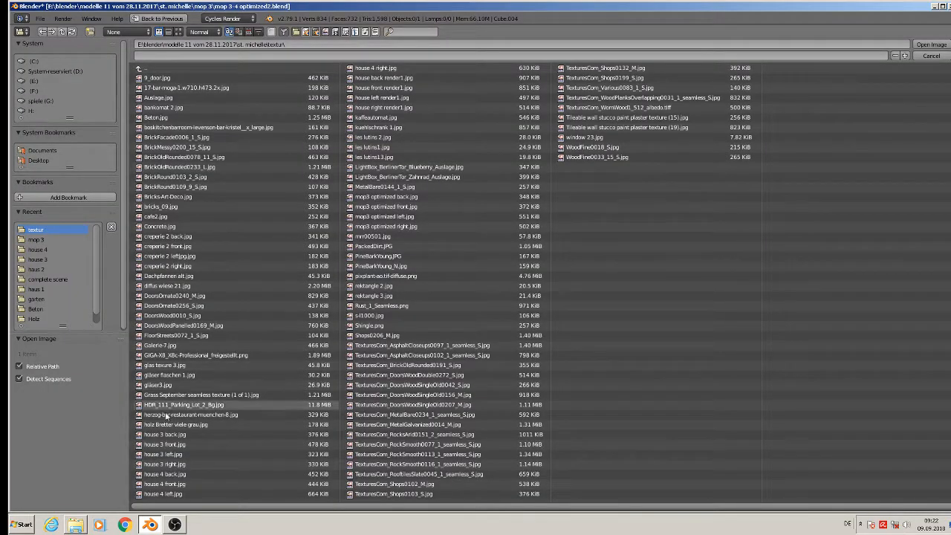
double_click(390, 224)
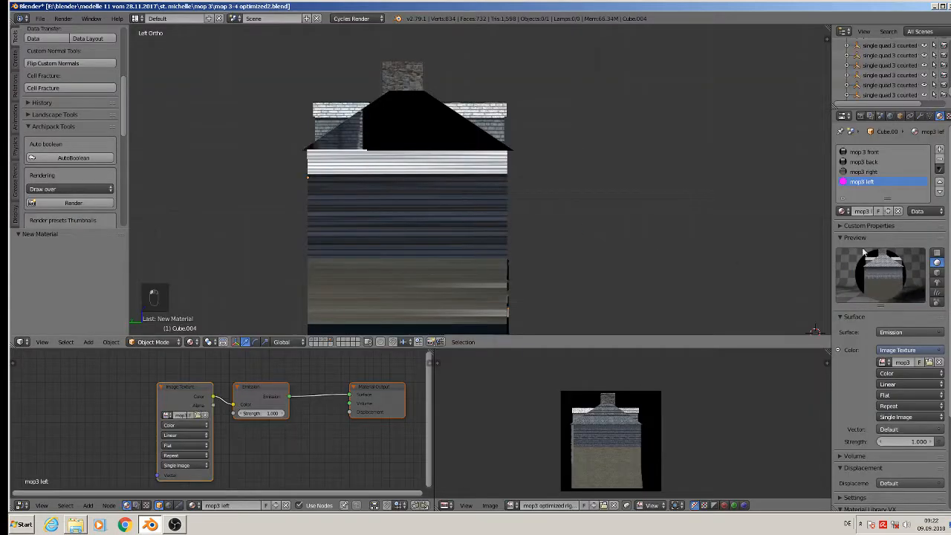
Enter Edit Mode and box-select all the house faces visible from the left, including the wall, roof end, dormers and chimney
key("Tab")
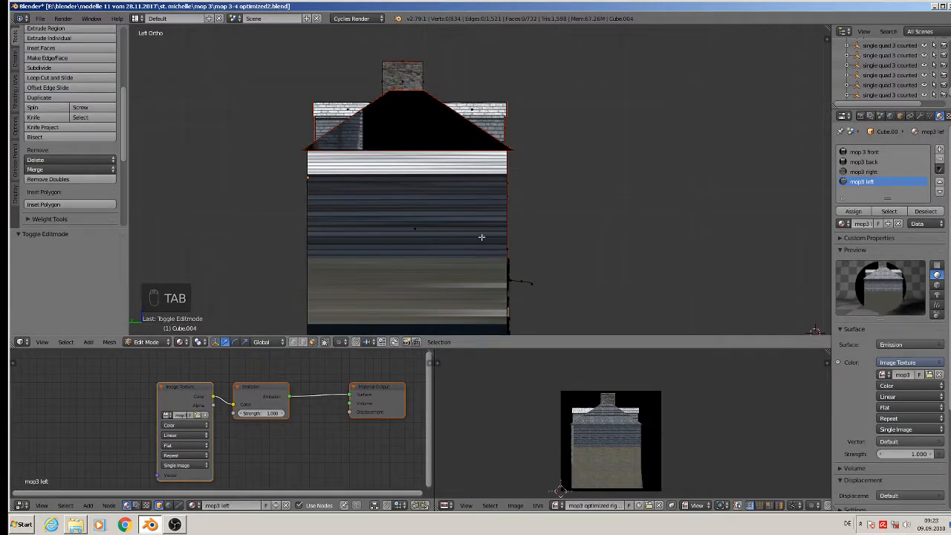
scroll(482, 237, "down", 4)
middle_click_drag(524, 223, 539, 202, "shift")
key("a")
key("a")
key("a")
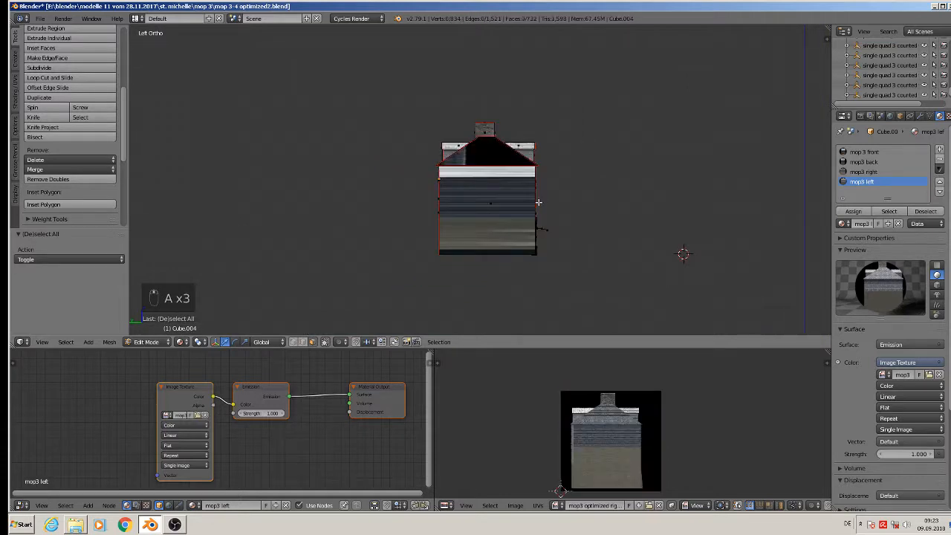
key("a")
scroll(531, 201, "up", 2)
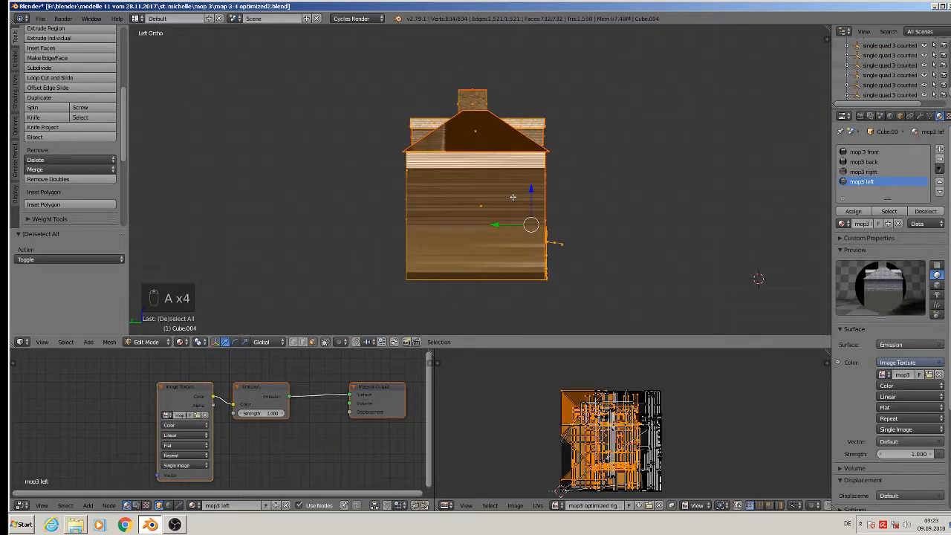
key("a")
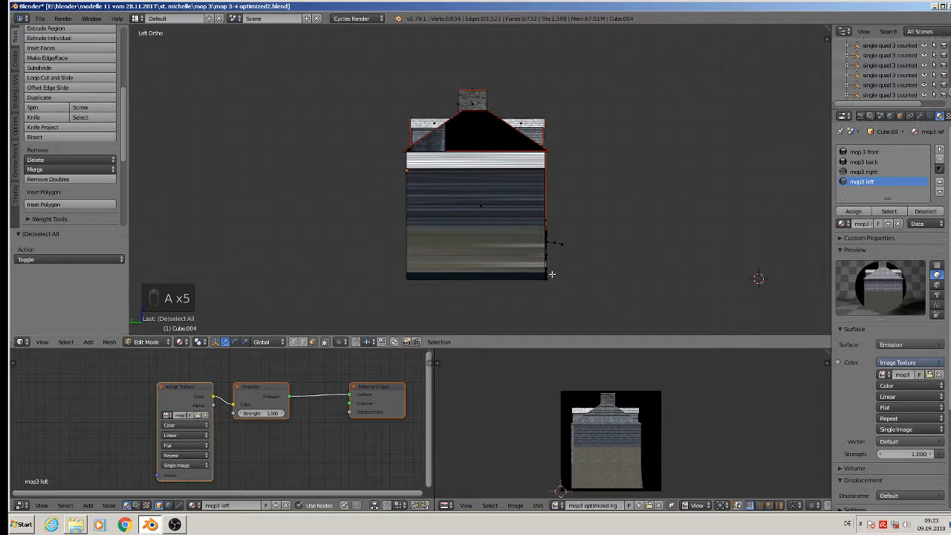
key("b")
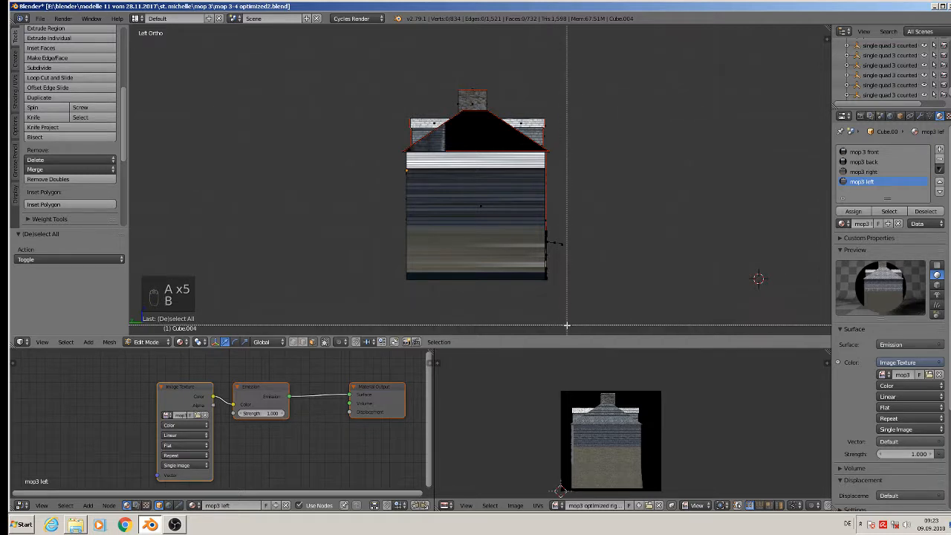
left_click_drag(570, 324, 336, 61)
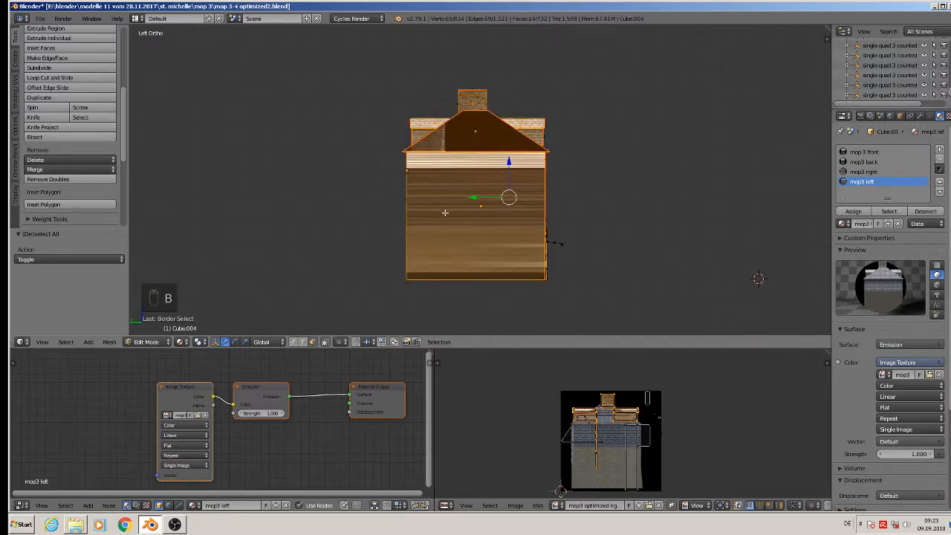
Project the selected faces' UVs from the left orthographic view using Project From View
middle_click_drag(445, 213, 496, 207)
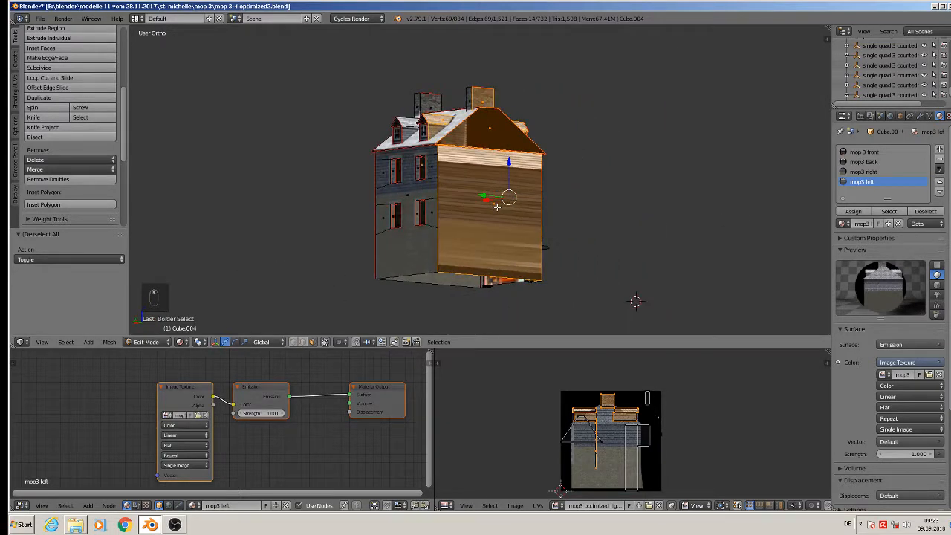
key("ctrl+KP_3")
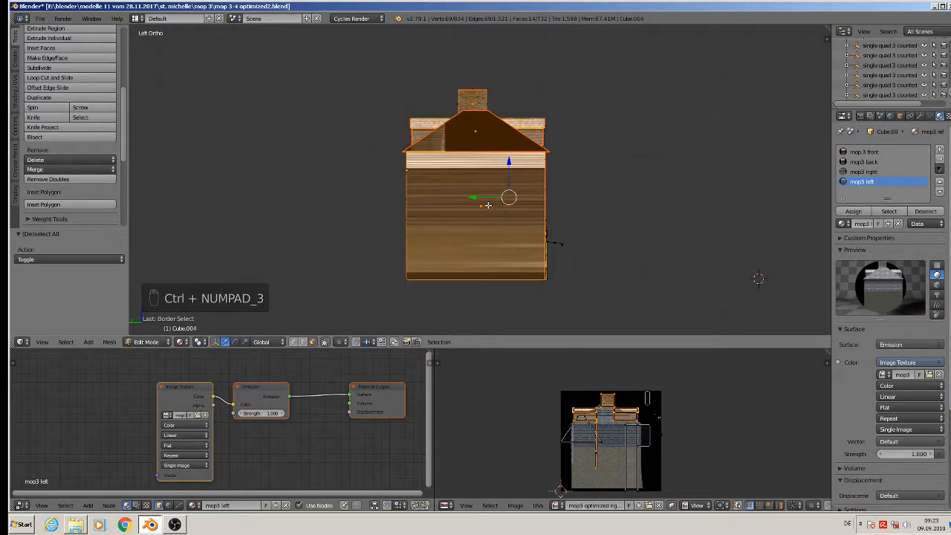
key("u")
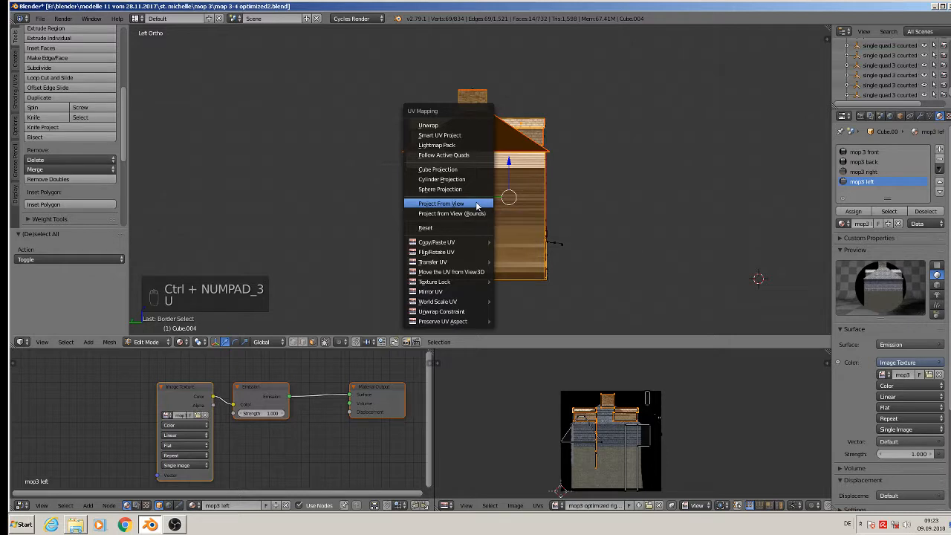
left_click(478, 204)
scroll(627, 455, "up", 3)
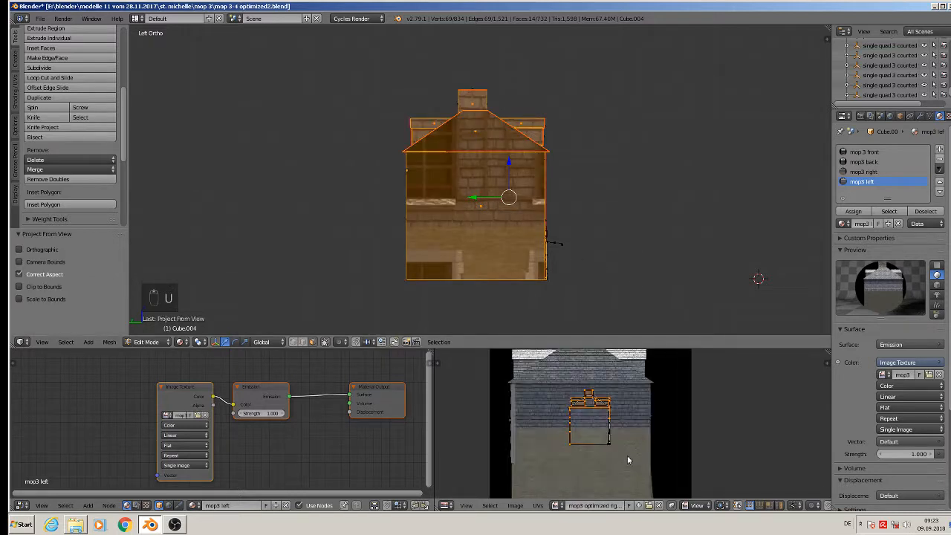
Select all the projected UVs, assign mop3 left to the selected faces, and load mop3 optimized left.jpg behind the UVs
key("a")
key("a")
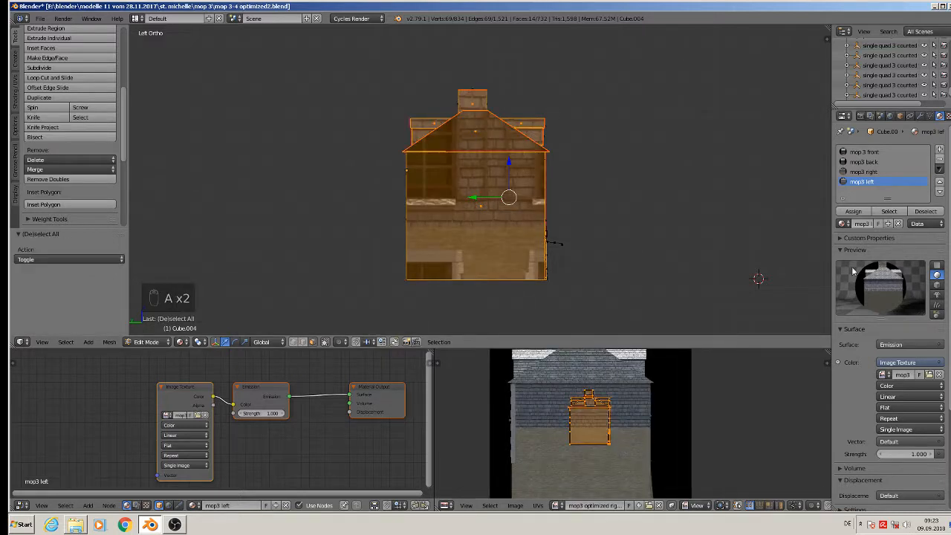
left_click(854, 212)
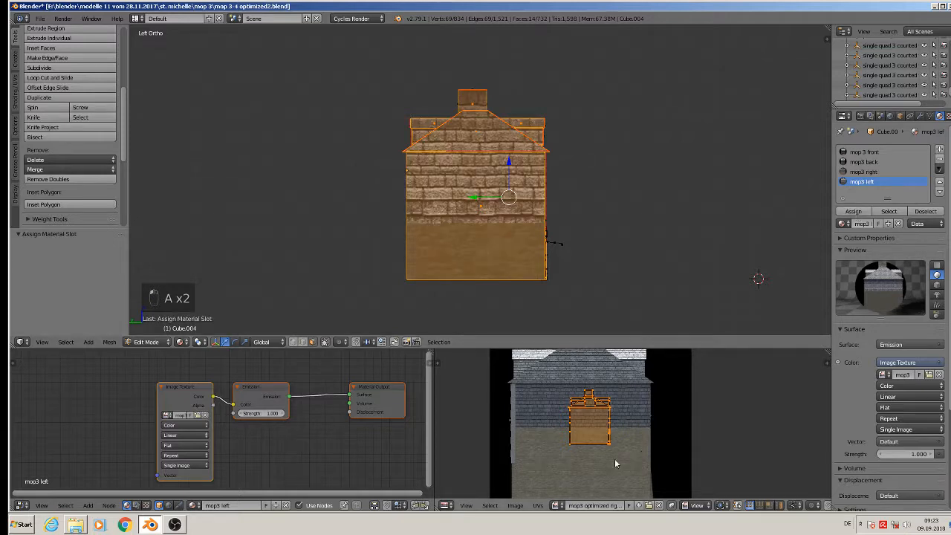
left_click(658, 506)
left_click(564, 505)
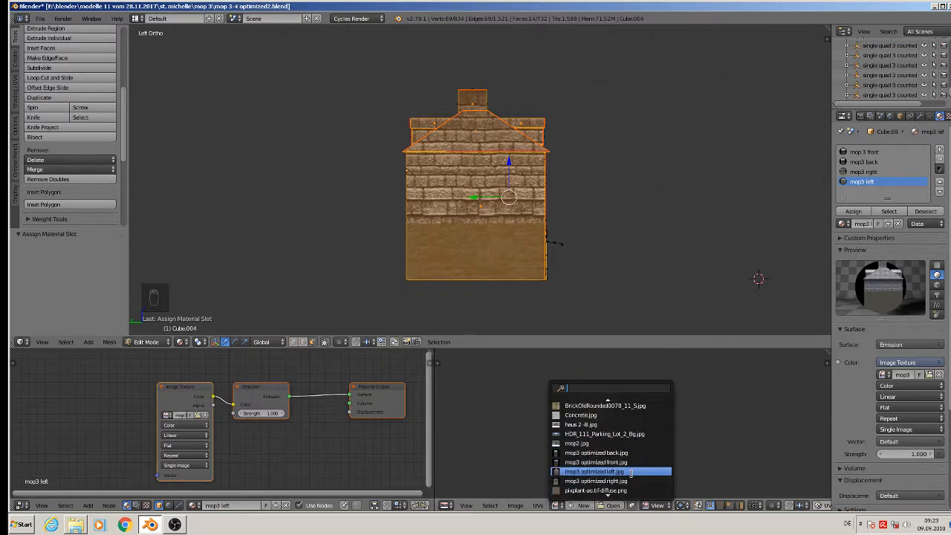
left_click(632, 472)
Scale the UVs up by about 3.241 and 1.031, move them onto the left-side render, and leave Edit Mode
scroll(632, 477, "down", 4)
key("s")
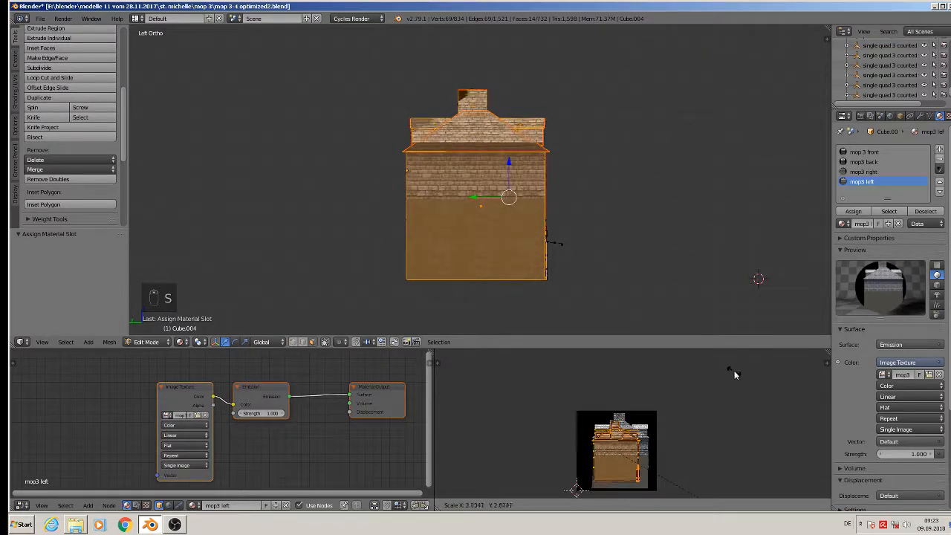
left_click(751, 380)
key("s")
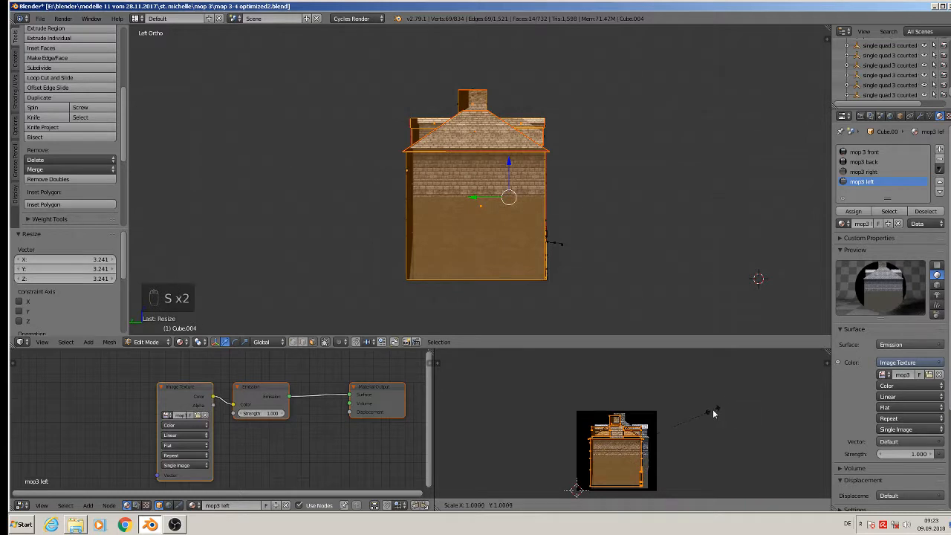
left_click(715, 413)
key("g")
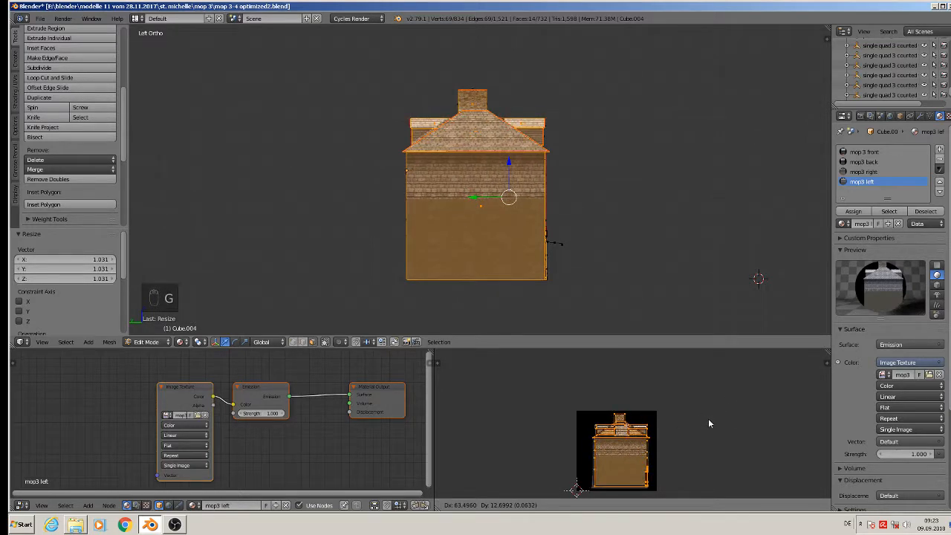
left_click(708, 418)
key("Tab")
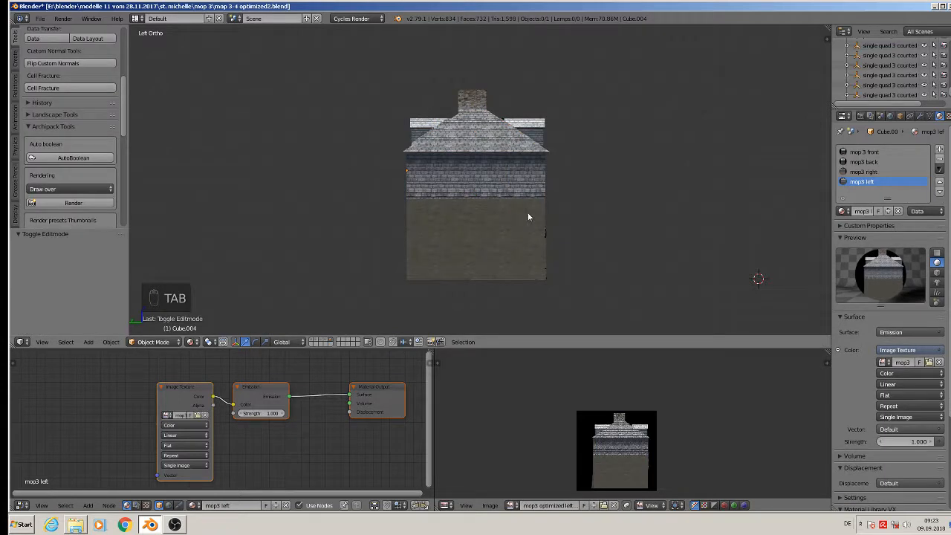
From the top view, select the flat roof strip and both chimney tops in Edit Mode, and project their UVs from view
middle_click_drag(528, 212, 132, 236)
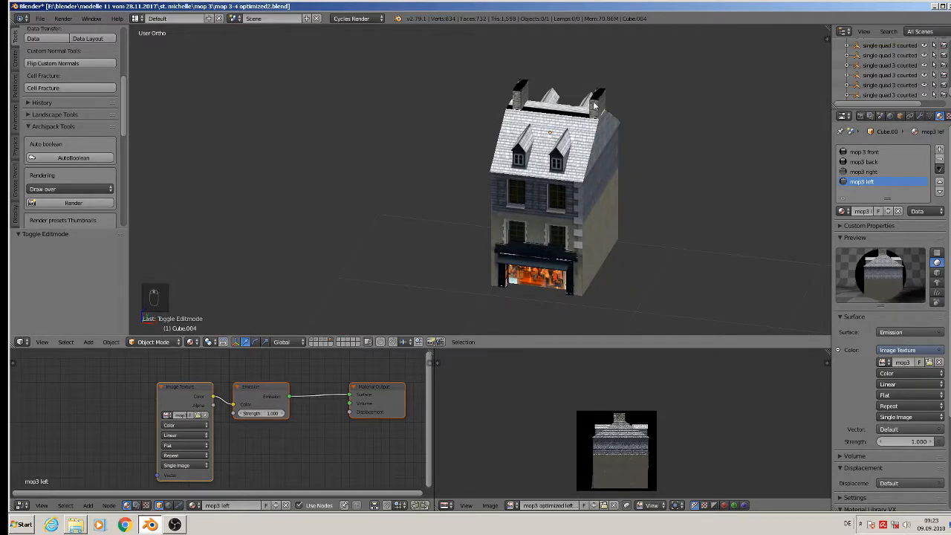
key("KP_7")
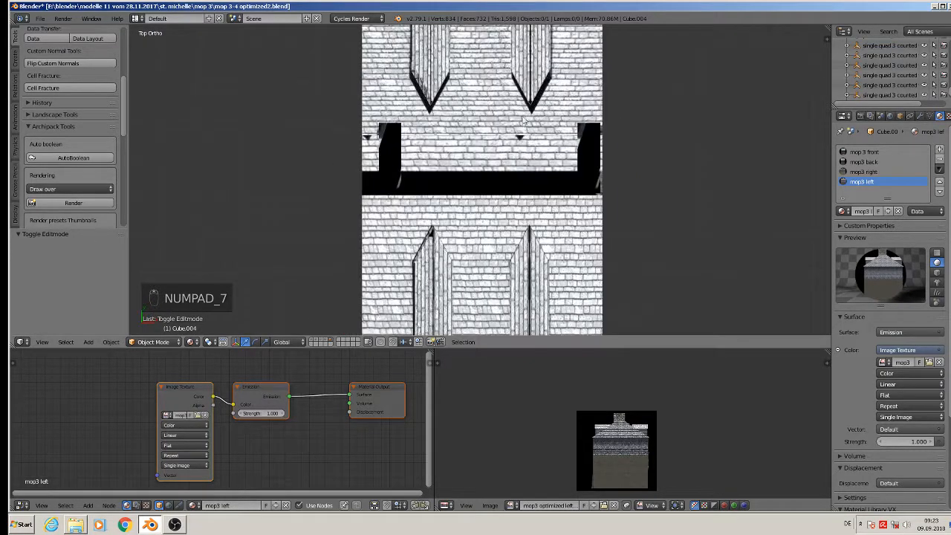
key("Tab")
right_click(474, 159)
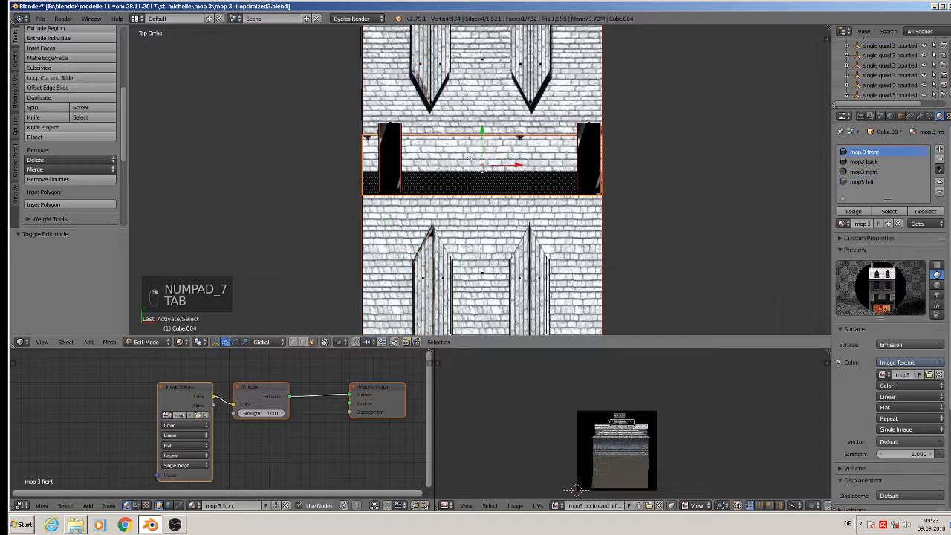
right_click(391, 158, "shift")
right_click(580, 154, "shift")
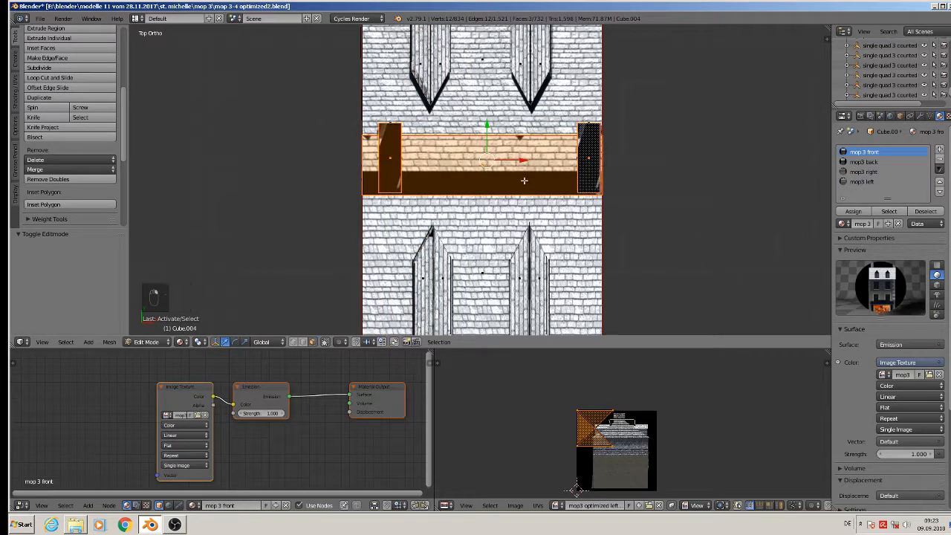
key("u")
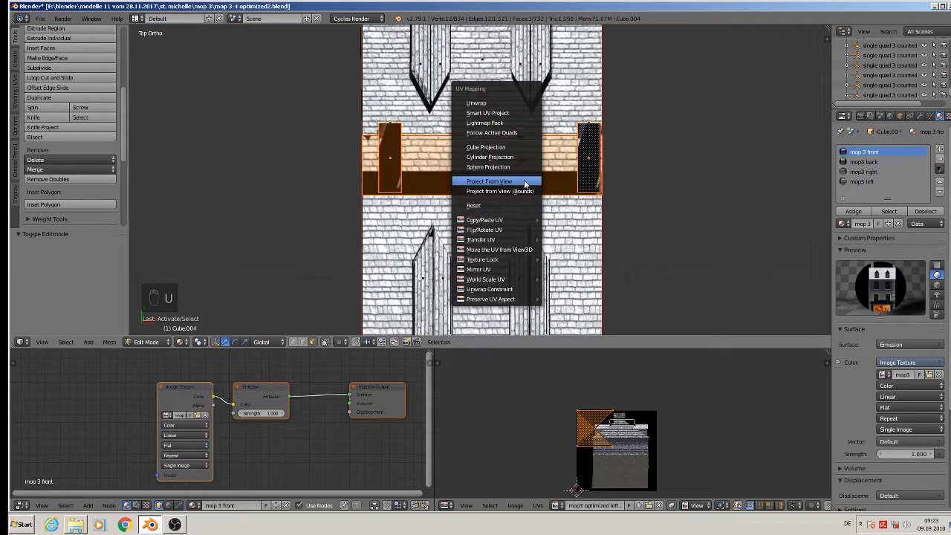
left_click(524, 181)
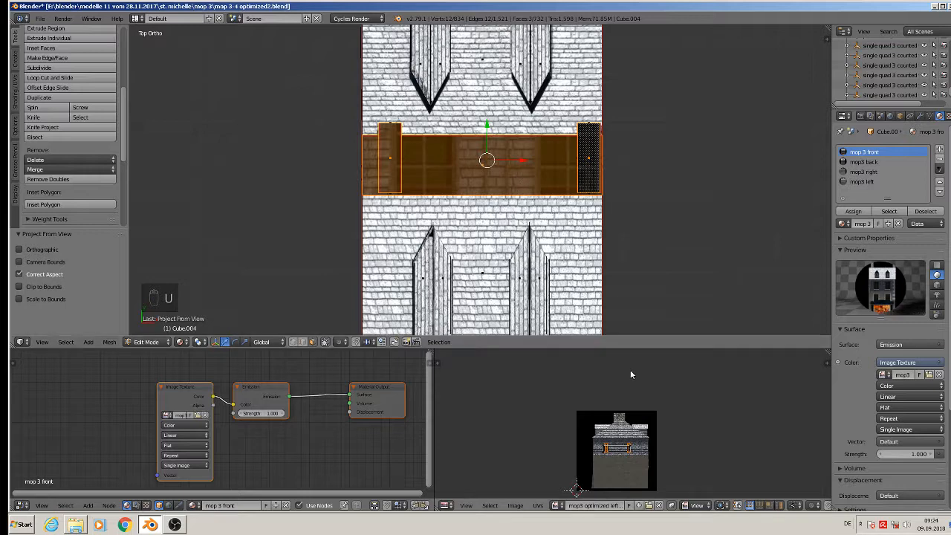
Assign mop3 left to the roof strip and chimney tops, leave Edit Mode, and examine the textured house from several sides
left_click(862, 182)
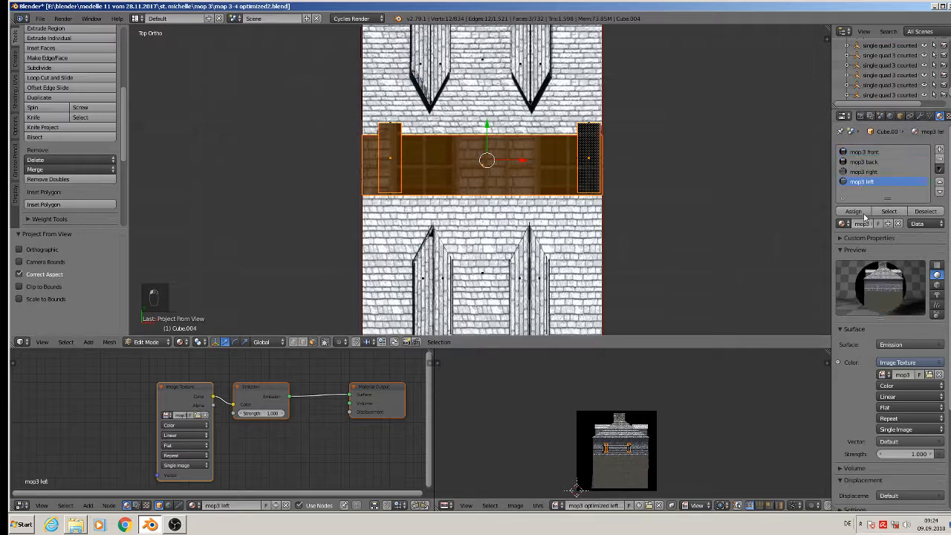
left_click(853, 211)
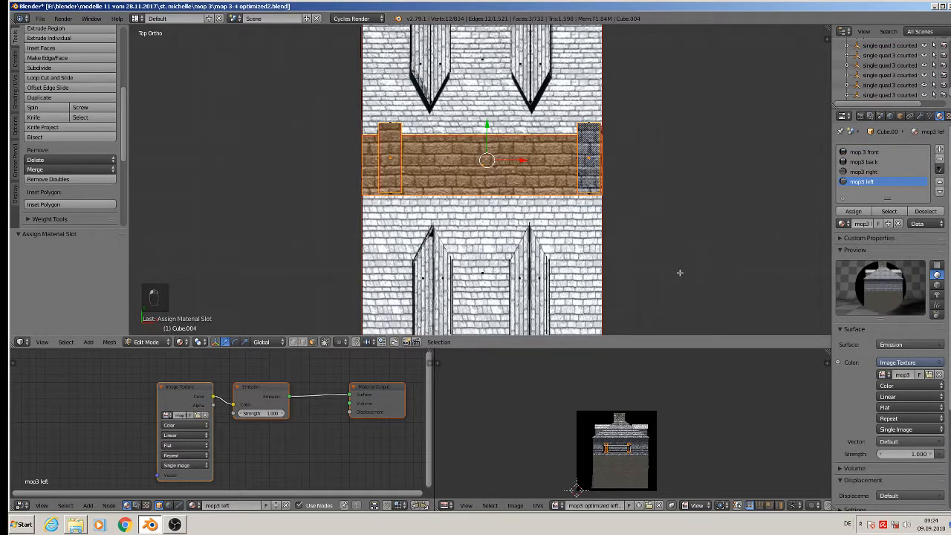
middle_click_drag(597, 283, 602, 176)
key("Tab")
middle_click_drag(546, 223, 498, 128)
scroll(530, 214, "down", 3)
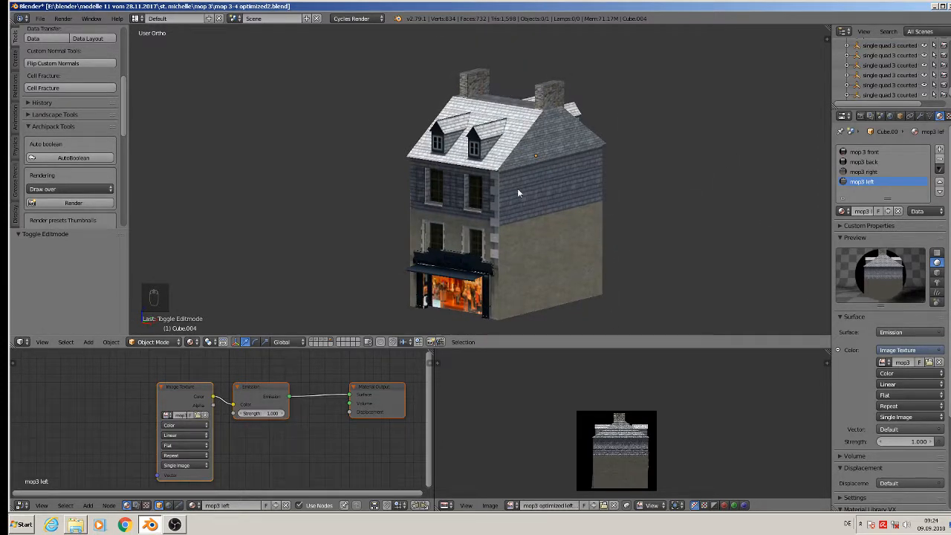
middle_click_drag(518, 192, 565, 216)
scroll(572, 205, "up", 2)
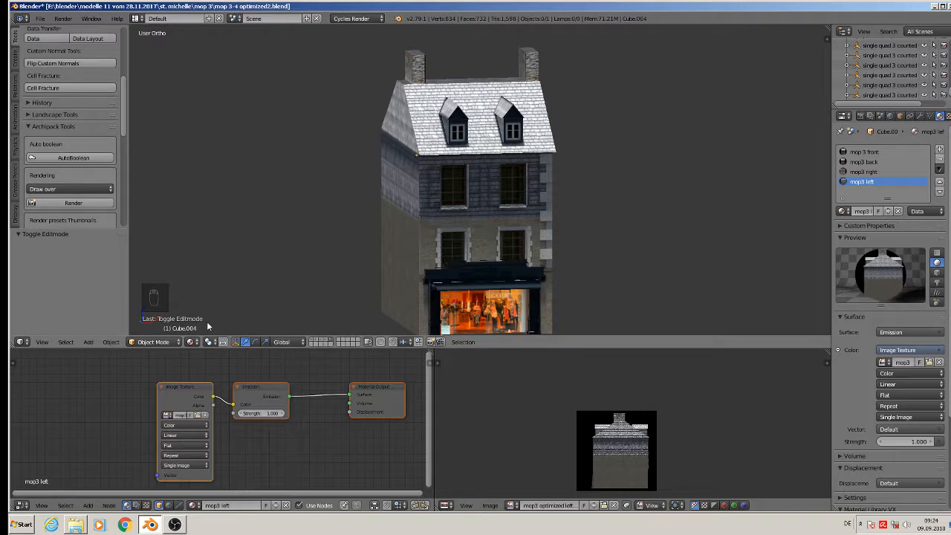
Display the layer with the original detailed house for comparison, and return to the layer with the optimized house
left_click(194, 342)
left_click(225, 287)
left_click(40, 18)
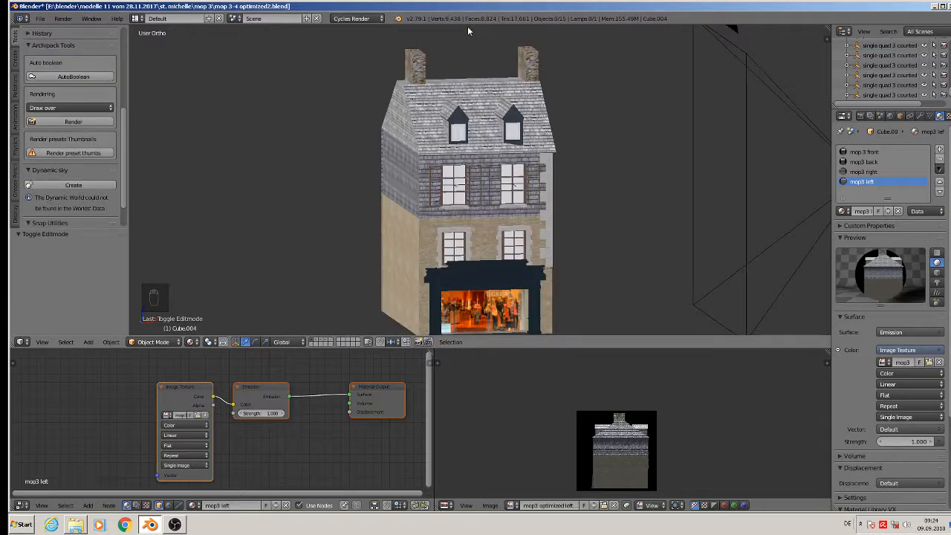
left_click(331, 341)
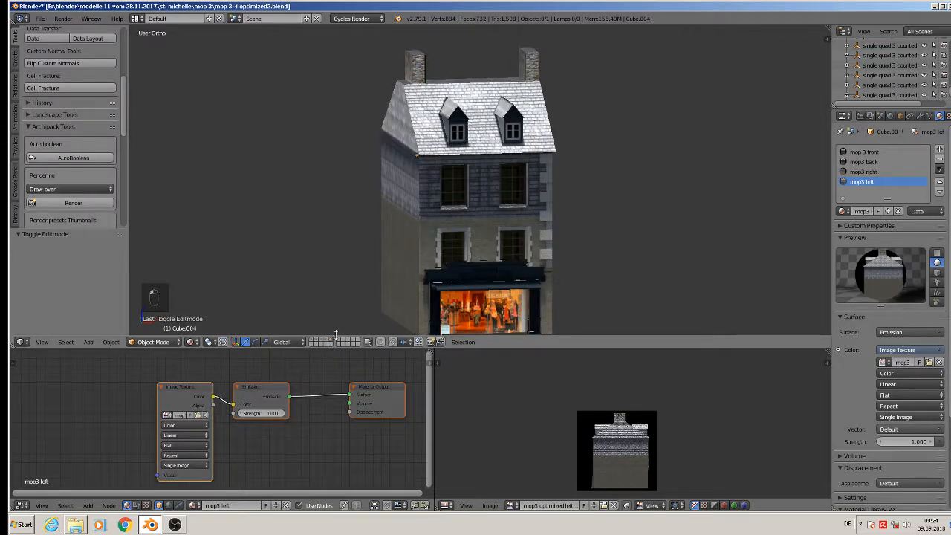
Save the blend file and view the whole textured house from its front corner
left_click(46, 18)
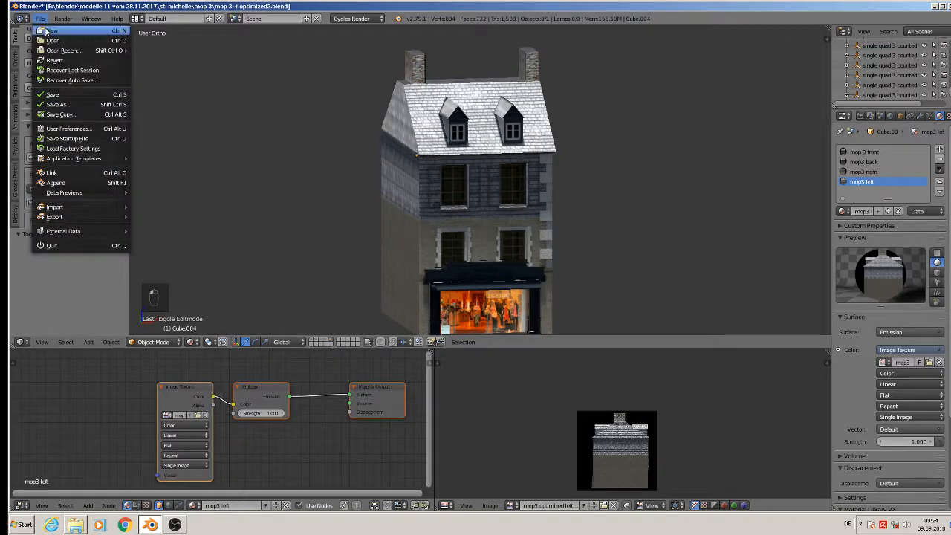
left_click(53, 102)
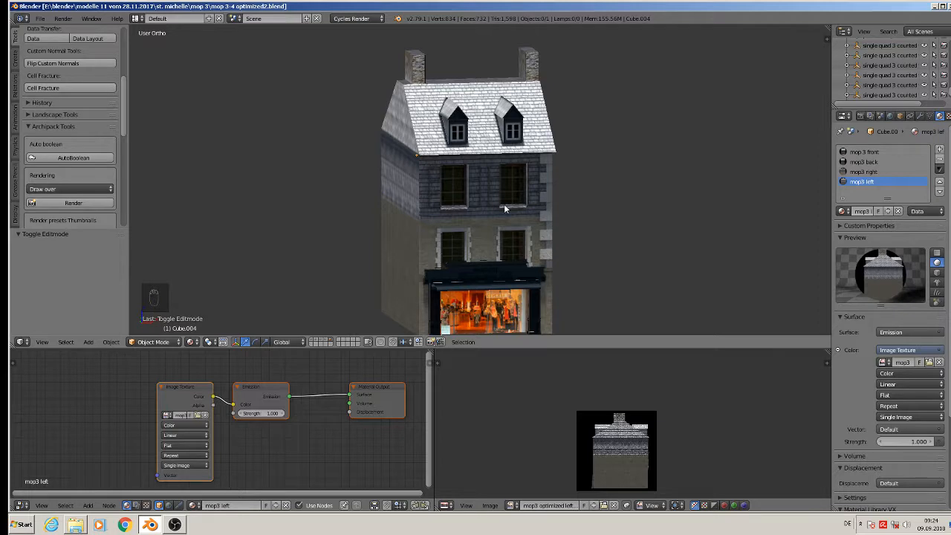
scroll(511, 286, "down", 3)
middle_click_drag(529, 280, 506, 276)
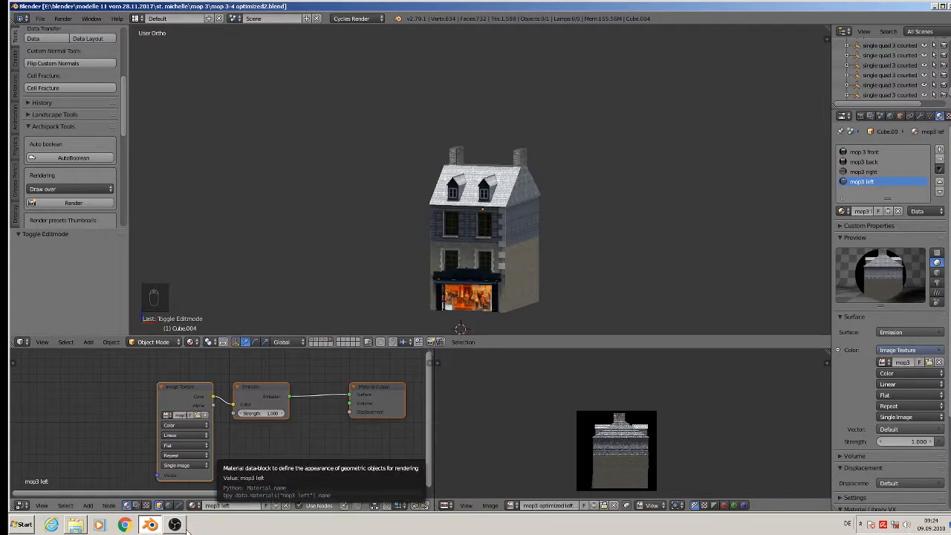